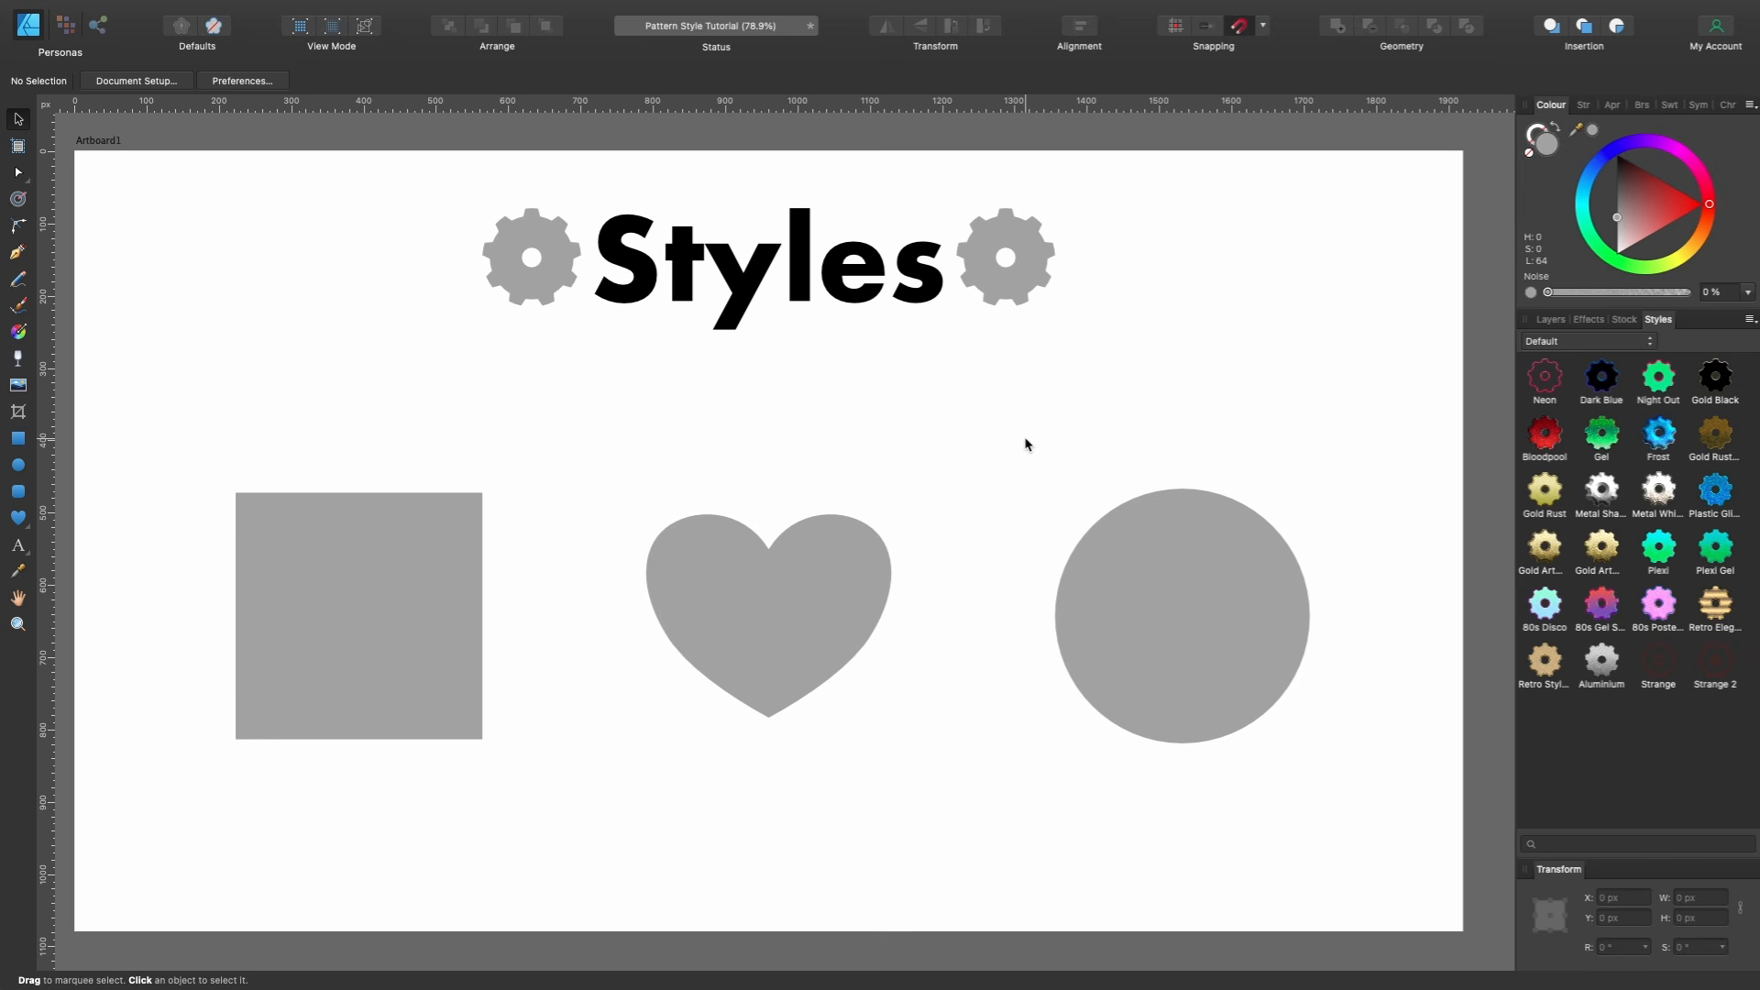
# Try the Frost style from the Default category on the grey square and inspect it up close.
pyautogui.click(455, 613)
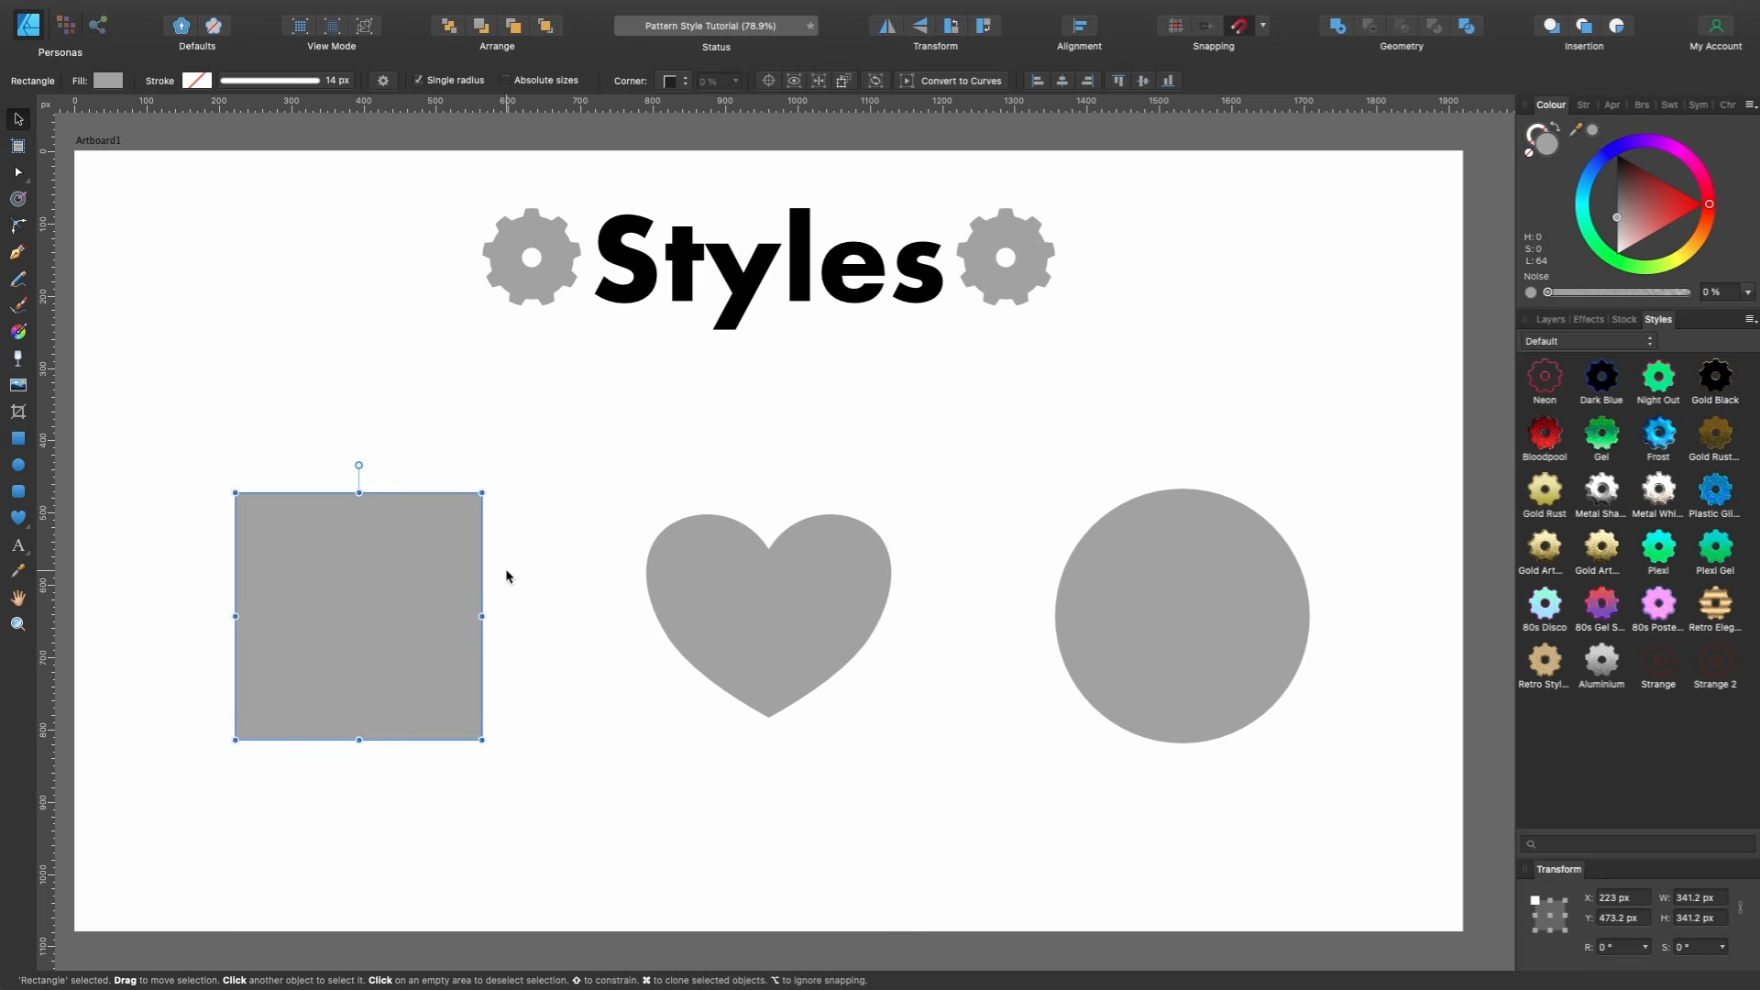
pyautogui.click(1676, 436)
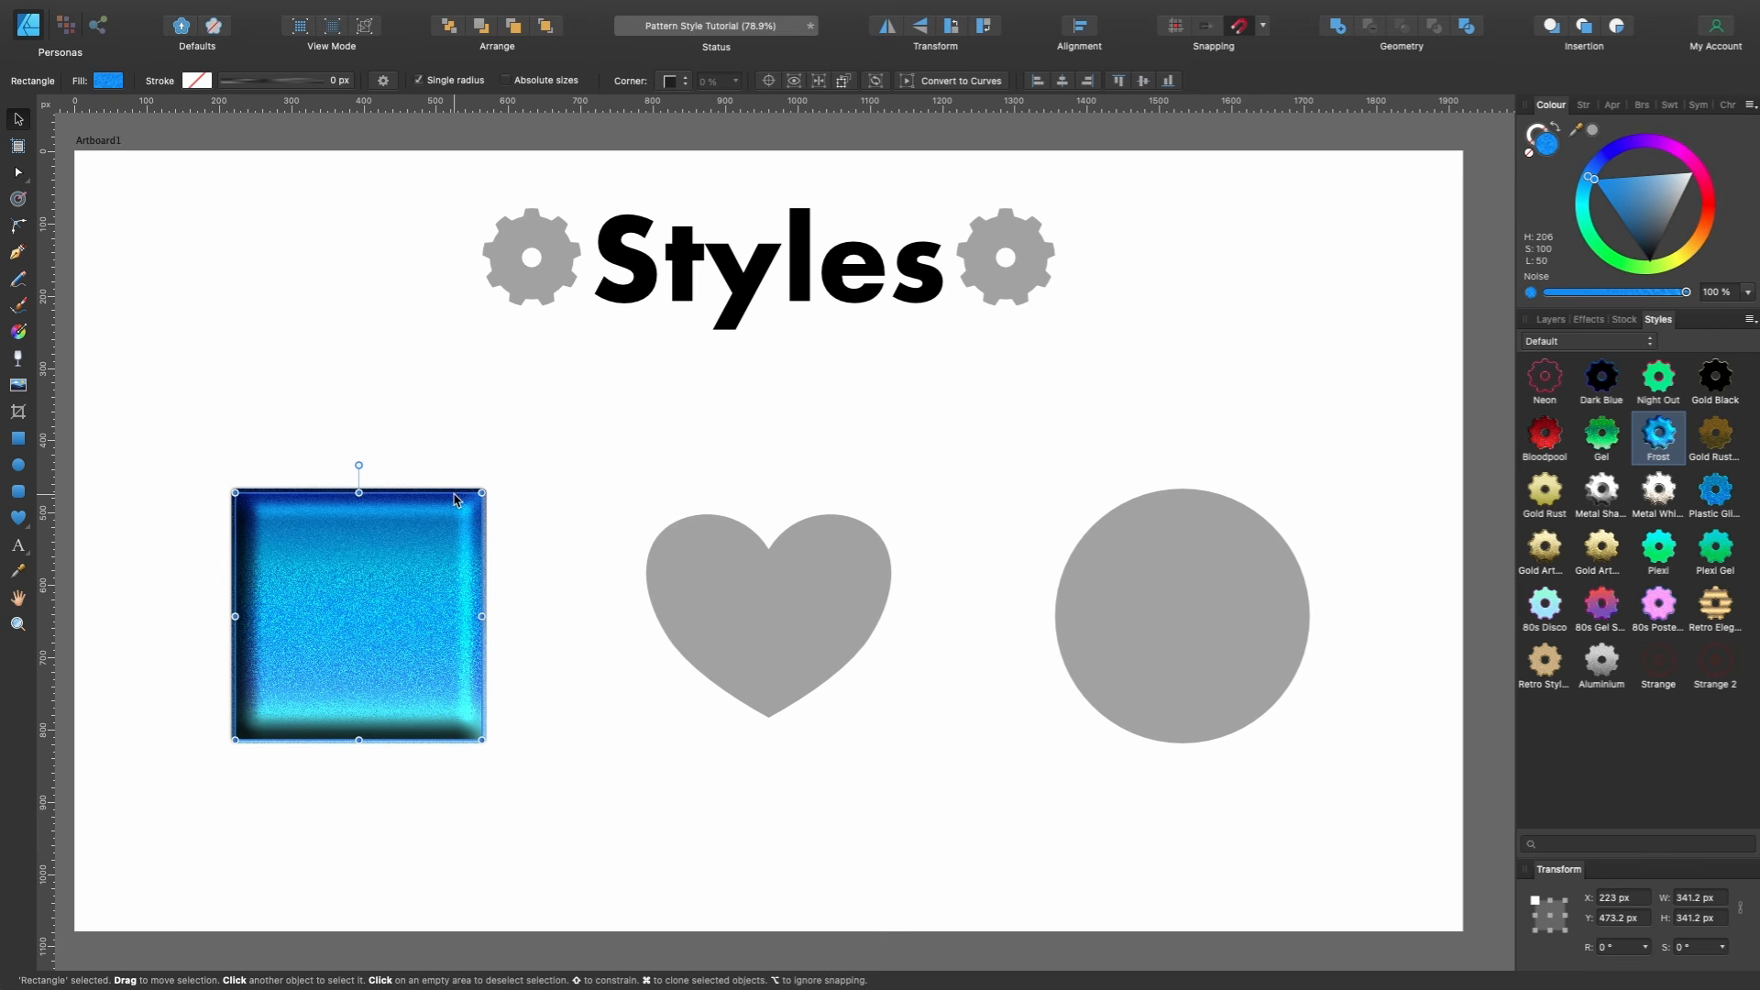
pyautogui.scroll(5, 430, 605)
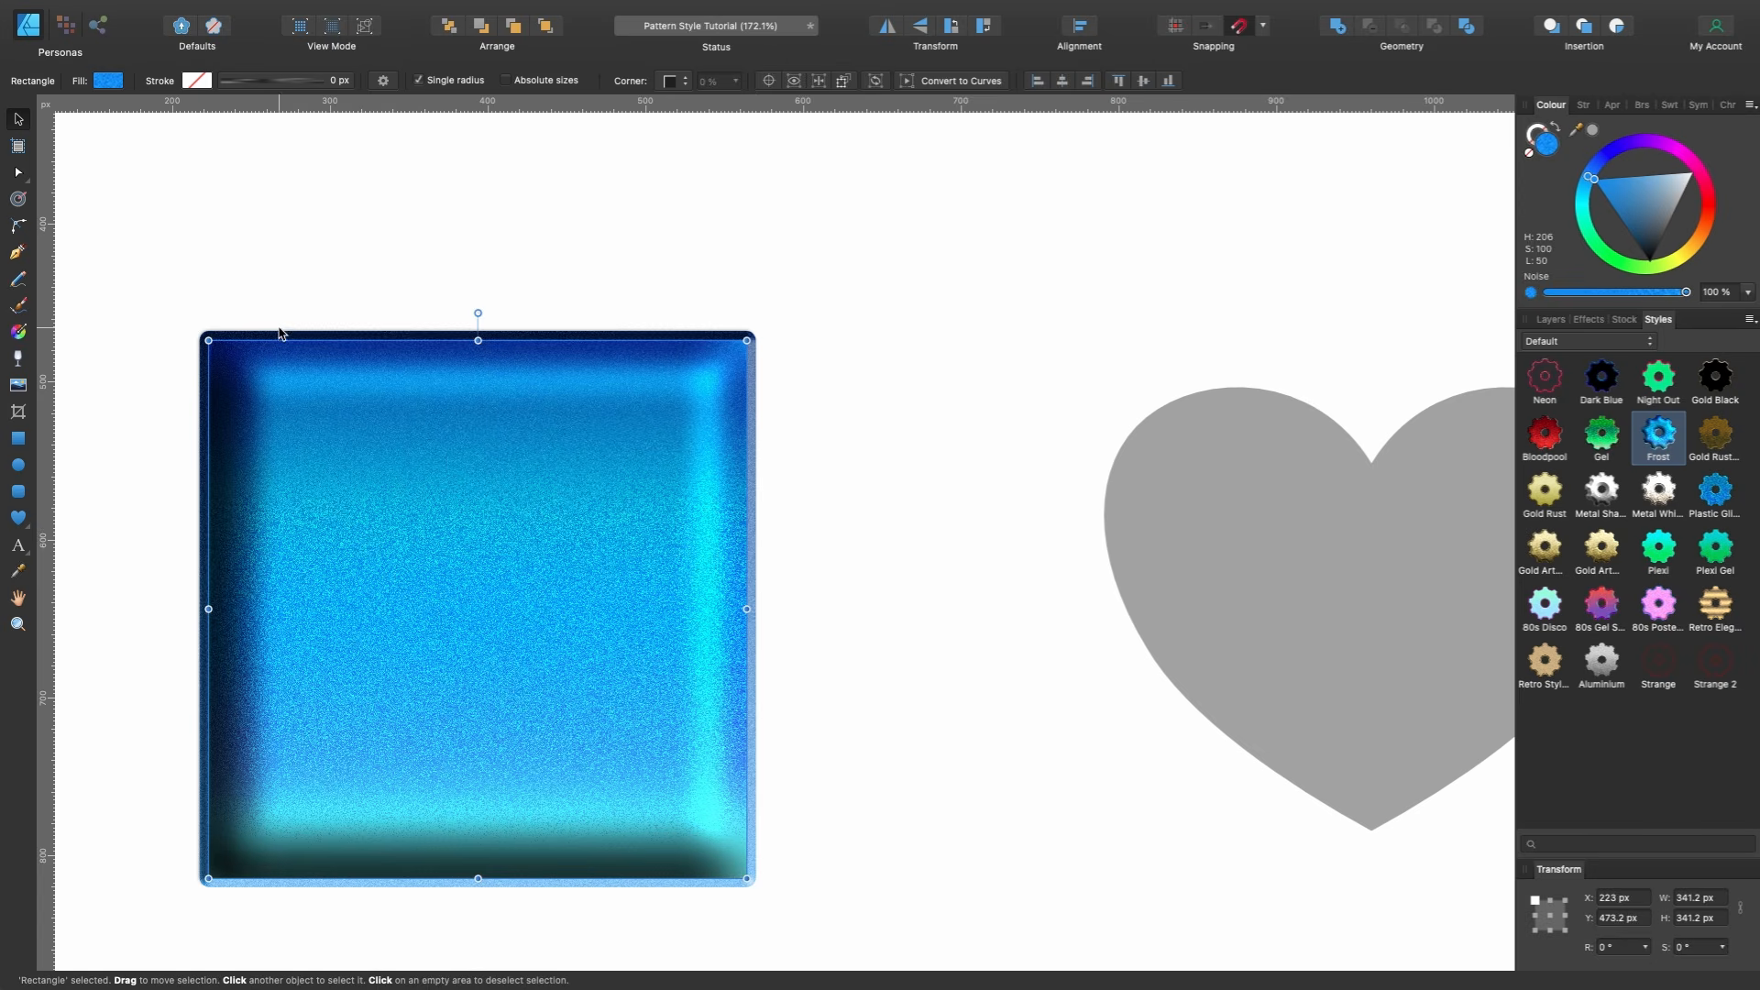
pyautogui.press('super+0')
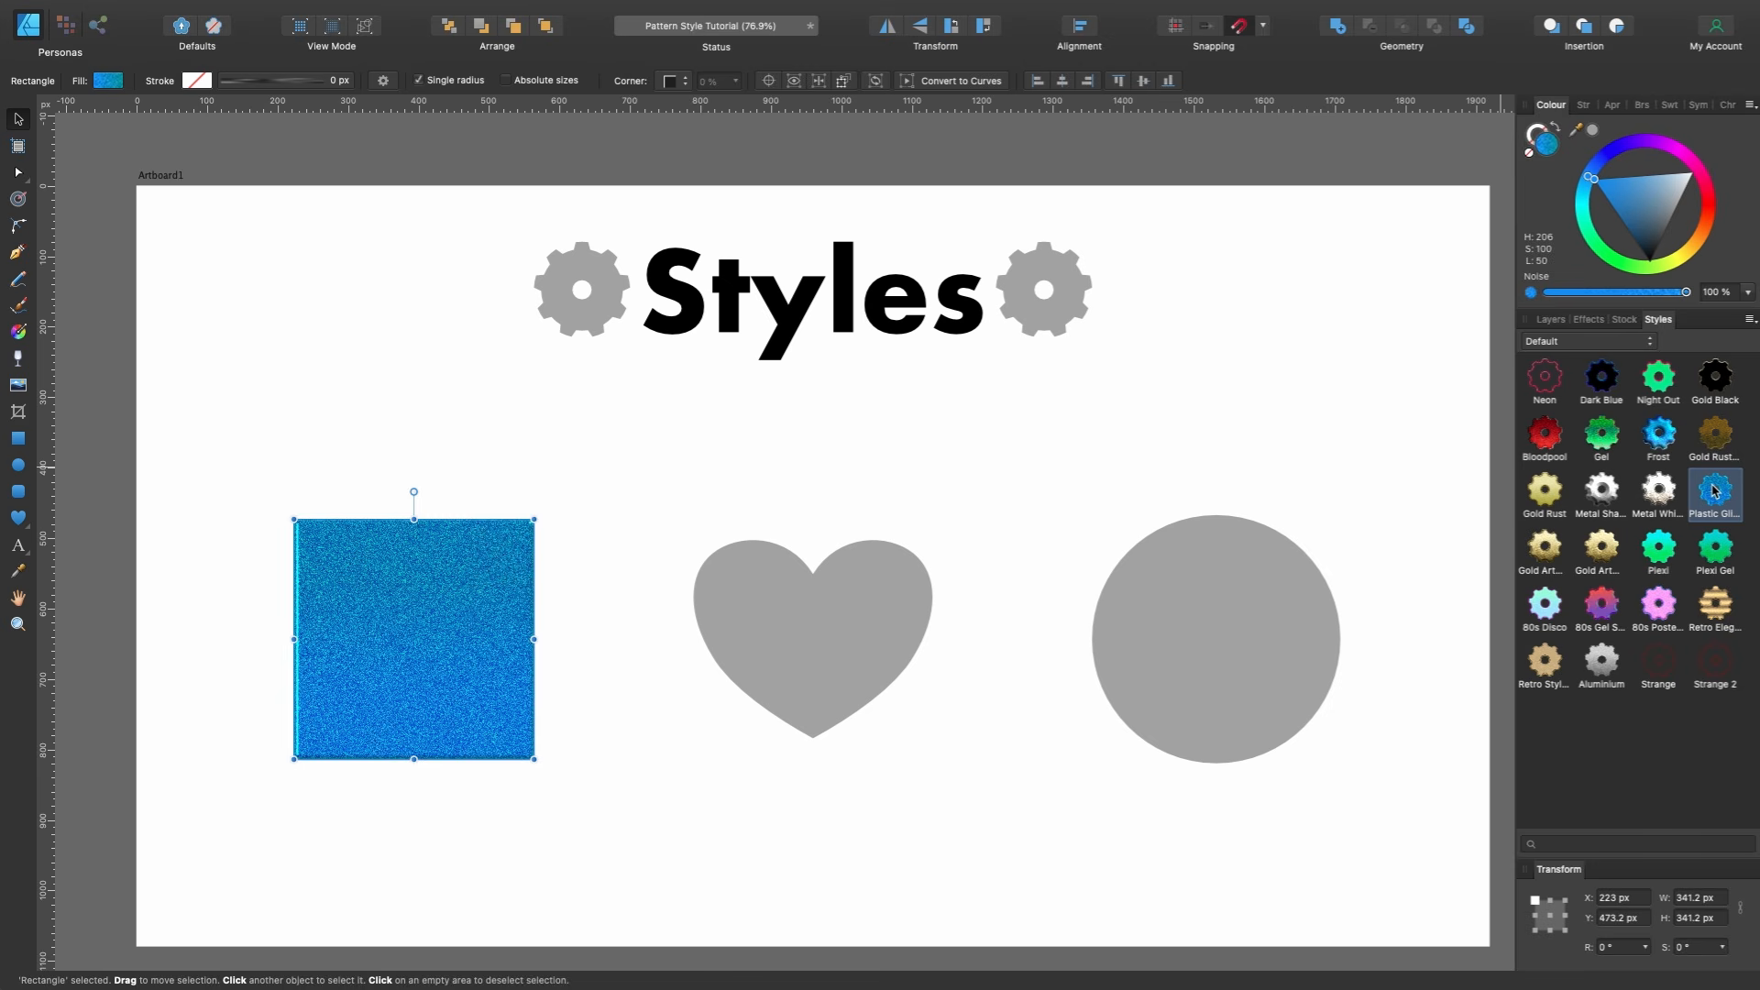
# Try several more Default styles on the square, including 80s Disco, and undo the style changes.
pyautogui.click(1659, 490)
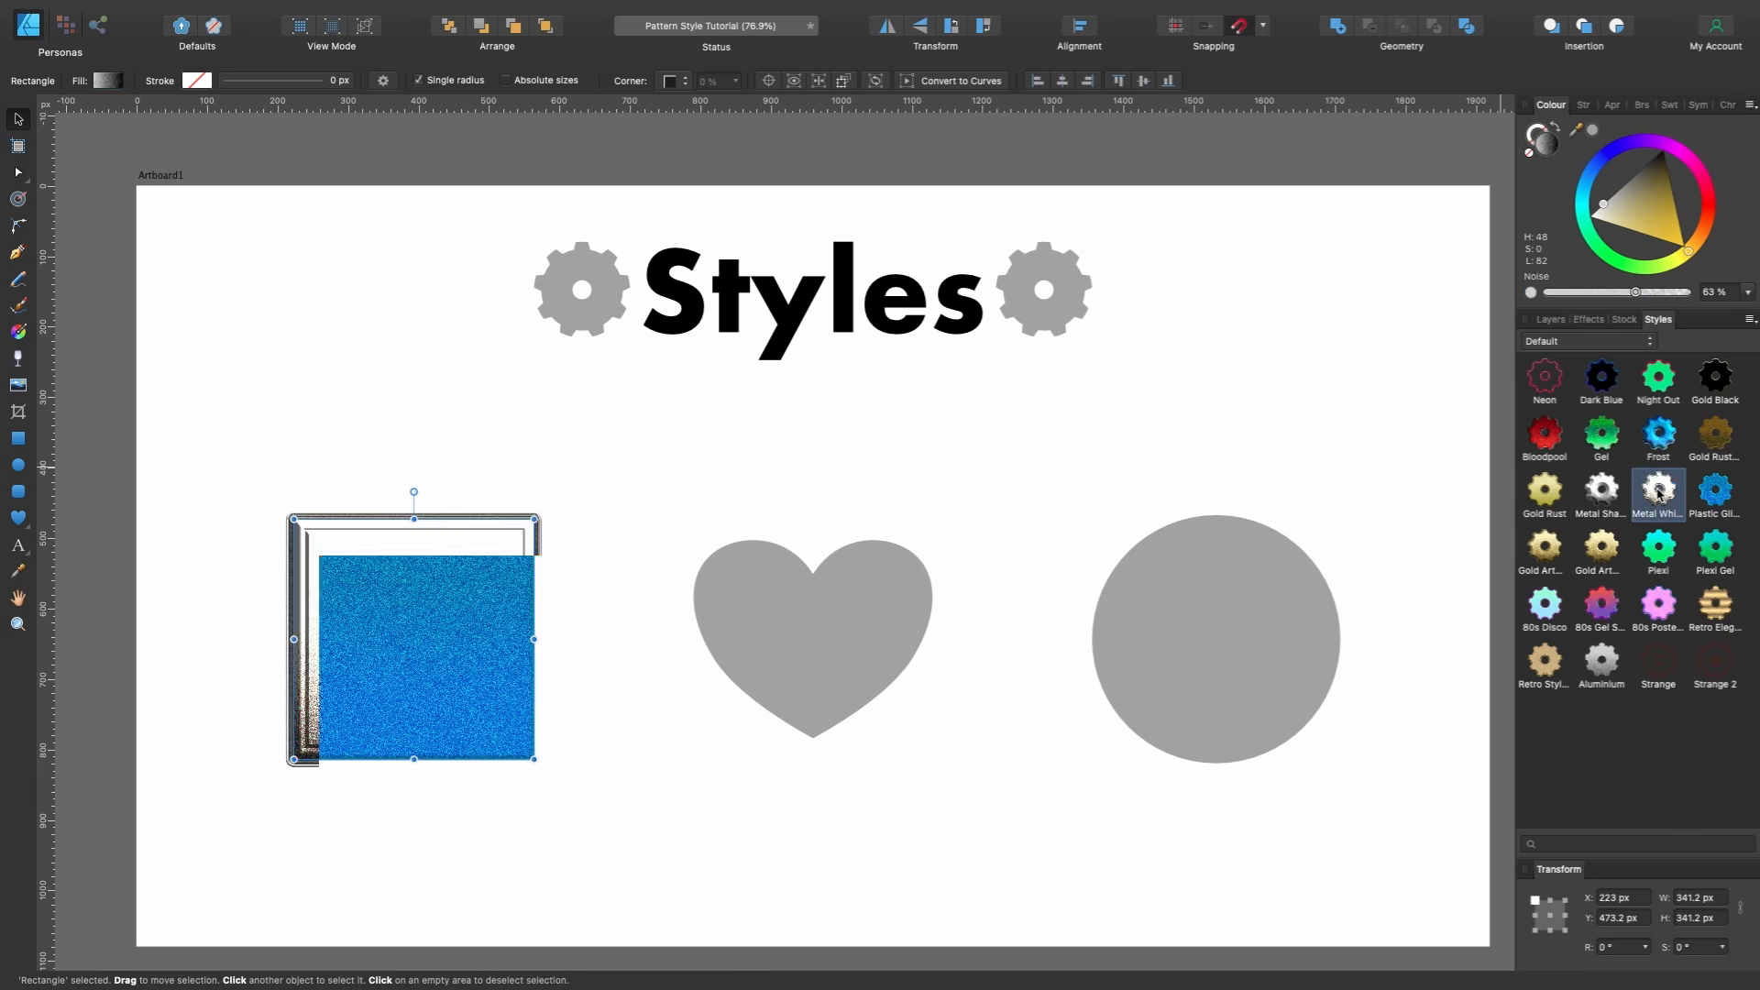
pyautogui.click(1555, 570)
pyautogui.click(1544, 605)
pyautogui.click(1601, 607)
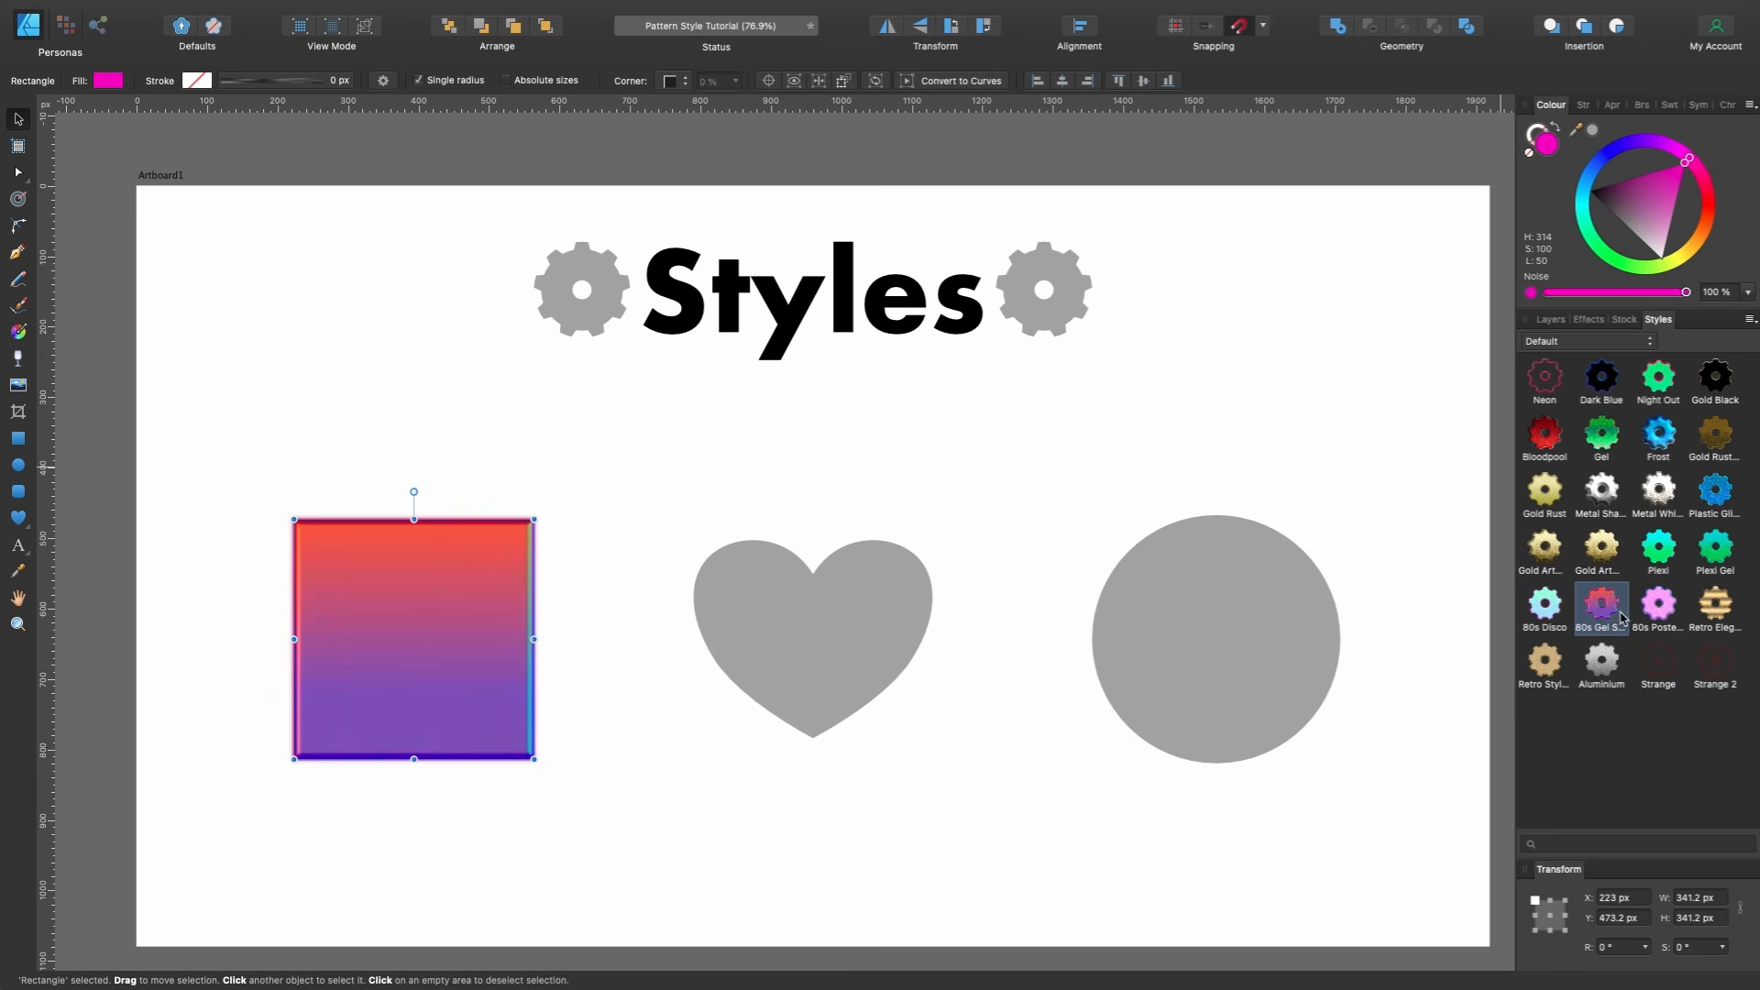
pyautogui.click(1715, 605)
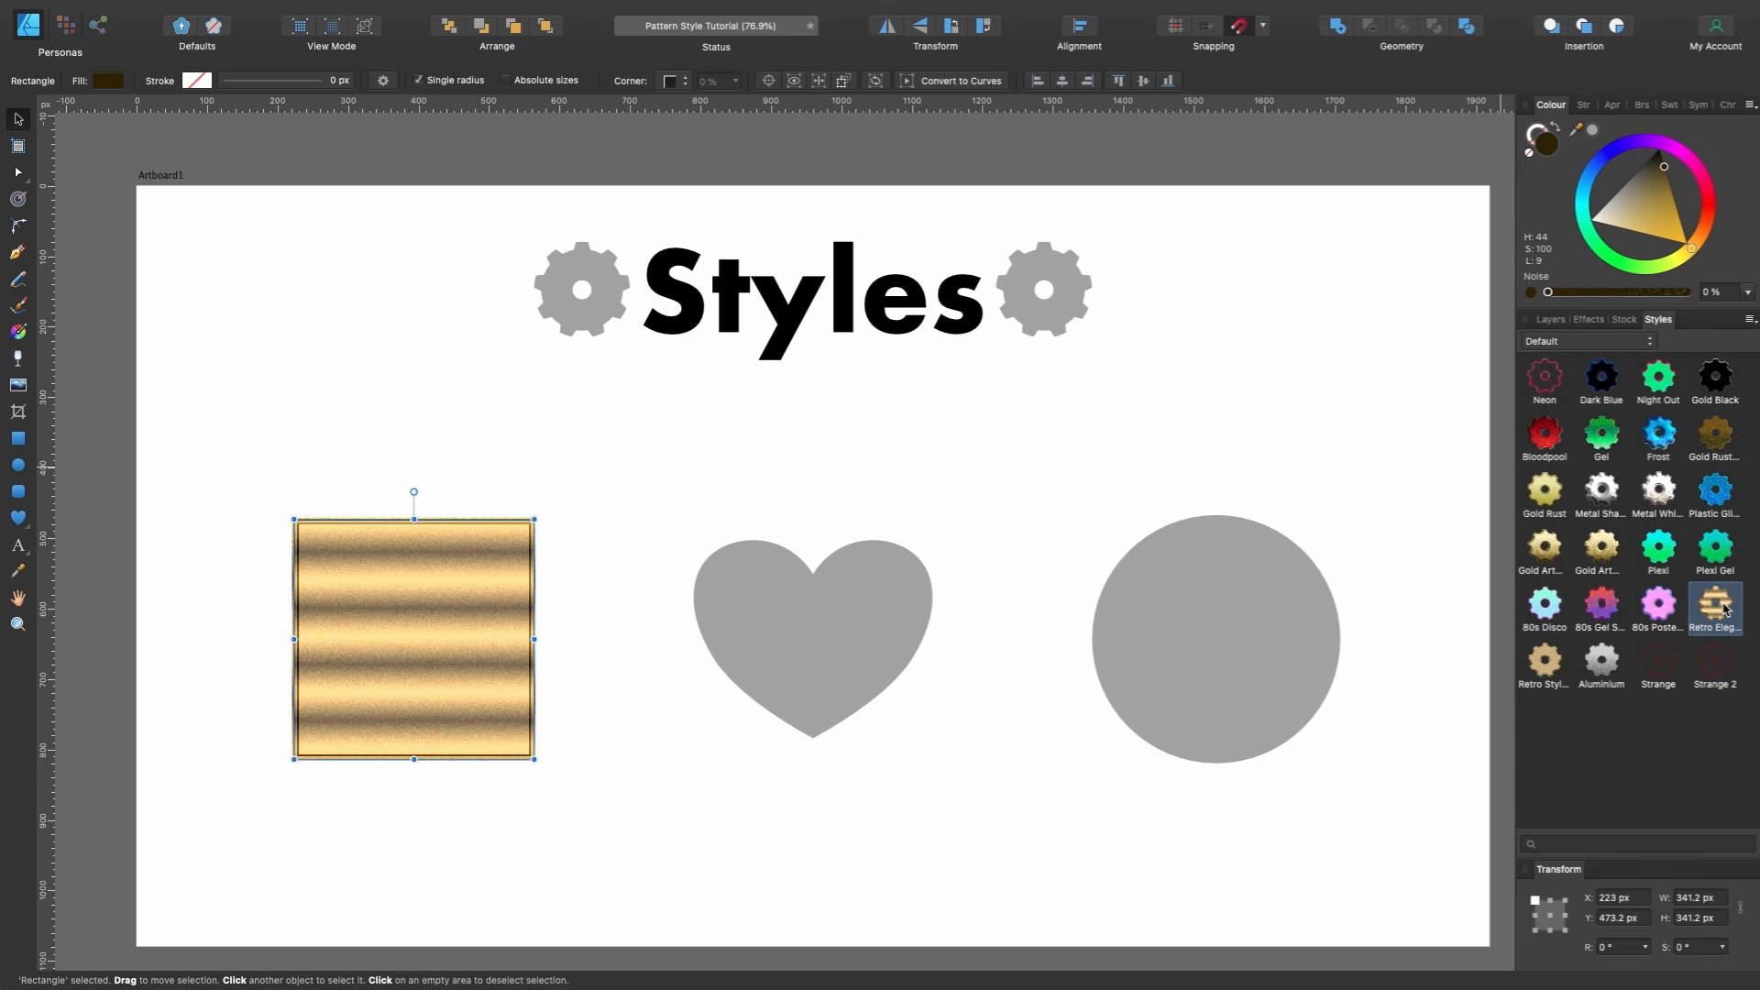
pyautogui.press('super+z')
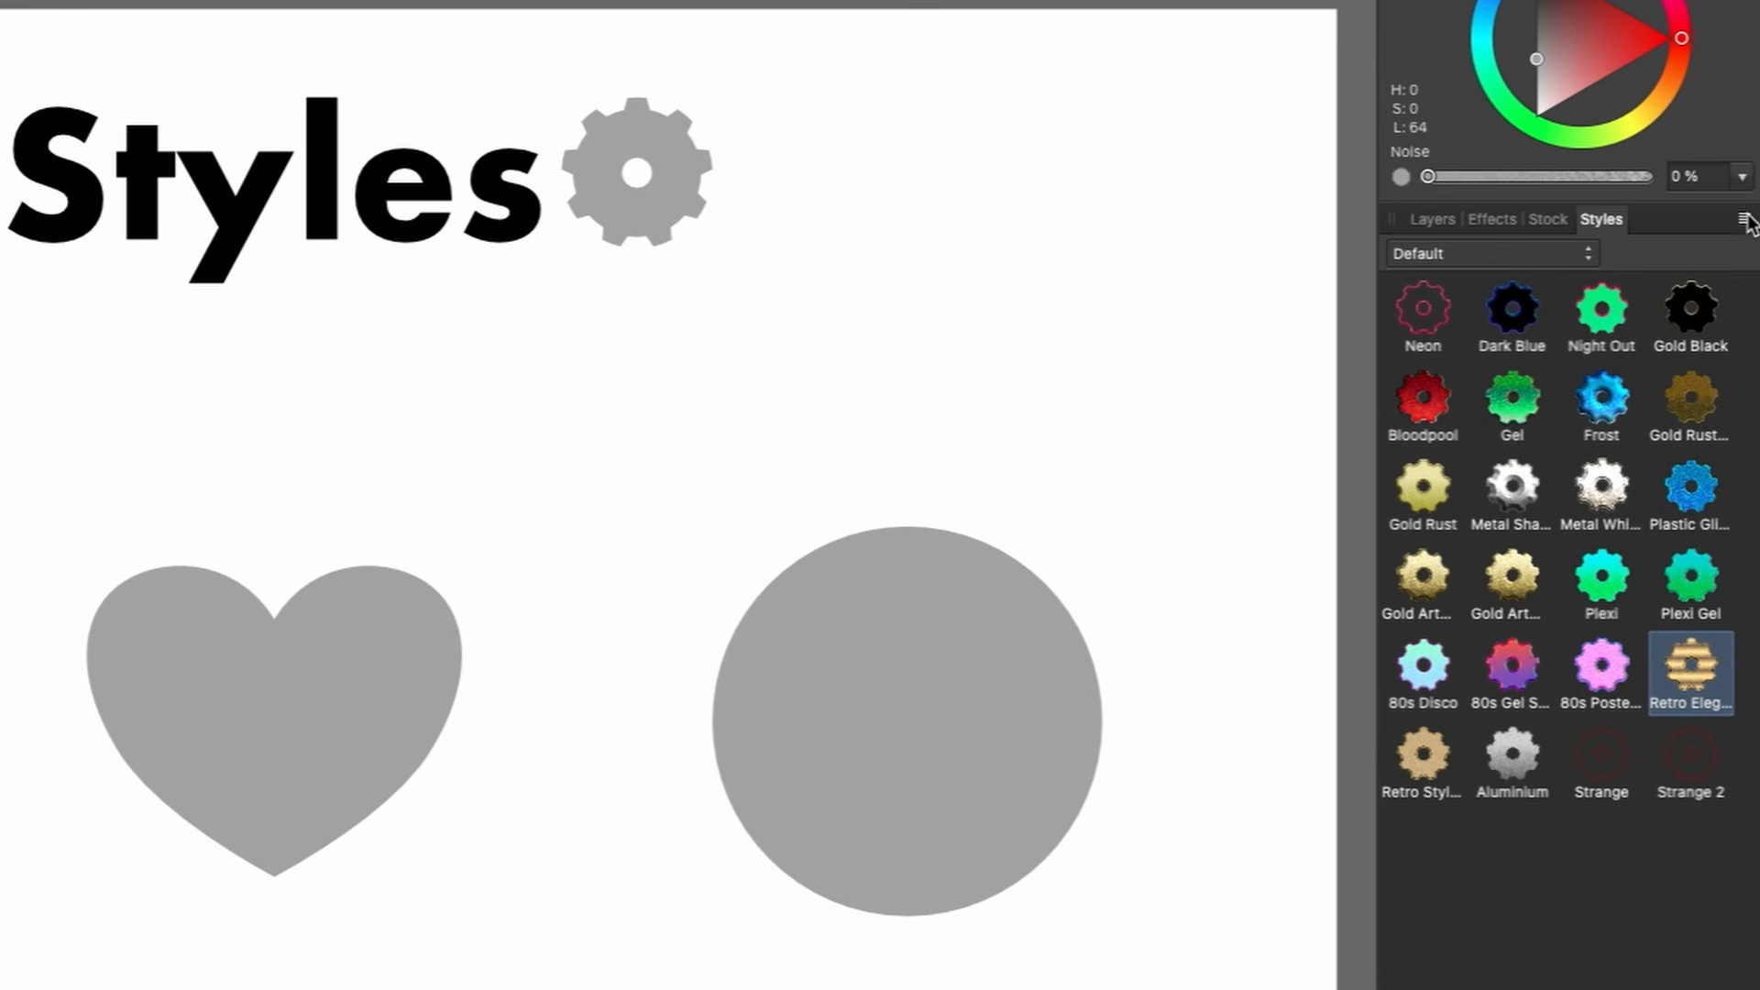
# Add a new style category and rename it Basic Styles.
pyautogui.click(1745, 221)
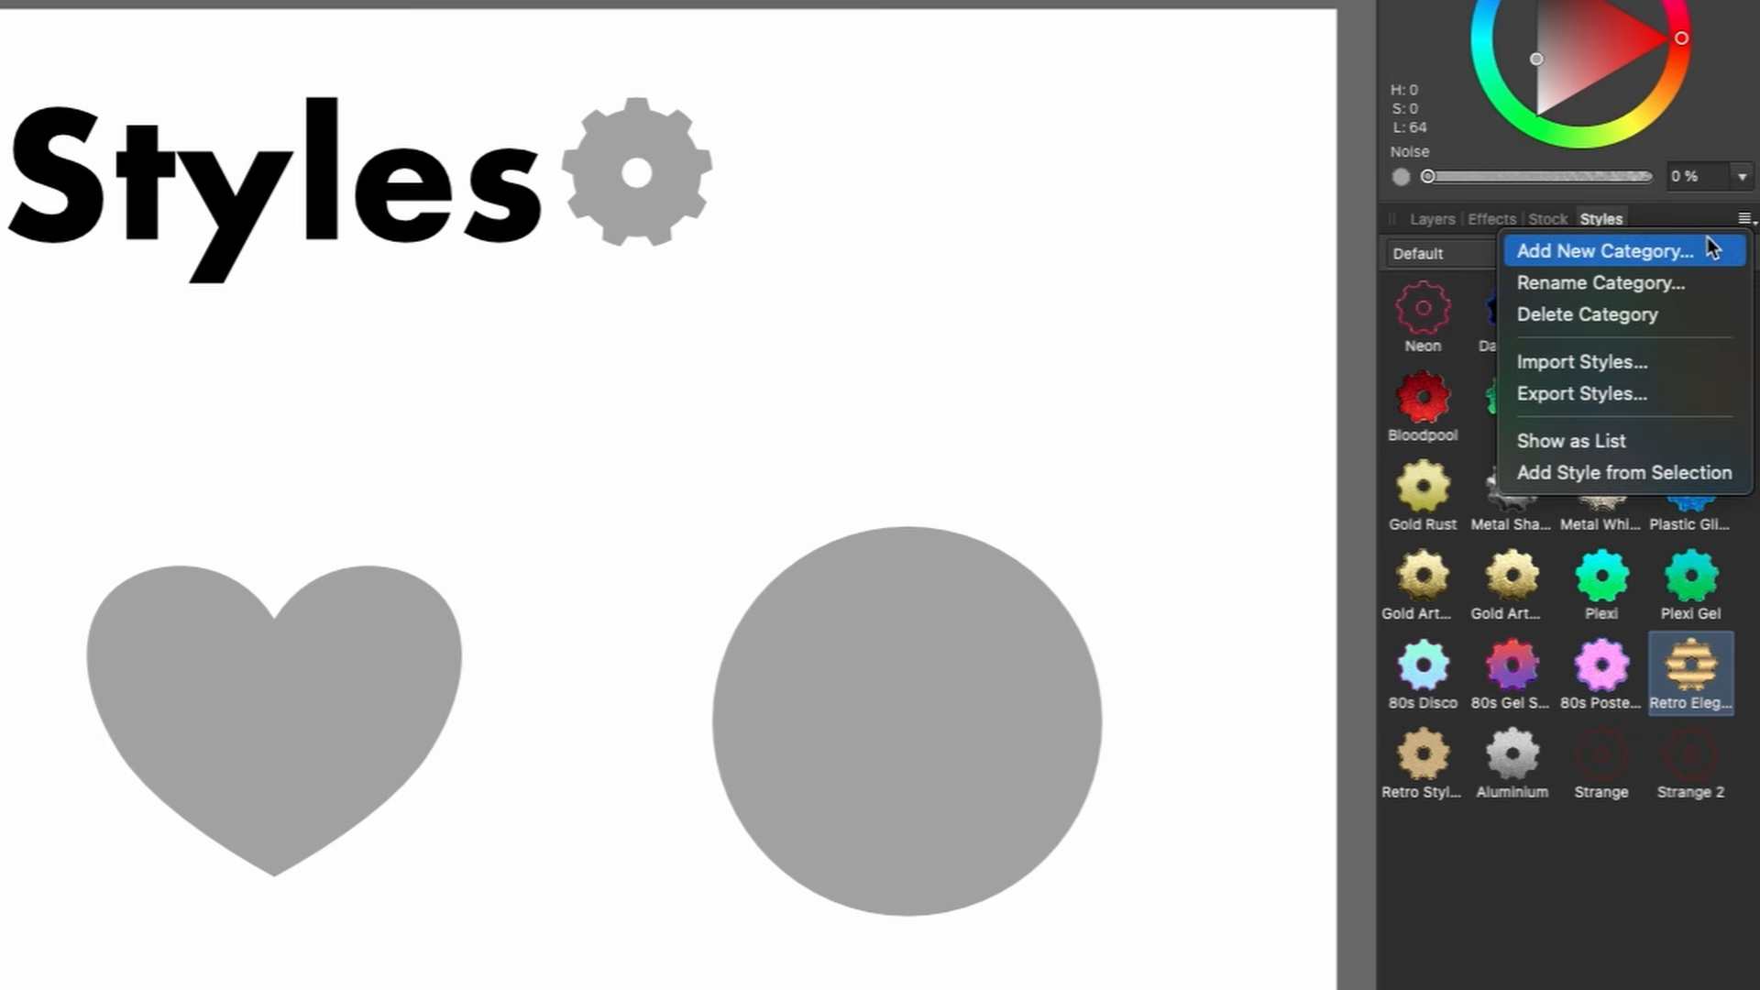
pyautogui.click(1674, 251)
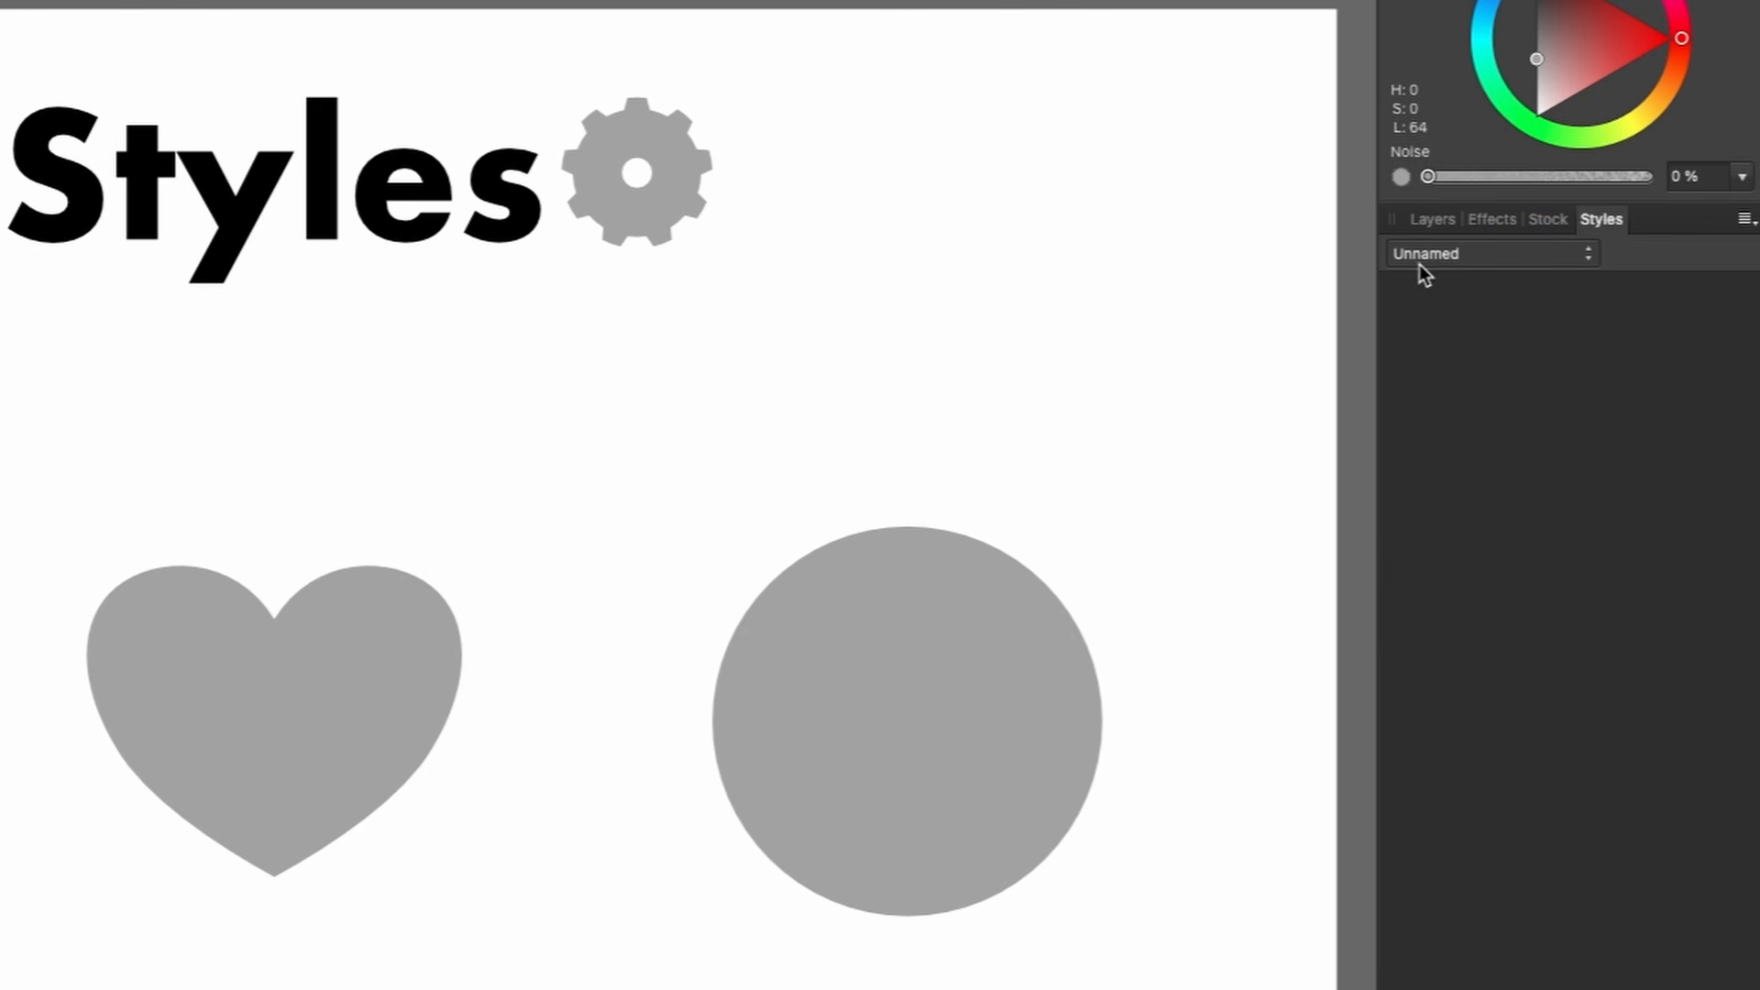
pyautogui.click(1744, 220)
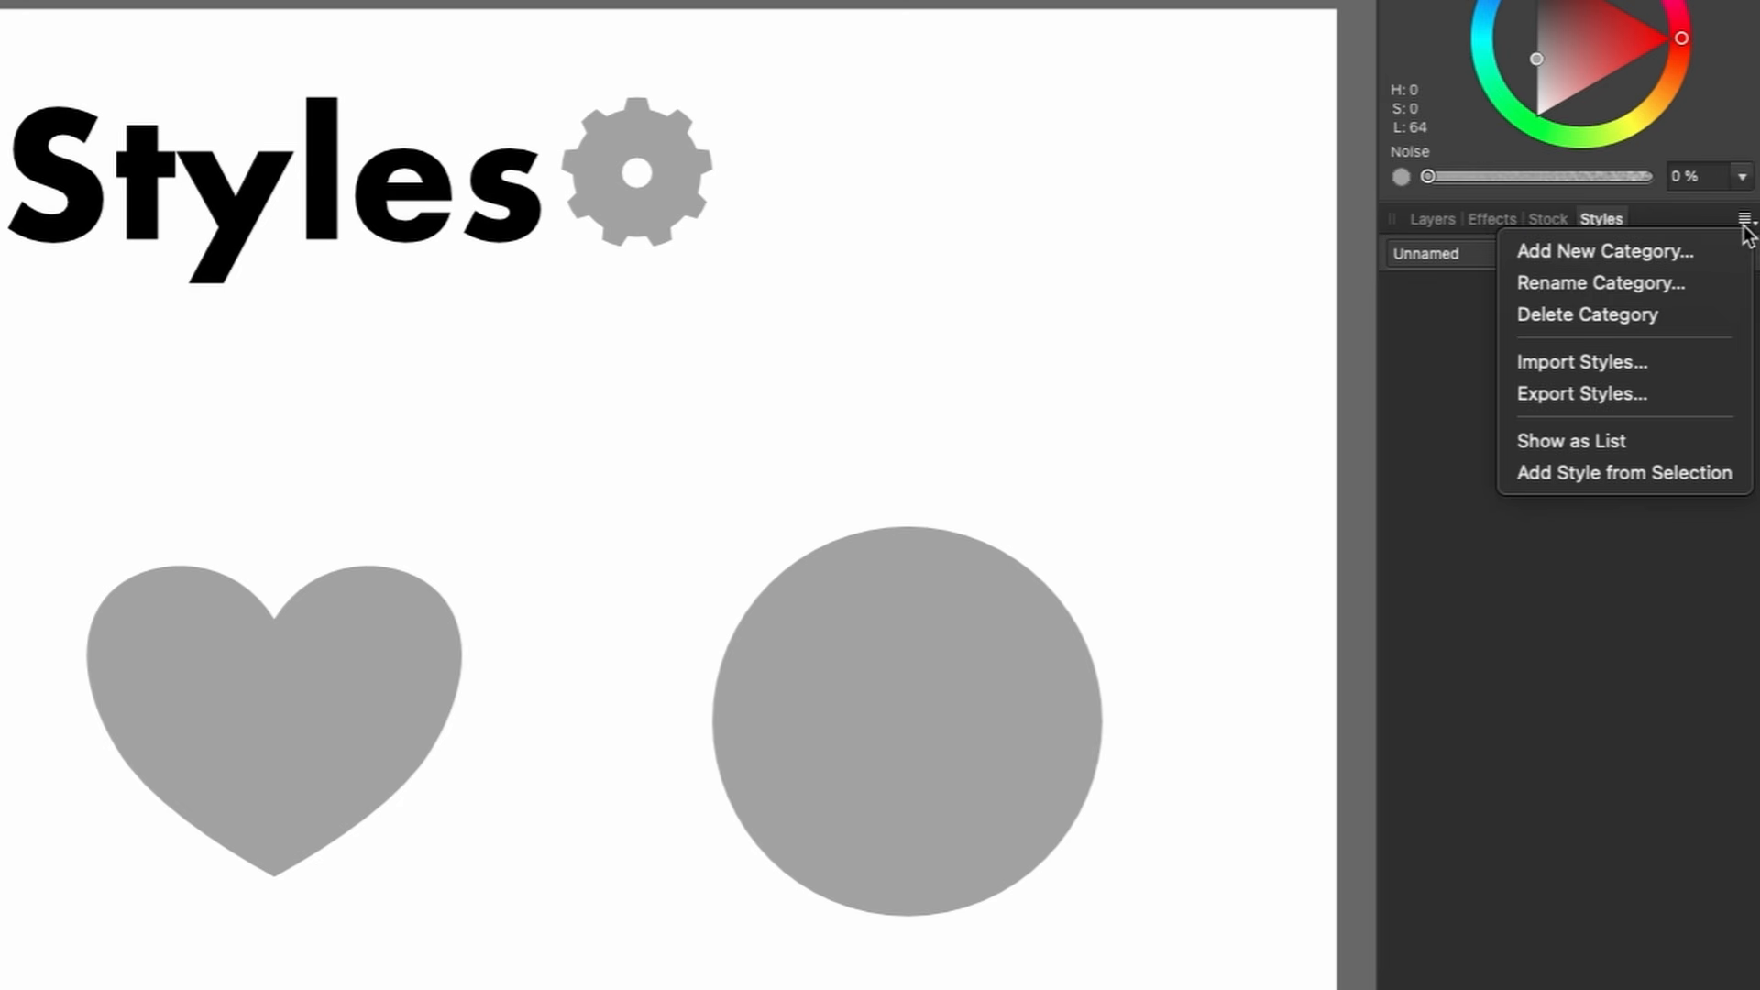
pyautogui.click(1641, 279)
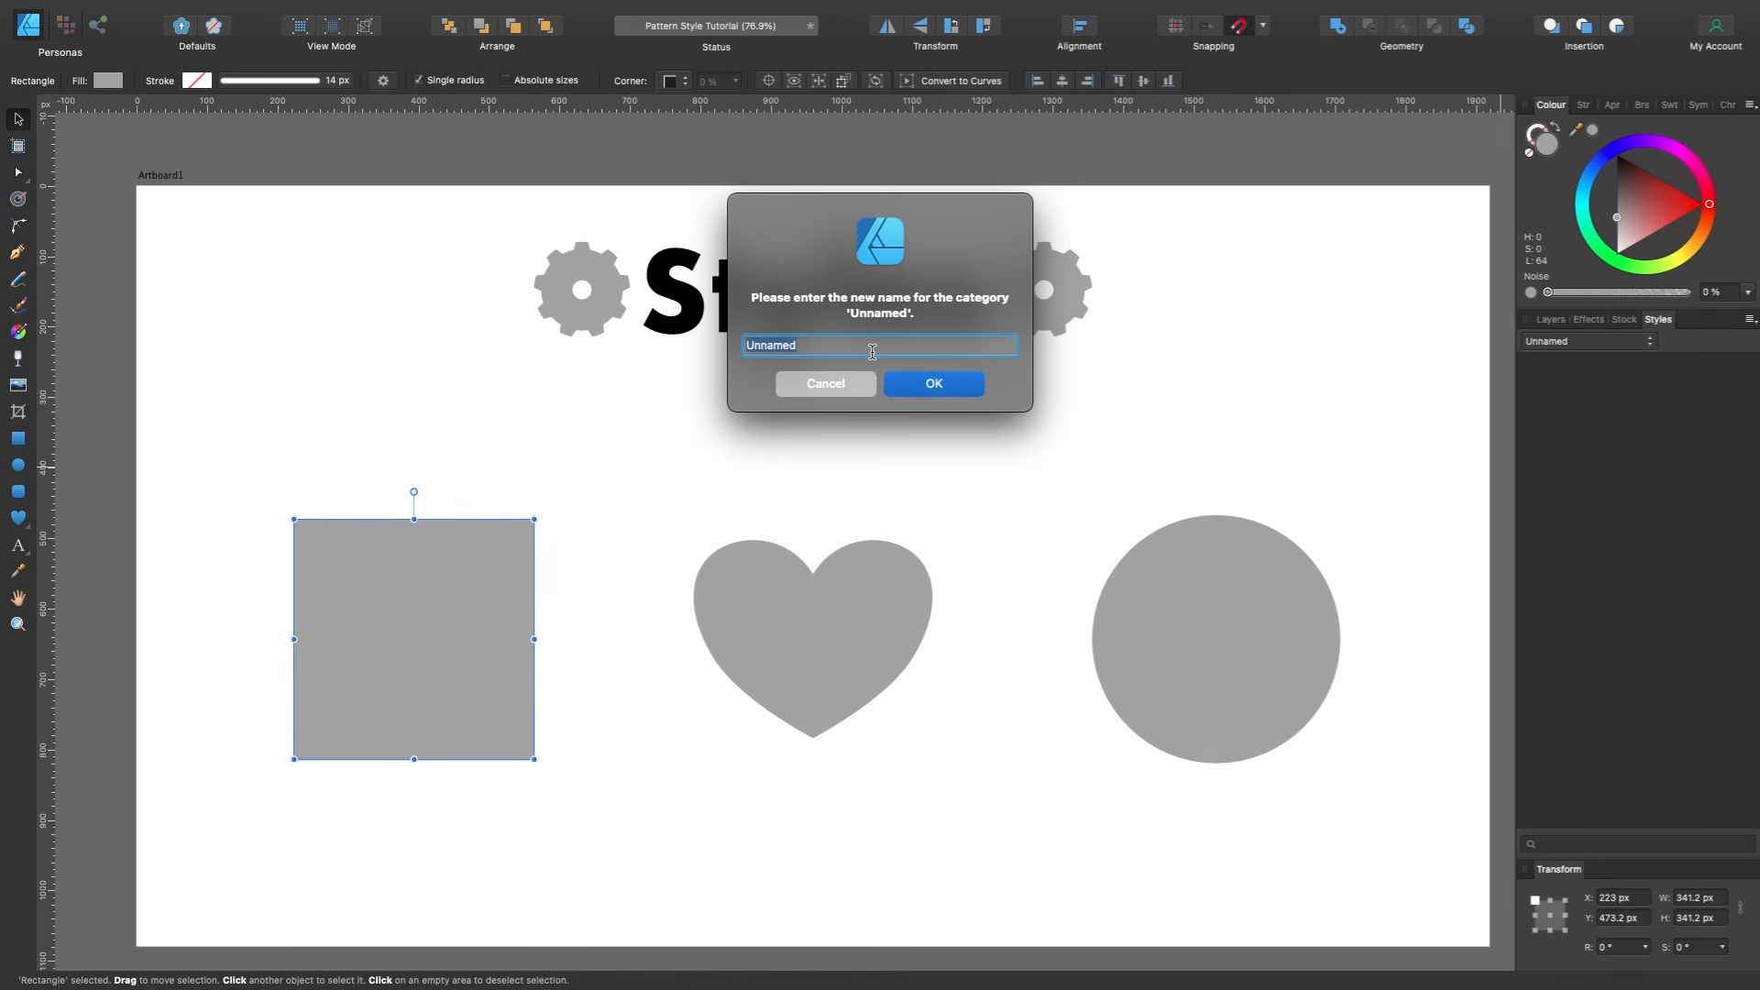
pyautogui.write('Basic Styles')
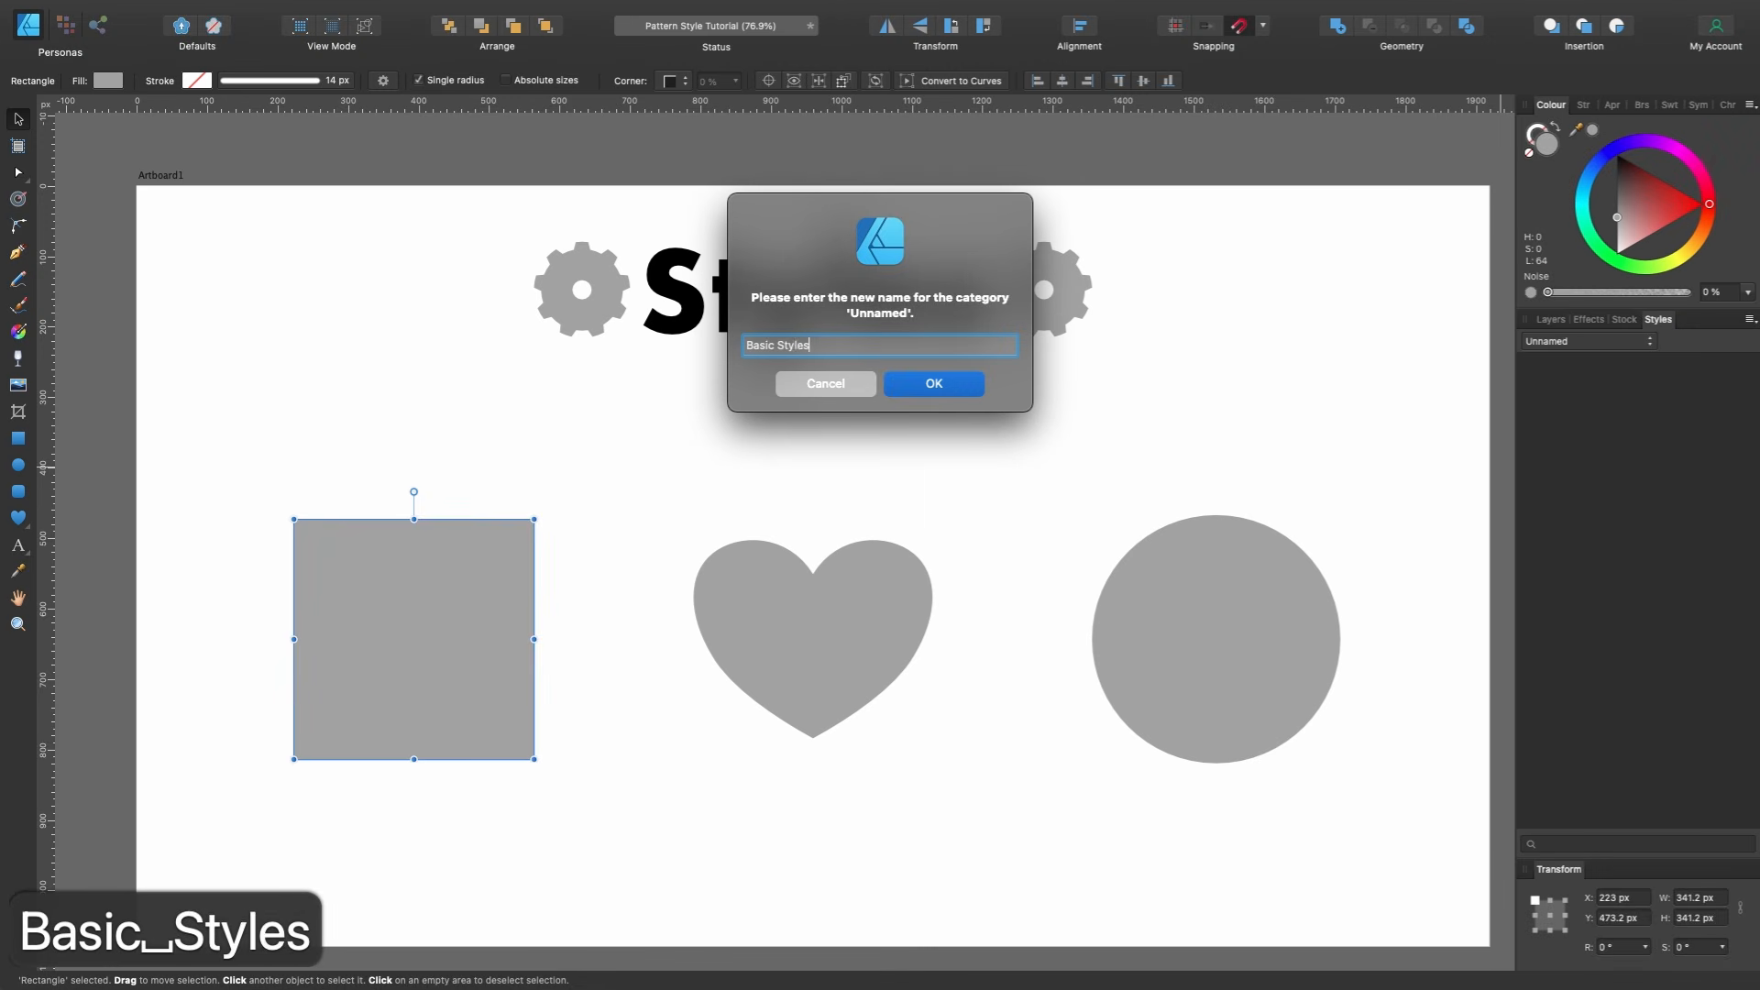
pyautogui.press('Return')
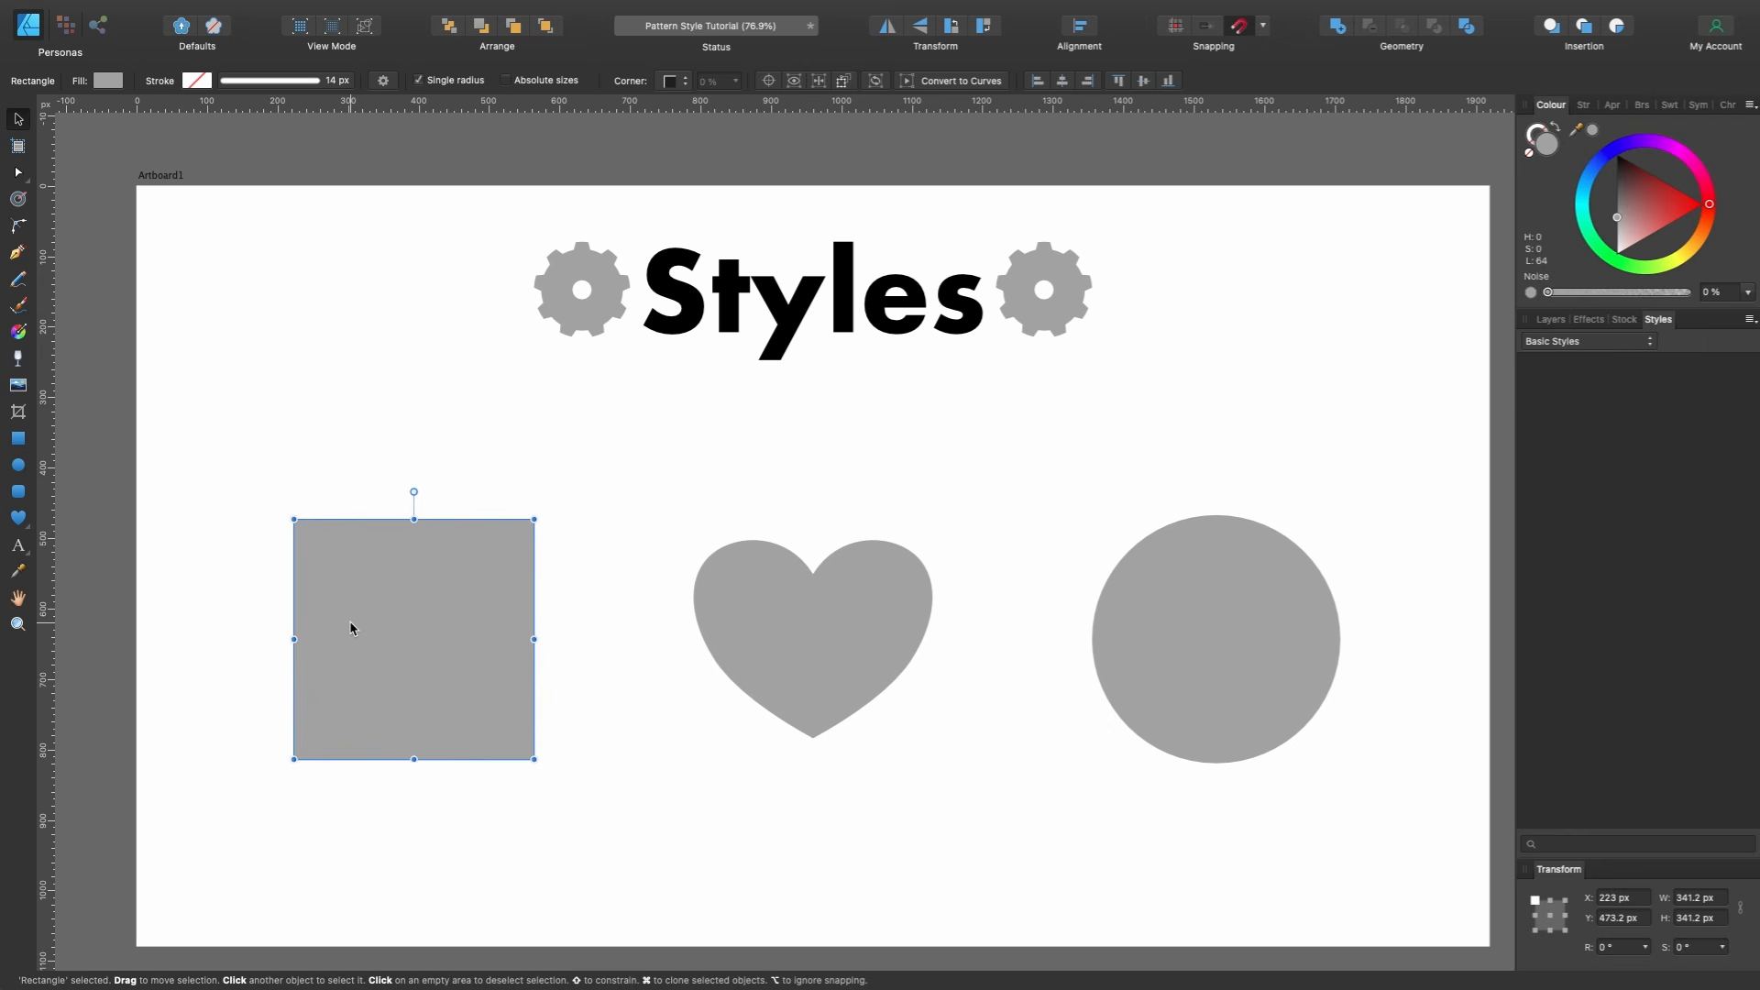
# Apply a vertical linear gradient fill to the grey square, running from near its upper edge to near its lower edge.
pyautogui.scroll(-1, 350, 623)
pyautogui.scroll(2, 350, 623)
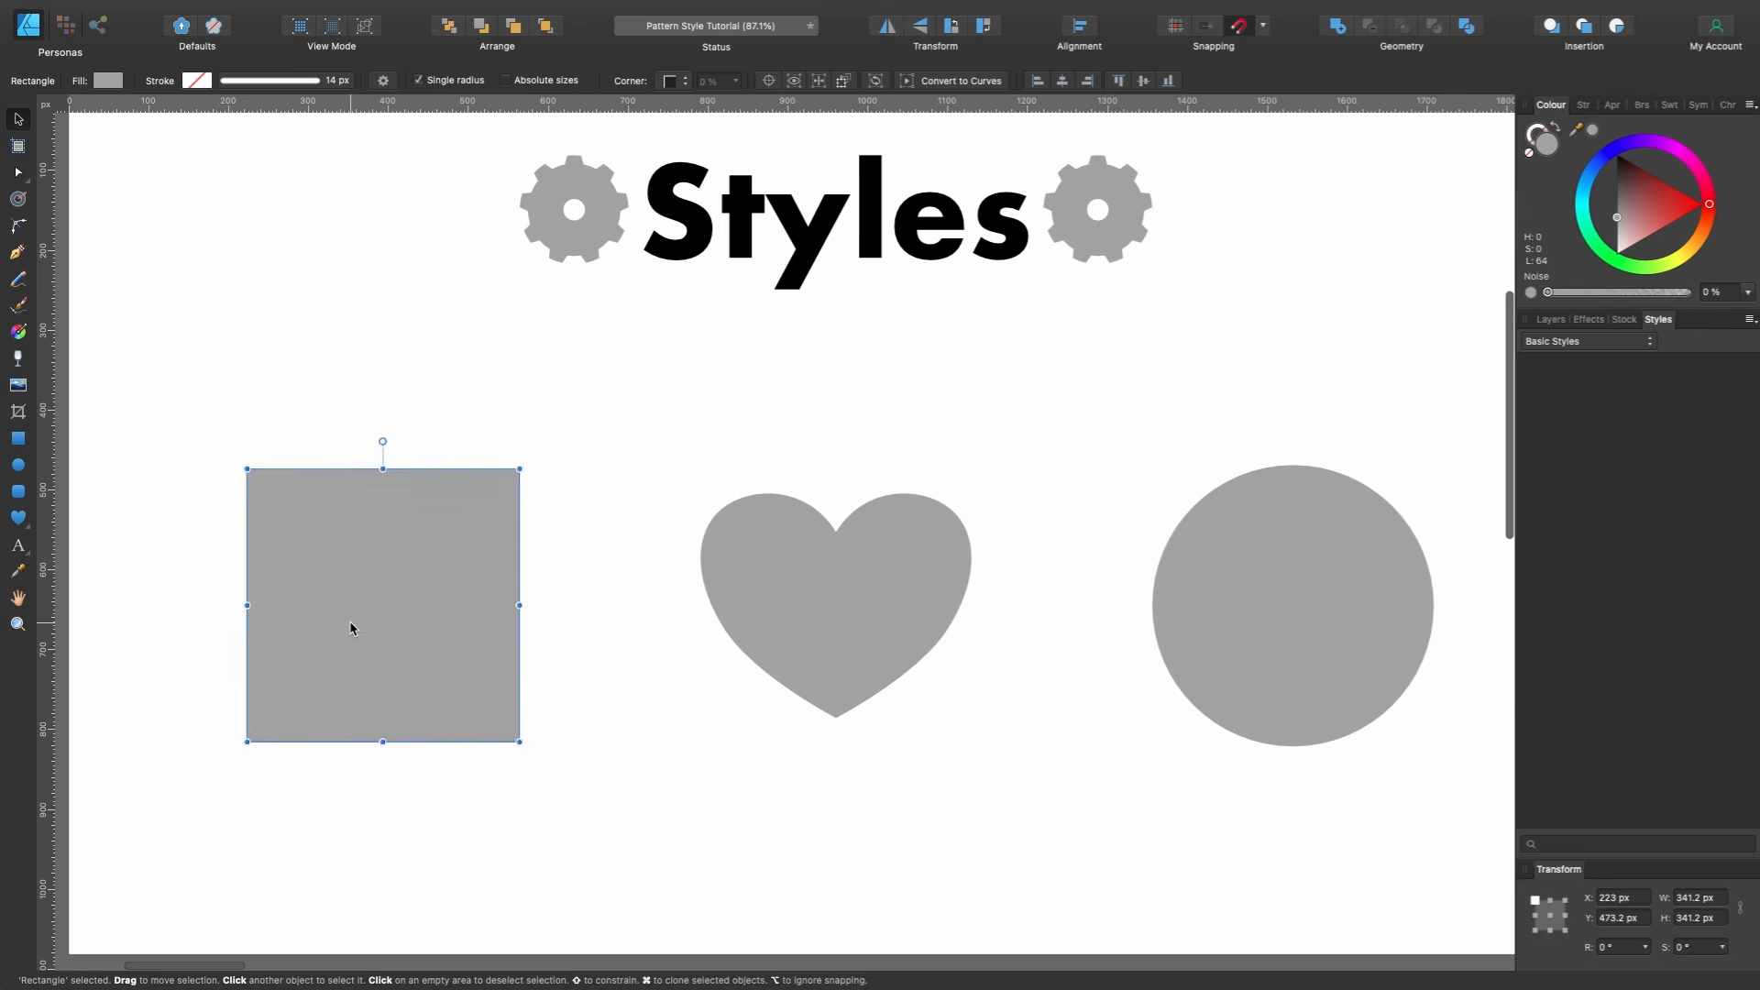
pyautogui.hscroll(-4, 350, 622)
pyautogui.scroll(5, 351, 623)
pyautogui.hscroll(2, 350, 624)
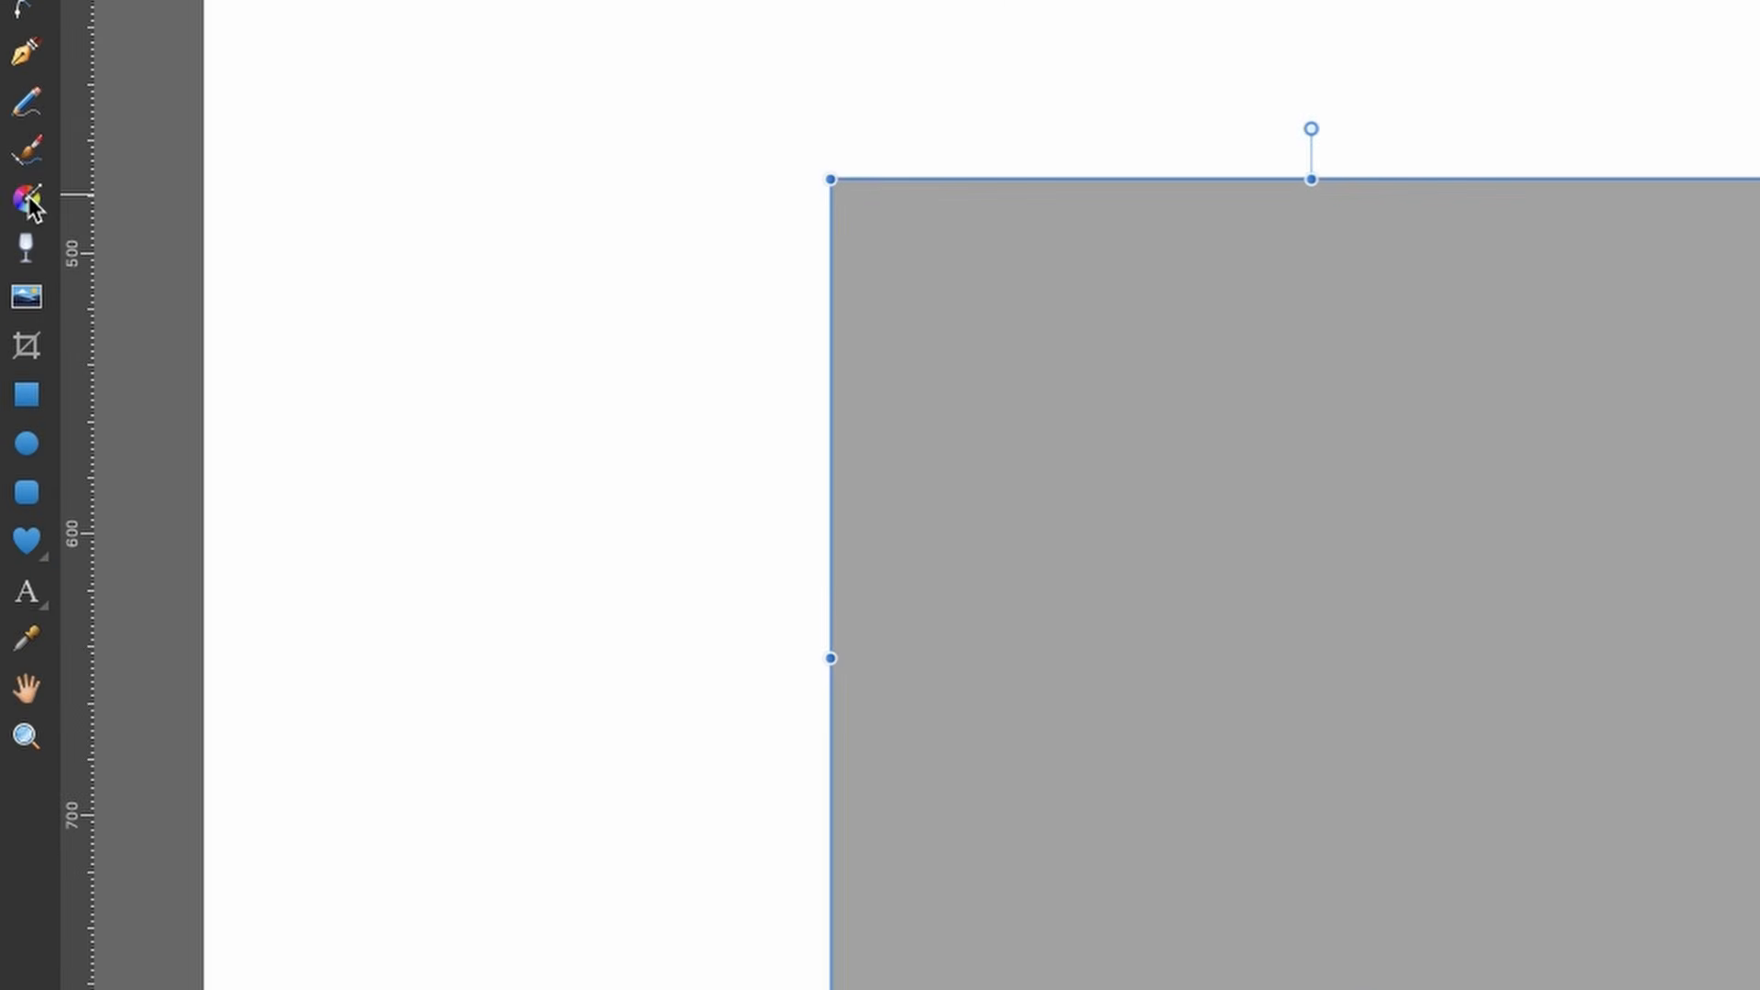
pyautogui.click(29, 197)
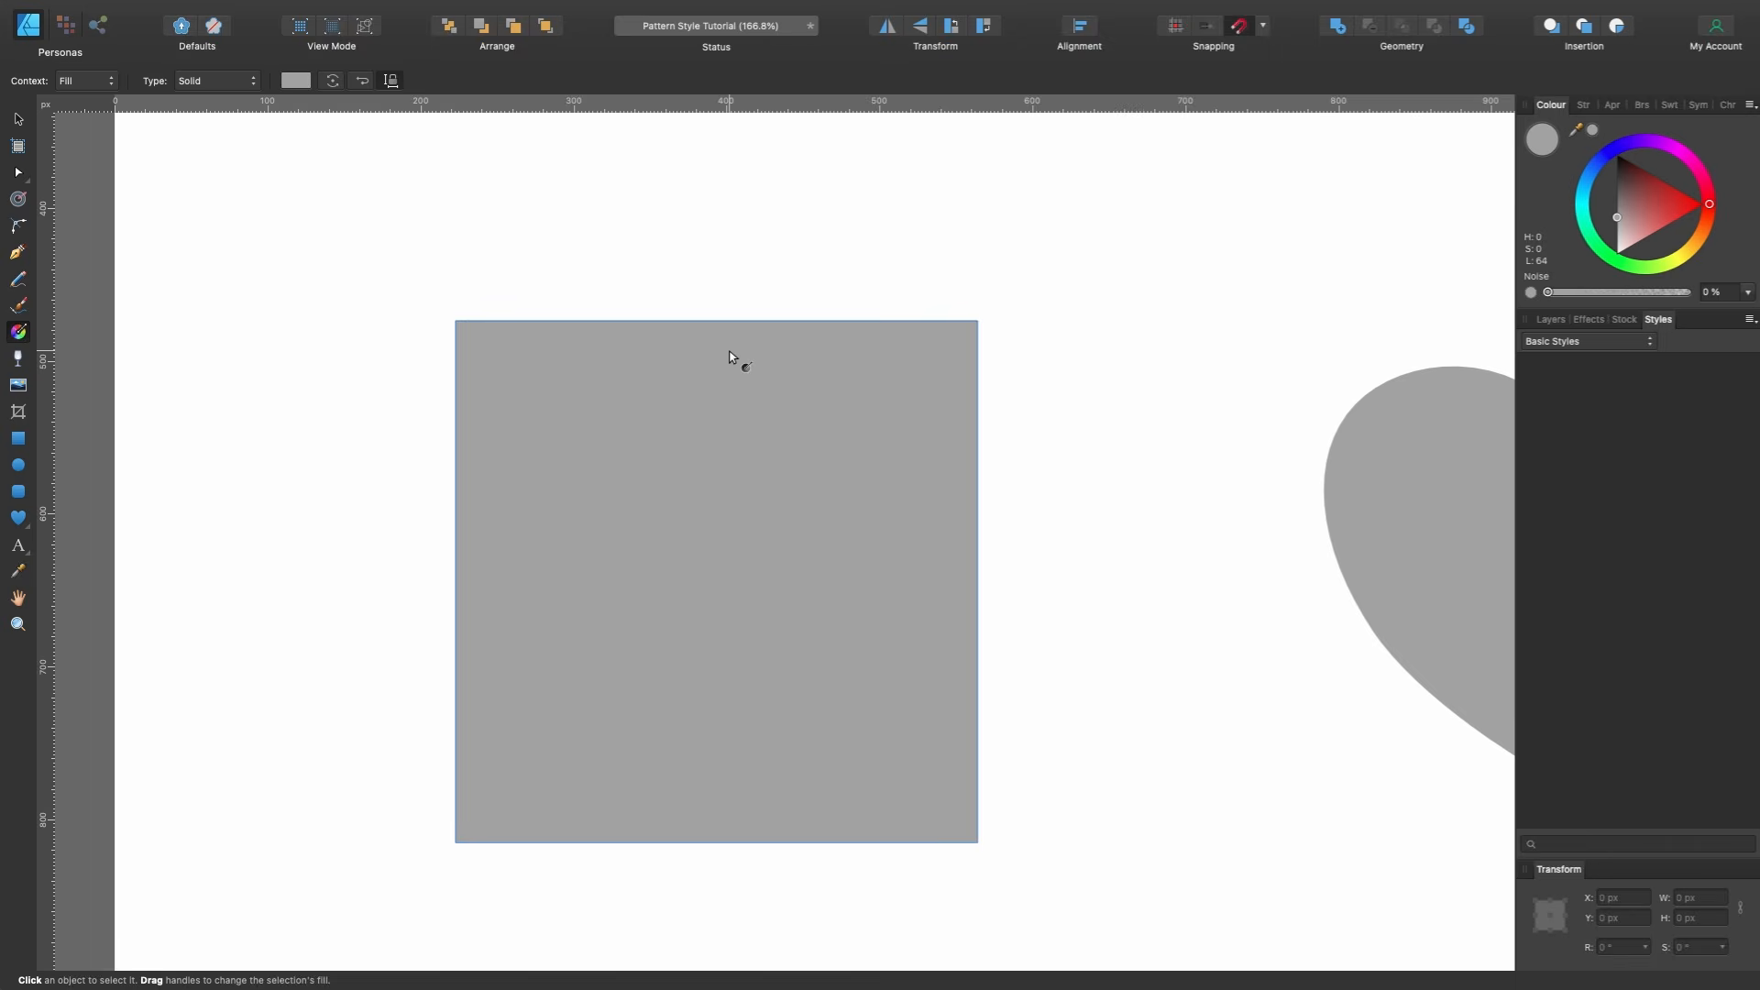
pyautogui.moveTo(729, 356); pyautogui.dragTo(731, 790)
# Colour the gradient's upper stop magenta and its lower stop bright blue.
pyautogui.click(729, 351)
pyautogui.click(1676, 147)
pyautogui.moveTo(1666, 156); pyautogui.dragTo(1674, 149)
pyautogui.click(728, 788)
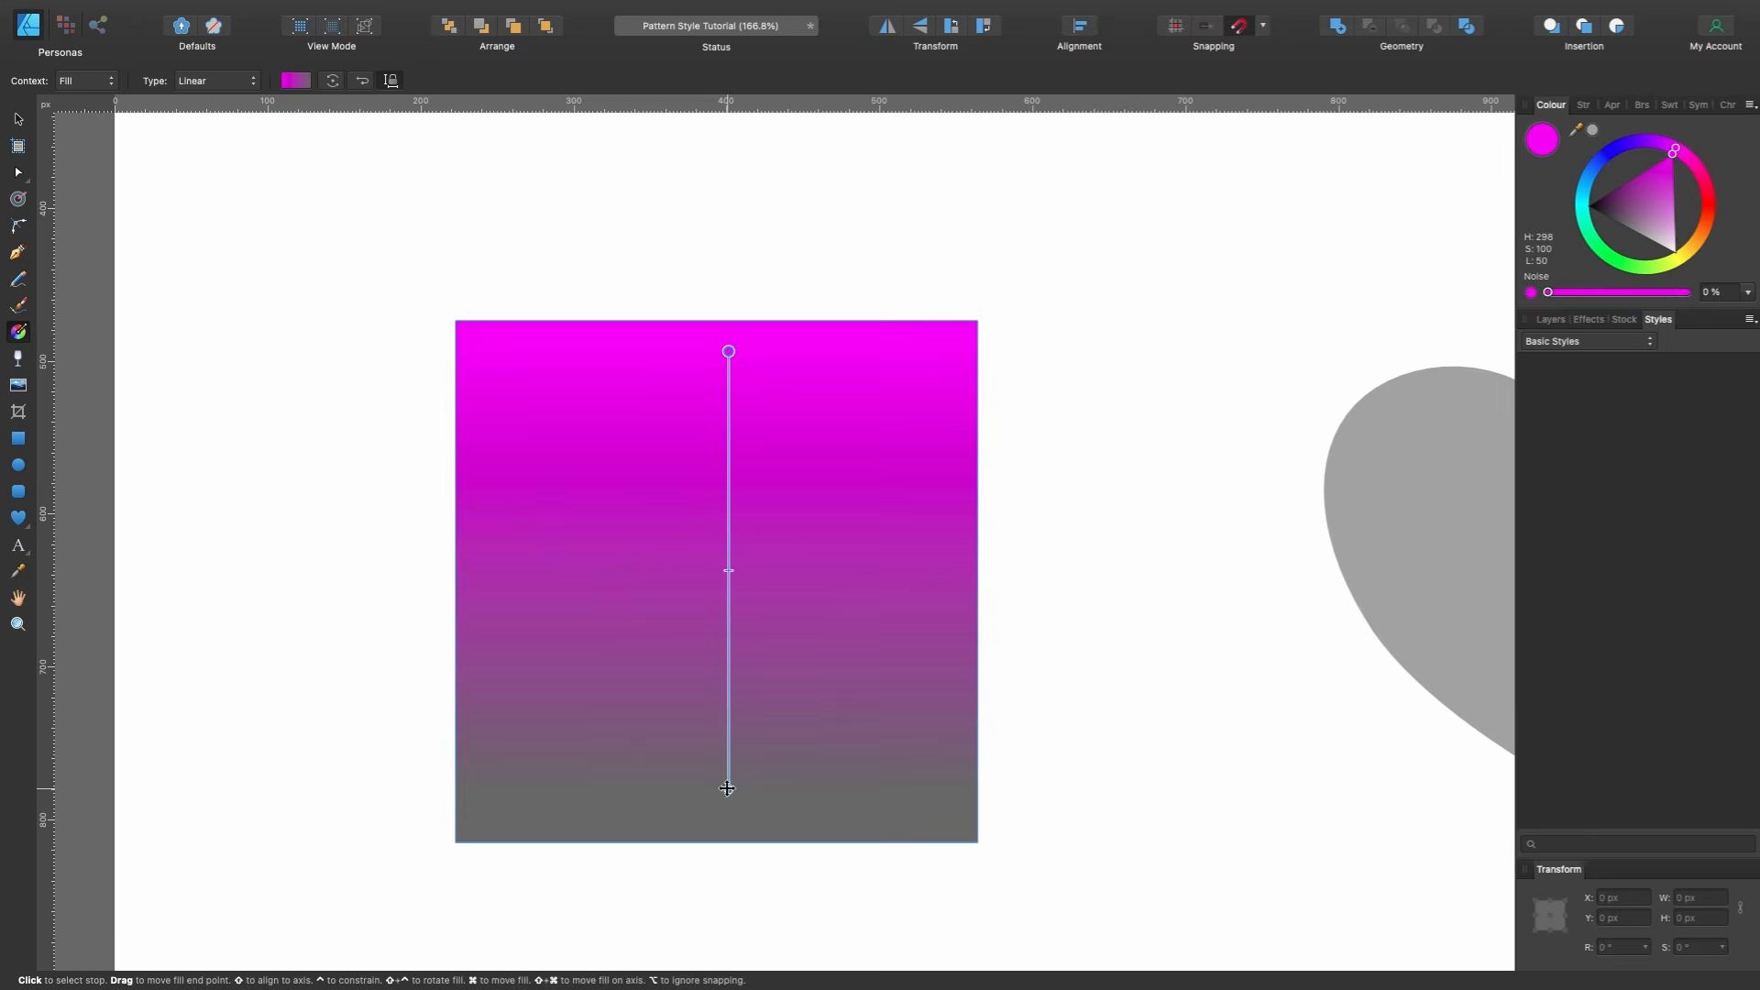
pyautogui.click(1578, 186)
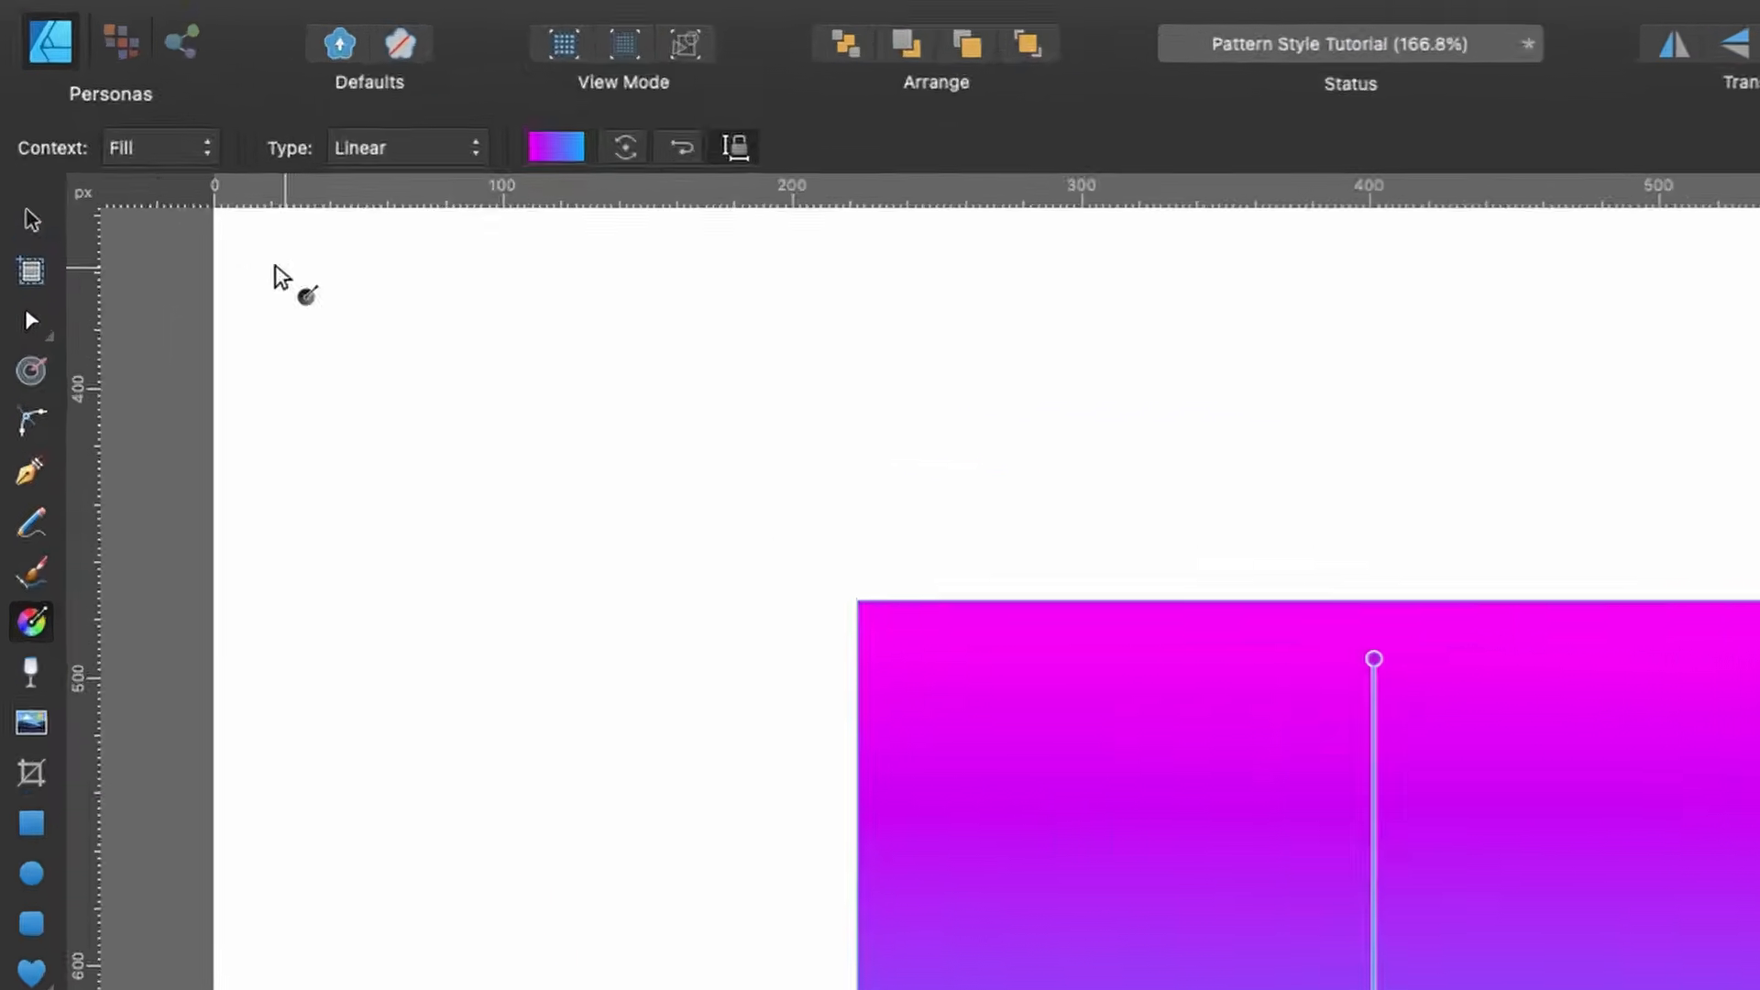
# Give the square a solid black stroke 9 px wide.
pyautogui.click(33, 220)
pyautogui.click(469, 160)
pyautogui.moveTo(507, 256); pyautogui.dragTo(495, 260)
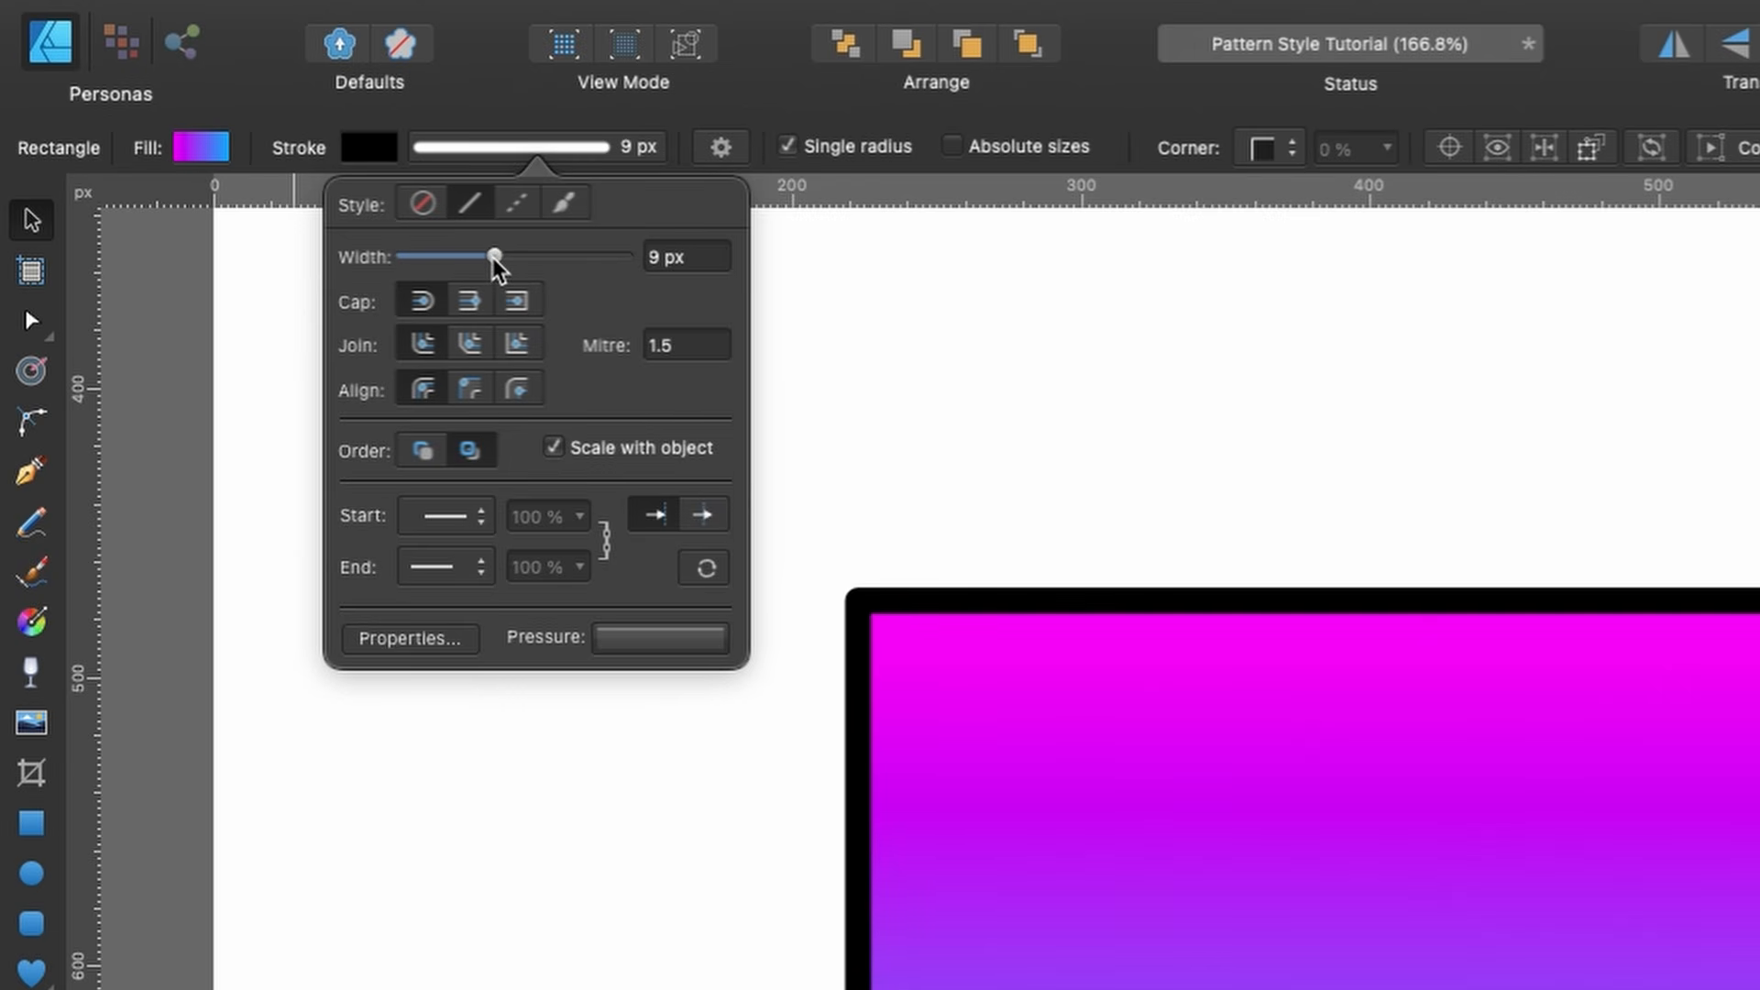
pyautogui.click(19, 224)
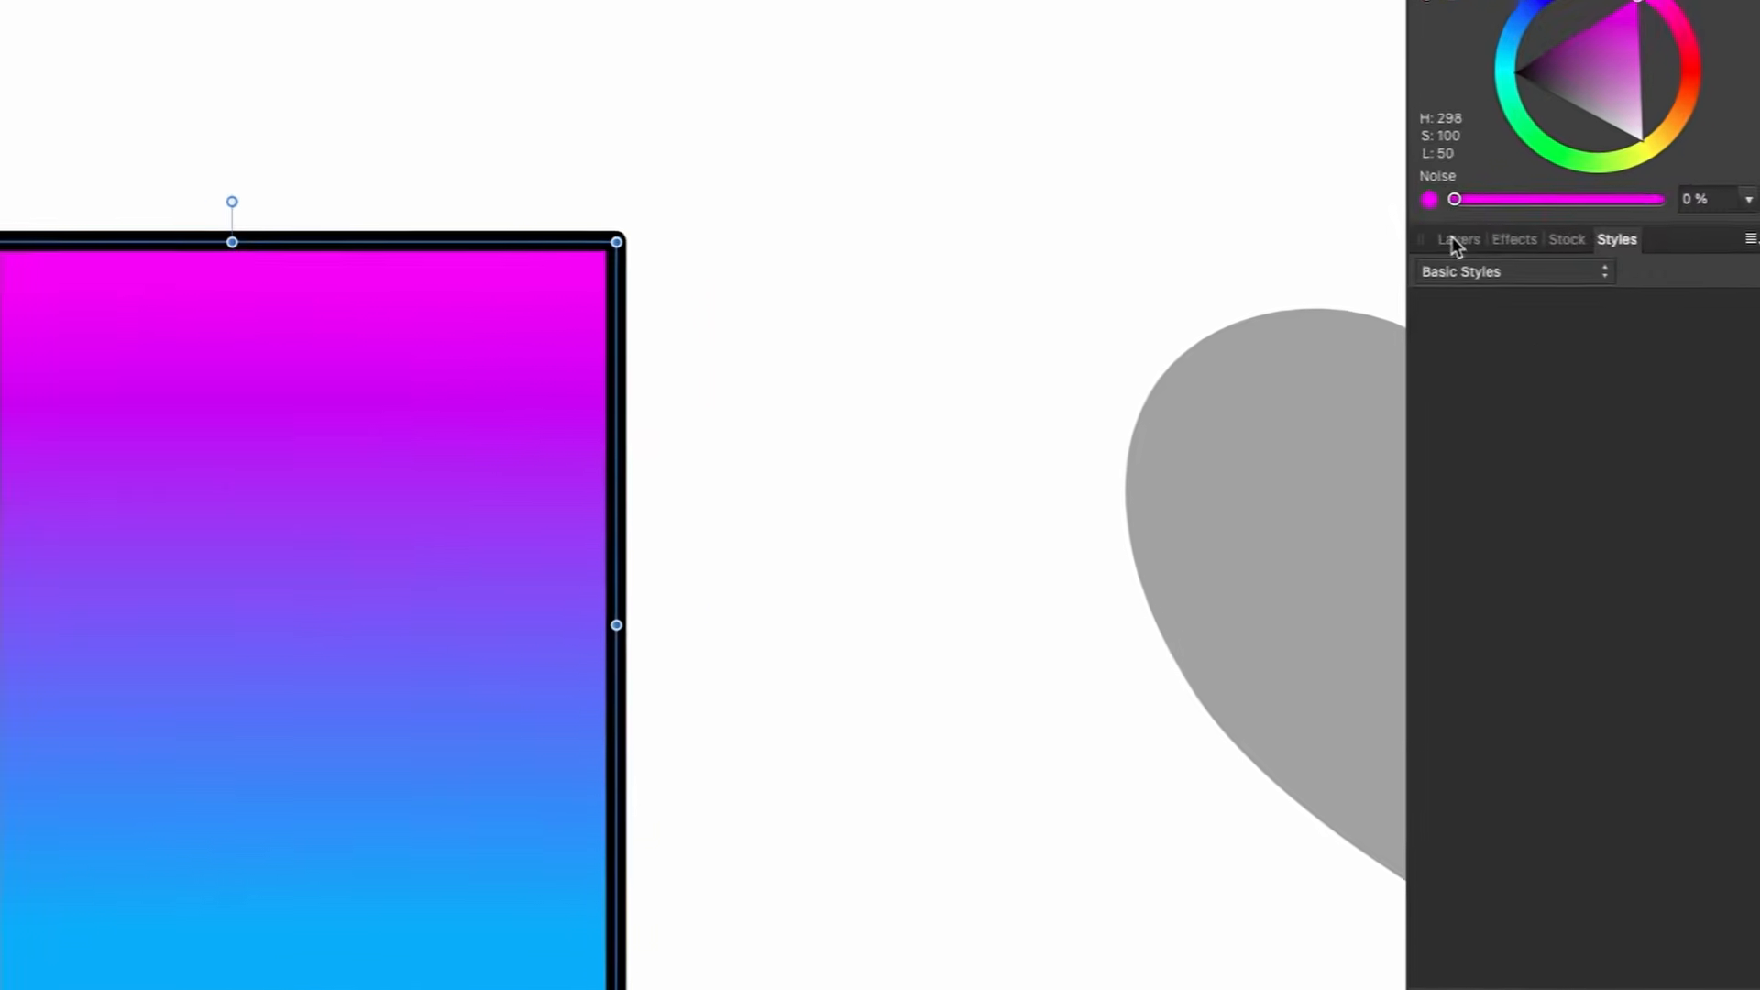
# Add an Inner Shadow layer effect to the square.
pyautogui.click(1550, 319)
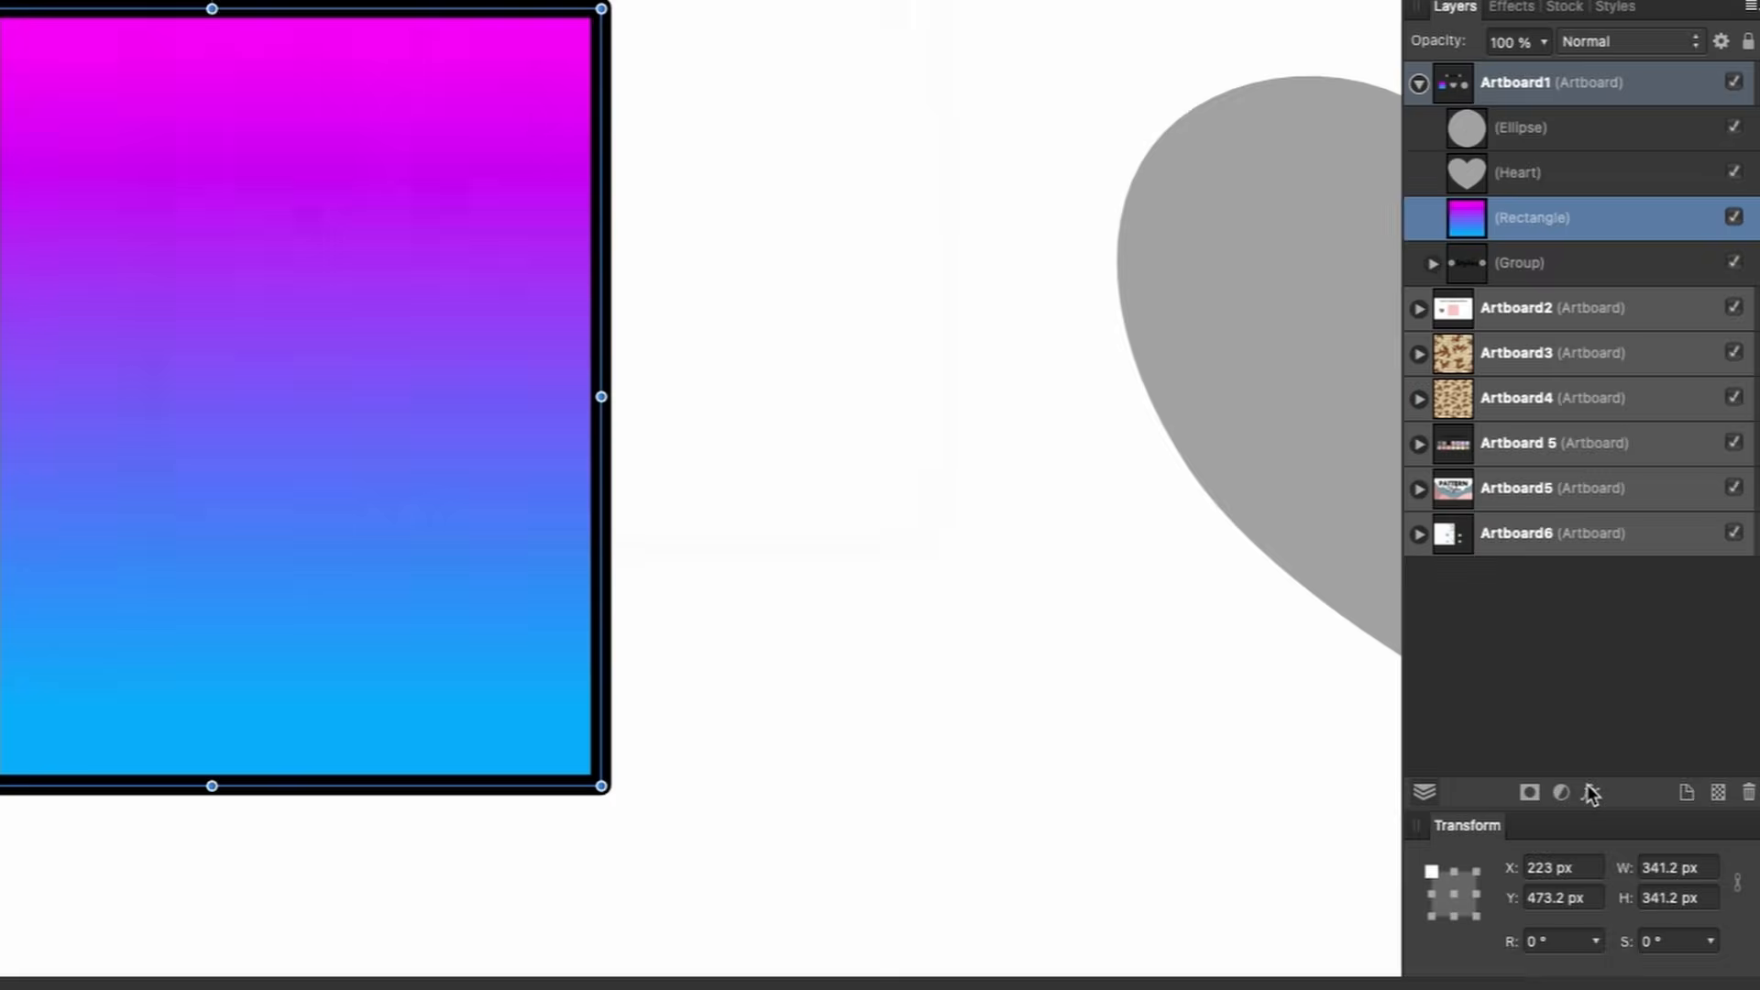
pyautogui.click(1590, 794)
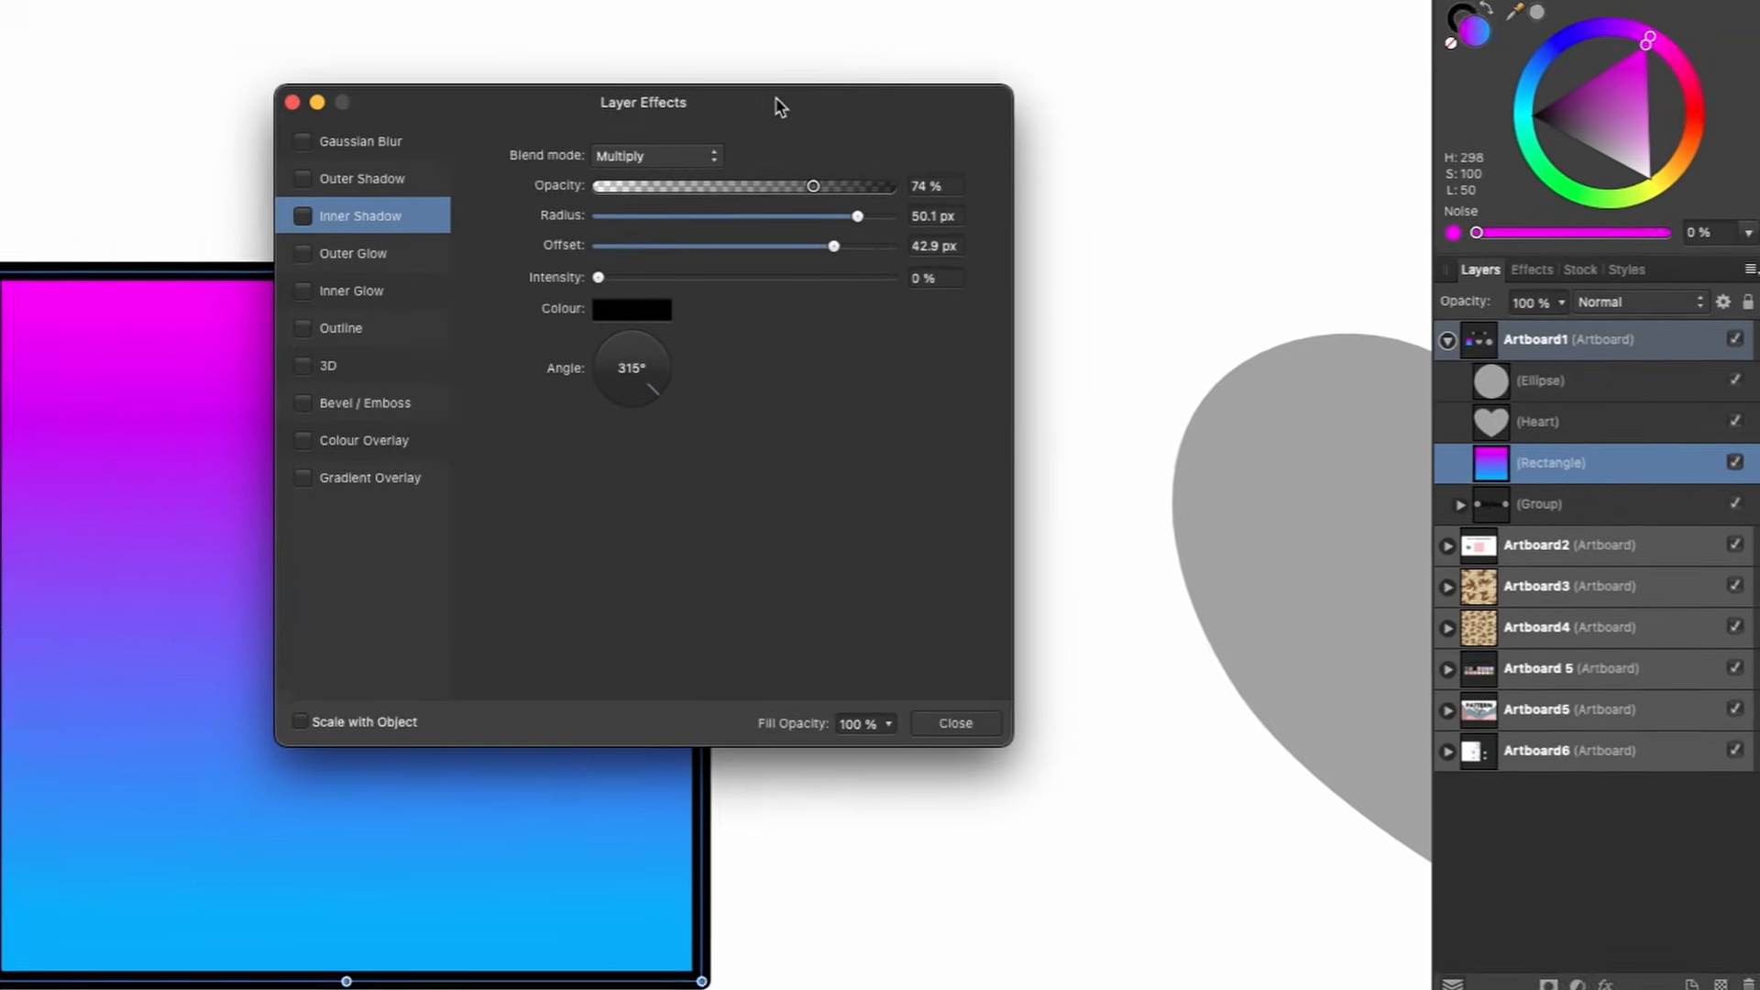
pyautogui.moveTo(774, 107); pyautogui.dragTo(1254, 177)
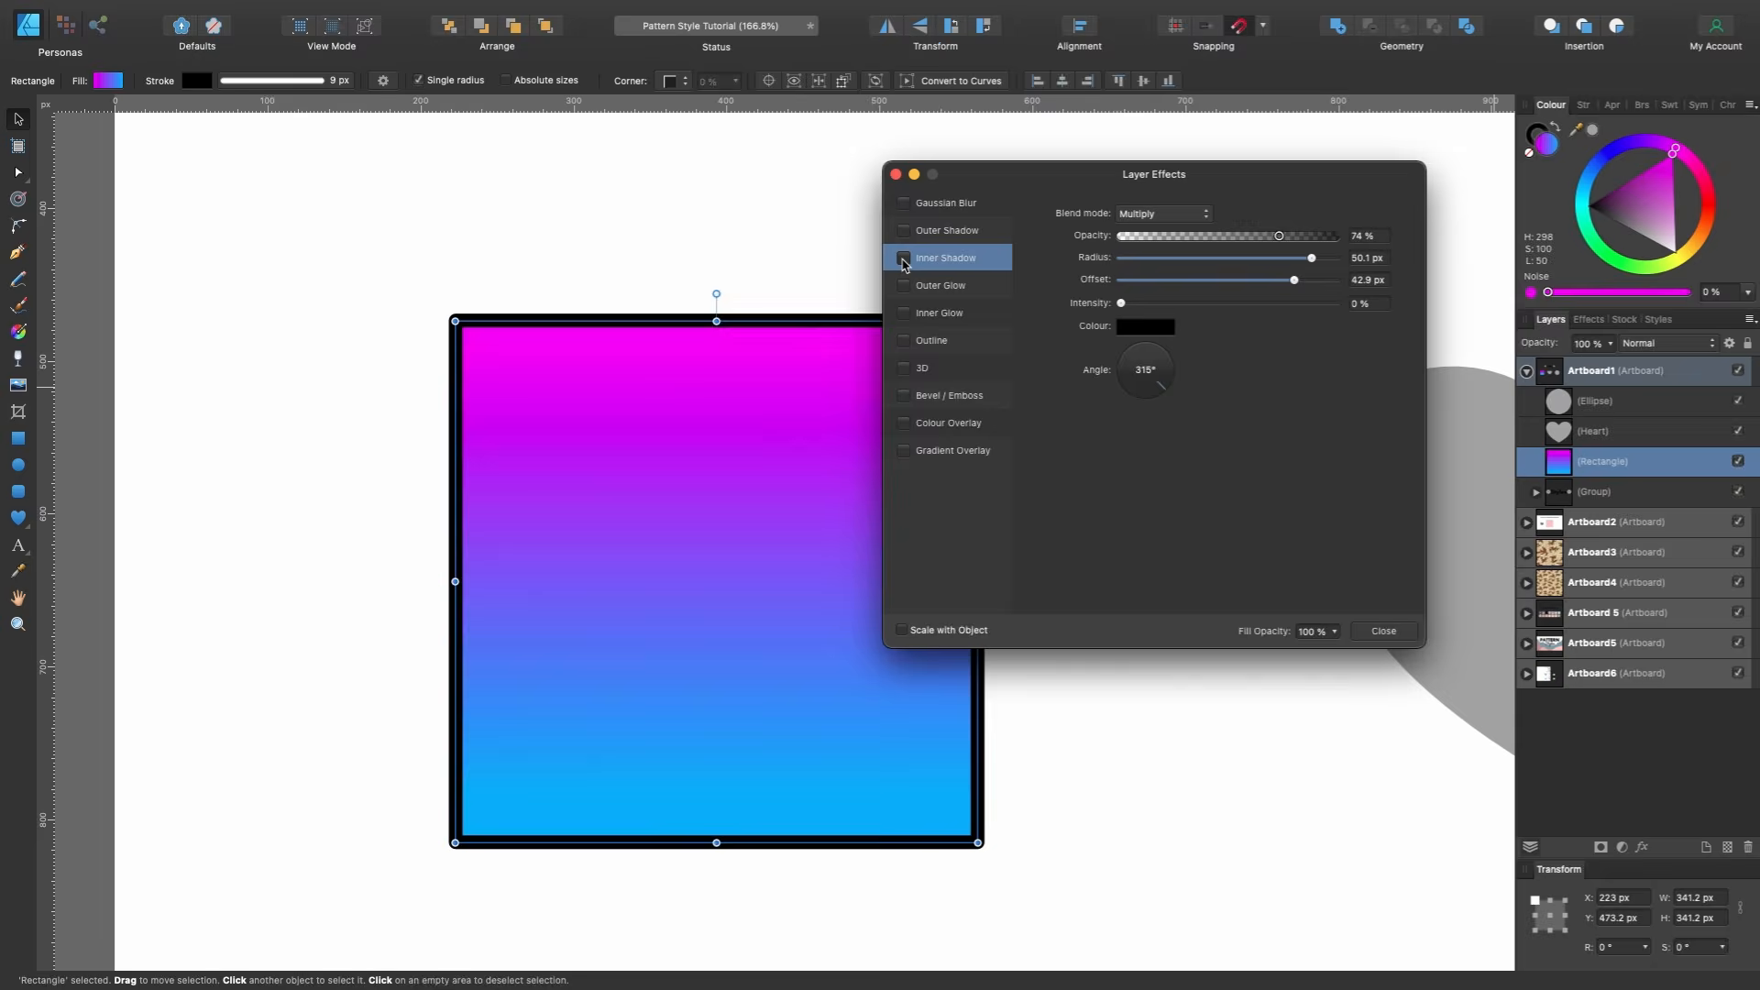
pyautogui.click(904, 258)
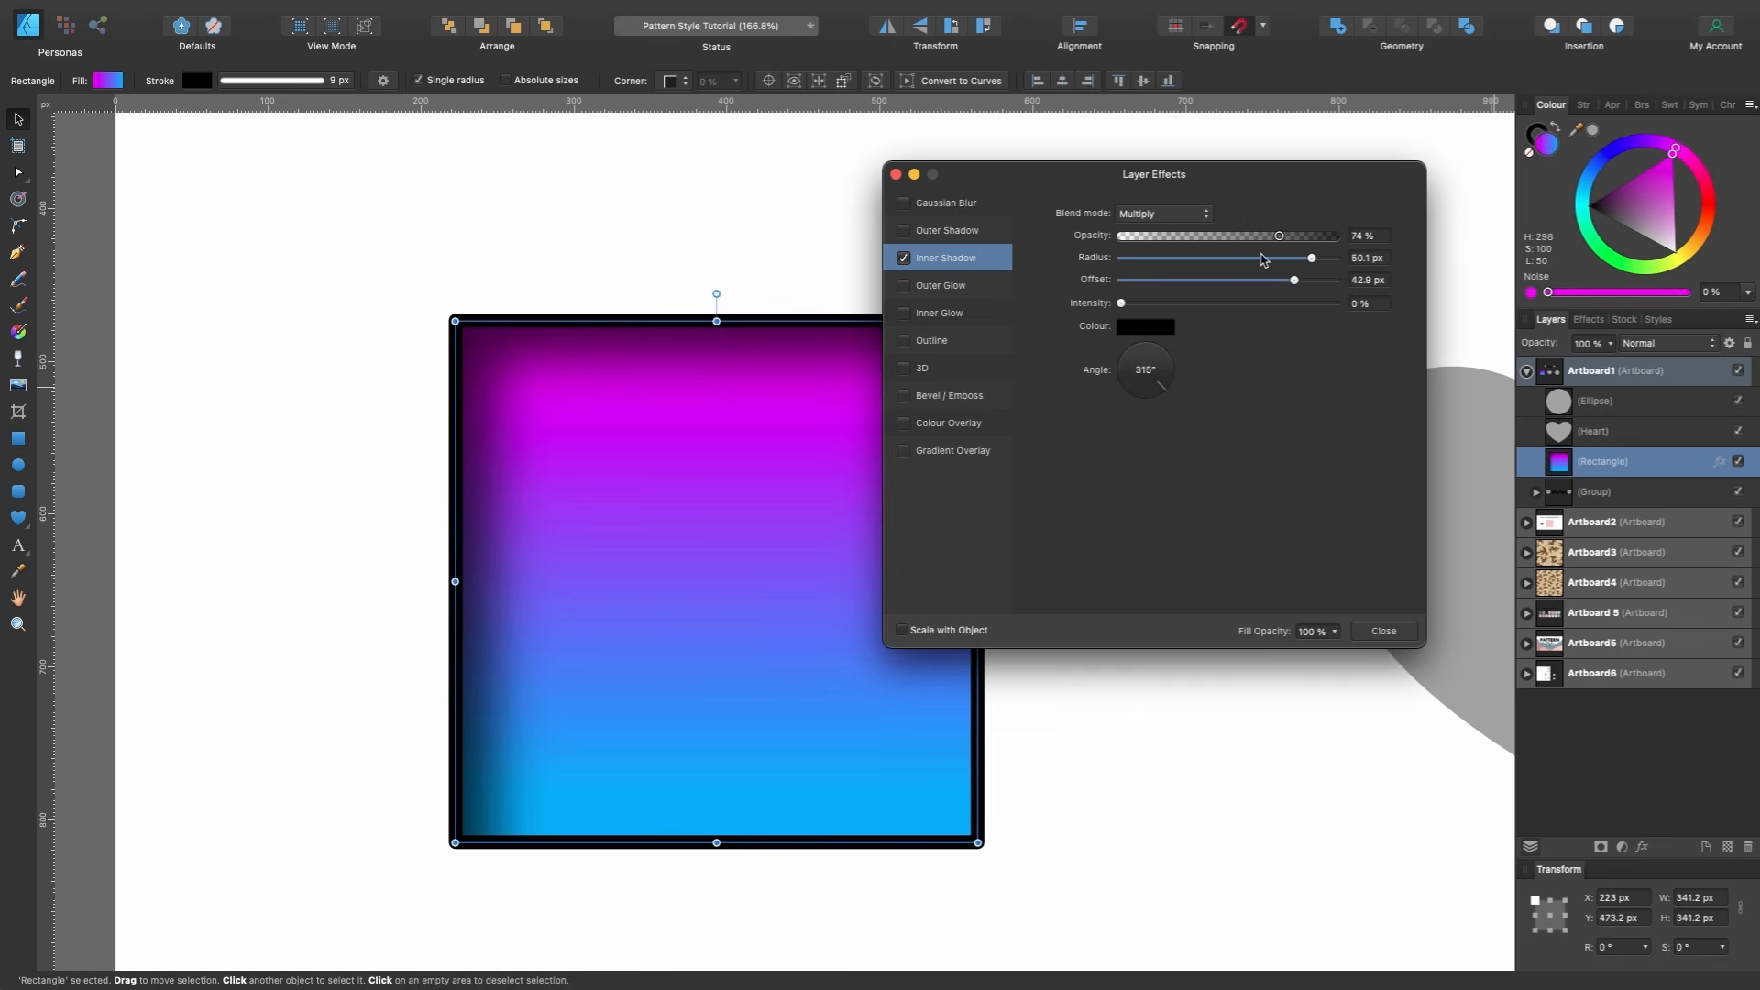
pyautogui.hscroll(5, 401, 326)
pyautogui.scroll(-1, 401, 327)
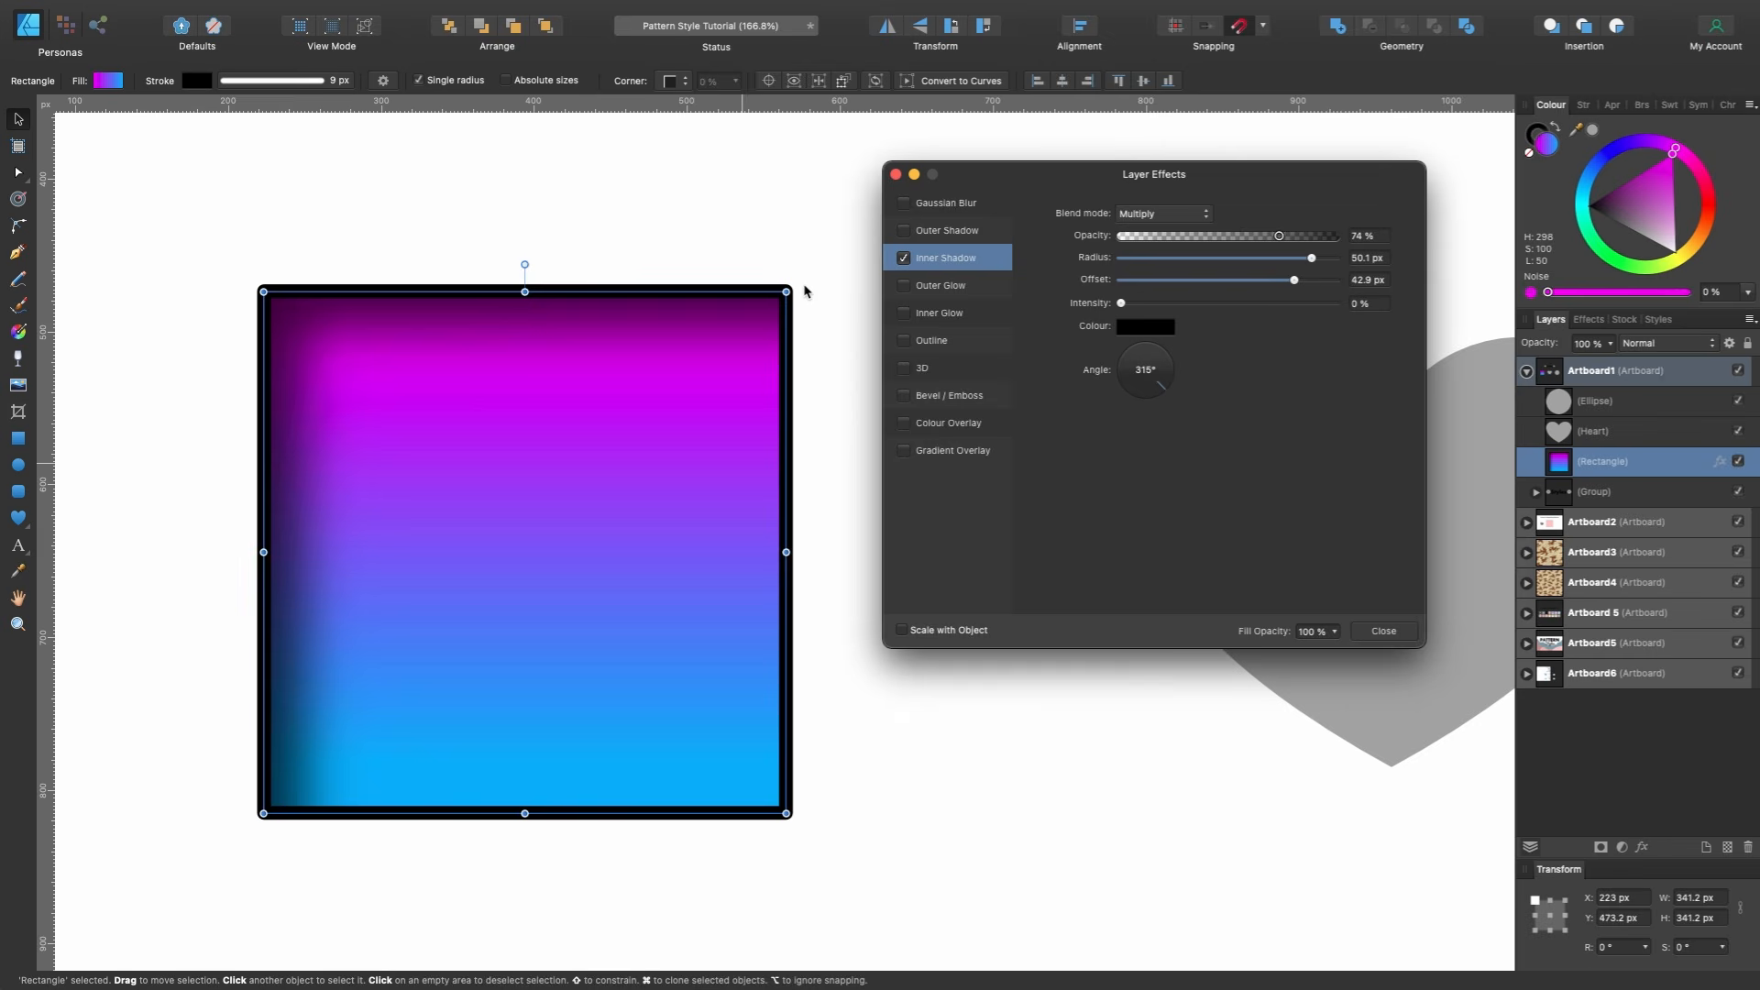
pyautogui.click(1407, 631)
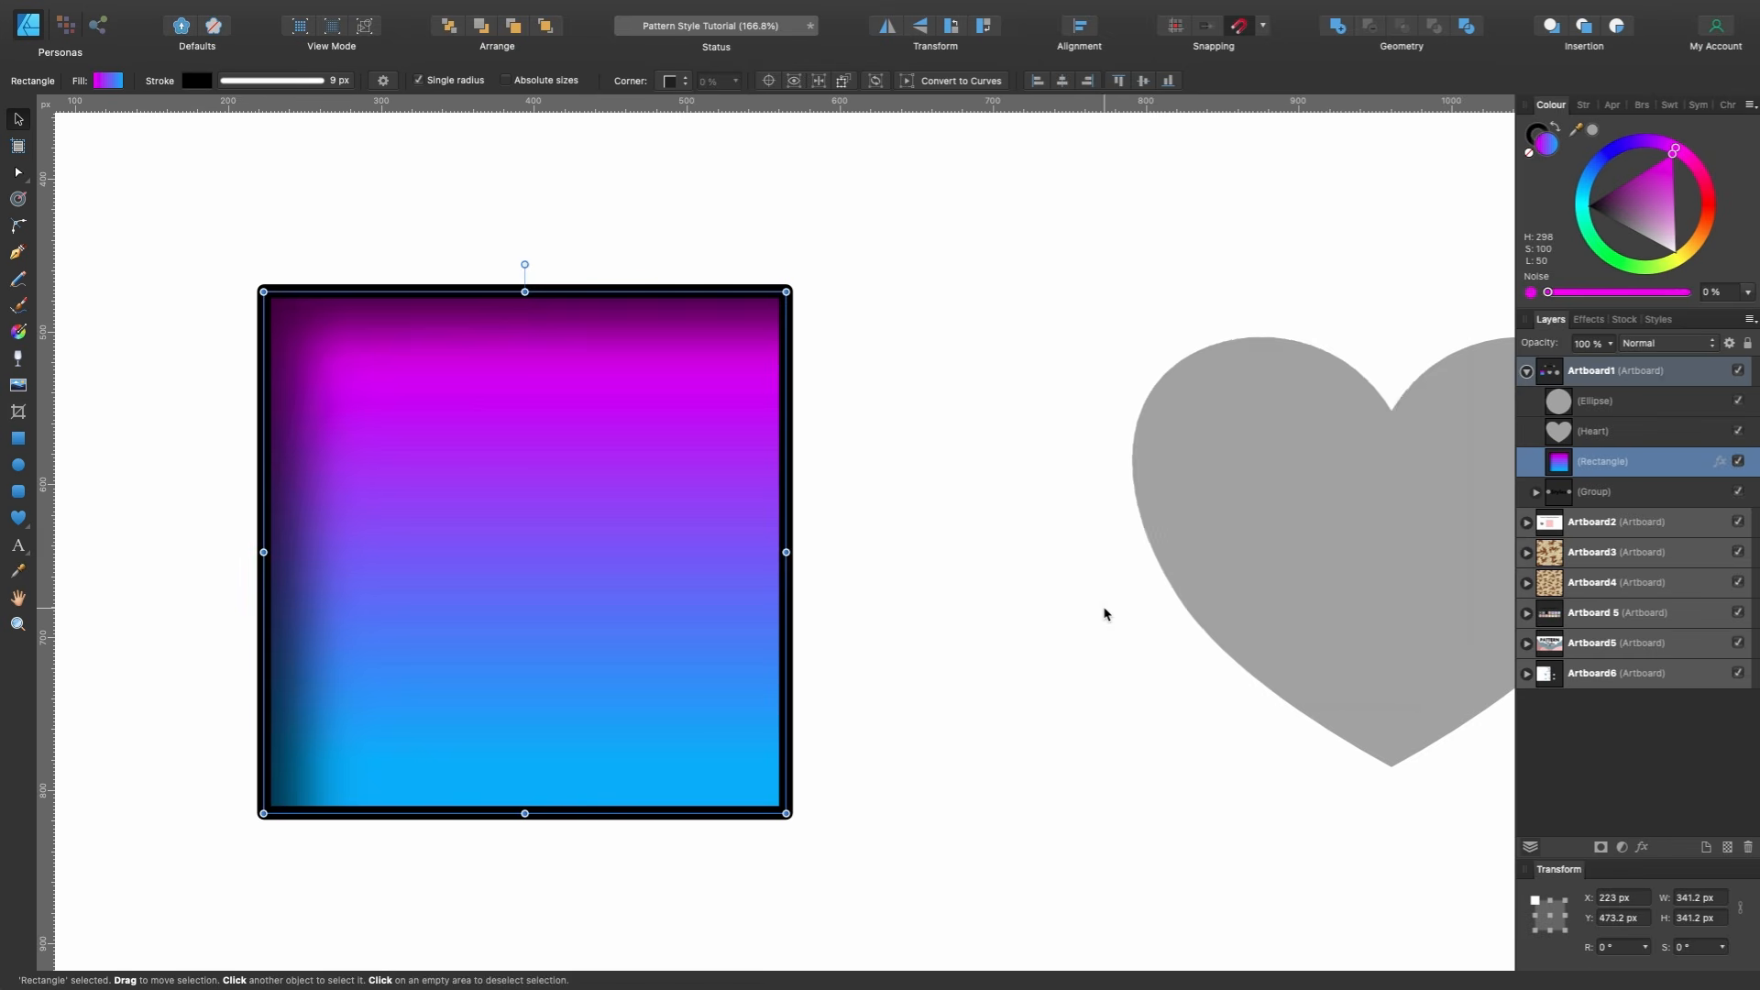
# Collapse the contents of Artboard1 in the layer list.
pyautogui.scroll(-3, 1104, 613)
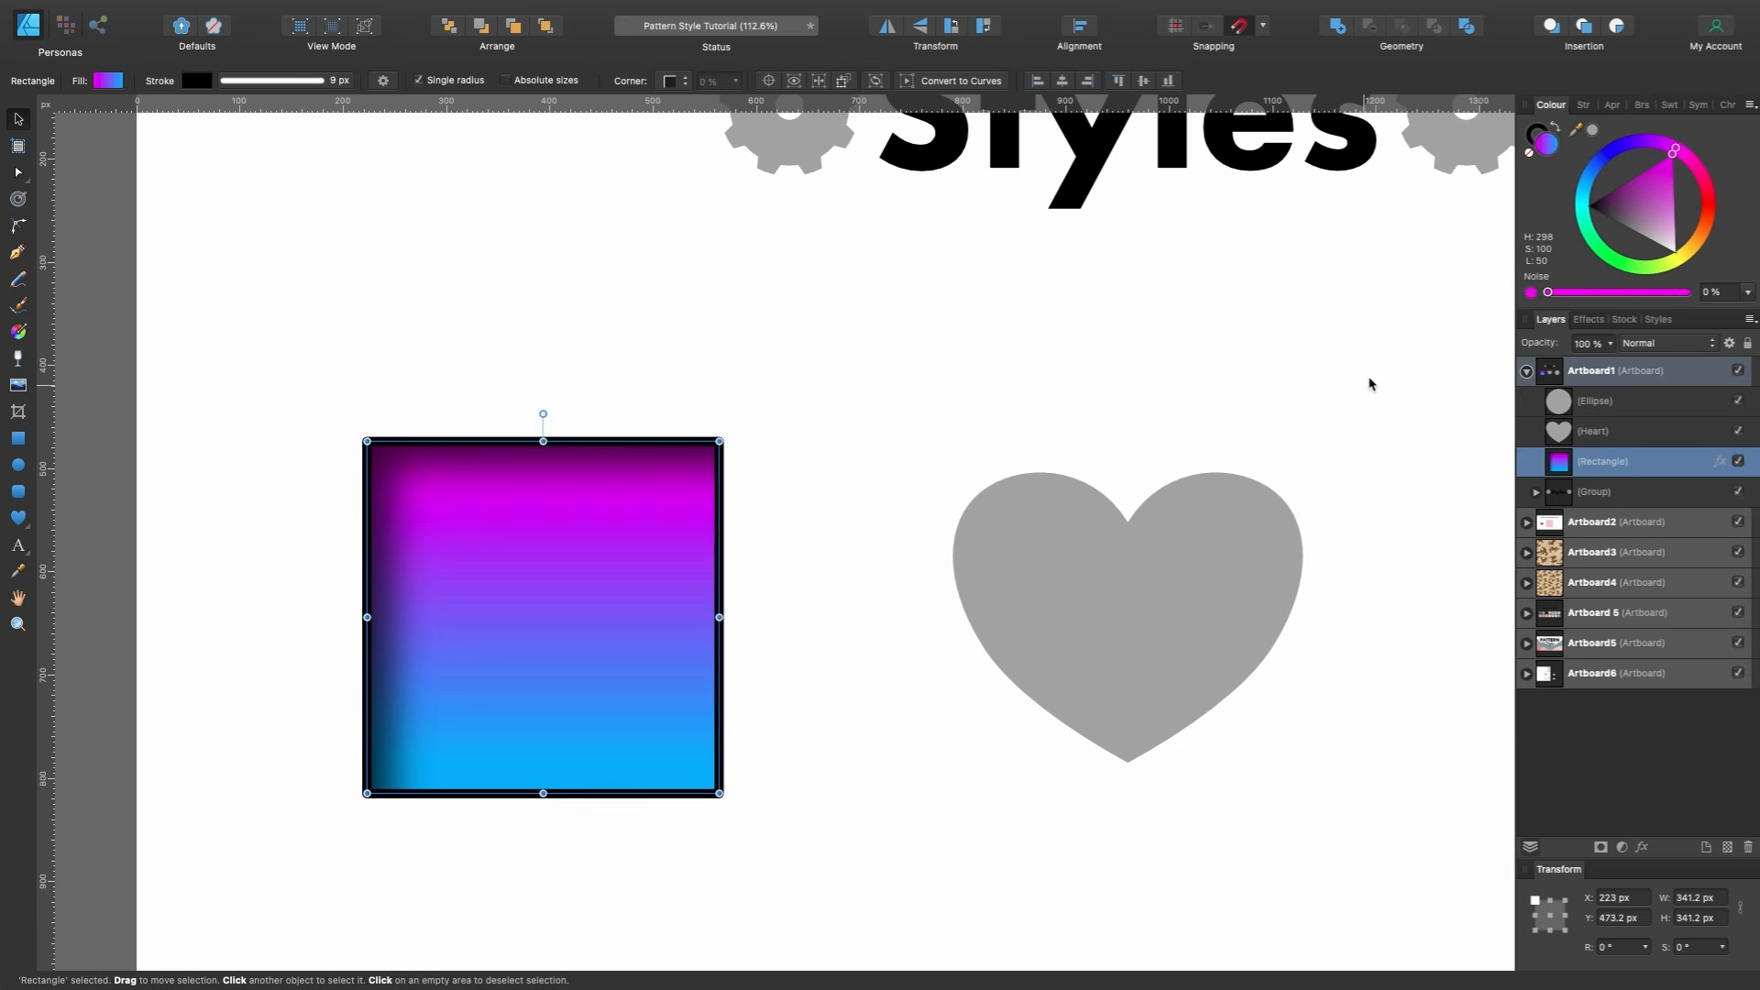
pyautogui.click(1526, 372)
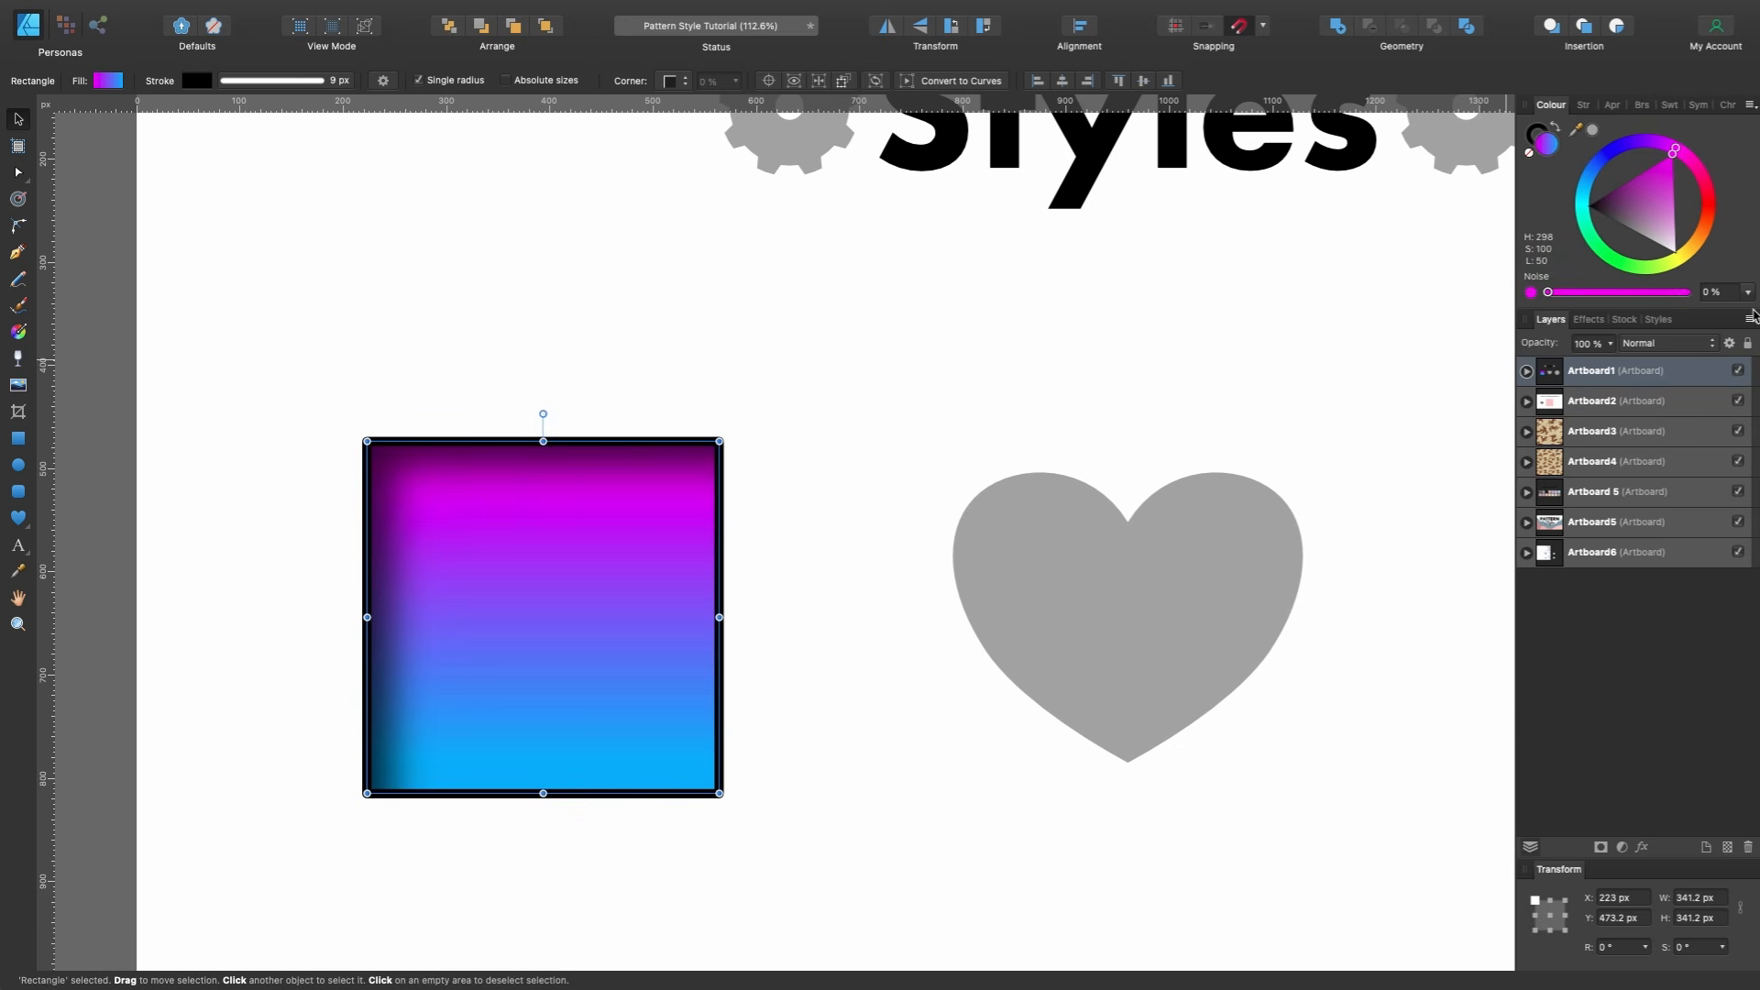
pyautogui.click(1750, 321)
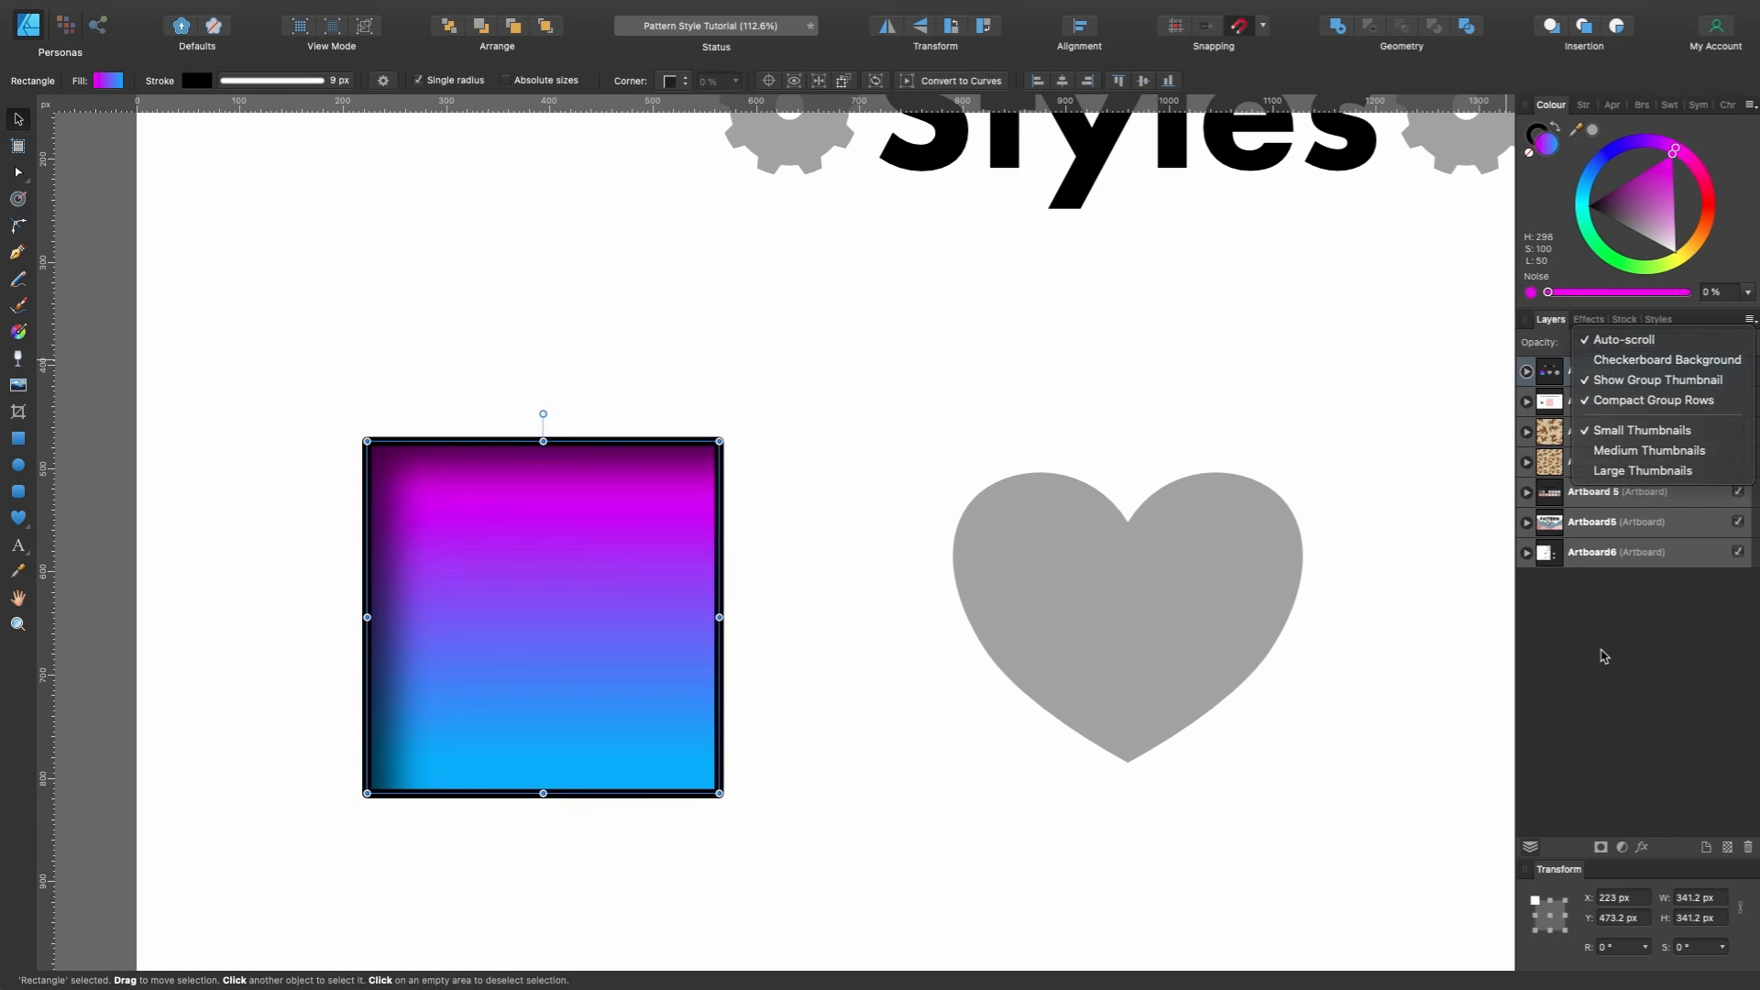
pyautogui.click(1604, 653)
pyautogui.hscroll(-3, 642, 546)
pyautogui.scroll(-1, 642, 546)
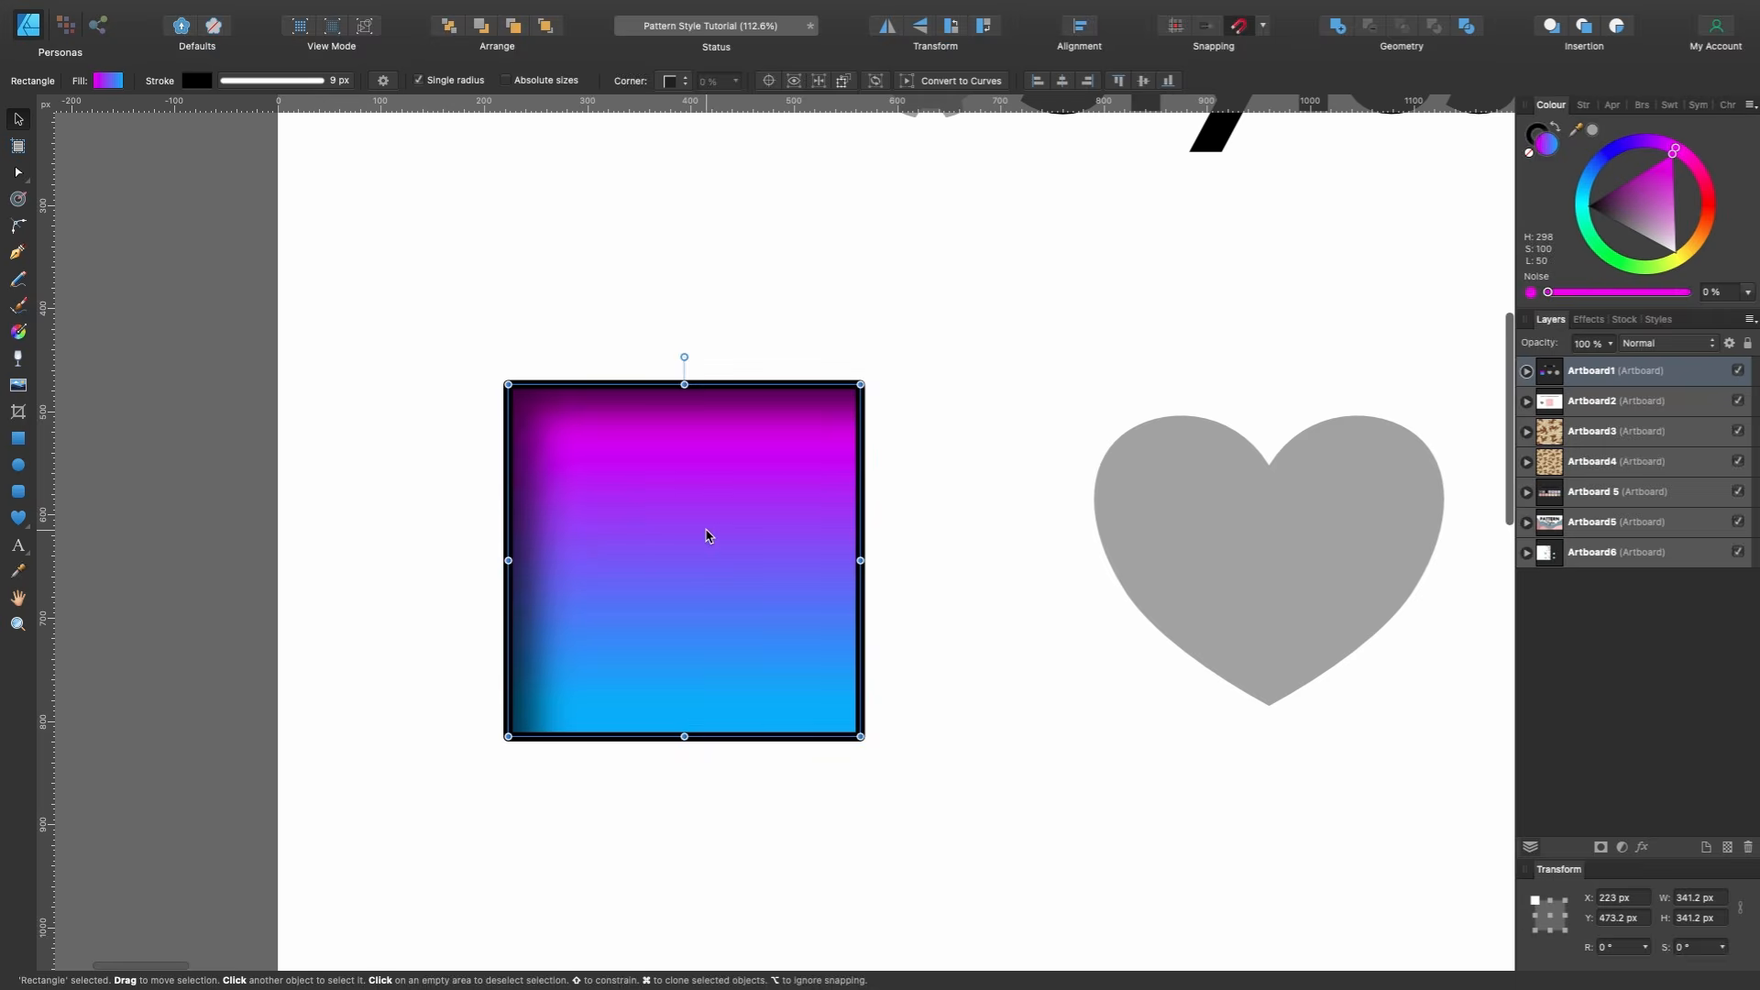
pyautogui.rightClick(706, 534)
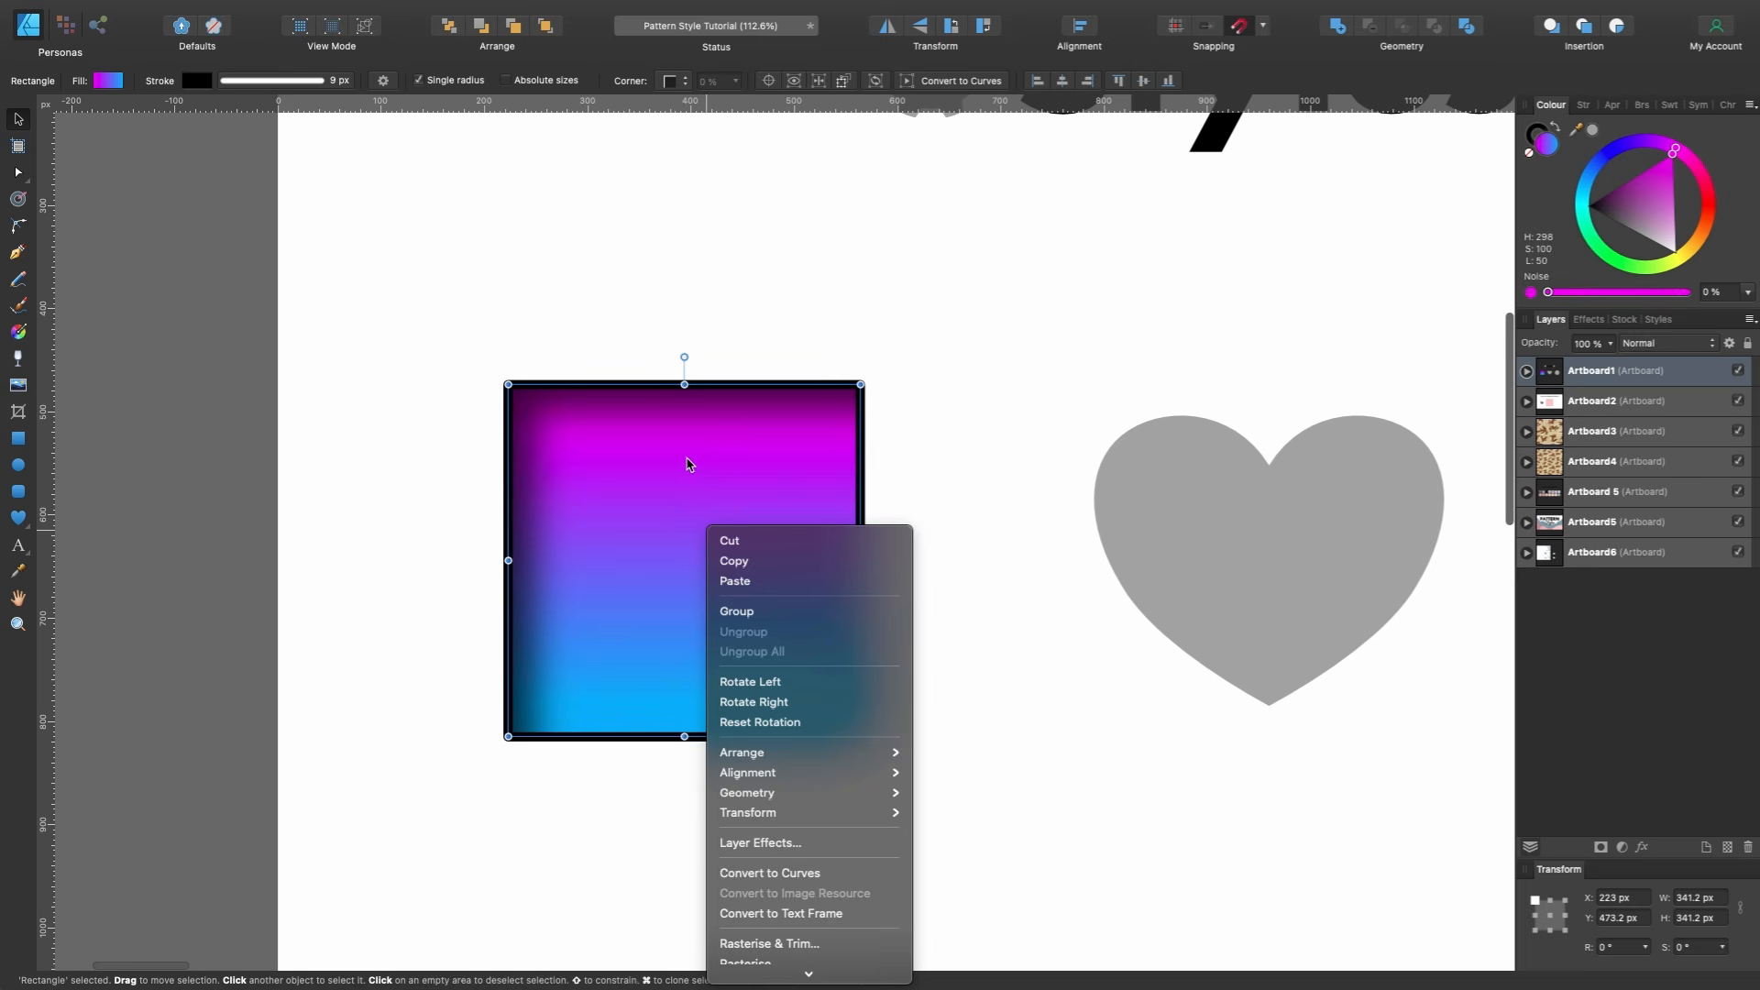
pyautogui.moveTo(806, 971)
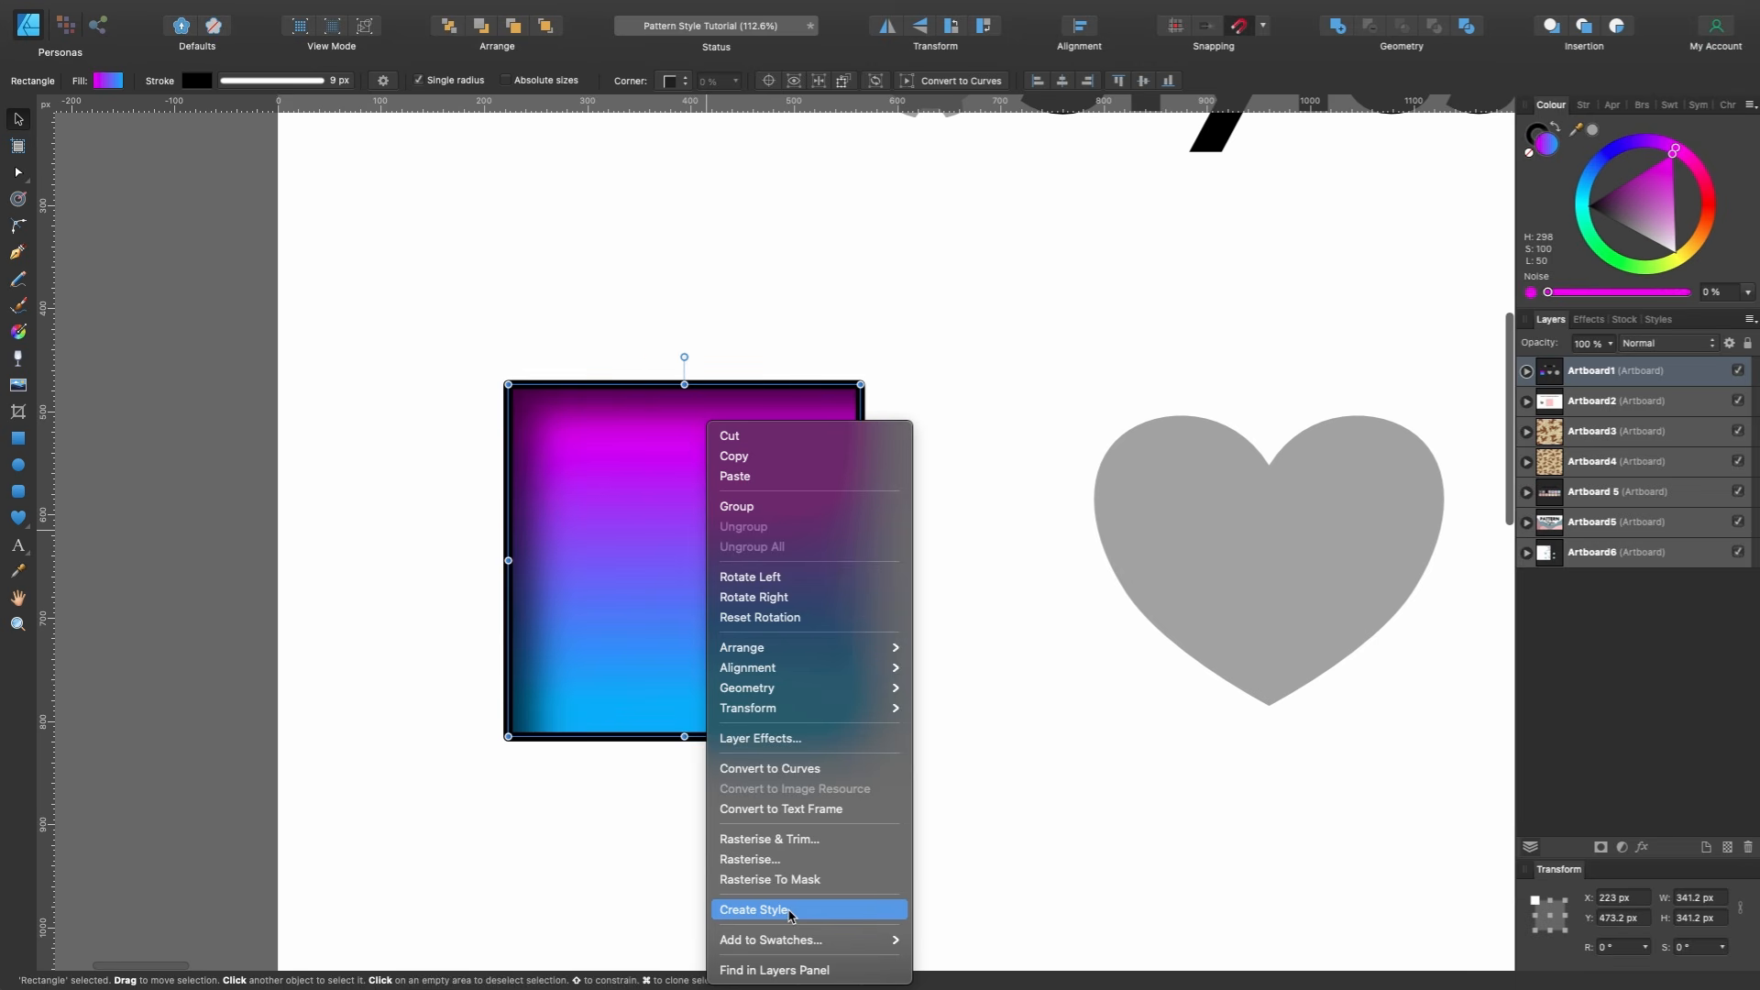
pyautogui.click(613, 601)
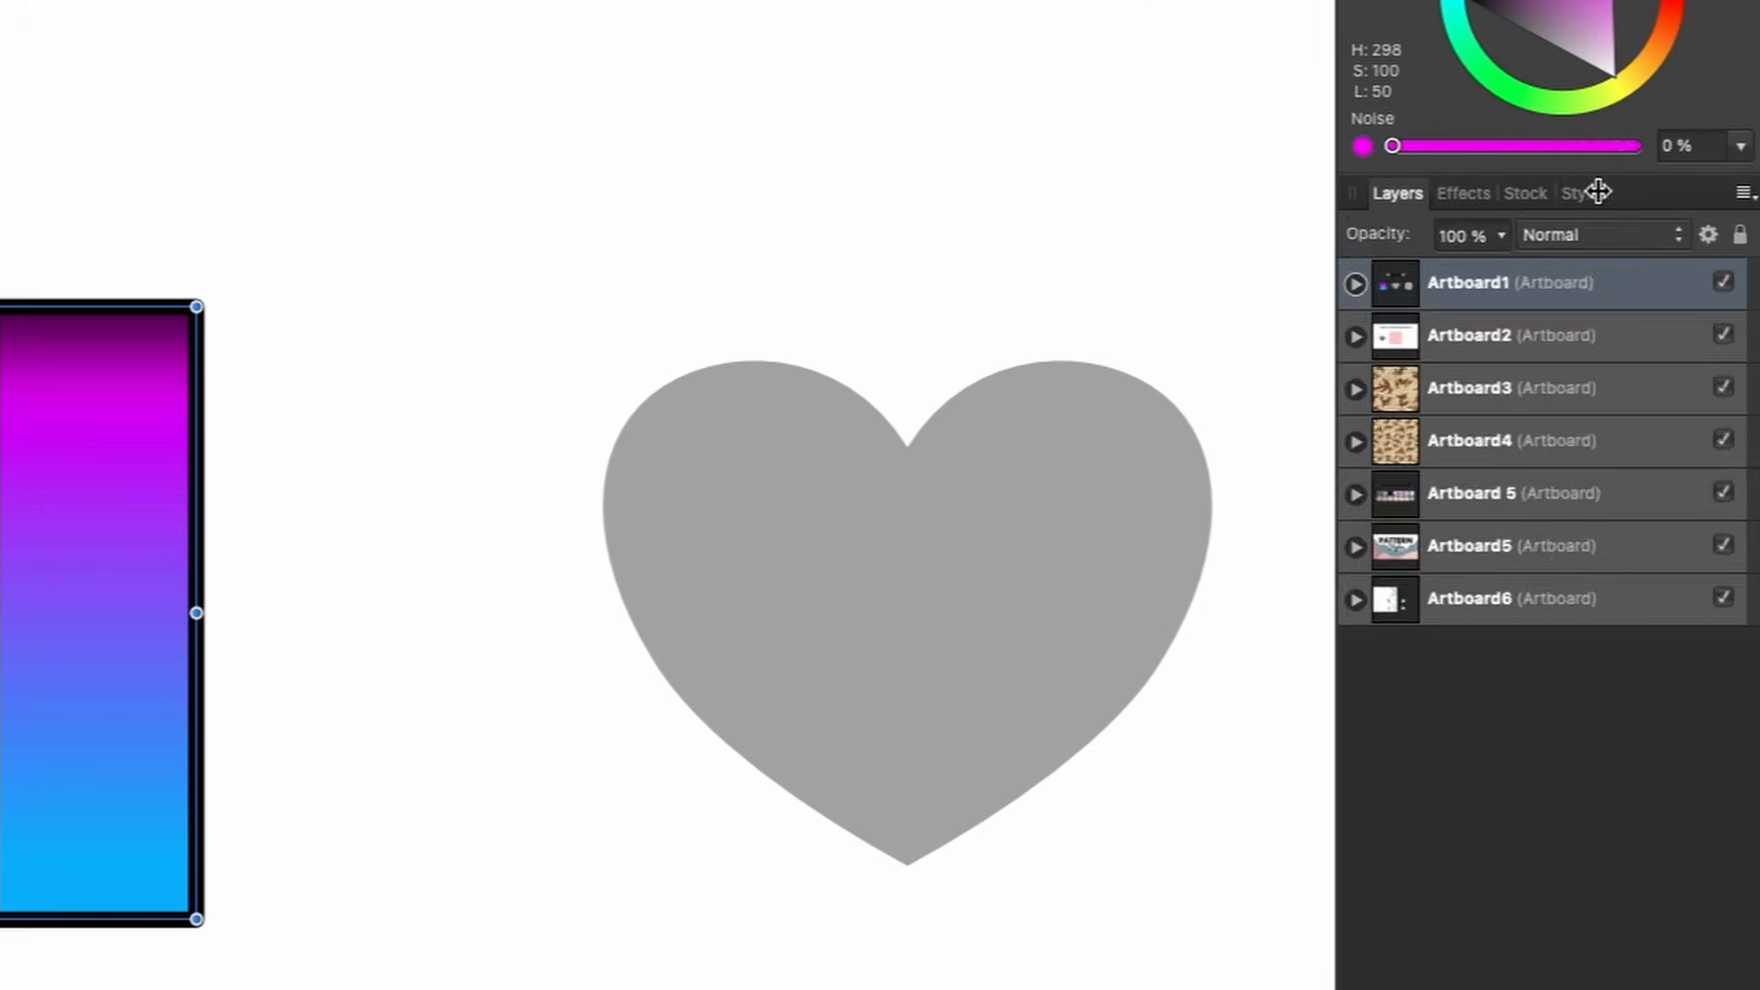
# Save the selected square's gradient, stroke and inner shadow as a style in the Basic Styles category.
pyautogui.click(1657, 319)
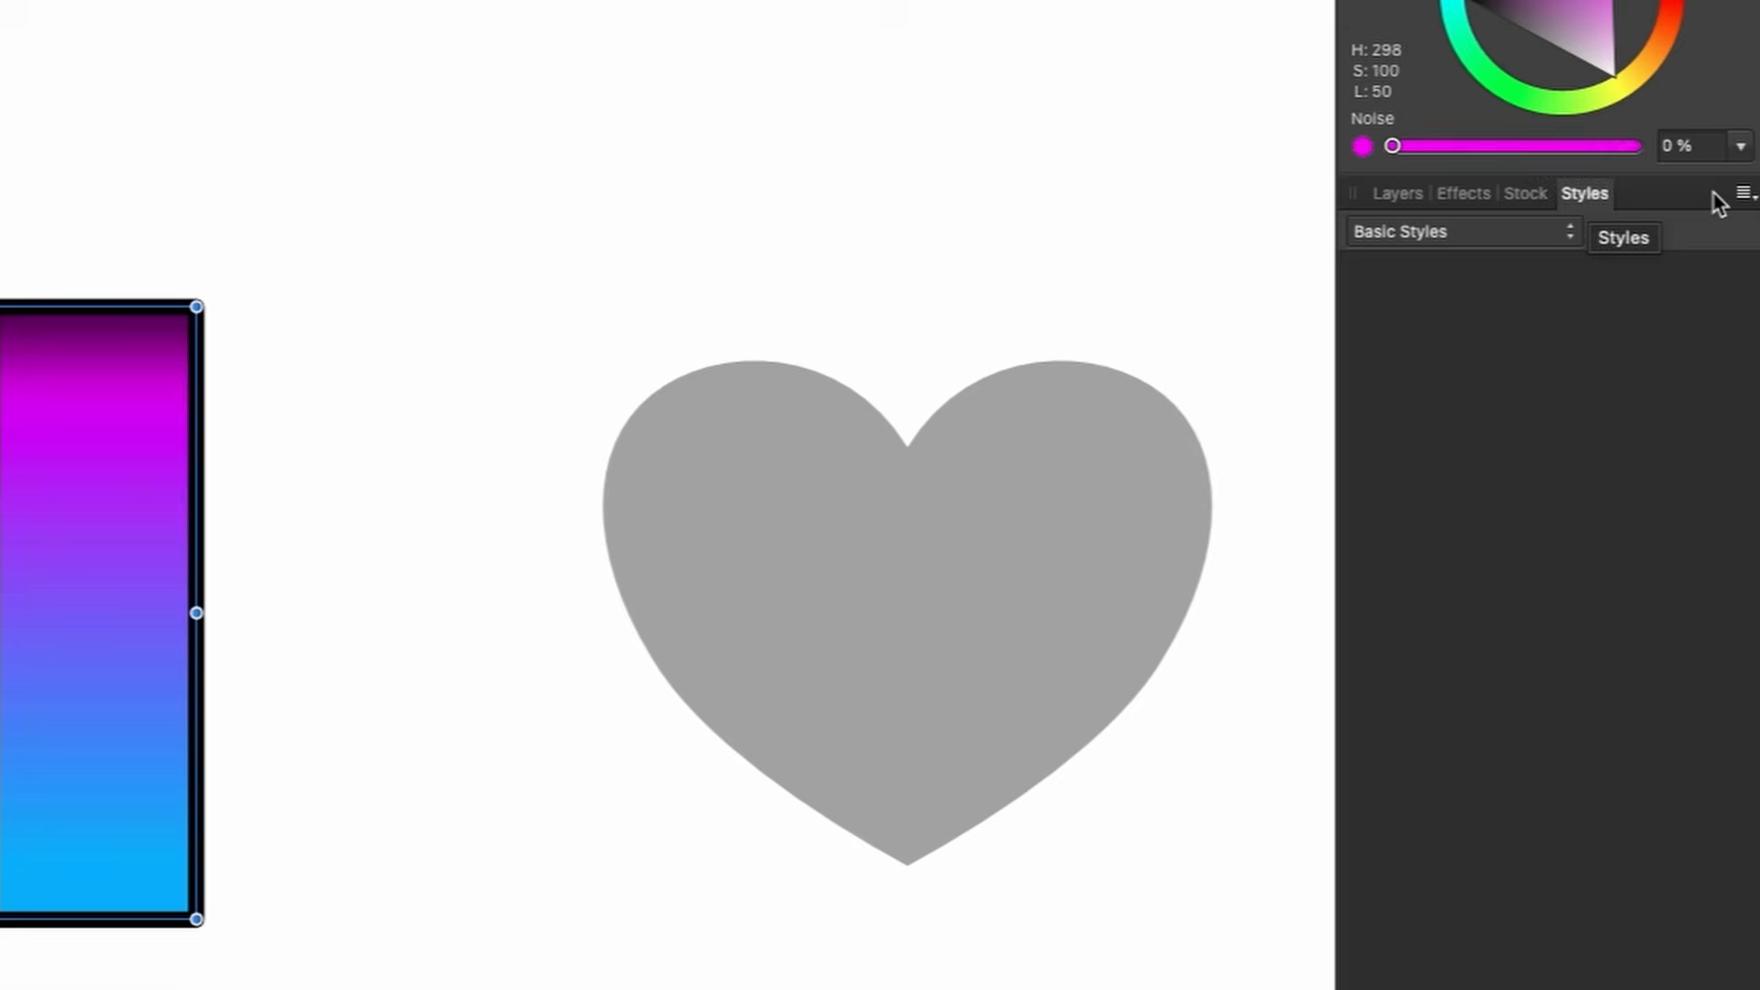
pyautogui.click(1742, 194)
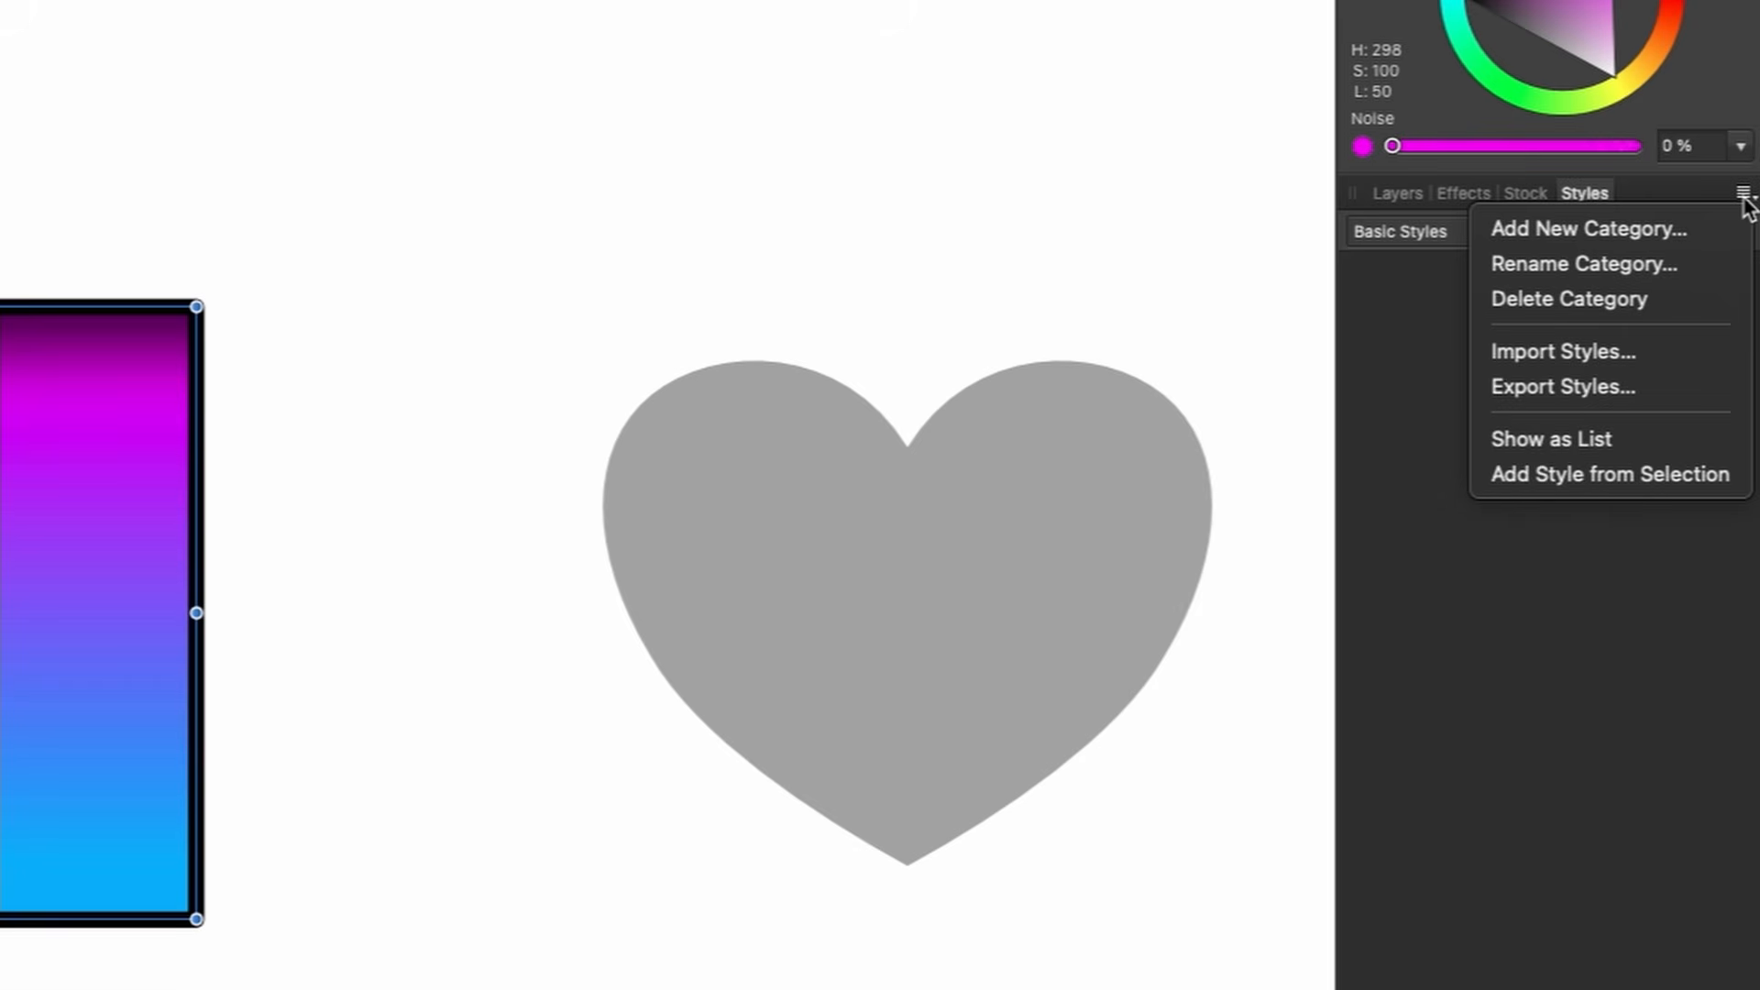
pyautogui.click(1617, 486)
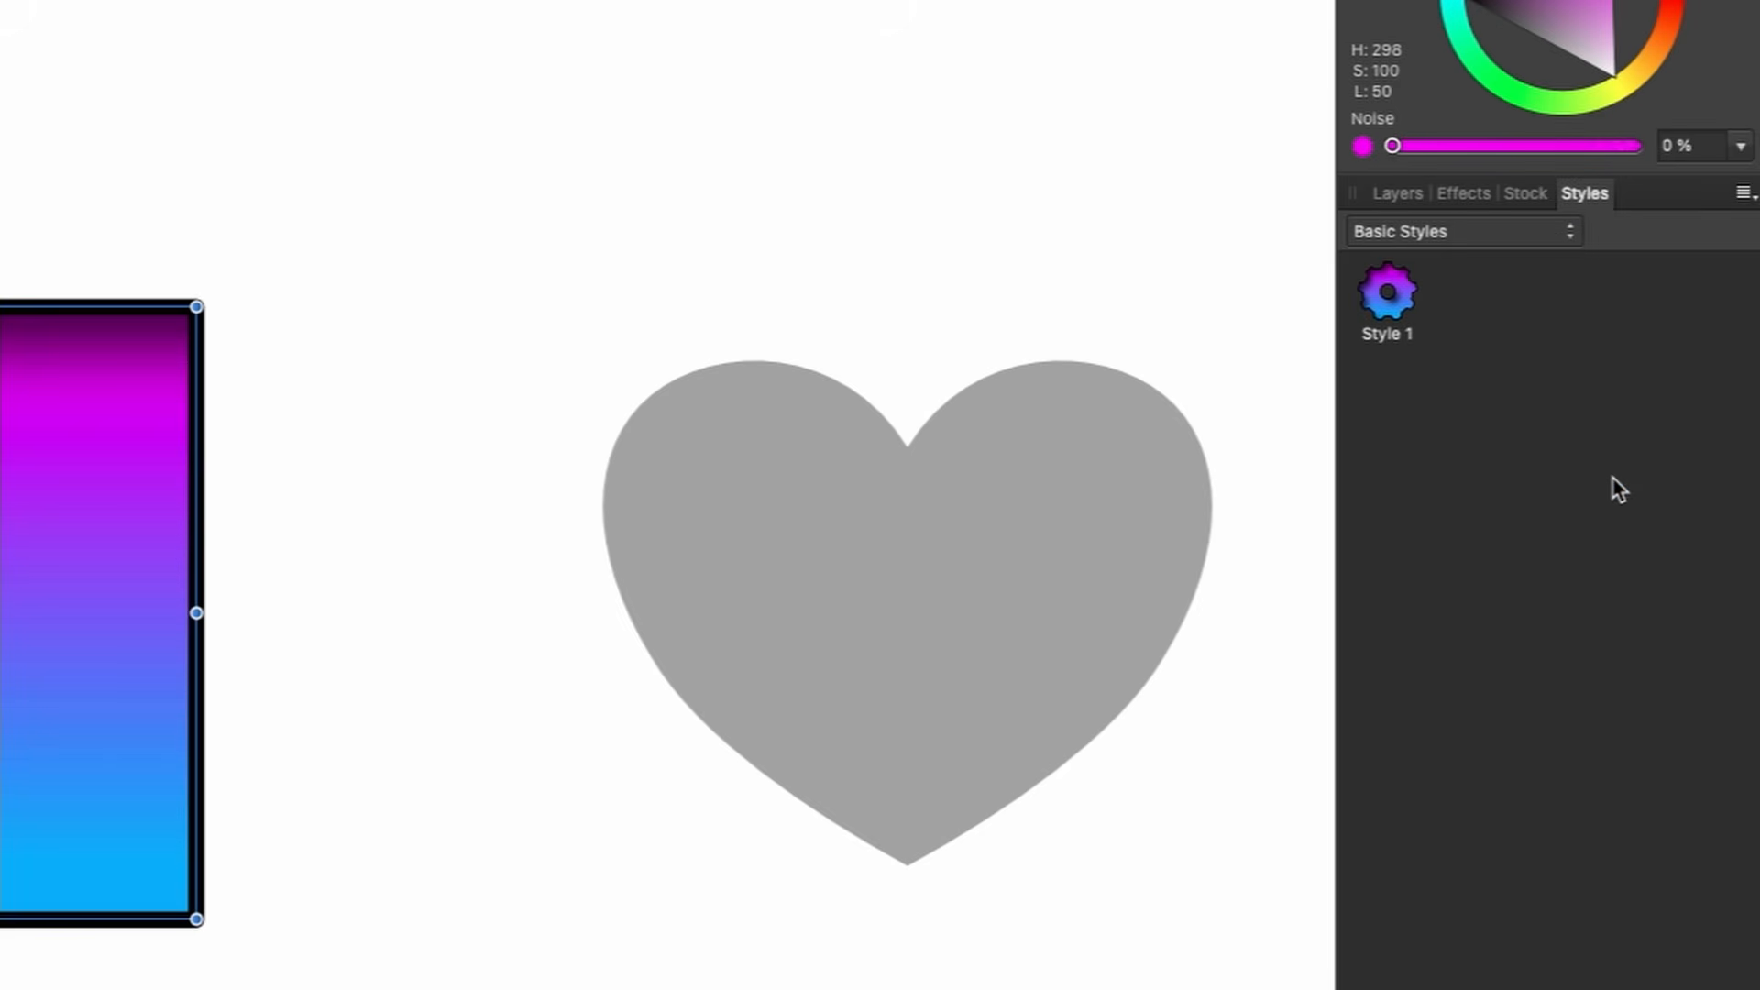
pyautogui.rightClick(1393, 339)
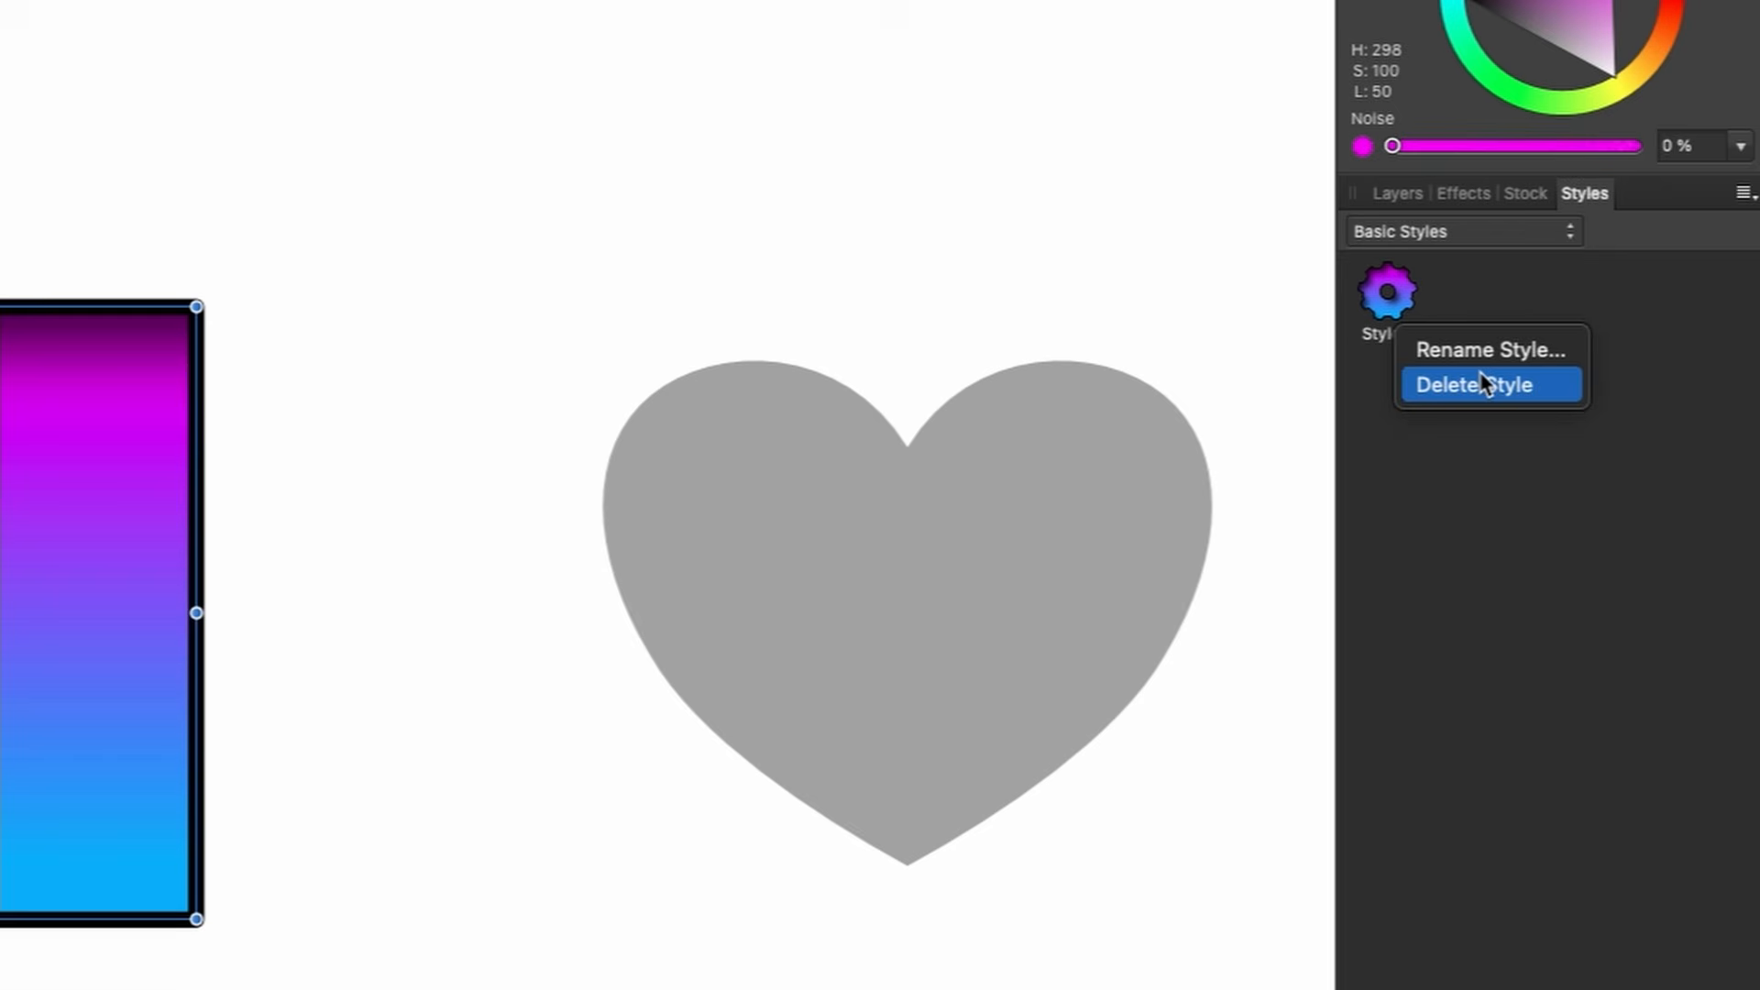
# Apply the saved Style 1 to the grey heart.
pyautogui.click(868, 591)
pyautogui.click(978, 609)
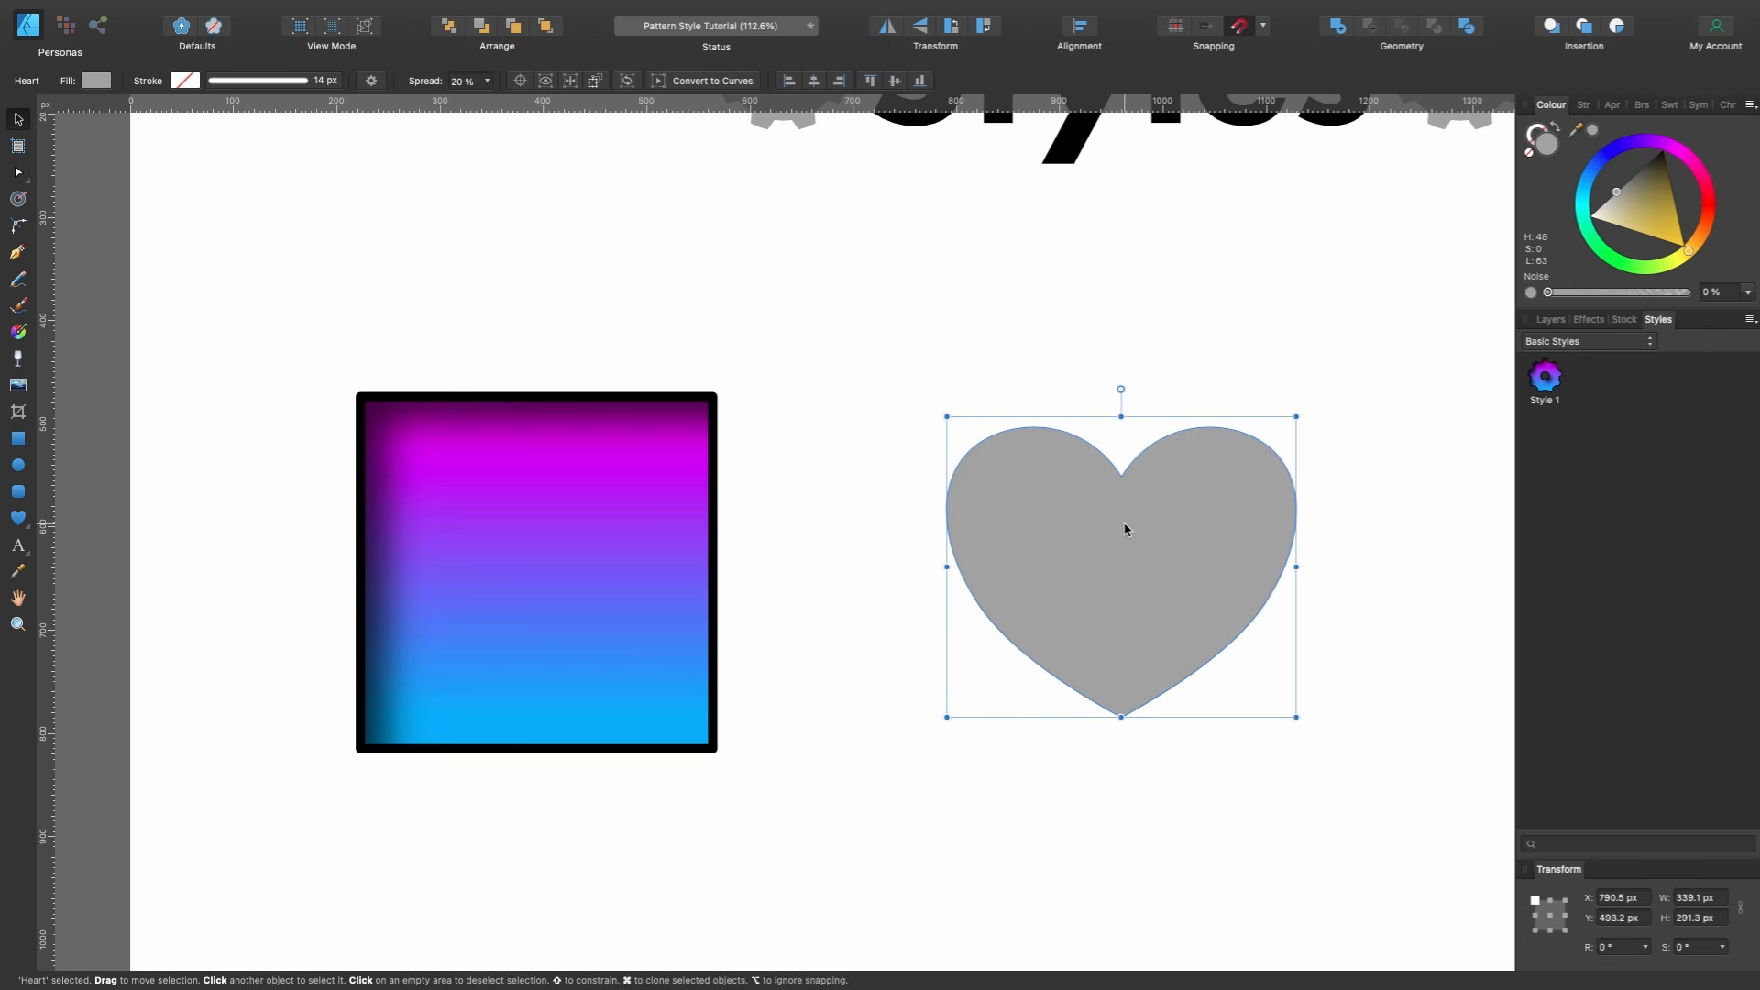
pyautogui.click(1553, 388)
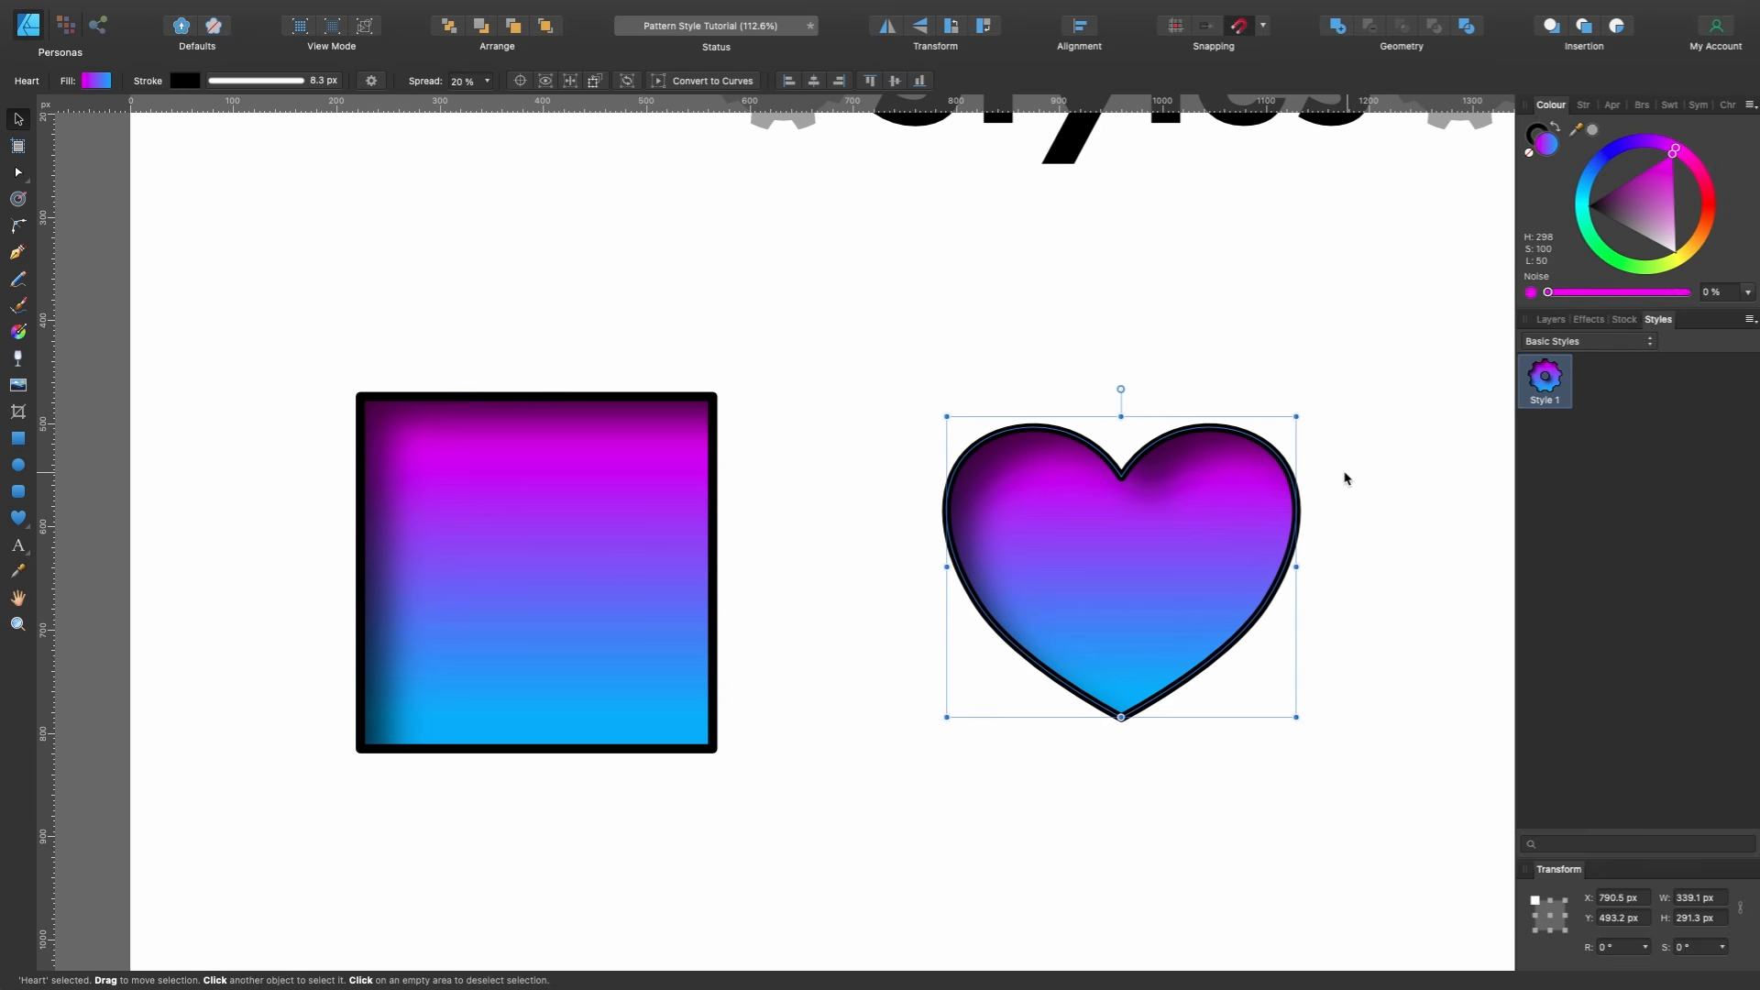
# Raise the heart's fill noise to 72 % and save its appearance as another style.
pyautogui.scroll(2, 1290, 491)
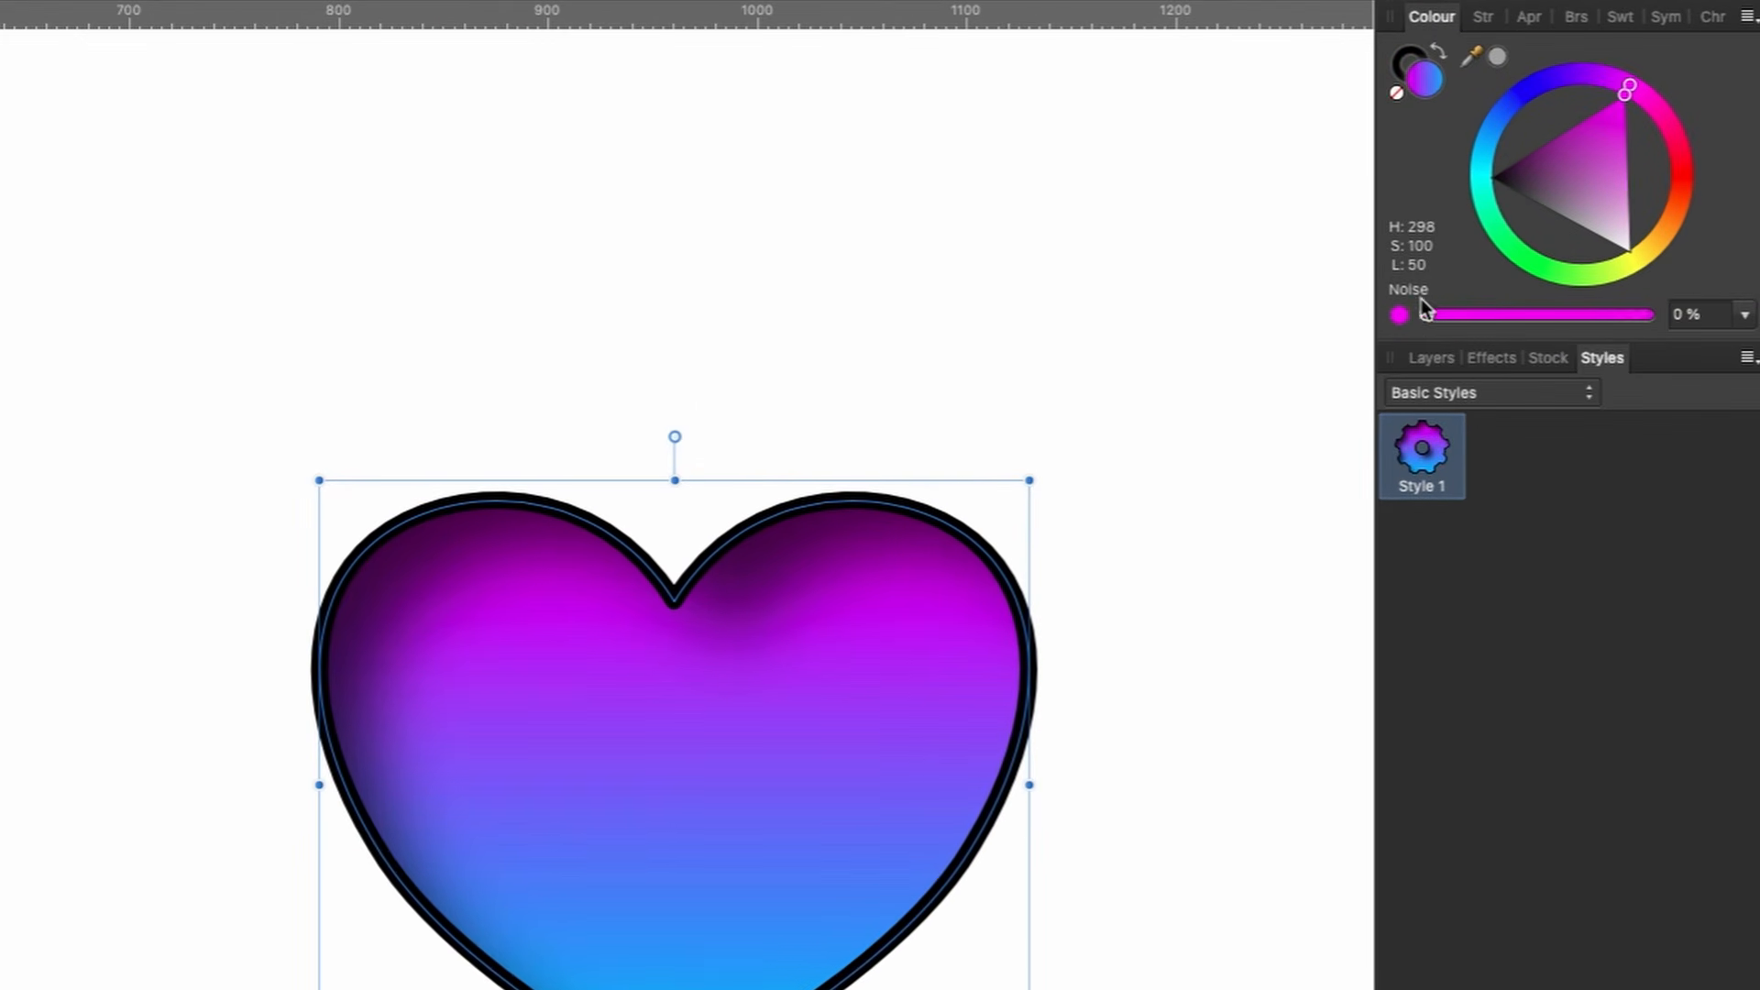
pyautogui.moveTo(1423, 311); pyautogui.dragTo(1589, 316)
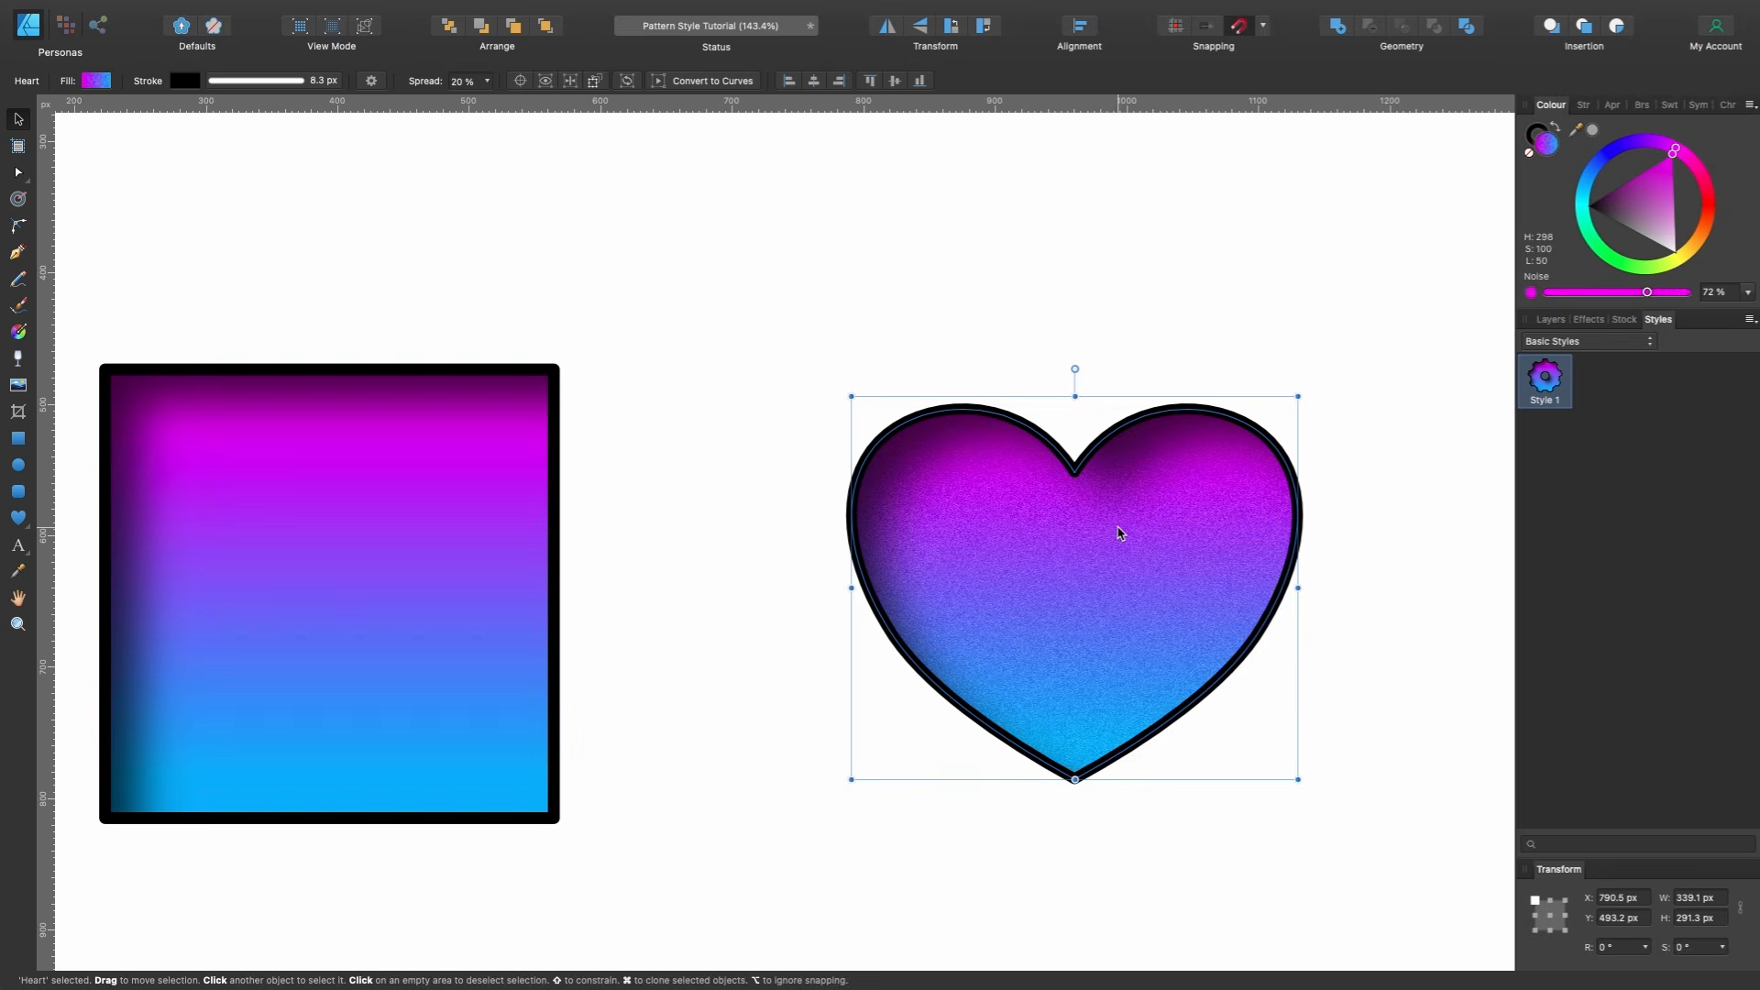
pyautogui.rightClick(1119, 532)
pyautogui.scroll(-3, 1192, 814)
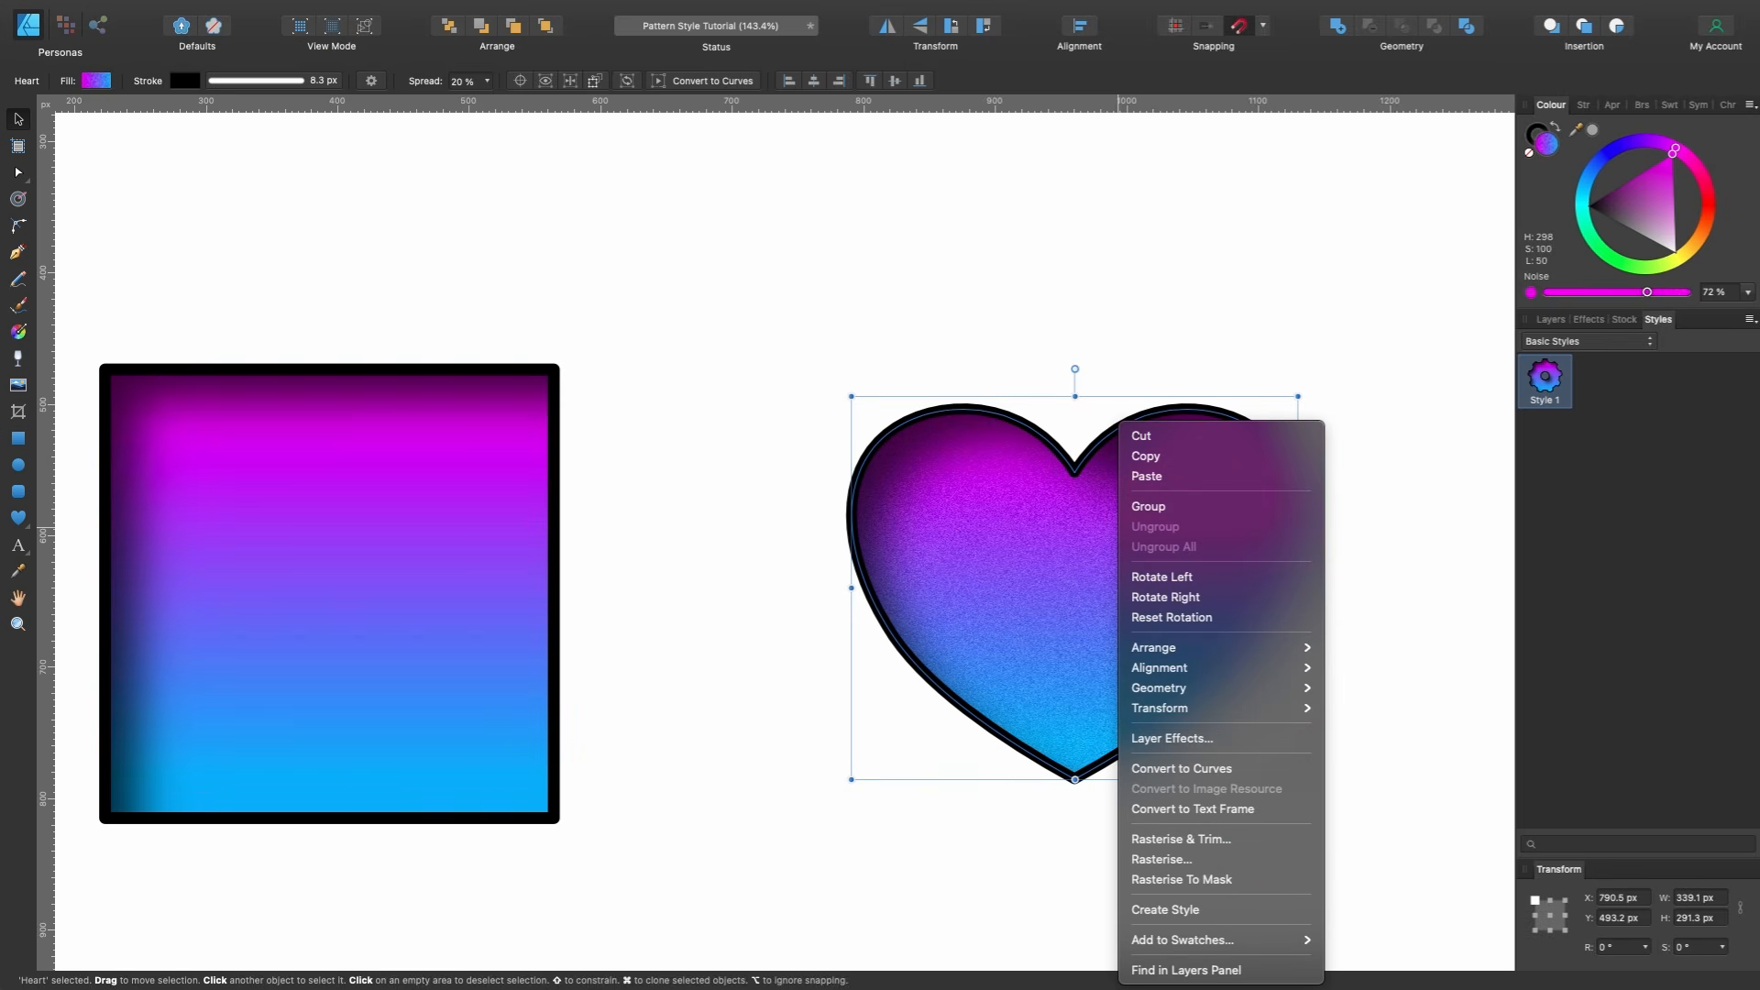
pyautogui.click(1196, 910)
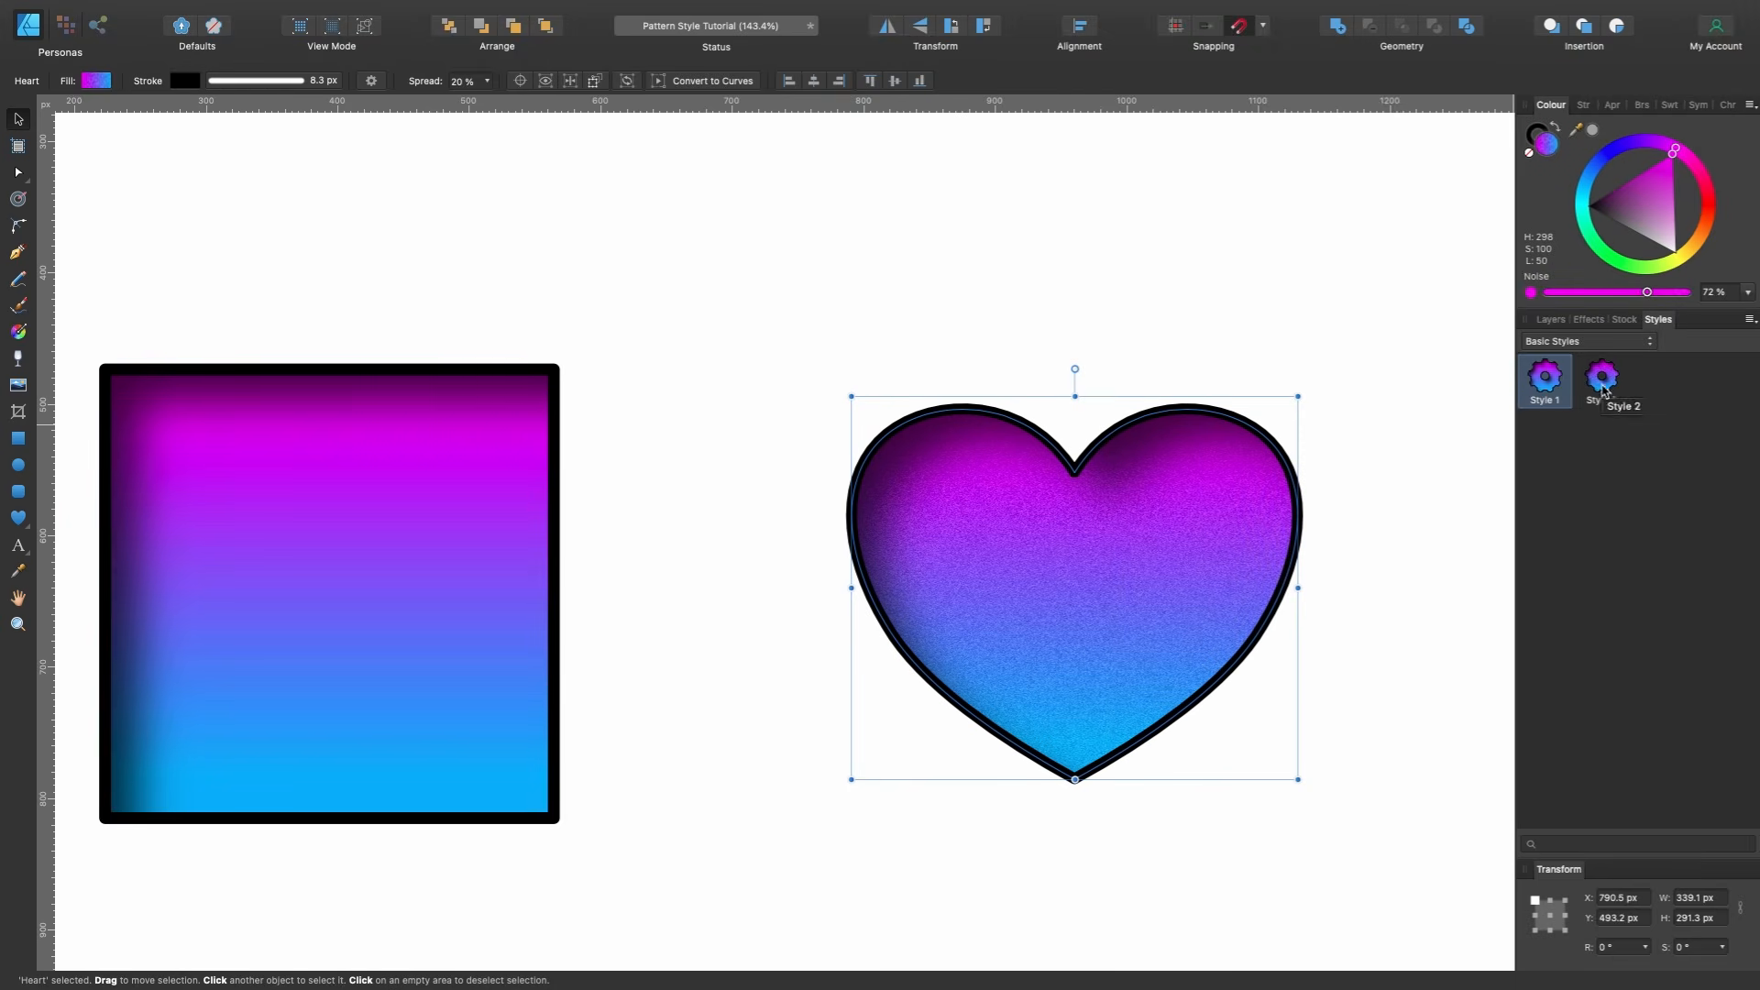
# Apply the noisy gradient style, Style 2, to the grey circle.
pyautogui.hscroll(1, 1340, 542)
pyautogui.hscroll(6, 1340, 543)
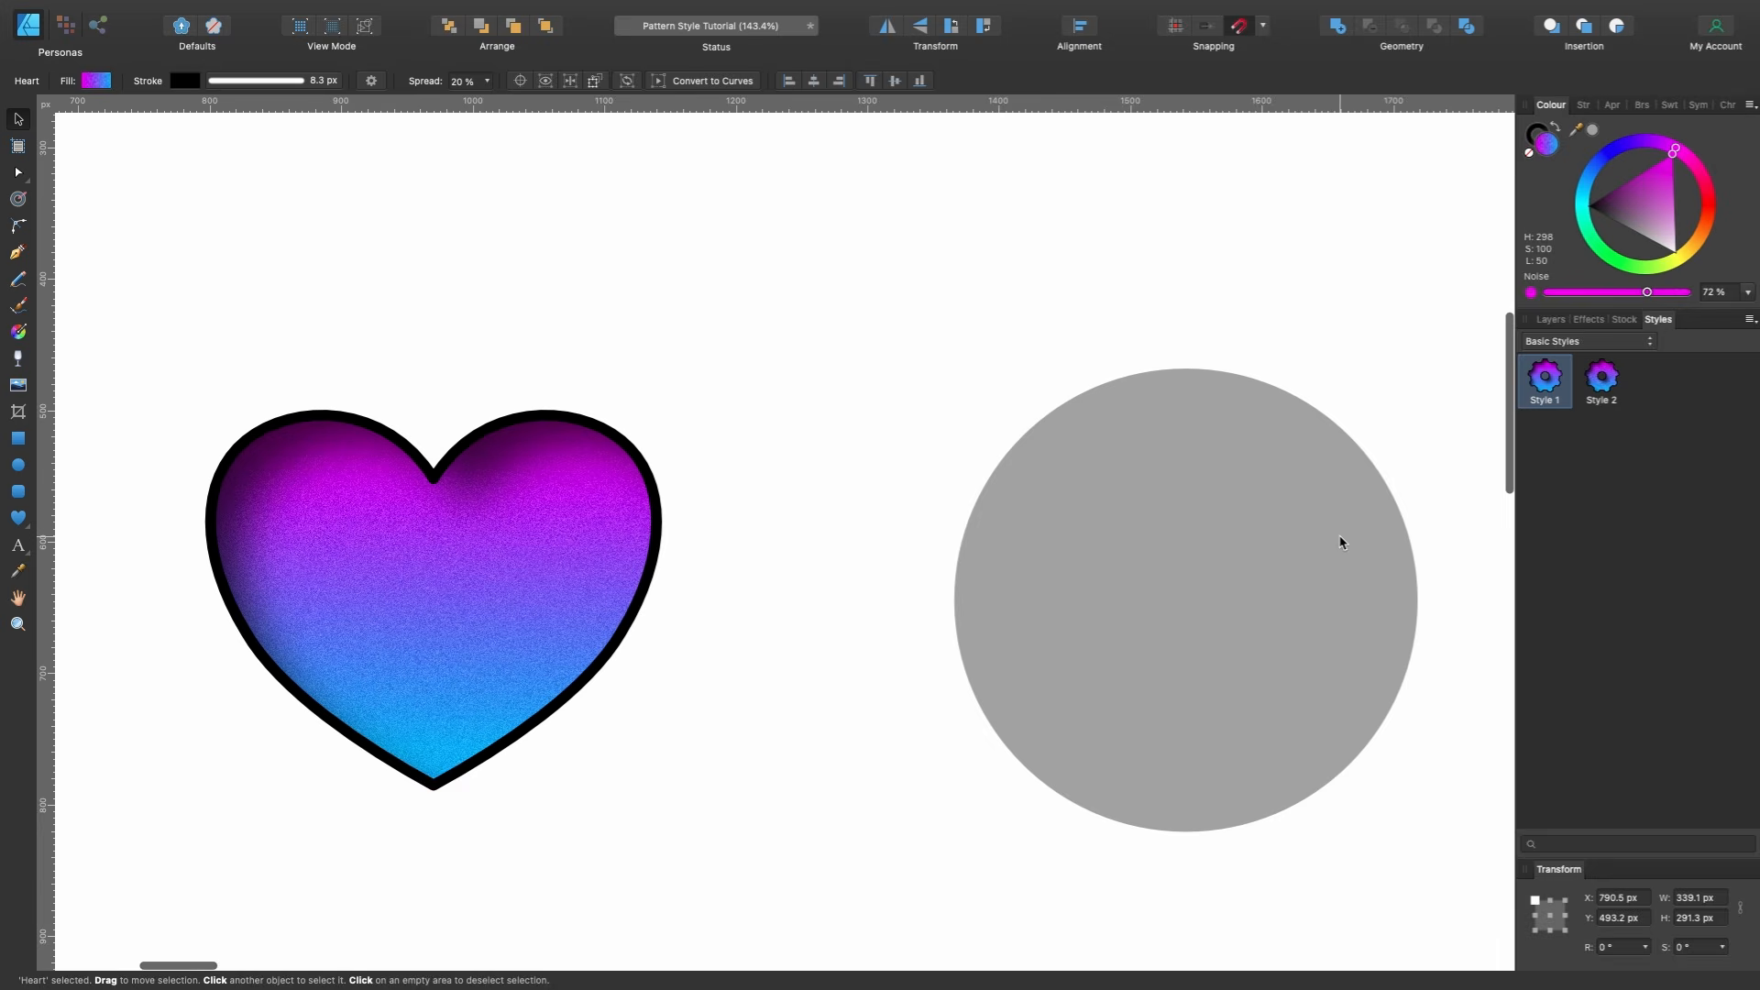
pyautogui.click(1160, 573)
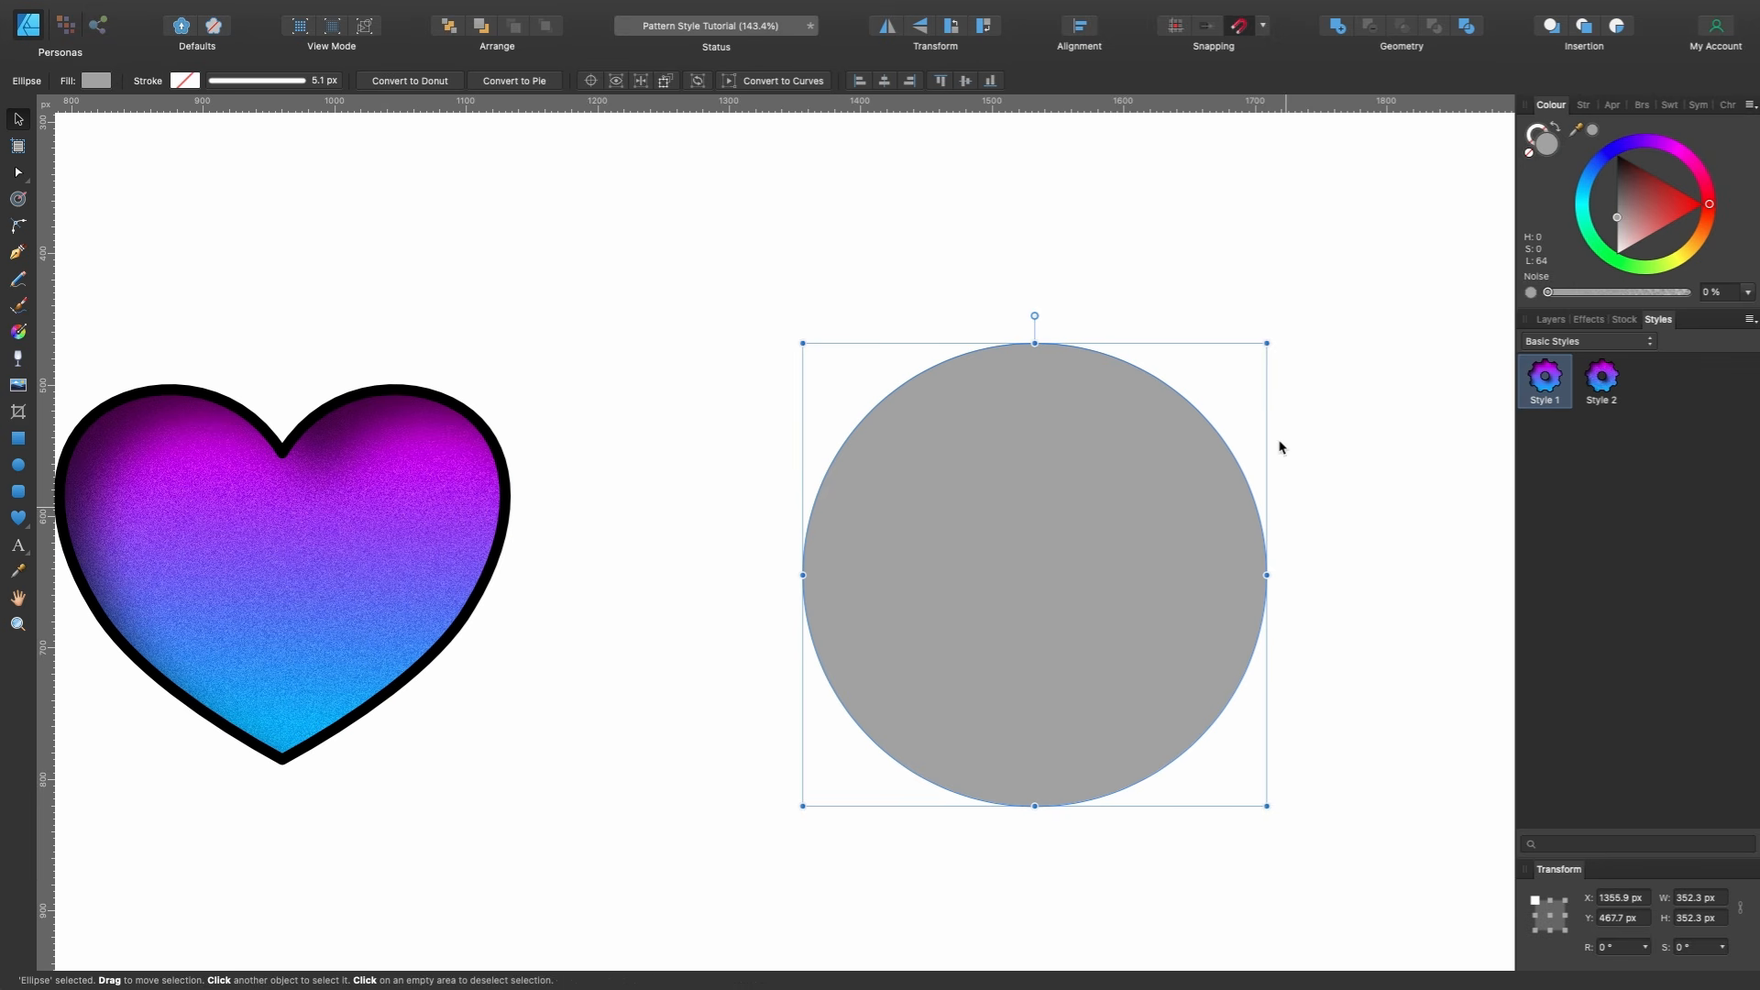
pyautogui.click(1598, 381)
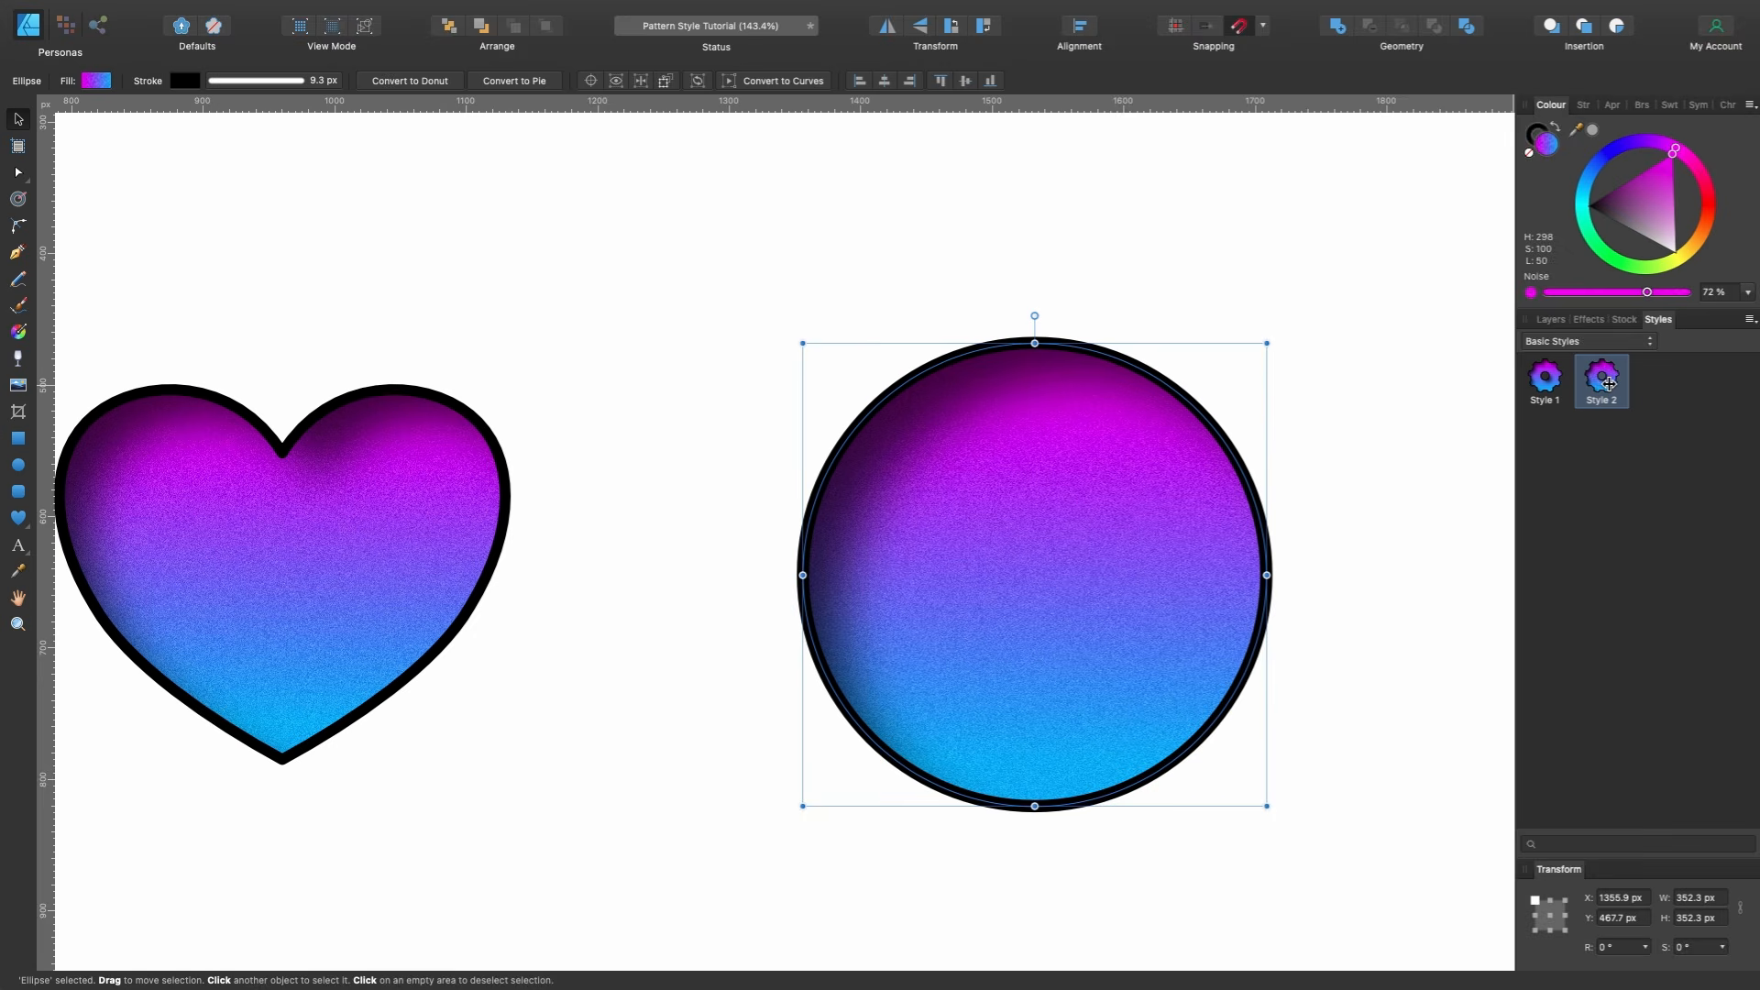
# On Artboard2, check the snapping options and centre the black spiral on the pink square.
pyautogui.scroll(-5, 1286, 478)
pyautogui.scroll(1, 1286, 477)
pyautogui.hscroll(-1, 1286, 478)
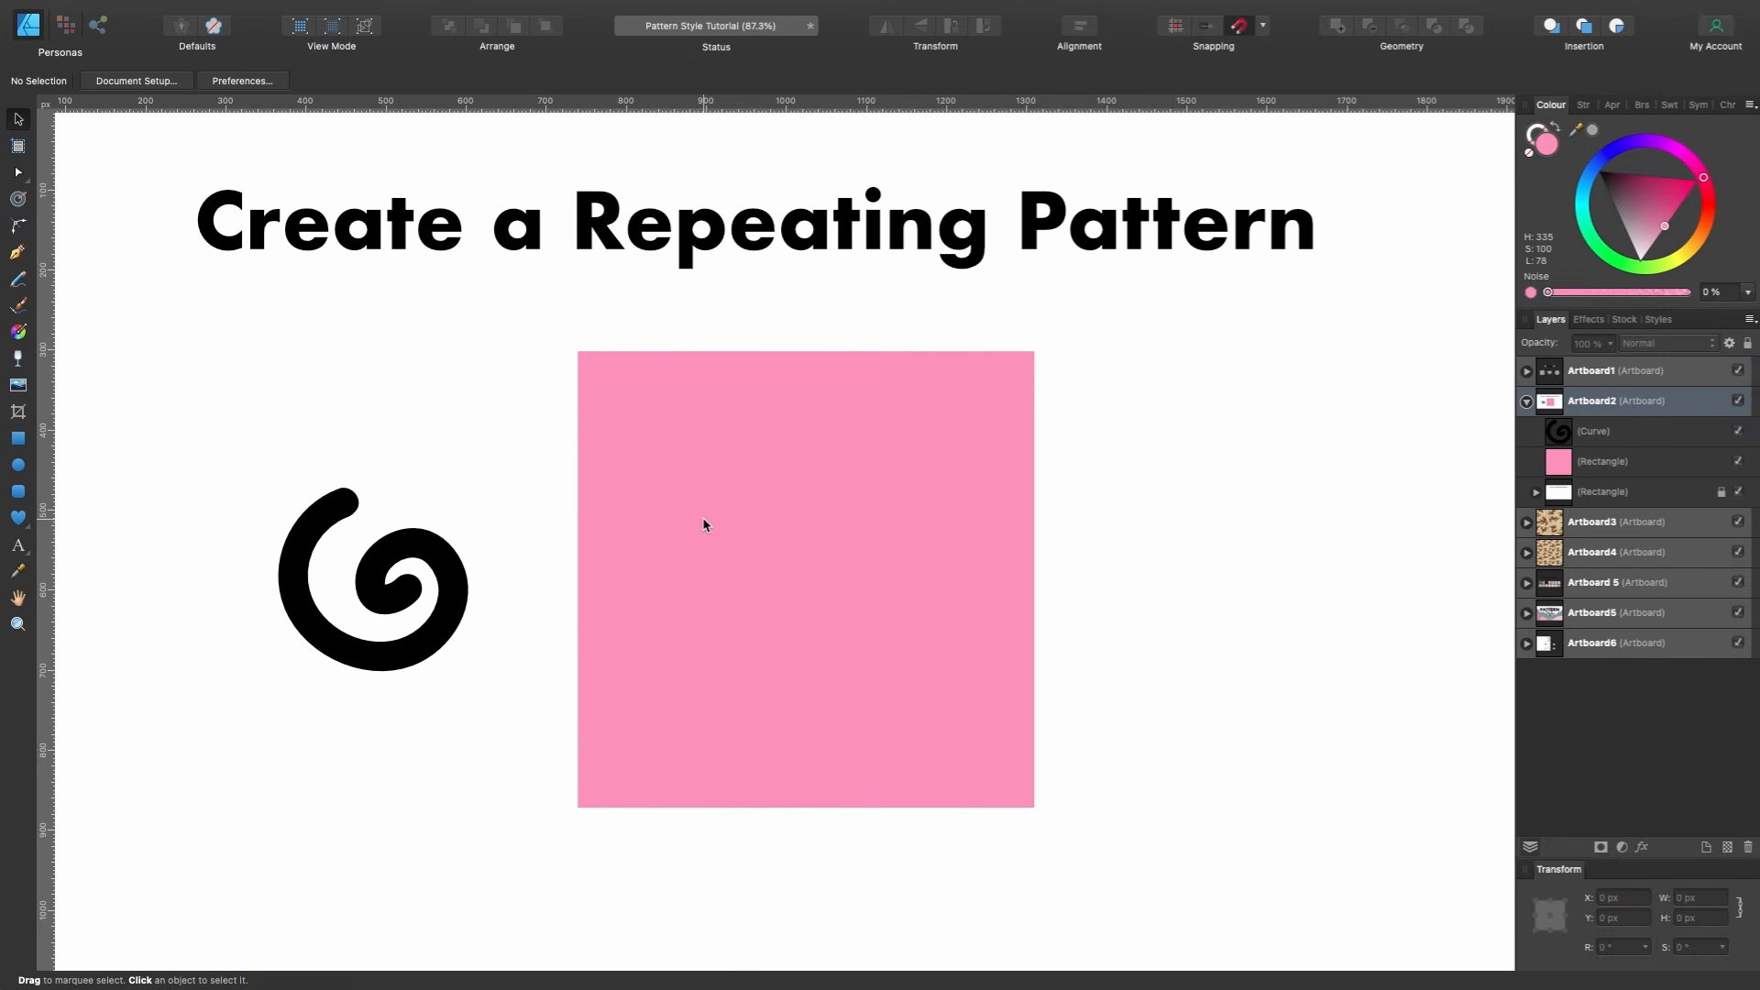
pyautogui.click(764, 507)
pyautogui.click(436, 583)
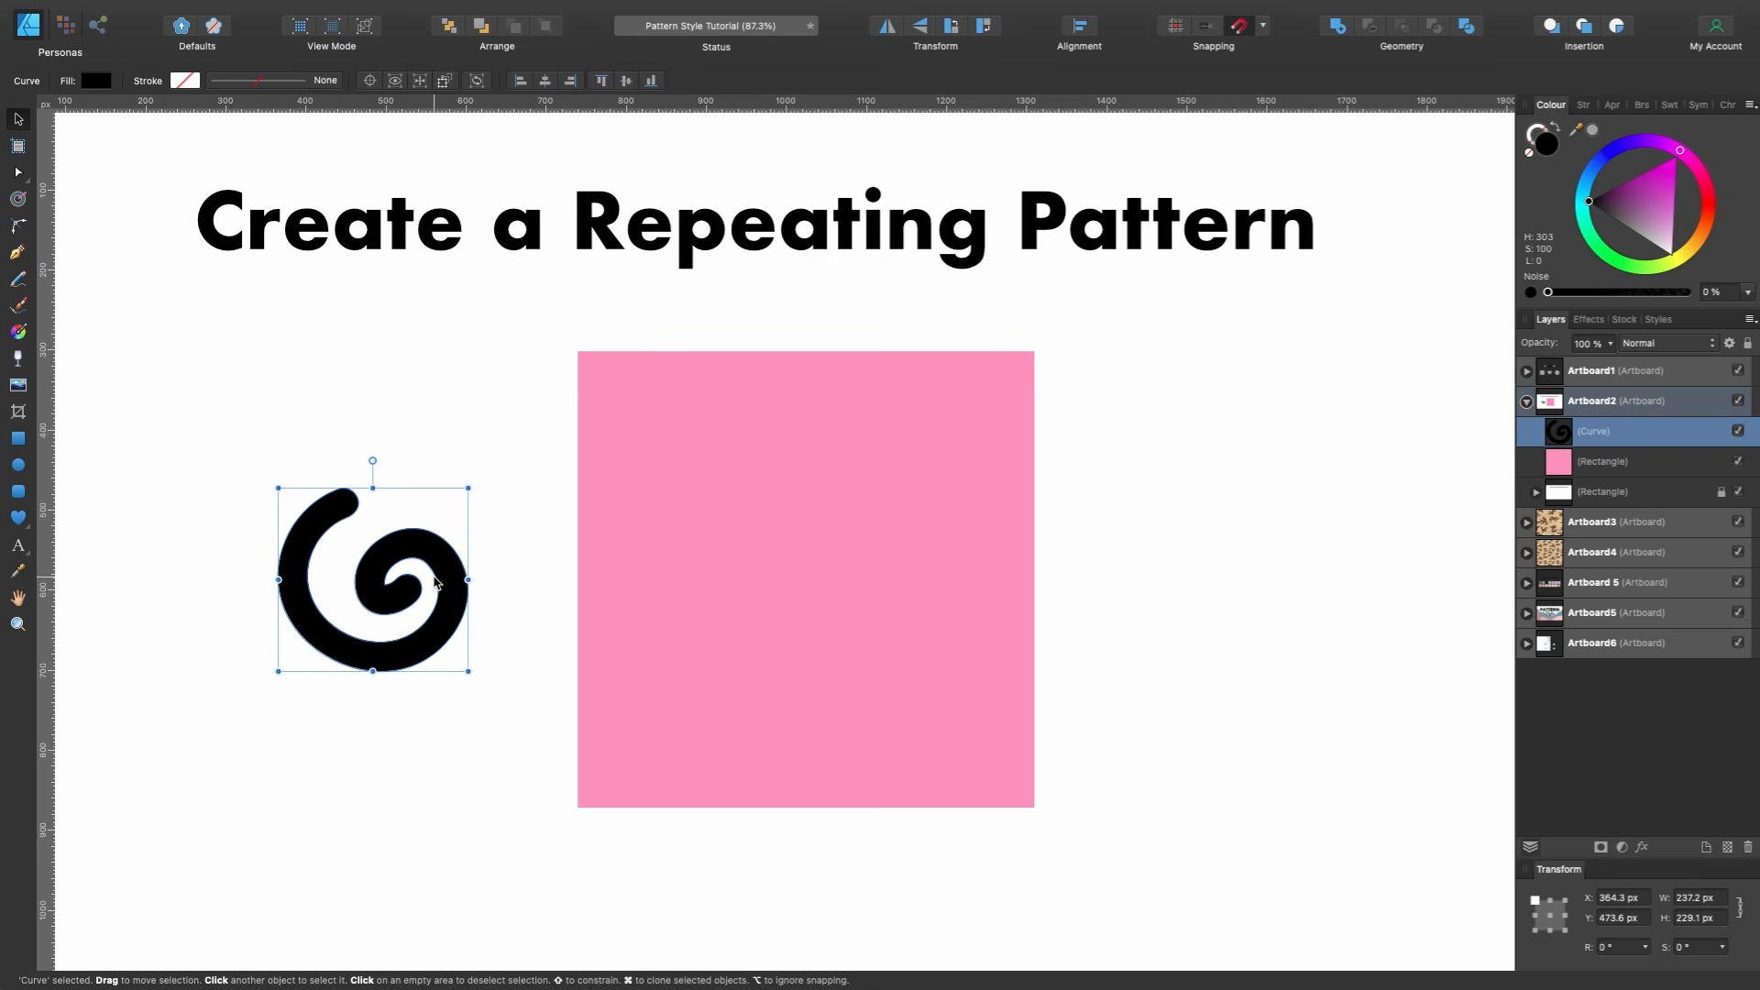
pyautogui.click(1263, 26)
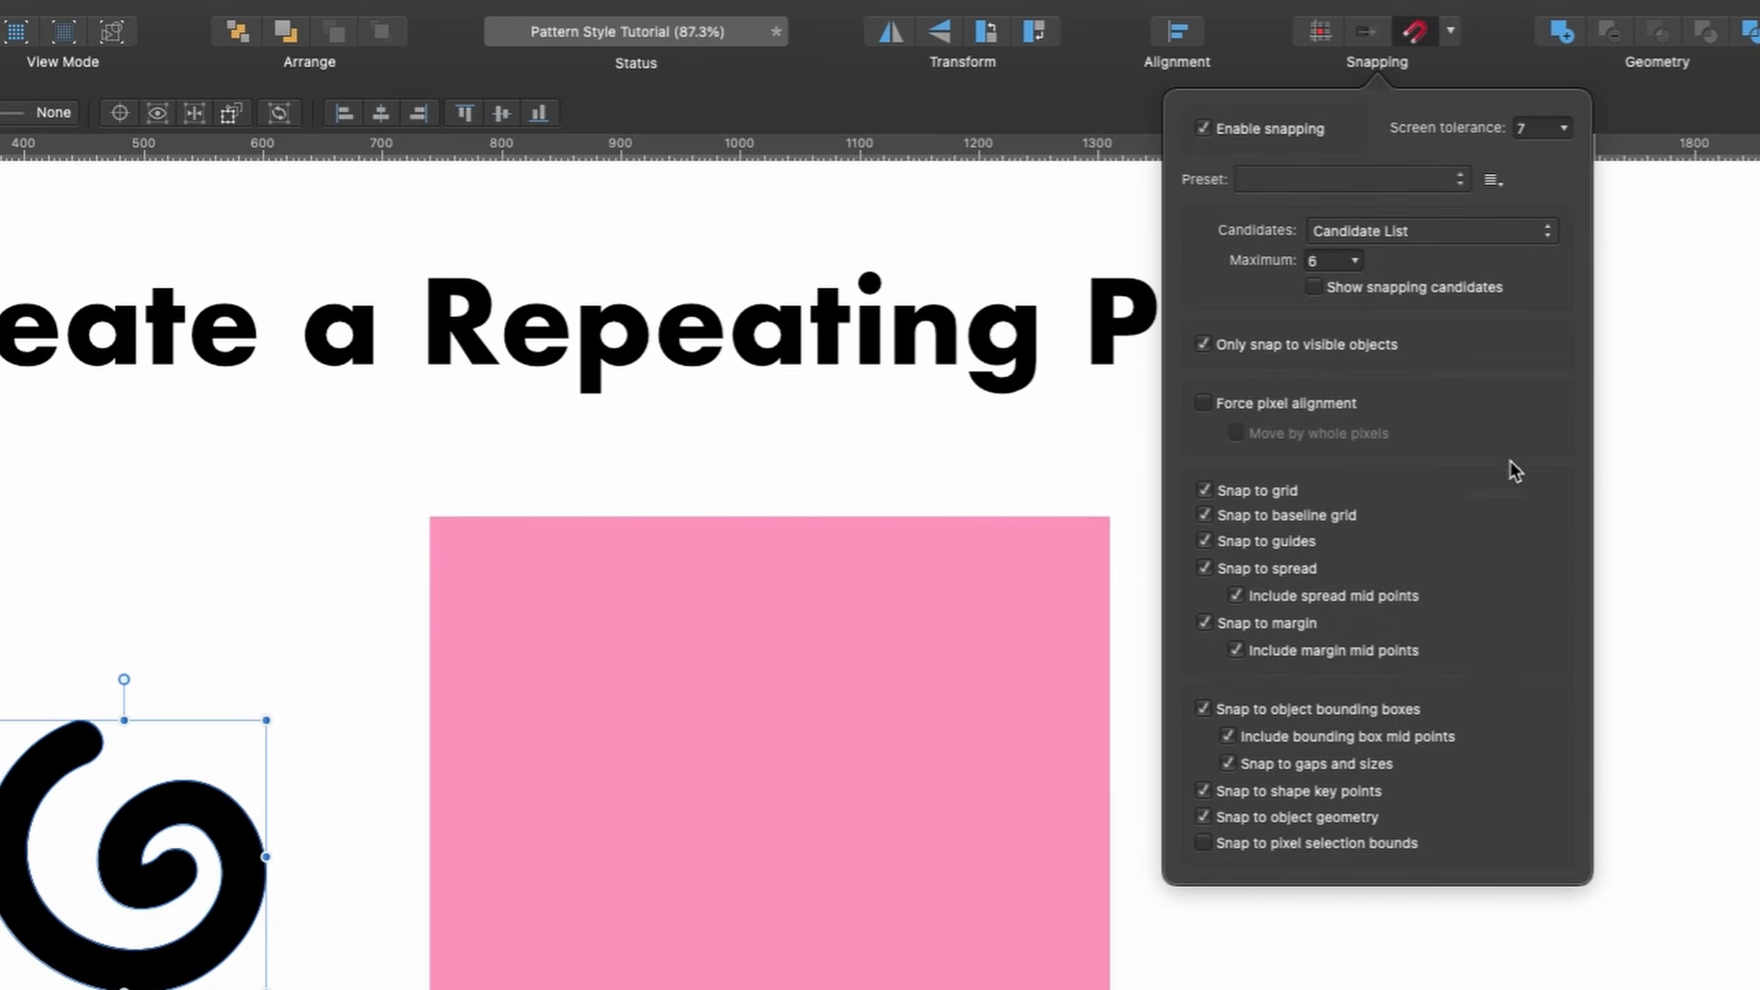
pyautogui.click(1450, 31)
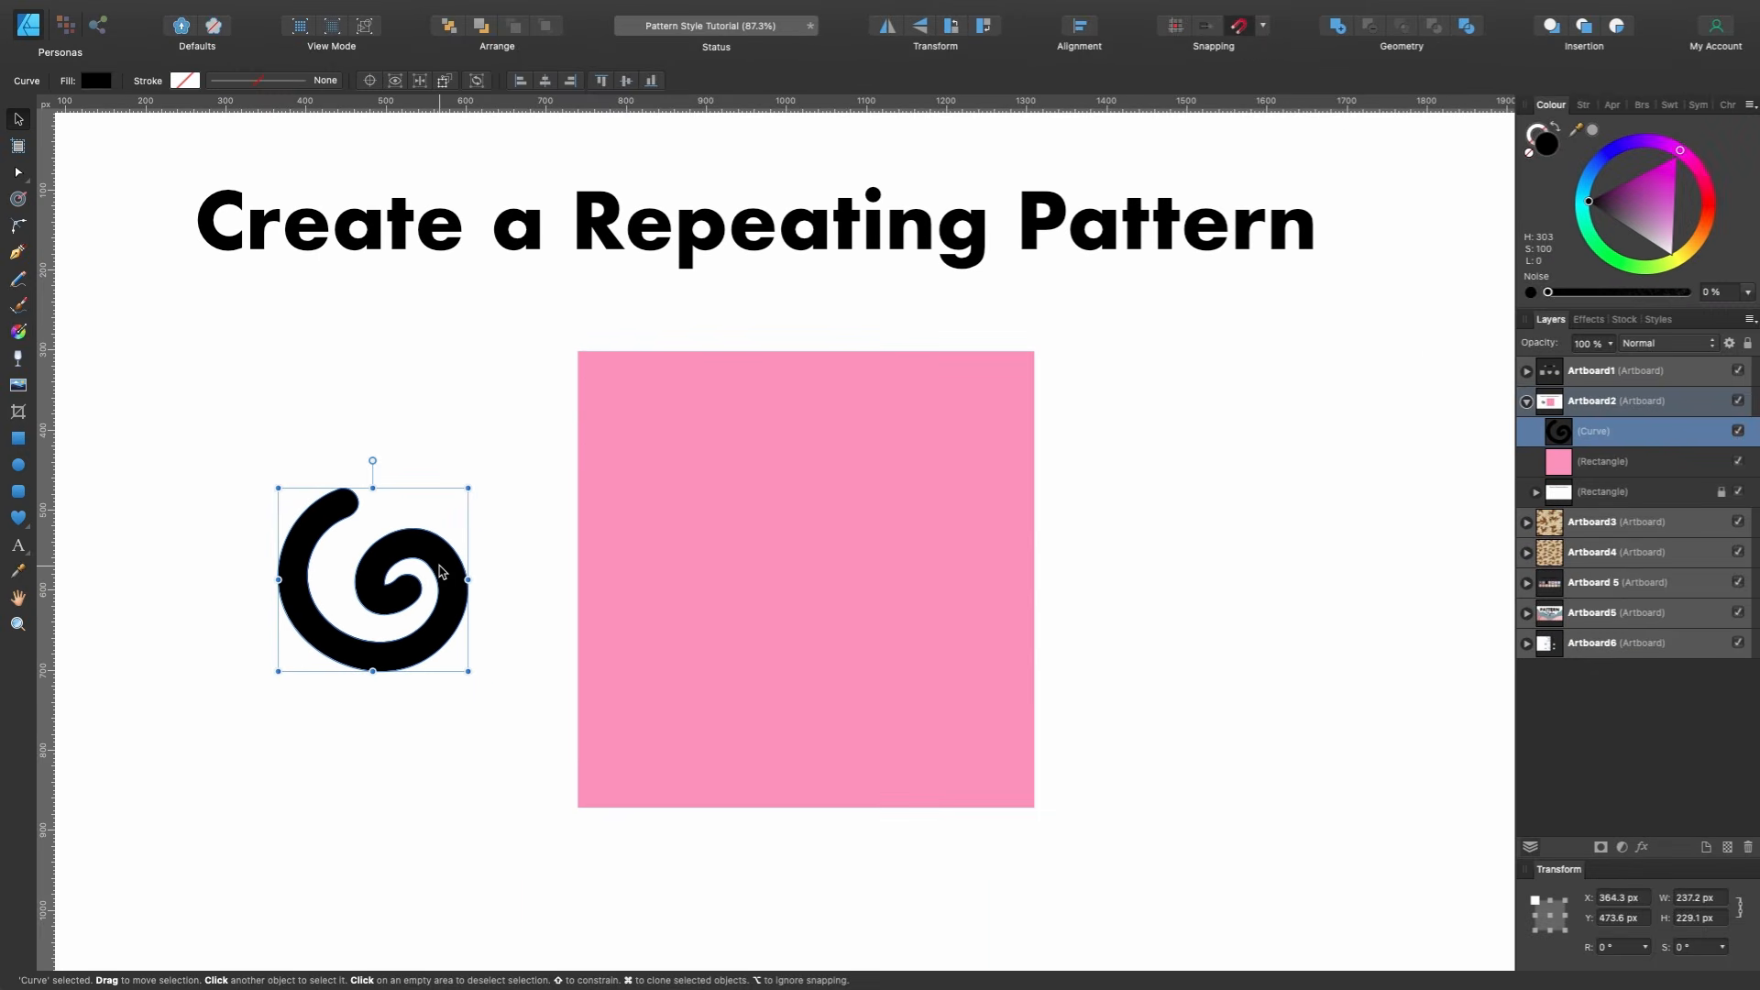
pyautogui.moveTo(339, 695); pyautogui.dragTo(864, 697)
pyautogui.moveTo(863, 567); pyautogui.dragTo(876, 567)
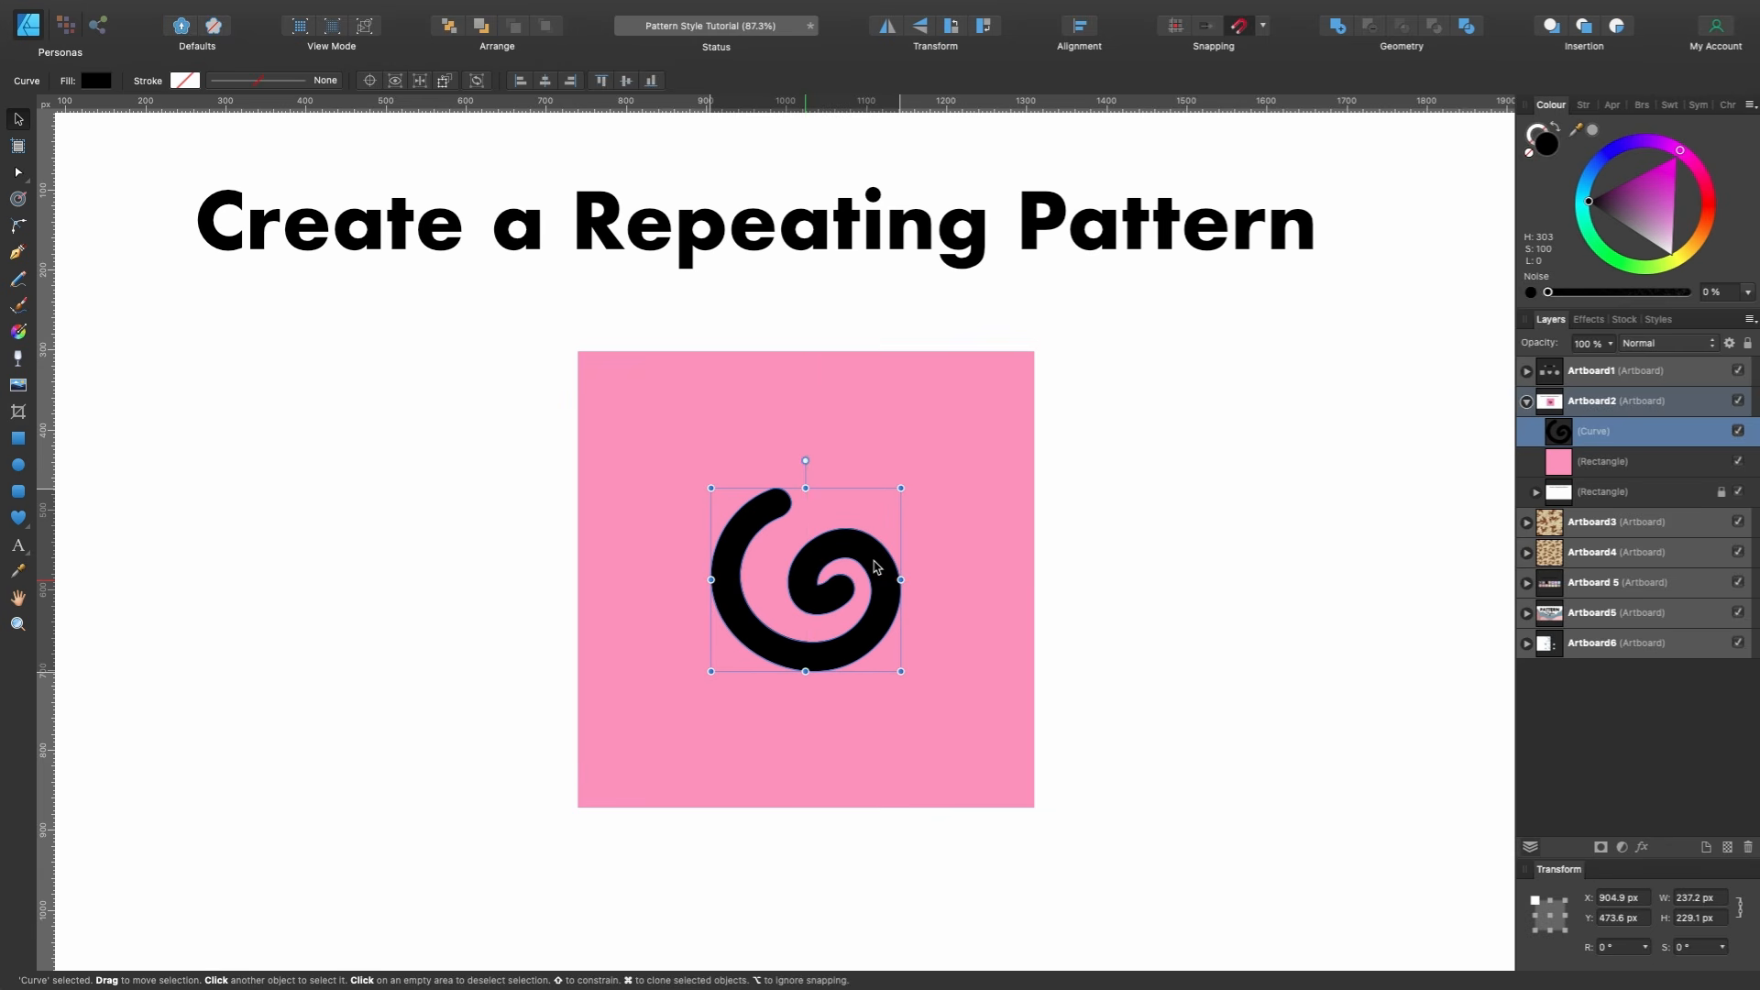
# Place copies of the spiral centred on all four corners of the pink square.
pyautogui.press('super+j')
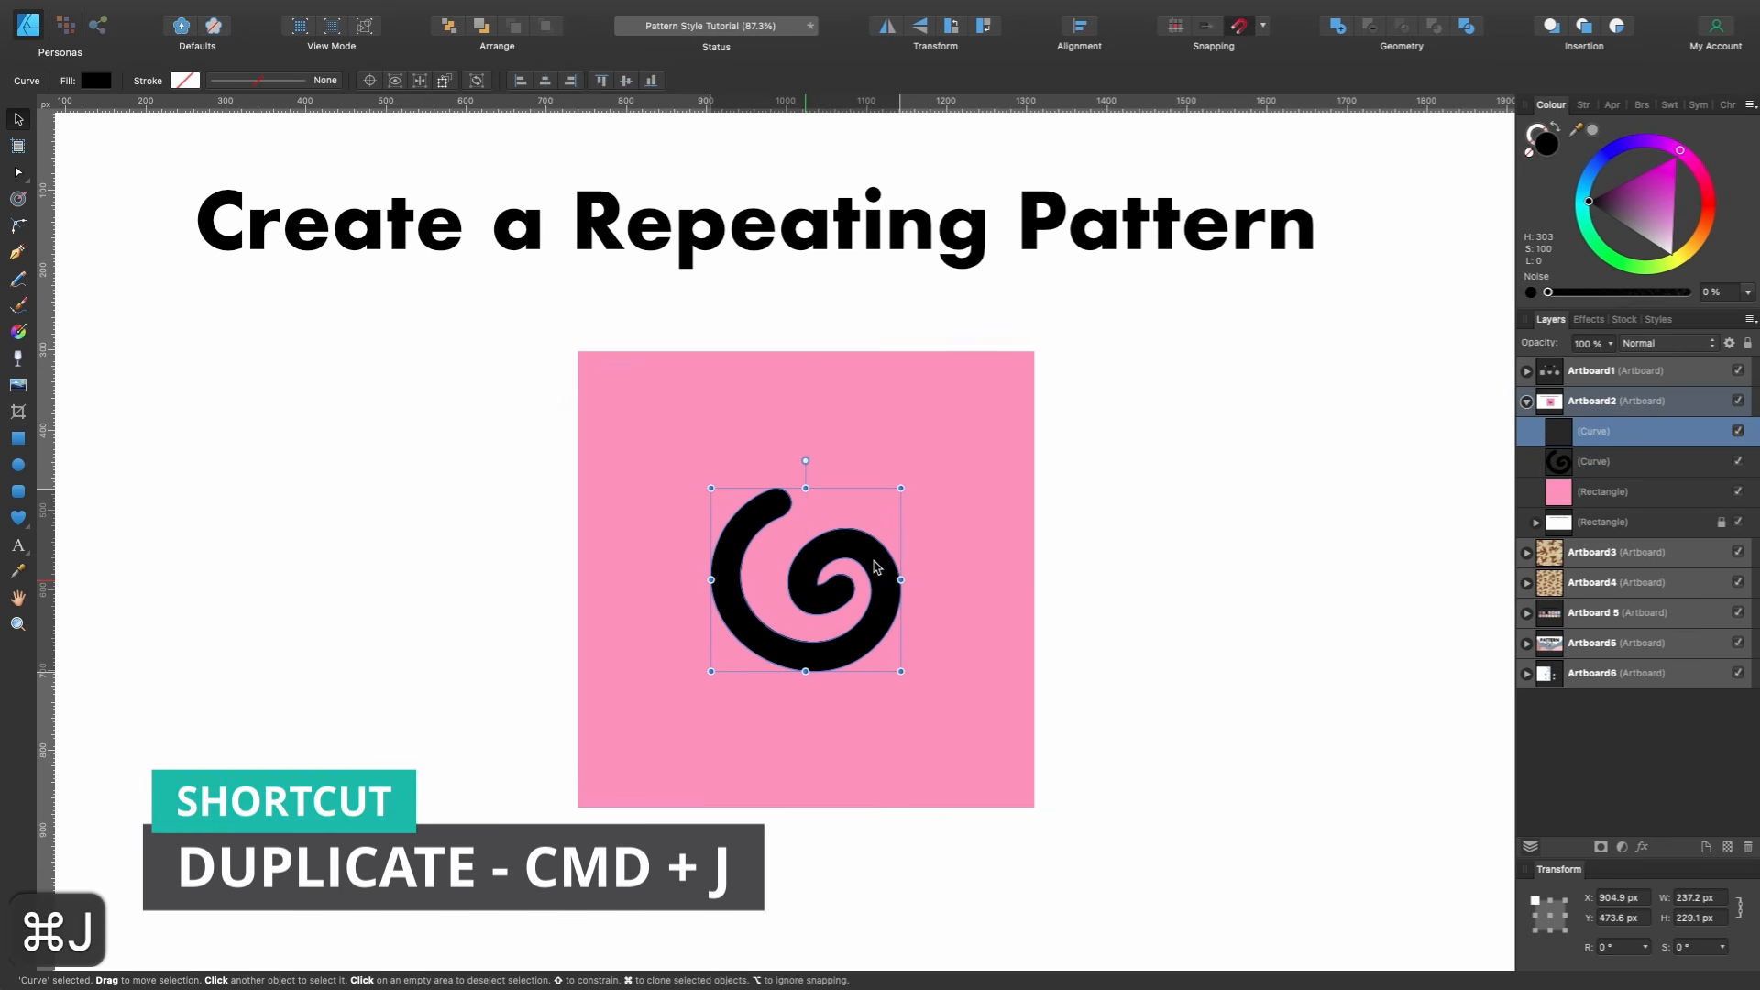
pyautogui.moveTo(876, 567); pyautogui.dragTo(647, 340)
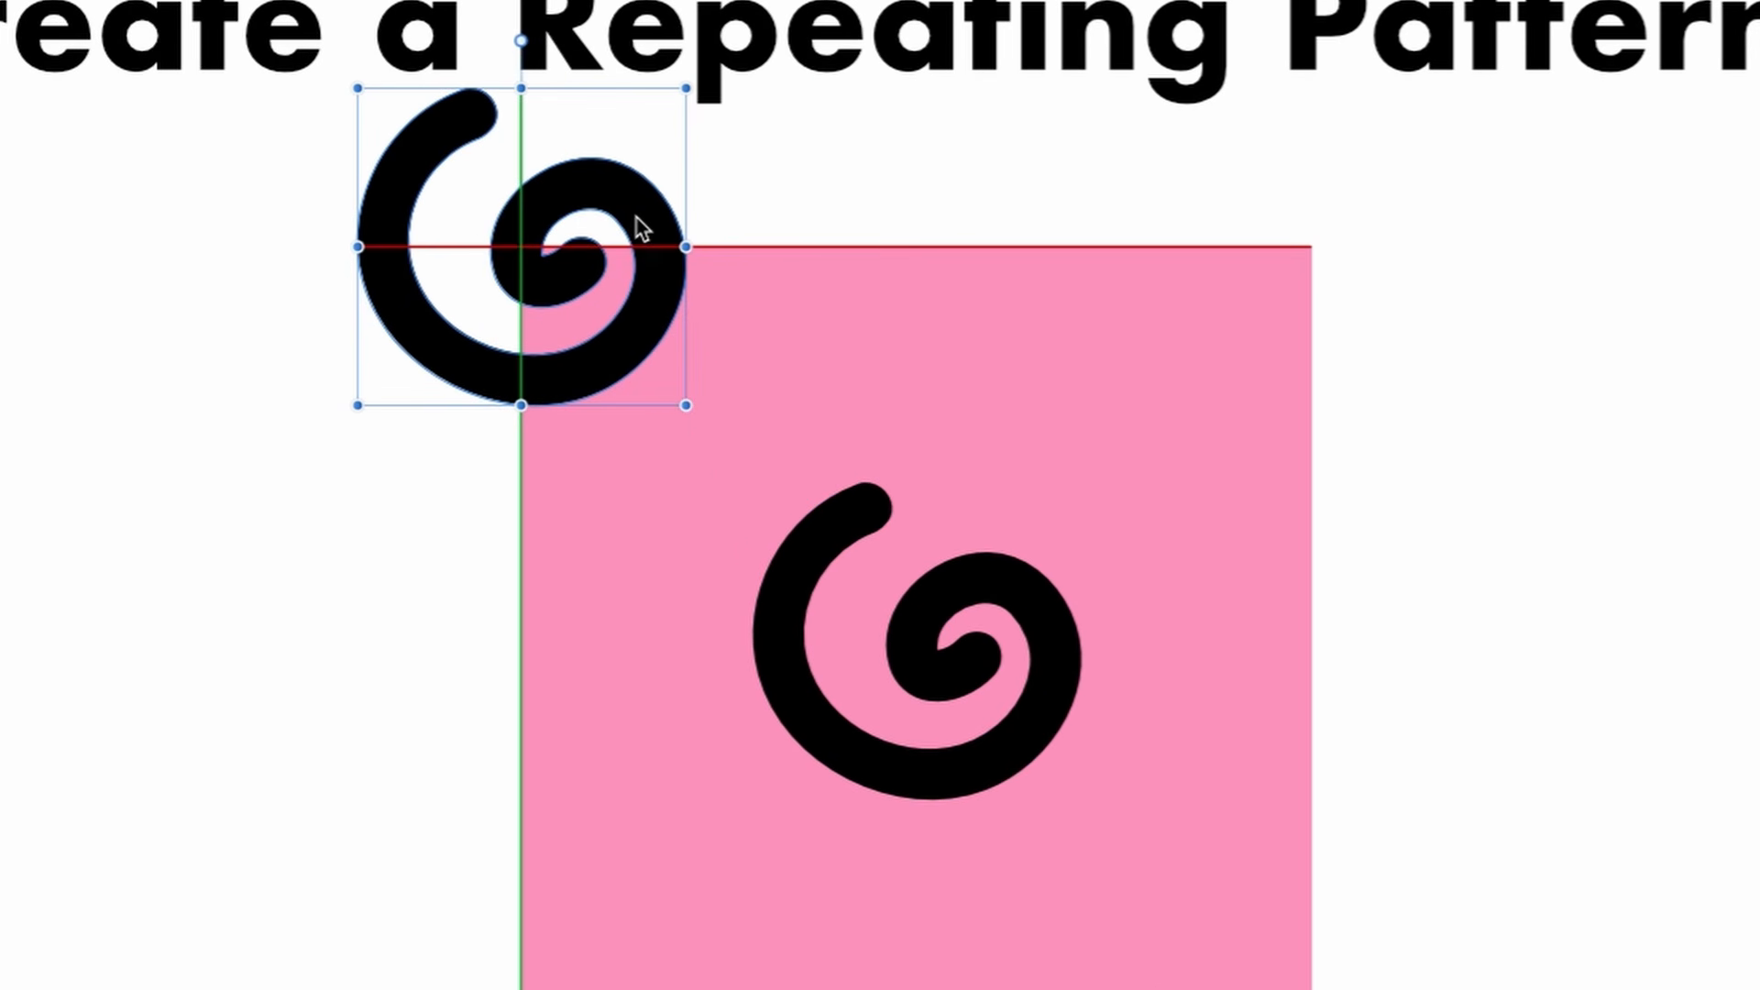
pyautogui.moveTo(642, 227); pyautogui.dragTo(642, 227)
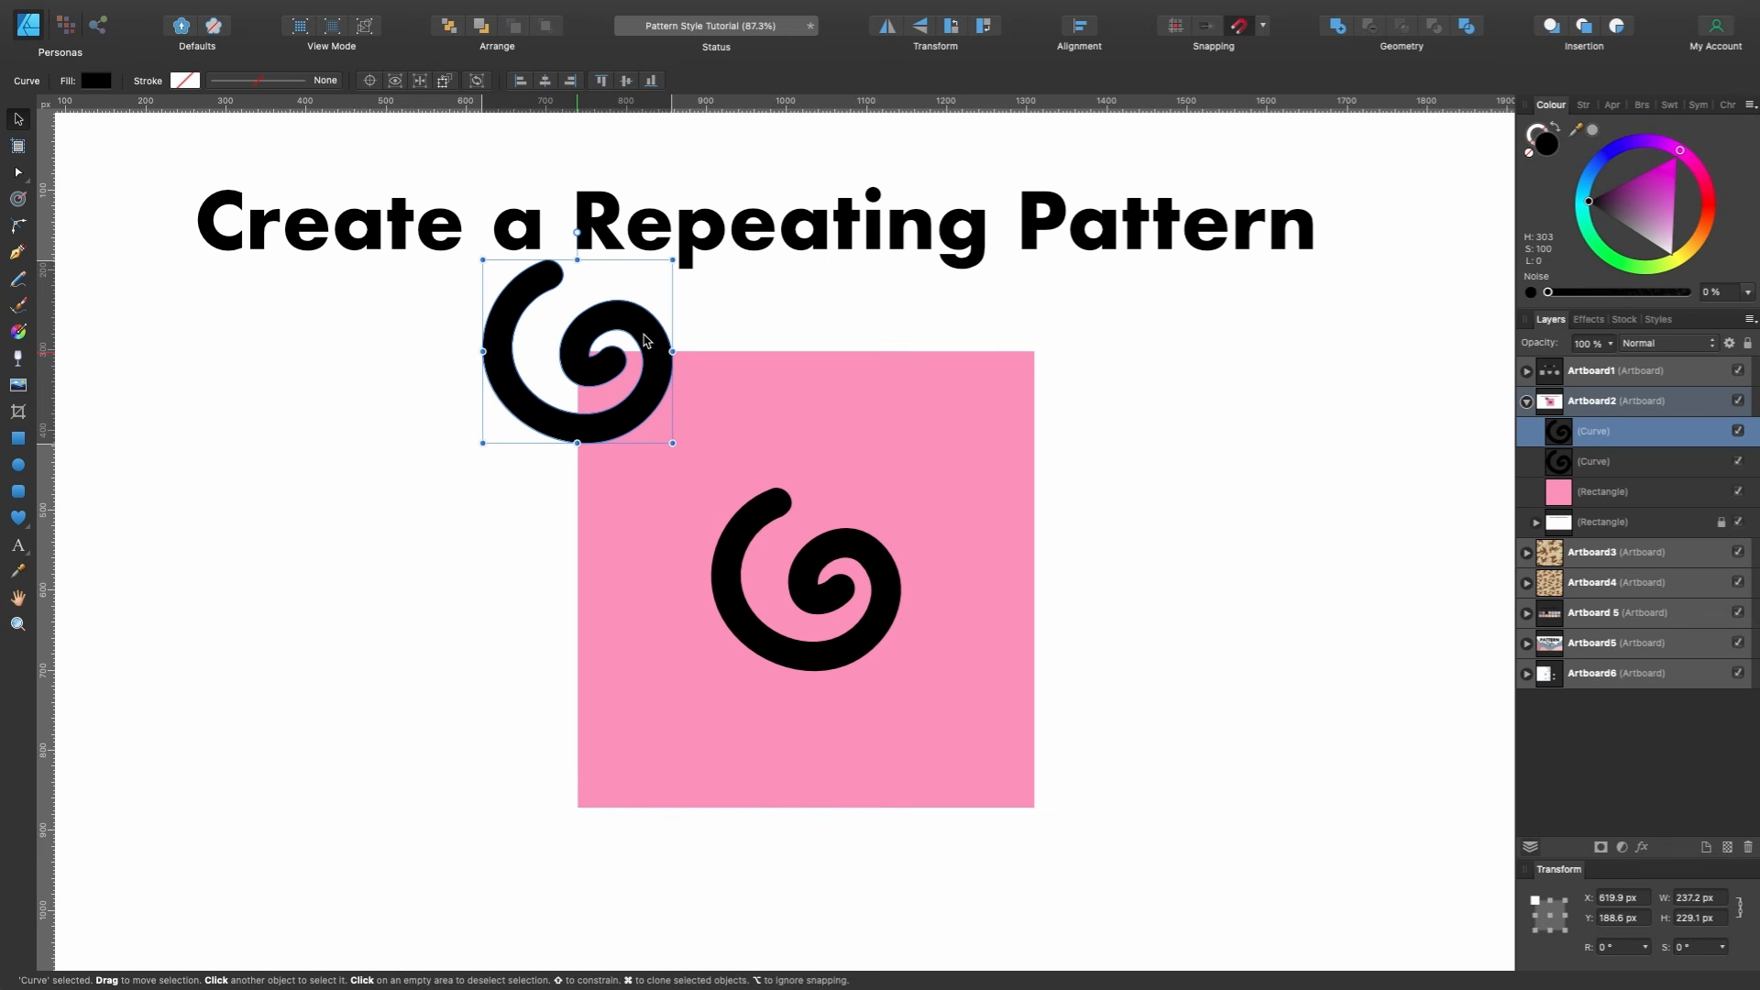
pyautogui.moveTo(646, 341); pyautogui.dragTo(1098, 328)
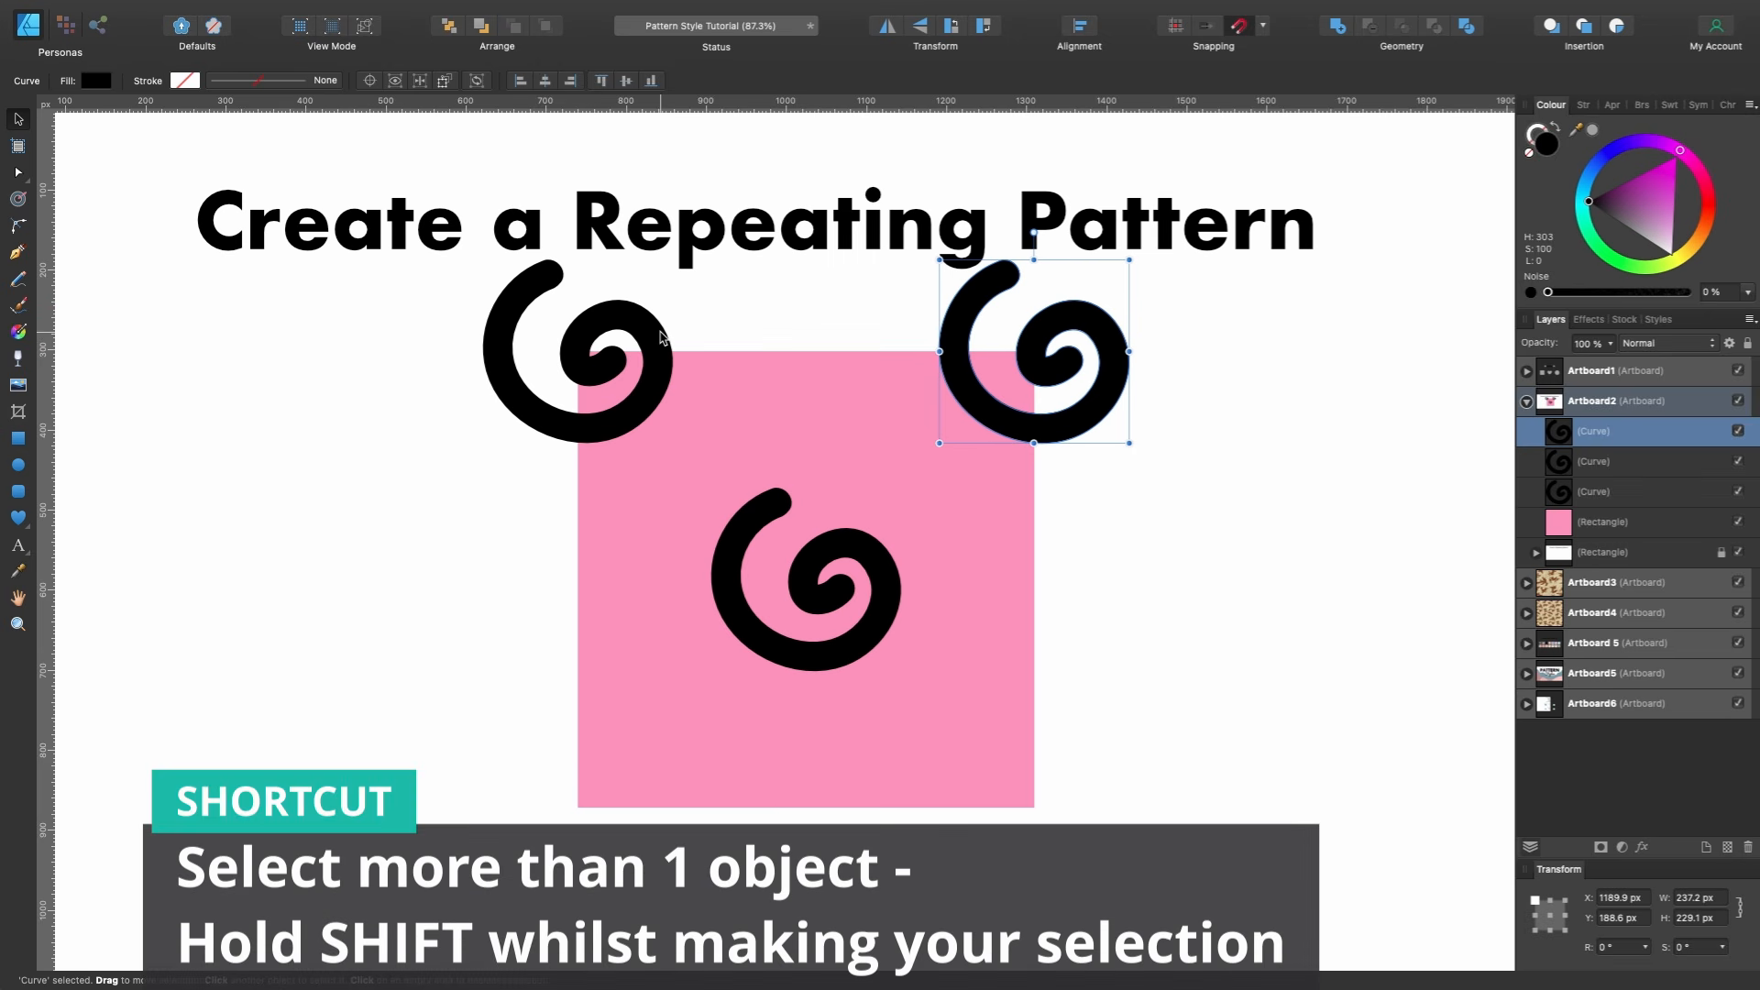
pyautogui.keyDown('shift'); pyautogui.click(660, 335); pyautogui.keyUp('shift')
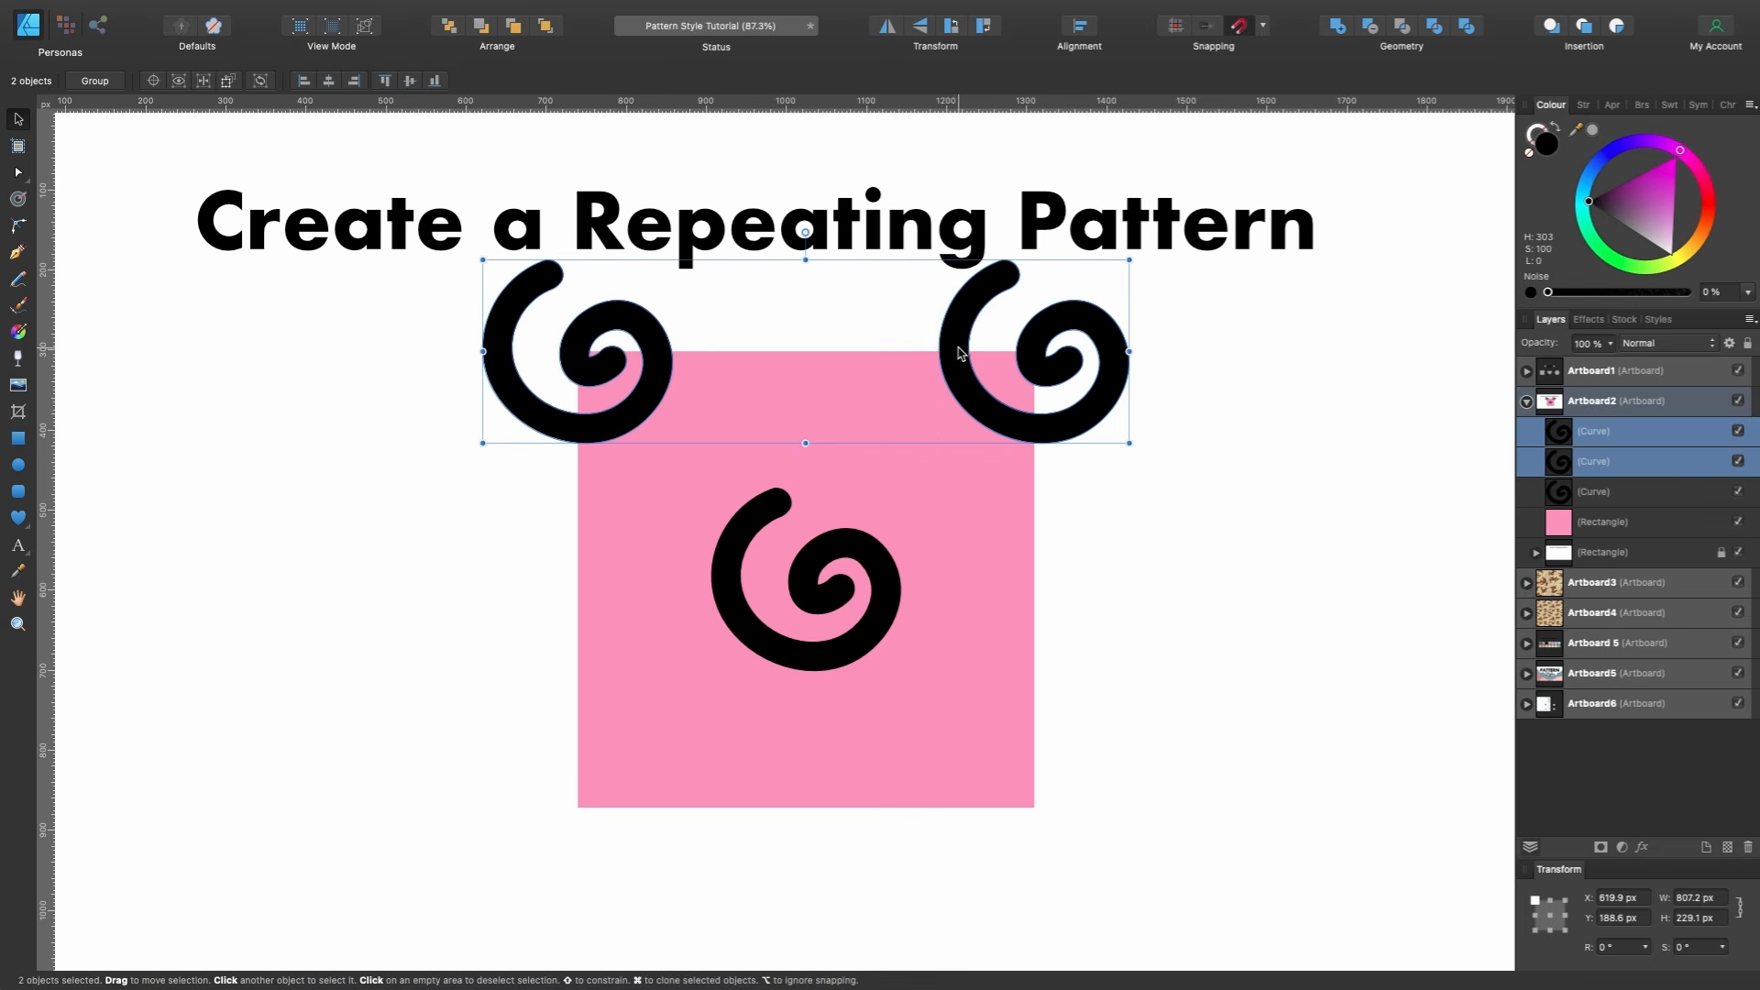
pyautogui.moveTo(960, 353); pyautogui.dragTo(973, 807)
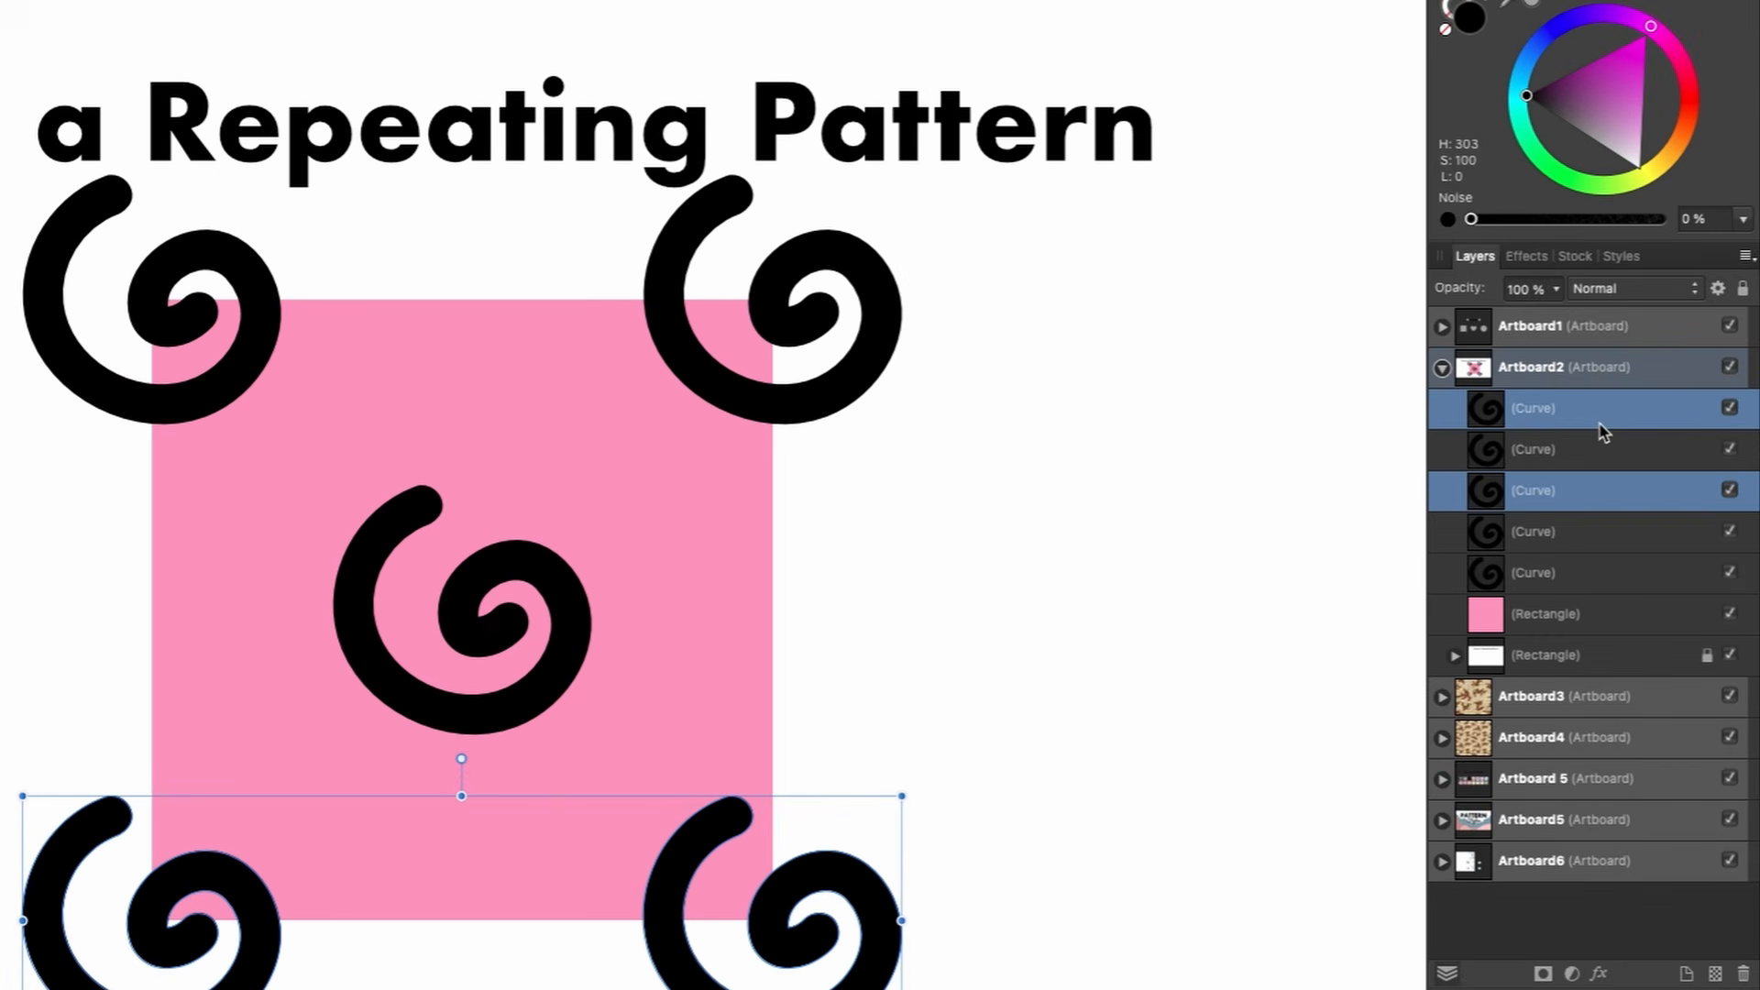
# Clip all five spiral curves inside the pink rectangle.
pyautogui.click(1615, 437)
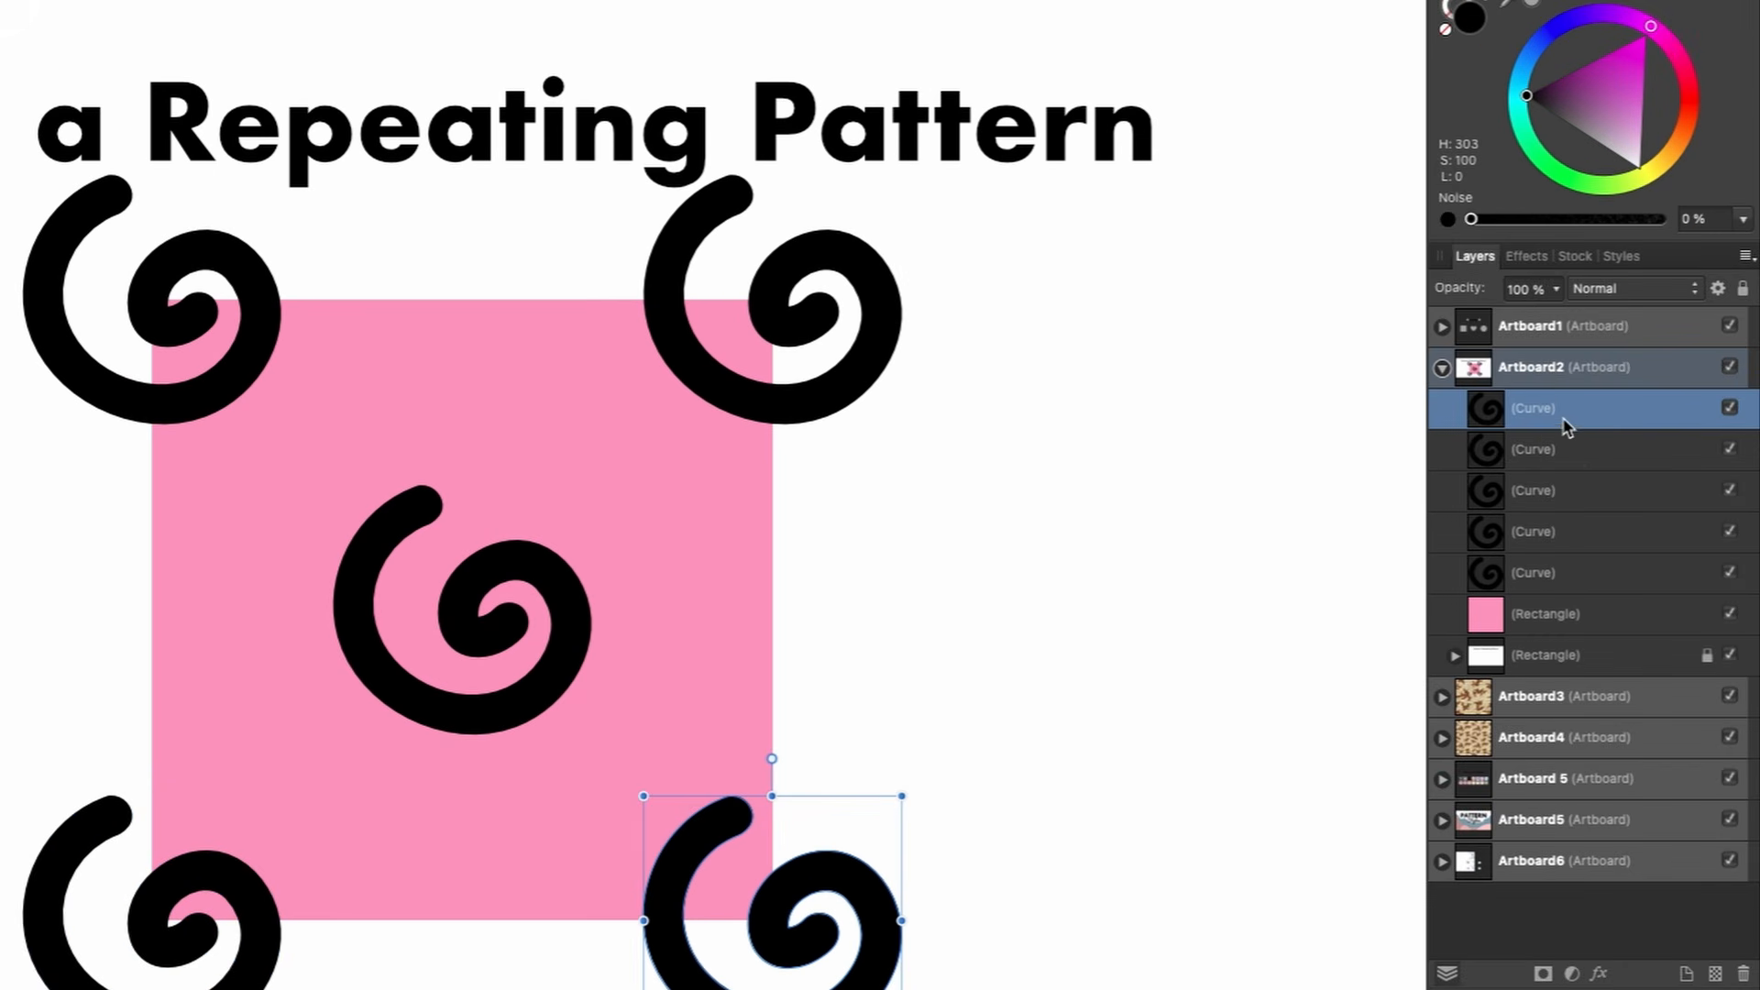
pyautogui.keyDown('shift'); pyautogui.click(1579, 566); pyautogui.keyUp('shift')
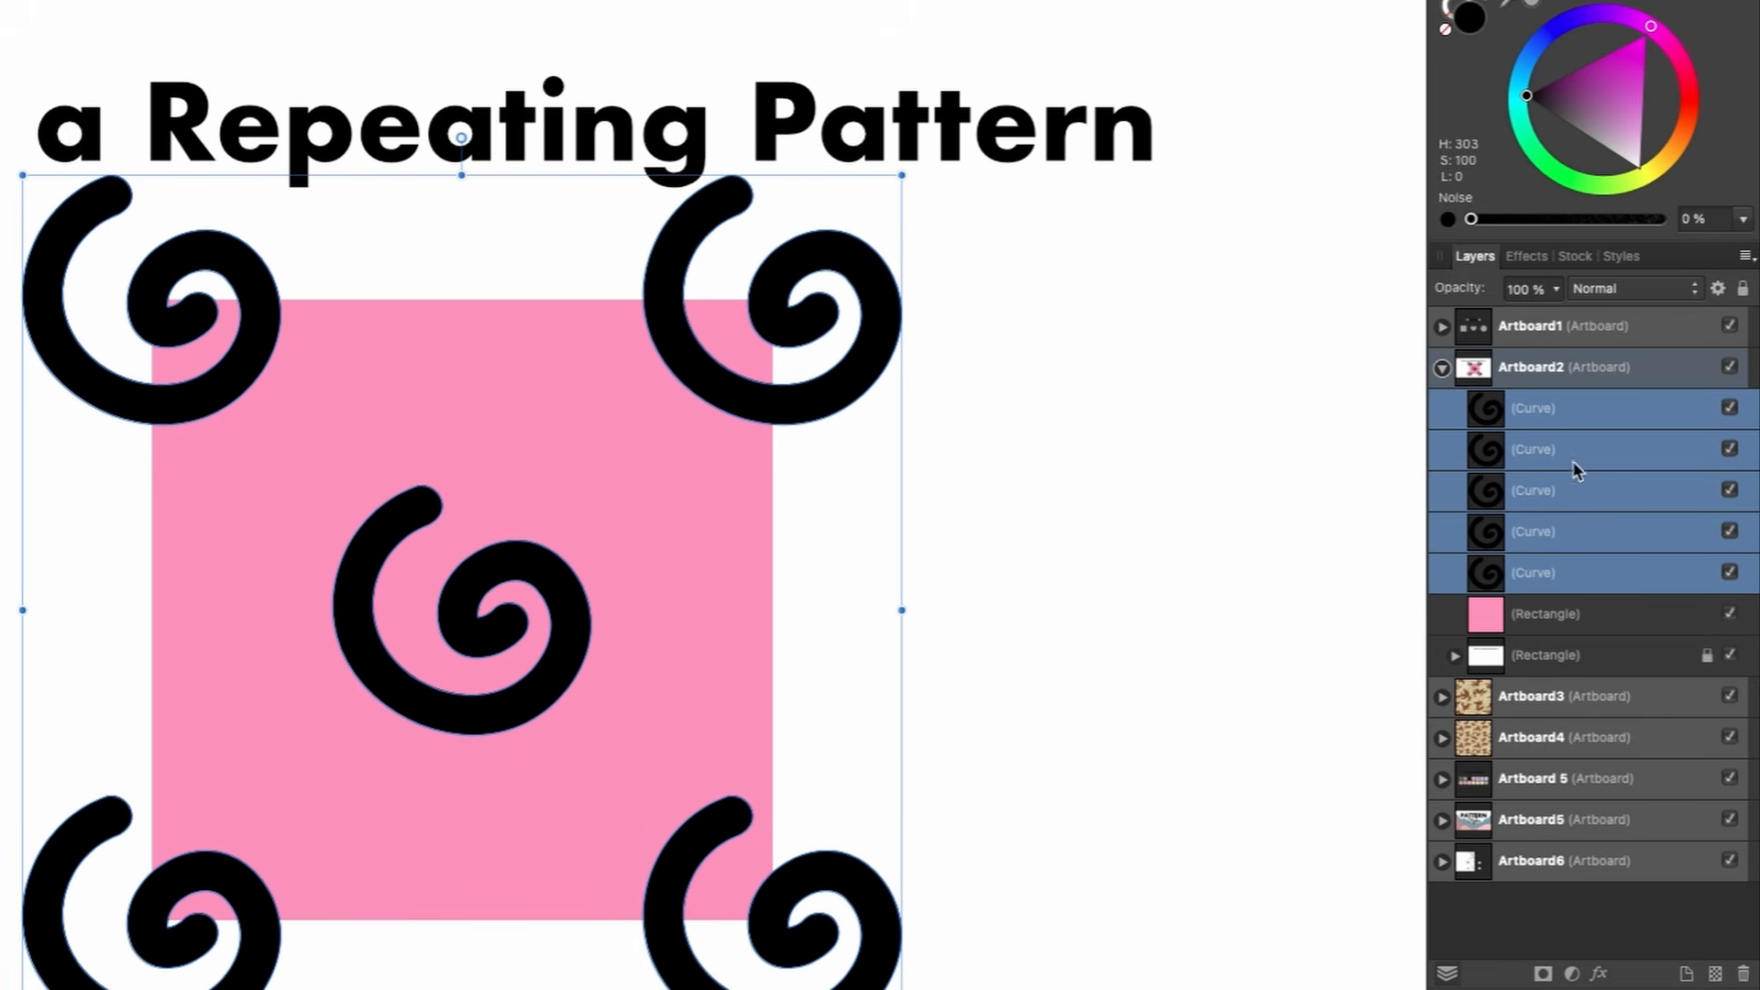
pyautogui.moveTo(1564, 581); pyautogui.dragTo(1630, 641)
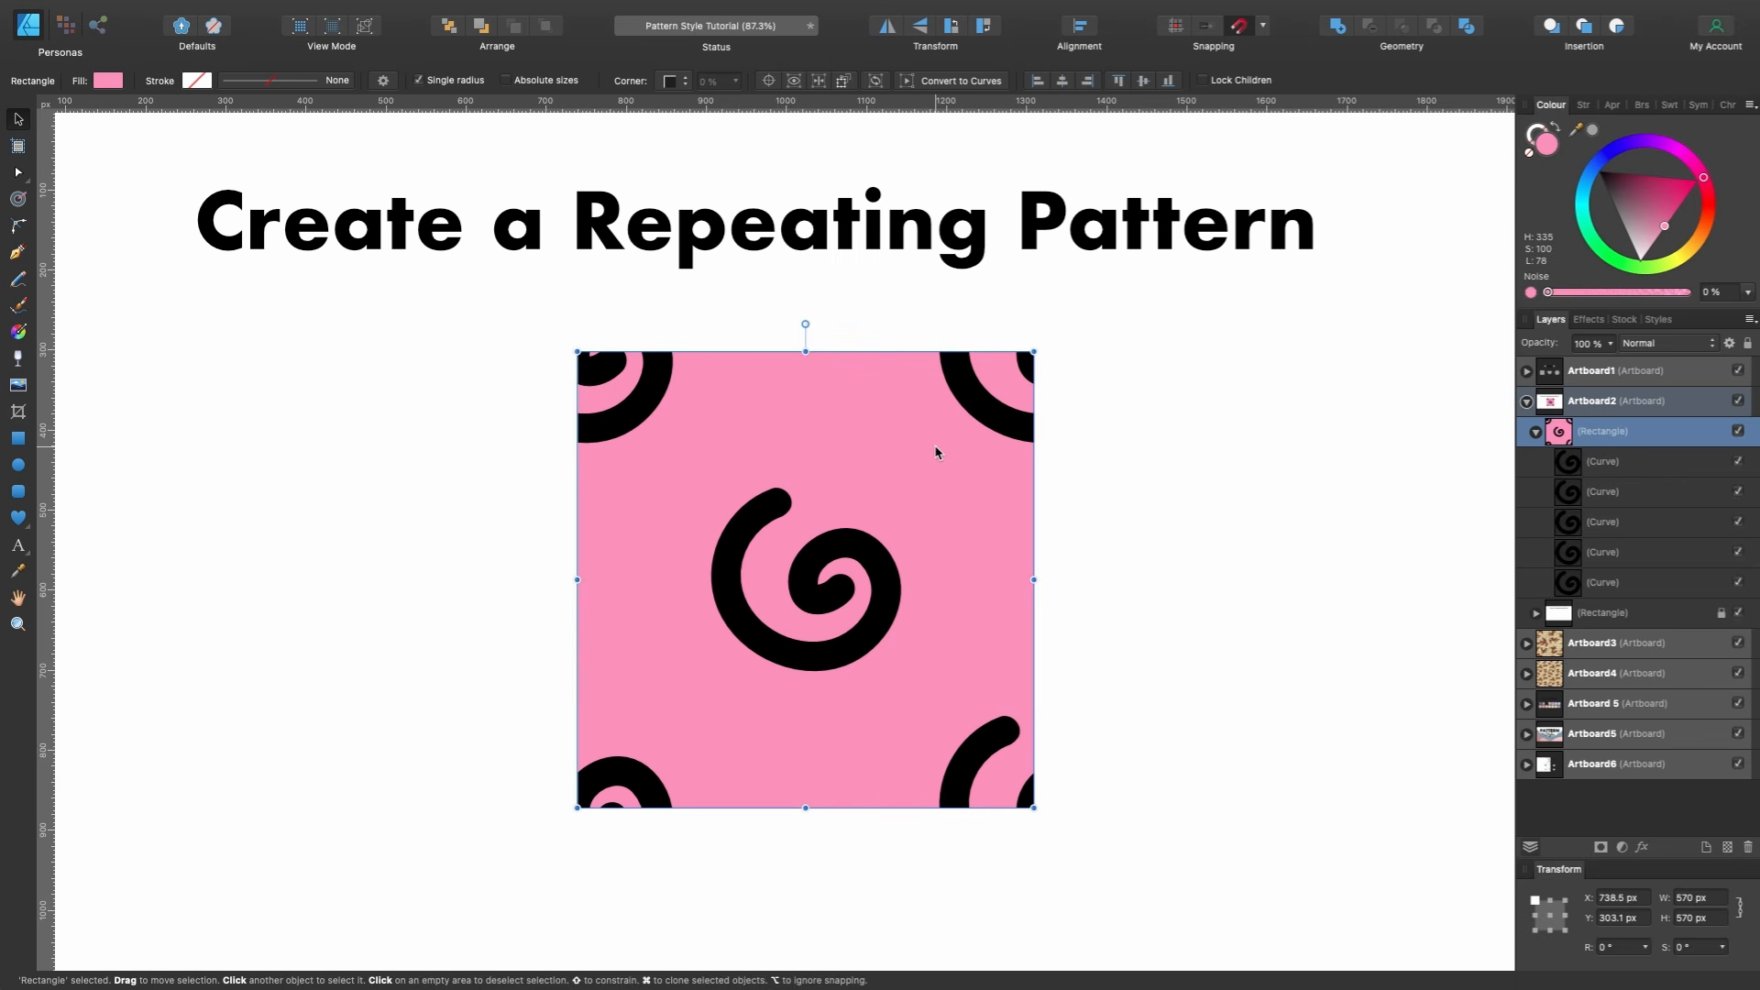
# Move the clipped pink tile to the artboard's left half and place a duplicate beside it on the right.
pyautogui.moveTo(637, 429); pyautogui.dragTo(174, 428)
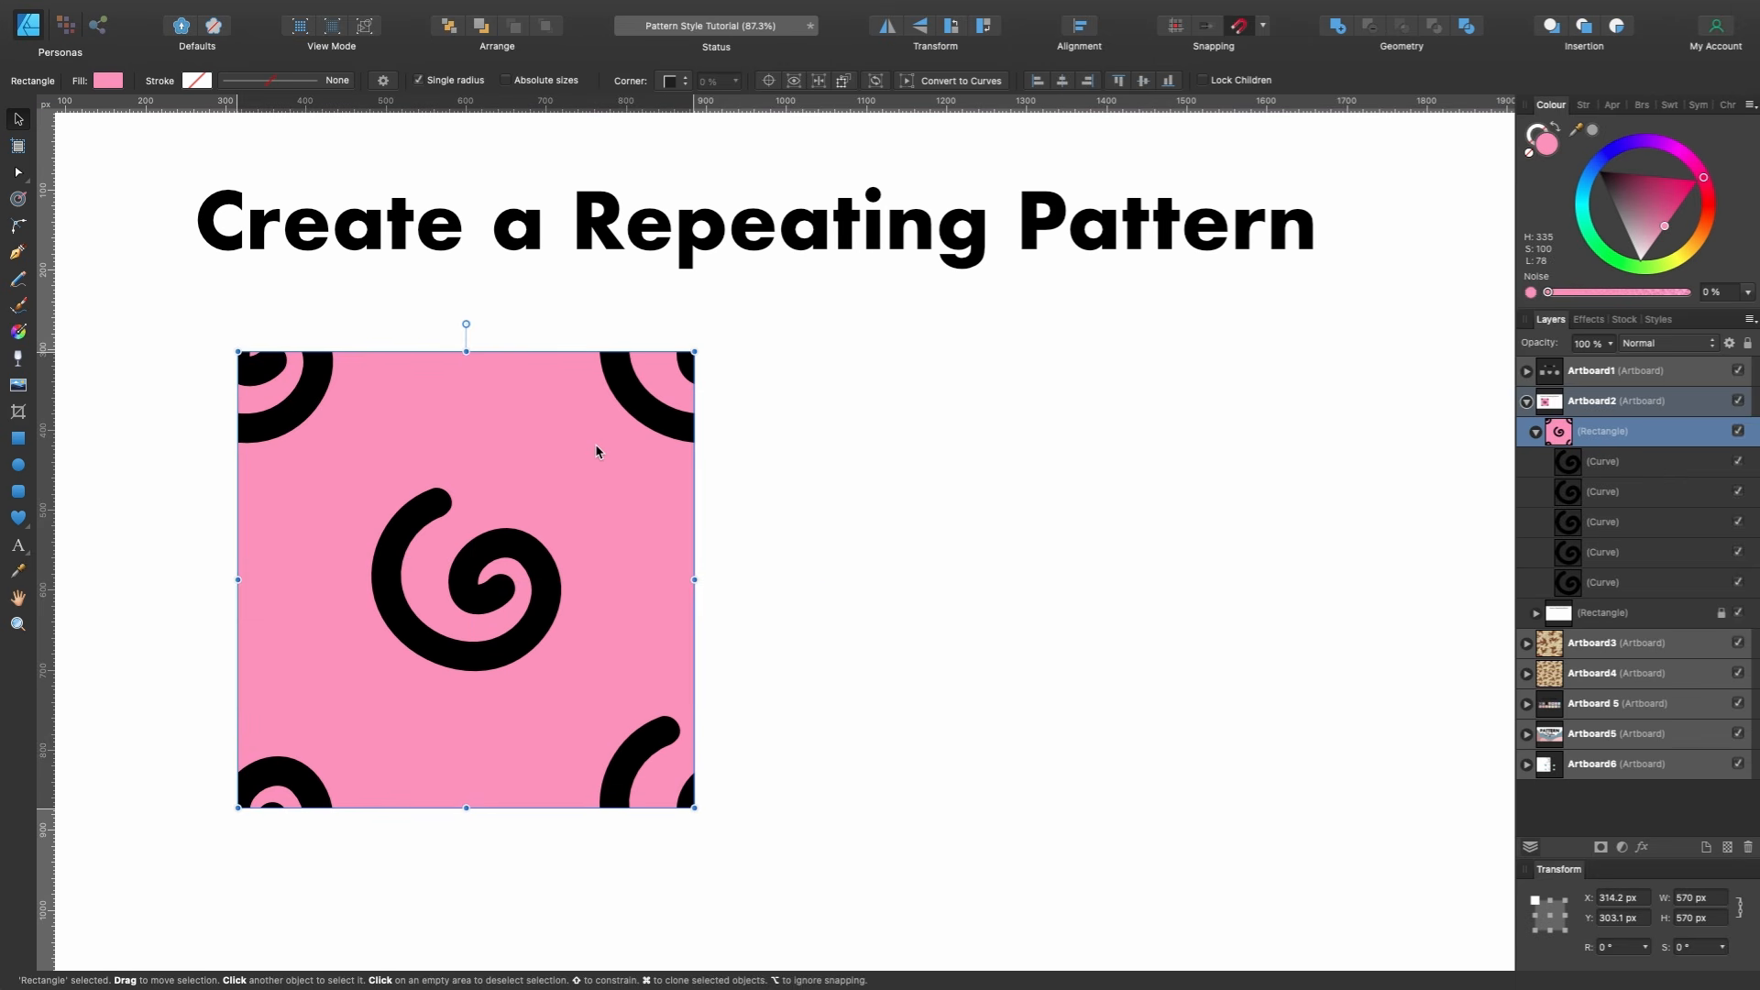
pyautogui.press('super+j')
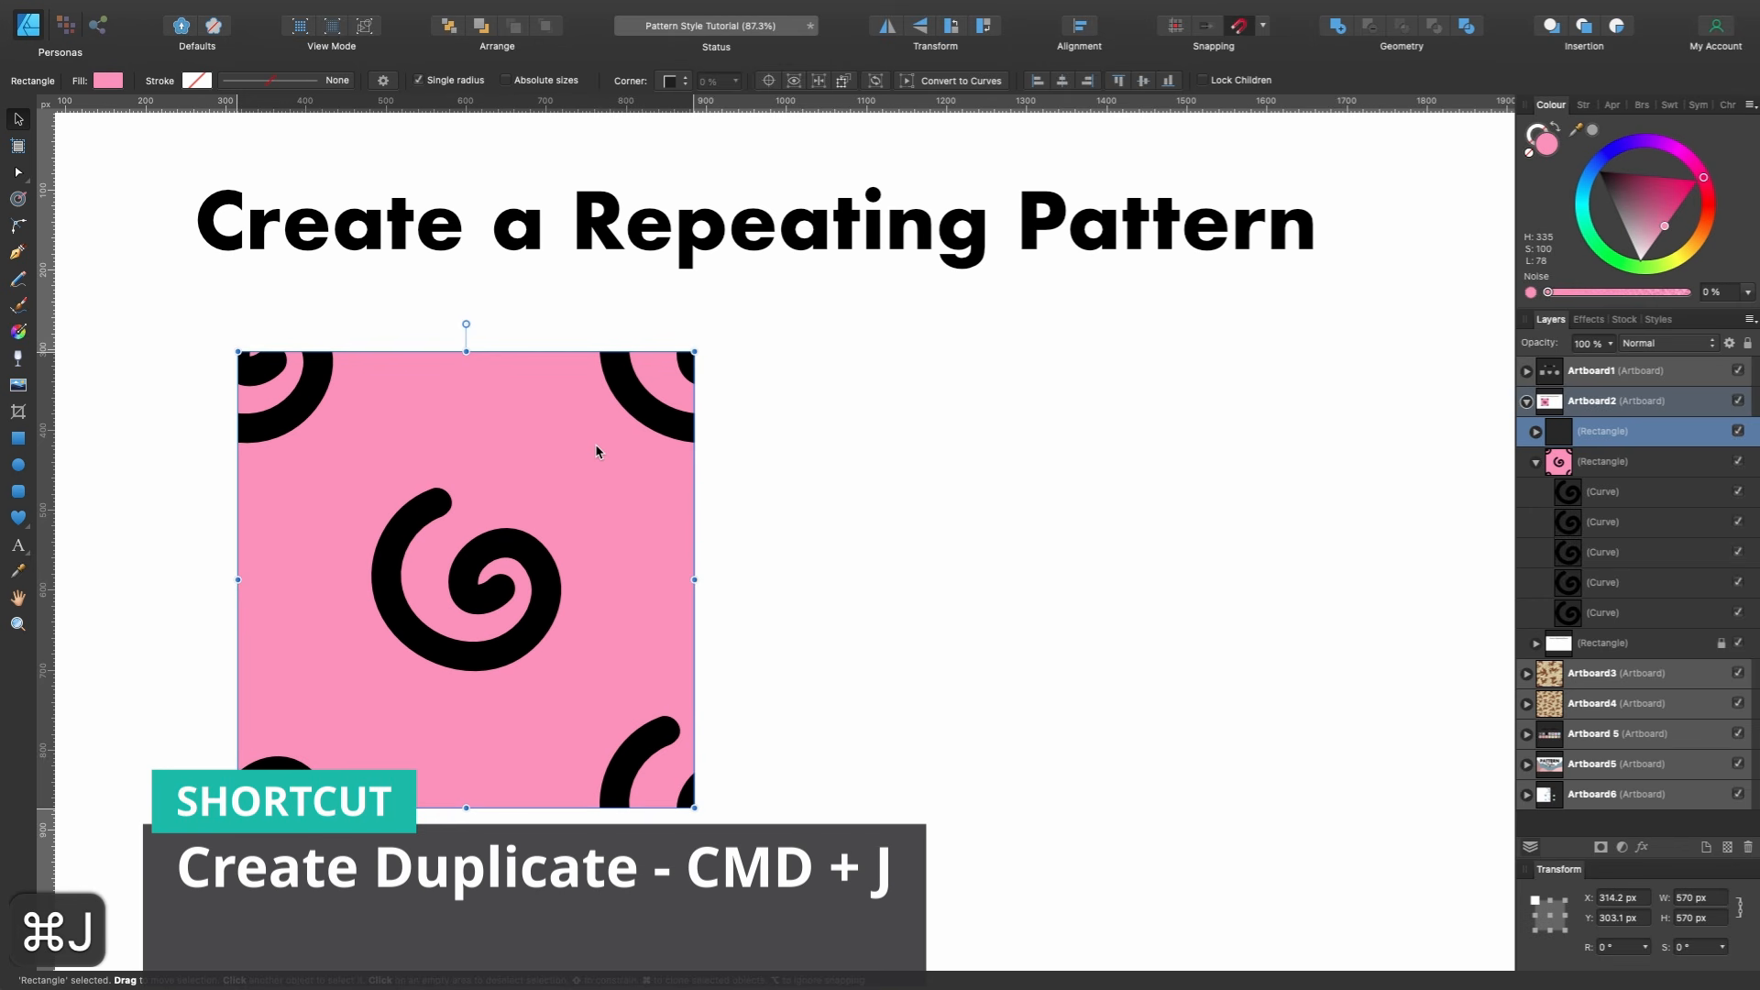
pyautogui.moveTo(596, 447); pyautogui.dragTo(1243, 504)
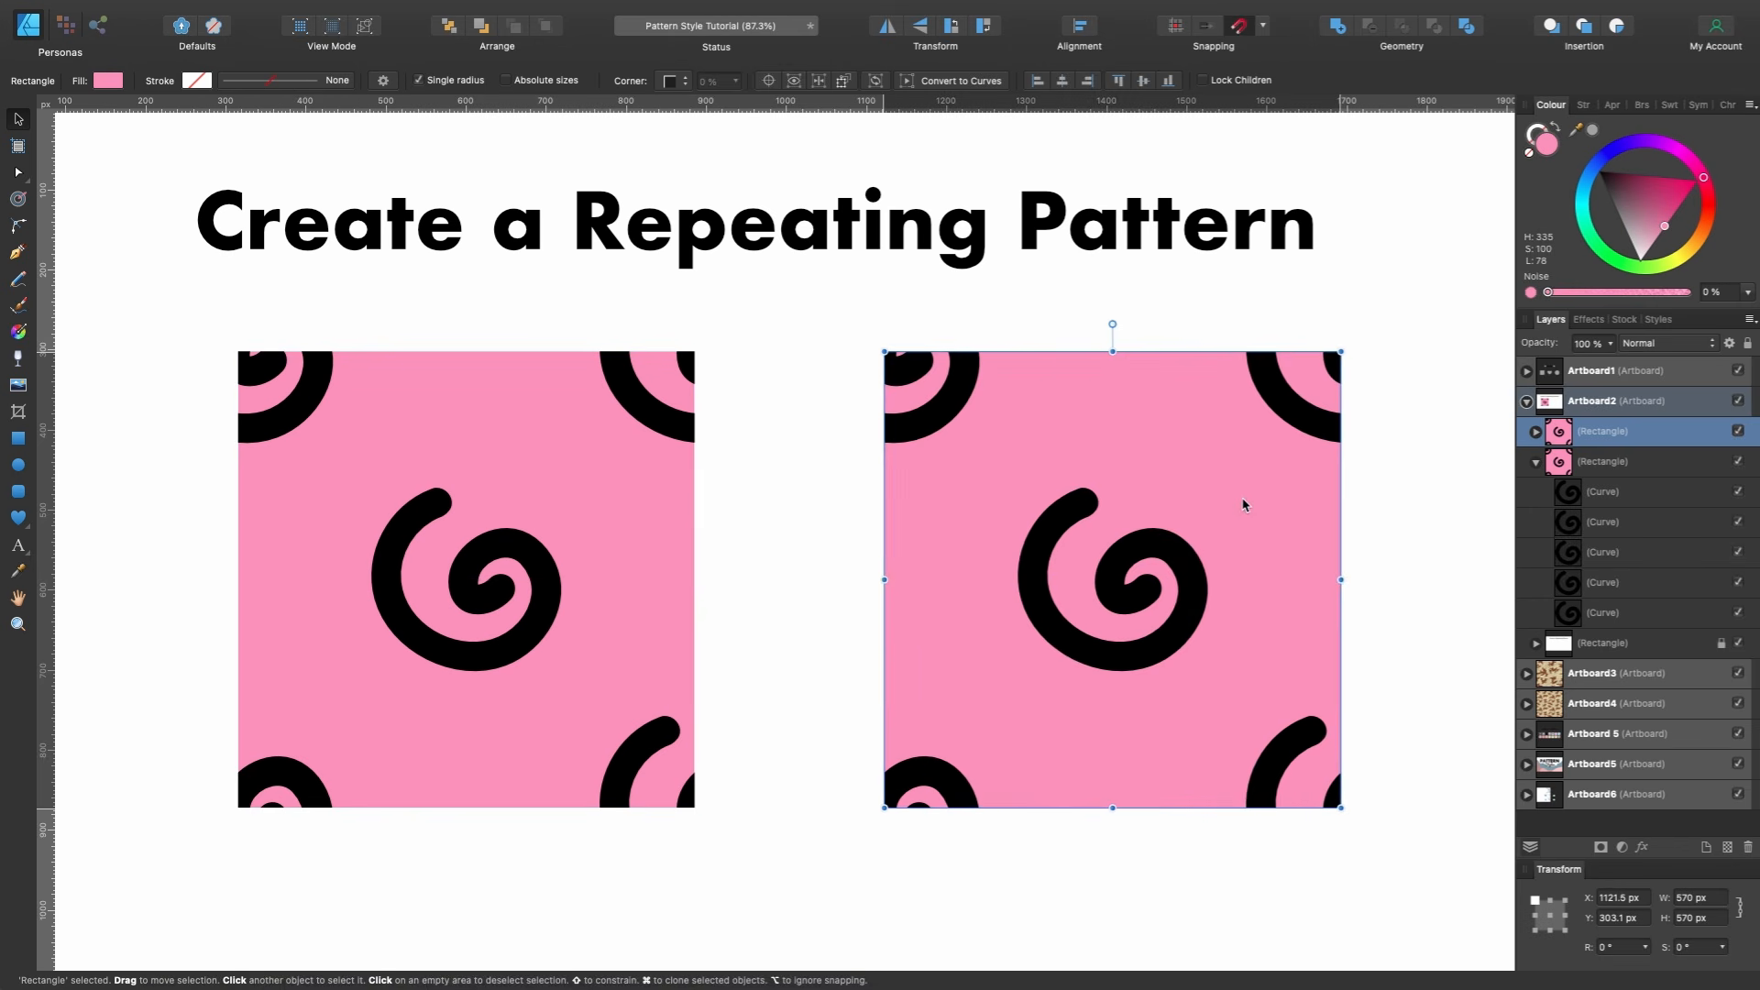
# Remove the pink fill from the right-hand copy of the pattern tile.
pyautogui.click(684, 496)
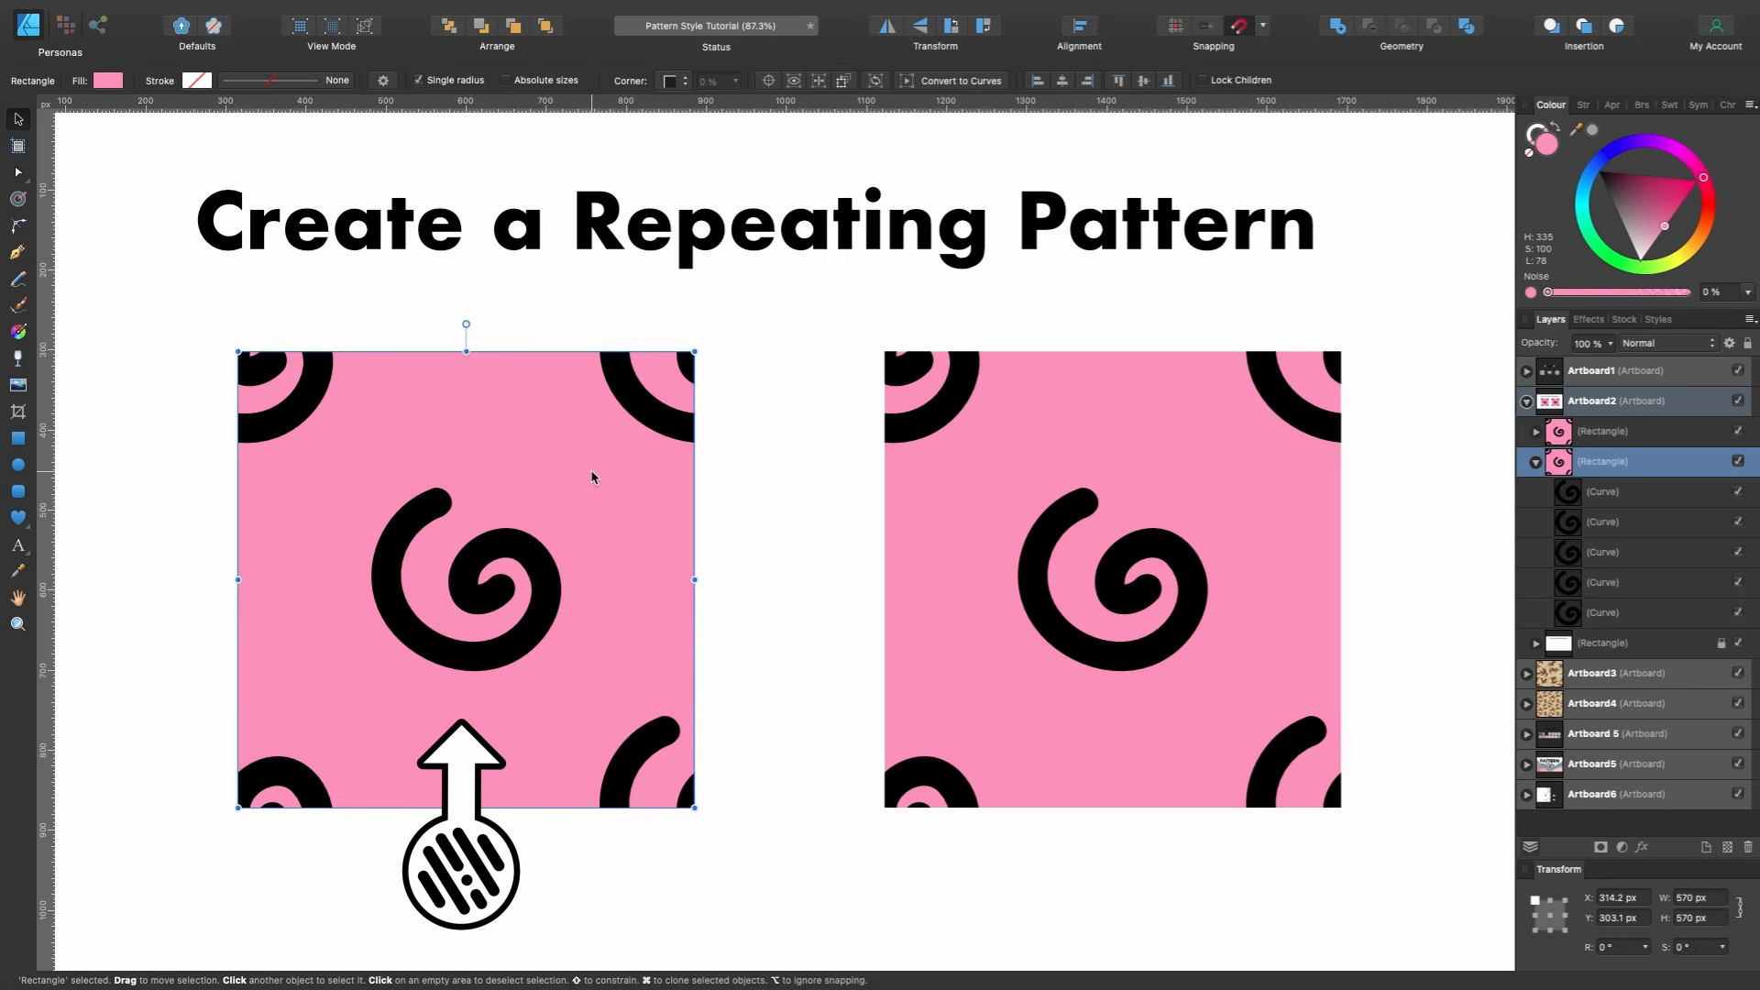
pyautogui.click(899, 491)
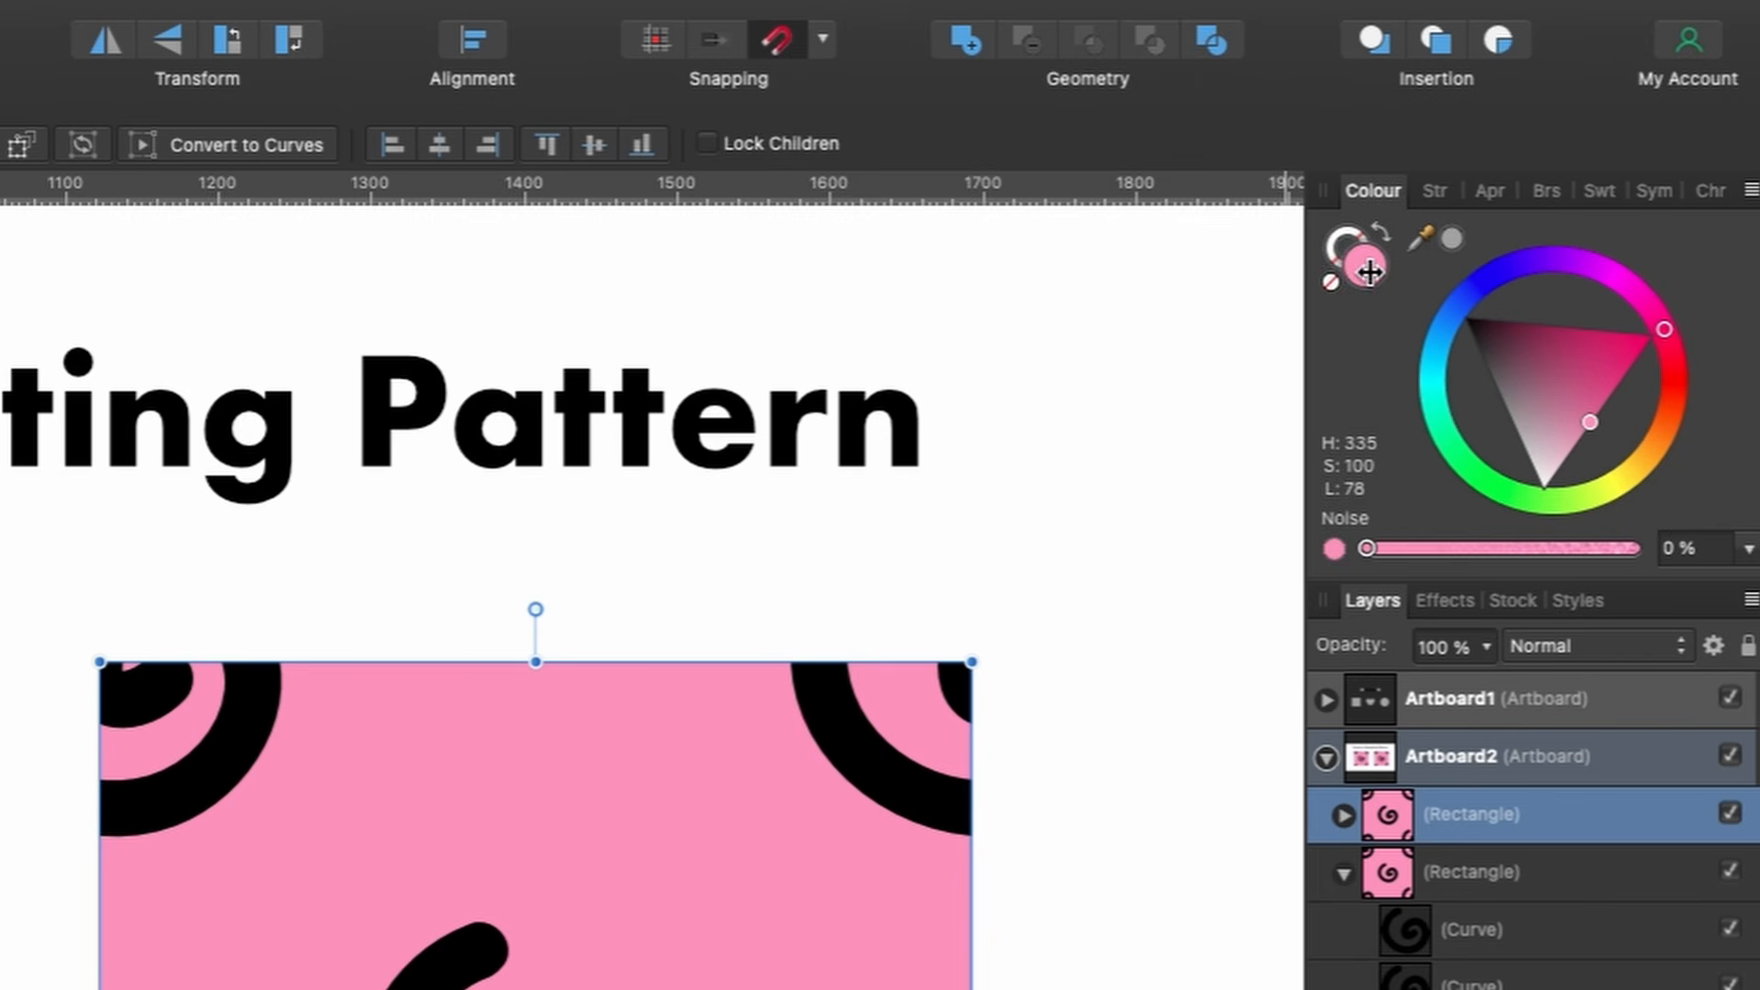
pyautogui.click(1331, 282)
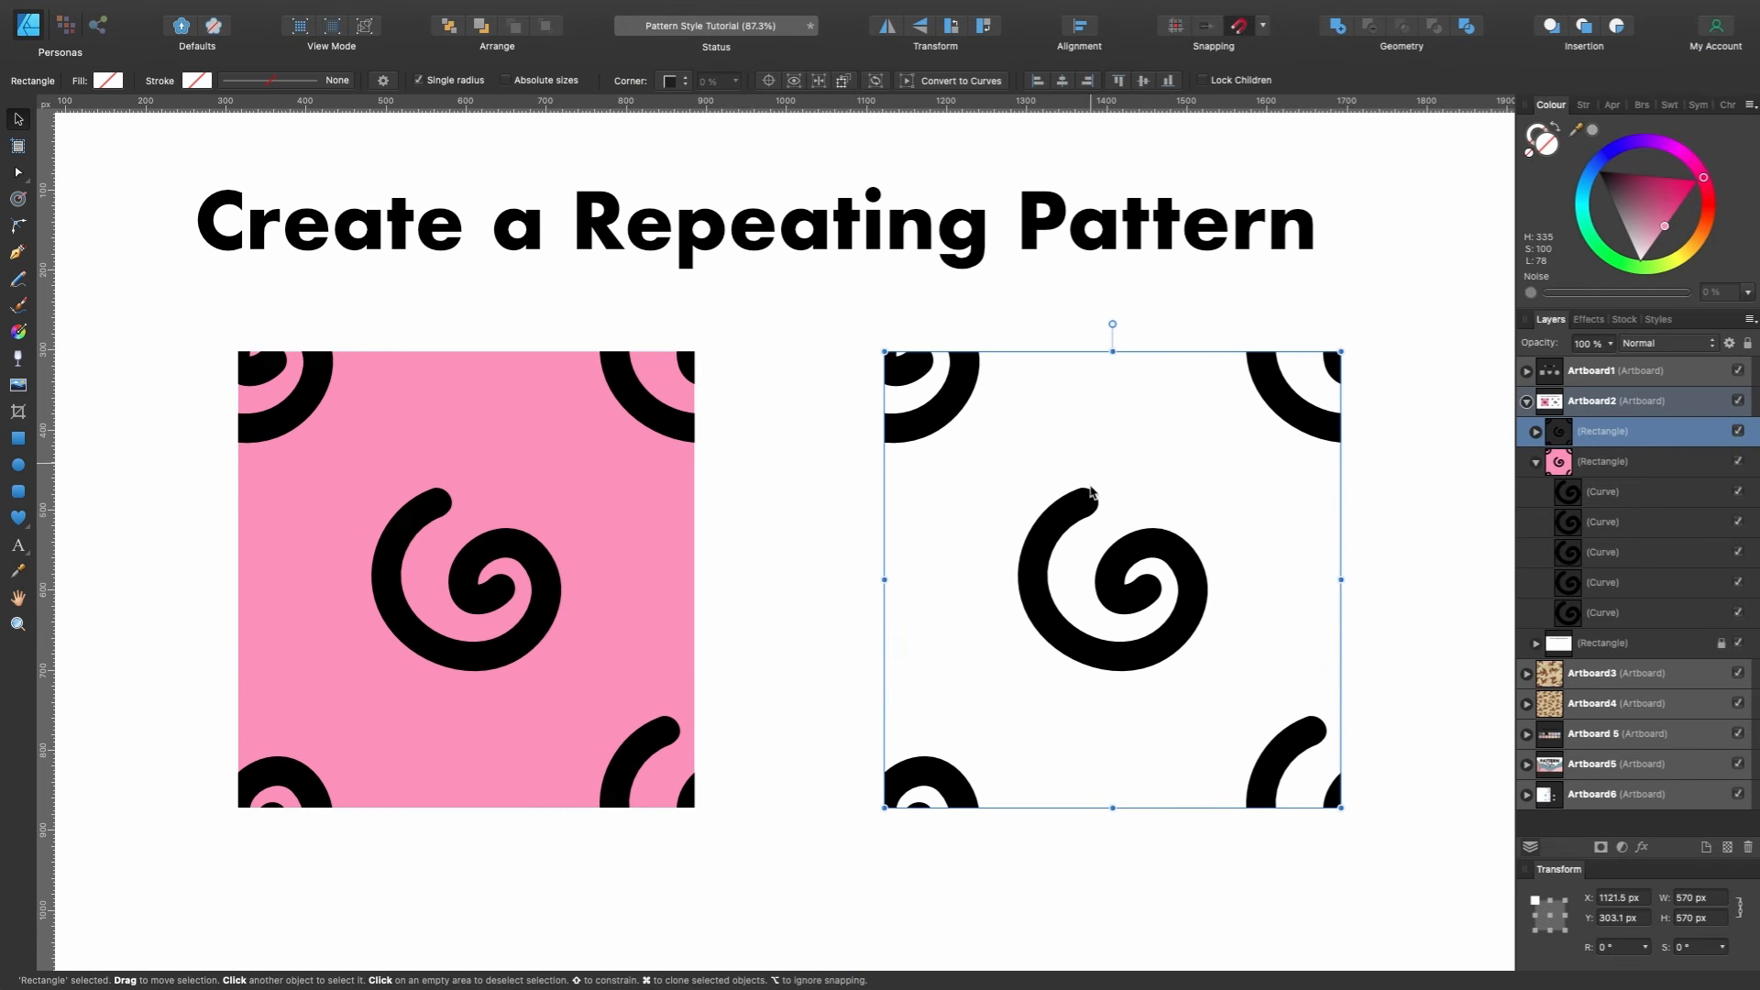
# Set up a JPEG export of the pink spiral tile with the export area limited to Selection Only.
pyautogui.click(598, 509)
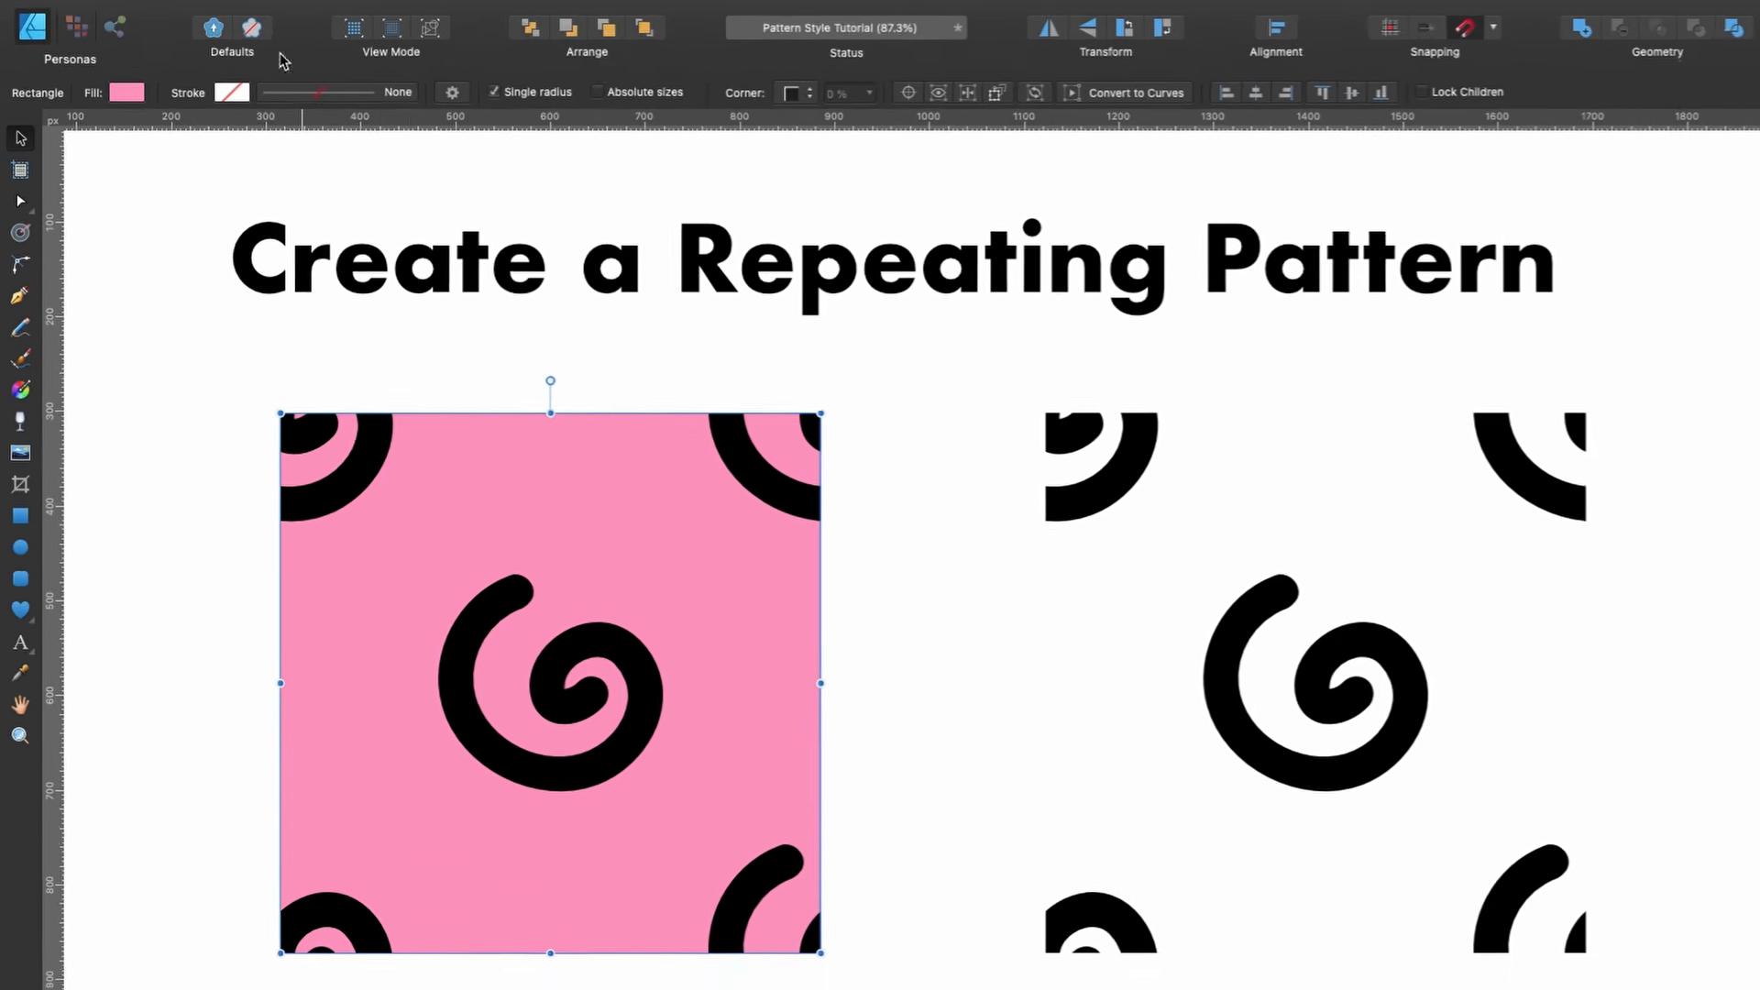
pyautogui.click(188, 12)
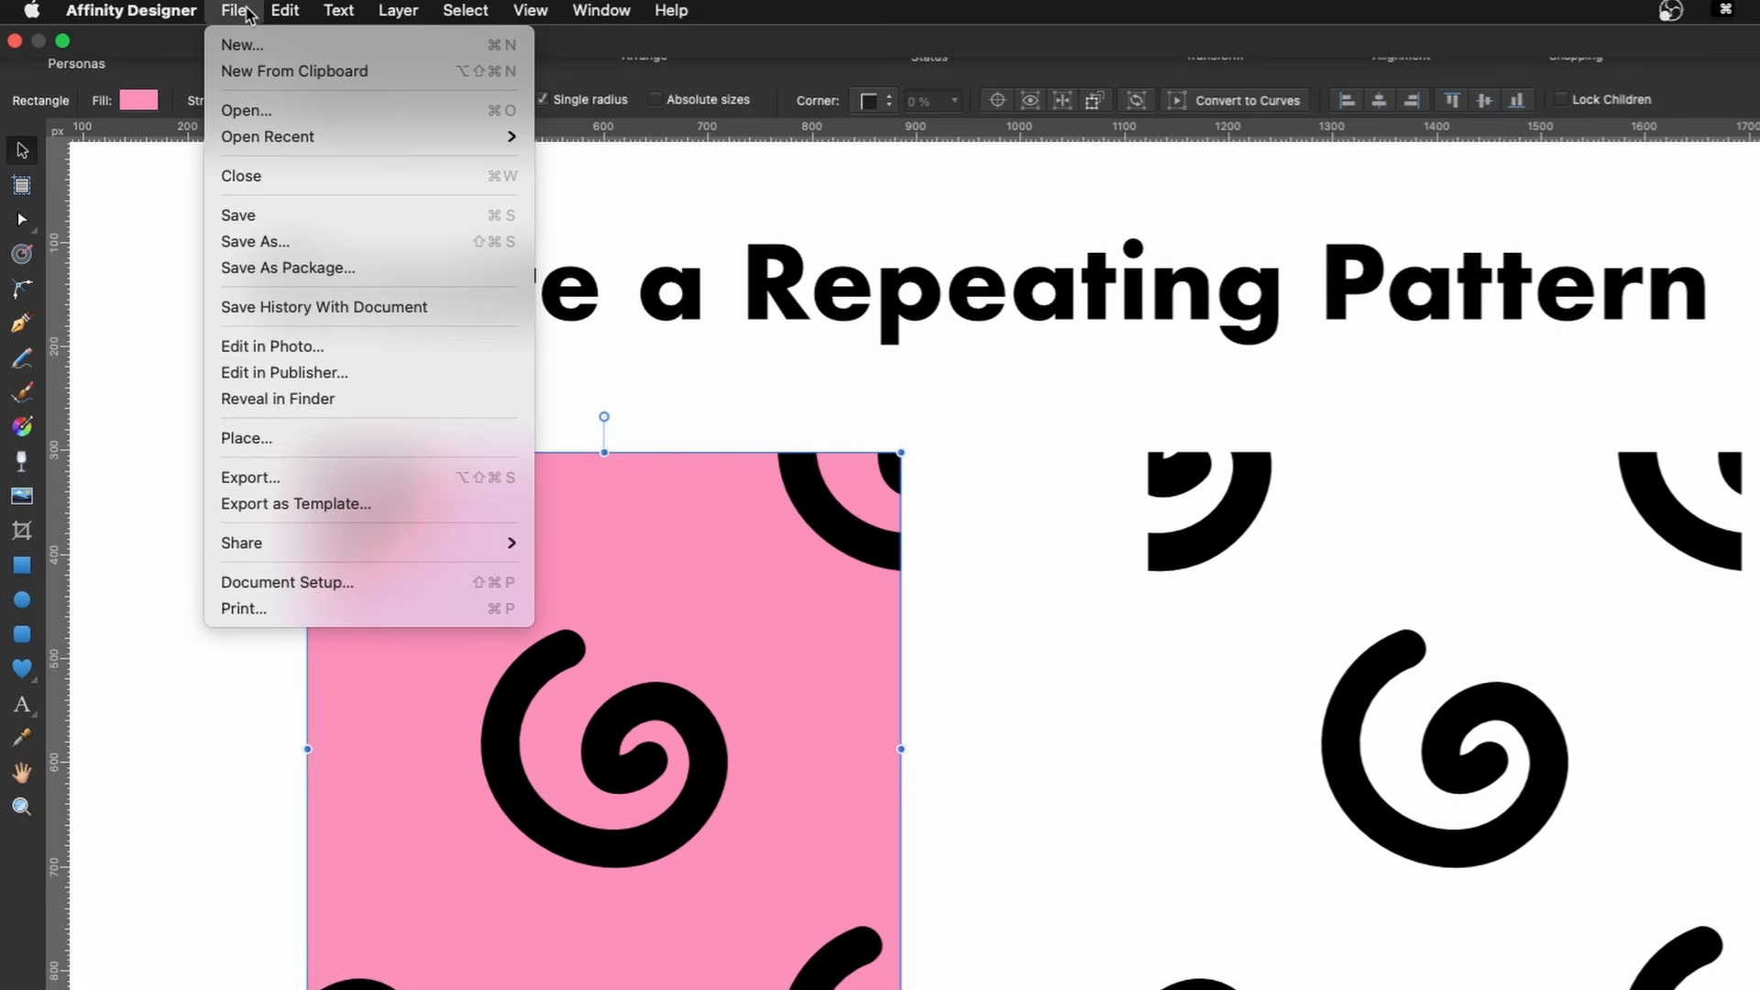
pyautogui.click(308, 477)
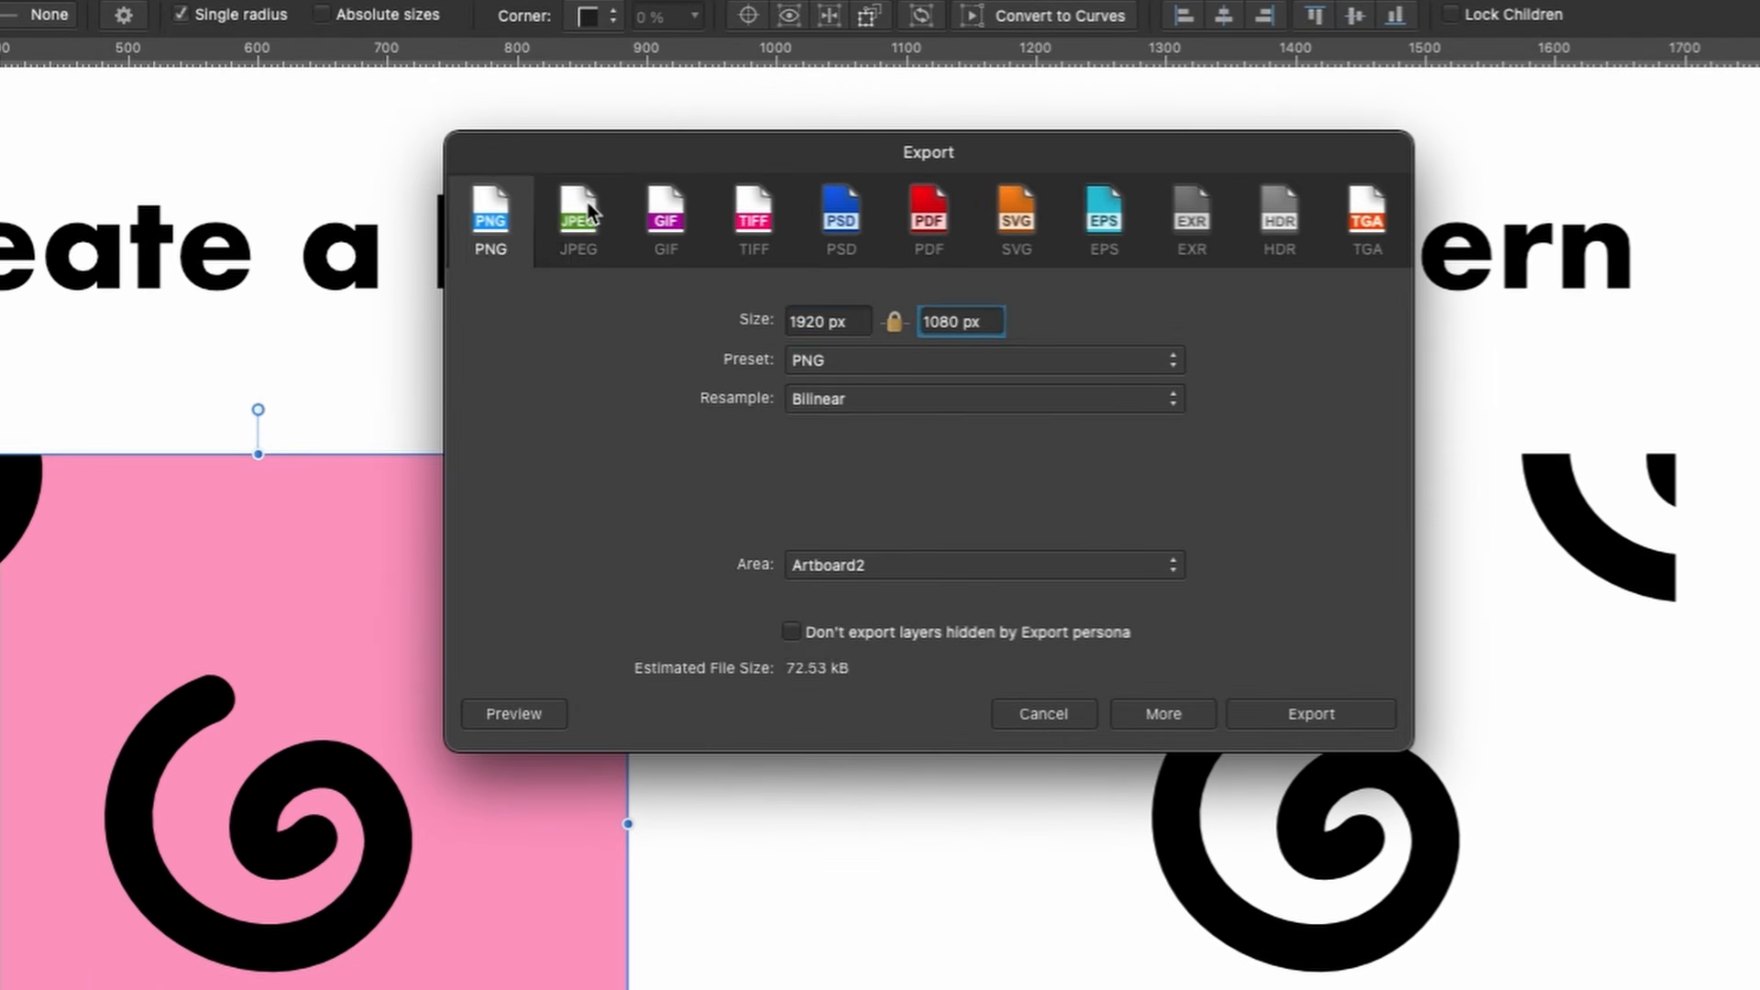
pyautogui.click(871, 254)
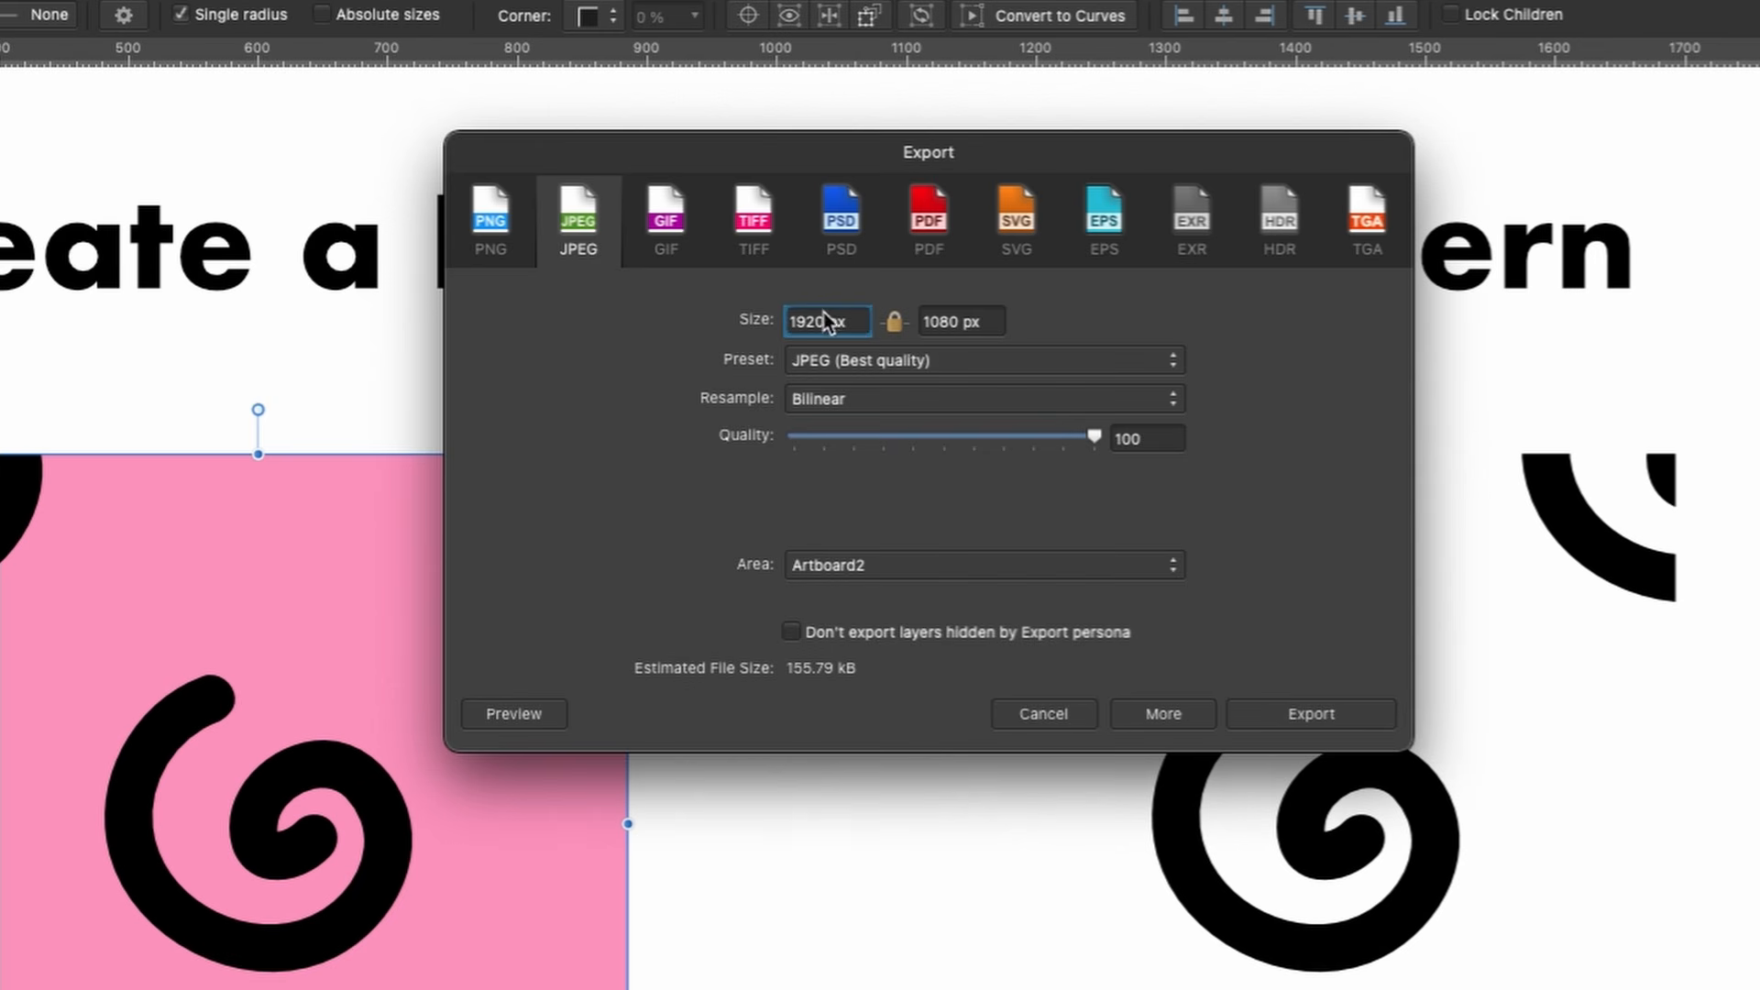
pyautogui.click(873, 553)
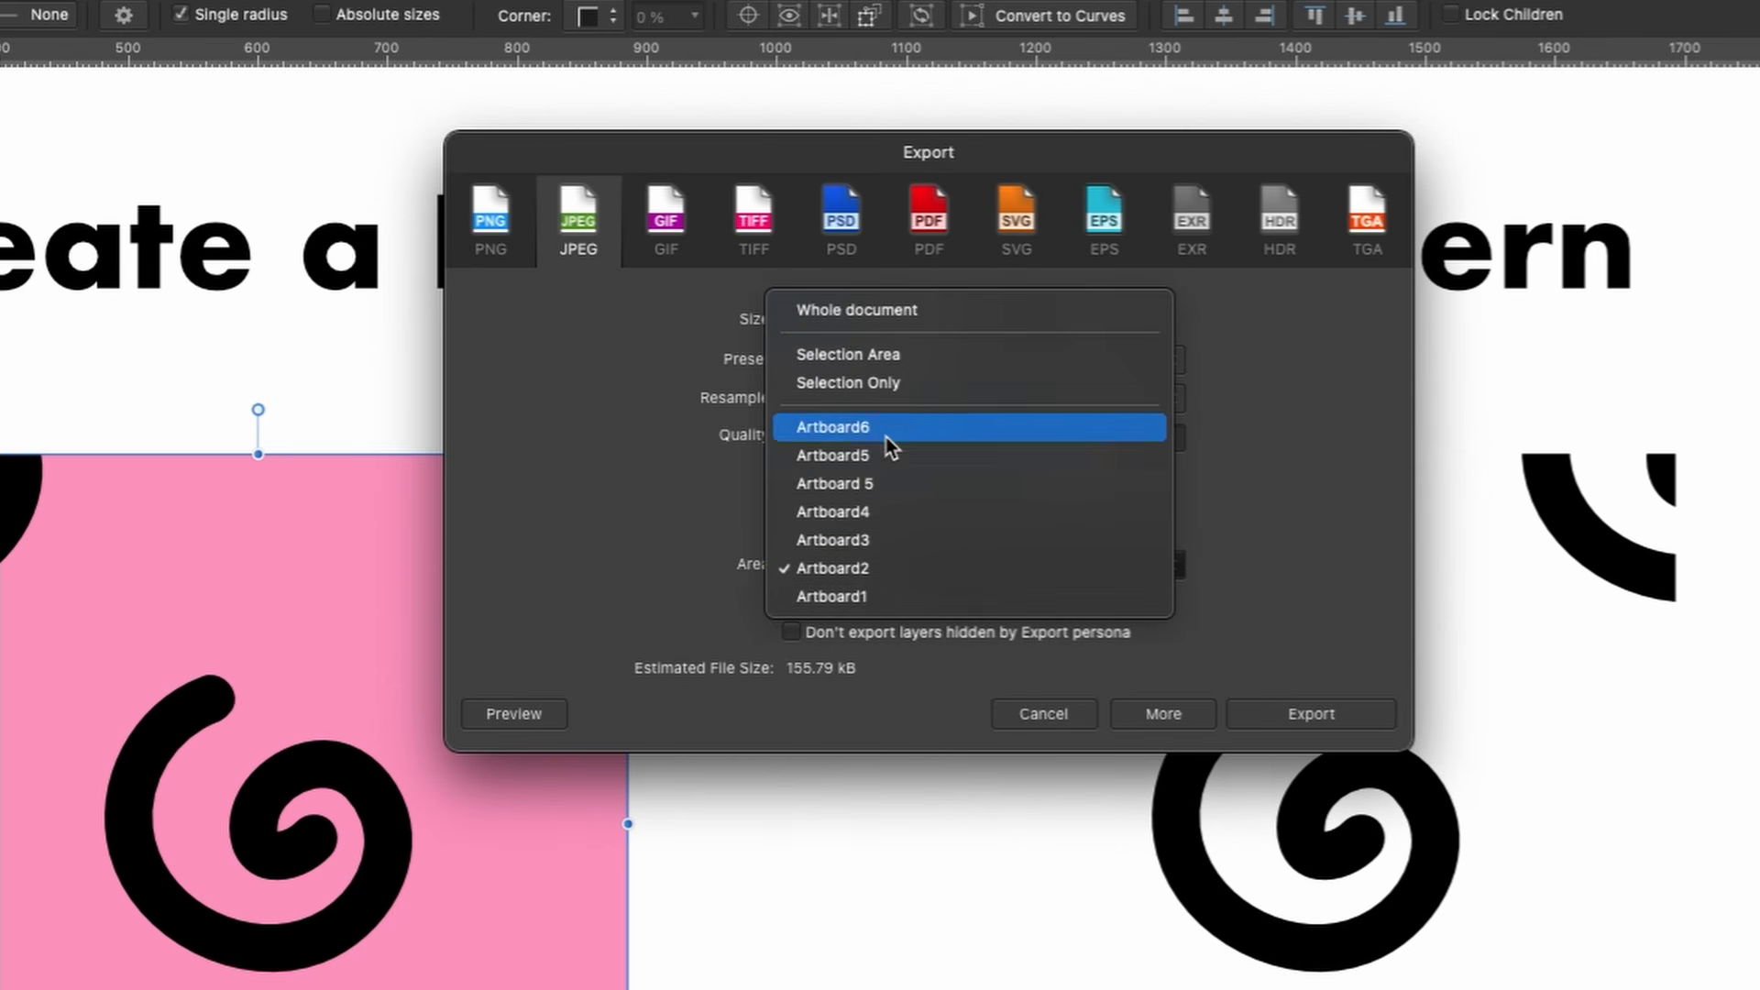
pyautogui.click(882, 391)
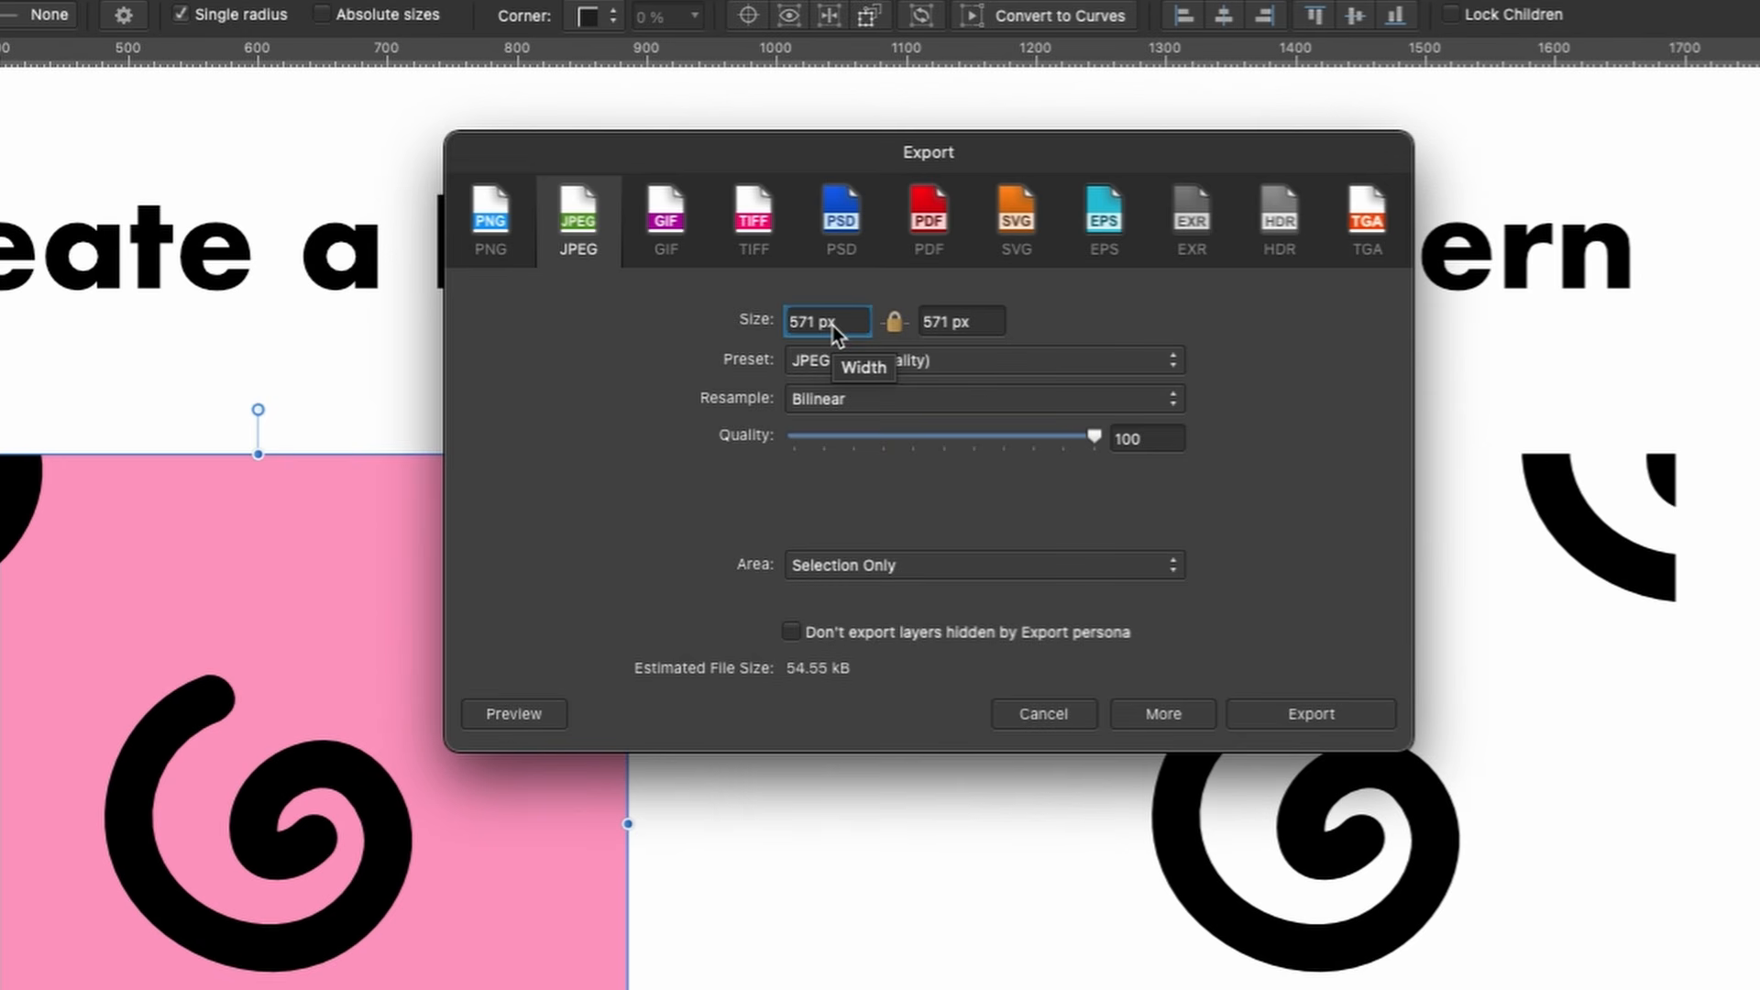
pyautogui.click(788, 633)
# Export the pink tile to the Desktop under the file name Jpeg.
pyautogui.click(1295, 718)
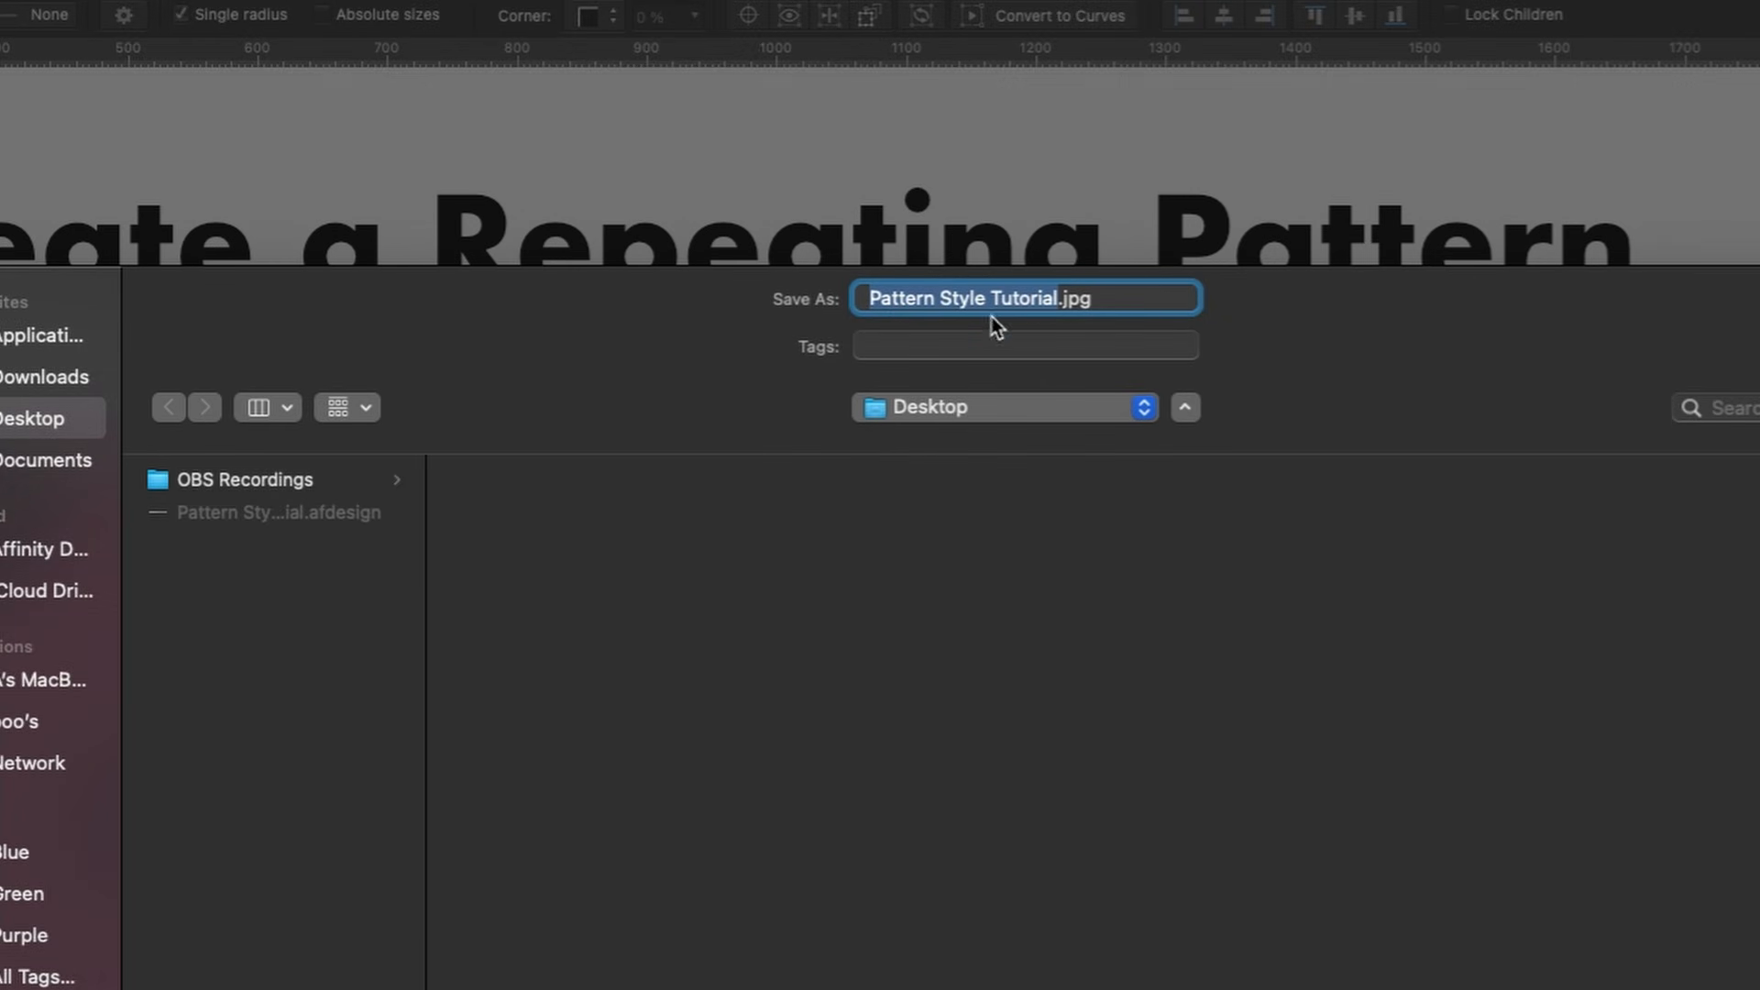
pyautogui.click(1043, 298)
pyautogui.moveTo(1044, 297); pyautogui.dragTo(830, 305)
pyautogui.press('BackSpace')
pyautogui.write('Jpeg')
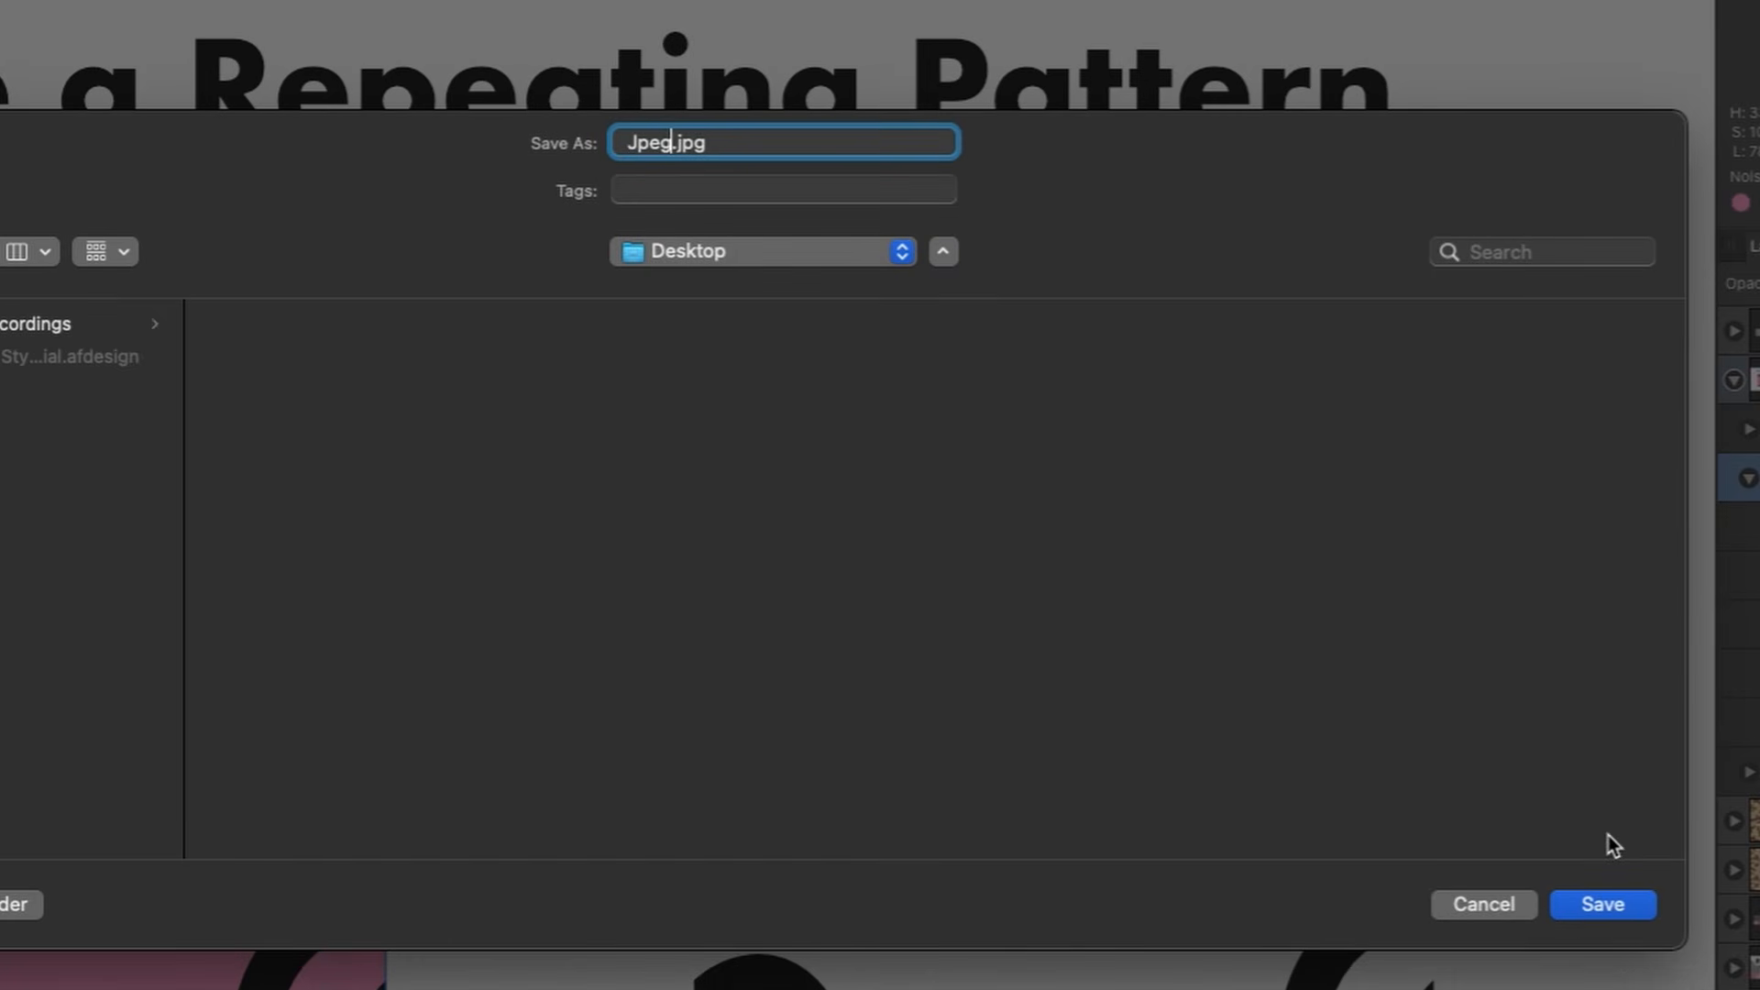
pyautogui.click(1595, 897)
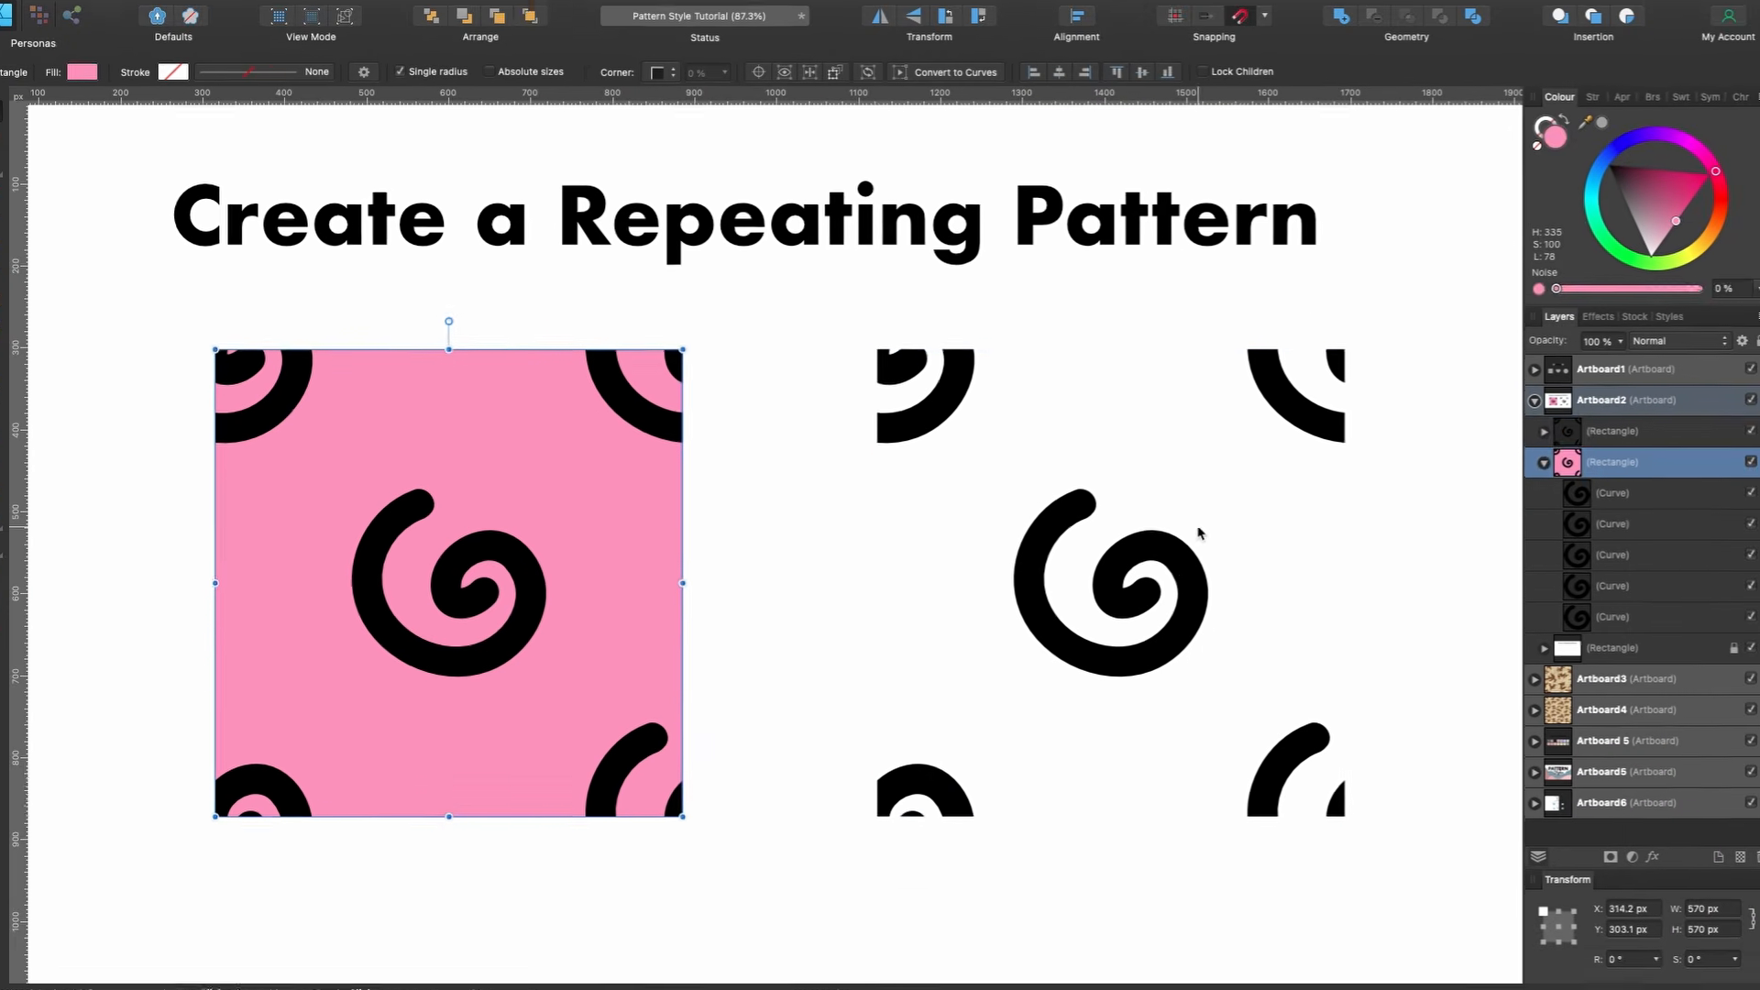
# Set up a PNG export of the spiral tile without background, using Selection Only as the area.
pyautogui.click(1141, 581)
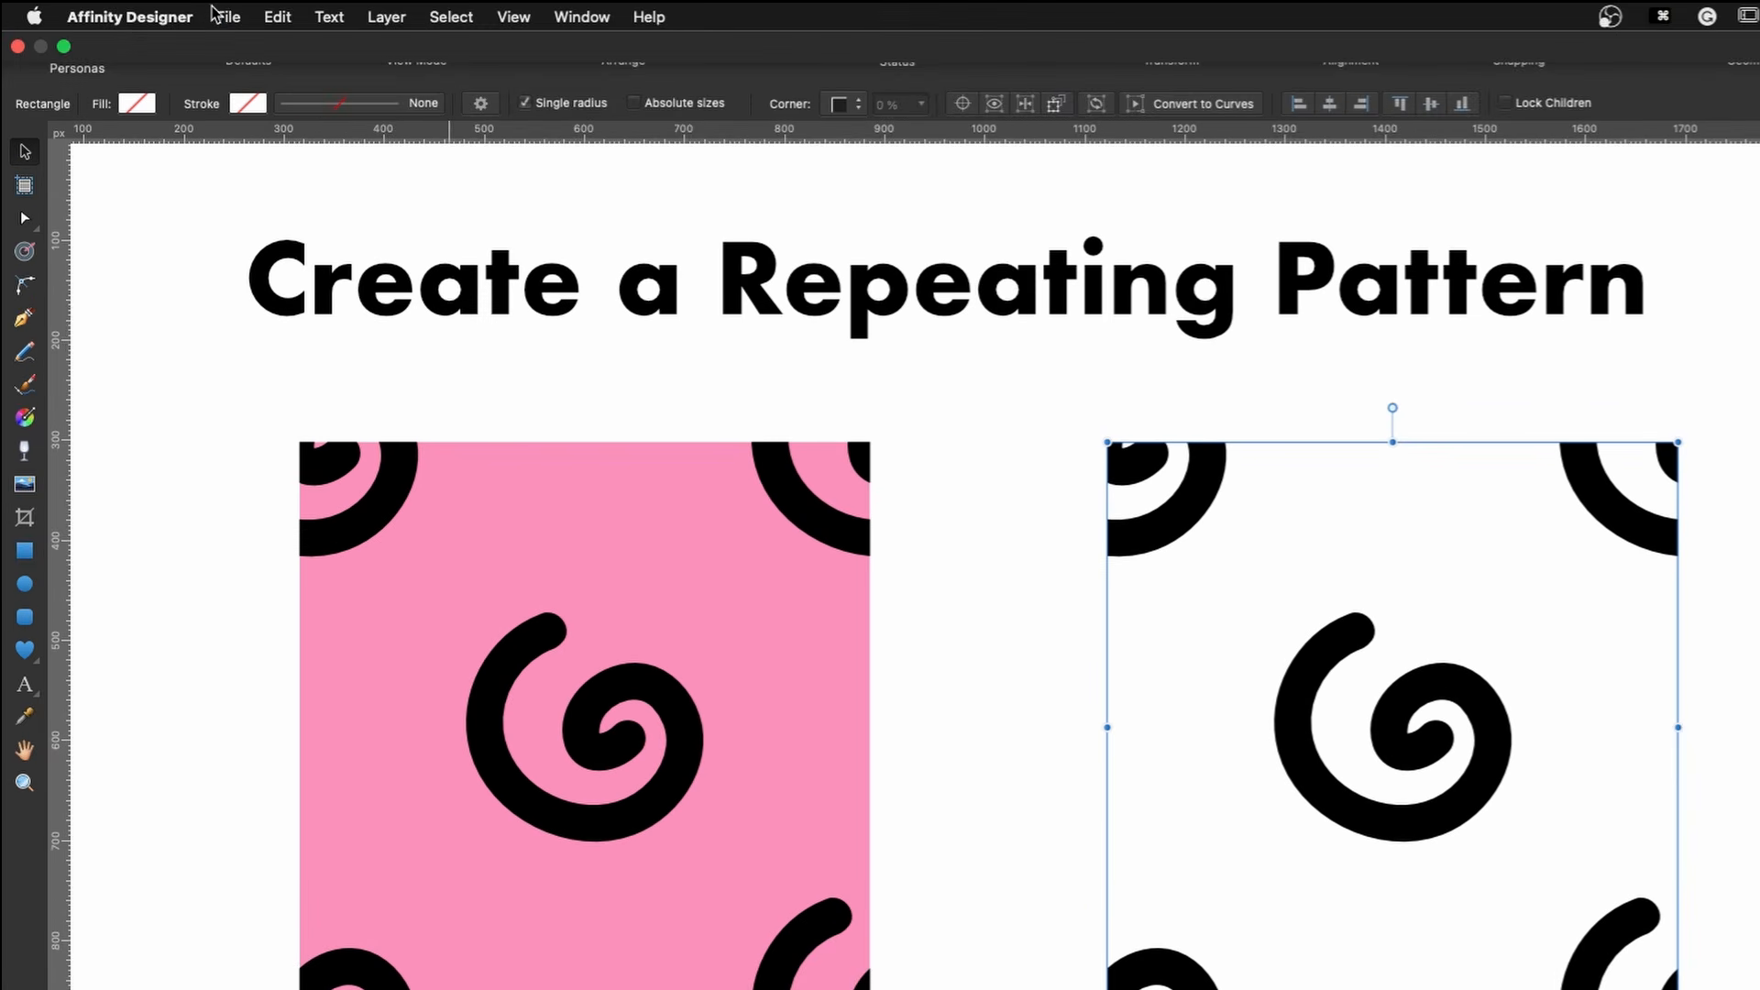
pyautogui.click(222, 17)
pyautogui.click(330, 463)
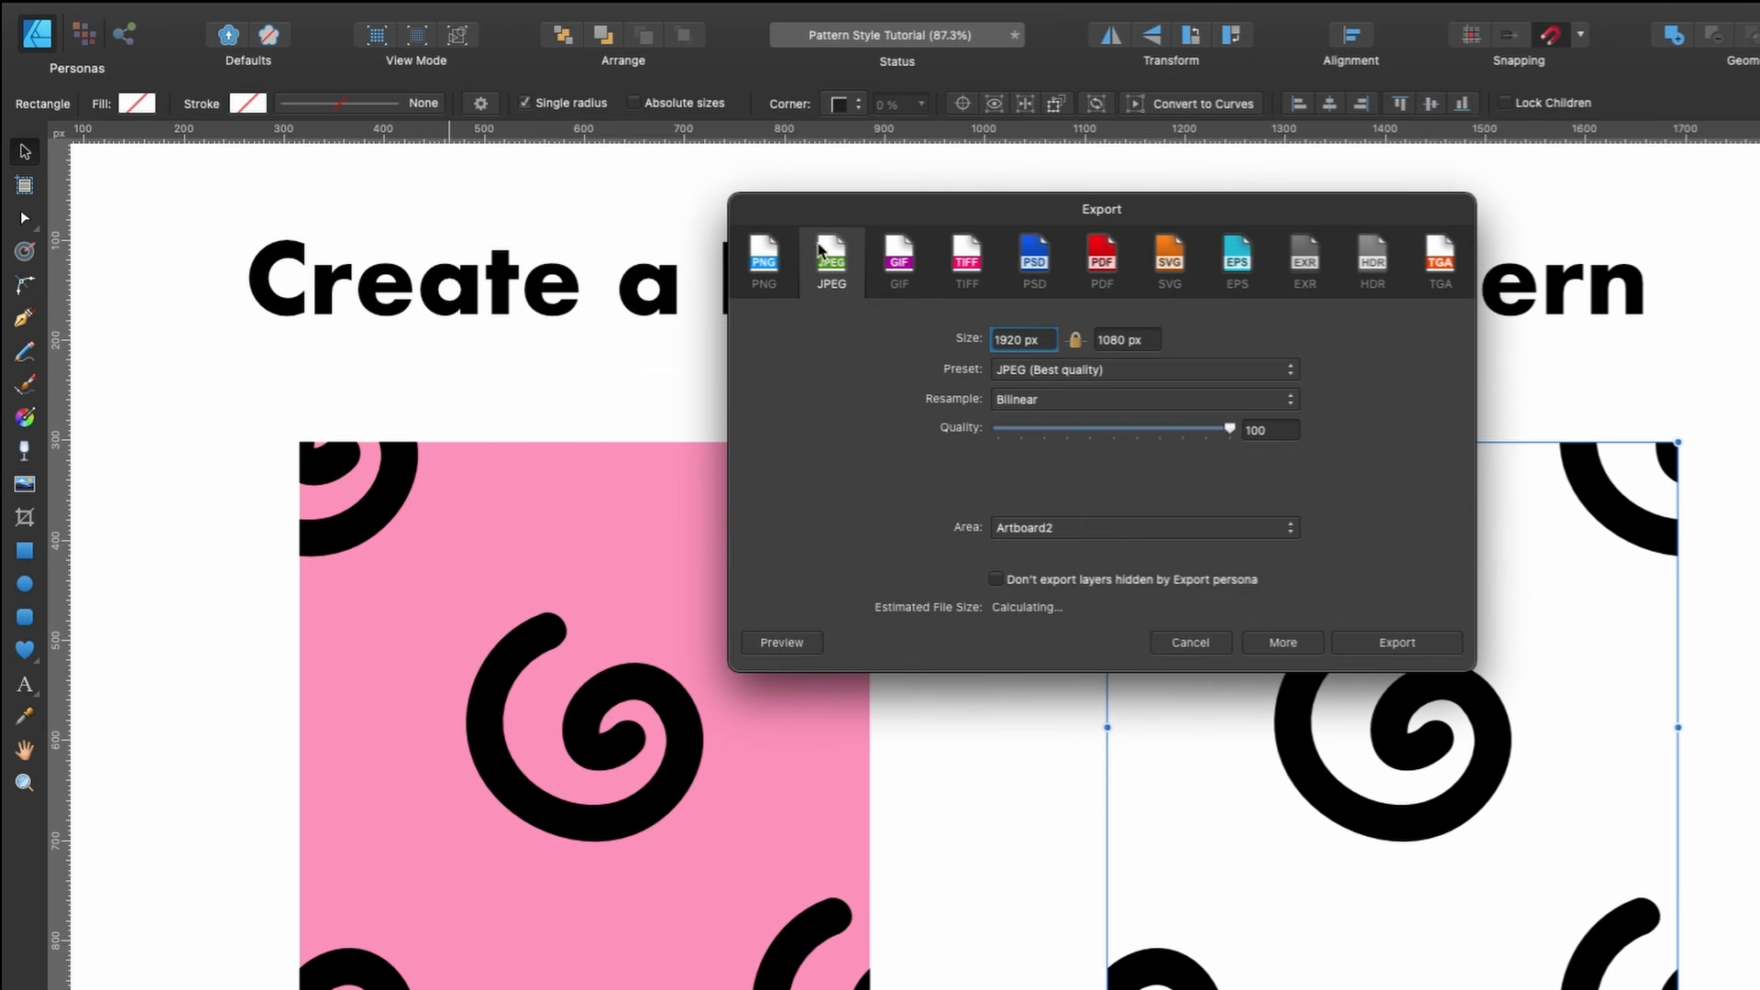
pyautogui.click(767, 260)
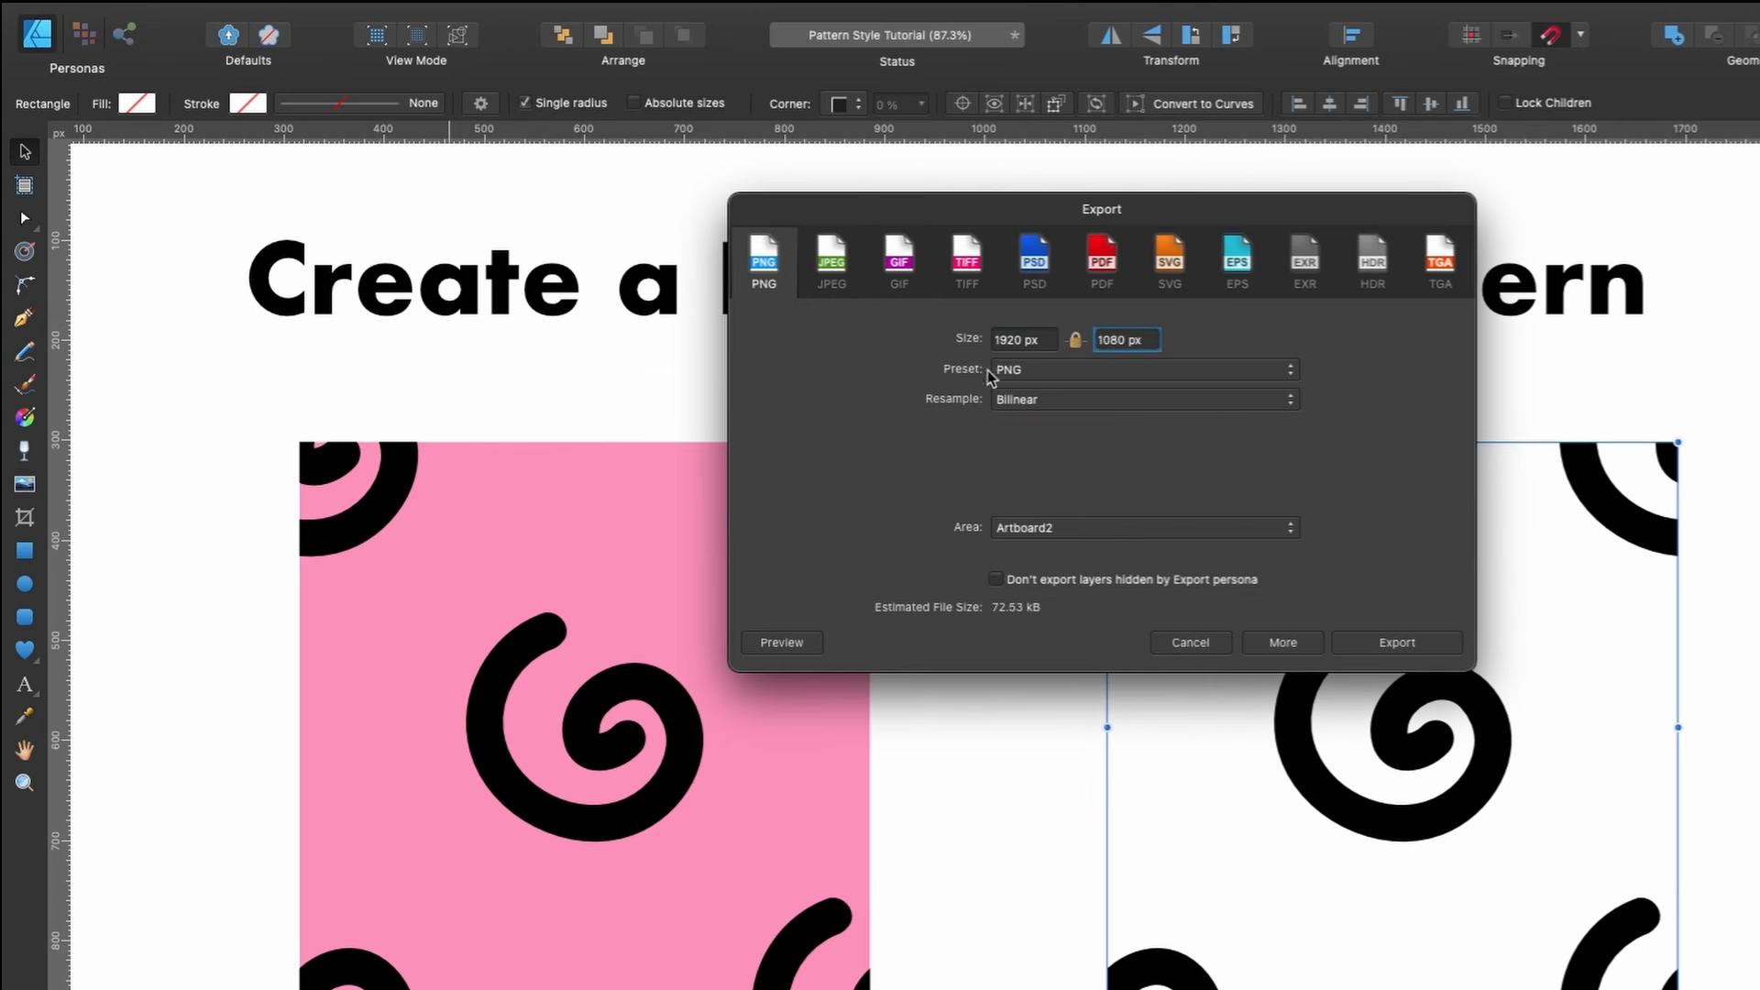
pyautogui.click(1182, 539)
pyautogui.click(1172, 394)
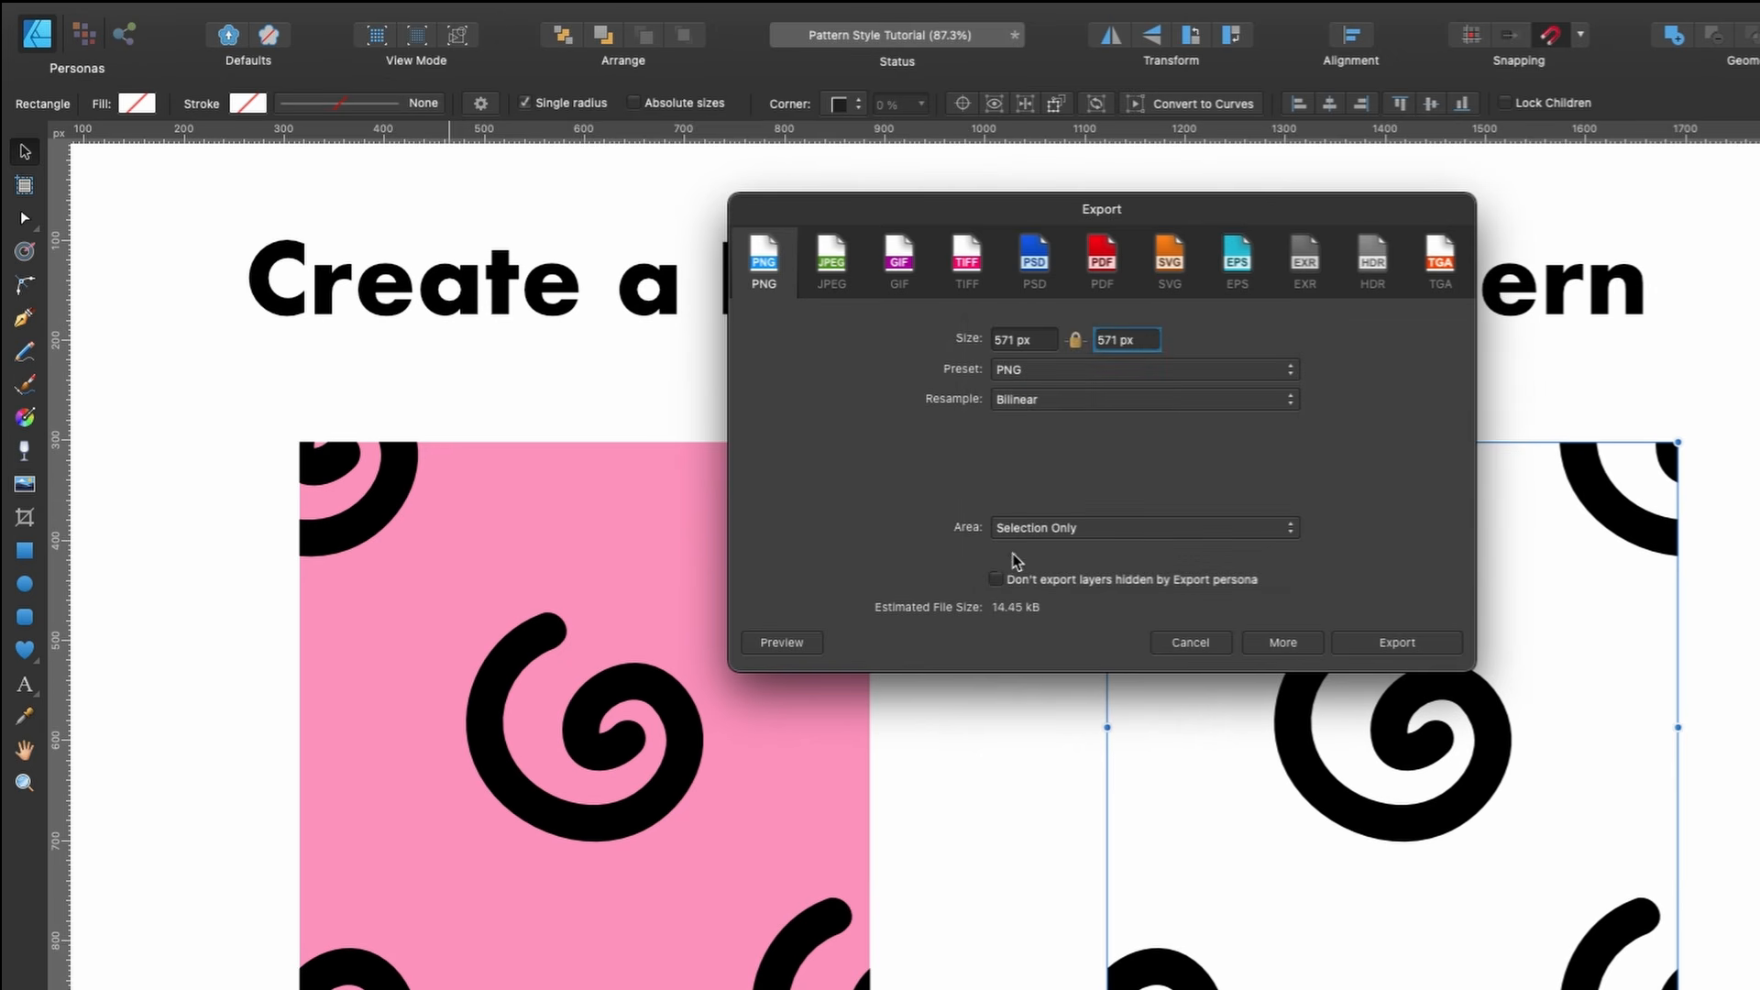
pyautogui.click(997, 580)
# Export the background-free tile to the Desktop under the file name PNG.
pyautogui.click(1410, 647)
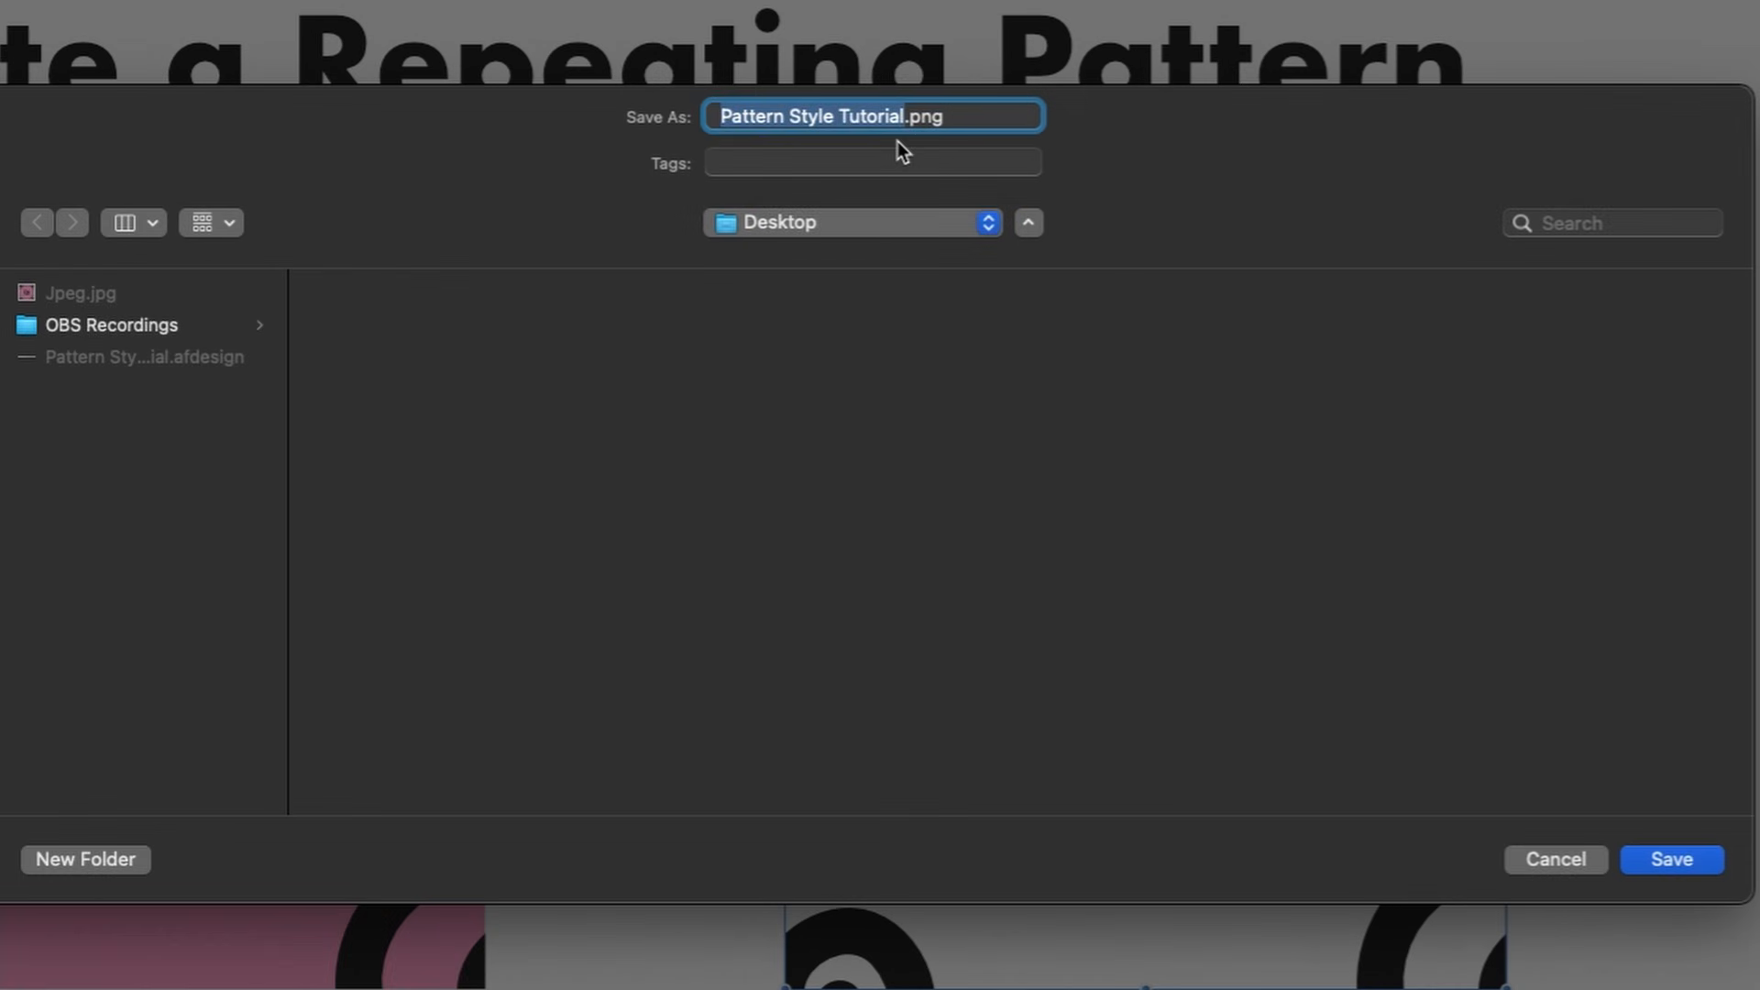
pyautogui.write('PNG')
pyautogui.click(1664, 861)
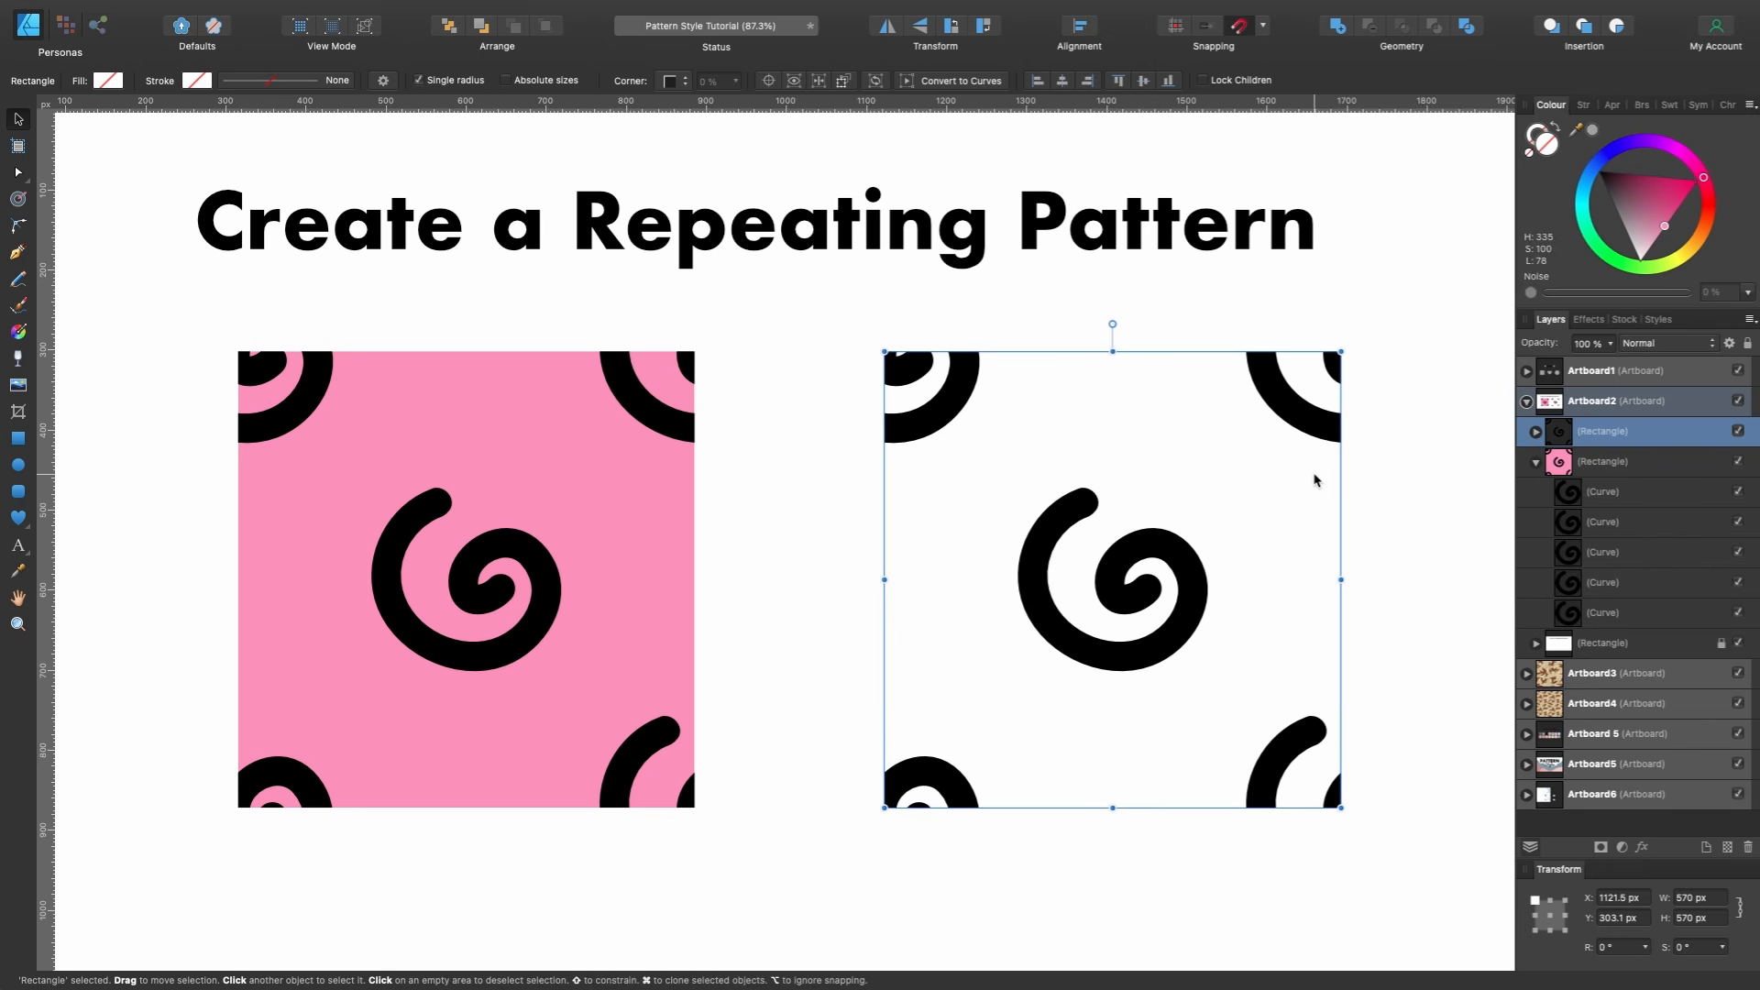
# Scale both pattern tiles down together to about 177 px overall width and place them in front of the title text.
pyautogui.keyDown('shift'); pyautogui.click(652, 504); pyautogui.keyUp('shift')
pyautogui.scroll(-5, 1167, 616)
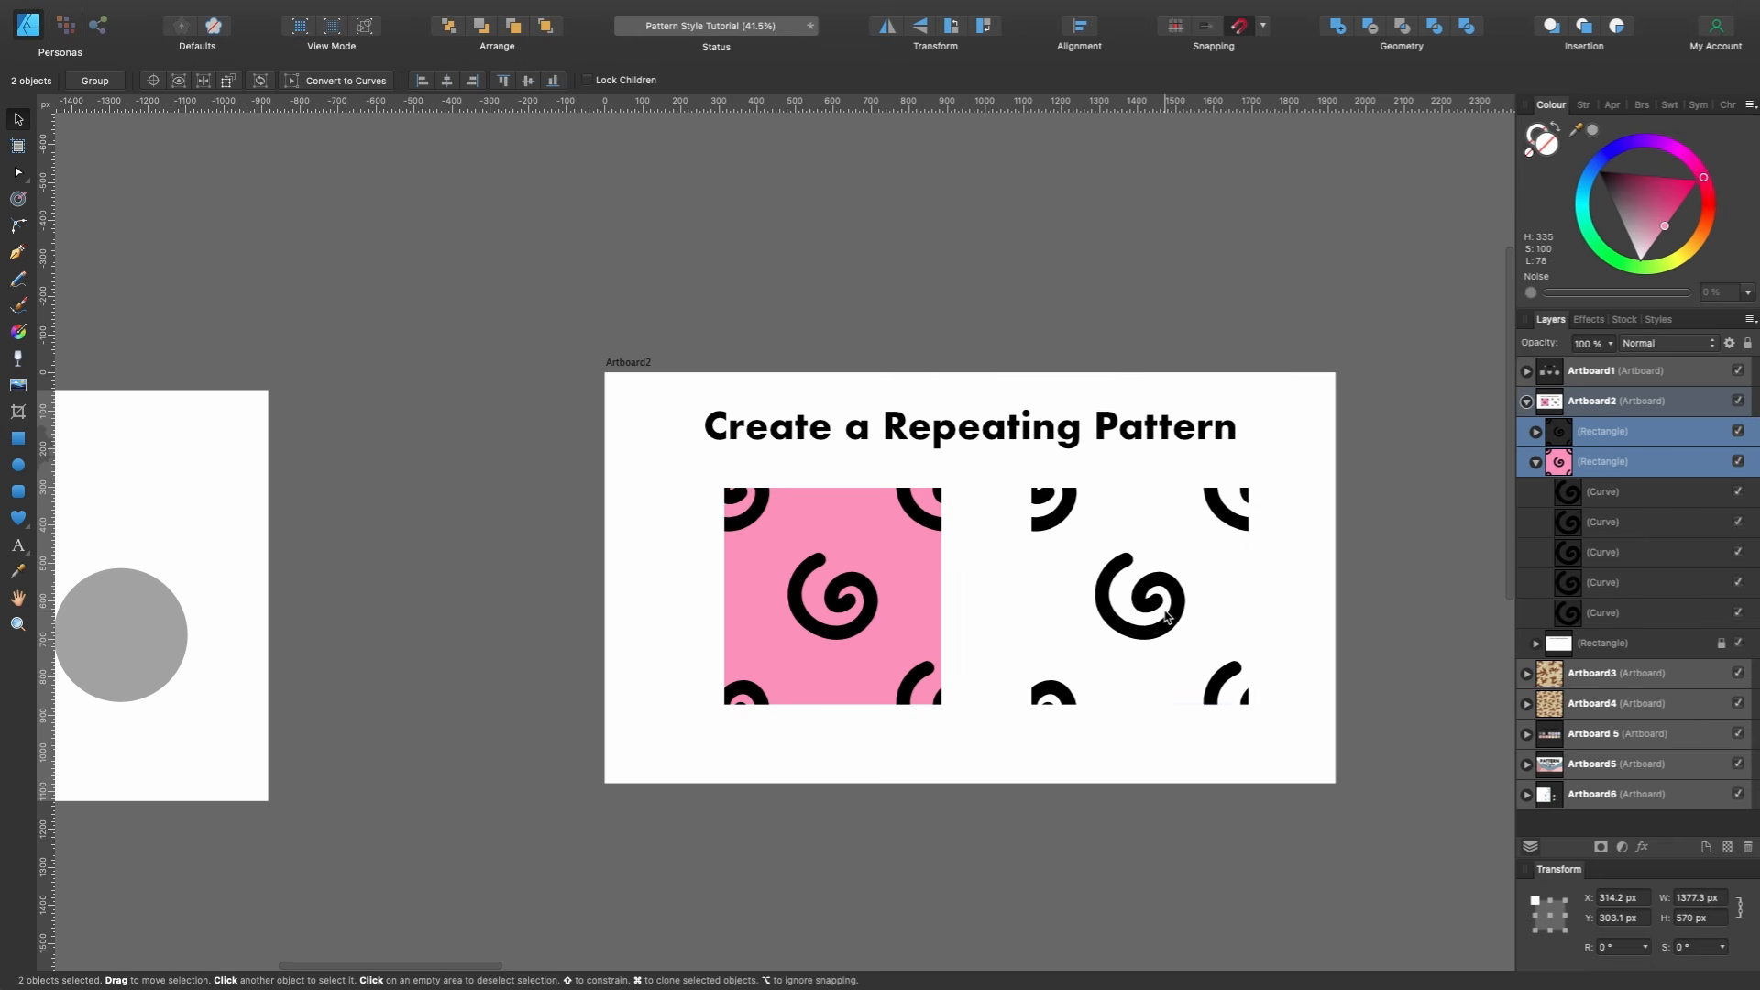
pyautogui.moveTo(1247, 704); pyautogui.dragTo(793, 517)
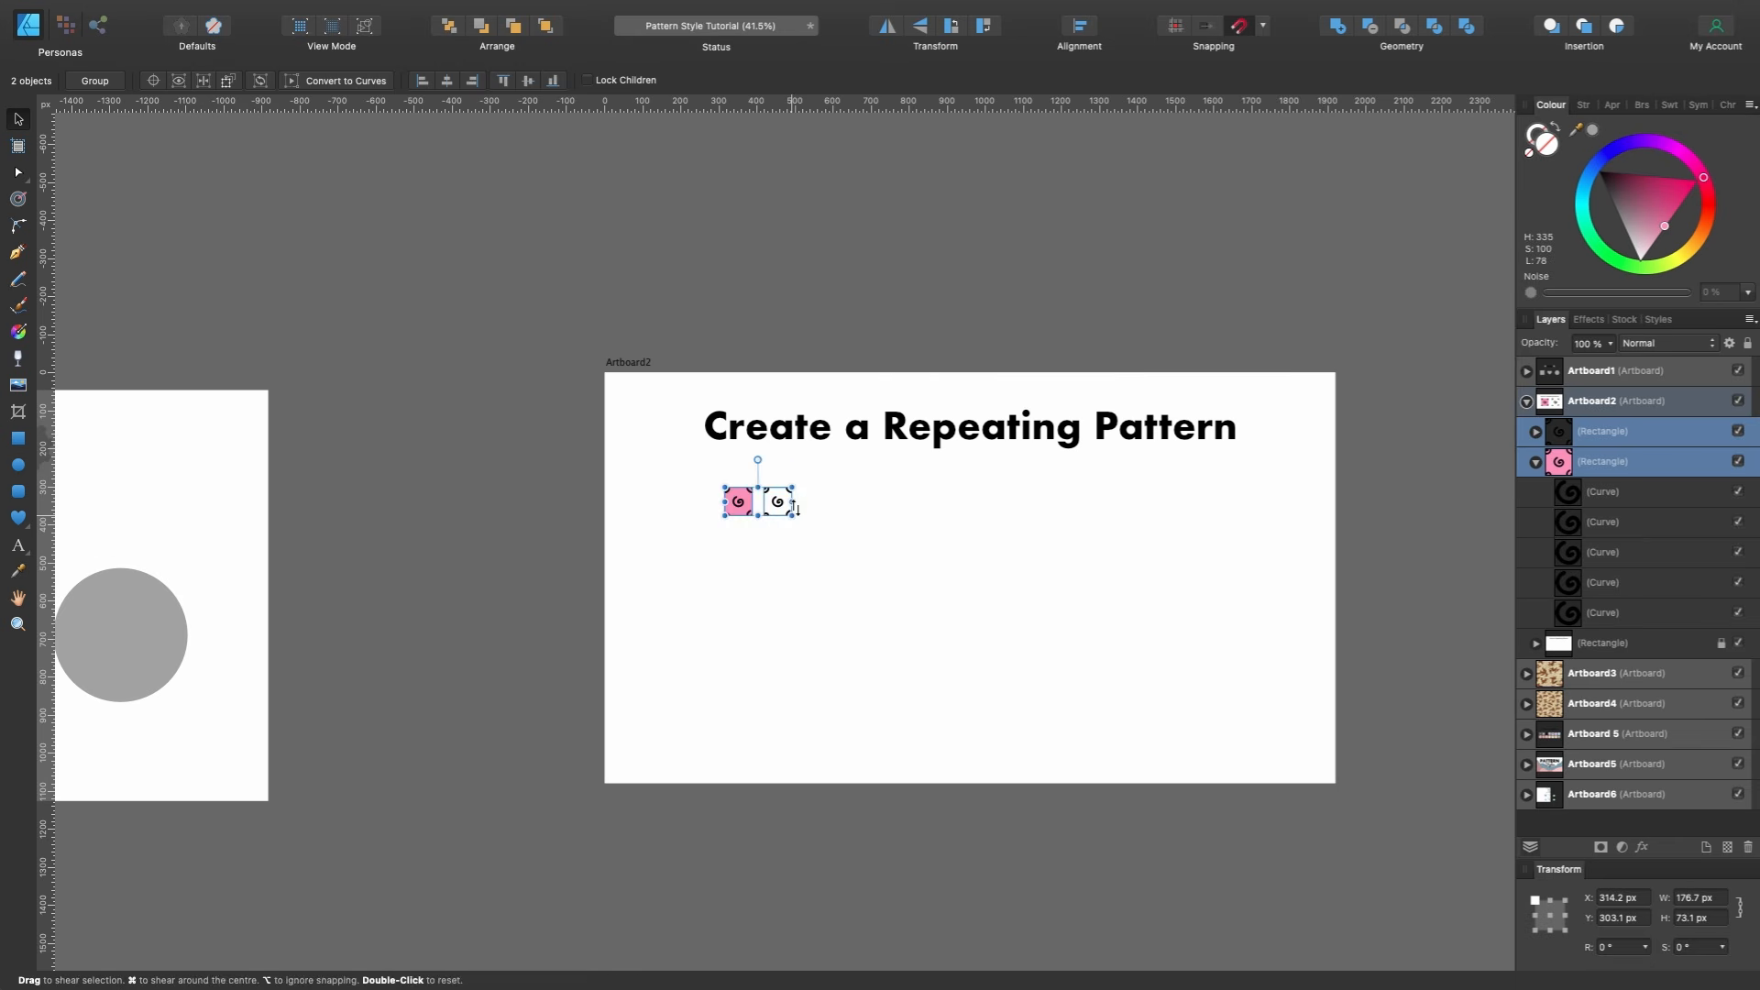
pyautogui.scroll(5, 794, 517)
pyautogui.press('super+d')
# Draw a square about 580 px wide below the title and give it a light grey fill.
pyautogui.click(18, 438)
pyautogui.moveTo(540, 373); pyautogui.dragTo(993, 825)
pyautogui.moveTo(1639, 207); pyautogui.dragTo(1604, 244)
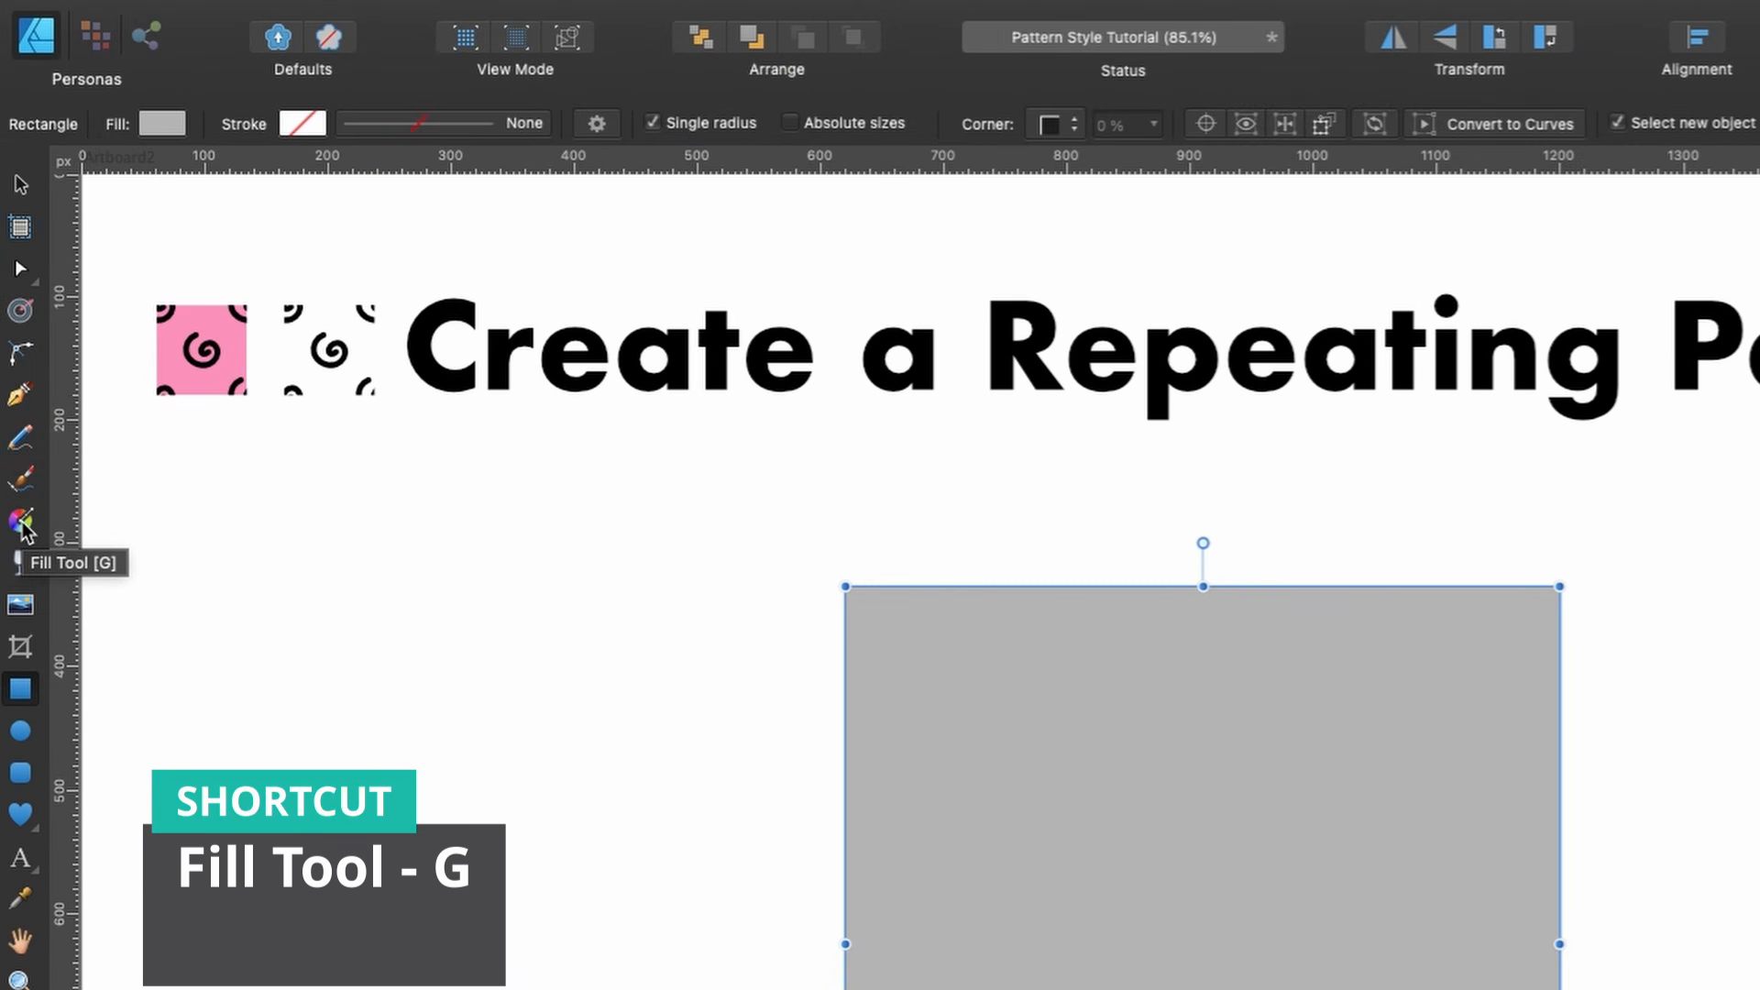
# Change the grey square's fill type to Bitmap with the Fill Tool, using Jpeg.jpg from the Desktop.
pyautogui.click(22, 521)
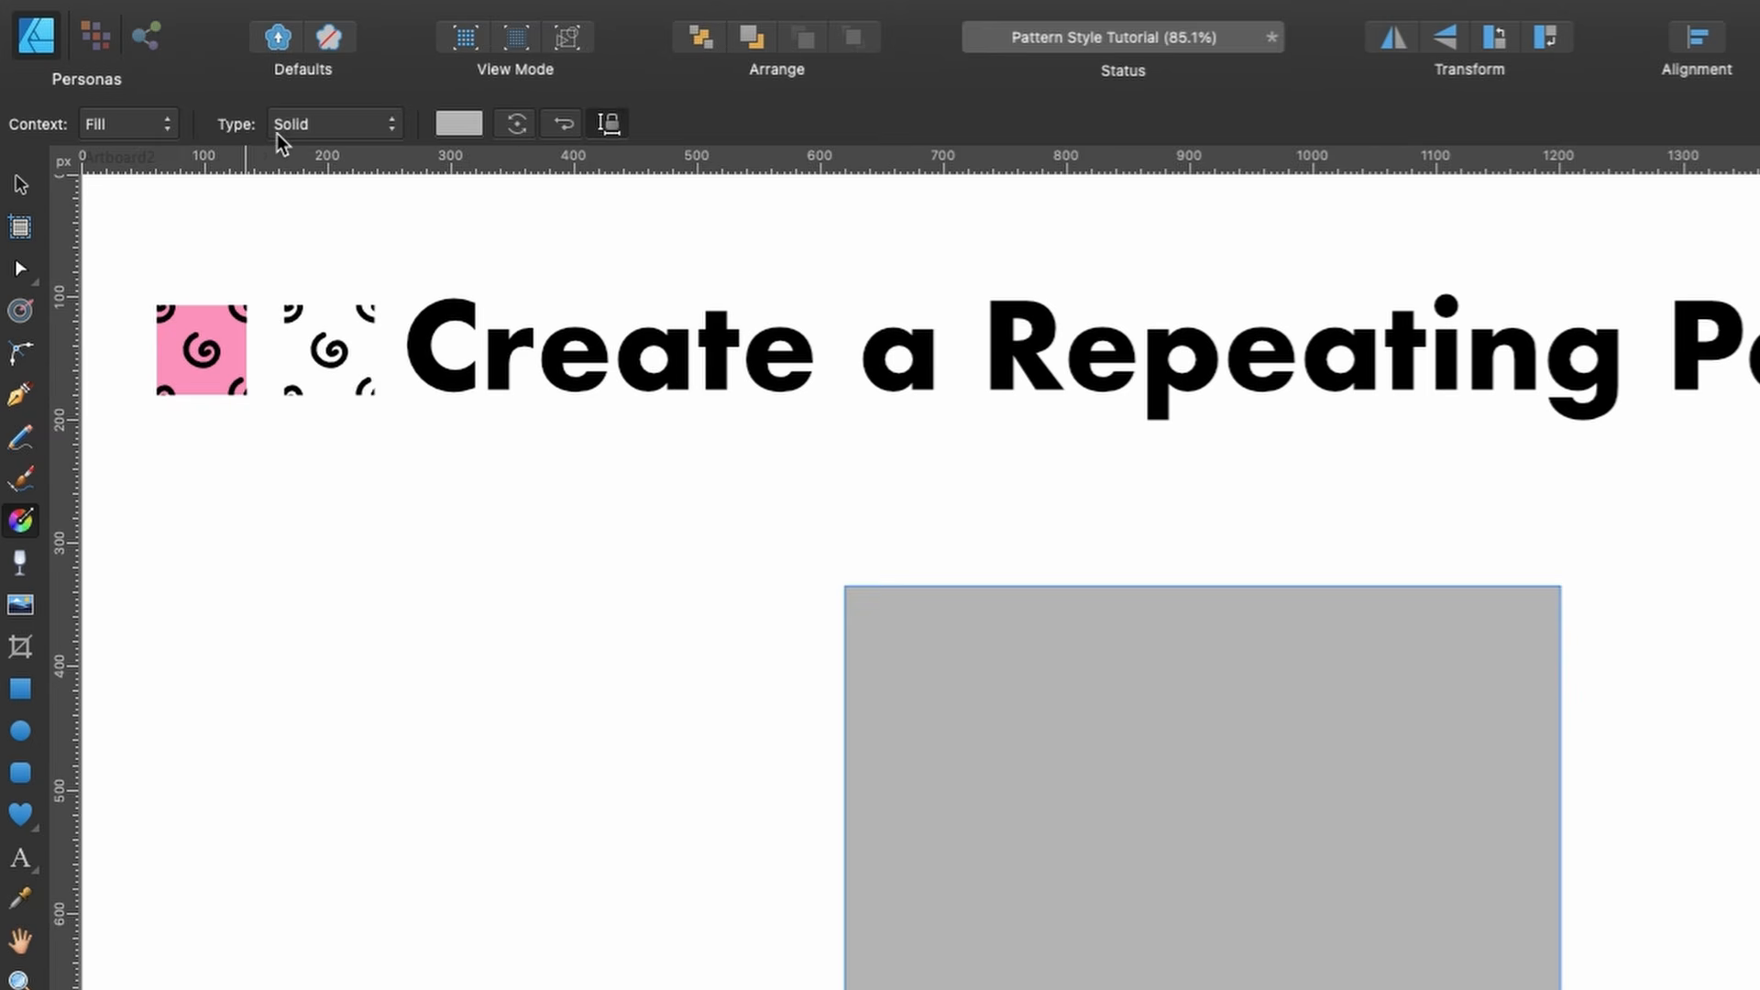
pyautogui.click(308, 133)
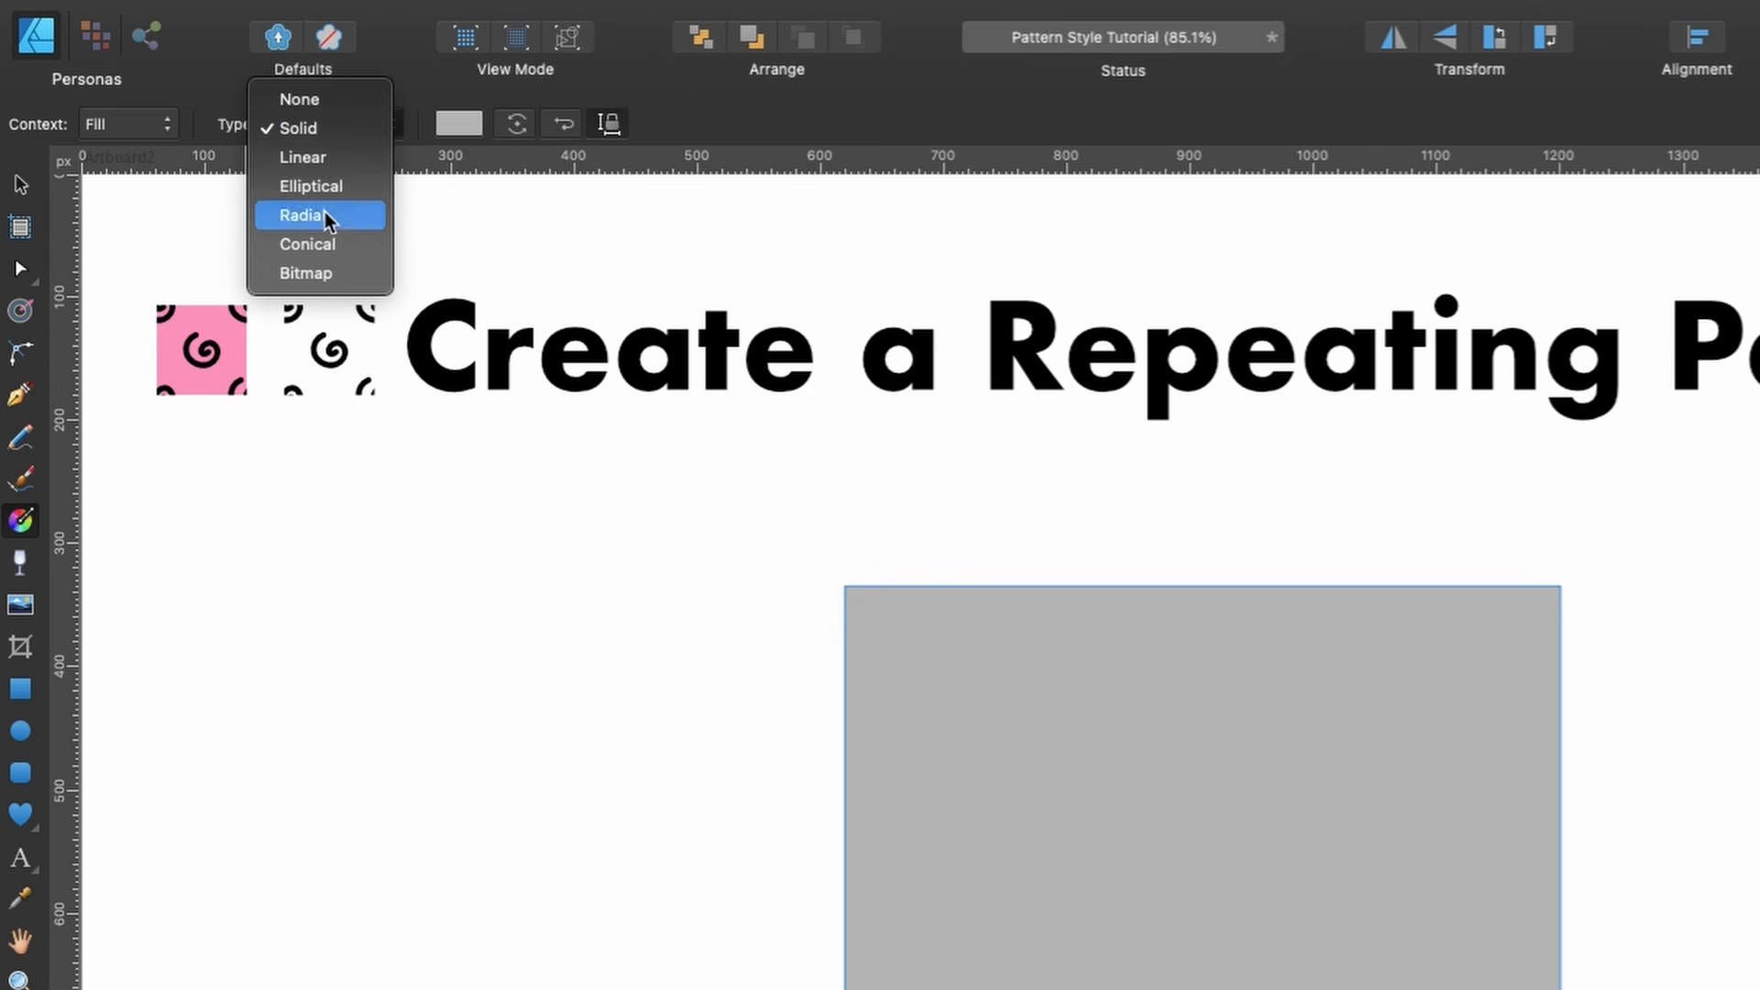
pyautogui.click(336, 275)
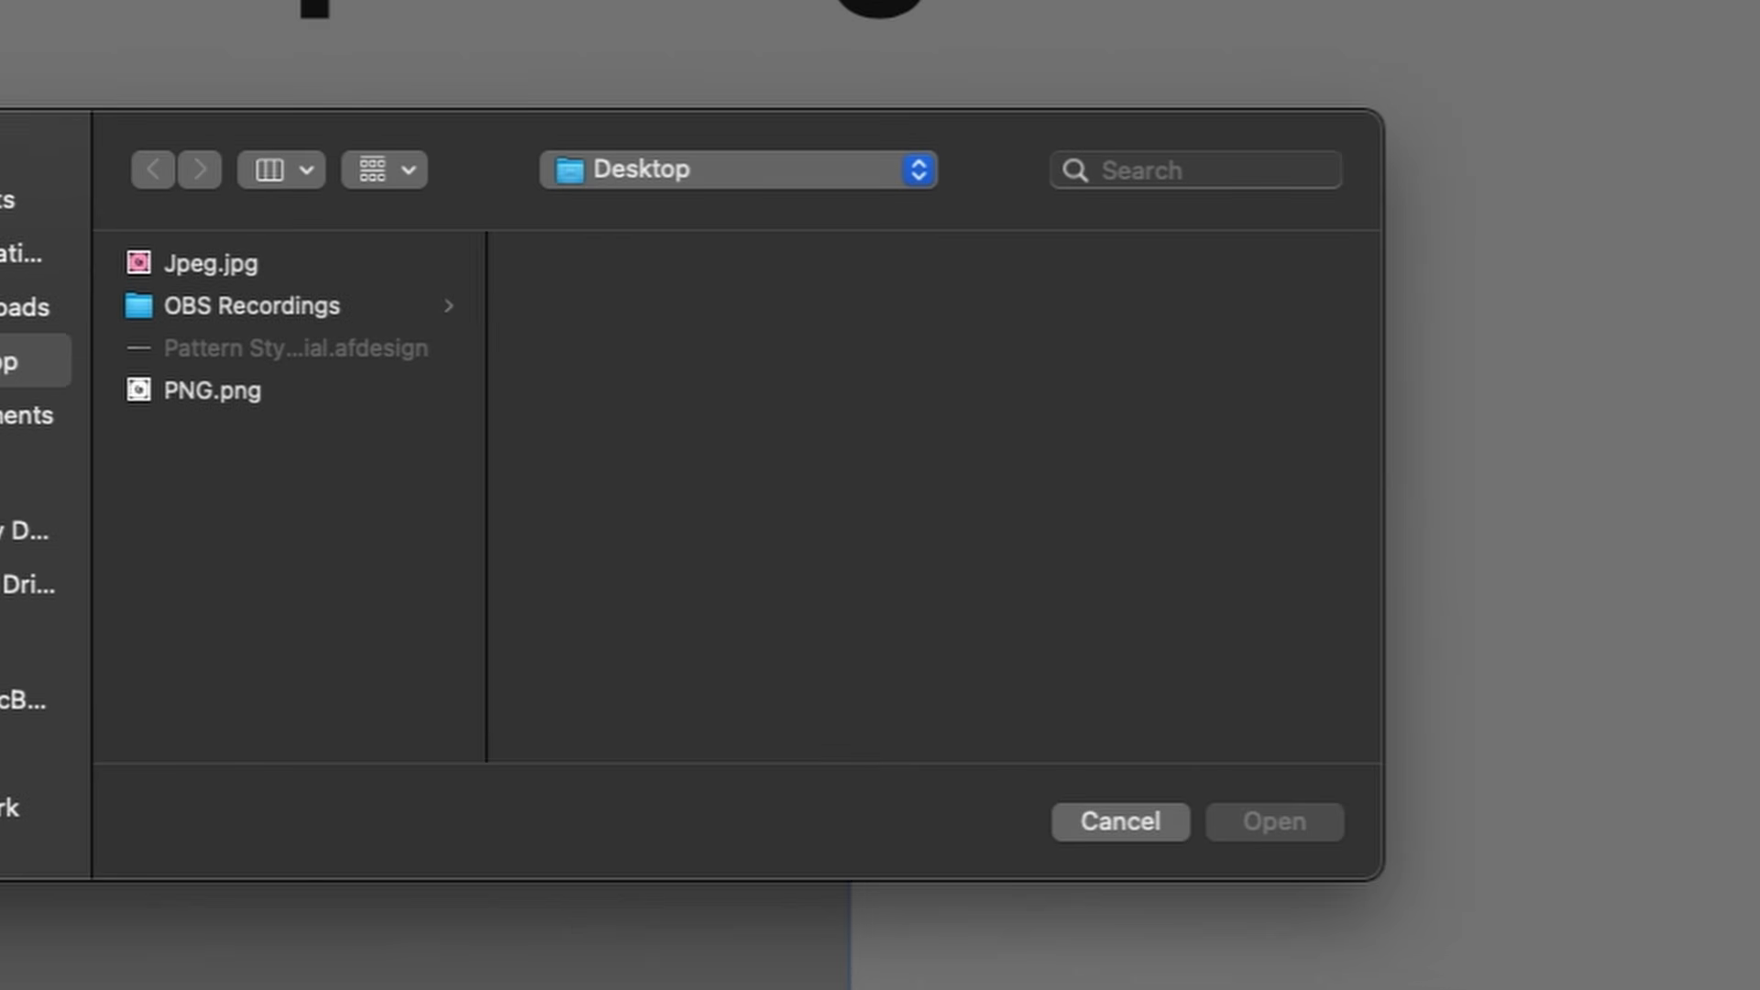
pyautogui.click(254, 264)
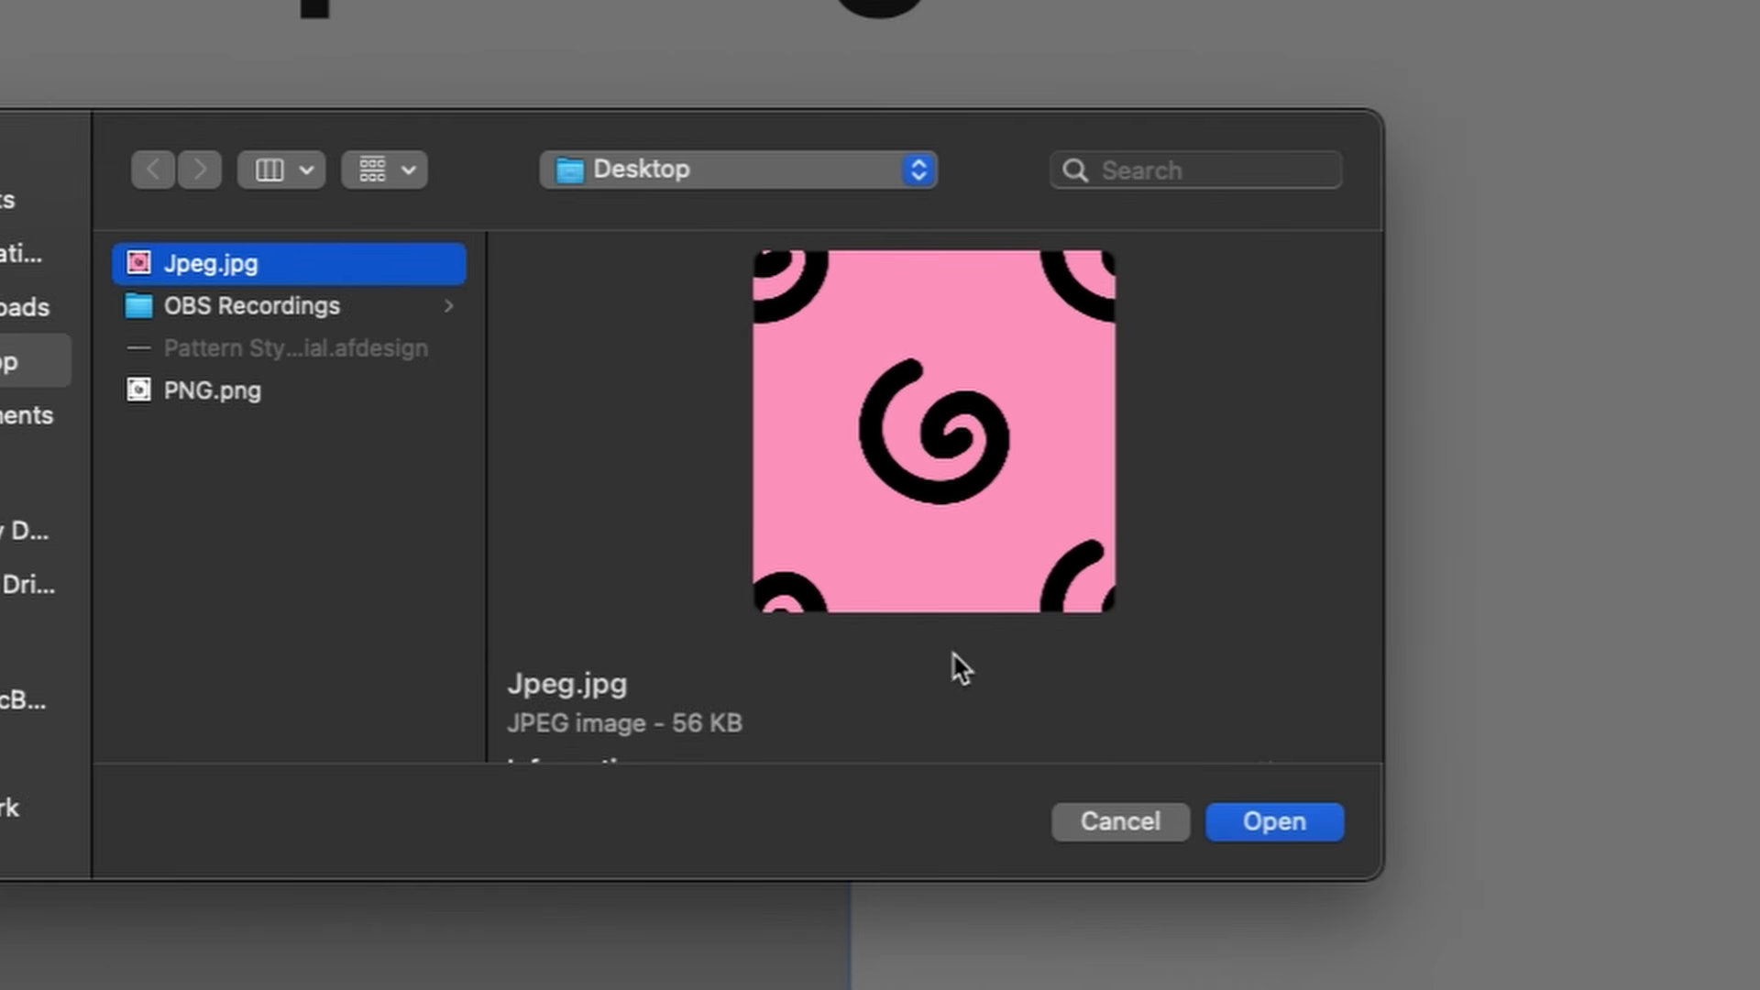
pyautogui.click(1229, 822)
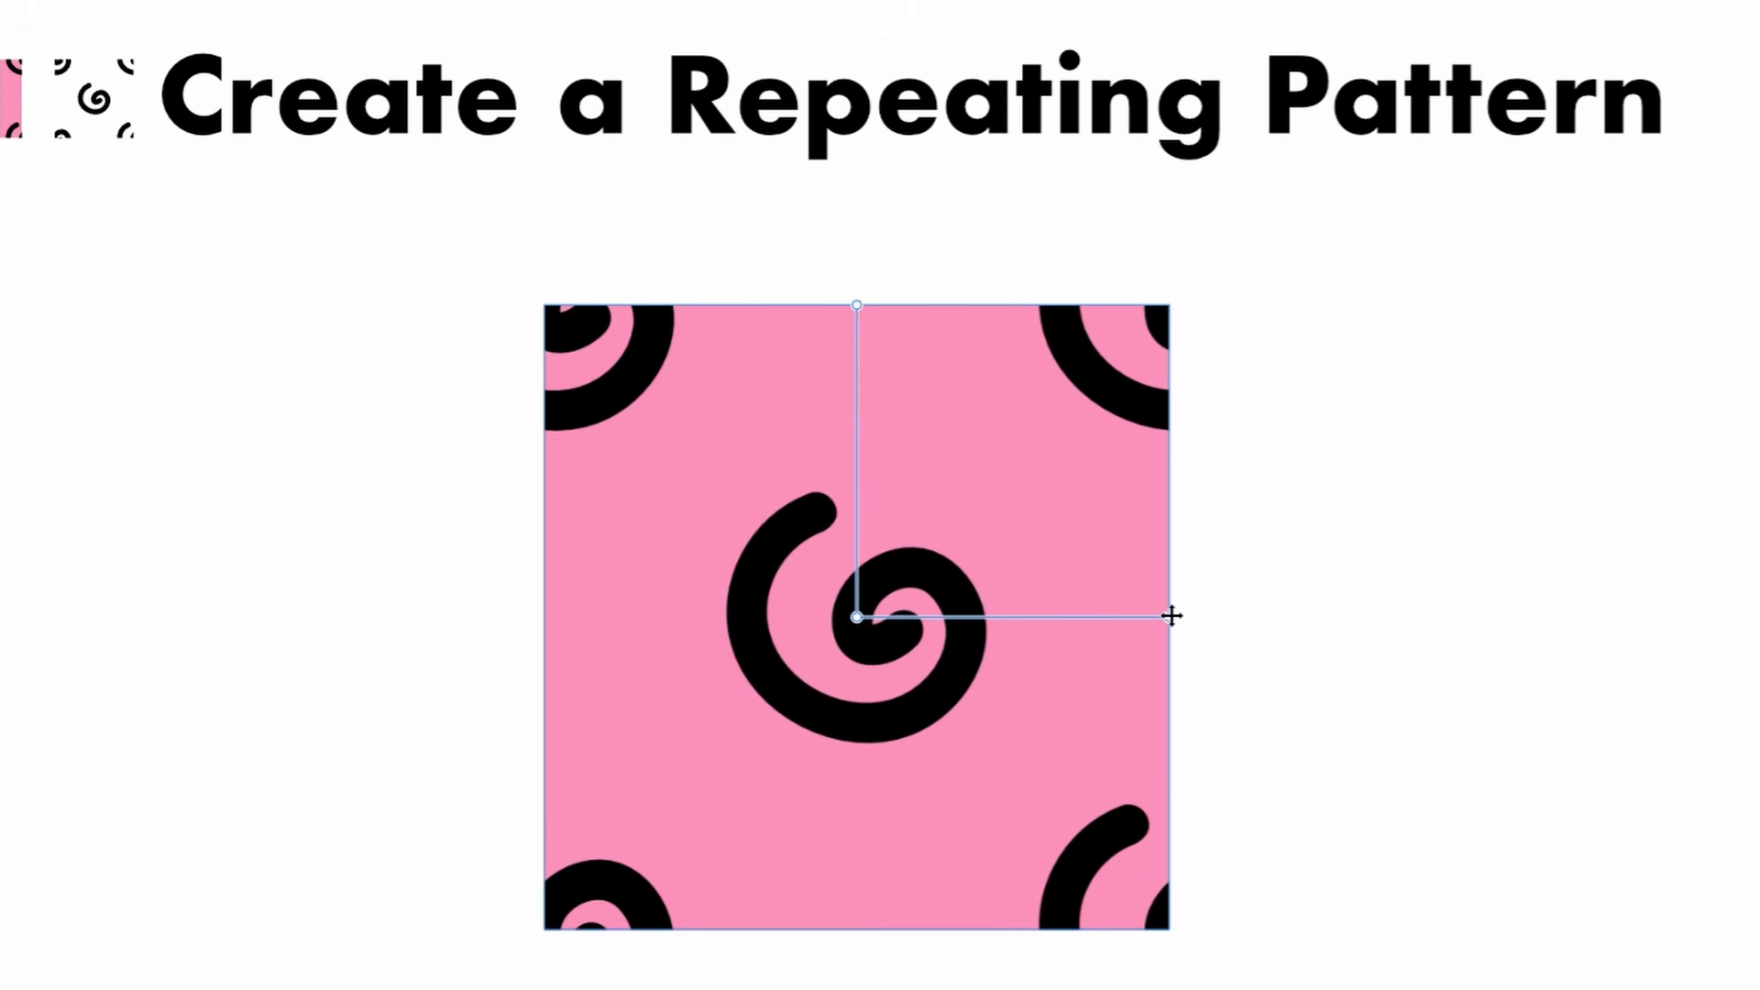
# Scale the square's bitmap fill down proportionally until the spiral tile repeats about three times across the square.
pyautogui.moveTo(1172, 616); pyautogui.dragTo(918, 616)
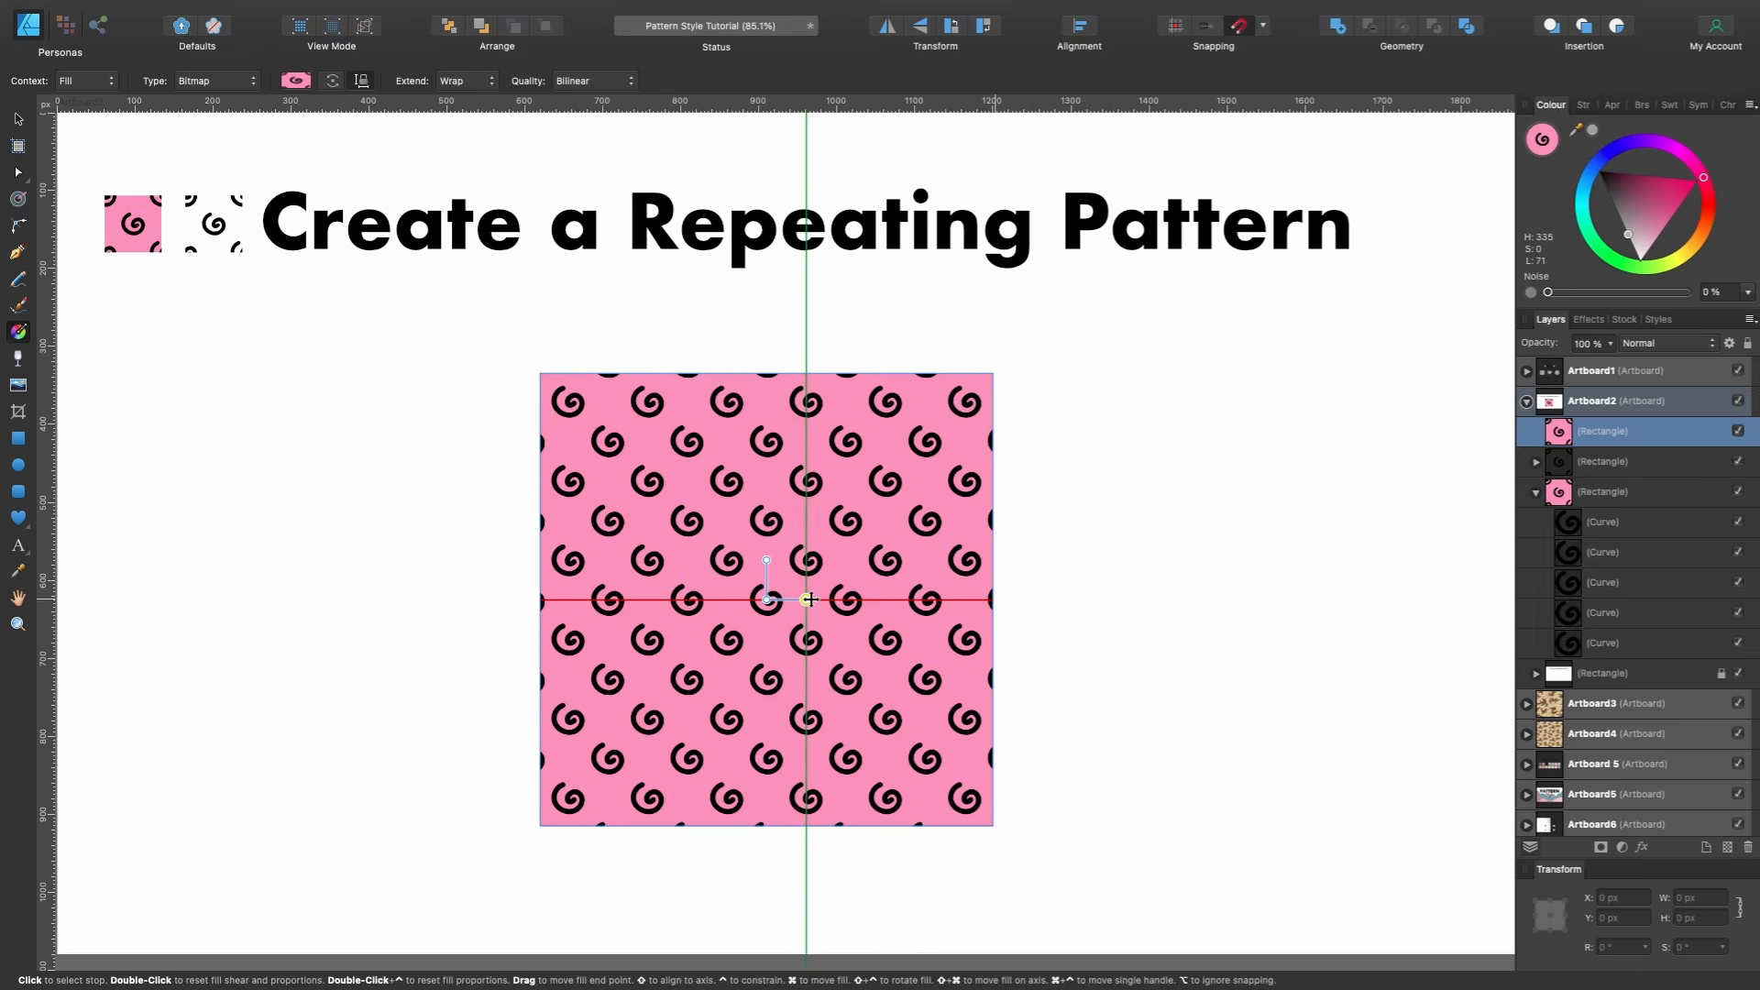
pyautogui.moveTo(807, 600); pyautogui.dragTo(856, 601)
pyautogui.moveTo(848, 645); pyautogui.dragTo(886, 597)
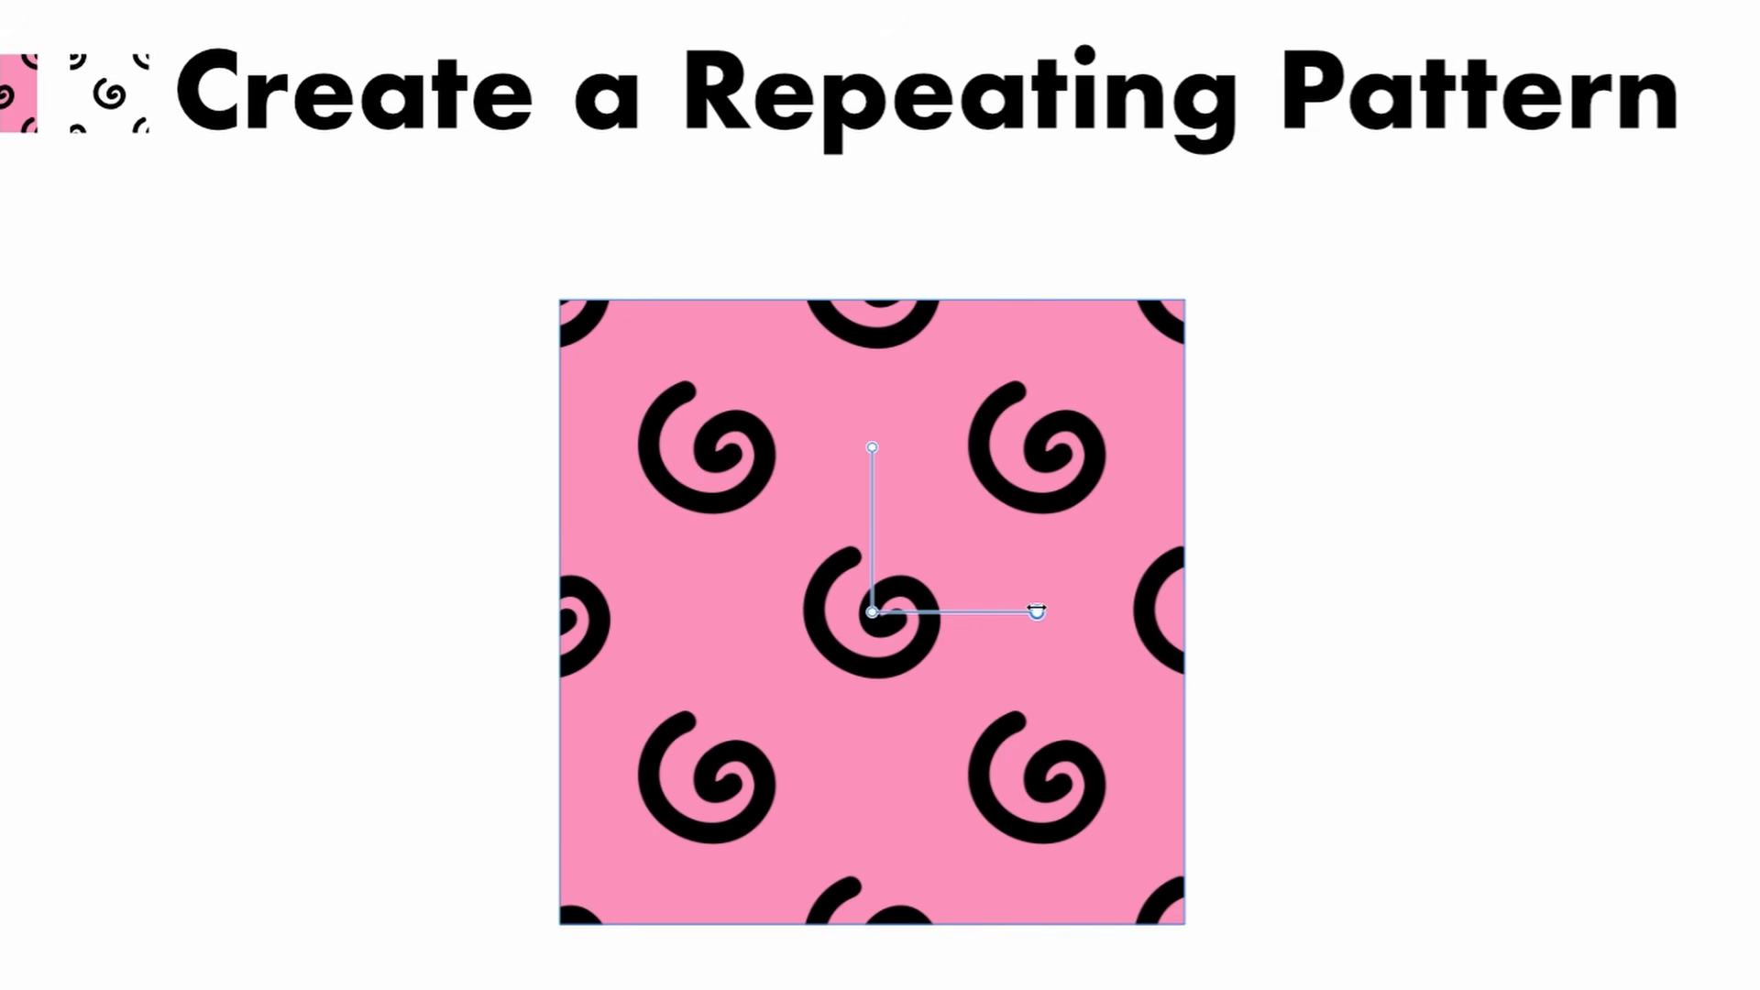
pyautogui.moveTo(1036, 611)
pyautogui.mouseDown()
pyautogui.moveTo(941, 618)
pyautogui.moveTo(1013, 611)
pyautogui.mouseUp()
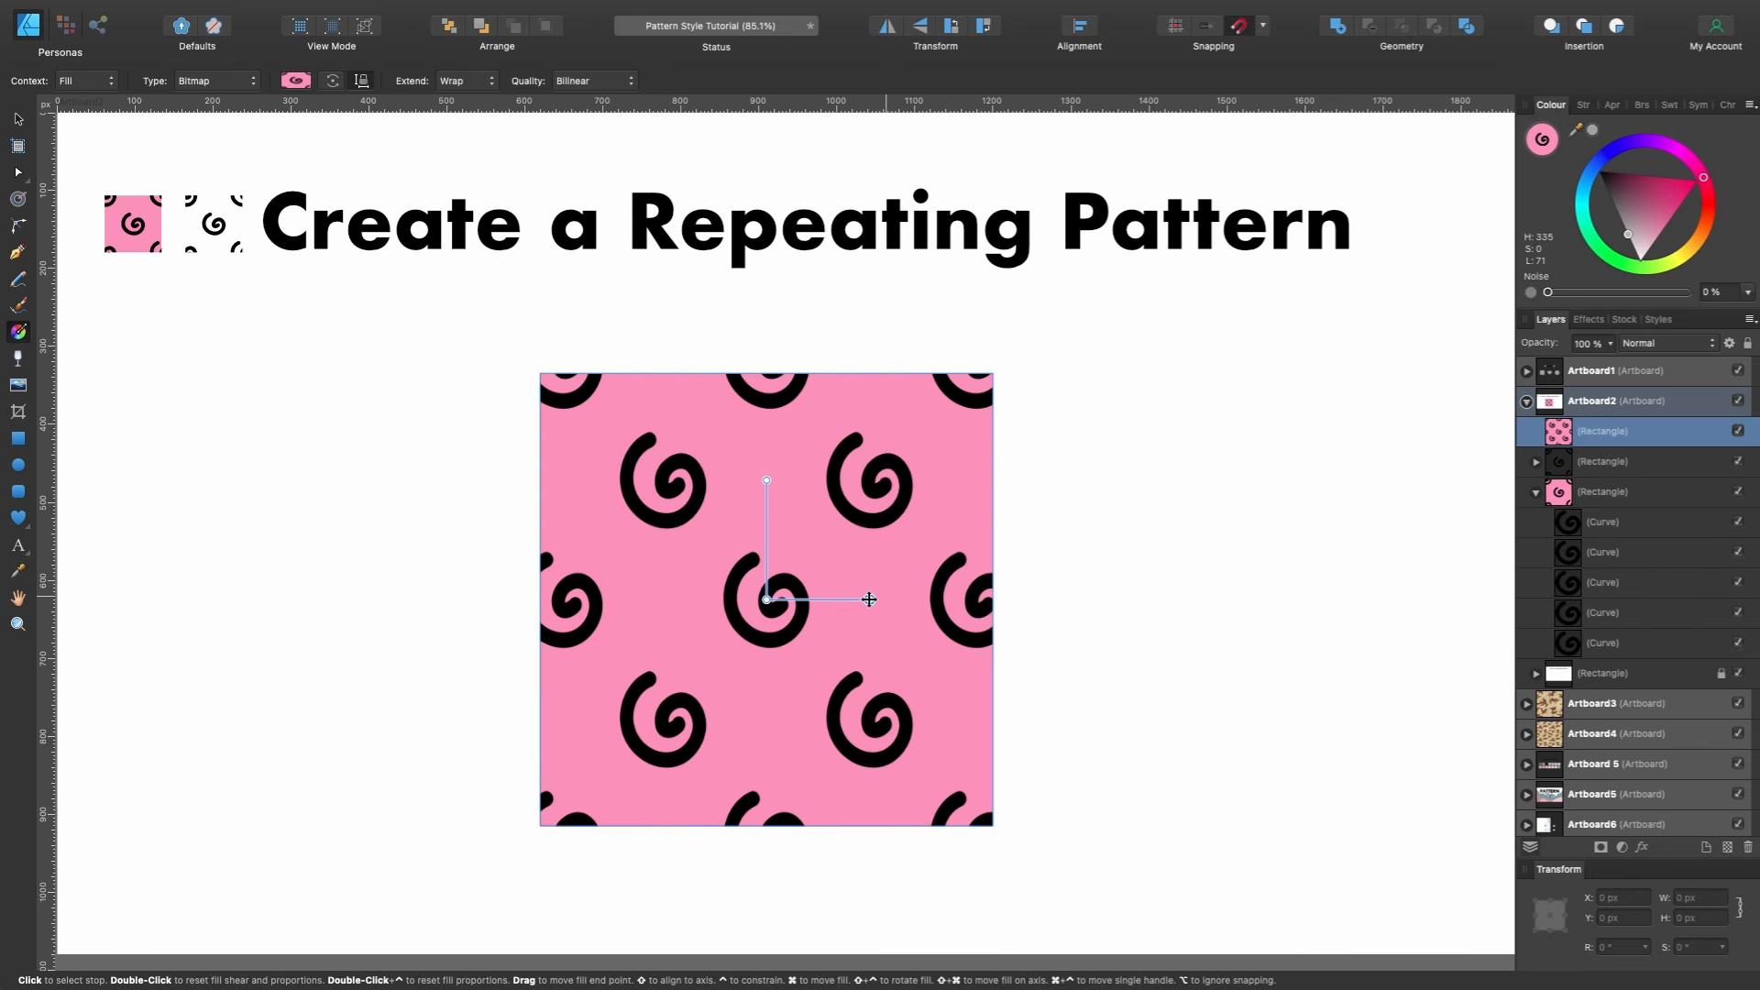
pyautogui.press('super+z')
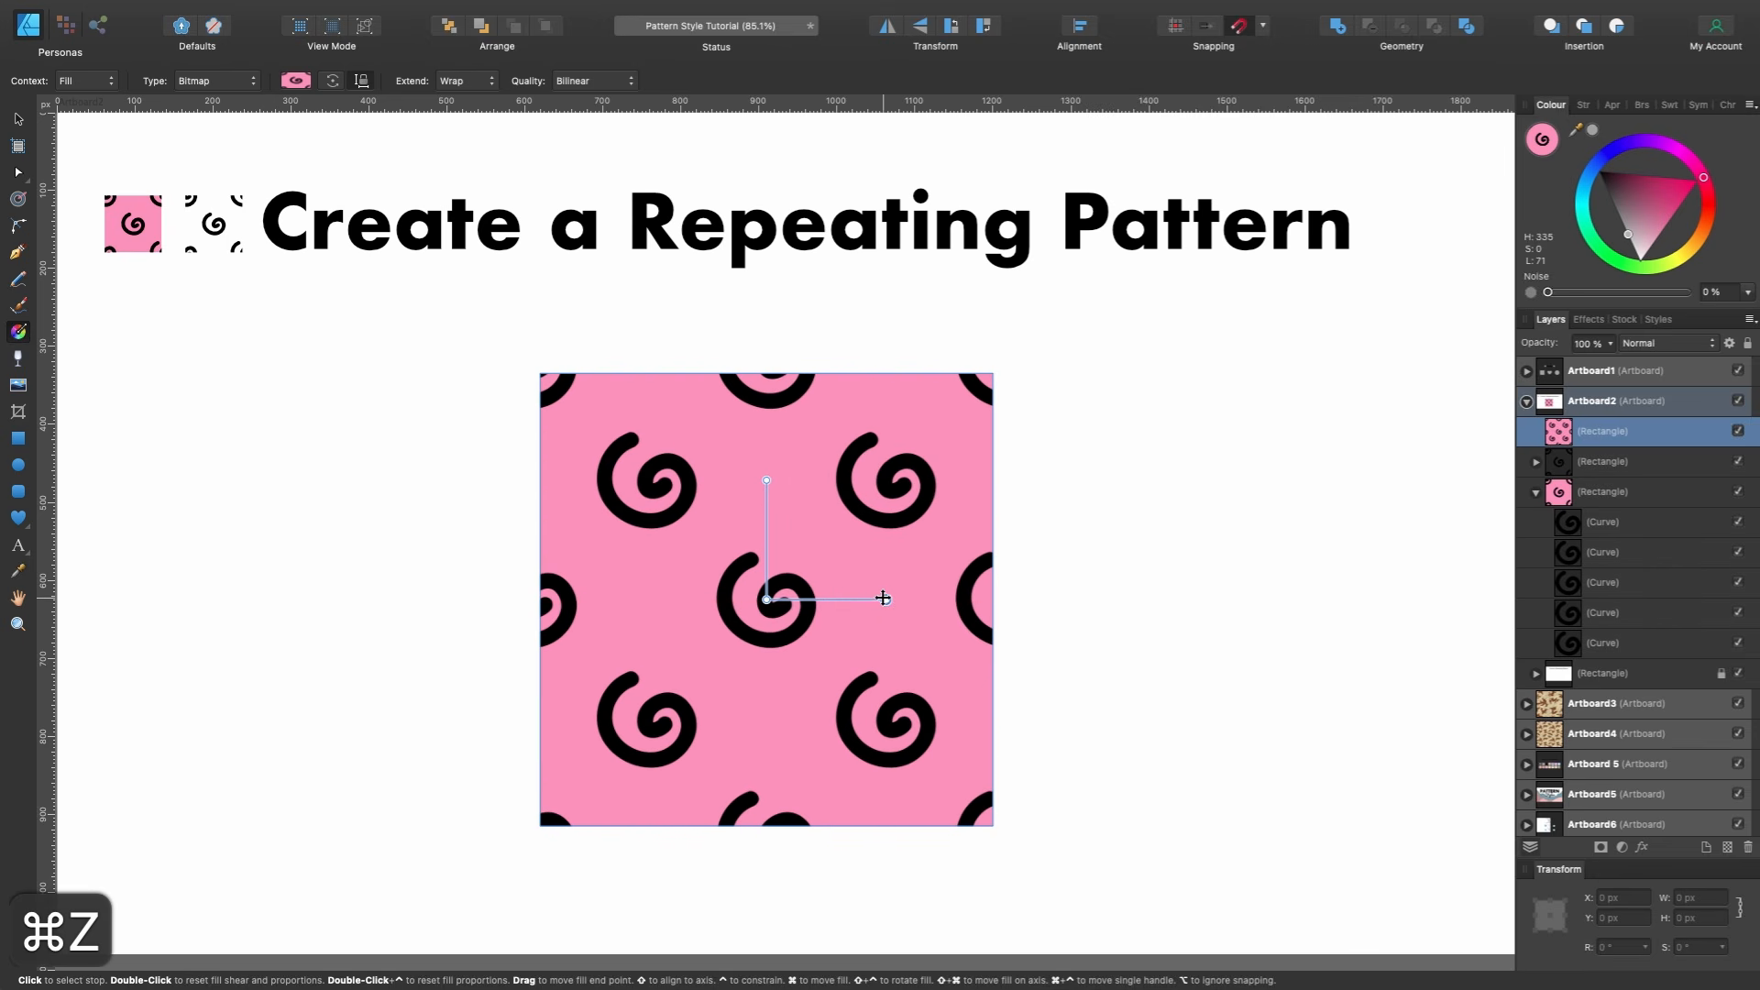
pyautogui.moveTo(887, 600); pyautogui.dragTo(829, 599)
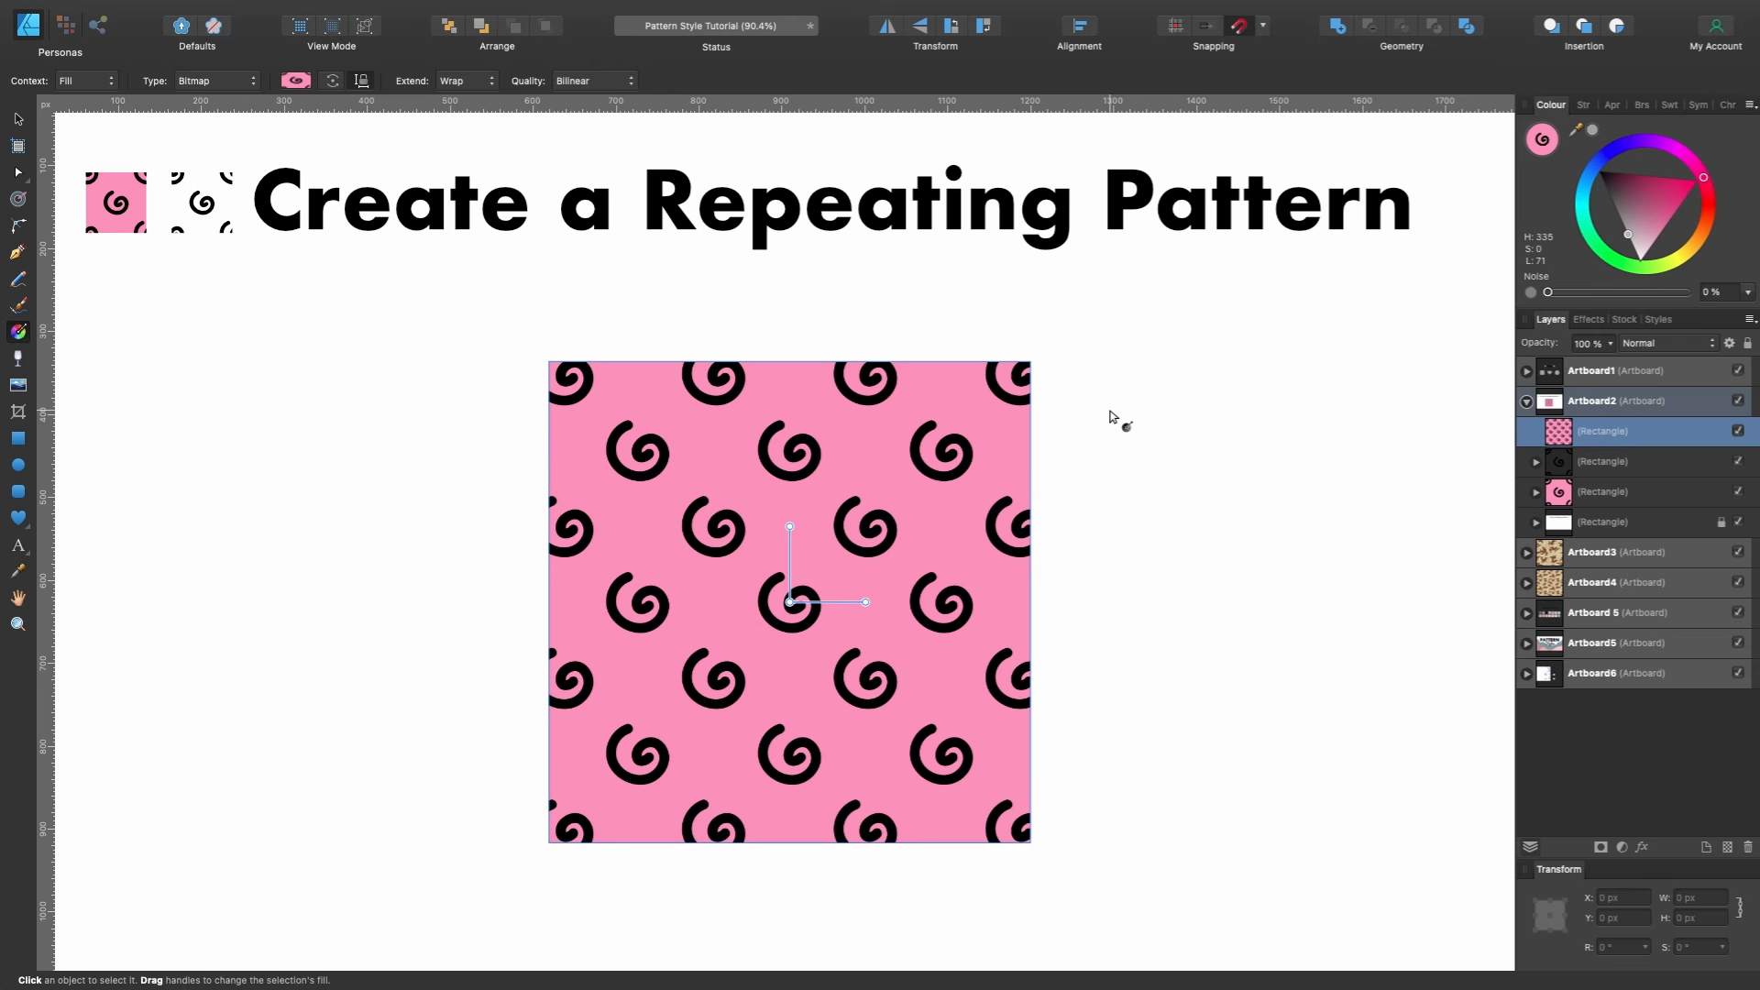
# Try a wider stroke on the patterned square, undo it and deselect the square.
pyautogui.click(19, 120)
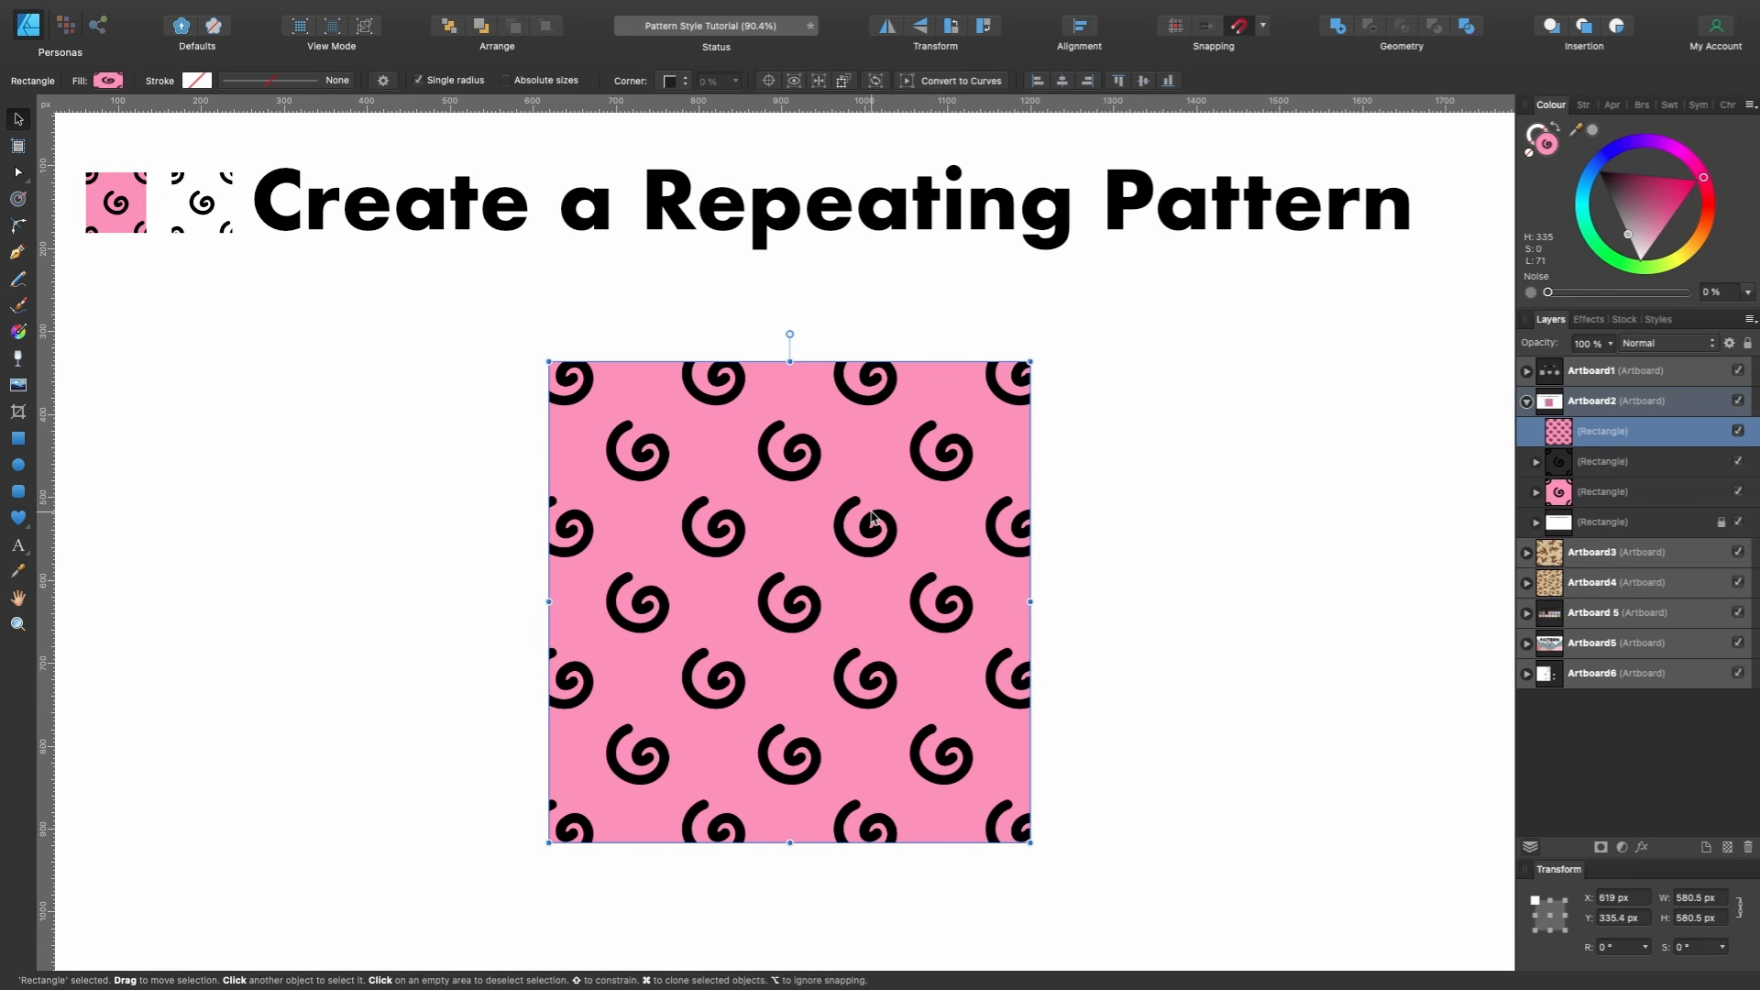
pyautogui.click(272, 81)
pyautogui.moveTo(216, 138); pyautogui.dragTo(284, 142)
pyautogui.press('super+z')
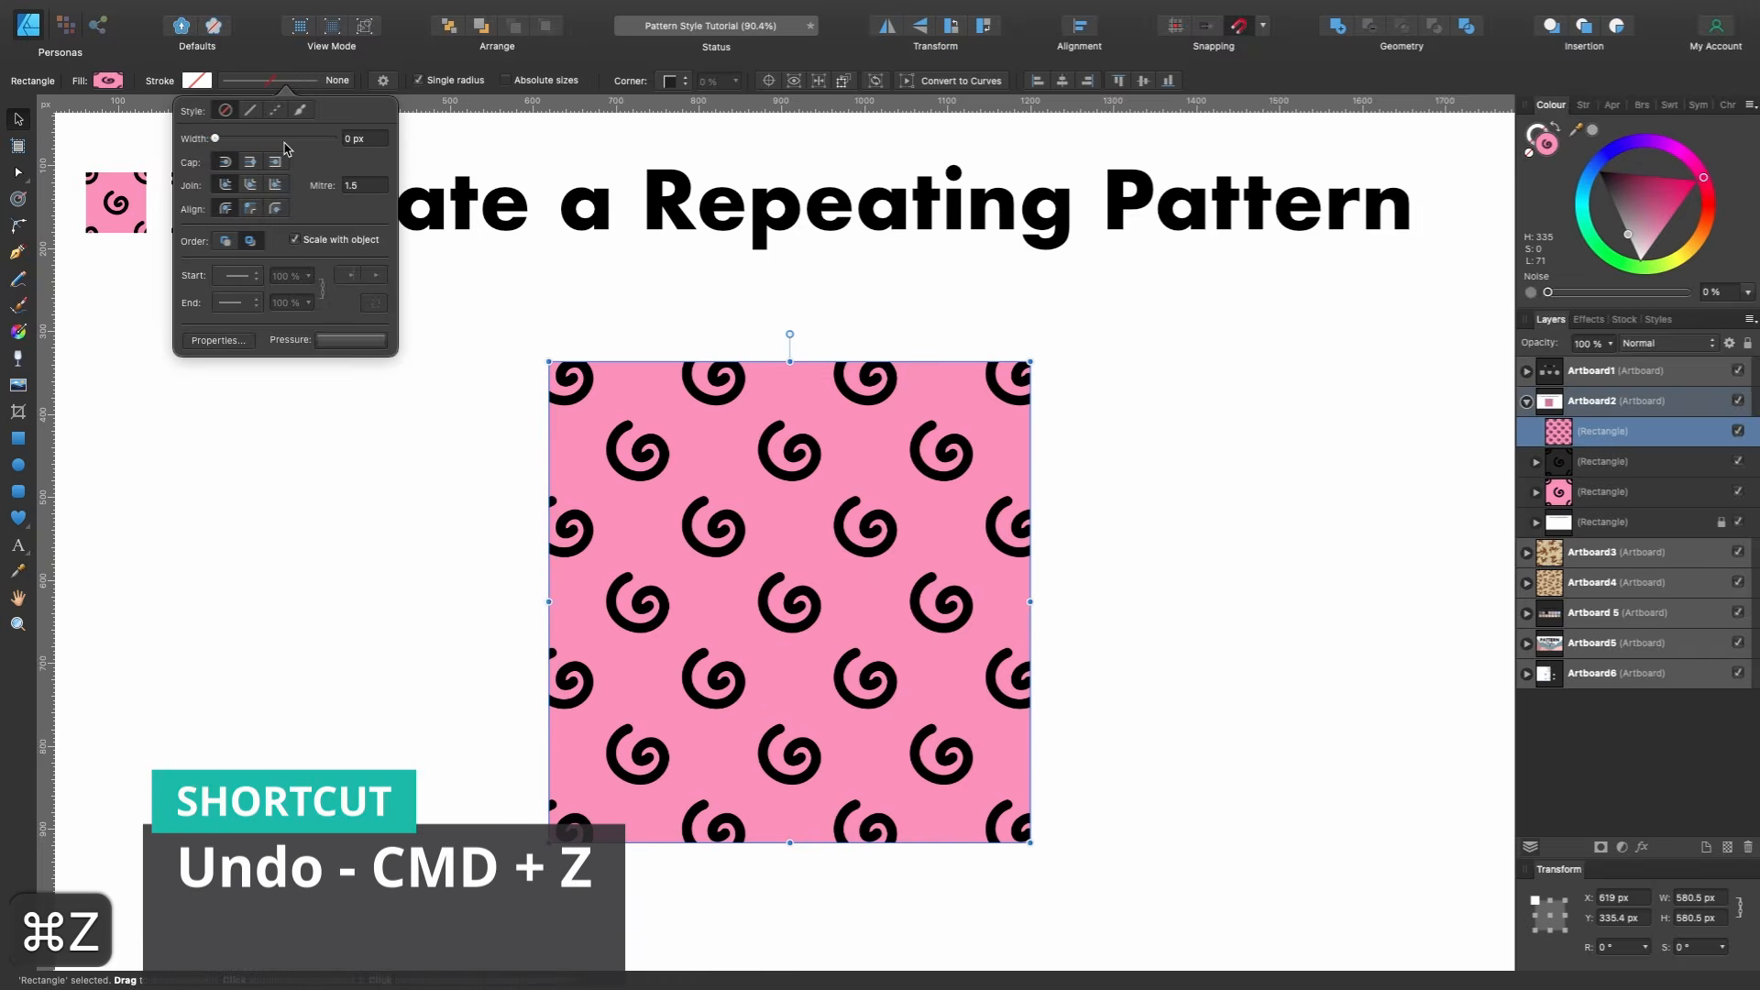
pyautogui.click(628, 128)
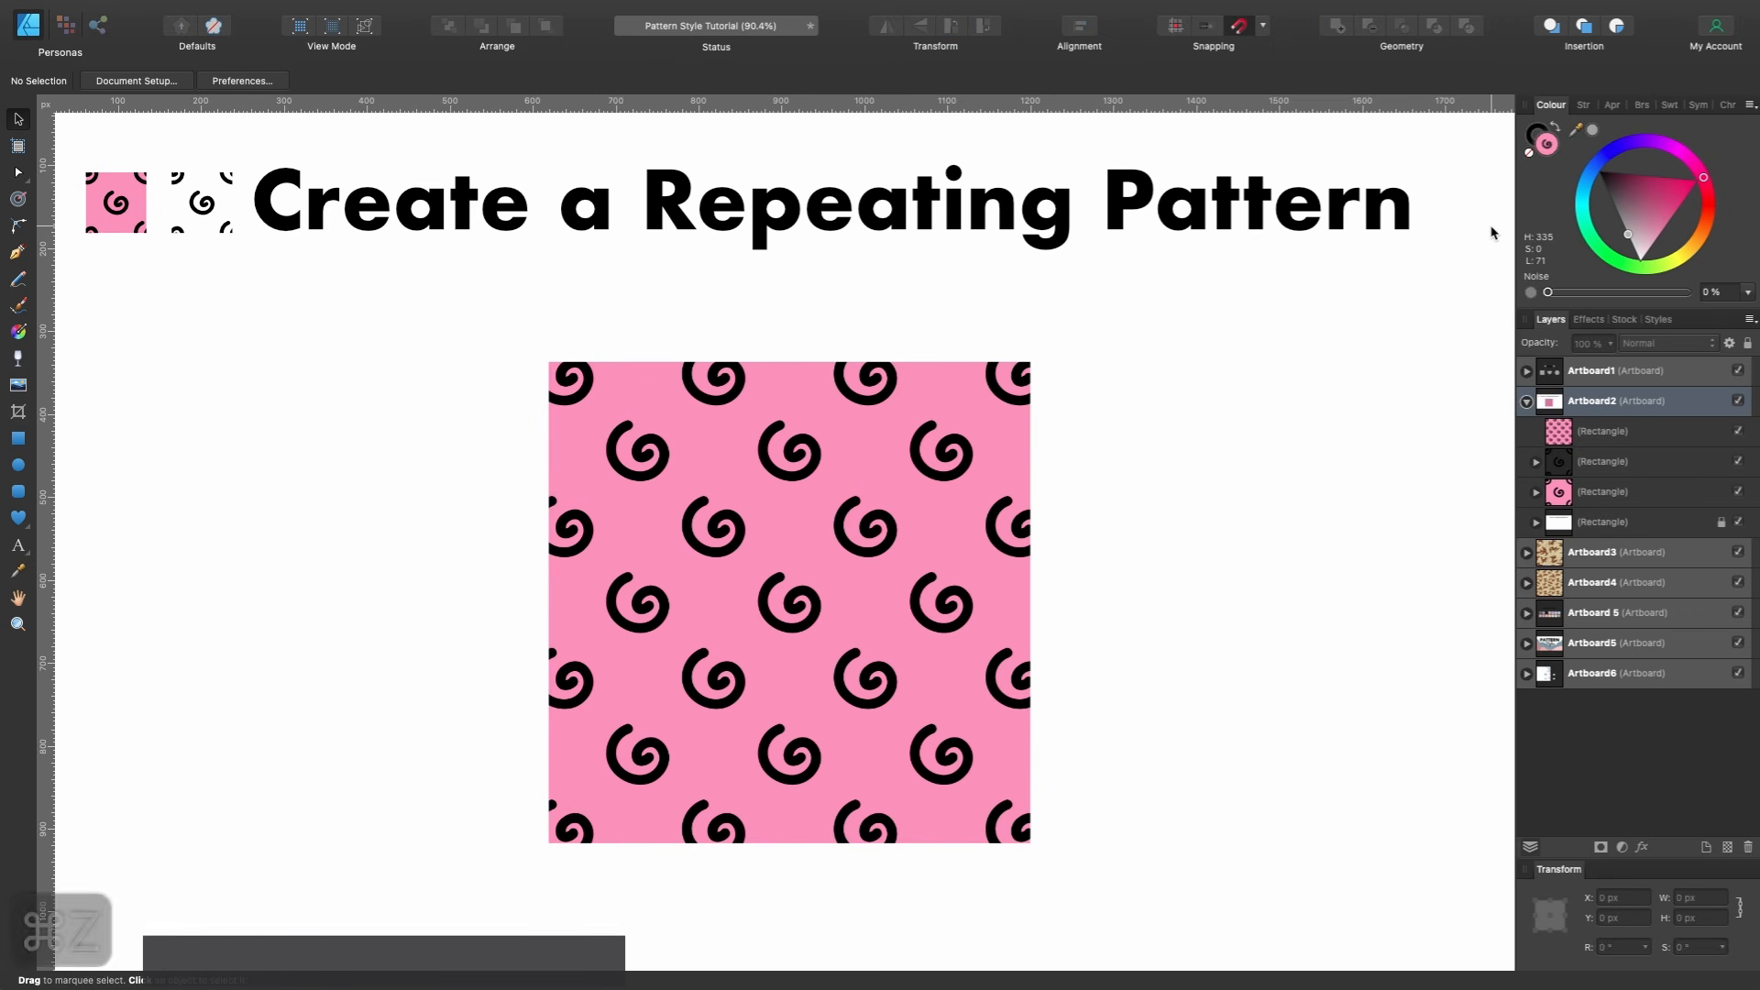
# Try an Inner Shadow layer effect with a 0.7 px radius on the patterned square and leave it switched off.
pyautogui.click(966, 634)
pyautogui.click(1641, 847)
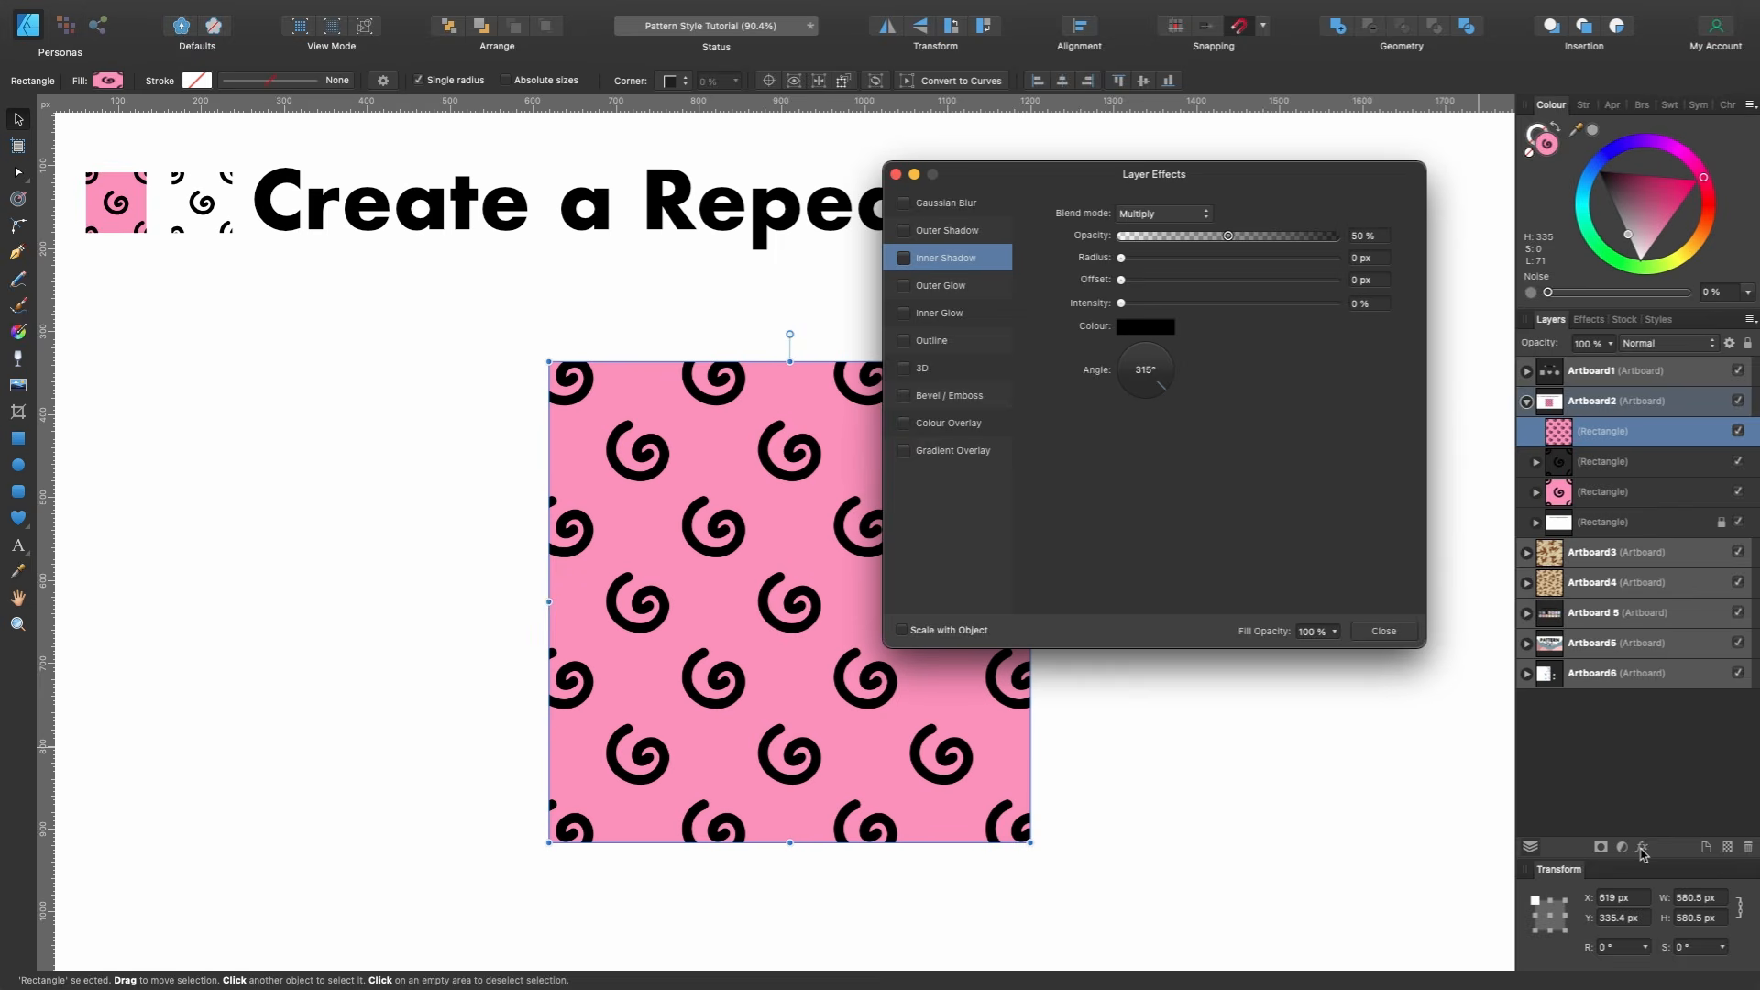
pyautogui.moveTo(1163, 259)
pyautogui.mouseDown()
pyautogui.moveTo(1302, 258)
pyautogui.moveTo(1177, 259)
pyautogui.mouseUp()
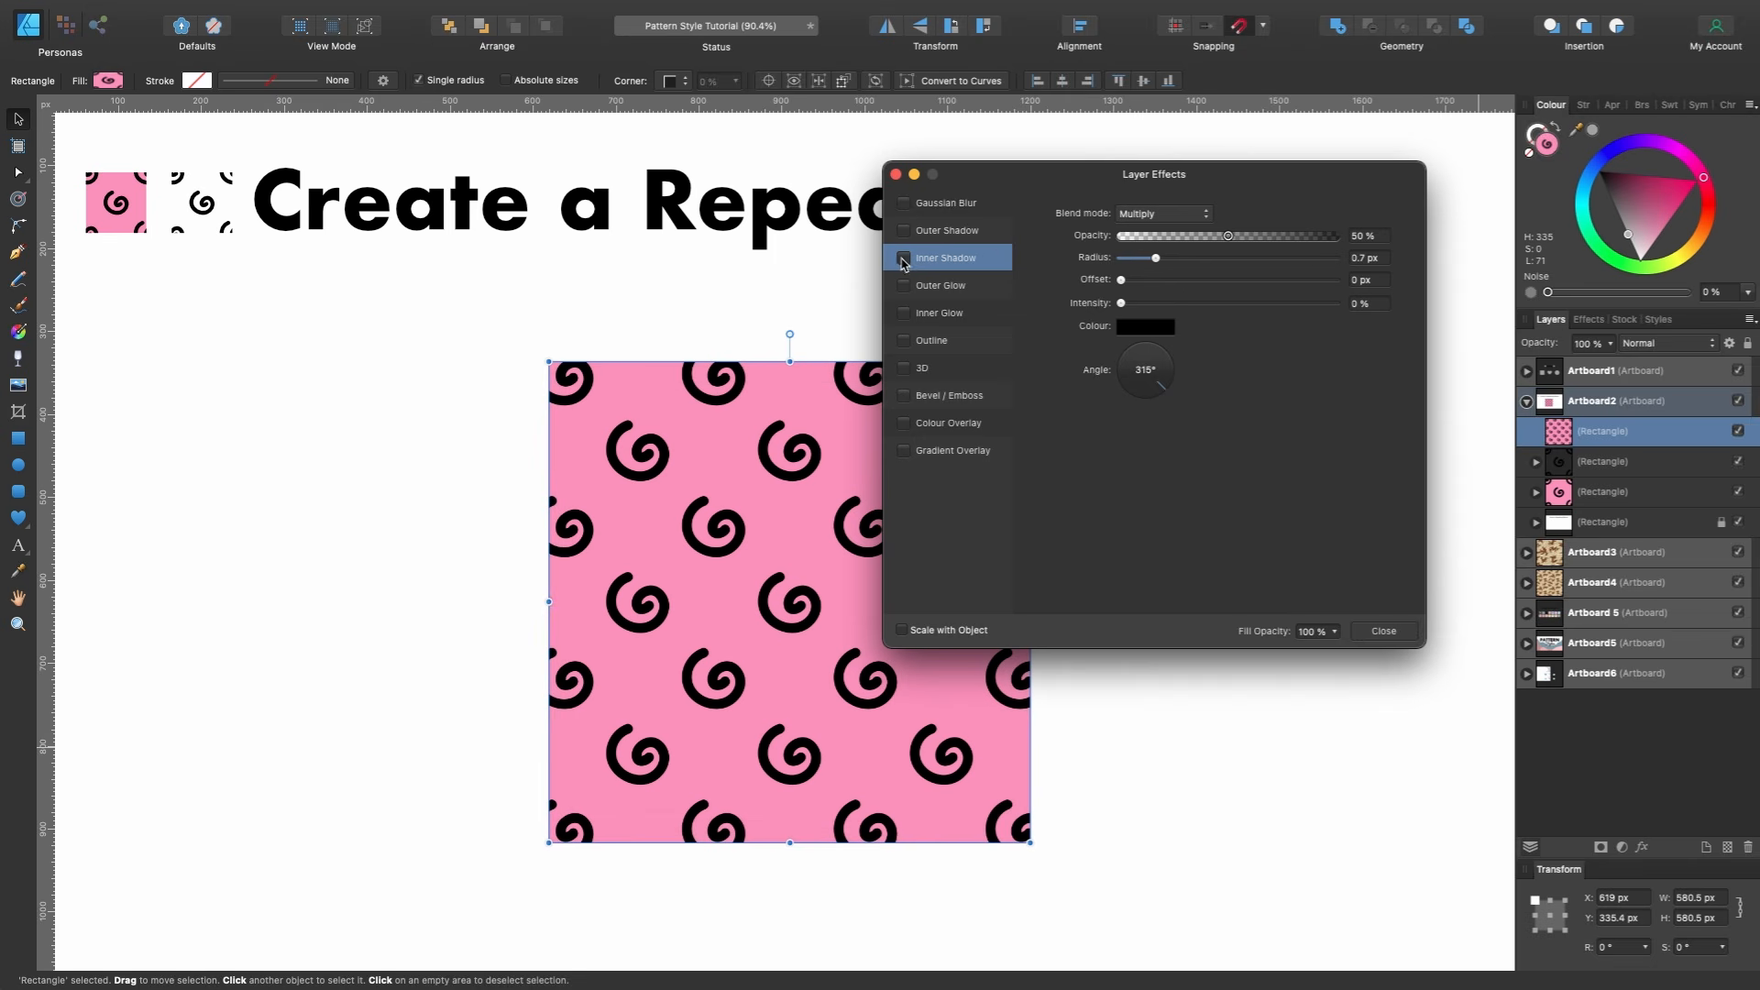
pyautogui.click(1383, 631)
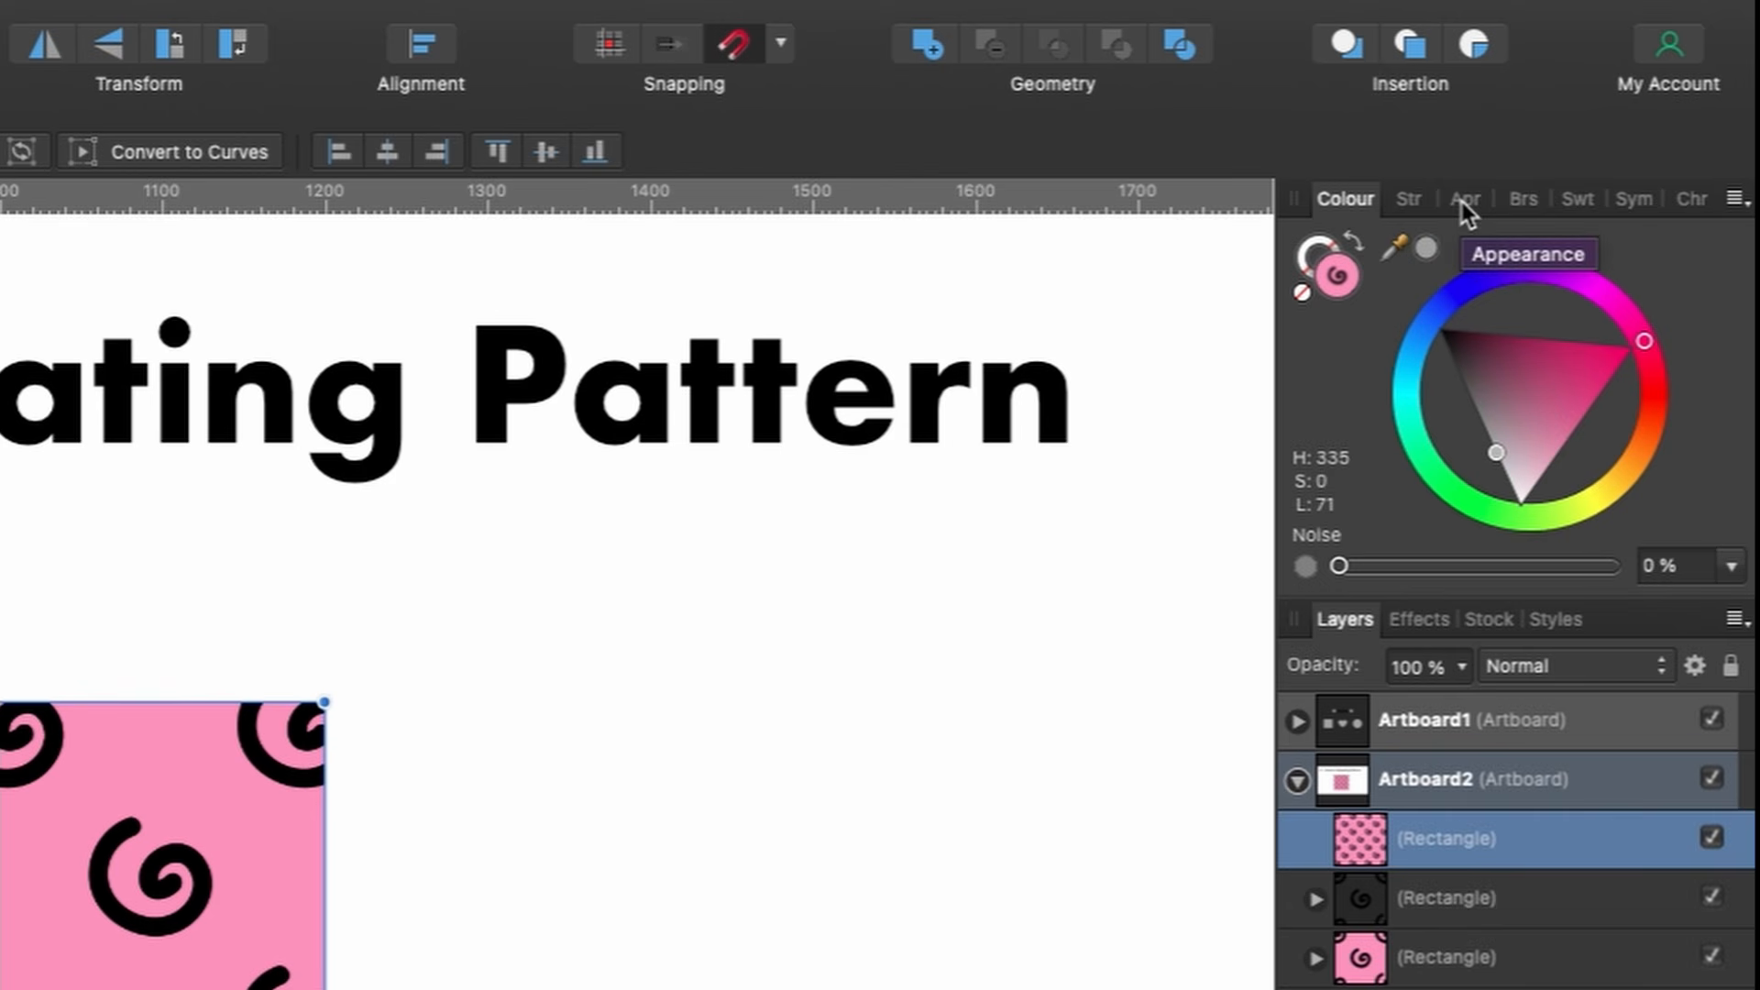
# Show the Appearance settings and add a second fill above the patterned square's bitmap fill, coloured solid red.
pyautogui.click(1465, 200)
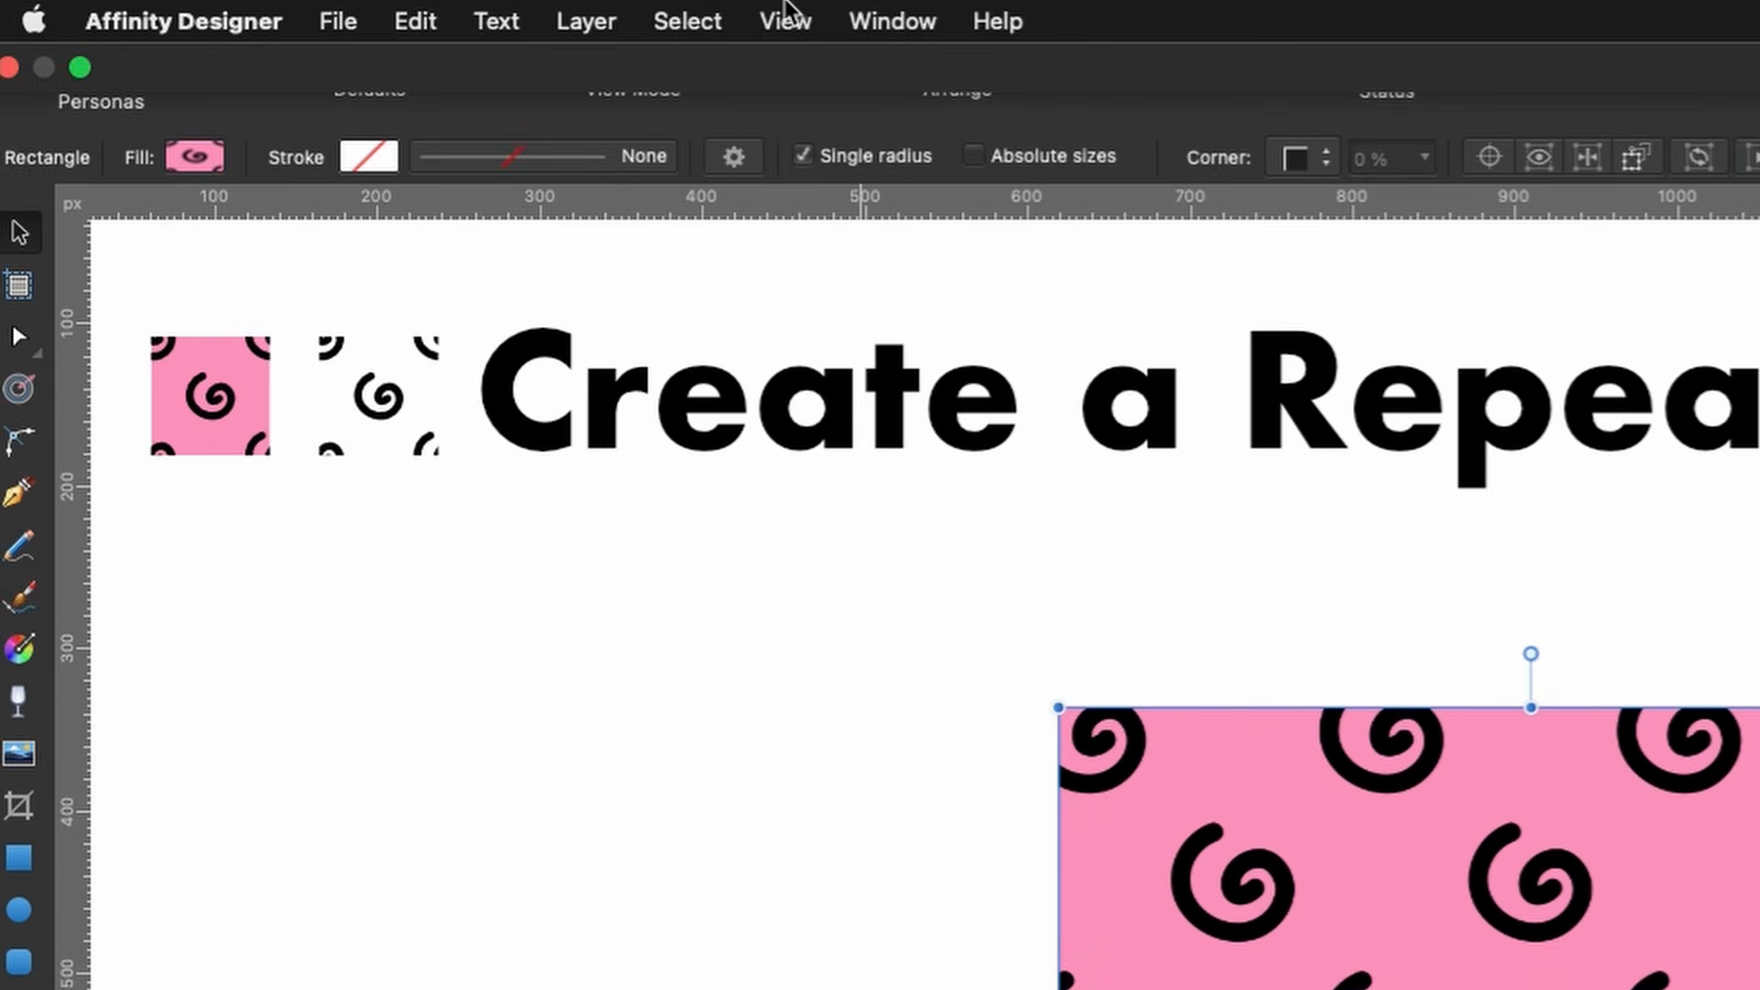
pyautogui.click(785, 21)
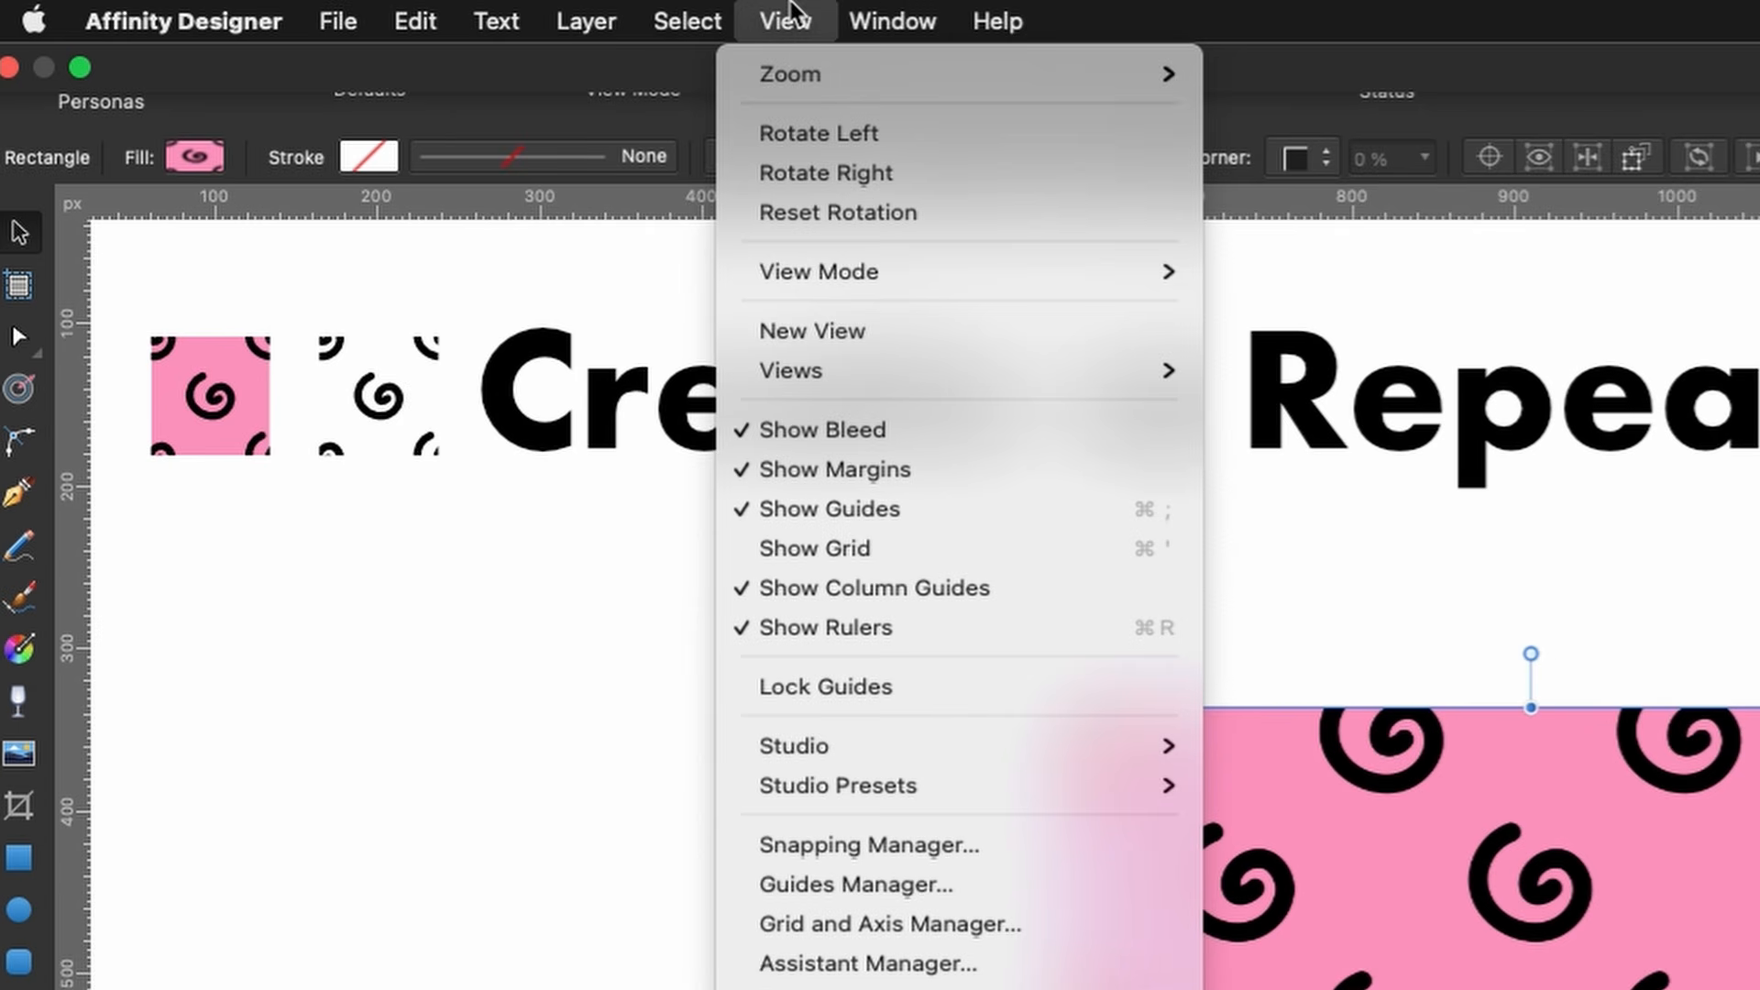
pyautogui.moveTo(939, 736)
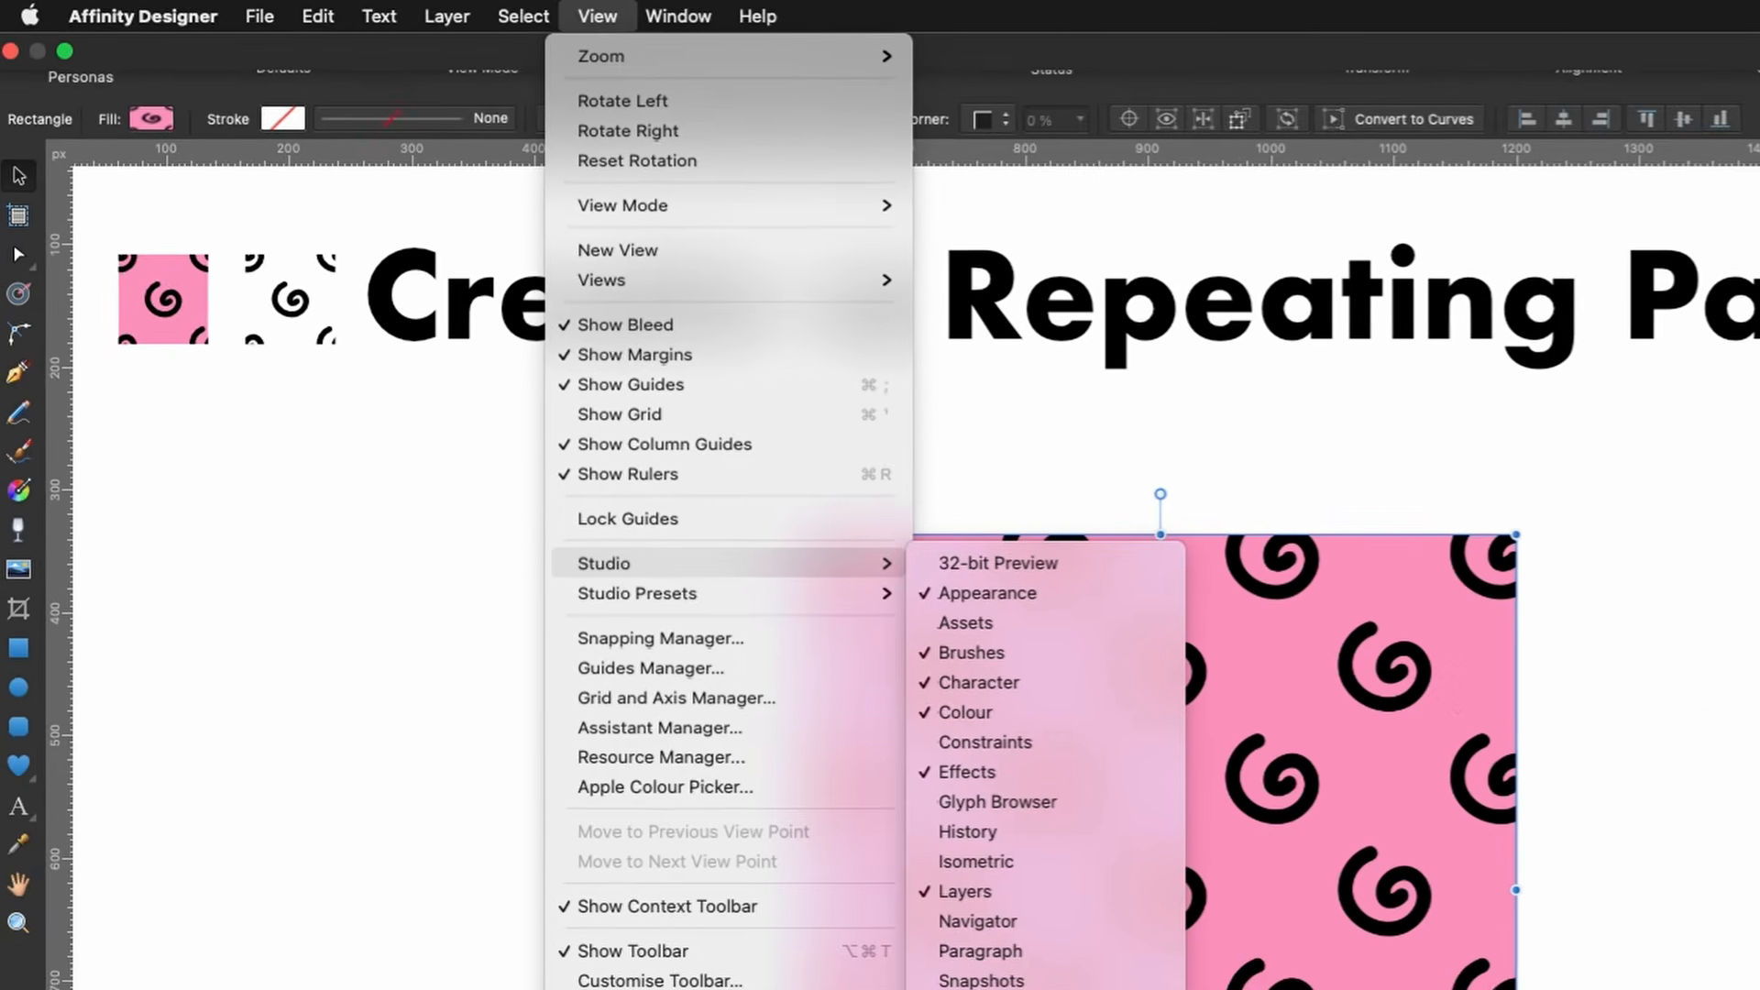
pyautogui.click(1322, 790)
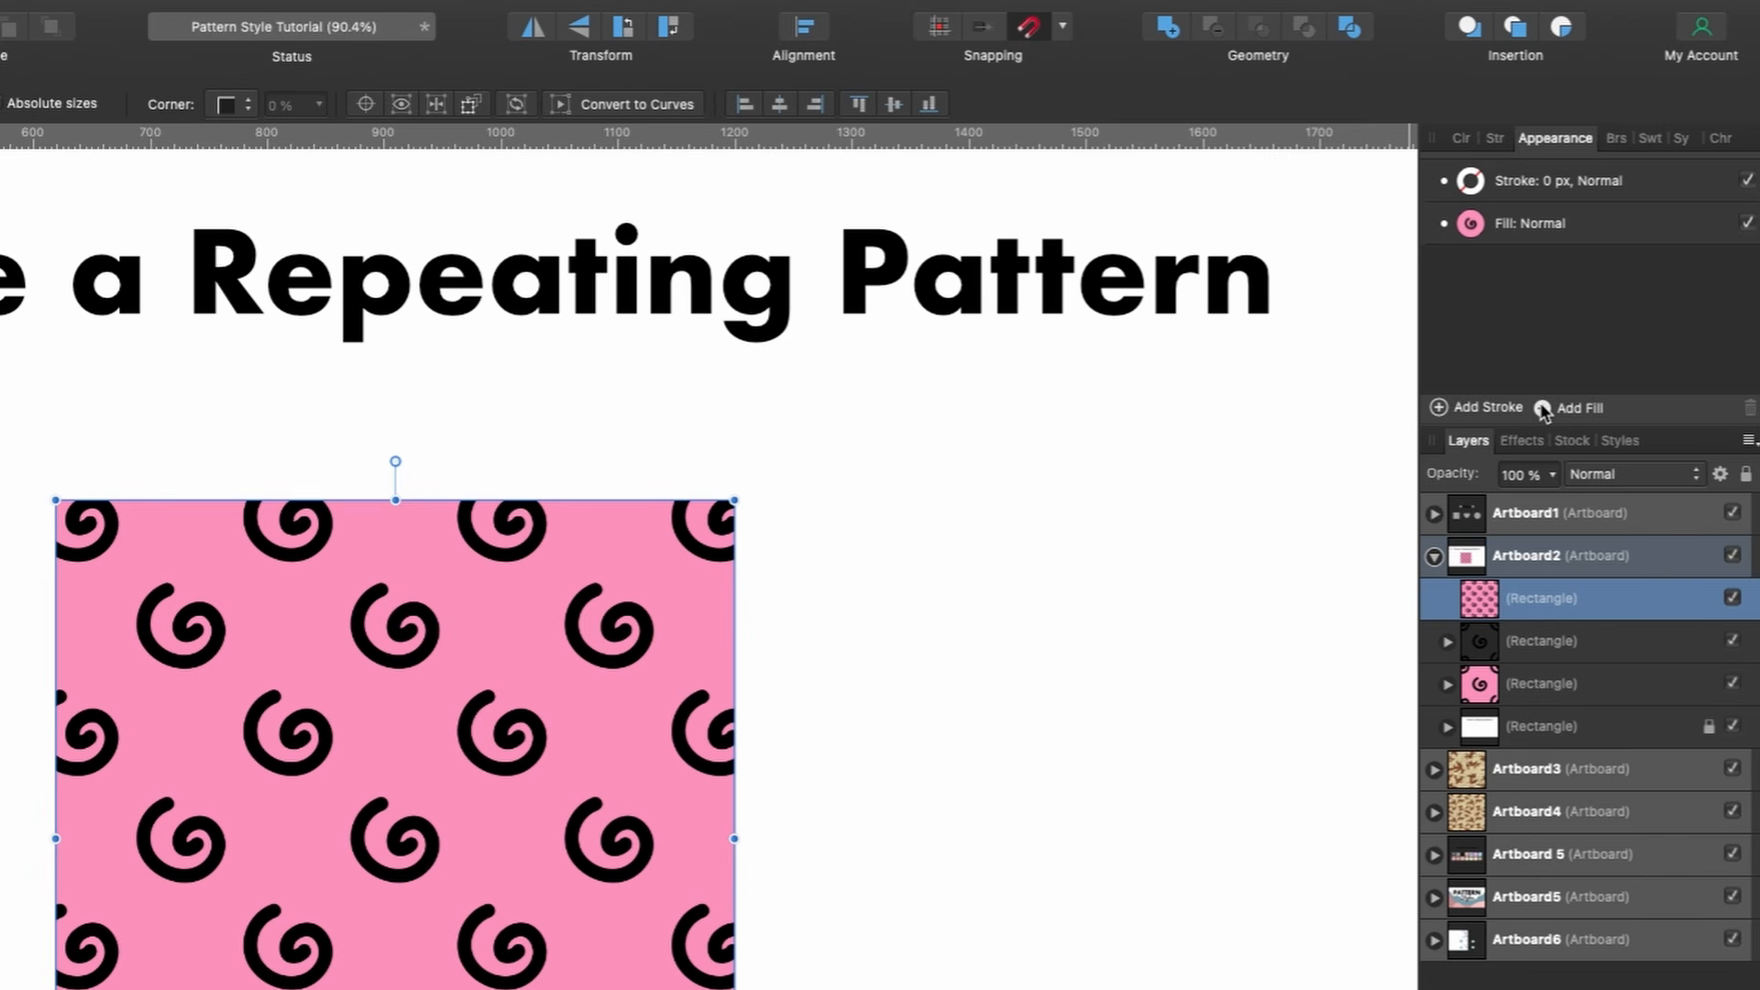
pyautogui.click(1544, 409)
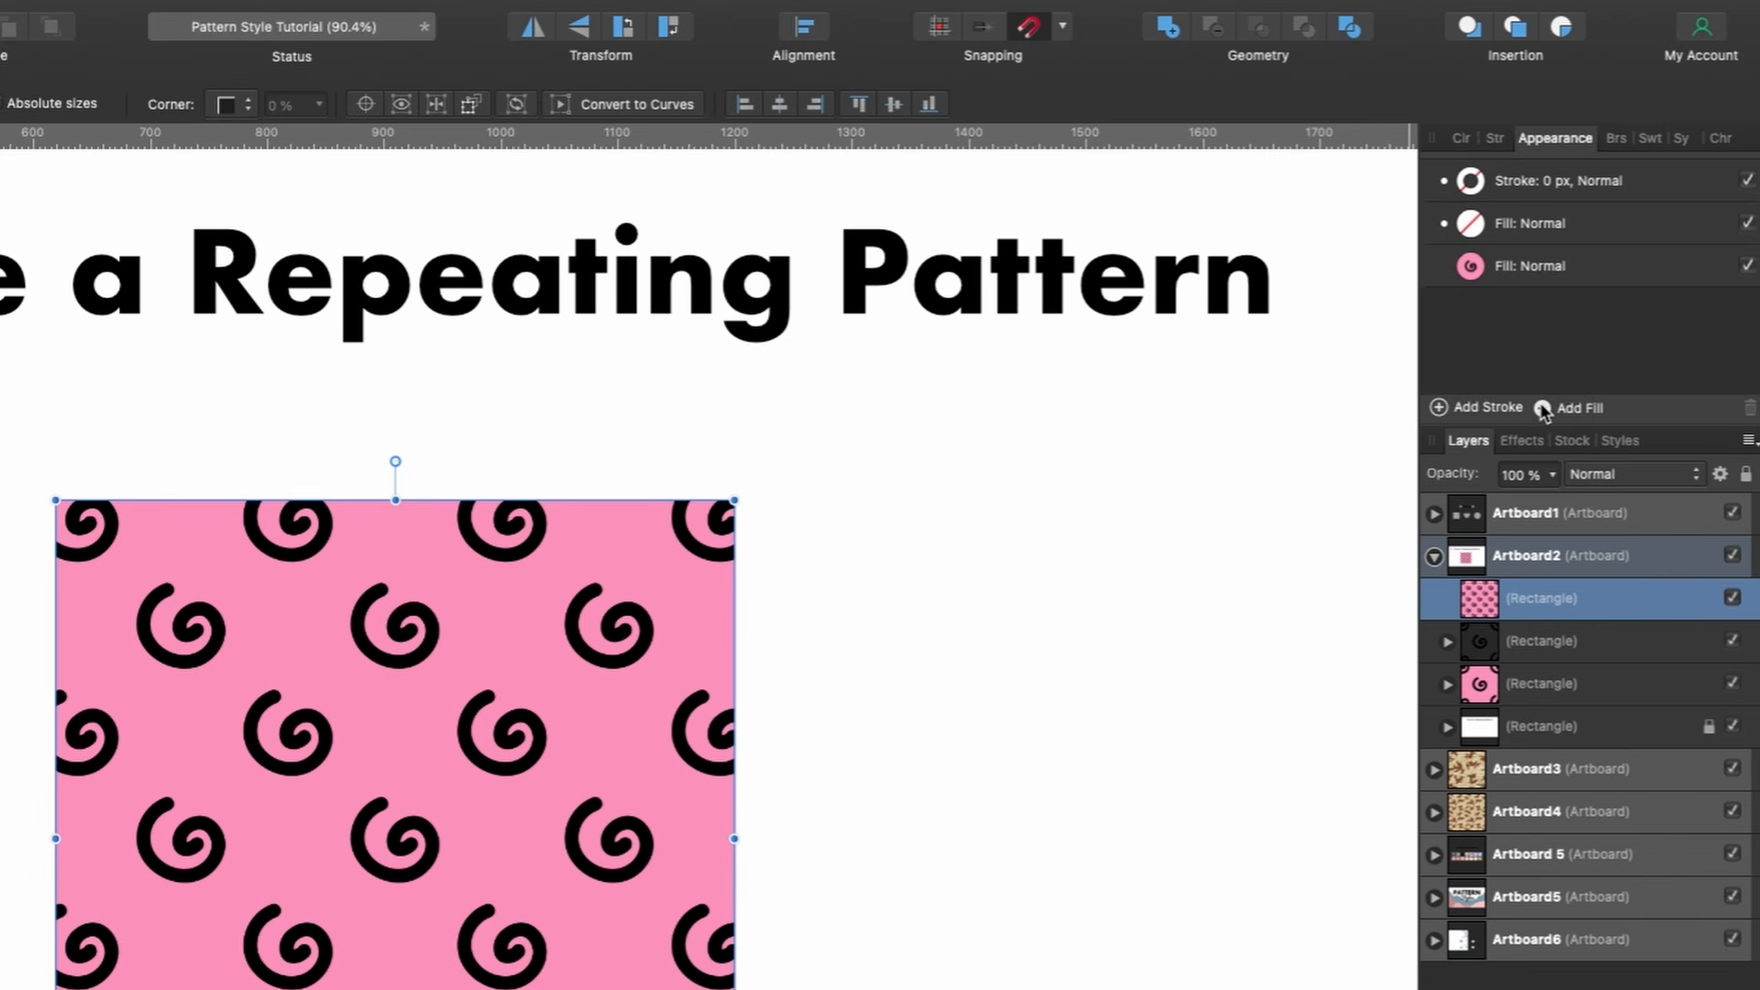
pyautogui.click(1504, 232)
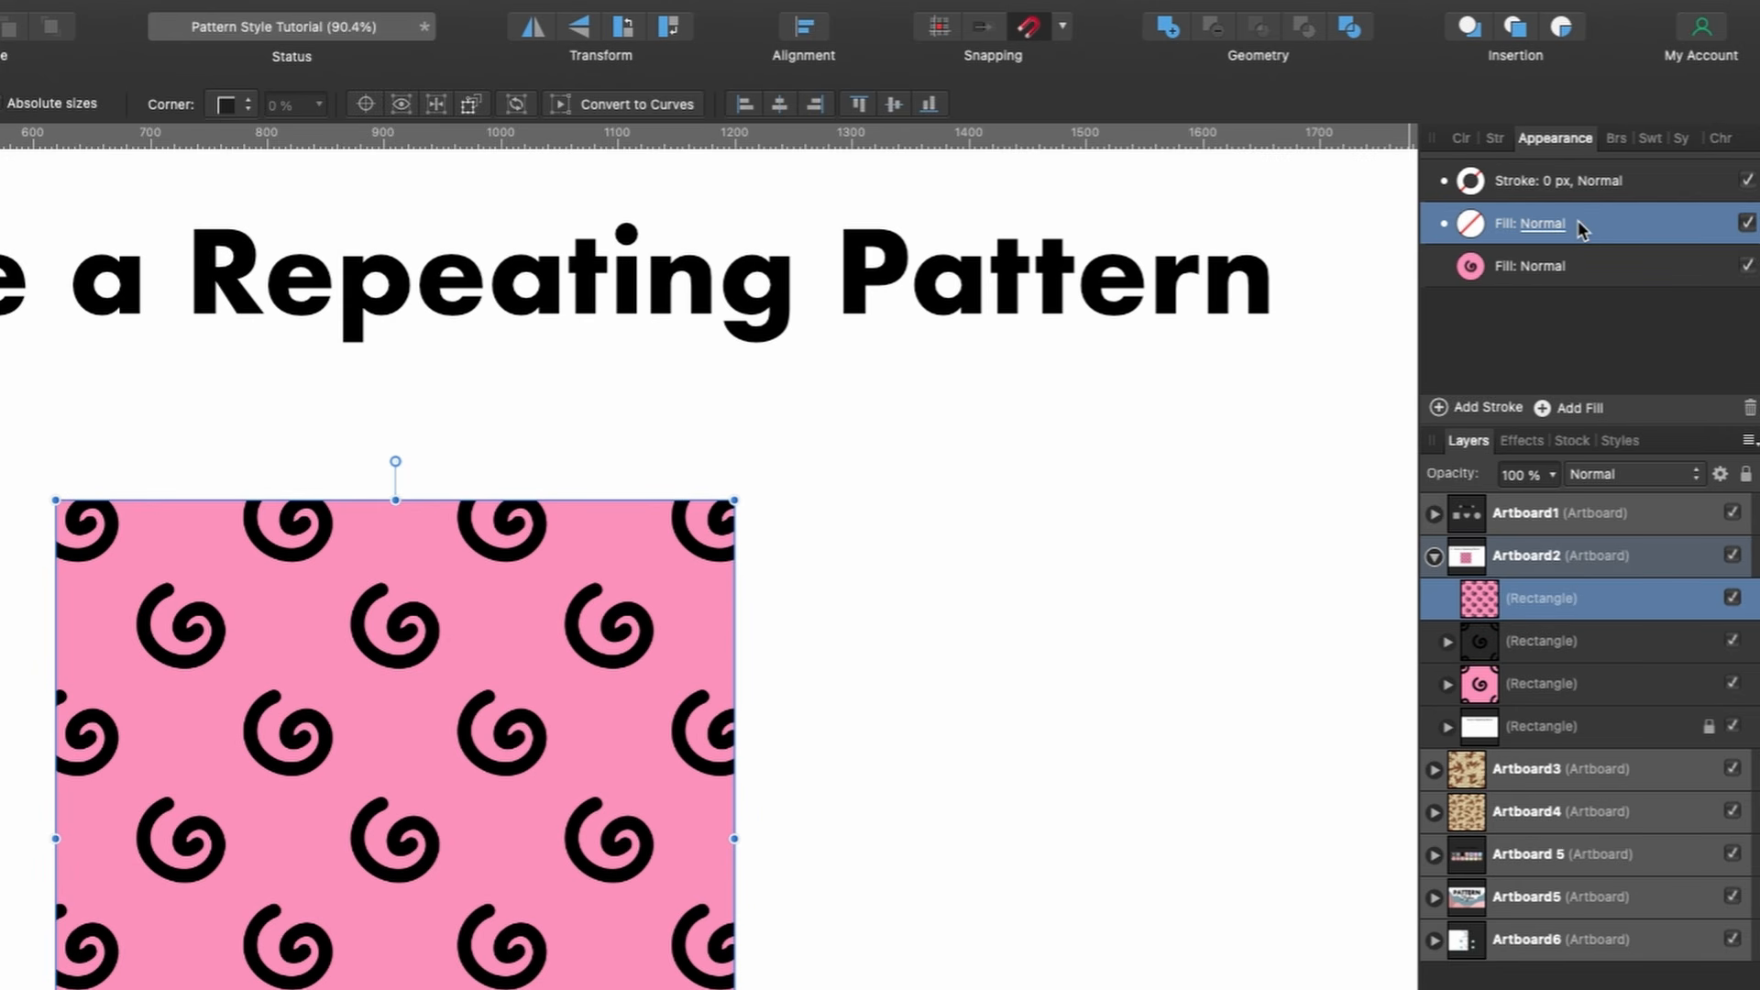
pyautogui.click(1583, 268)
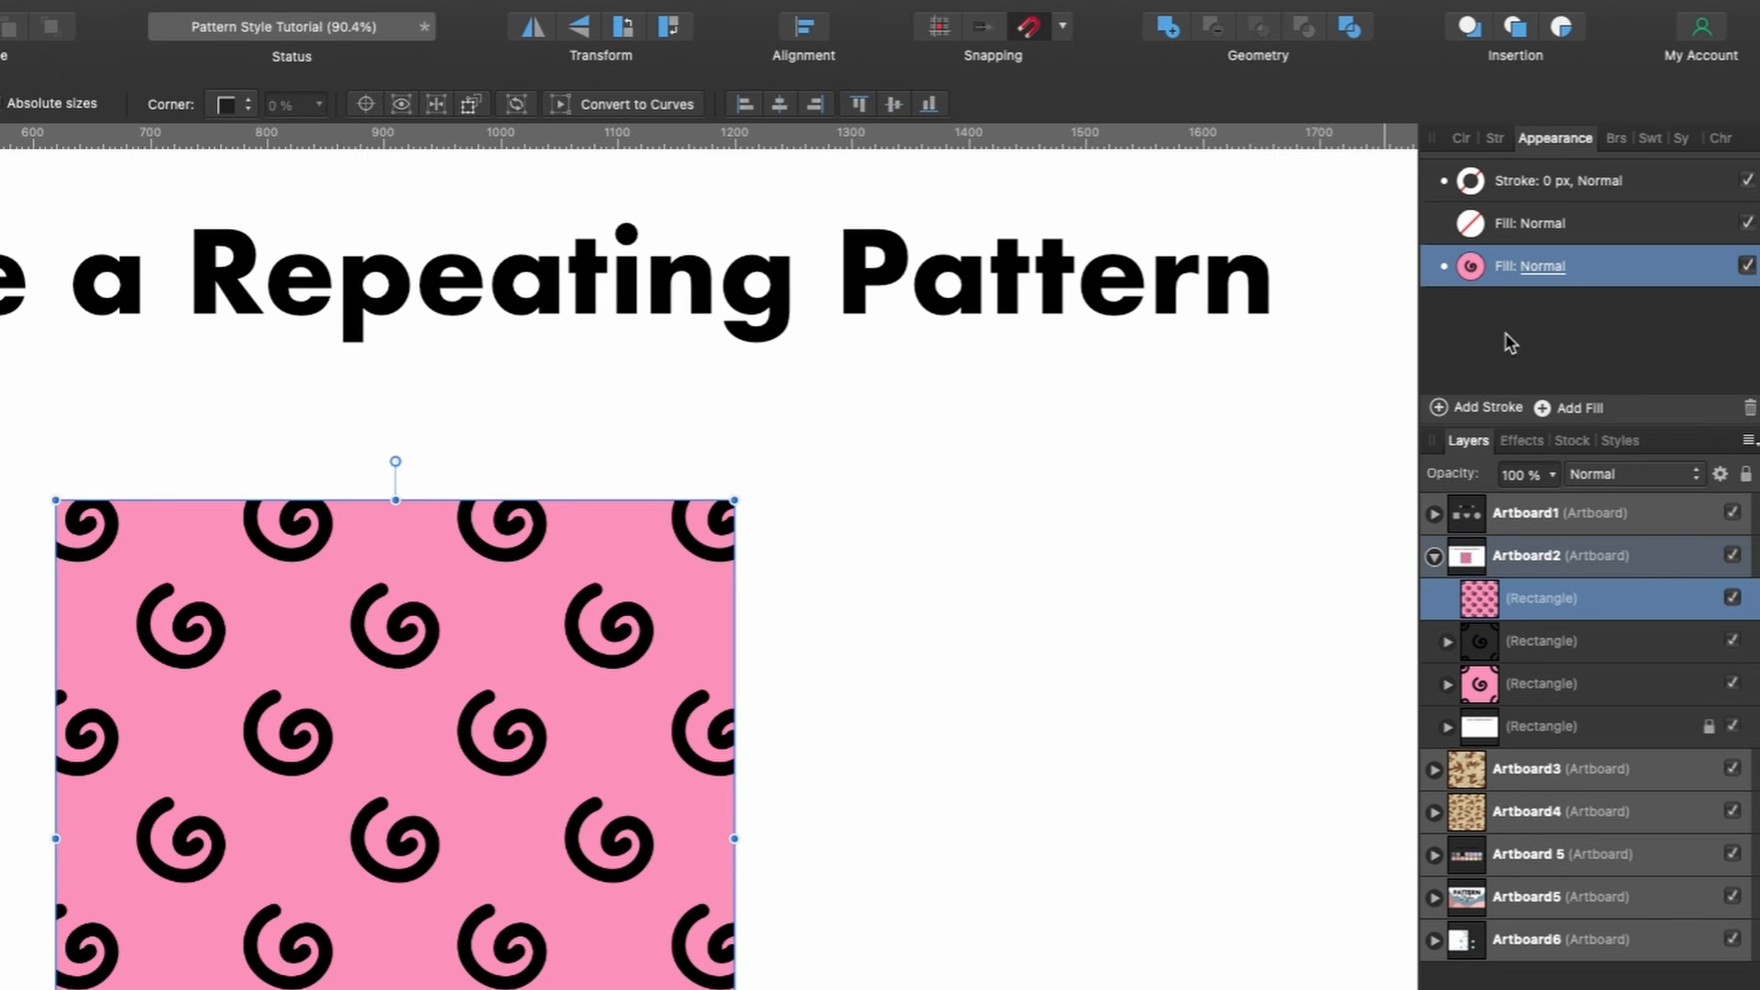
pyautogui.click(1583, 225)
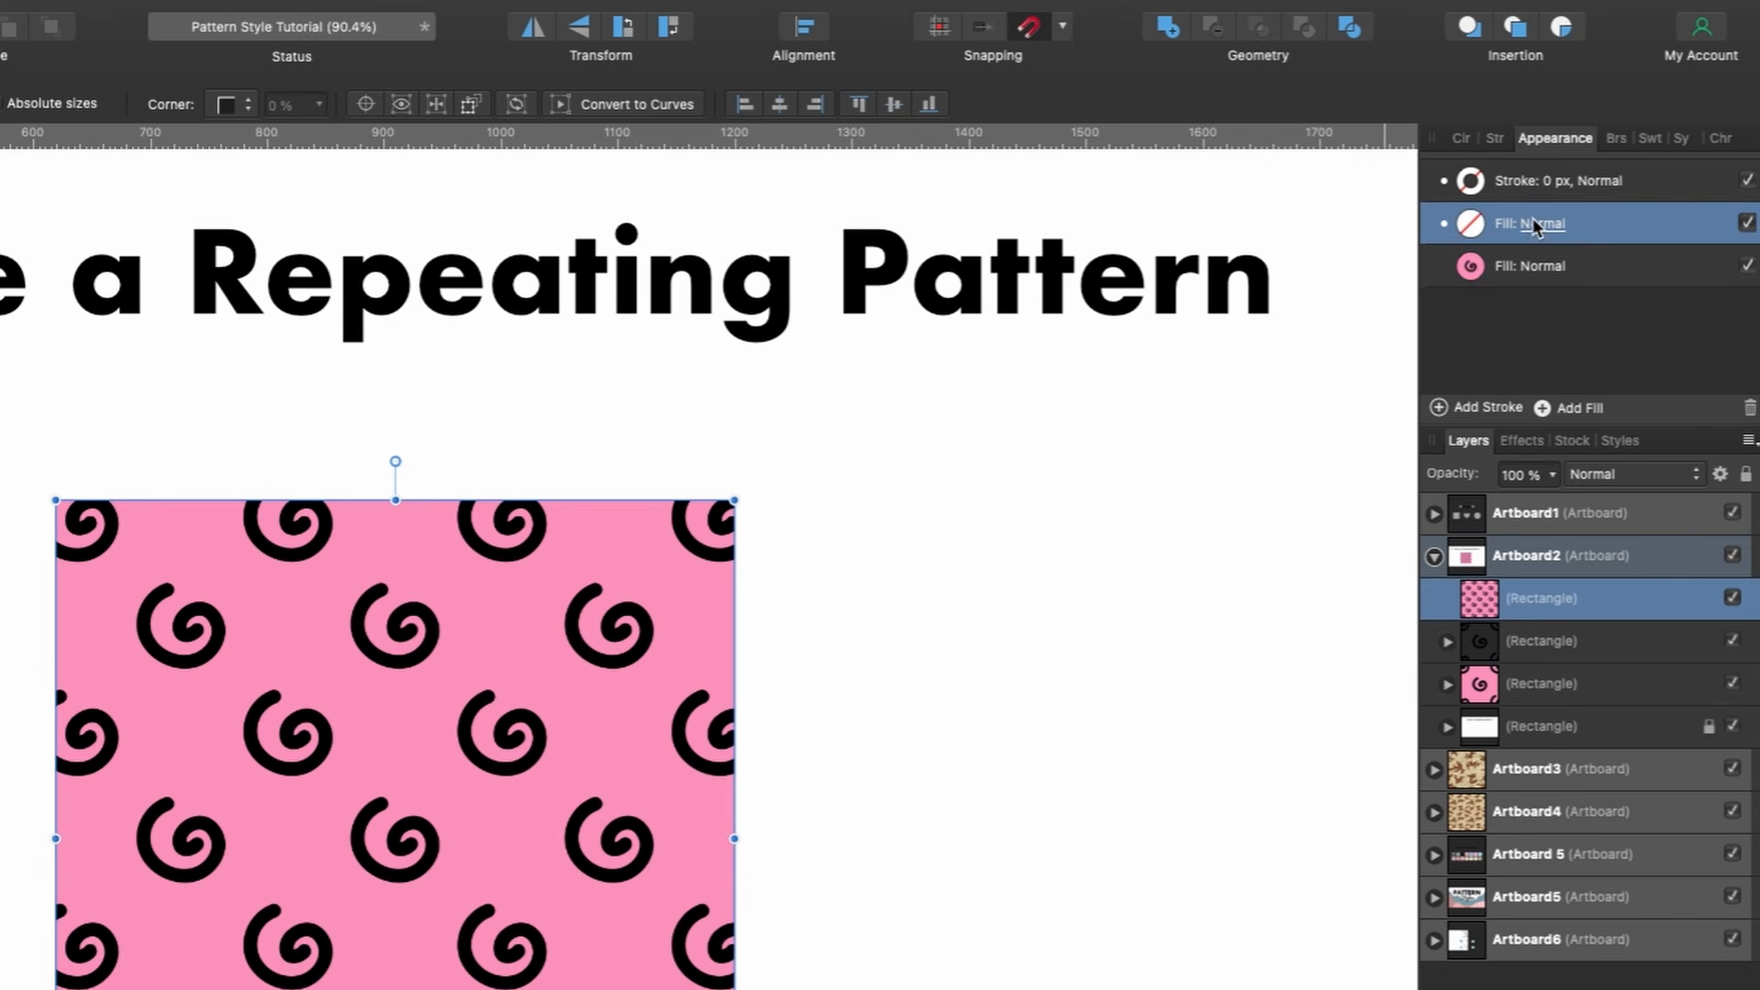
pyautogui.click(1467, 223)
pyautogui.moveTo(1529, 376); pyautogui.dragTo(1657, 437)
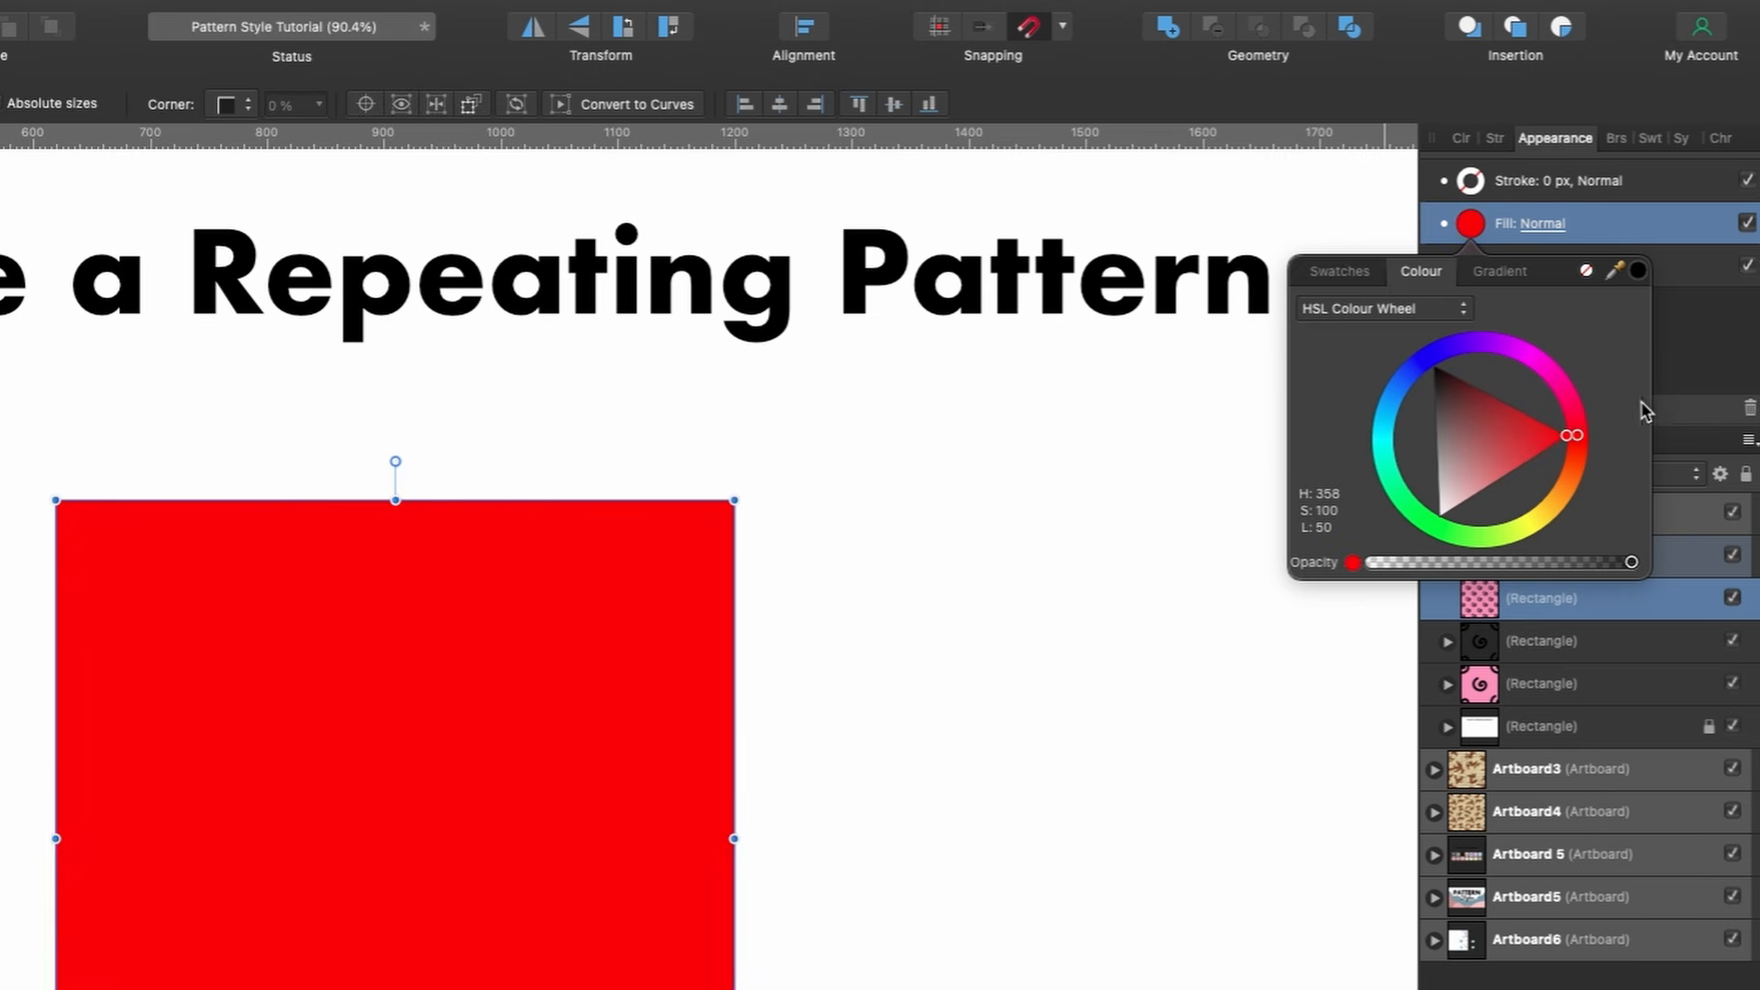
pyautogui.click(1691, 303)
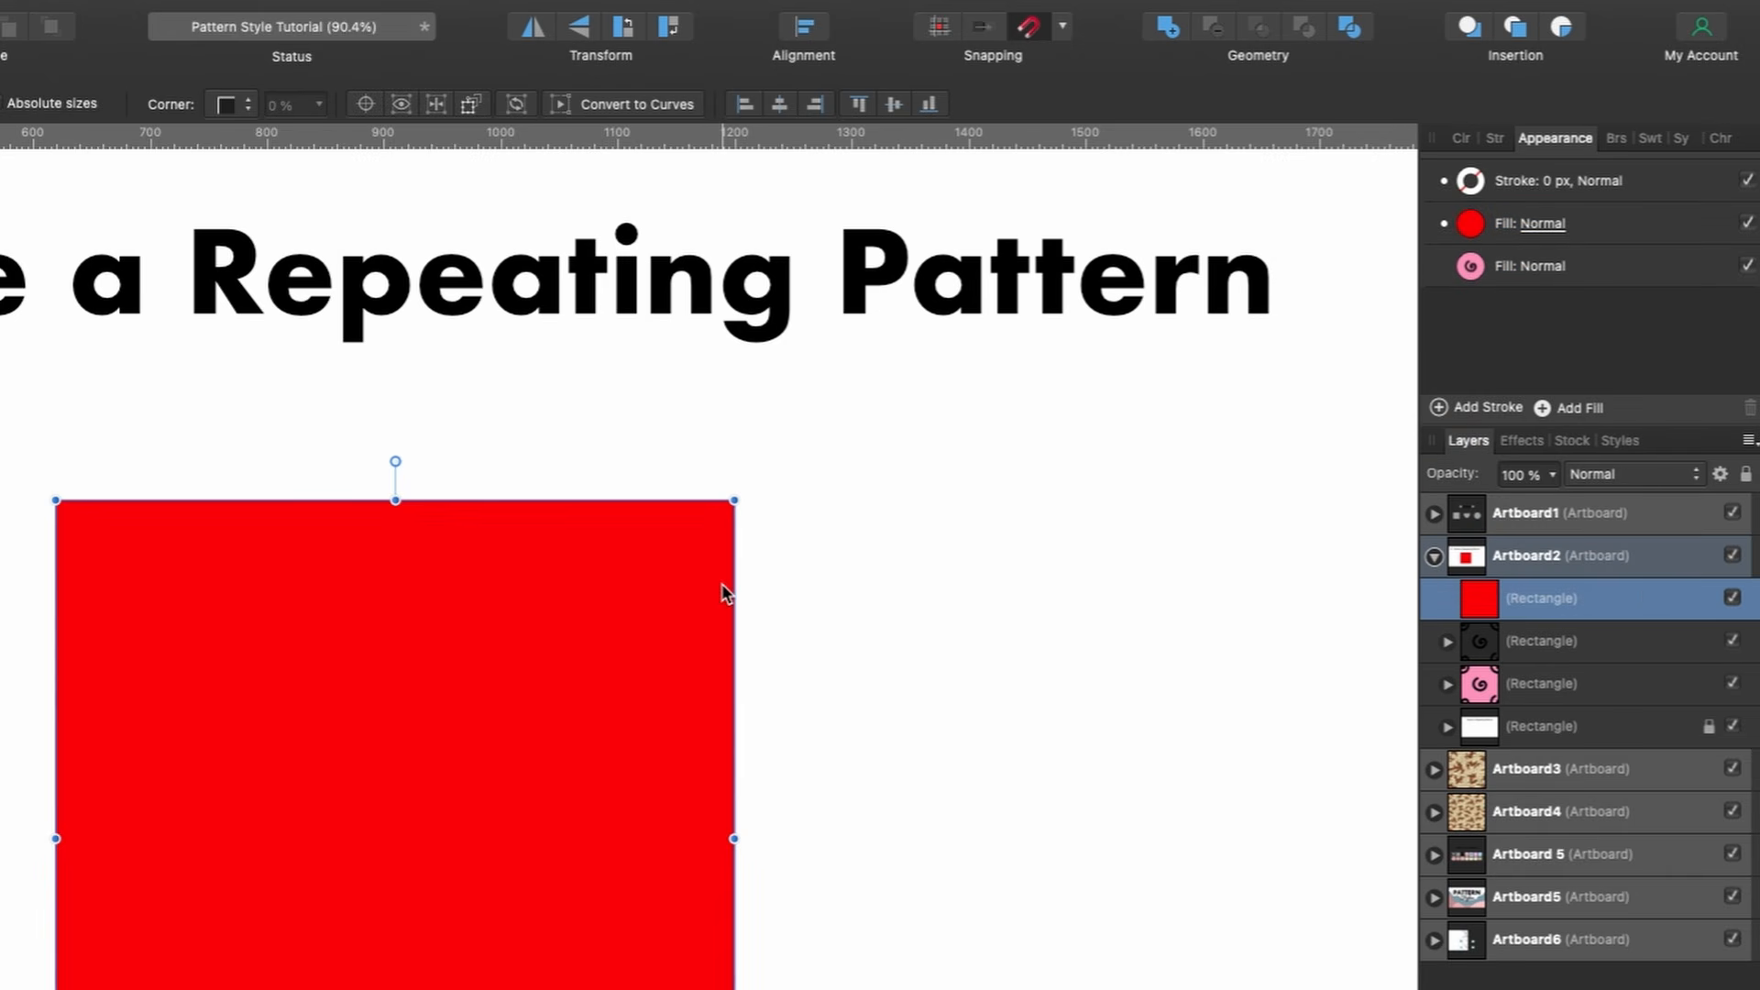
# Try the red fill beneath the spiral fill, preview other blend modes for it on top, and delete the red fill.
pyautogui.moveTo(1619, 229); pyautogui.dragTo(1578, 289)
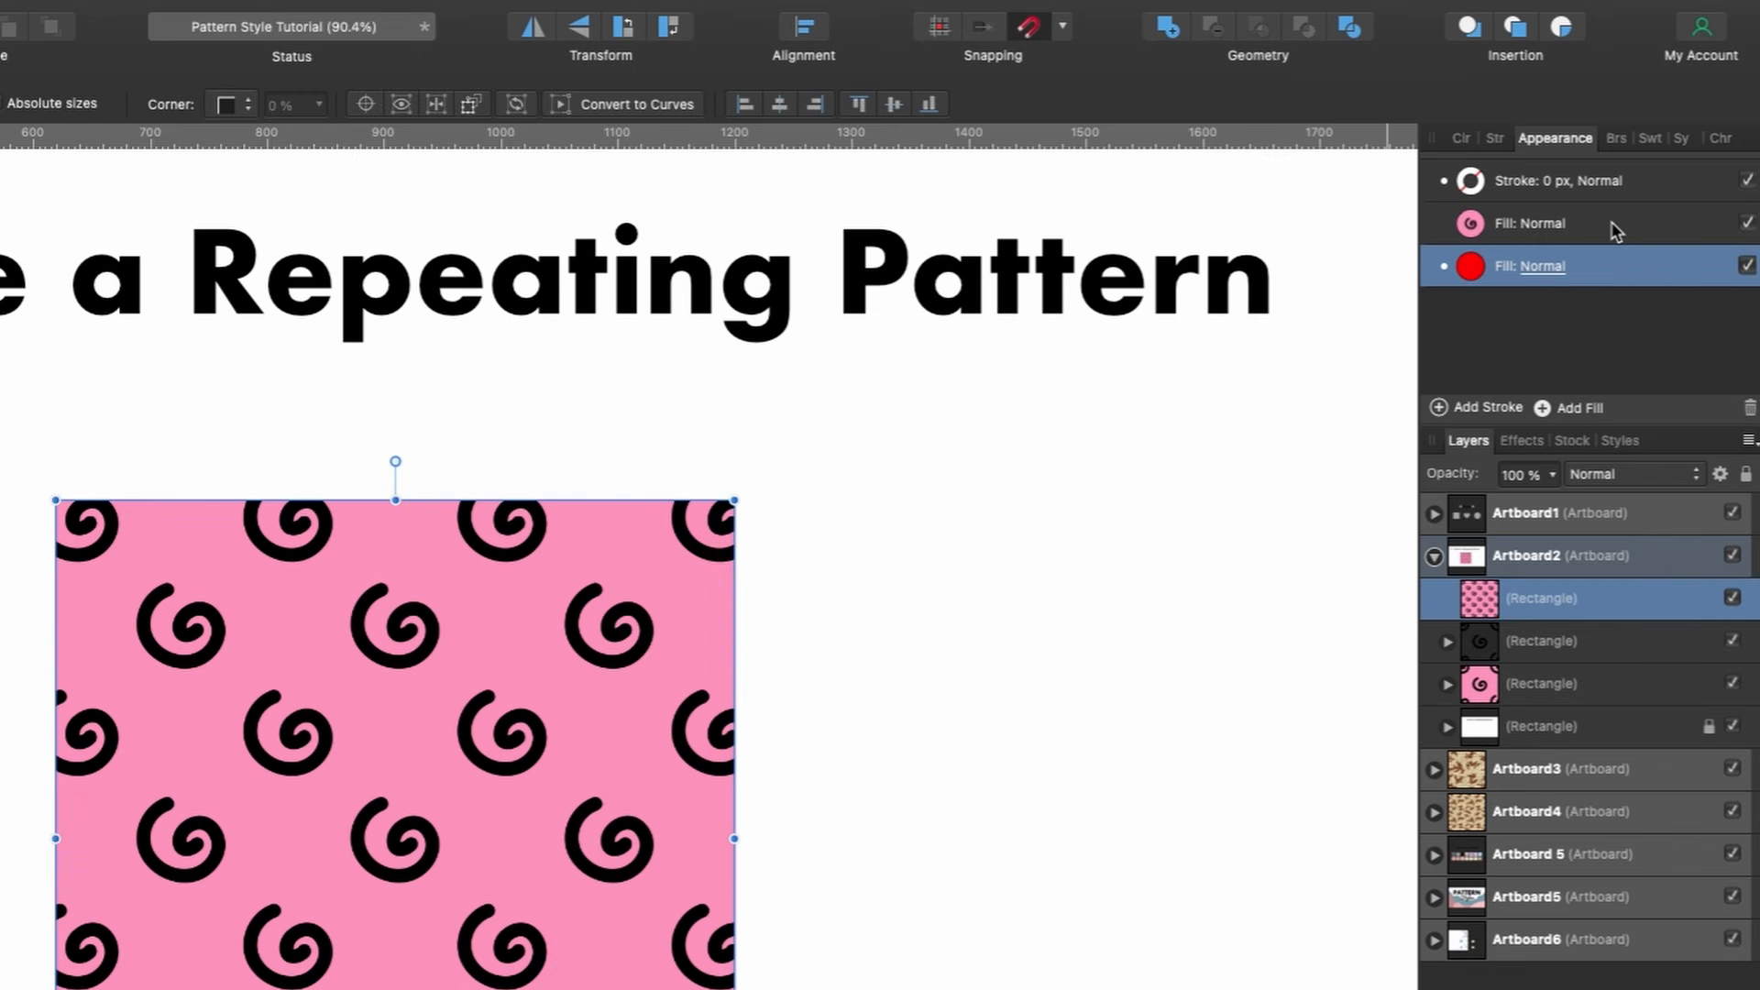
pyautogui.moveTo(1584, 256); pyautogui.dragTo(1514, 206)
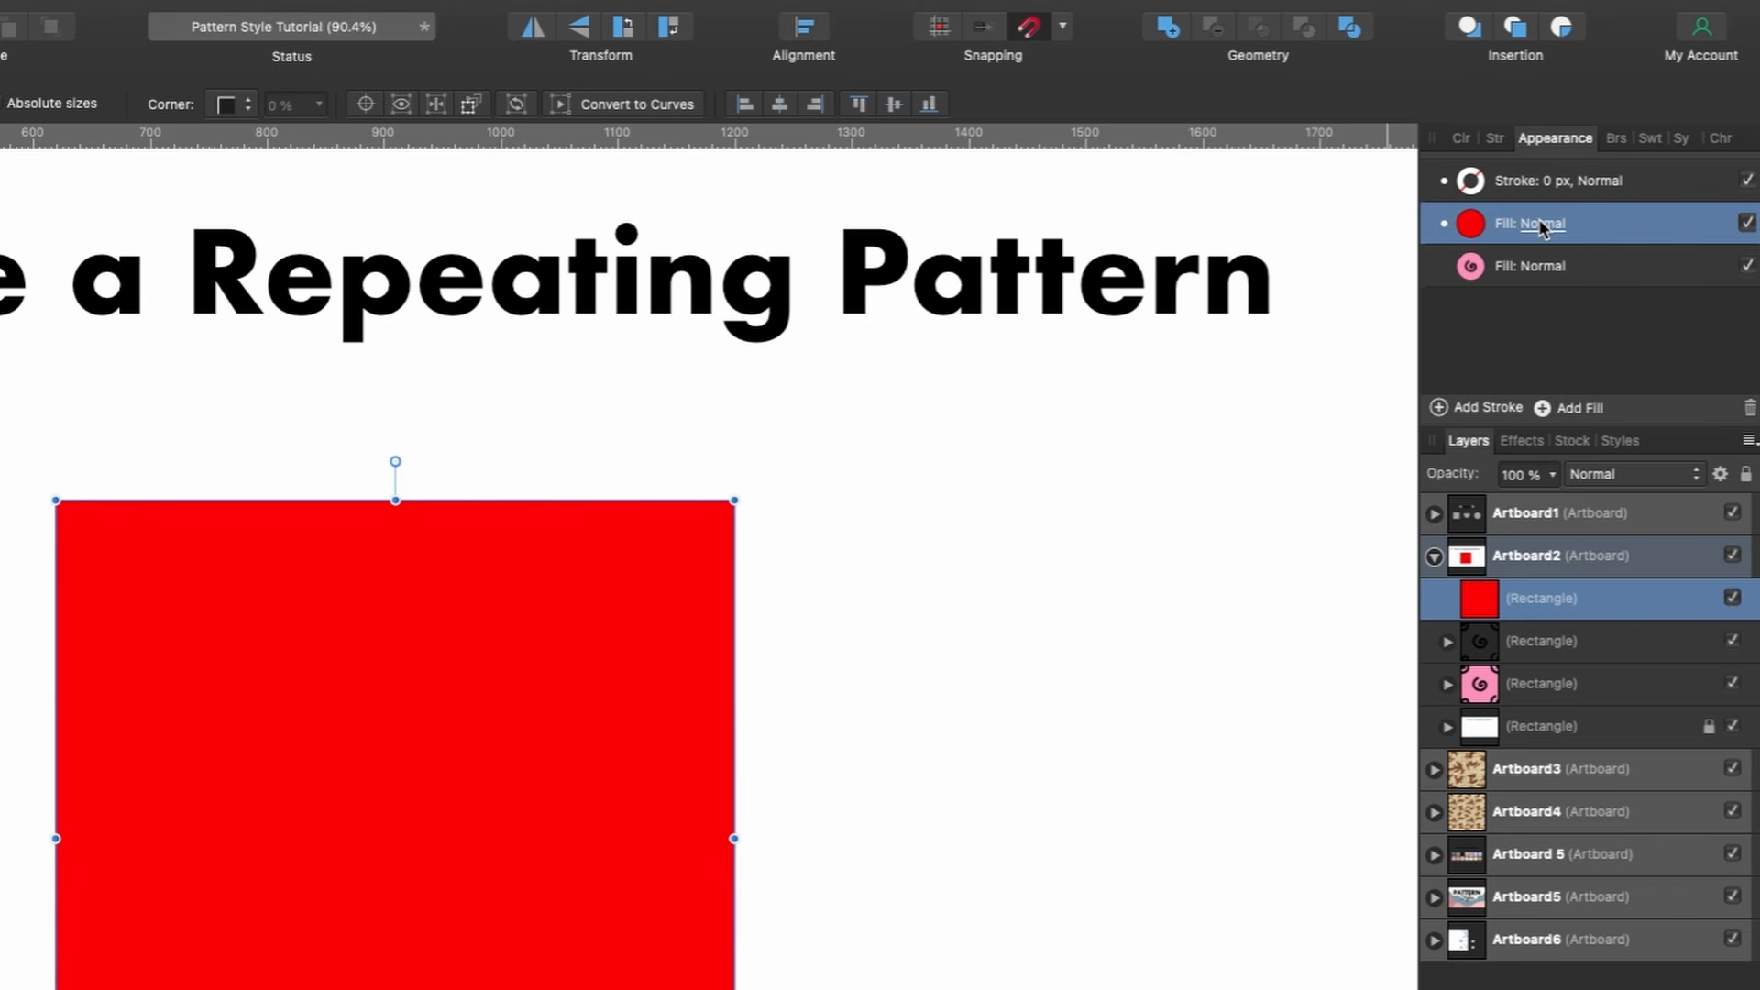
pyautogui.click(1553, 228)
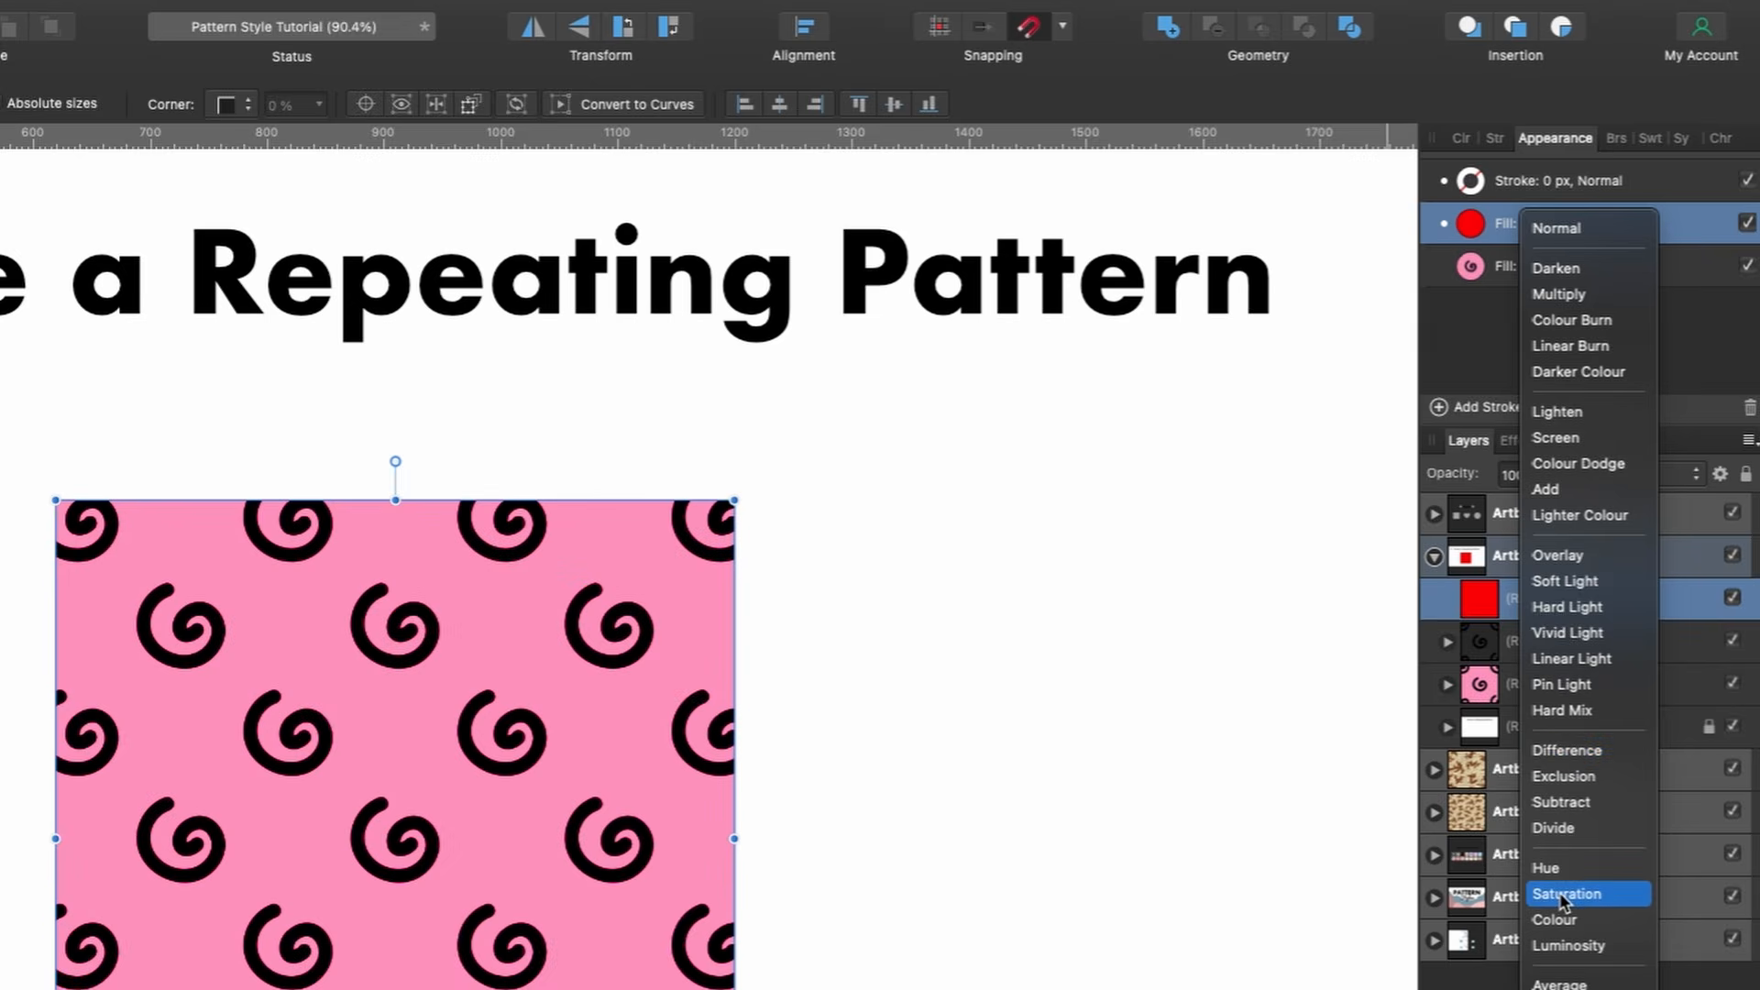
pyautogui.click(1629, 226)
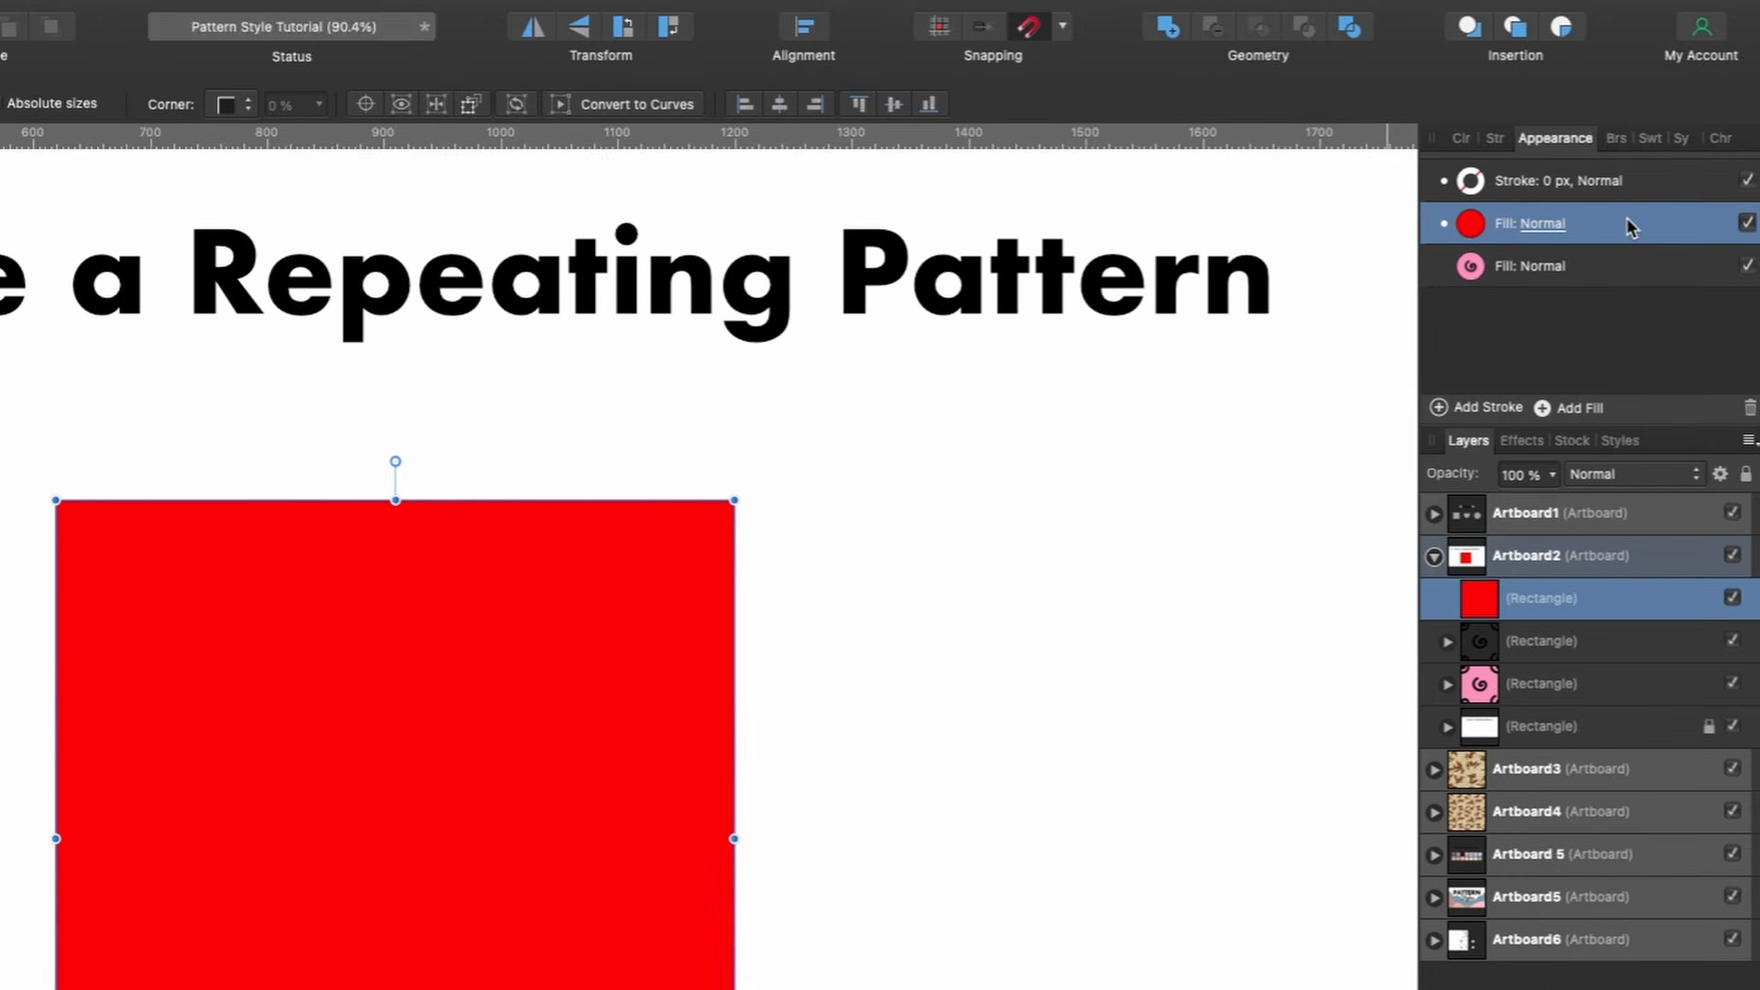
pyautogui.rightClick(1603, 218)
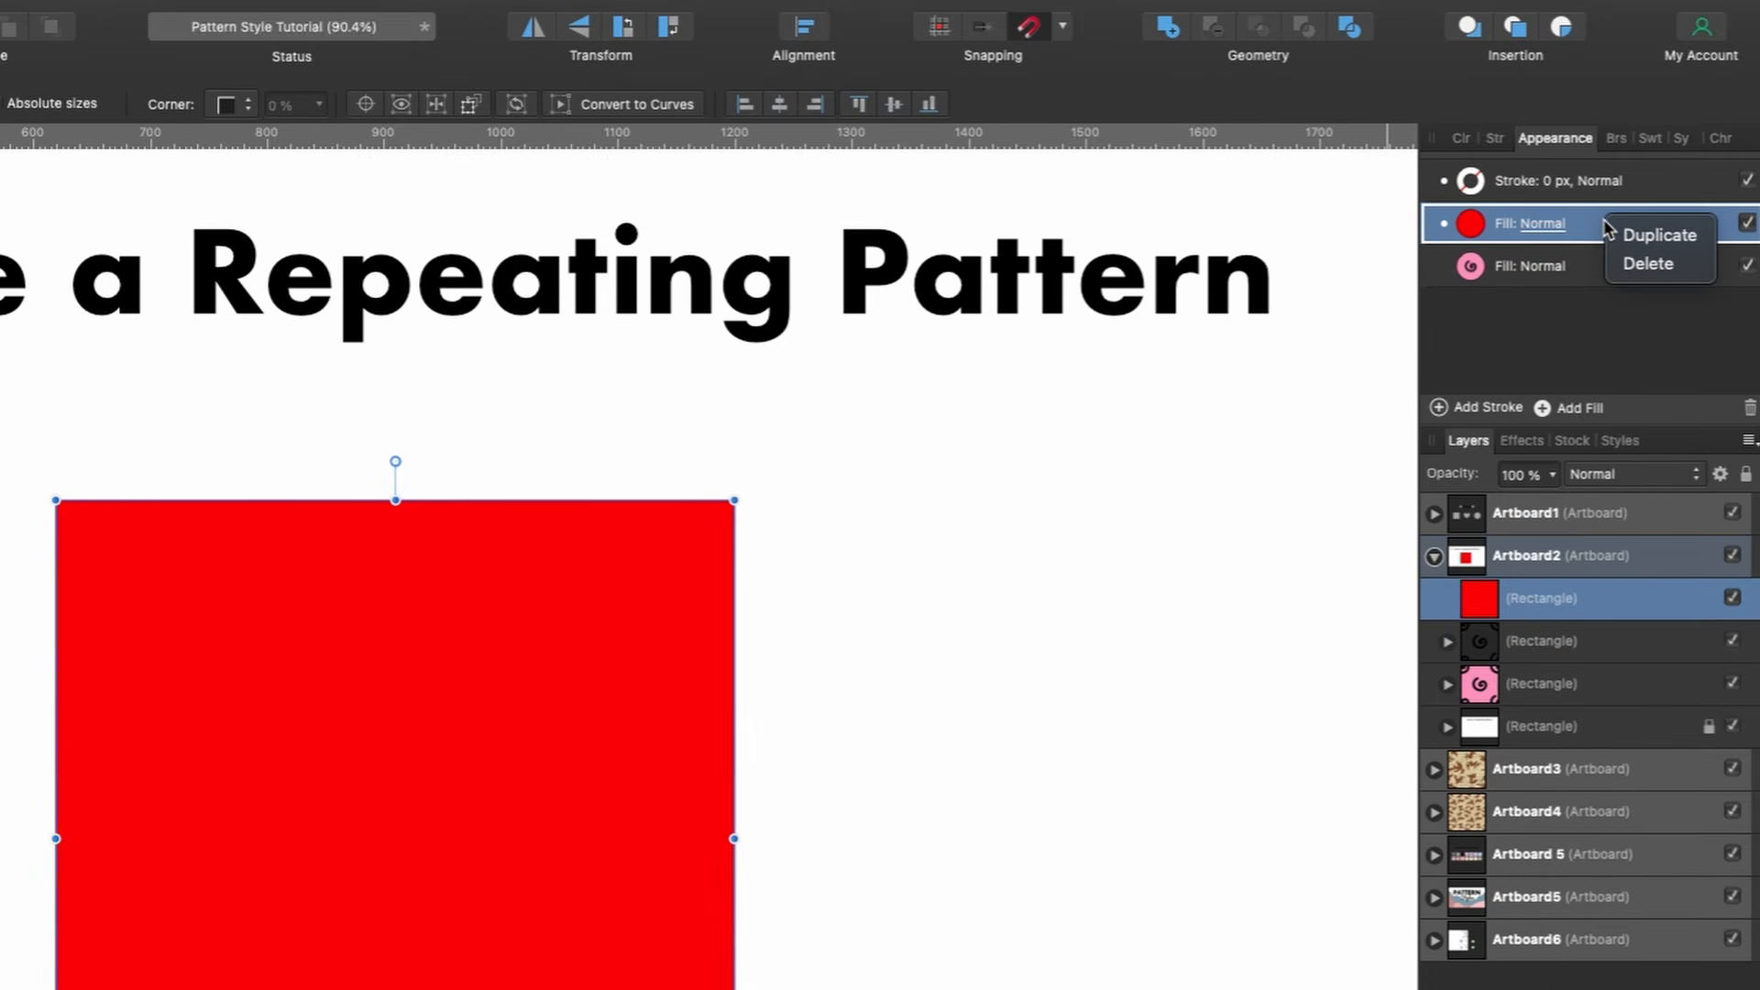
pyautogui.click(1636, 268)
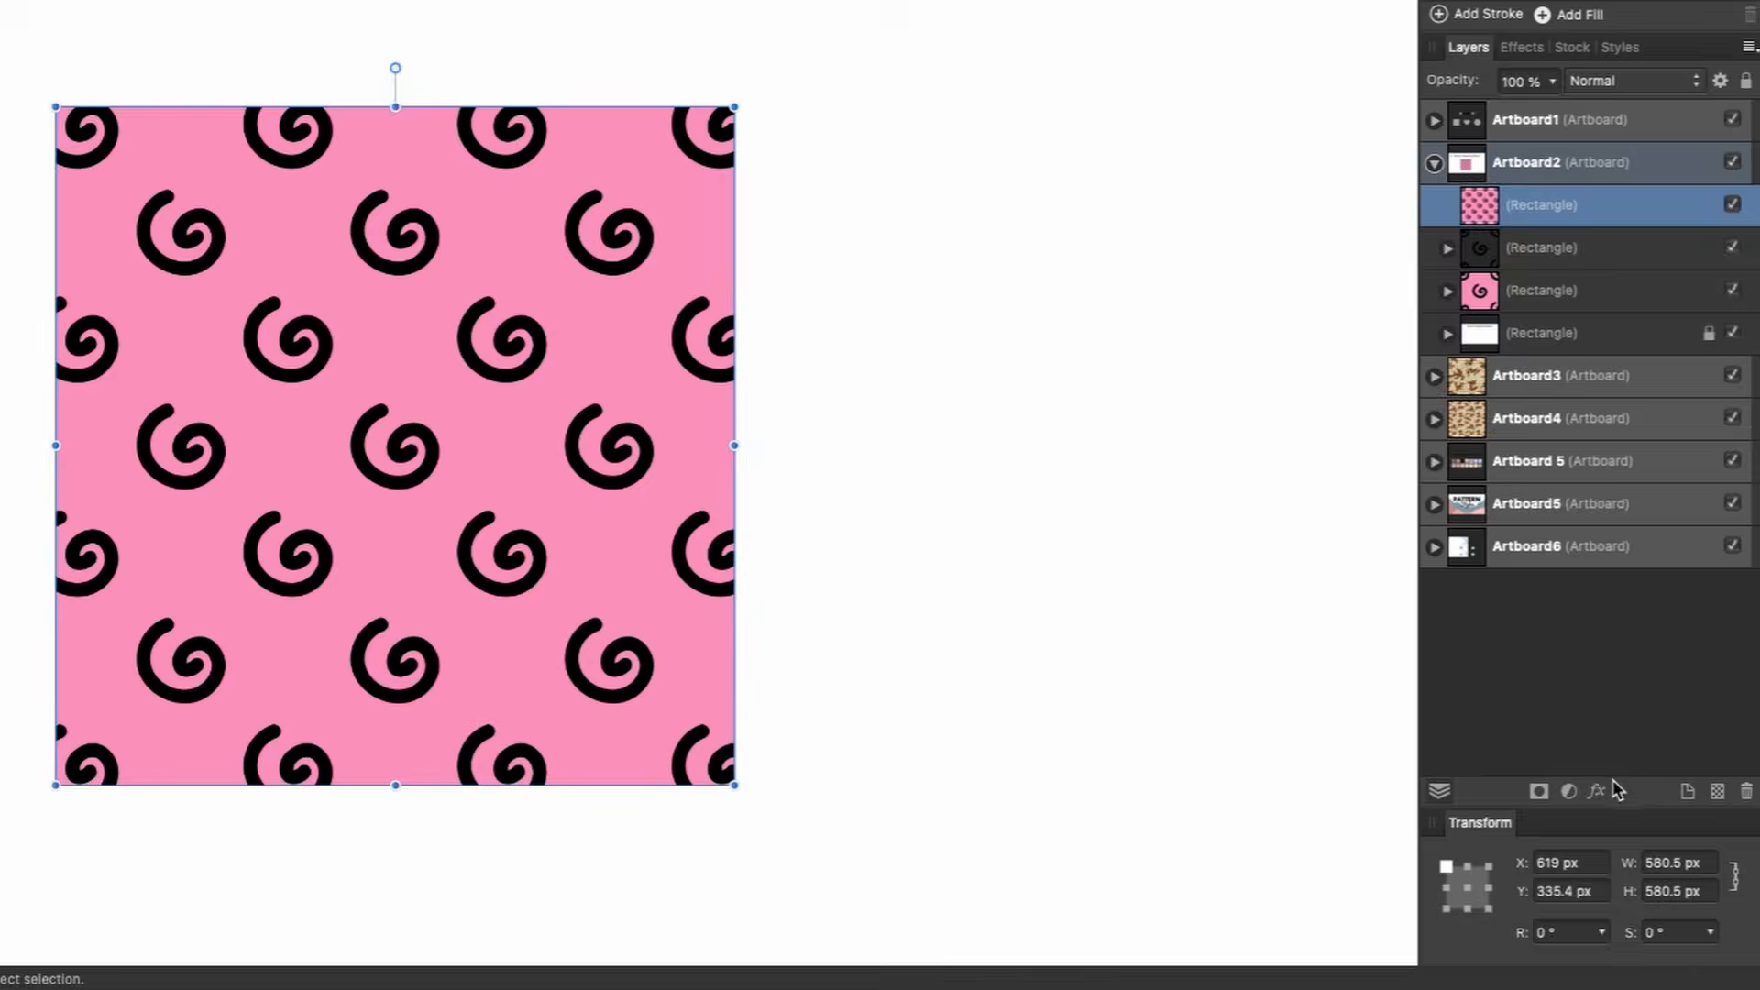
# Apply an Inner Shadow to the patterned square with 42 % opacity, 38.8 px radius and 35.6 px offset, and enable Scale with Object.
pyautogui.click(1598, 791)
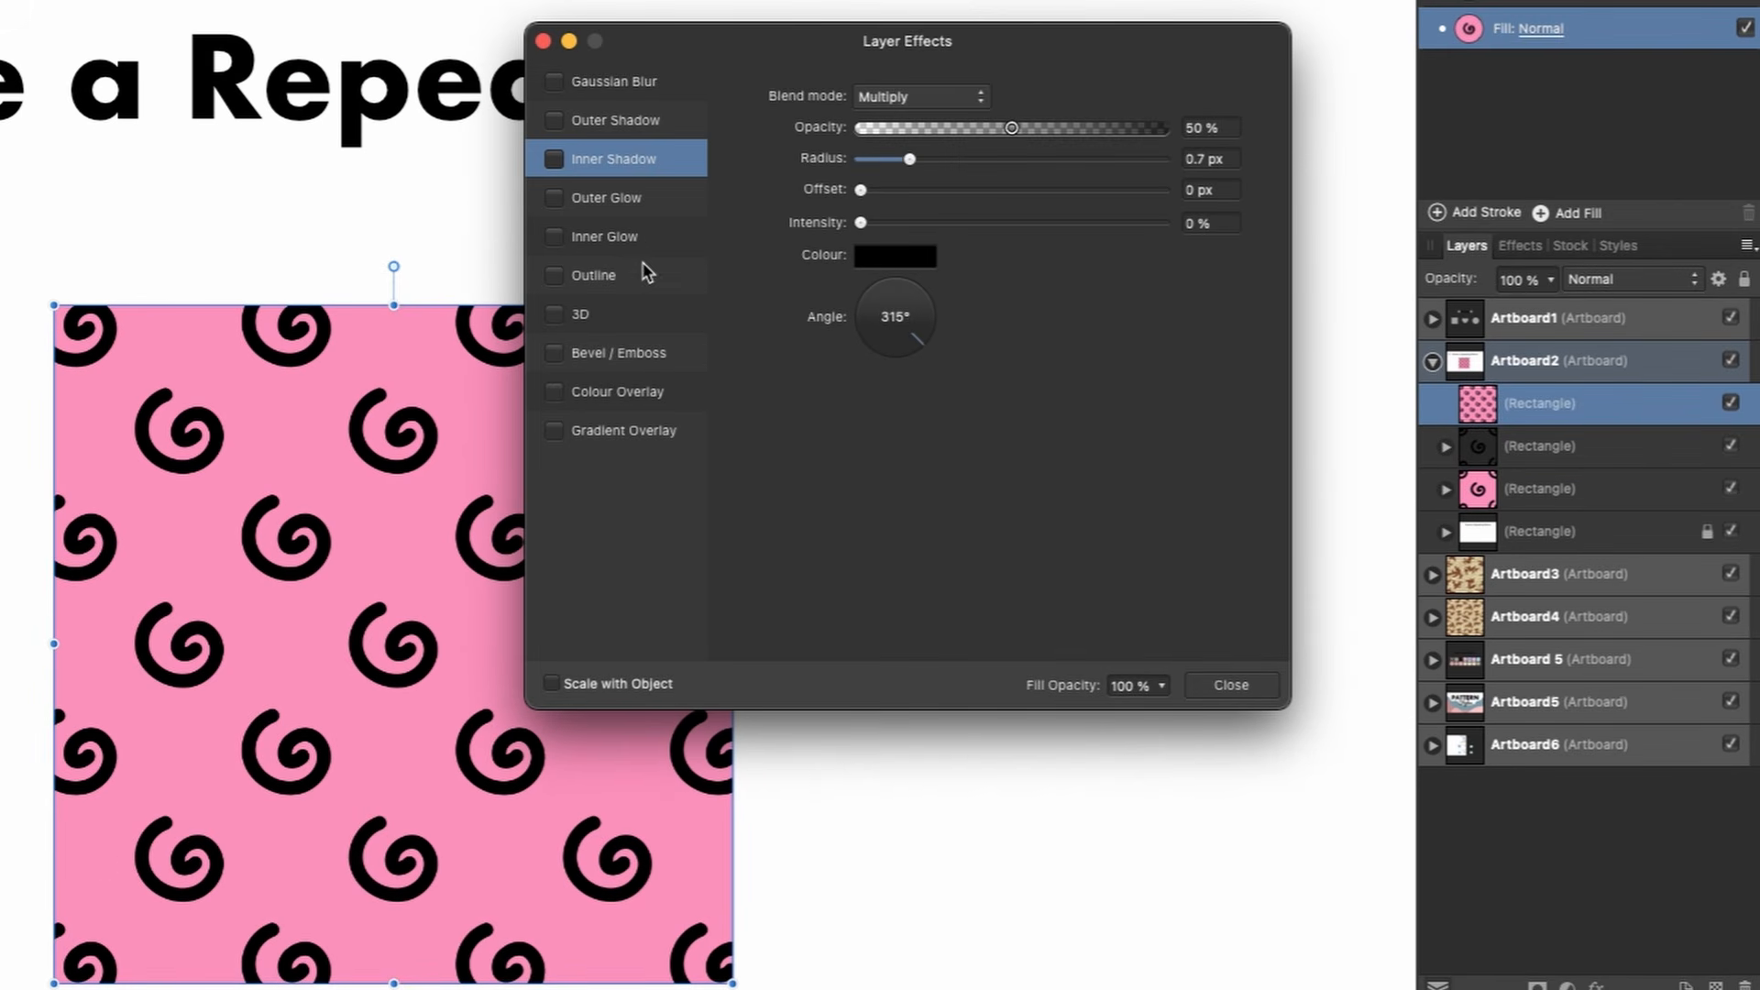
pyautogui.click(554, 159)
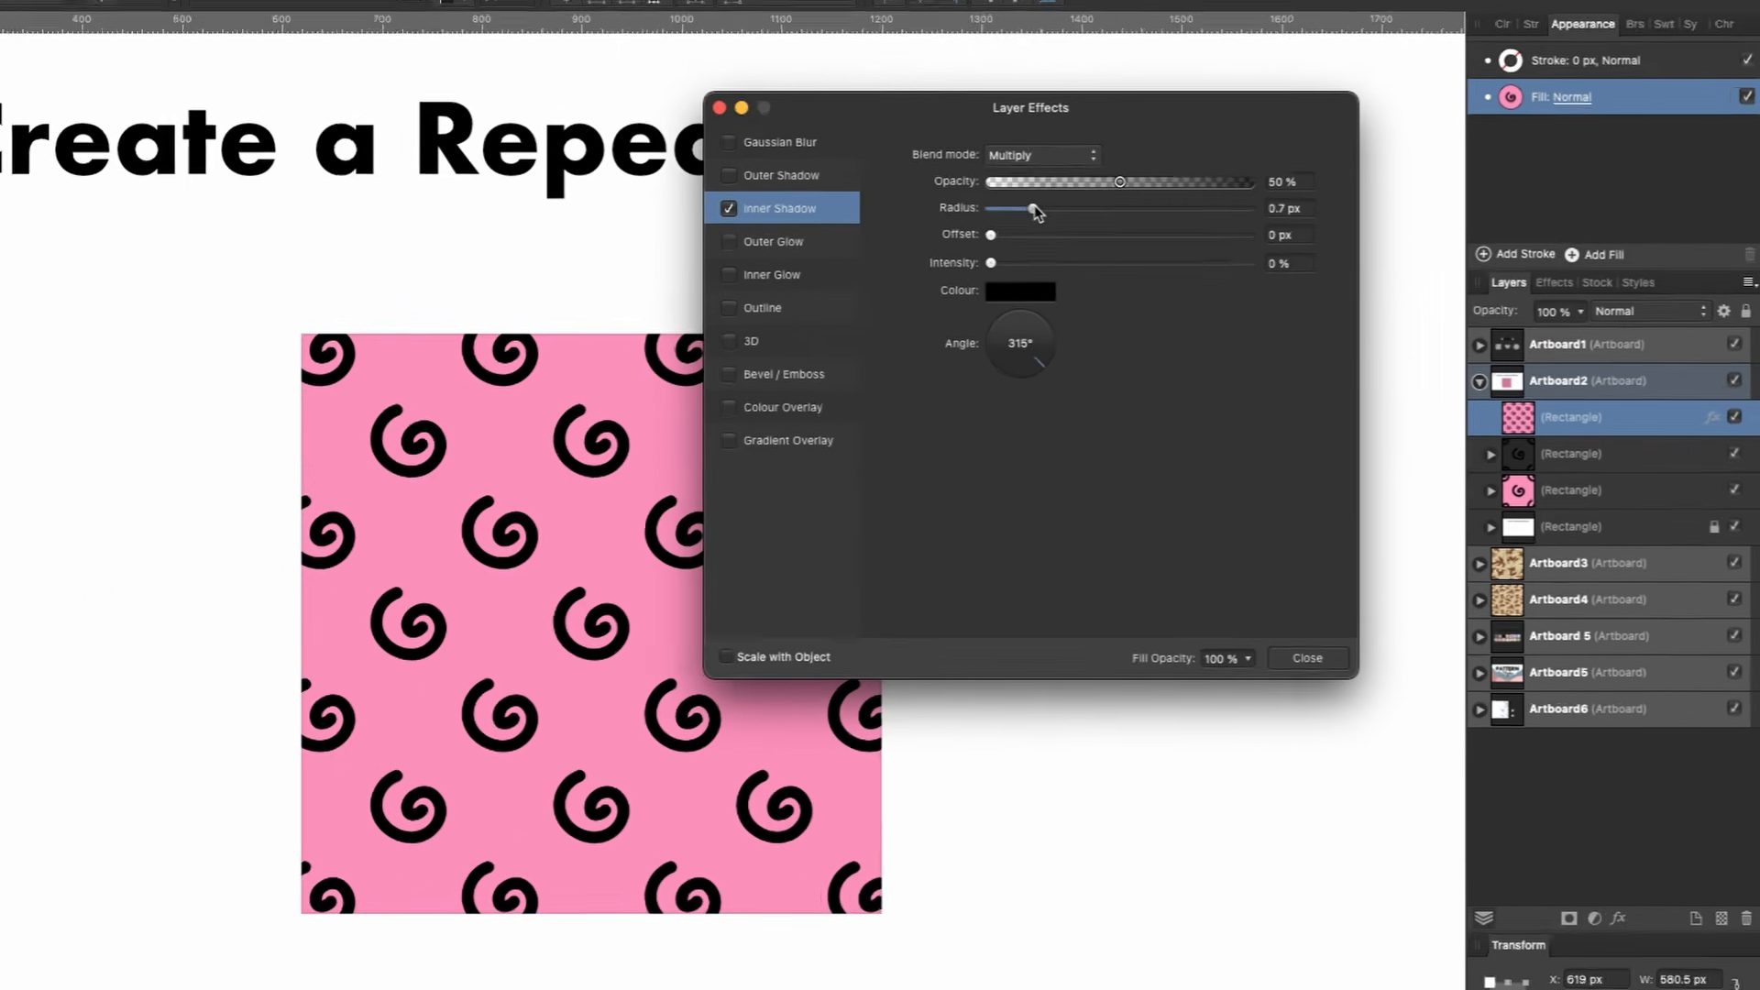
pyautogui.moveTo(1034, 209); pyautogui.dragTo(1248, 200)
pyautogui.moveTo(1326, 253); pyautogui.dragTo(1273, 236)
pyautogui.moveTo(1120, 280); pyautogui.dragTo(1276, 281)
pyautogui.moveTo(1273, 235); pyautogui.dragTo(1213, 236)
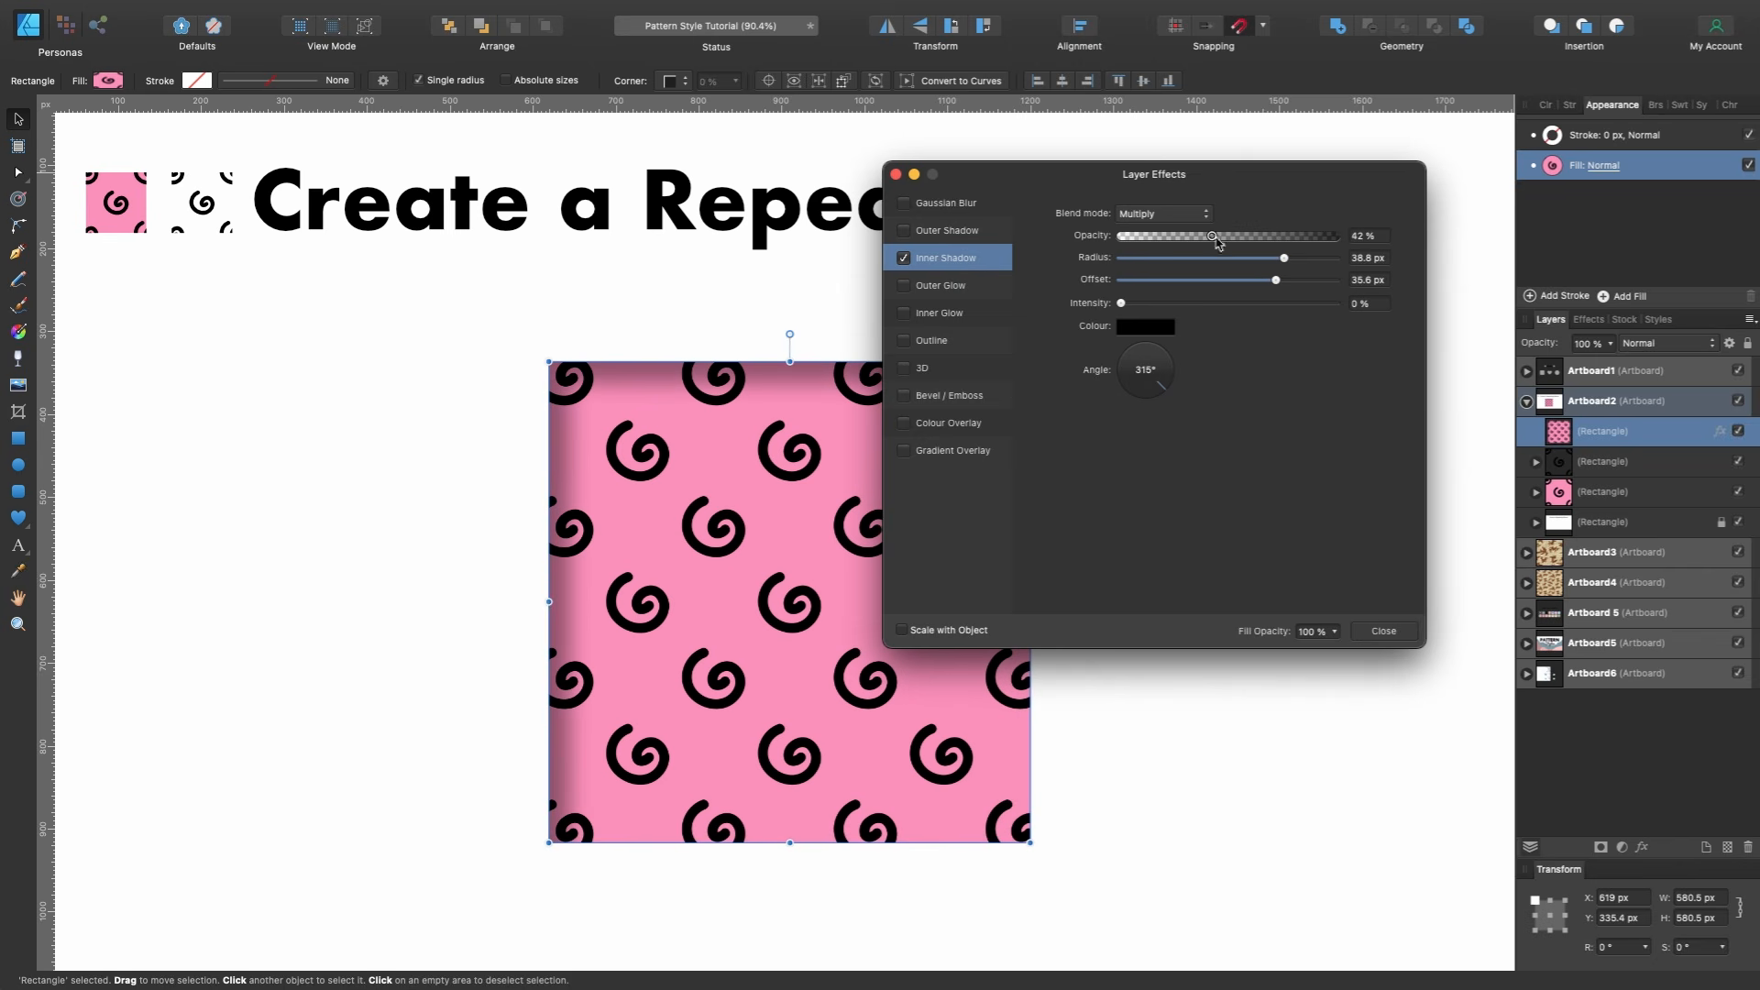
pyautogui.click(1406, 632)
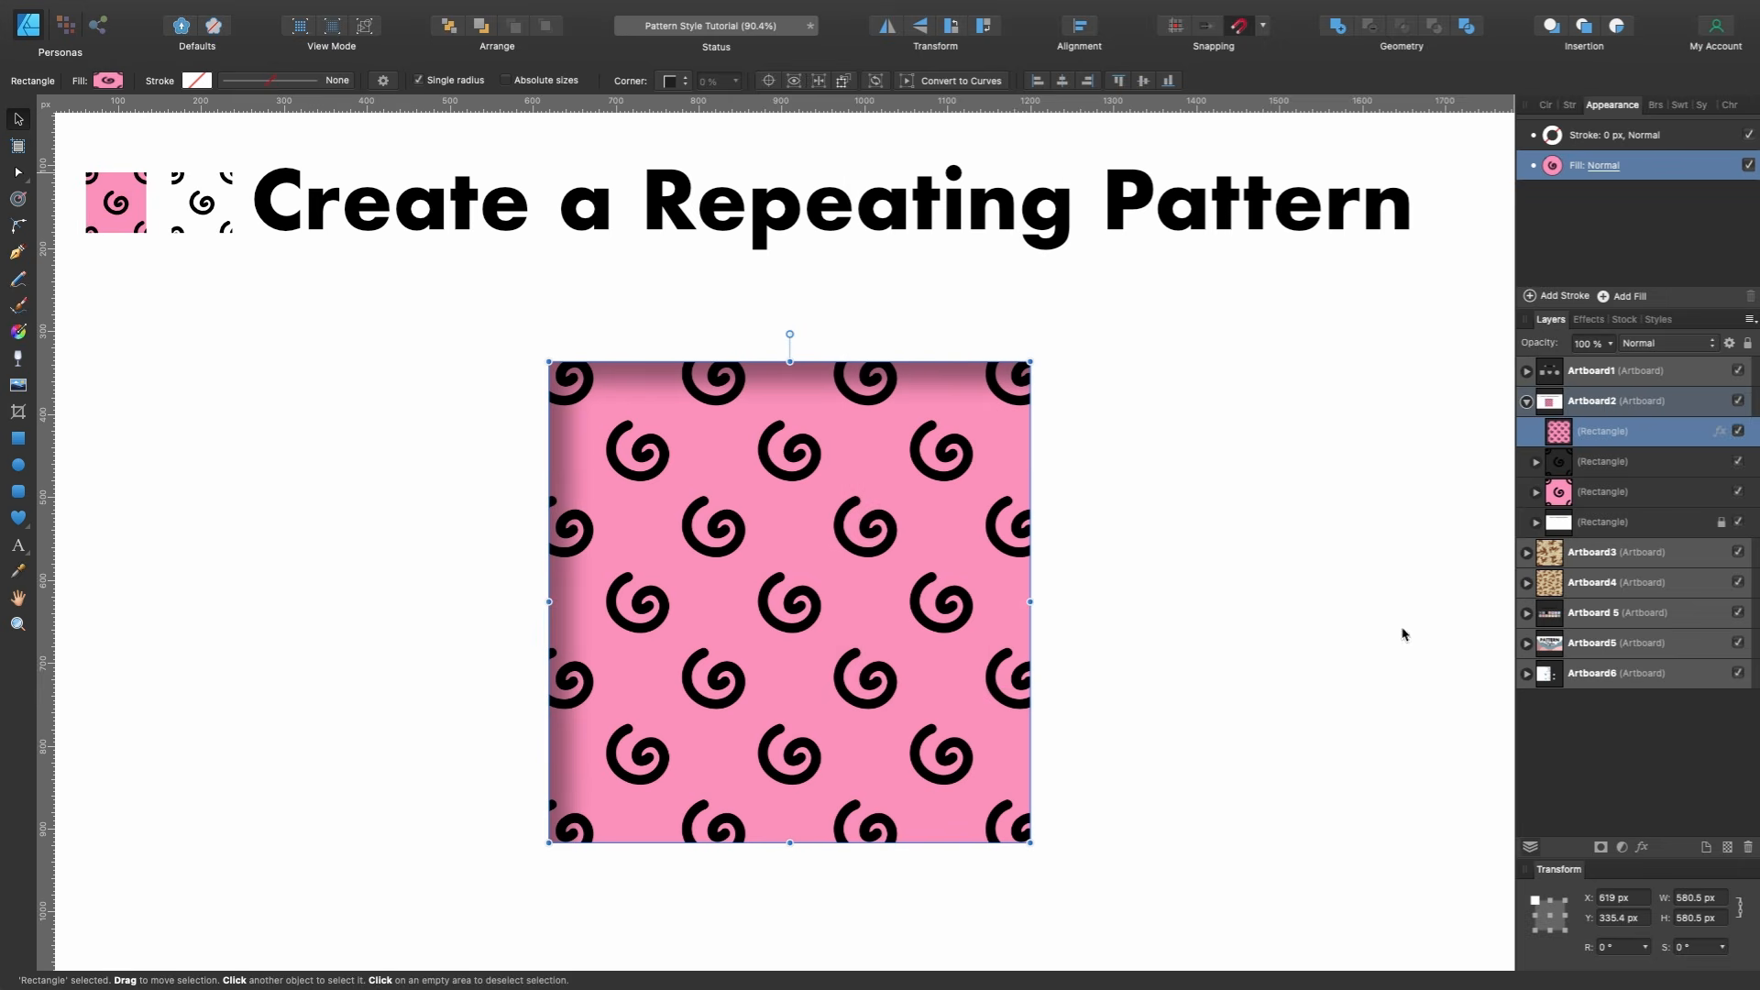
pyautogui.click(1722, 433)
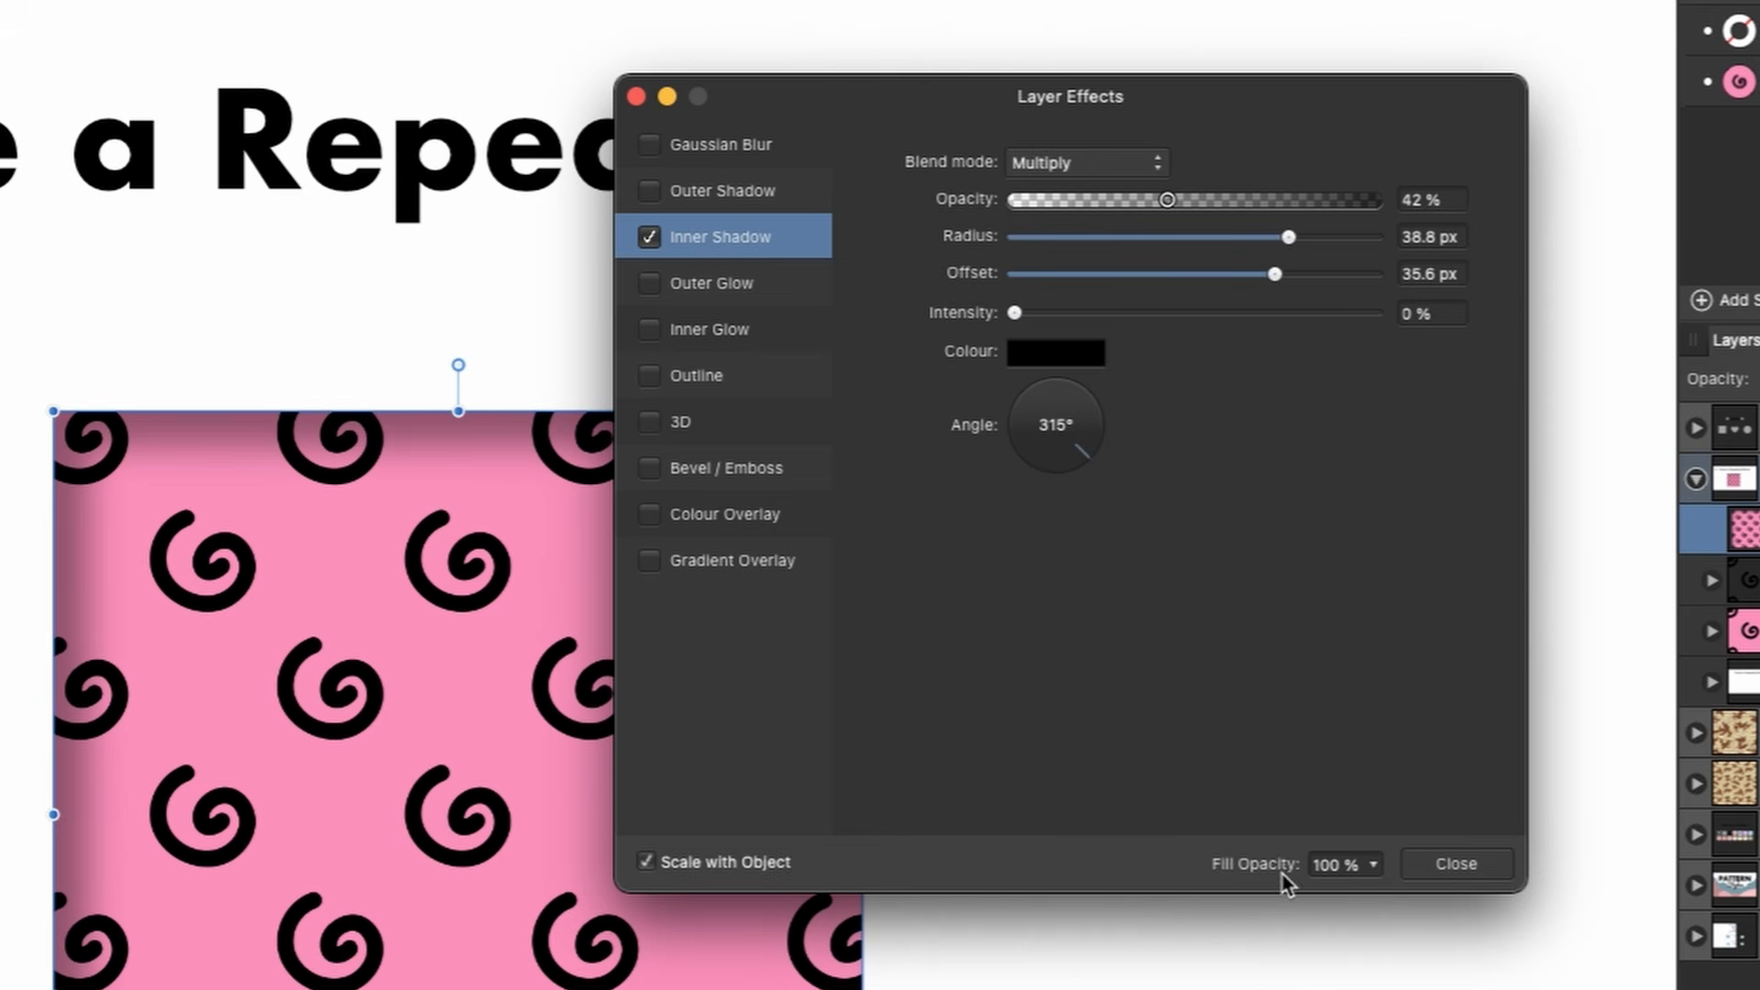
pyautogui.click(1446, 864)
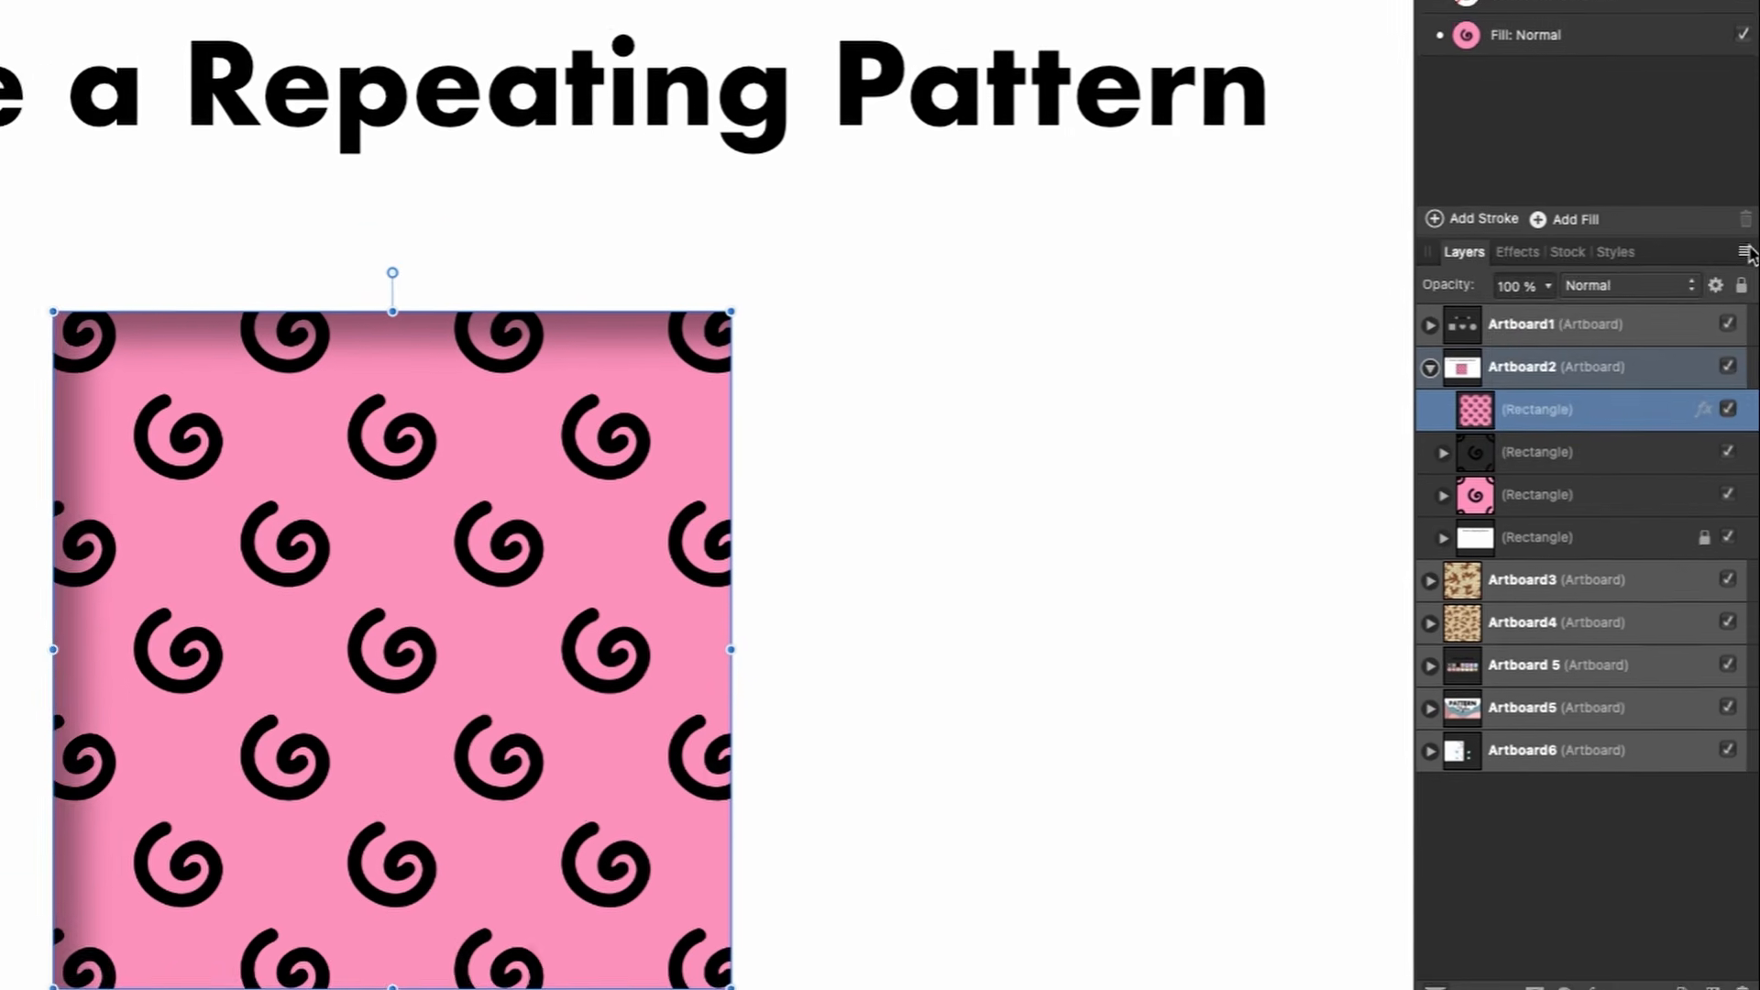
# Create a style category named "Tutorial Styles" and add the patterned square's appearance to it as a style.
pyautogui.click(1749, 319)
pyautogui.click(1690, 238)
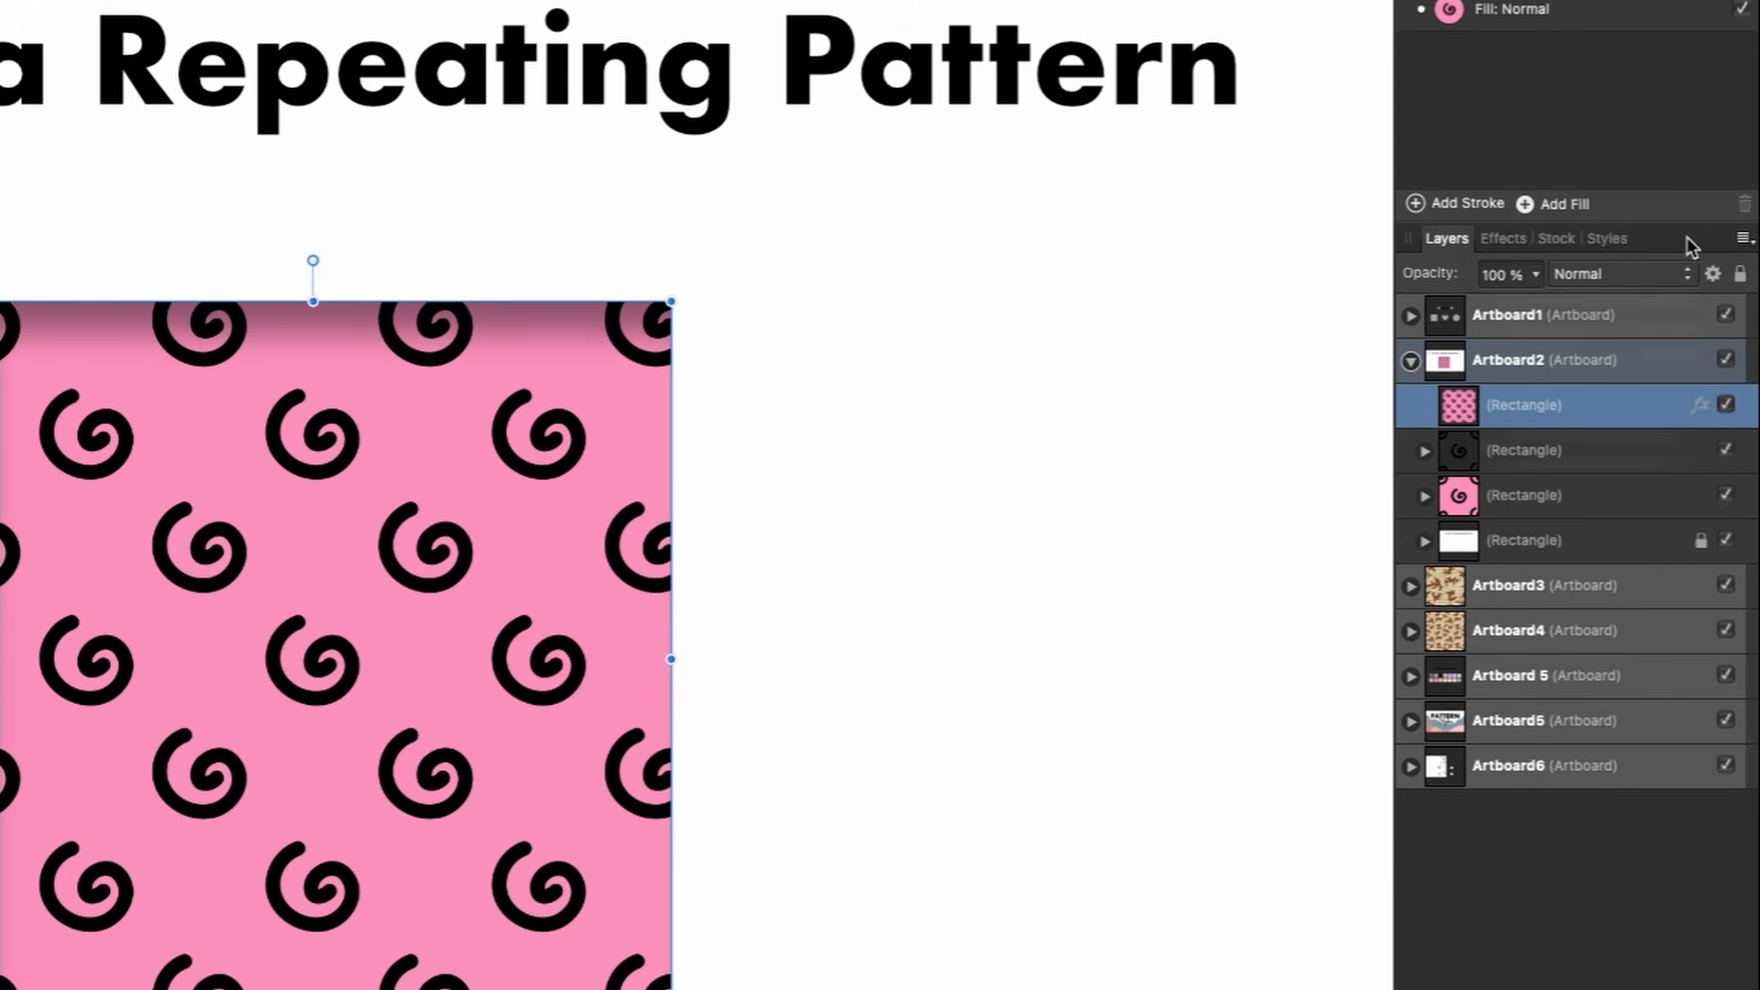
pyautogui.click(1610, 240)
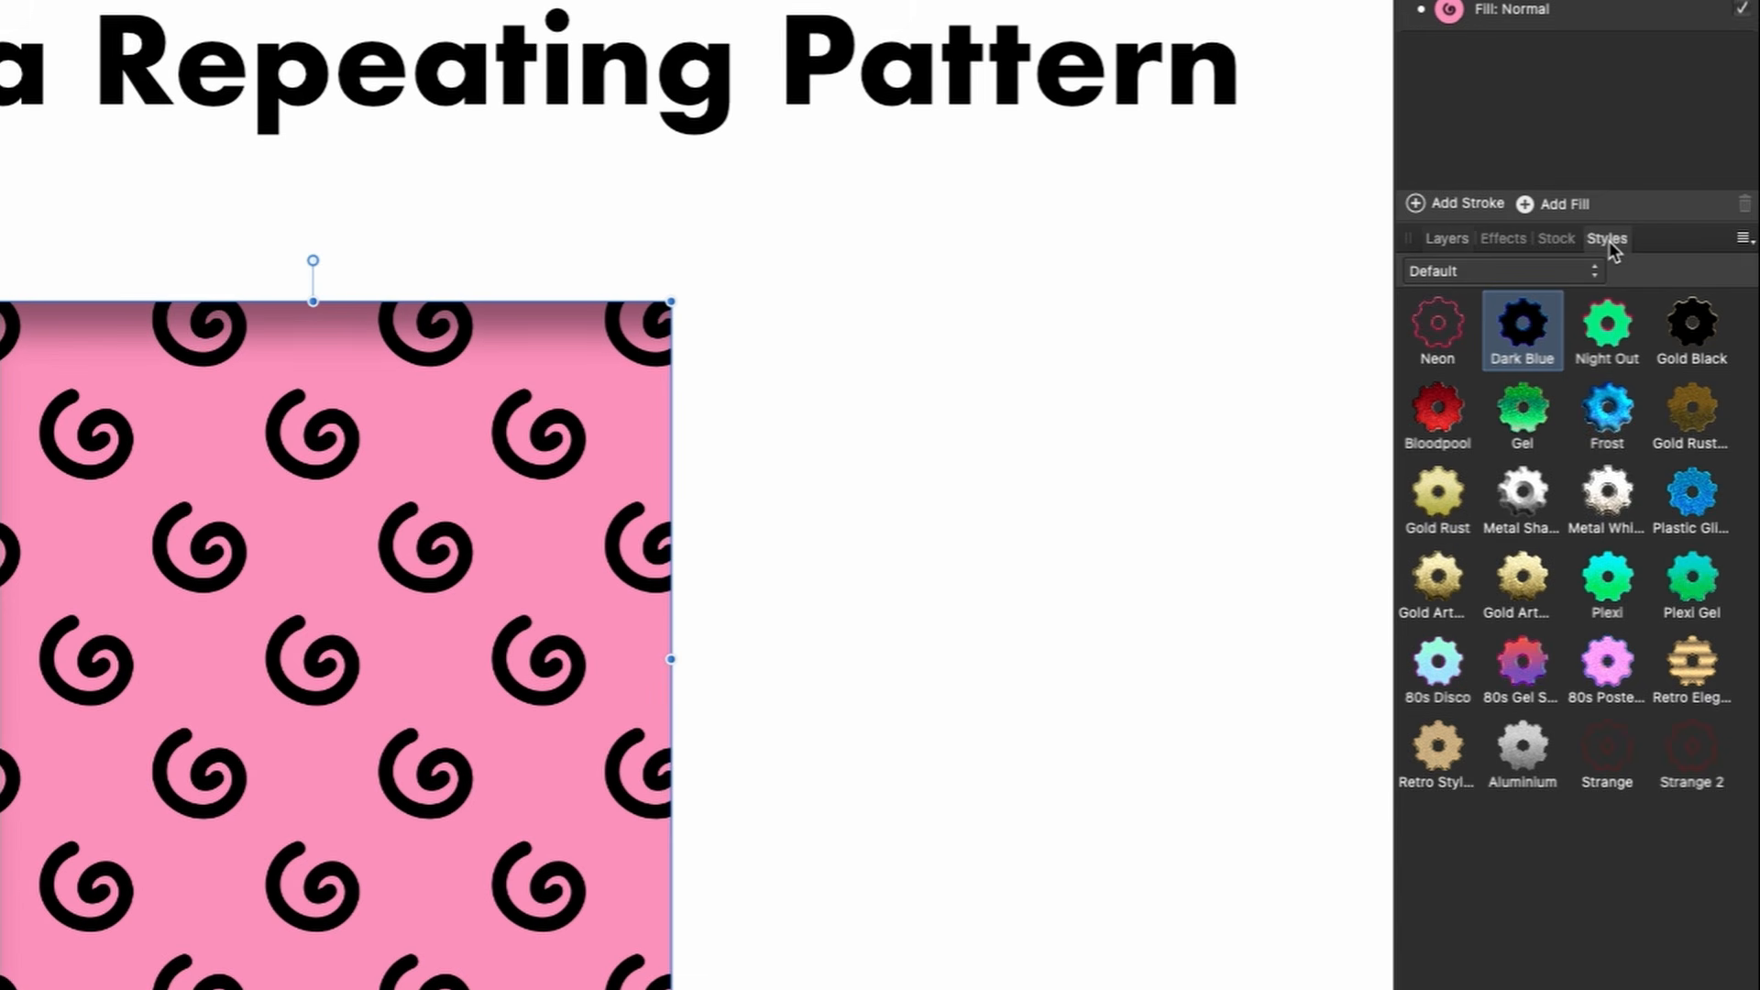
pyautogui.click(1744, 238)
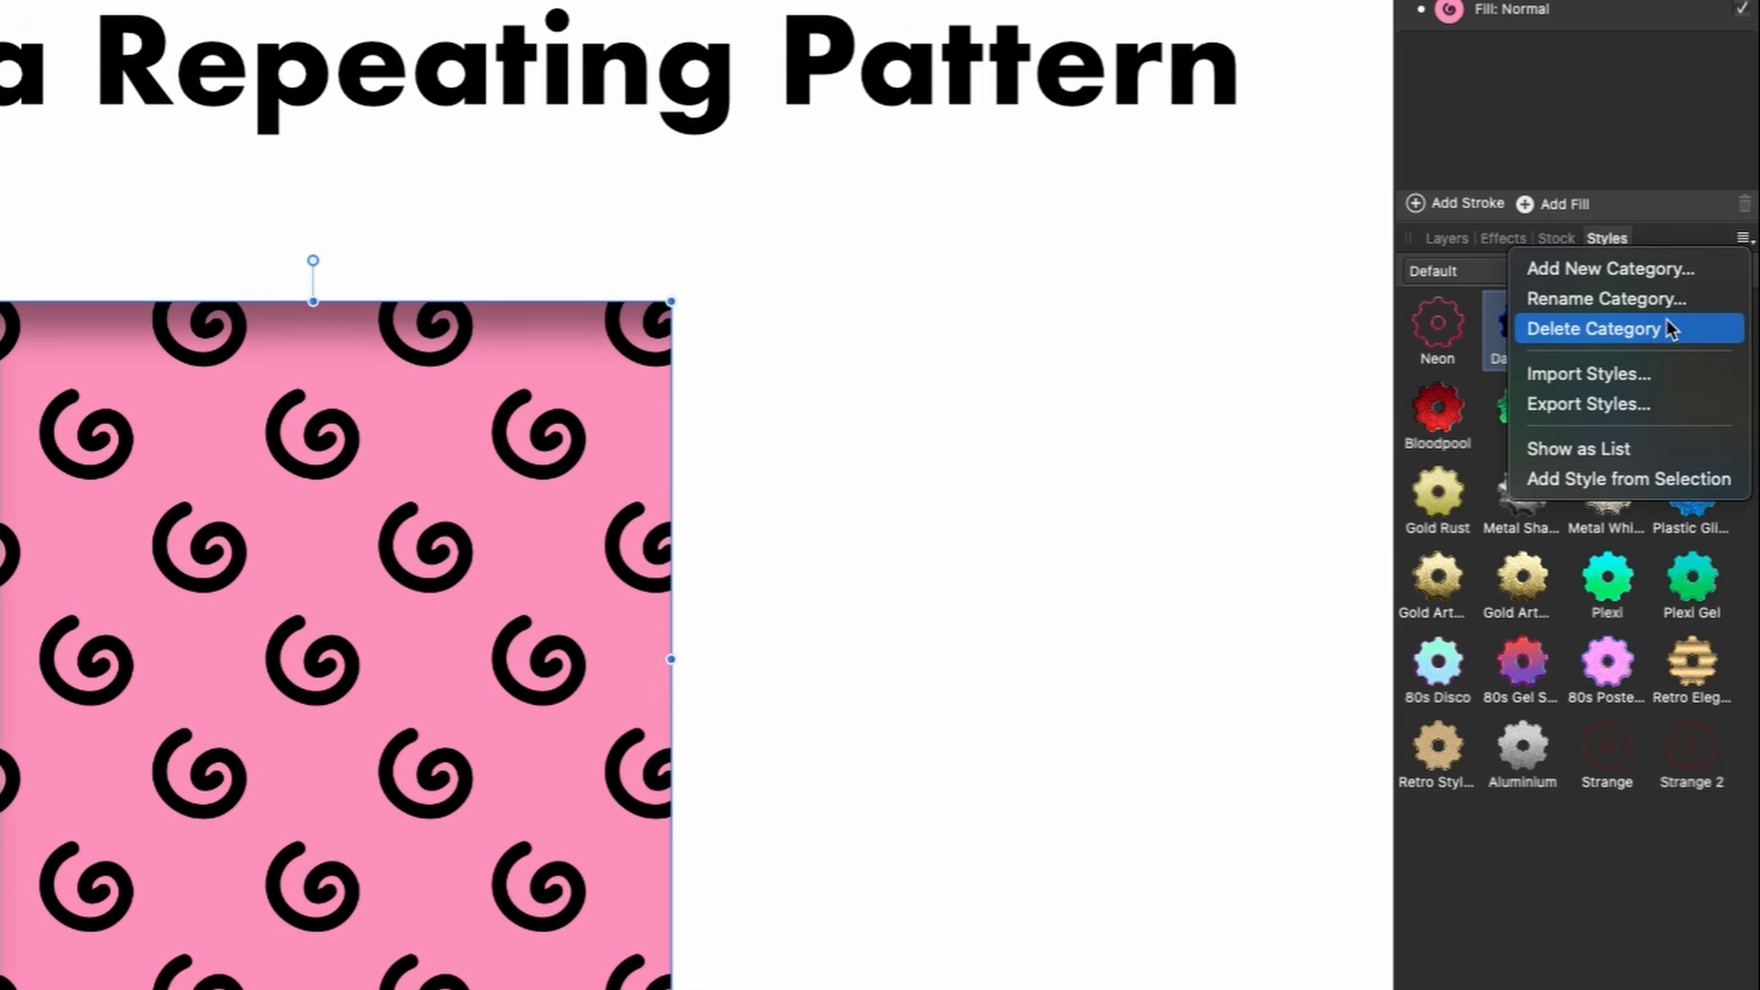
pyautogui.click(1610, 269)
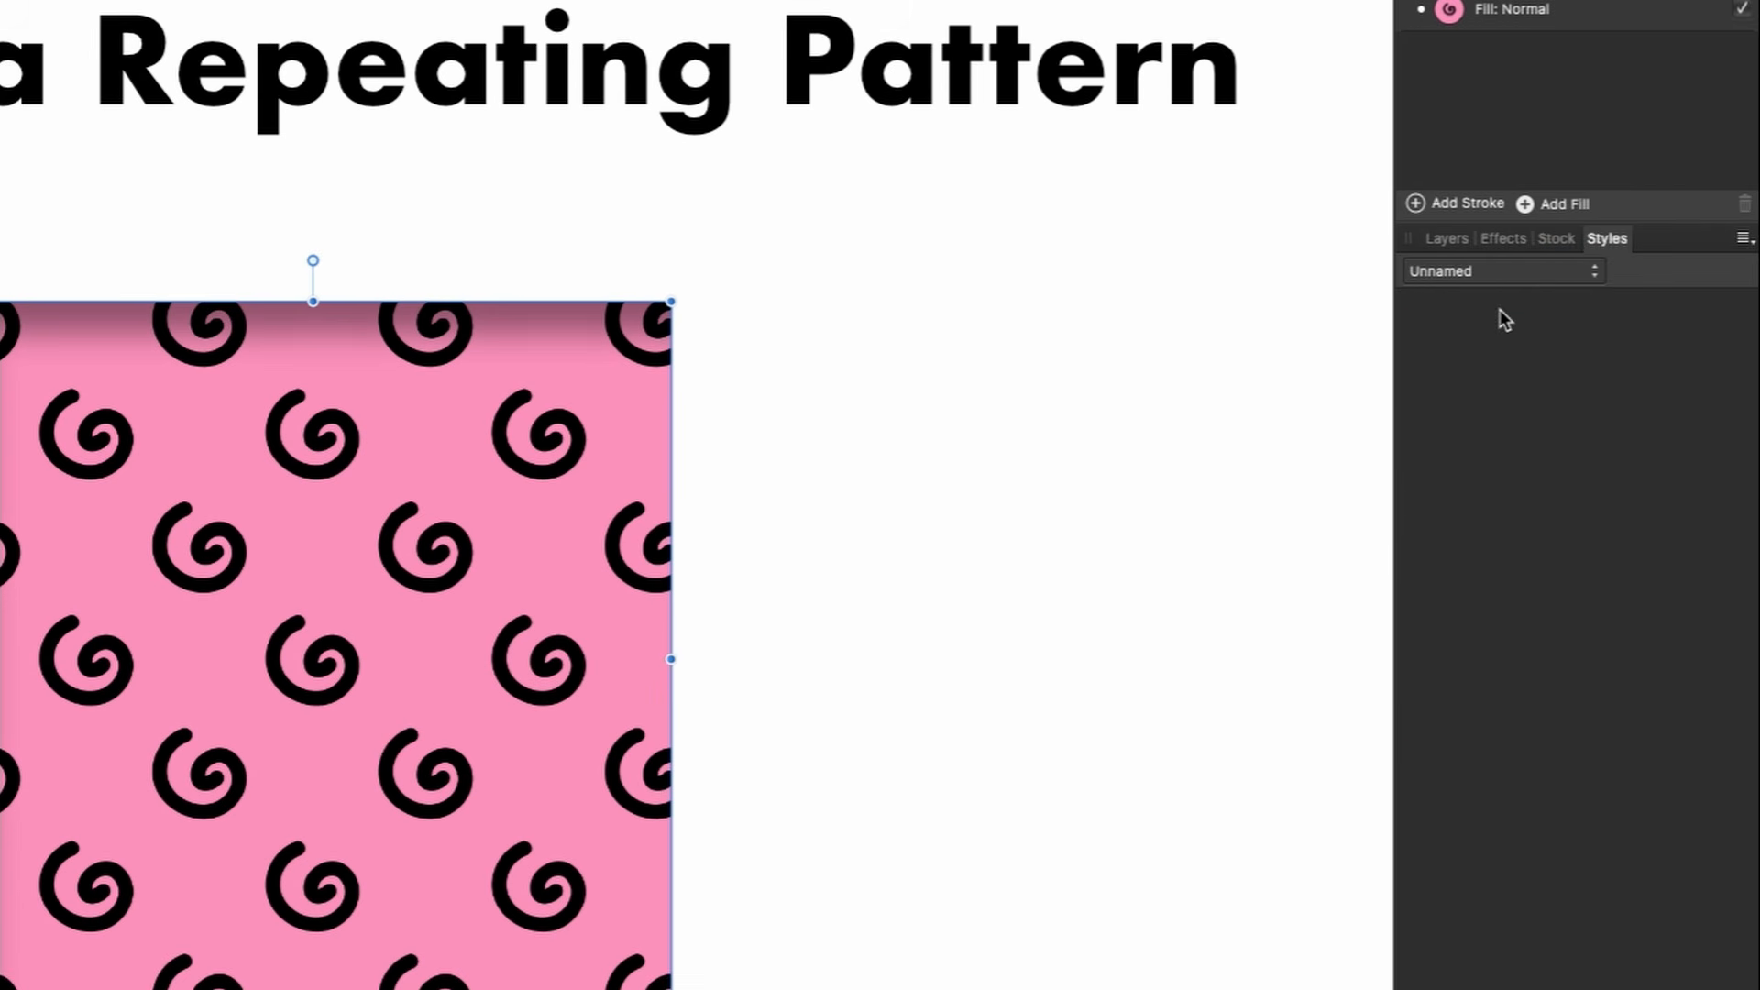
pyautogui.click(1745, 238)
pyautogui.click(1683, 297)
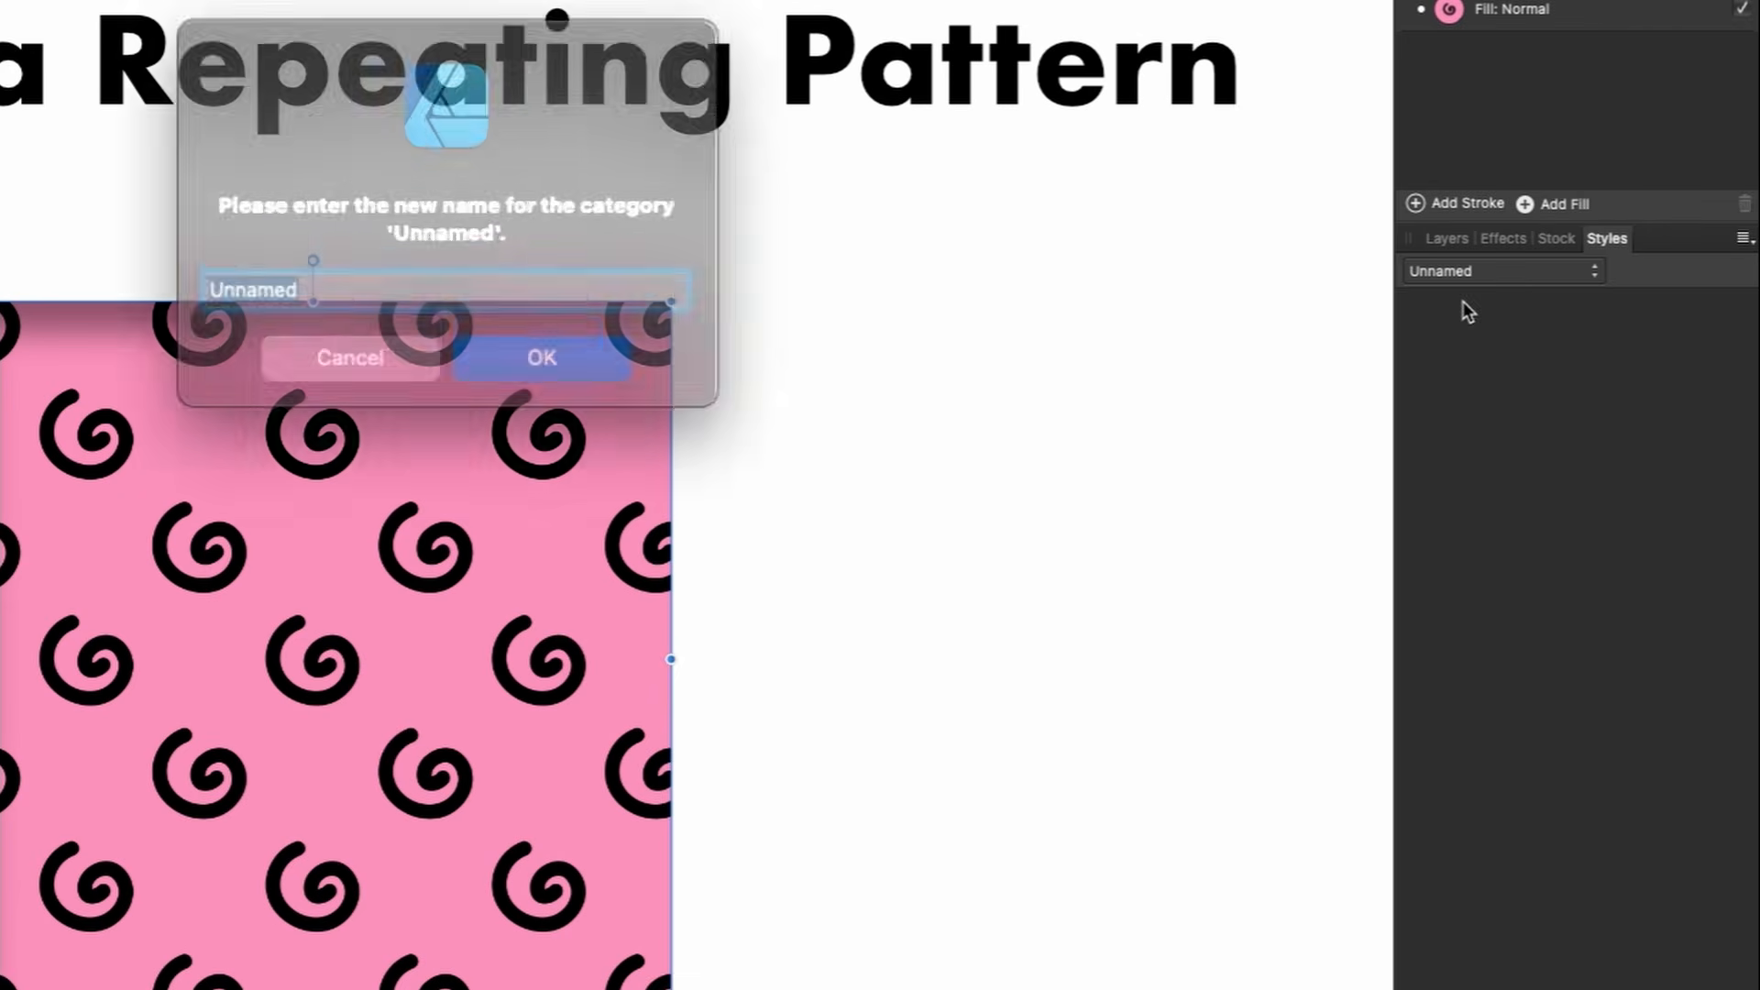
pyautogui.write('Tutorial Styles')
pyautogui.press('Return')
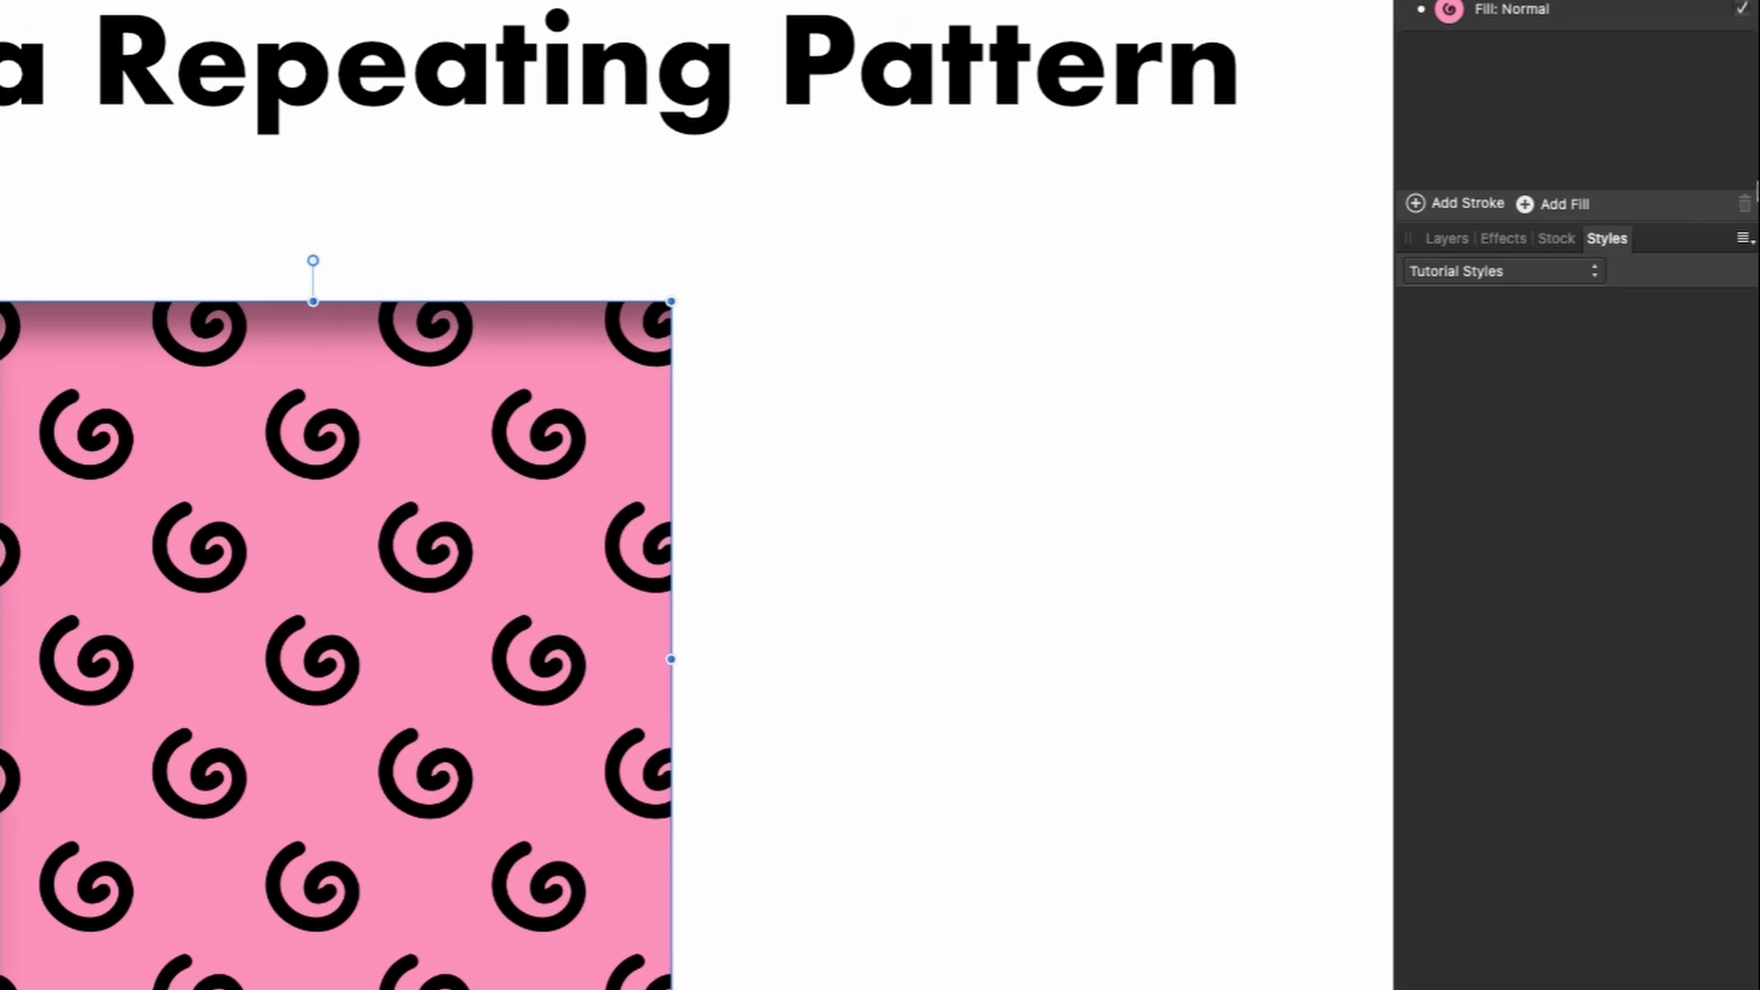
pyautogui.click(1740, 240)
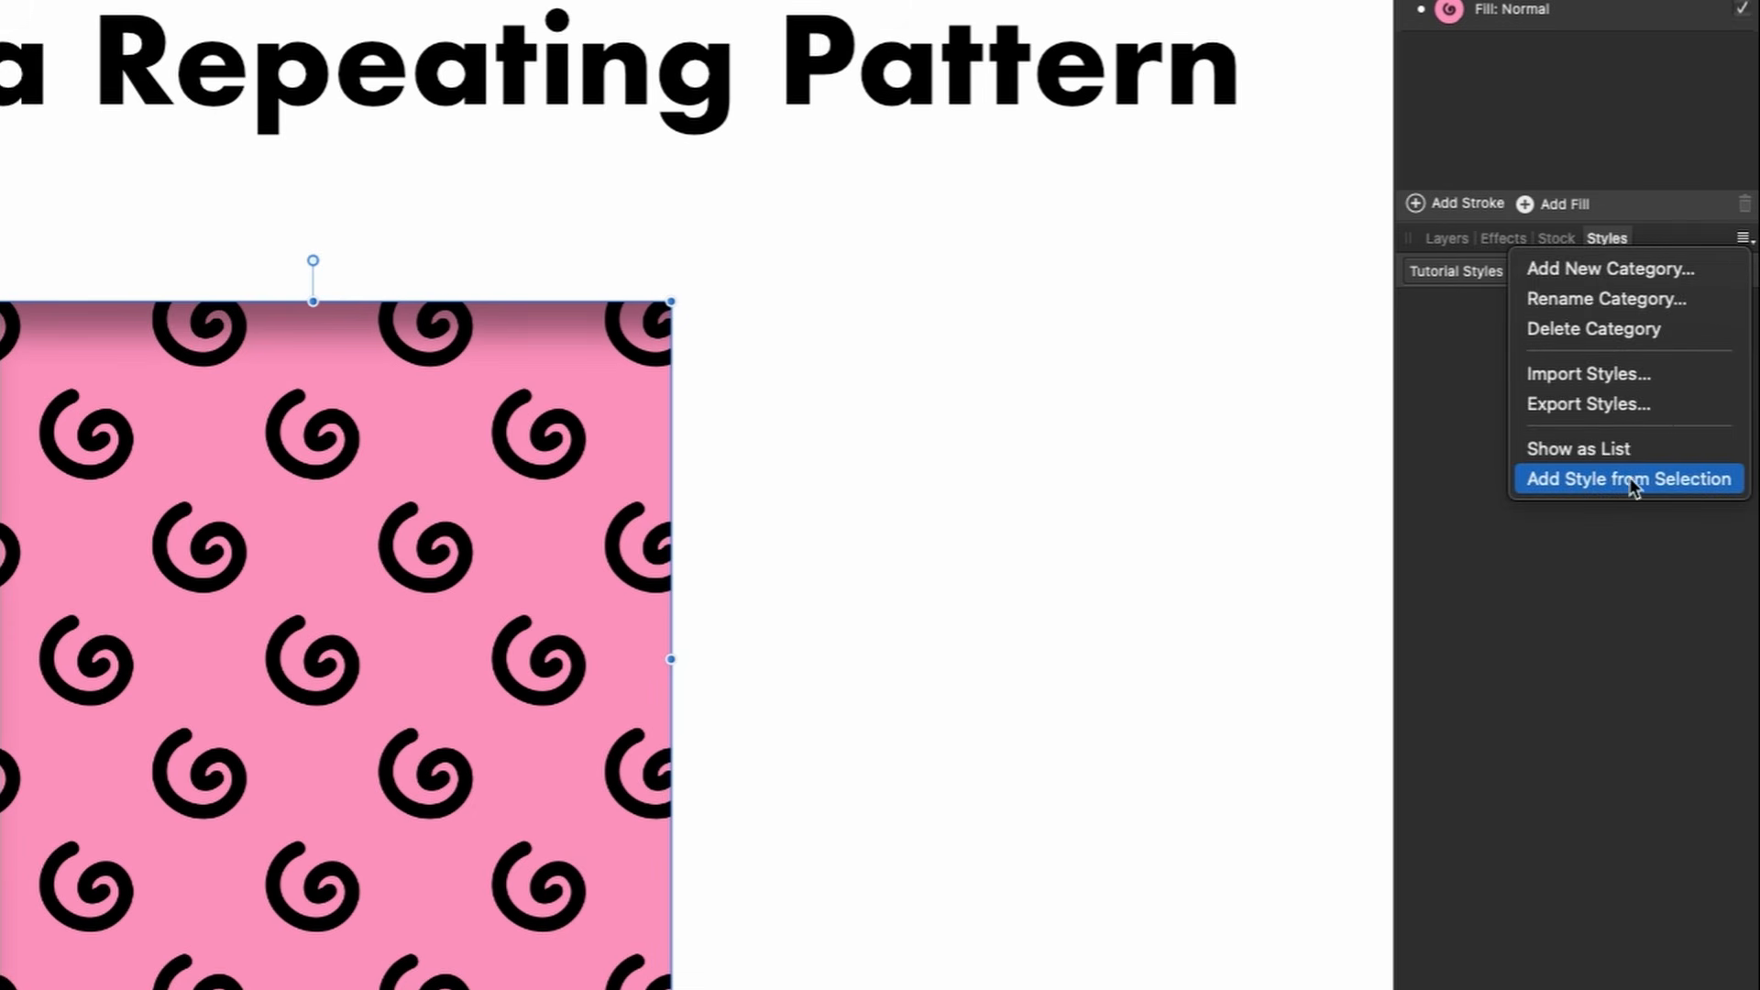
pyautogui.click(1678, 473)
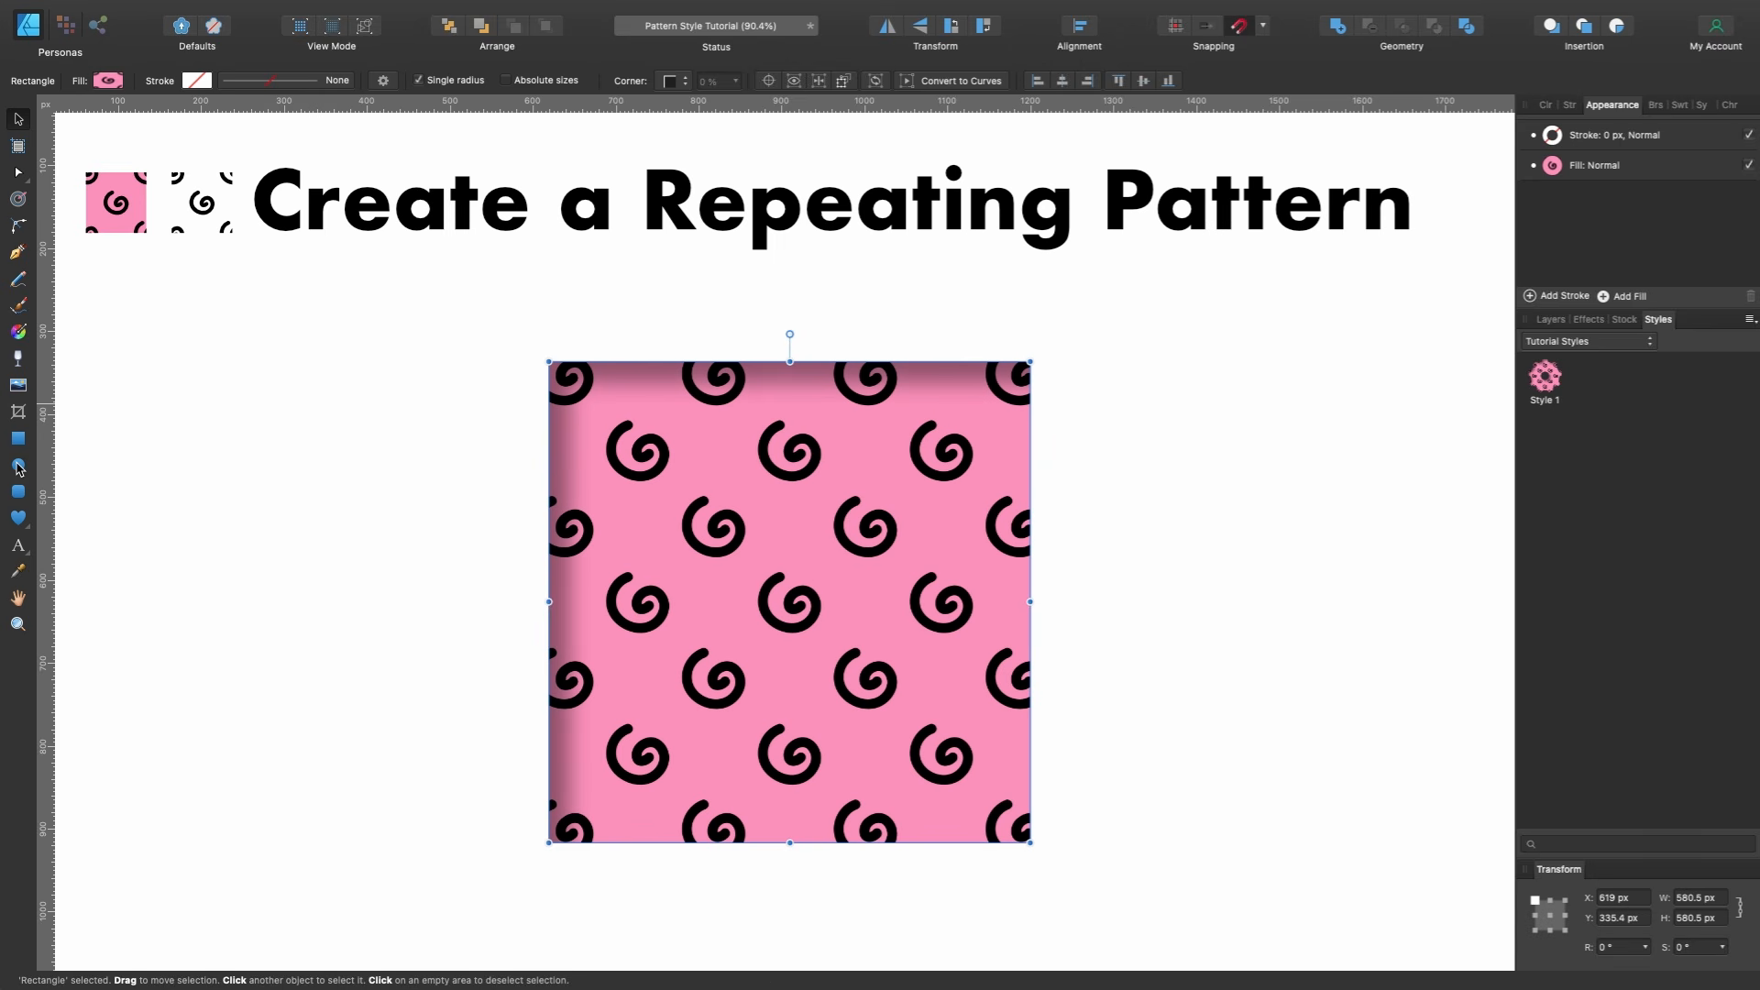
# Draw a circle about 331 px in diameter beside the square's upper right corner and apply the saved spiral style to it.
pyautogui.click(18, 465)
pyautogui.moveTo(1191, 461); pyautogui.dragTo(1357, 349)
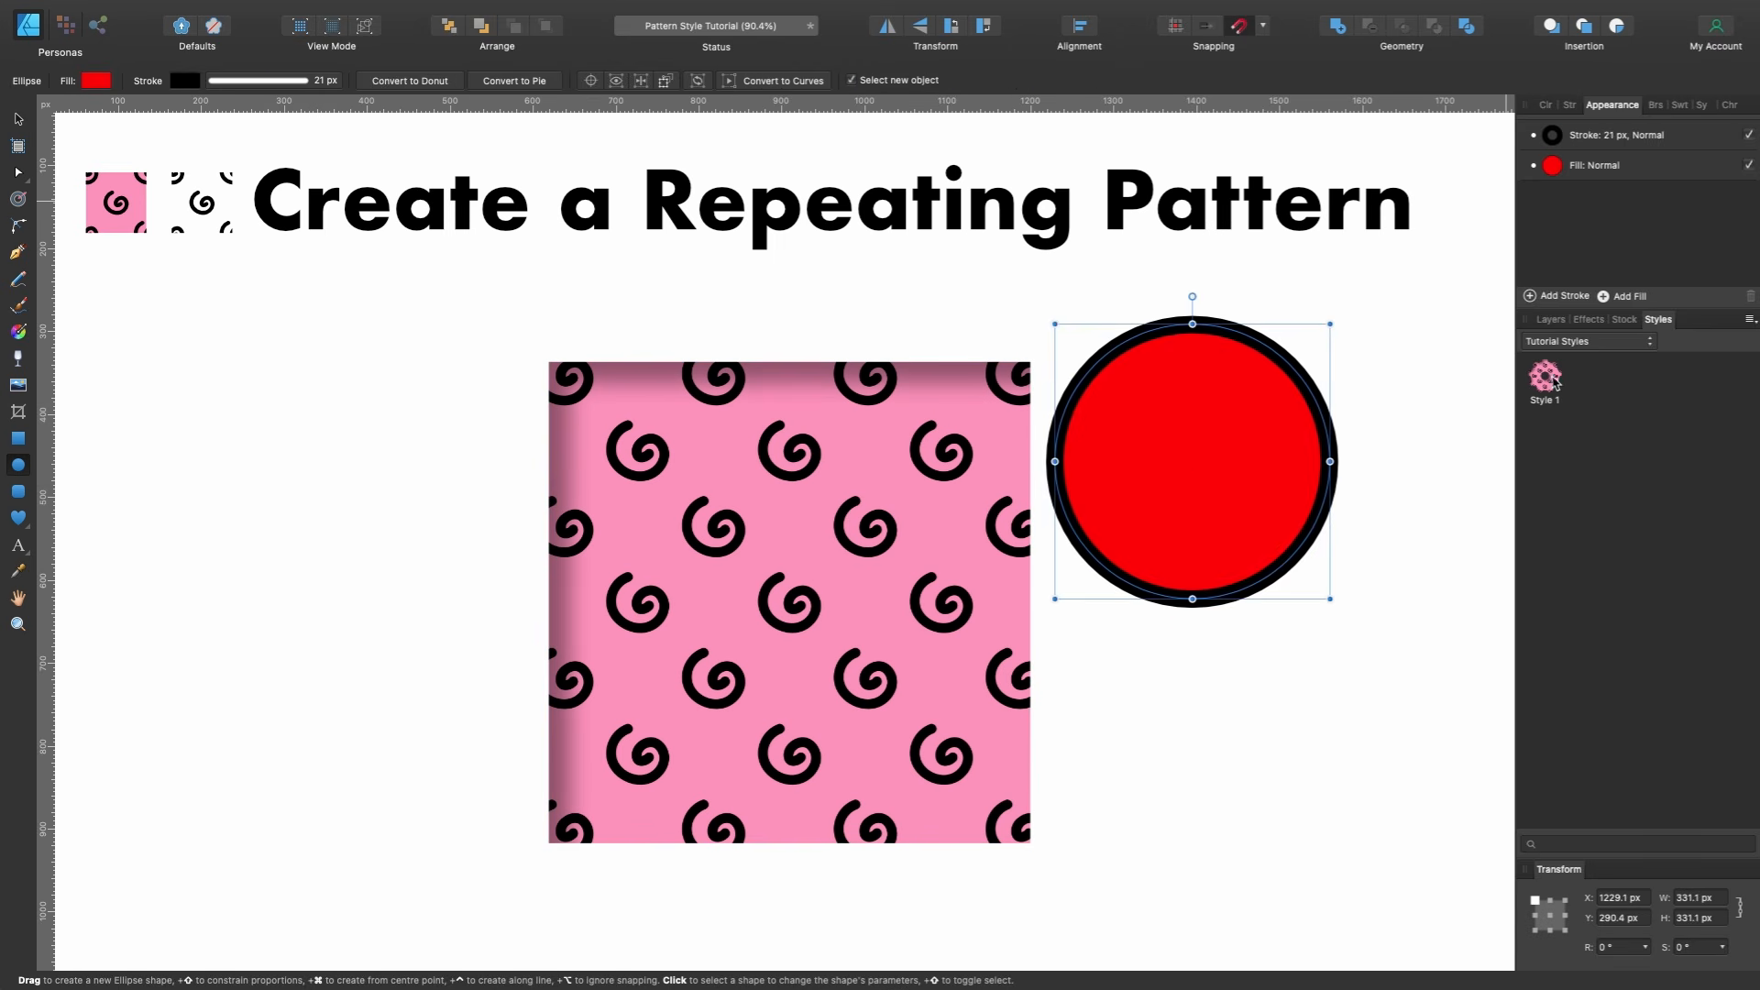
pyautogui.click(1556, 383)
pyautogui.scroll(3, 1026, 469)
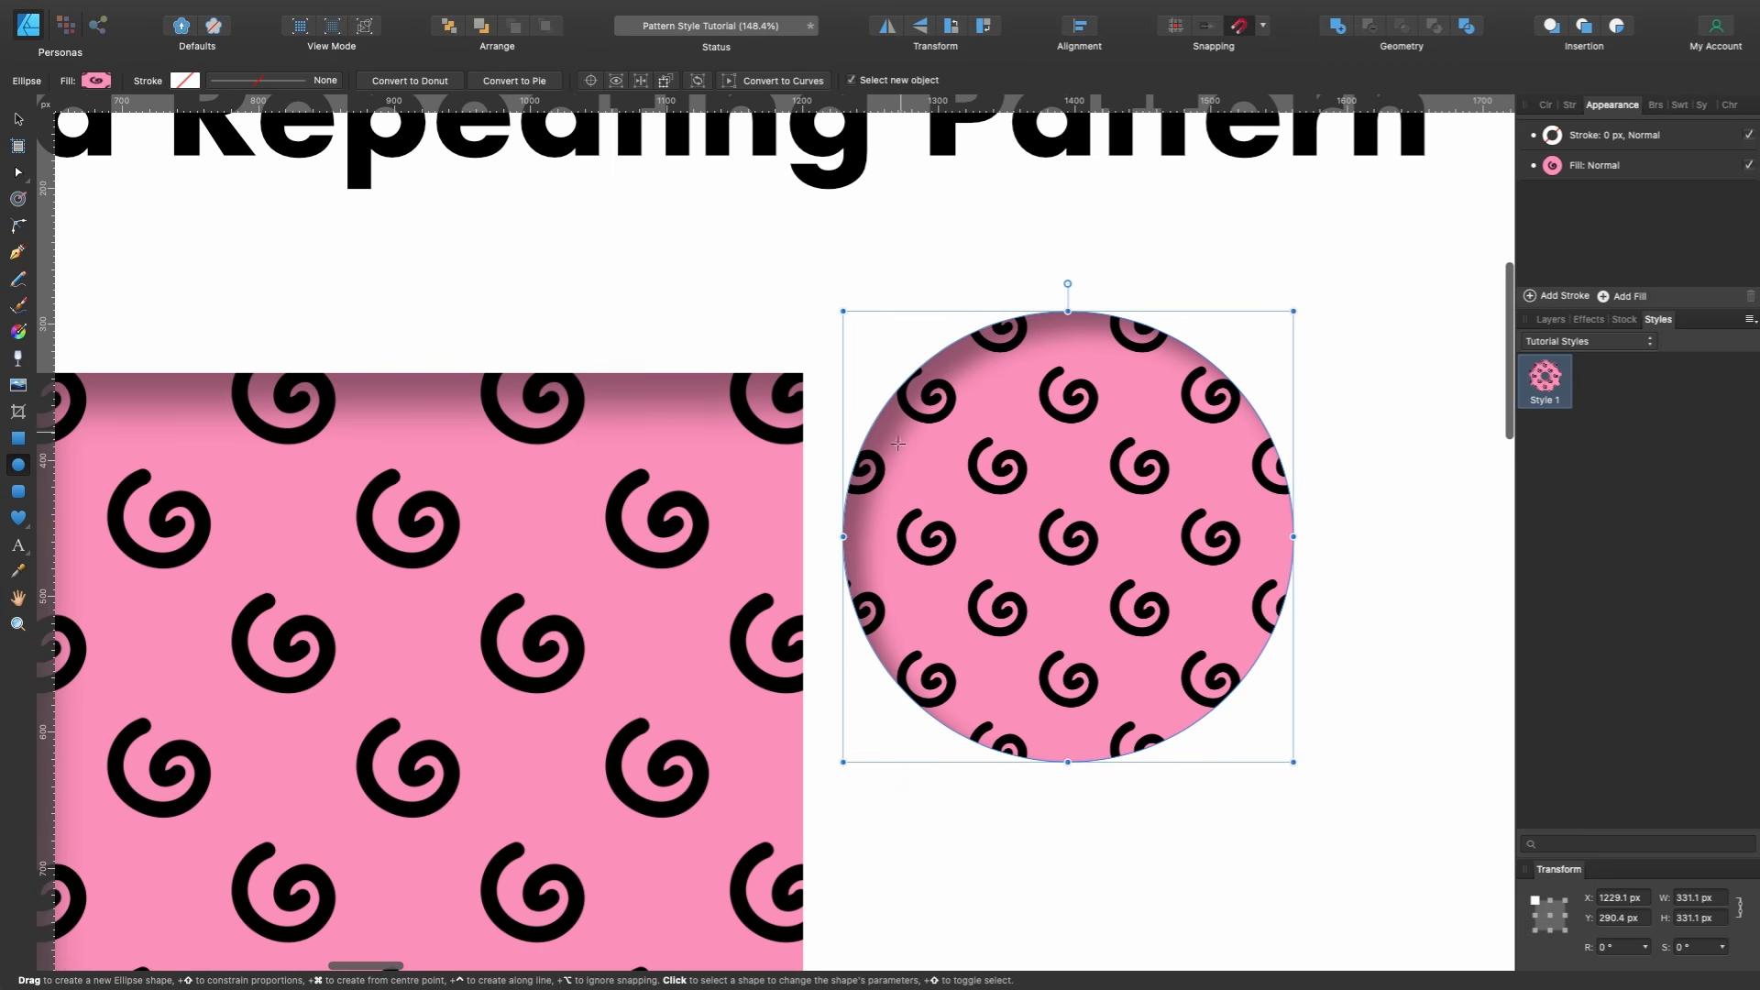
pyautogui.press('super+0')
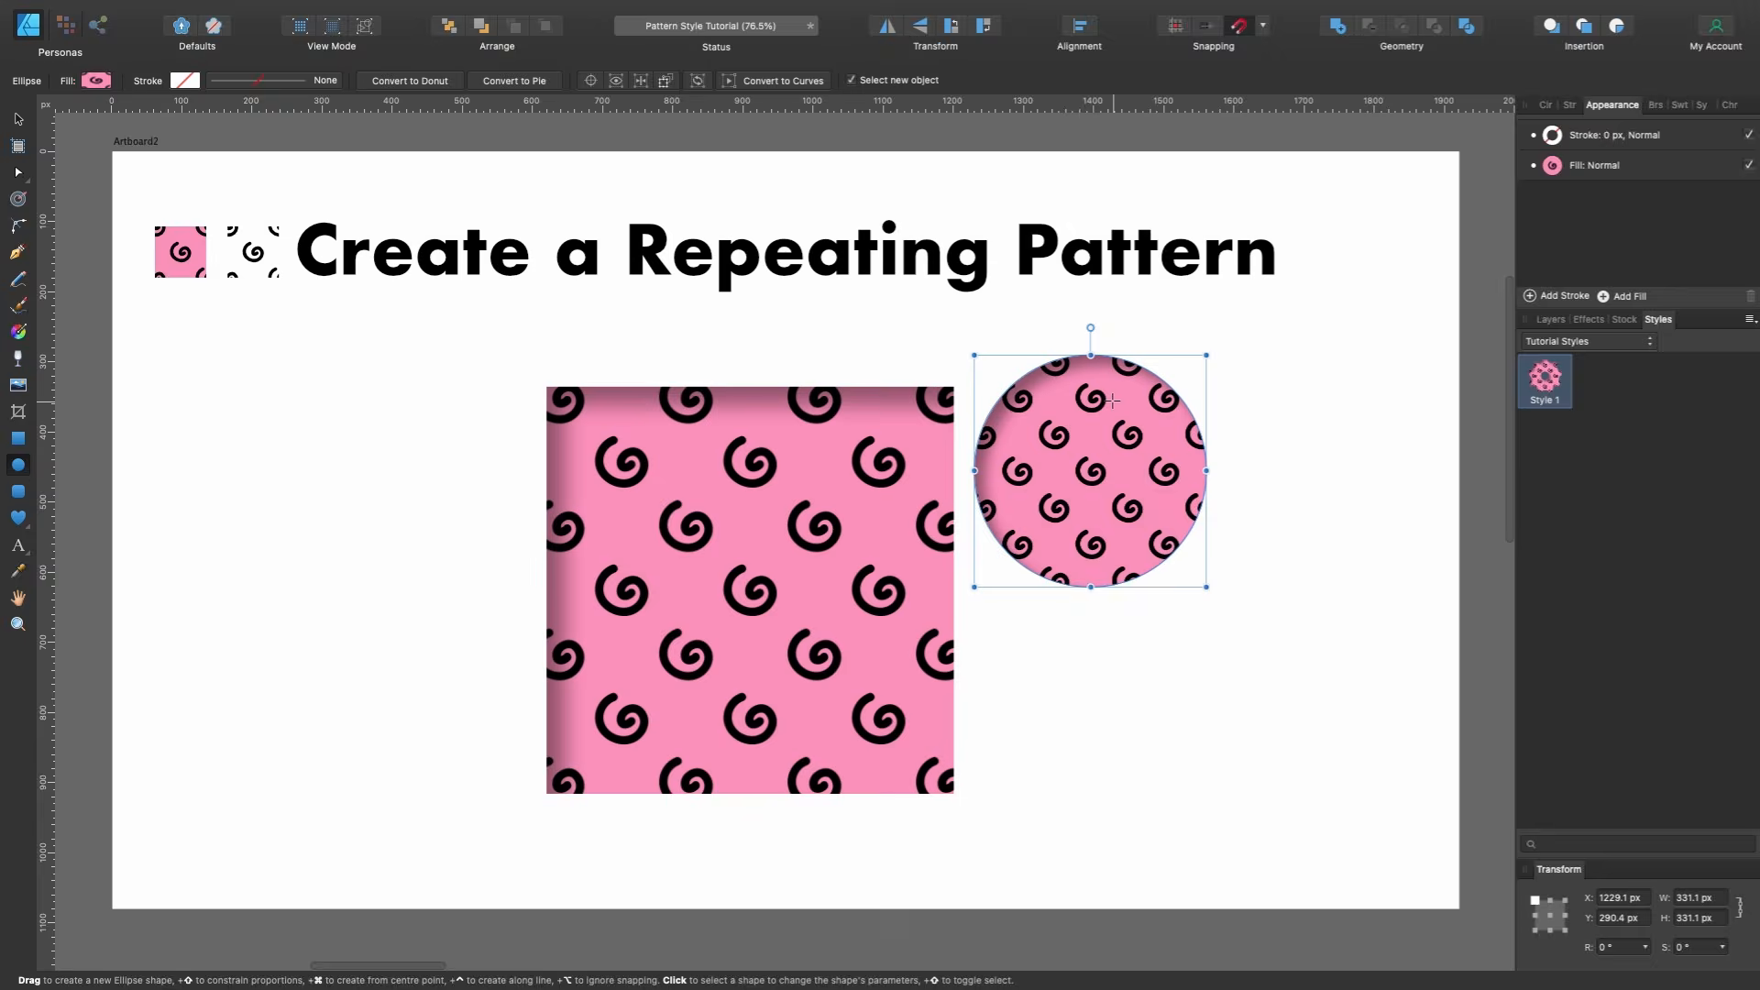
# Delete the test circle and move the patterned square up and left to about X 77 px, Y 225 px, beneath the title.
pyautogui.press('BackSpace')
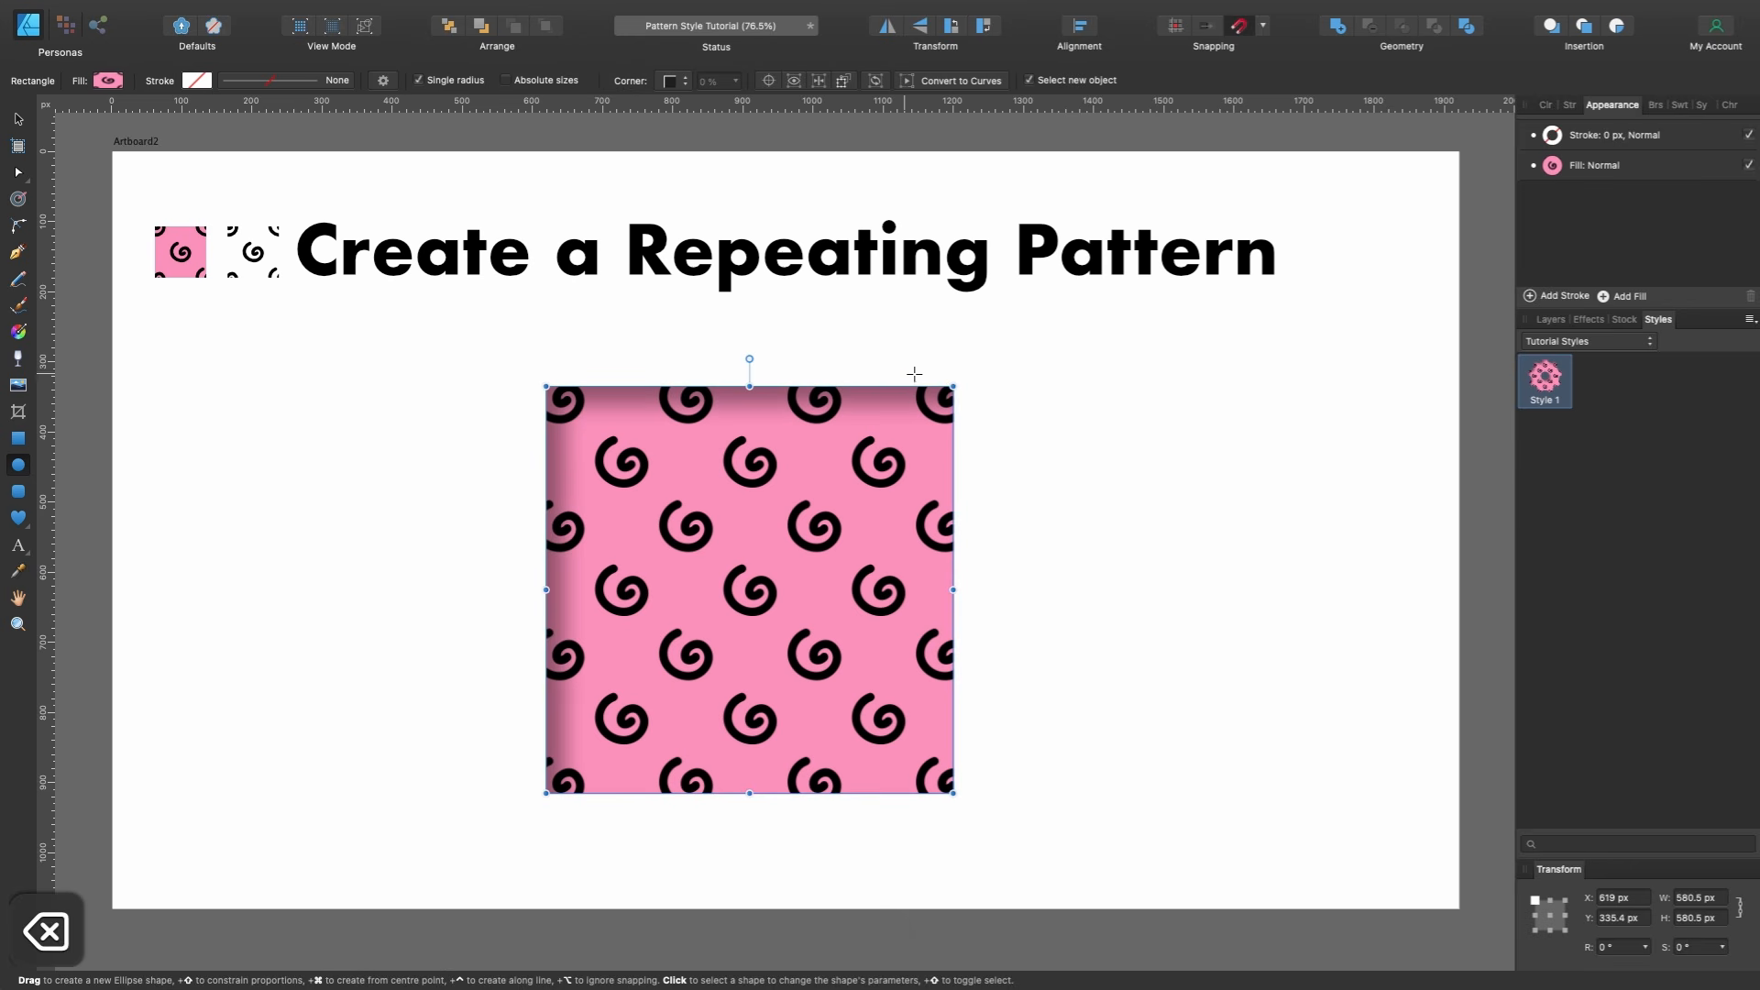
pyautogui.press('v')
pyautogui.moveTo(806, 522); pyautogui.dragTo(426, 445)
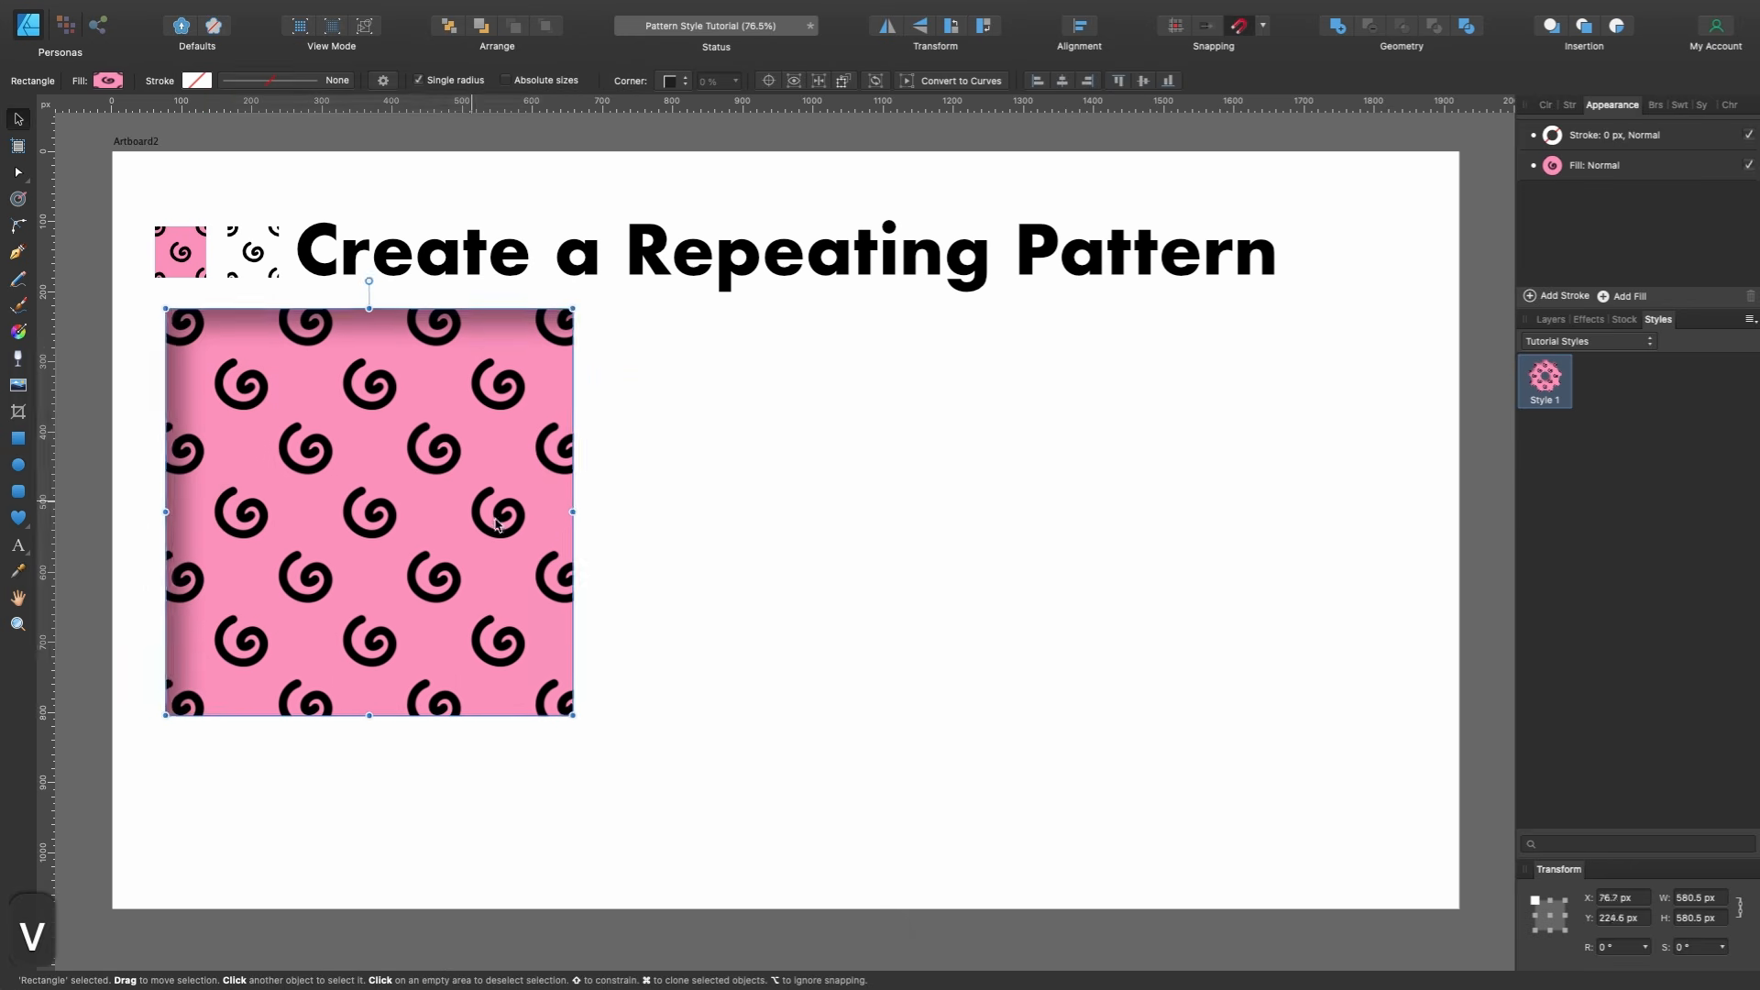
# Scale the pink patterned square down proportionally to about 232 px wide.
pyautogui.moveTo(575, 716); pyautogui.dragTo(328, 472)
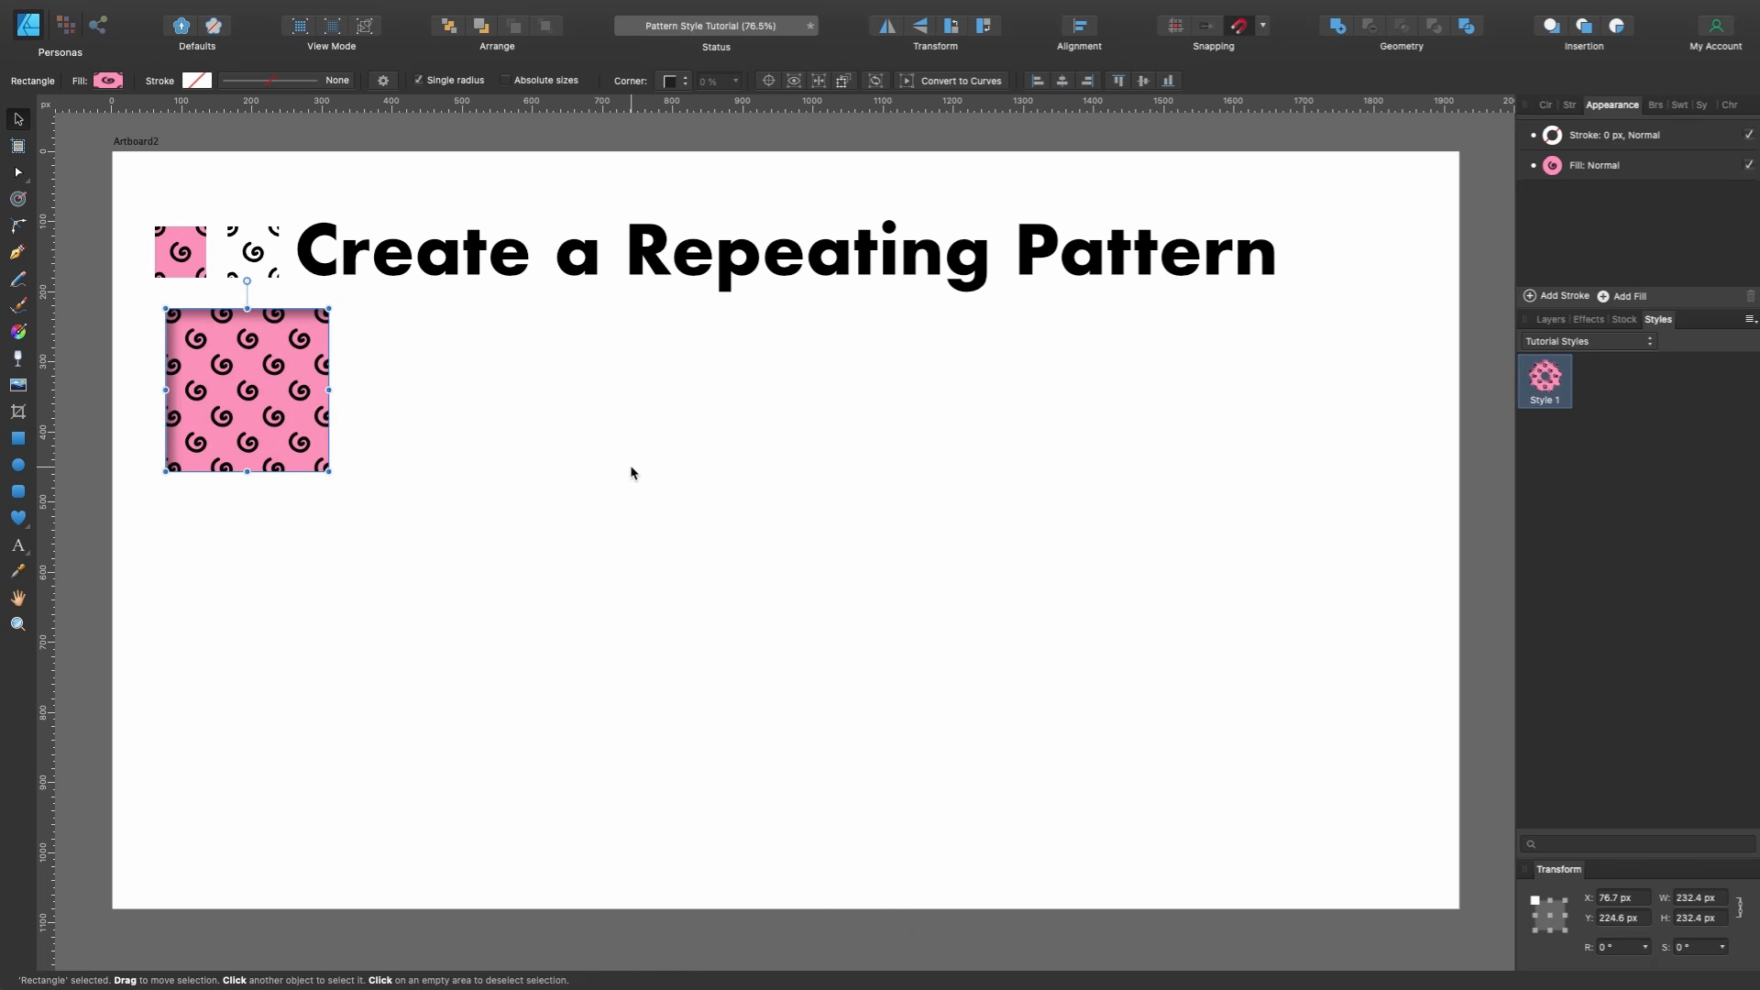
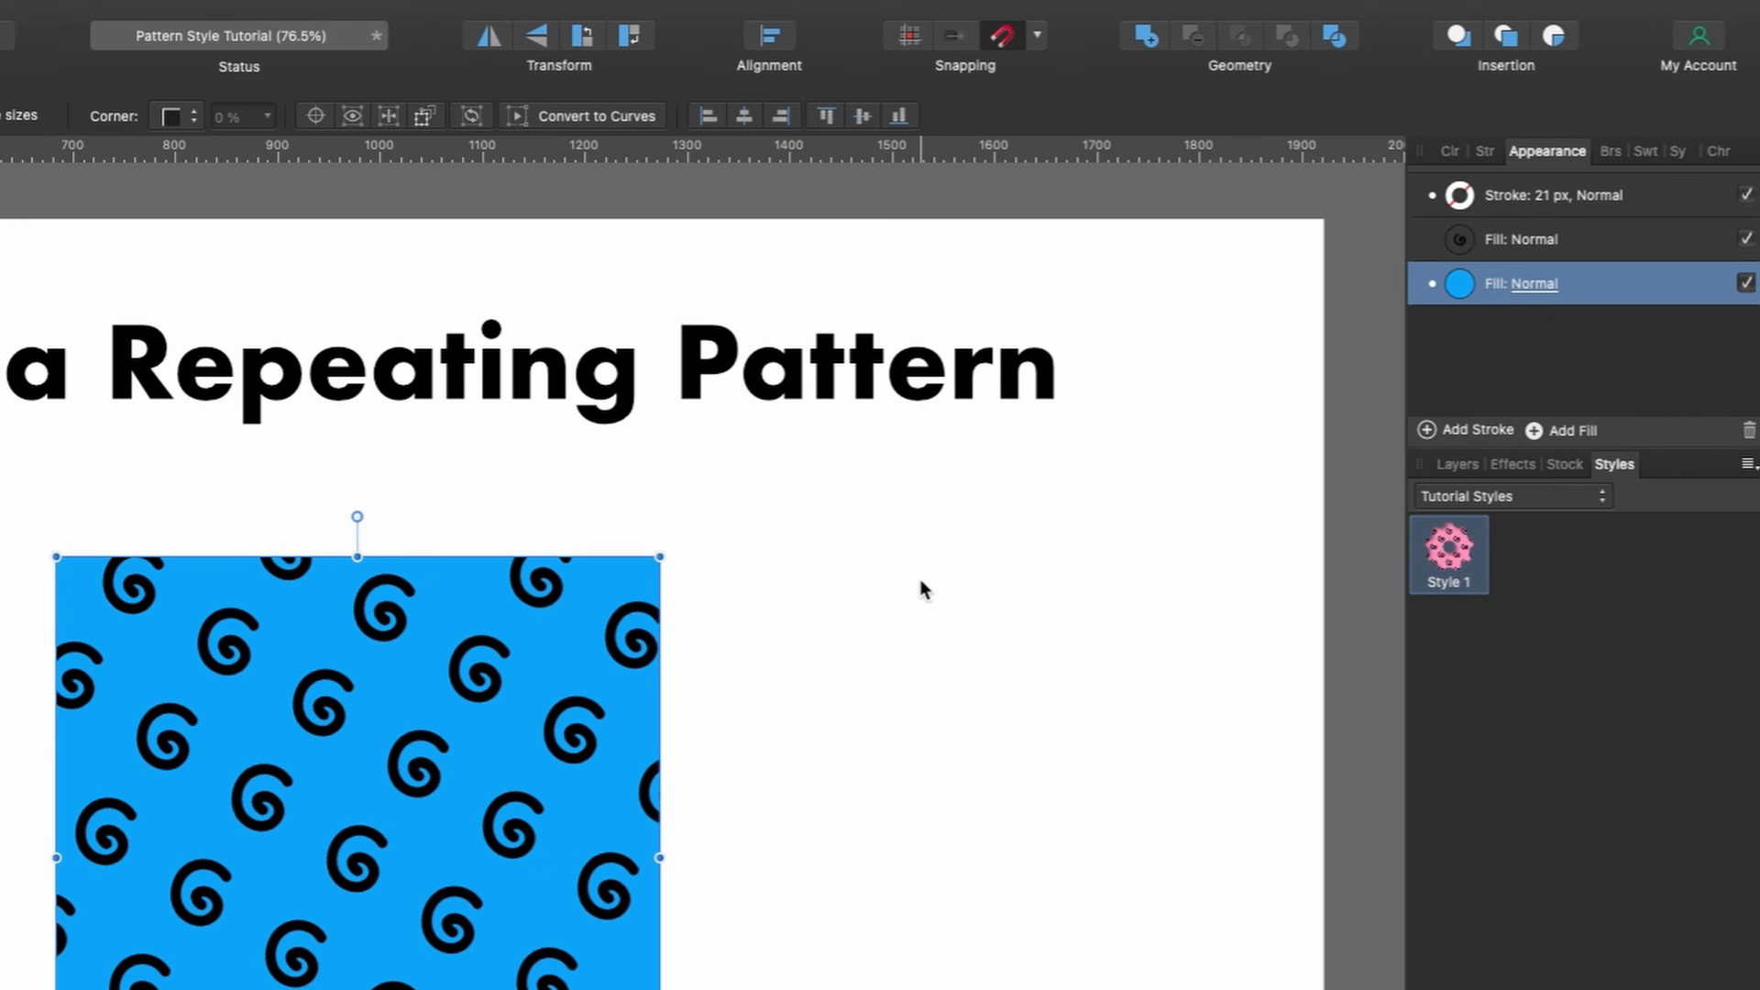
# Try the solid blue fill above the spiral bitmap fill in the rectangle's appearance, and put it back underneath.
pyautogui.moveTo(1562, 277); pyautogui.dragTo(1503, 225)
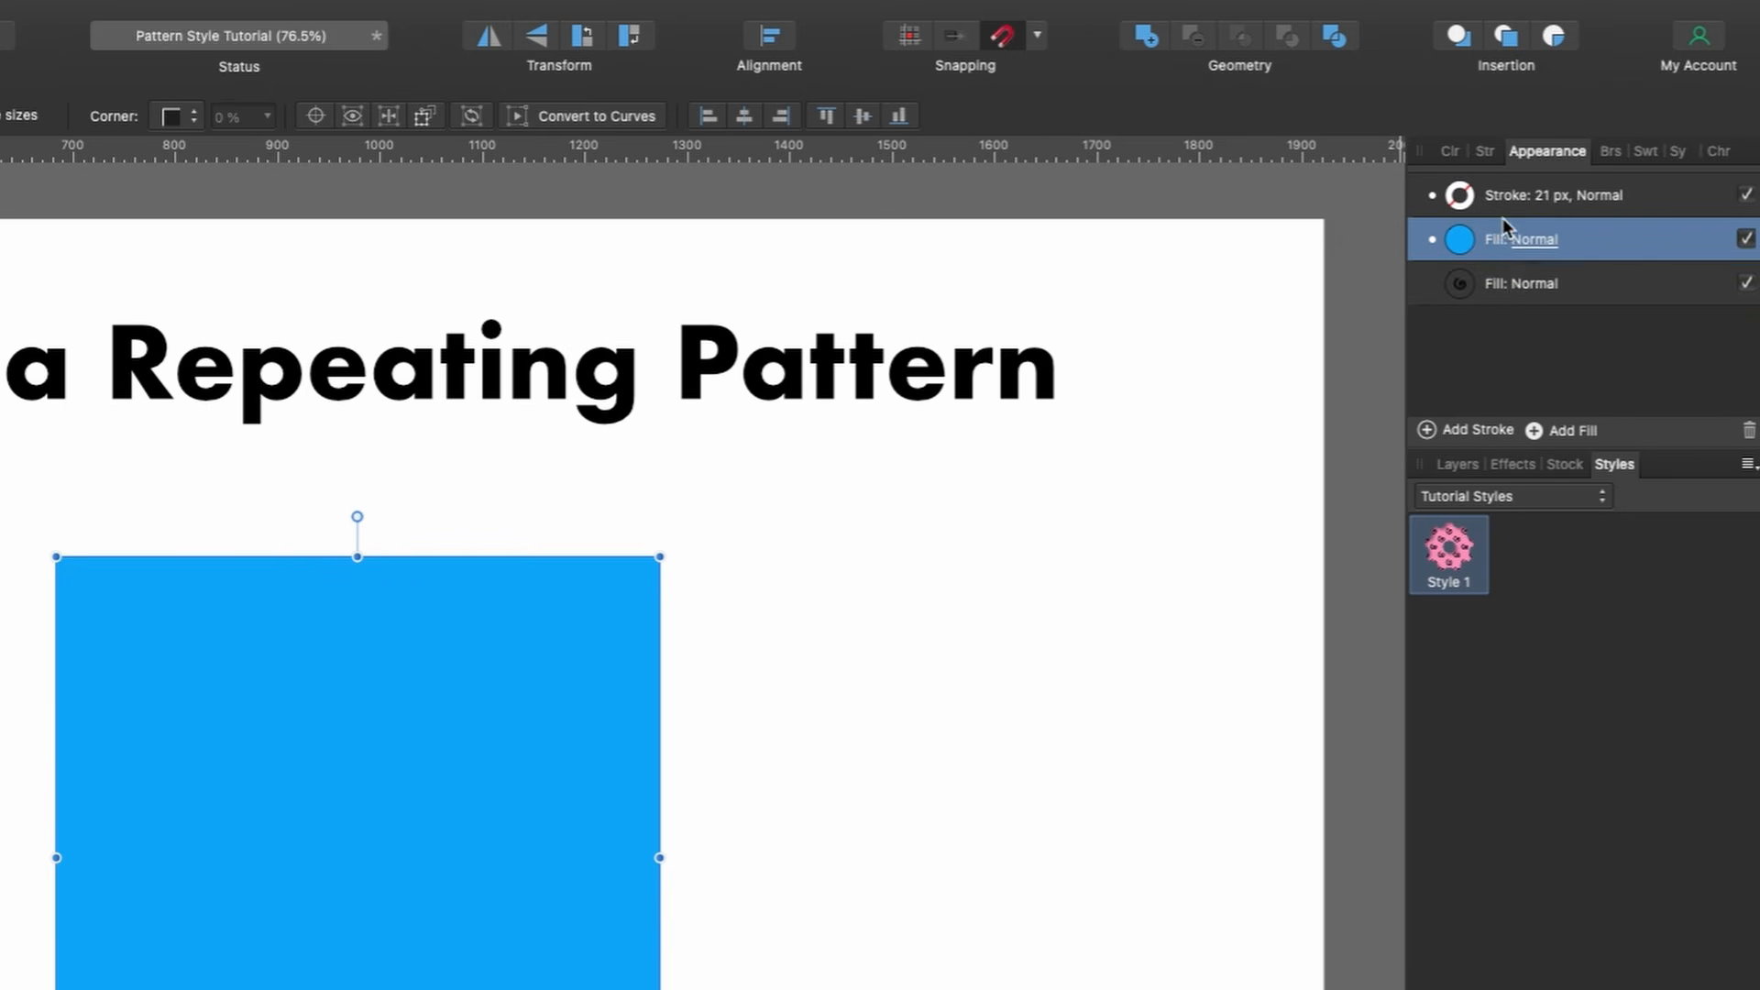
pyautogui.click(1519, 239)
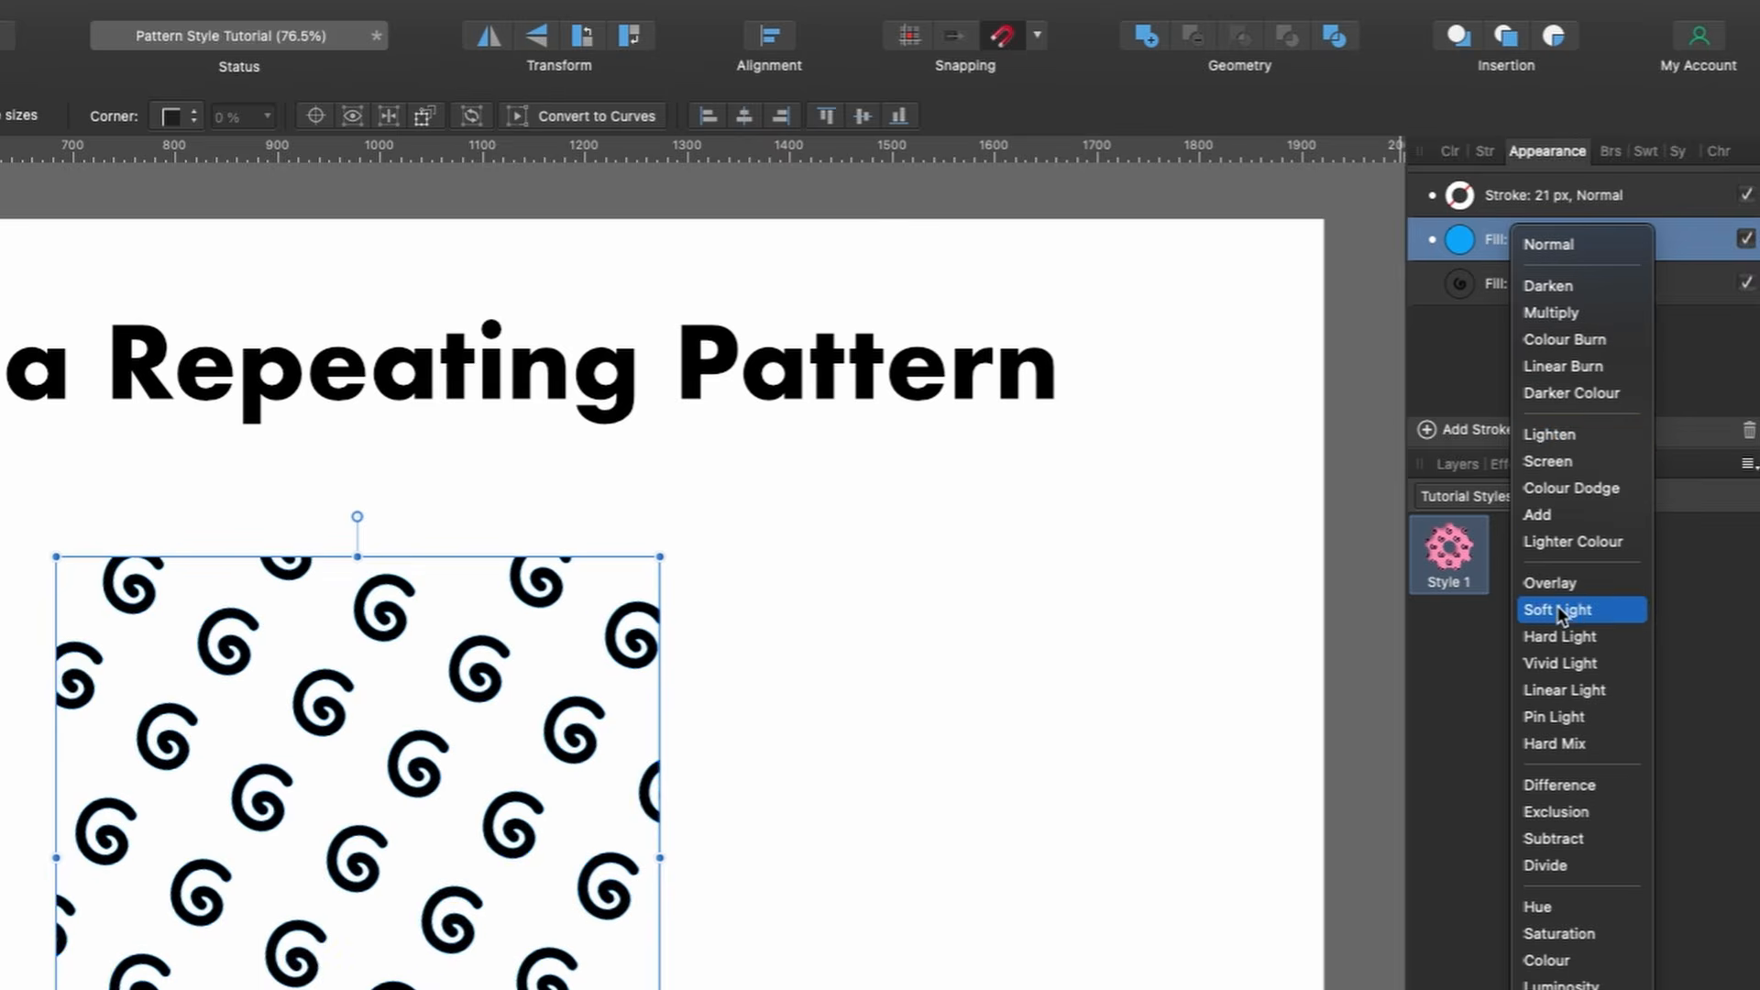
pyautogui.click(1702, 232)
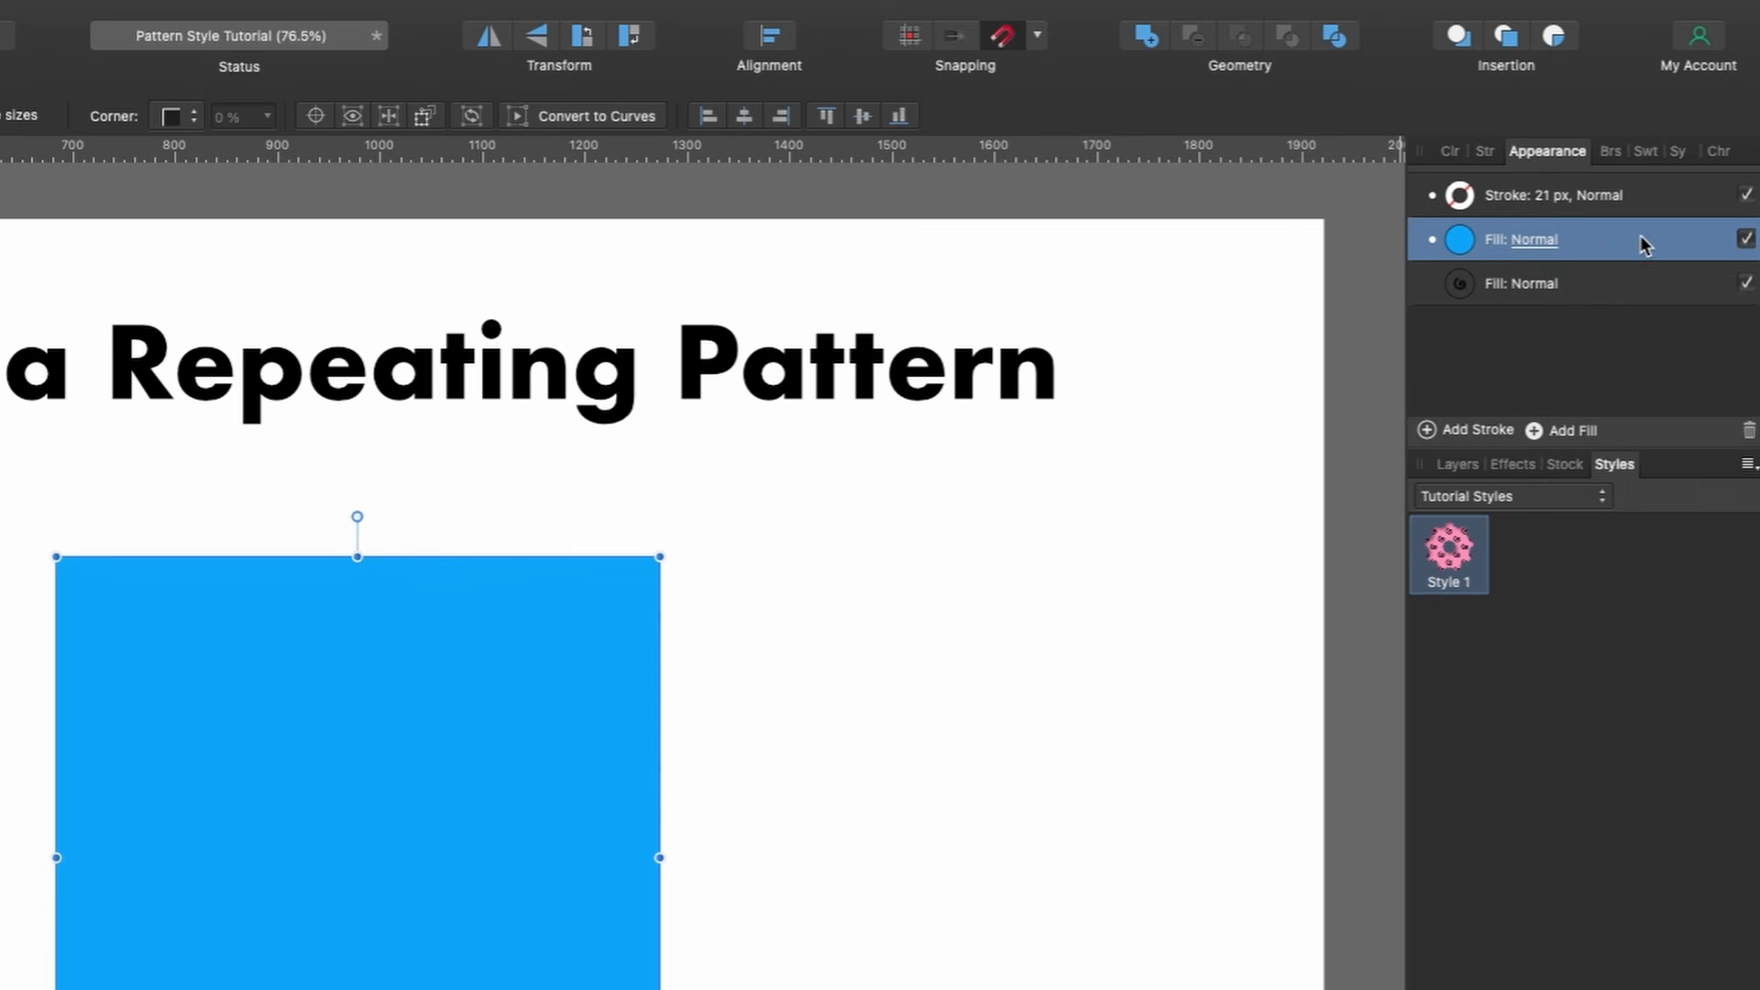
pyautogui.moveTo(1641, 235); pyautogui.dragTo(1593, 306)
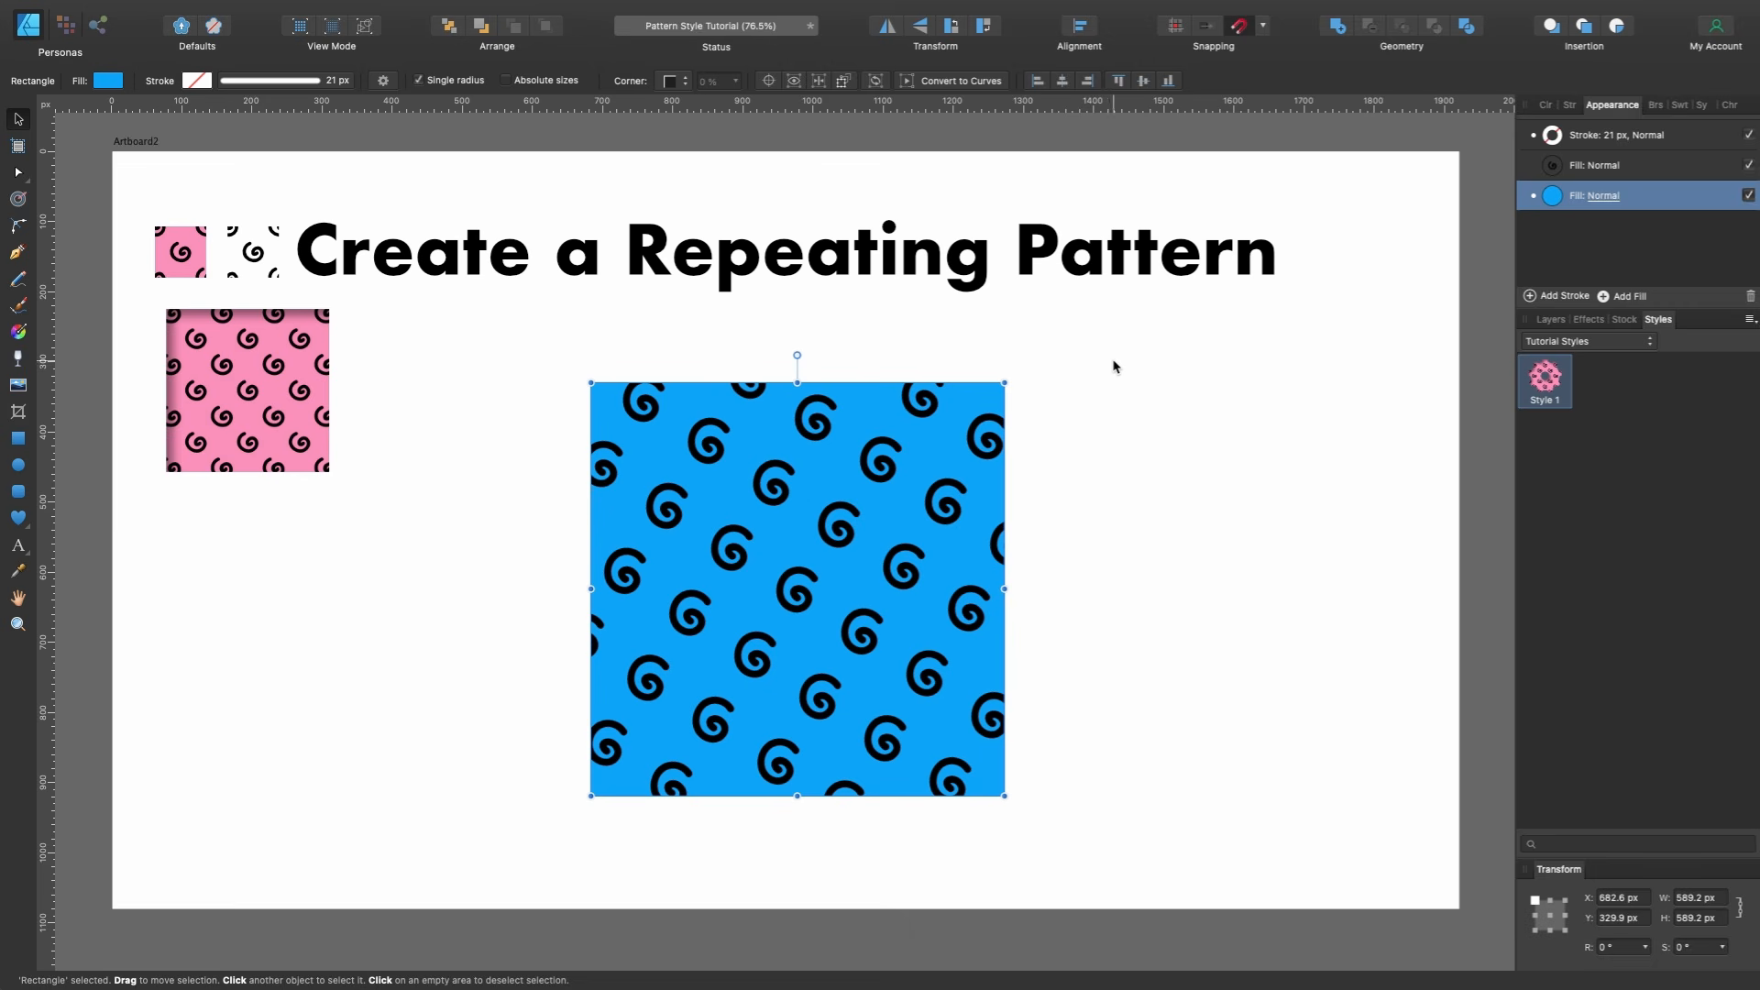
# Save the blue spiral square's appearance as a style and move the square beside the pink one, at about X 346 px, Y 225 px.
pyautogui.rightClick(923, 448)
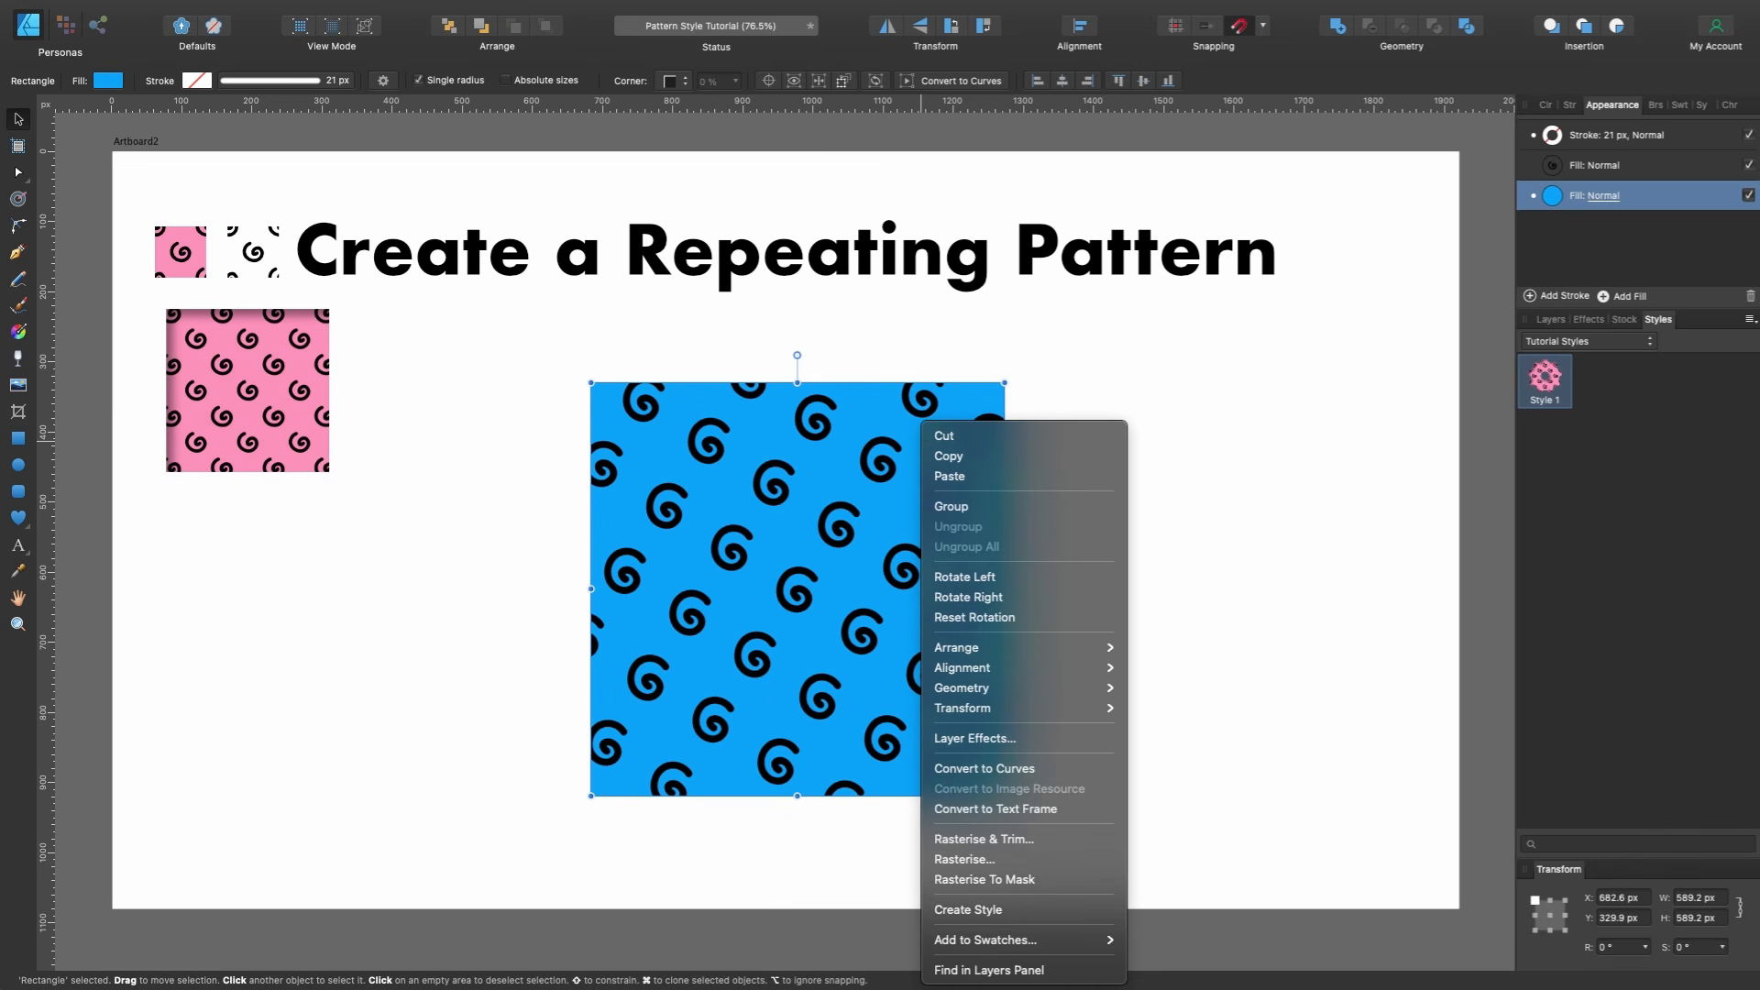
pyautogui.click(1008, 916)
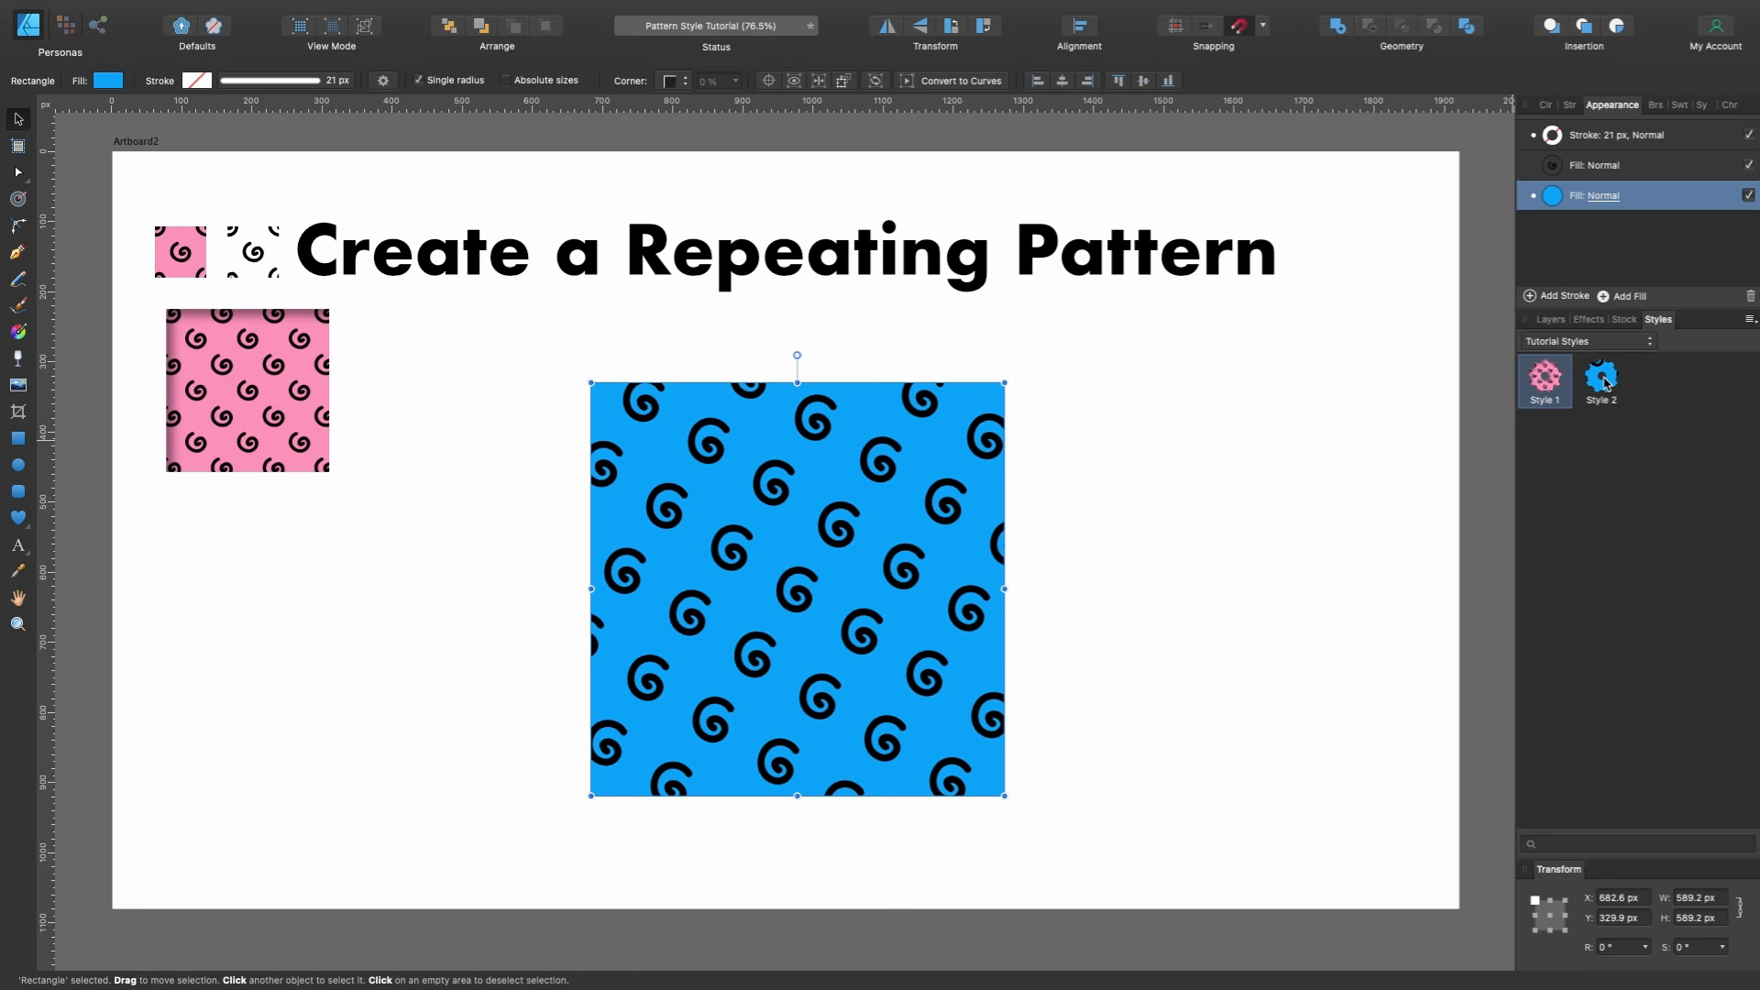
pyautogui.moveTo(919, 554); pyautogui.dragTo(682, 479)
# Draw a circle about 497 px in diameter beside the blue square and apply the saved blue spiral style to it.
pyautogui.press('e')
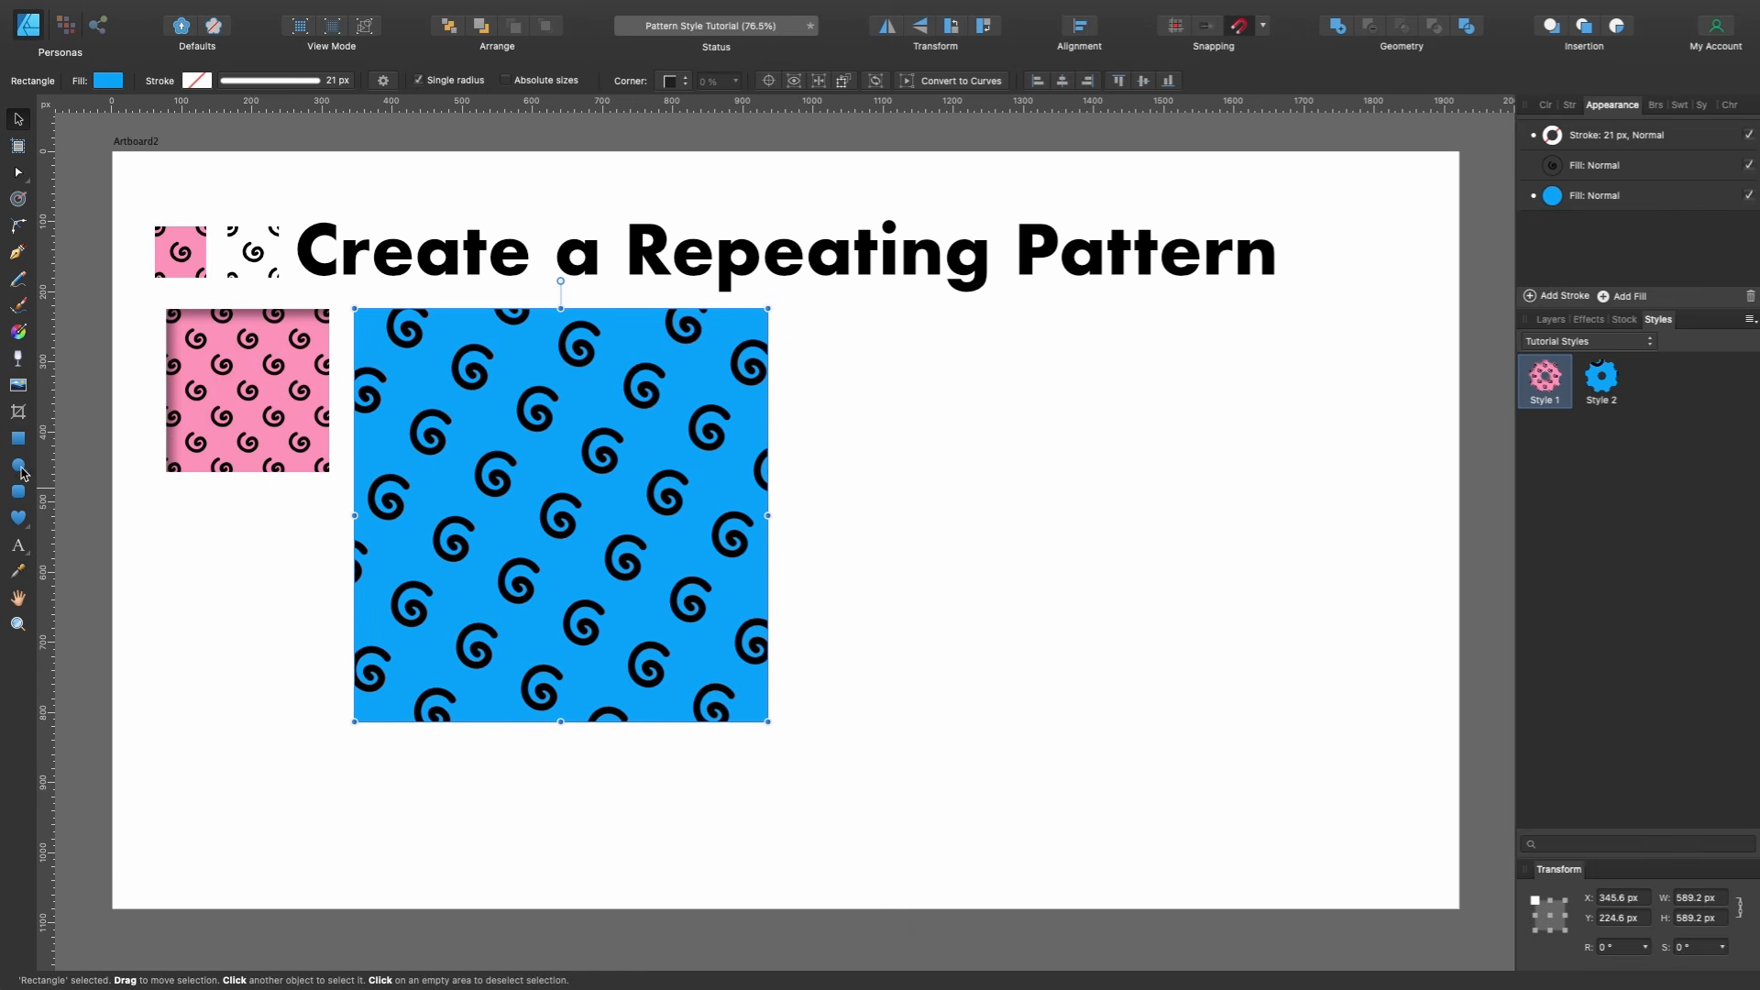
pyautogui.moveTo(1039, 588); pyautogui.dragTo(1249, 452)
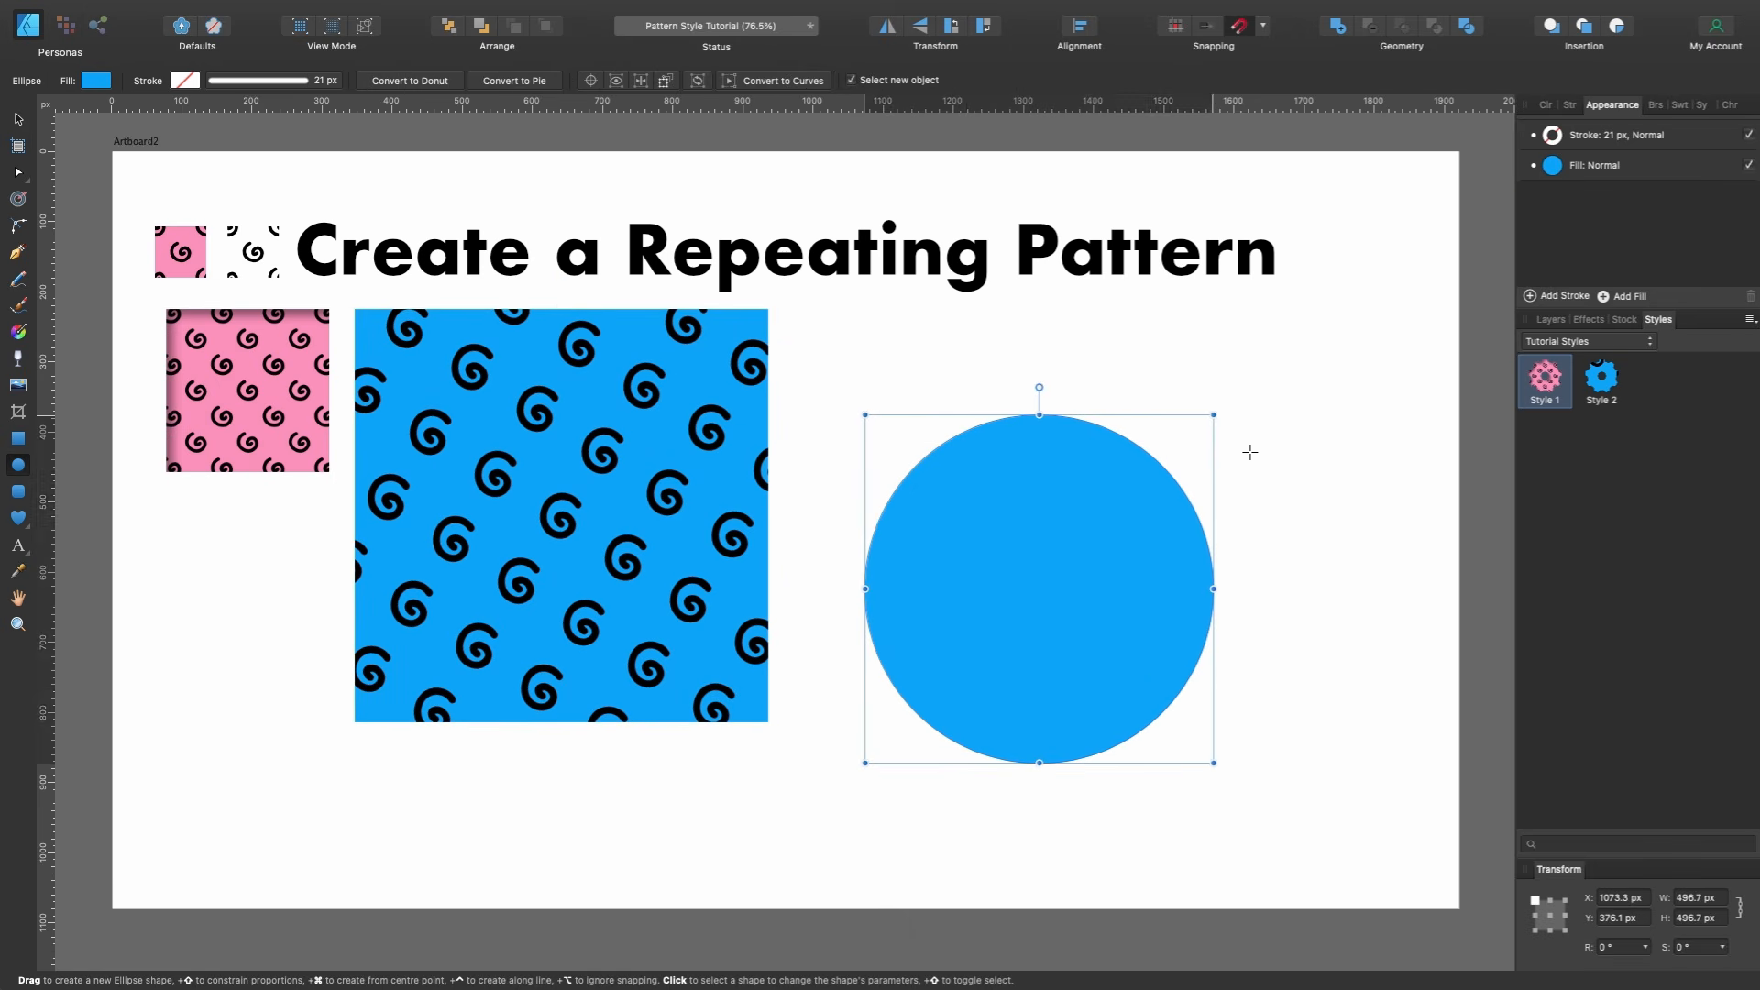
pyautogui.click(1603, 377)
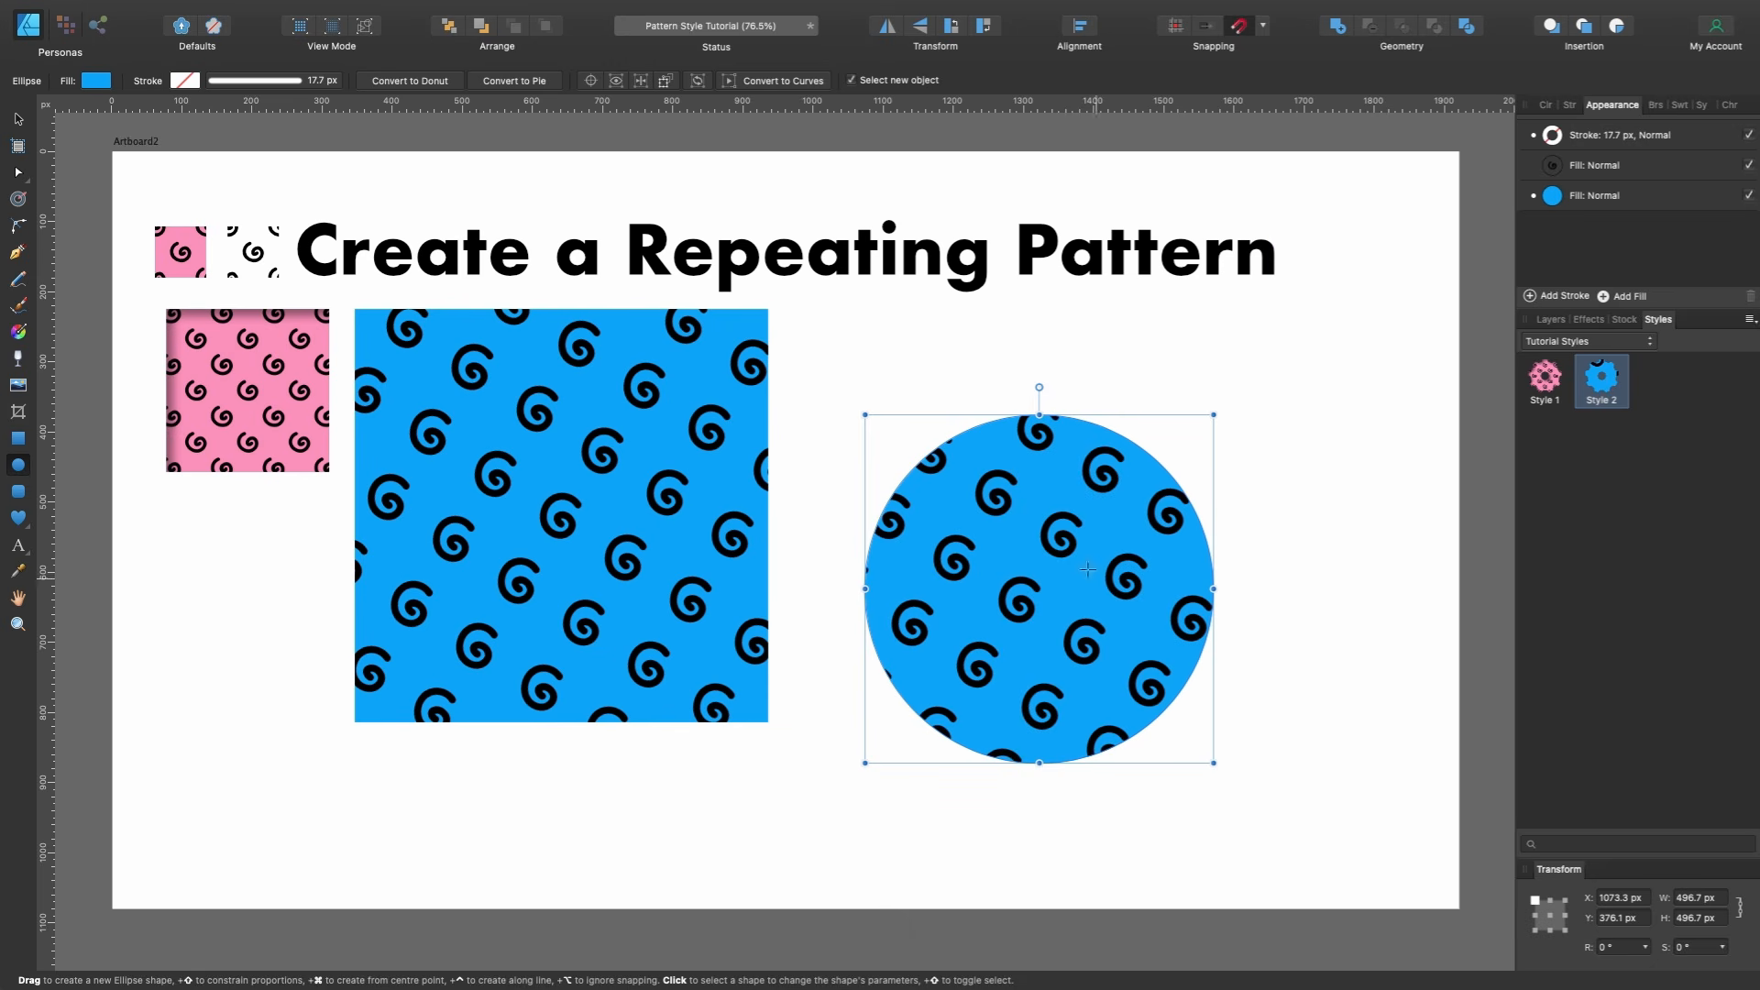
# Reposition and rescale the circle's spiral bitmap fill from near the circle's centre, and delete the circle.
pyautogui.click(19, 333)
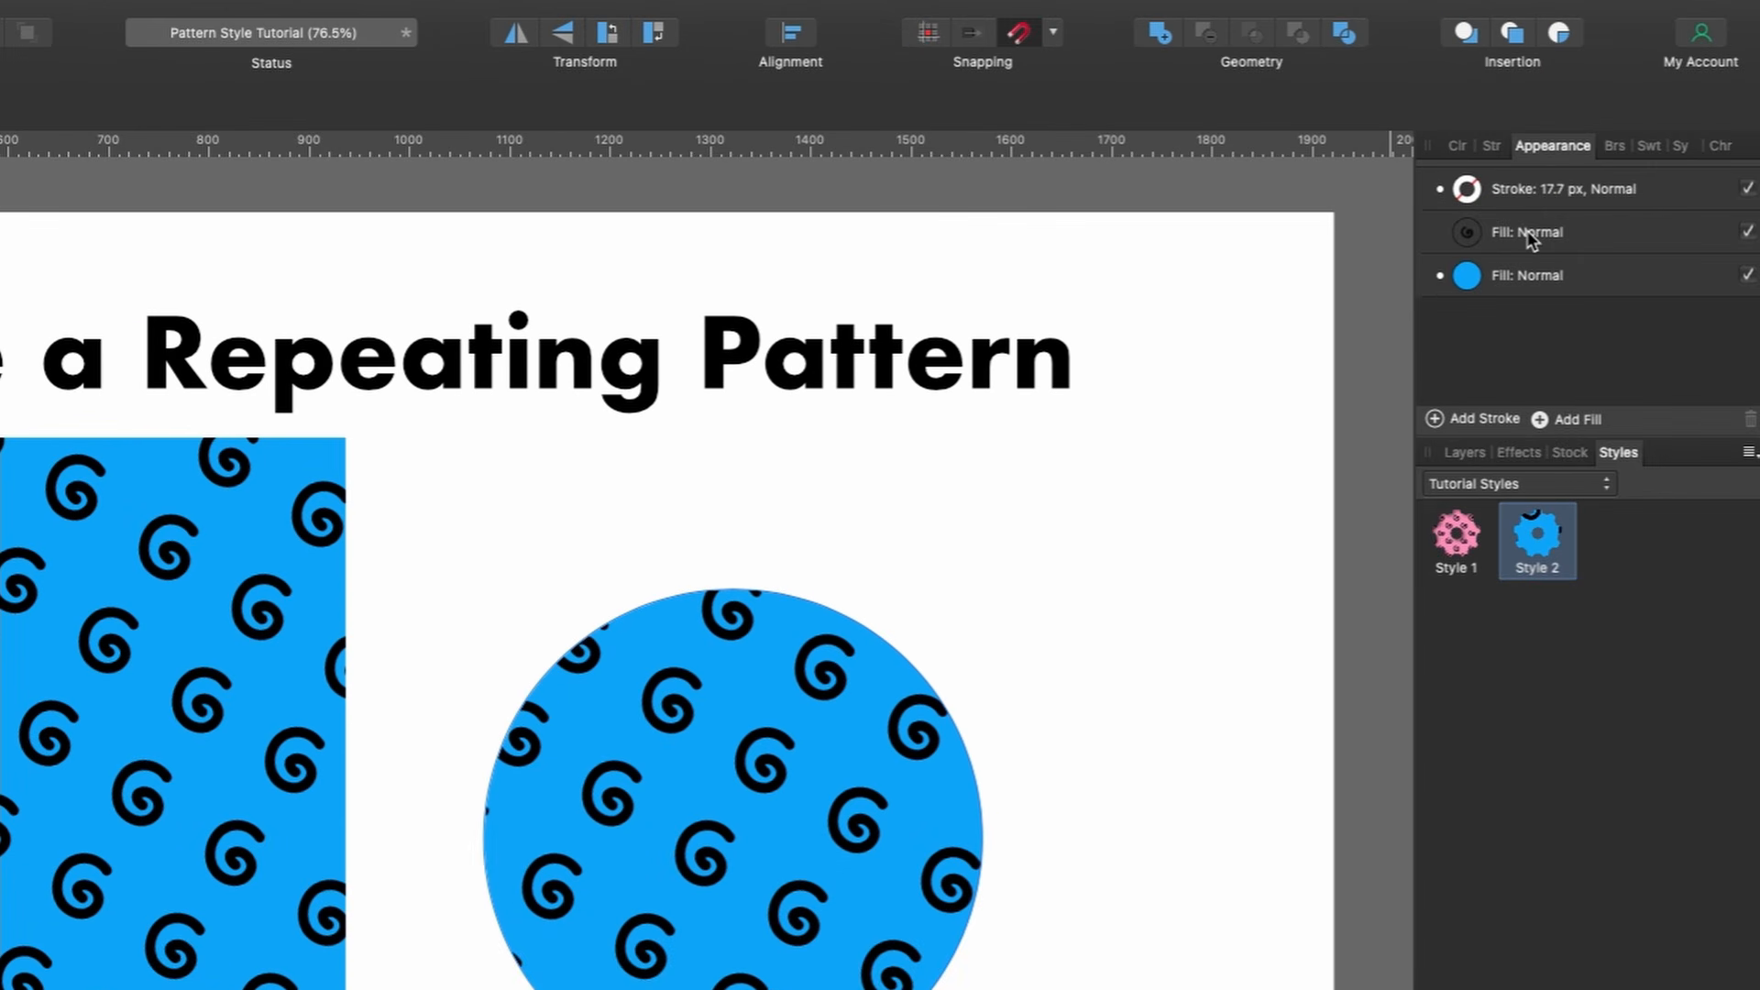
pyautogui.click(1597, 235)
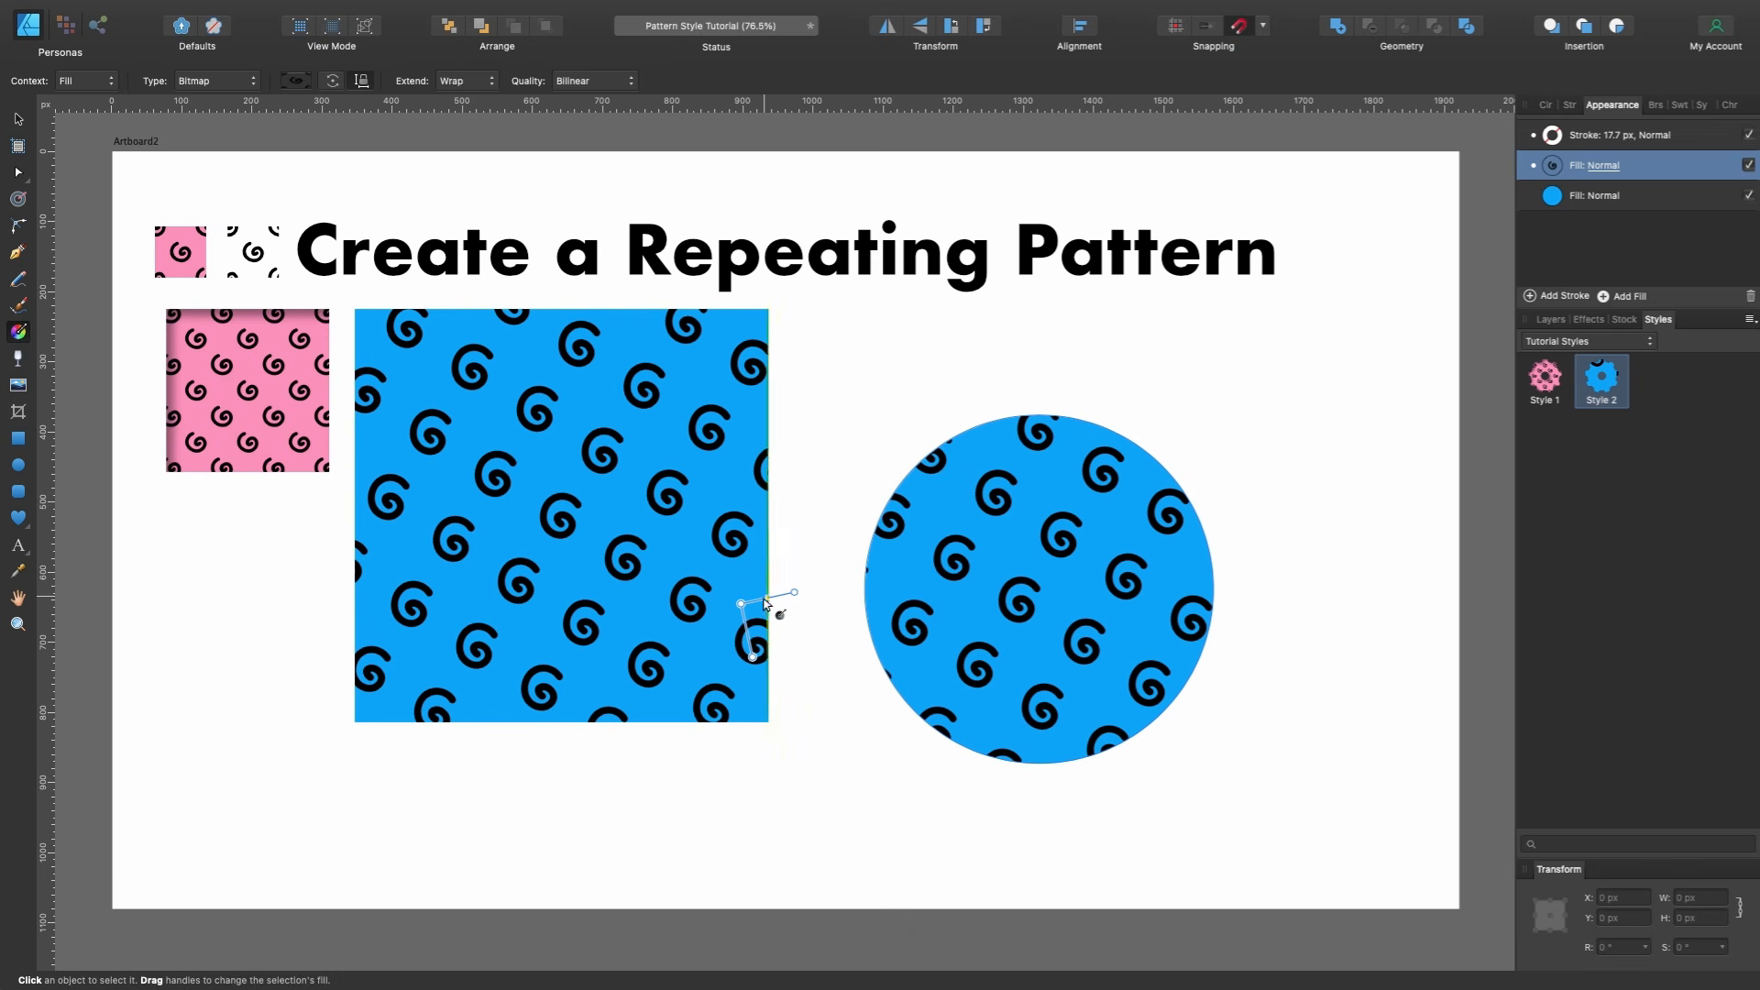
pyautogui.moveTo(741, 603); pyautogui.dragTo(1088, 575)
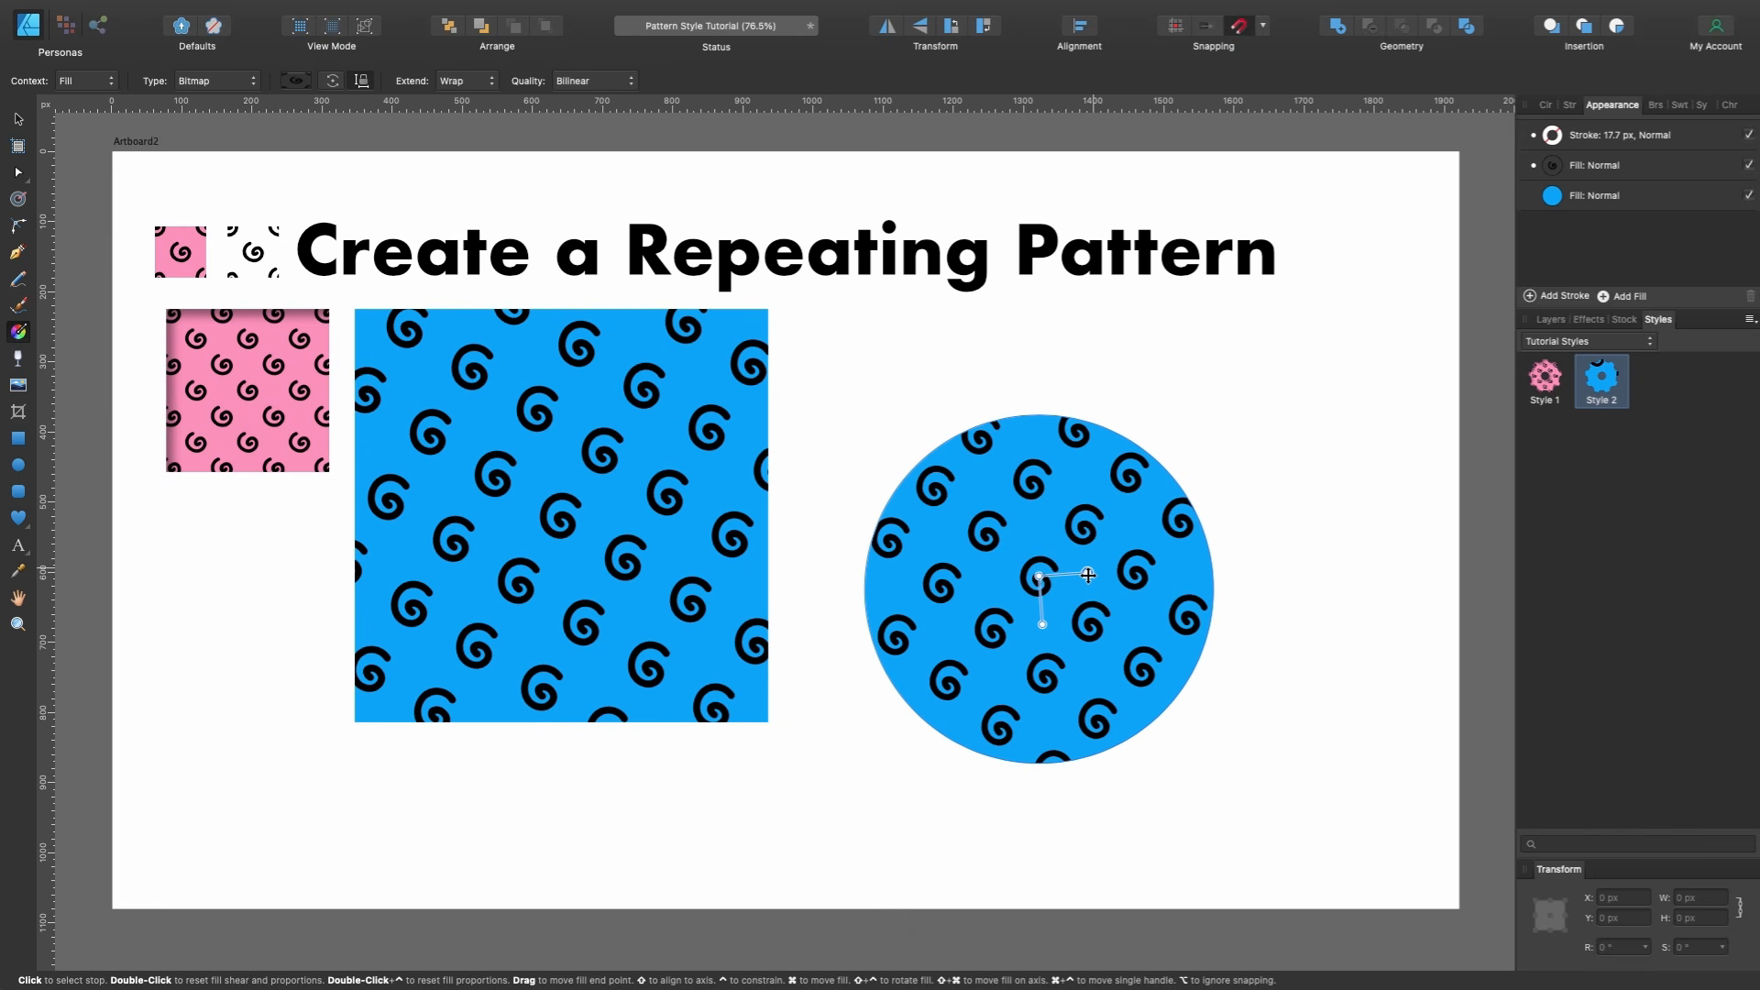
pyautogui.press('v')
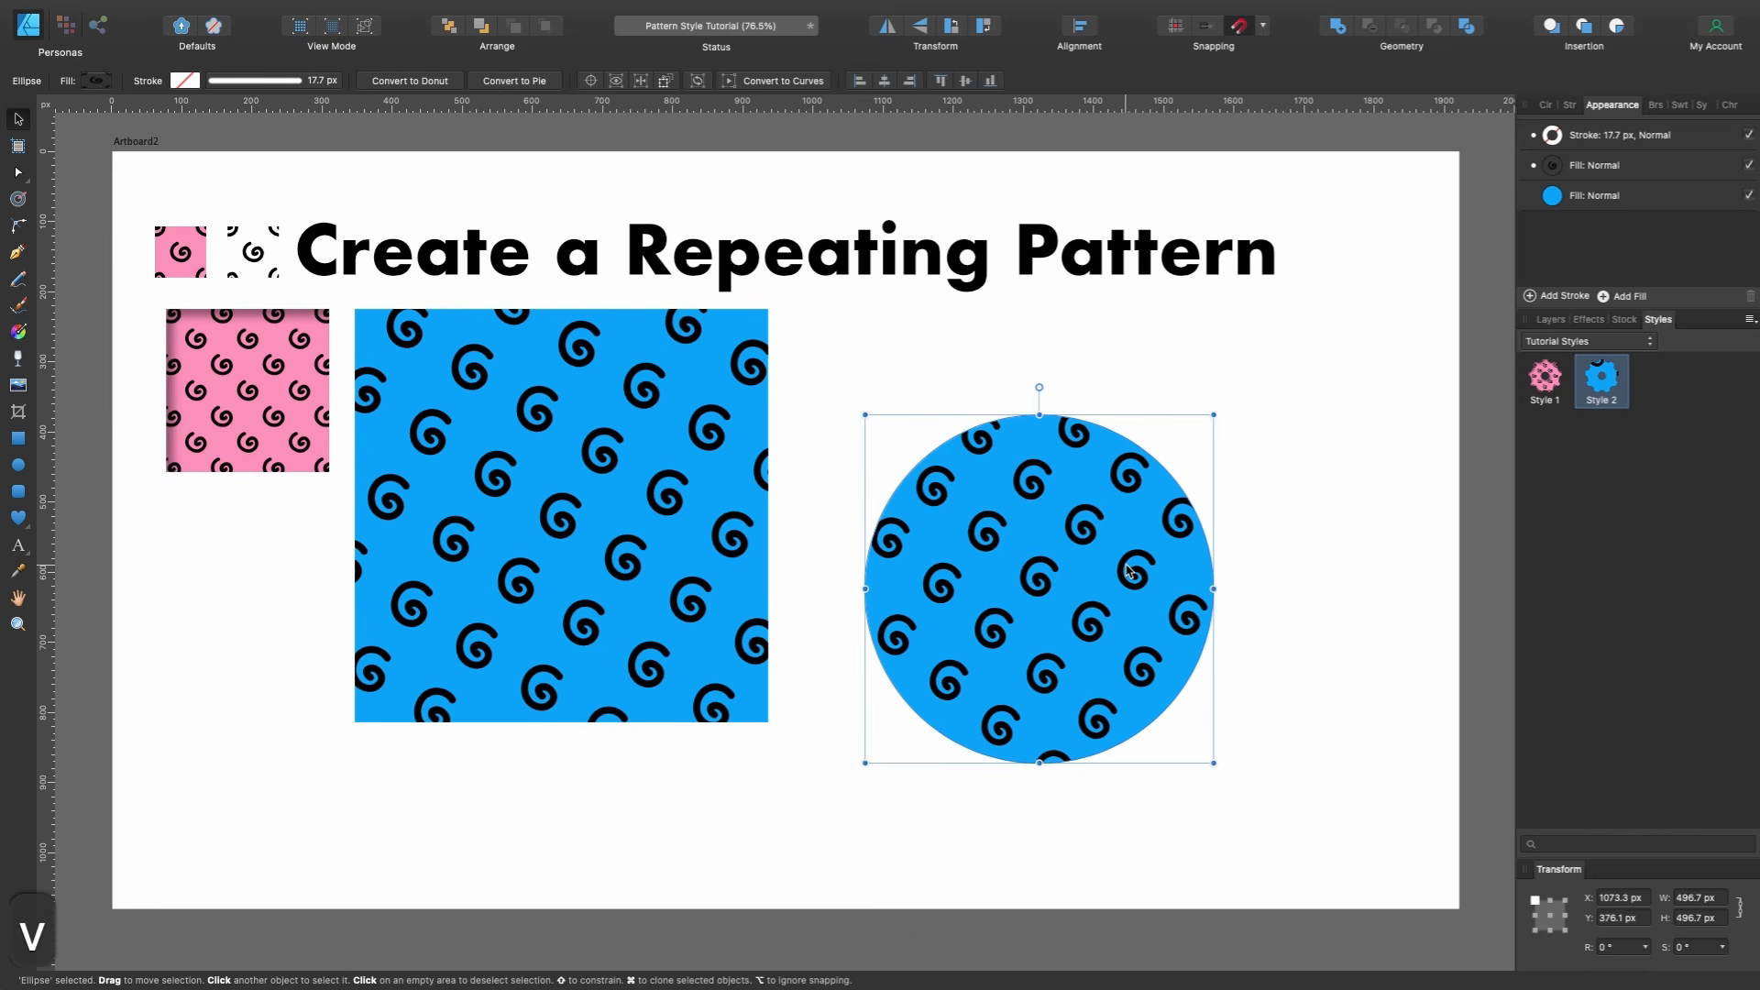
pyautogui.press('BackSpace')
# Delete the solid fill from the blue square, repositioned at about X 550 px, Y 270 px, and save the remaining spiral pattern as a style.
pyautogui.moveTo(668, 445); pyautogui.dragTo(811, 477)
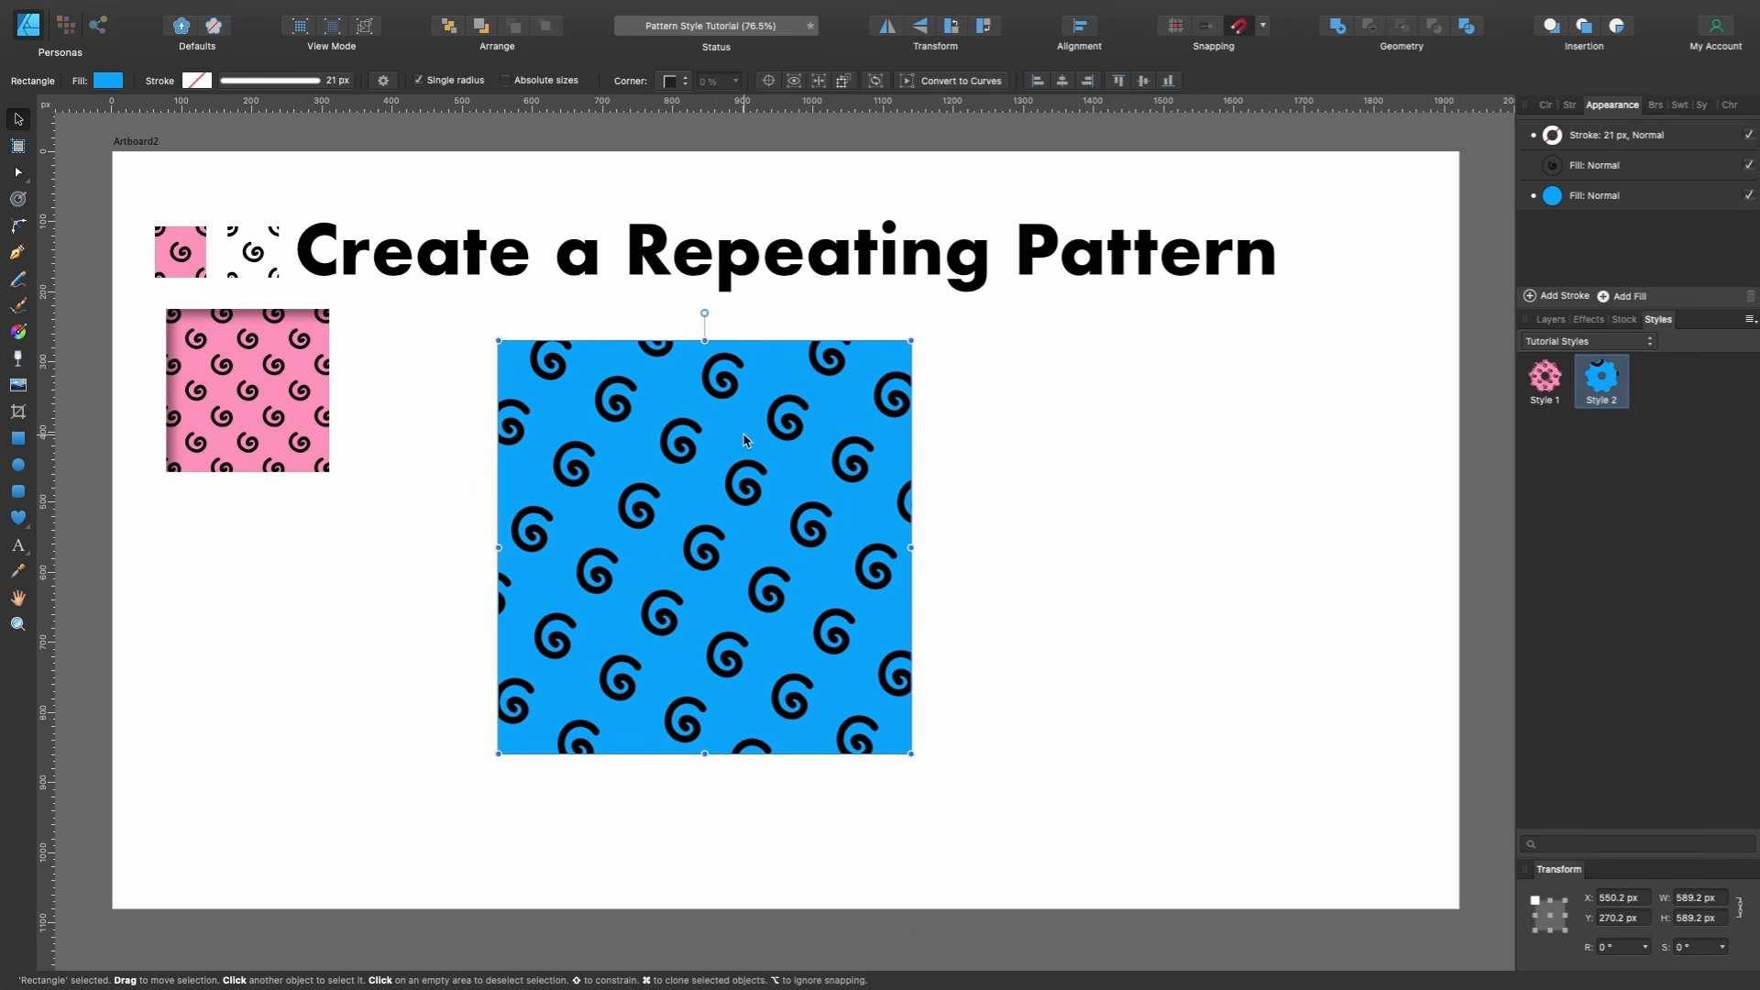
pyautogui.click(1635, 205)
pyautogui.rightClick(1635, 205)
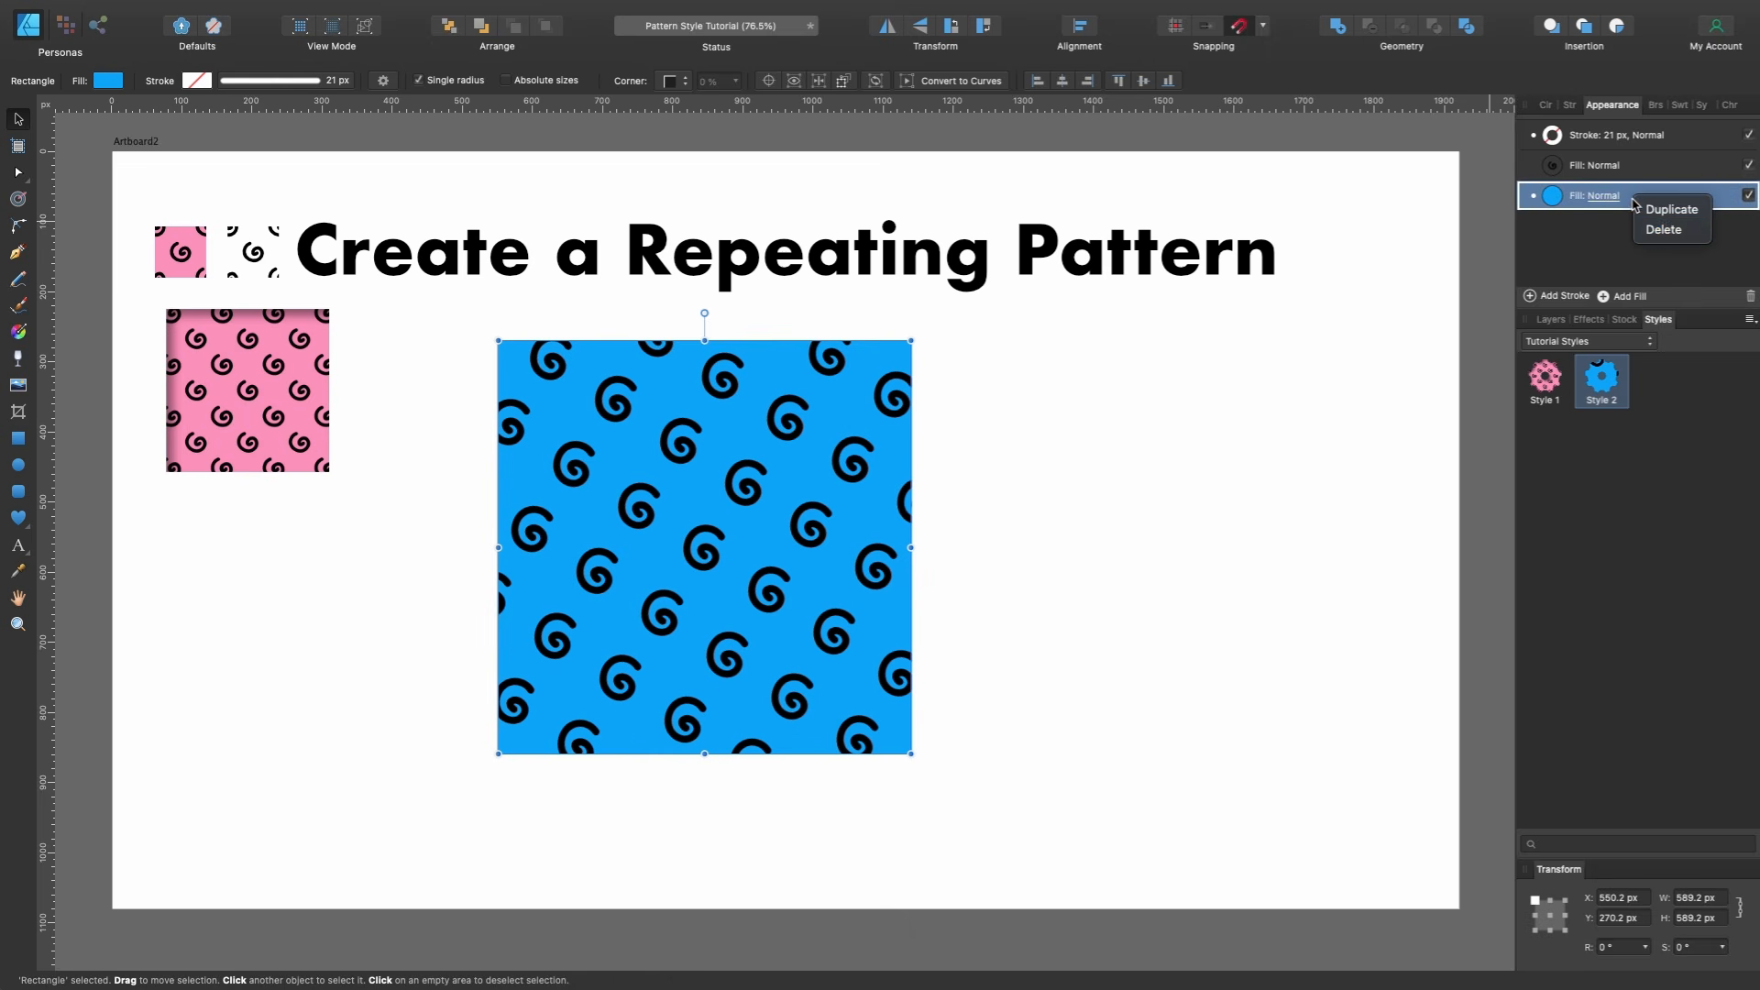
pyautogui.click(1654, 229)
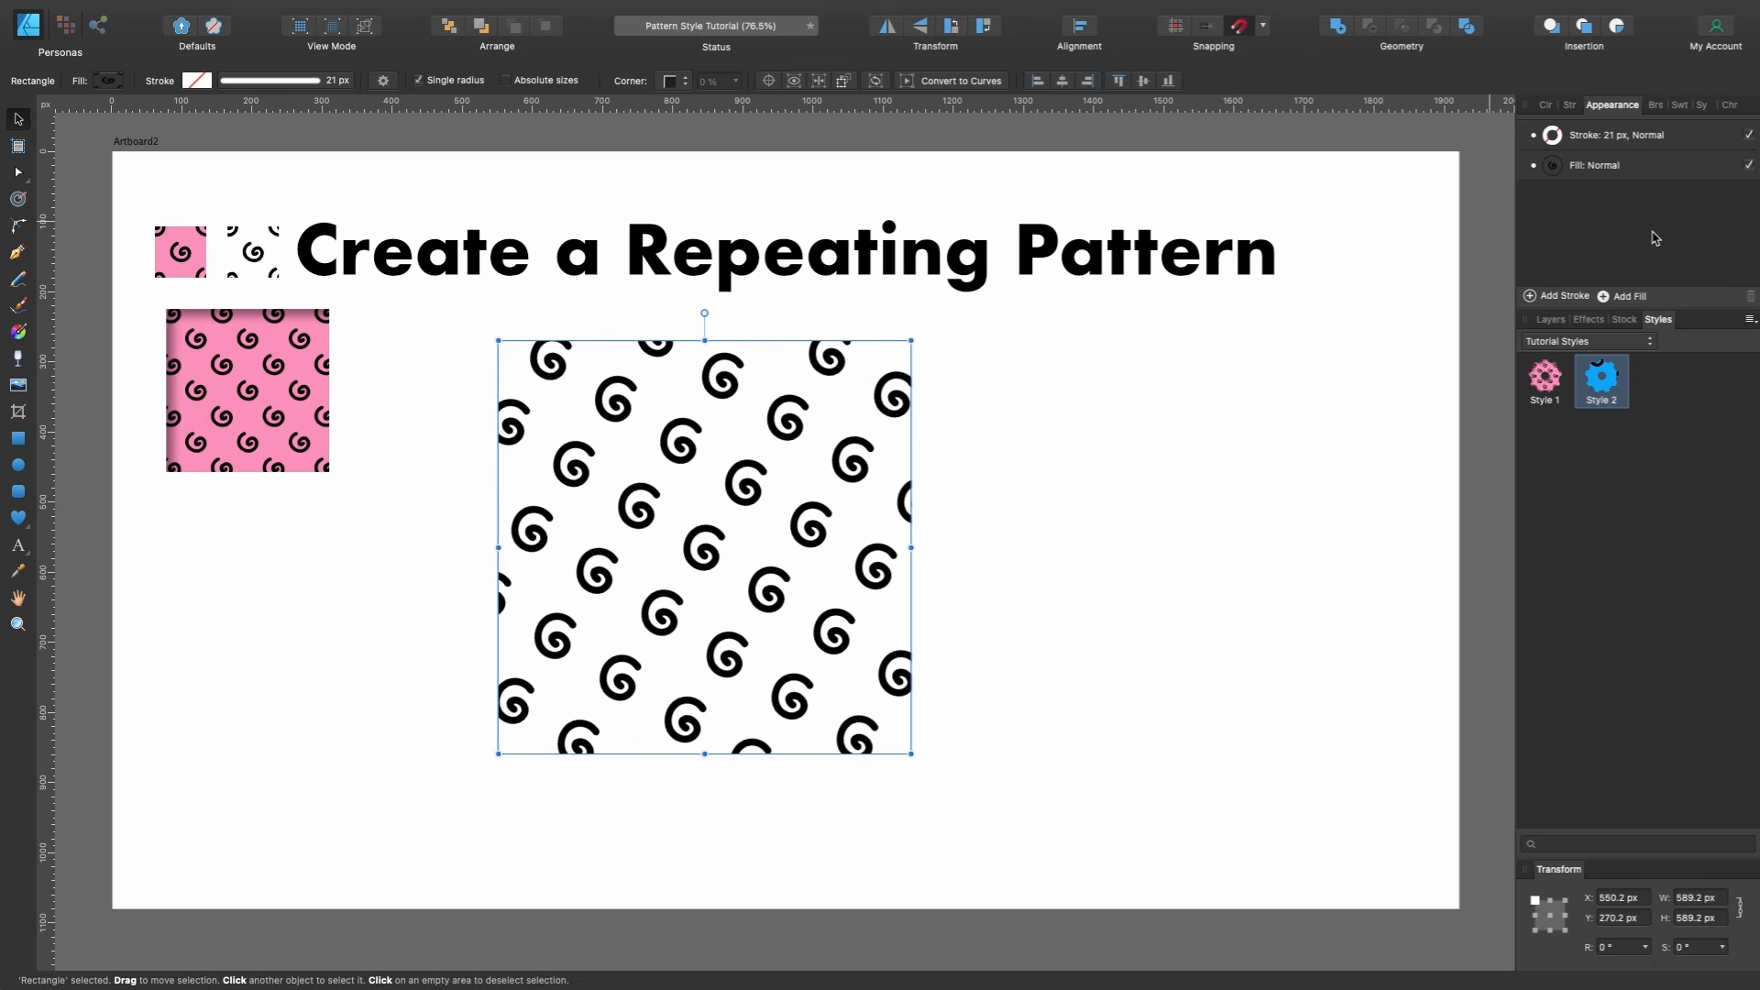
pyautogui.rightClick(749, 462)
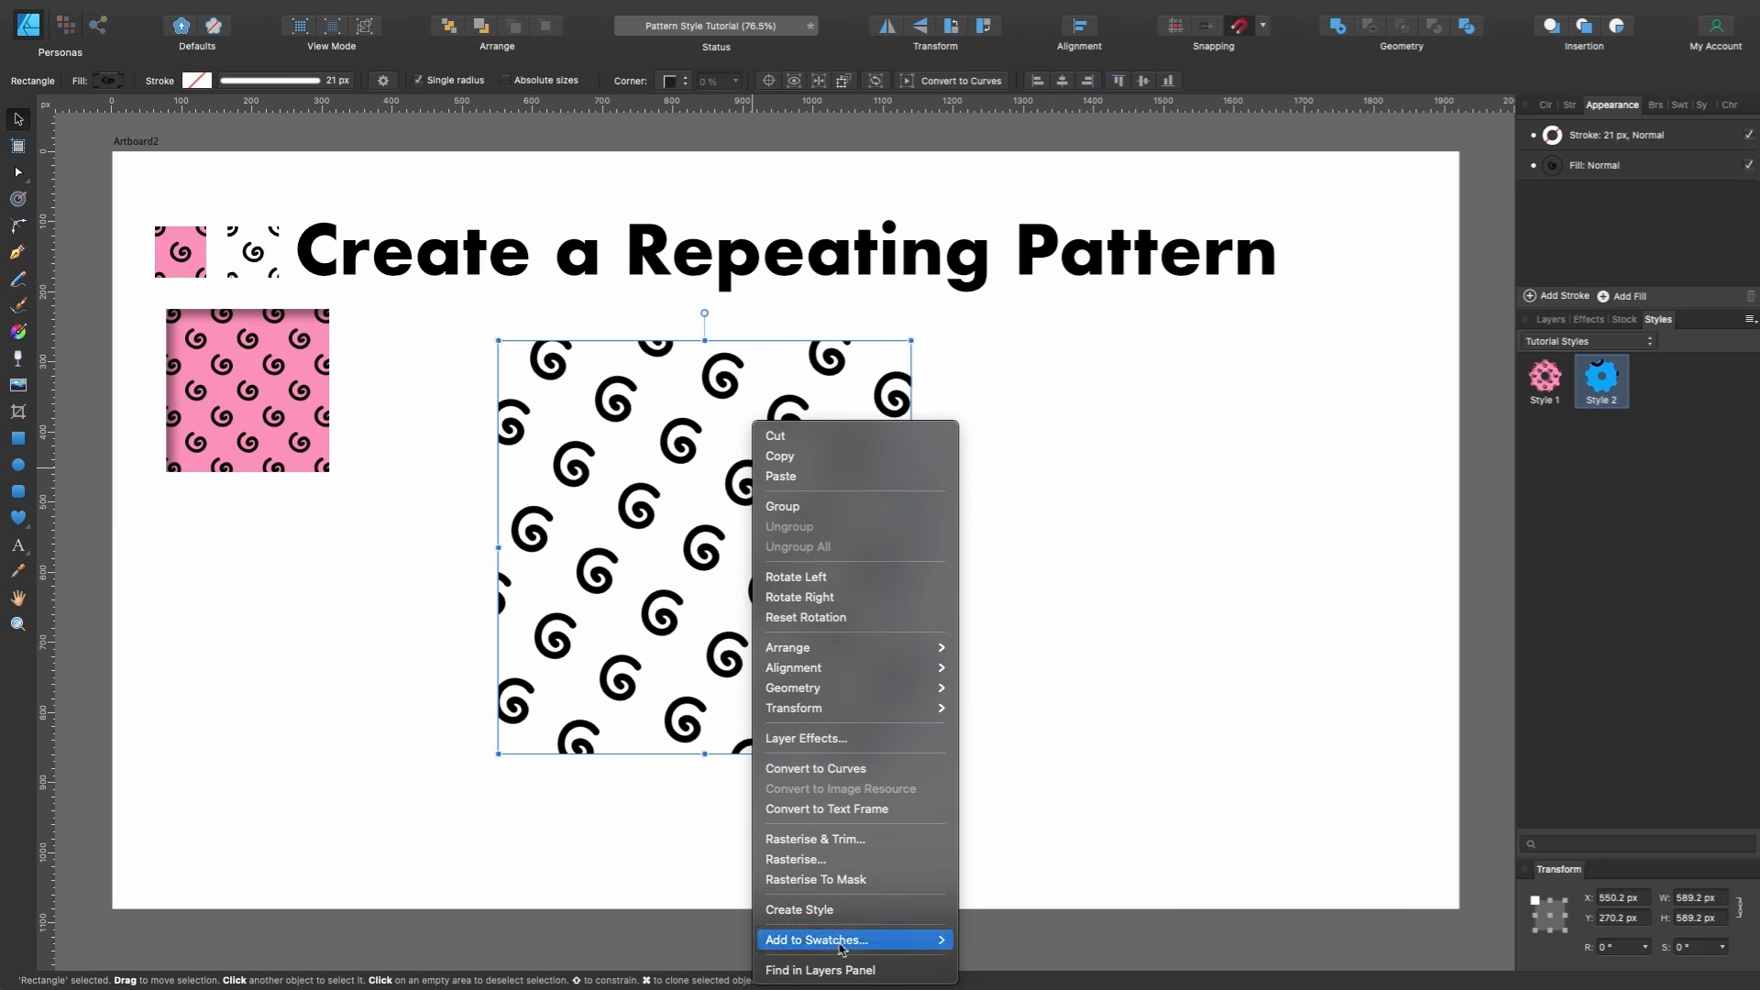
pyautogui.click(807, 909)
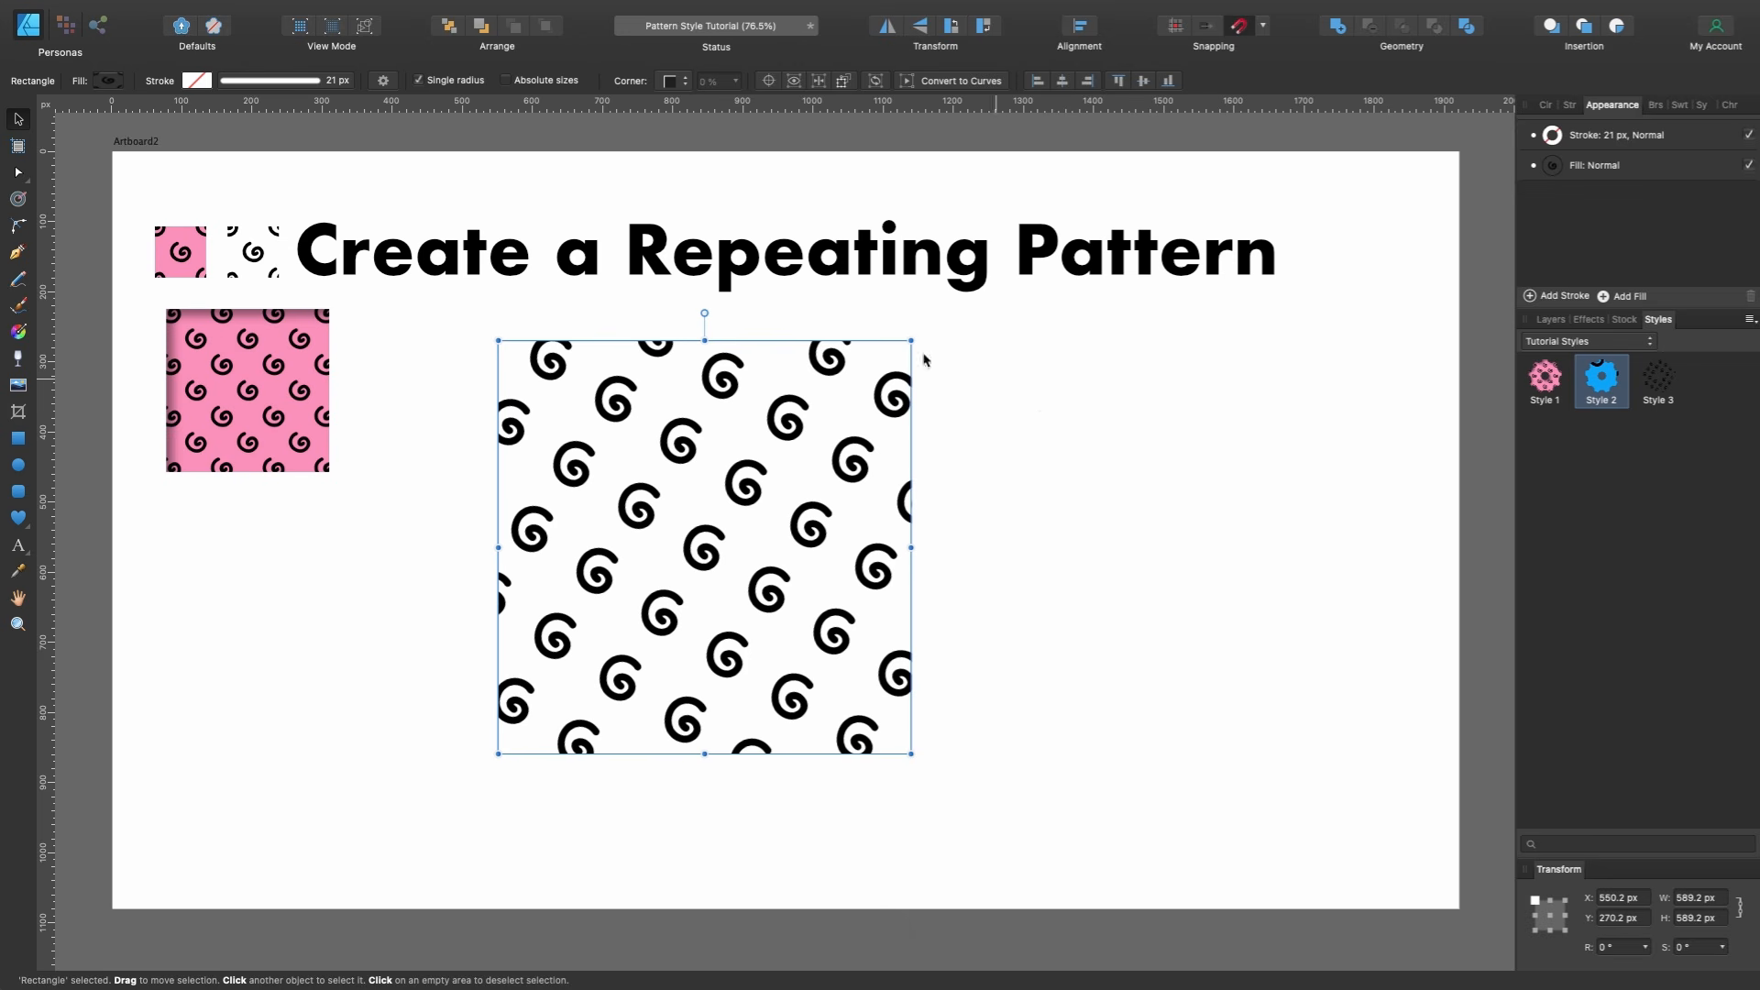
# Draw a rounded freehand shape with the Pencil tool beside the square, filled with the spiral pattern.
pyautogui.click(18, 283)
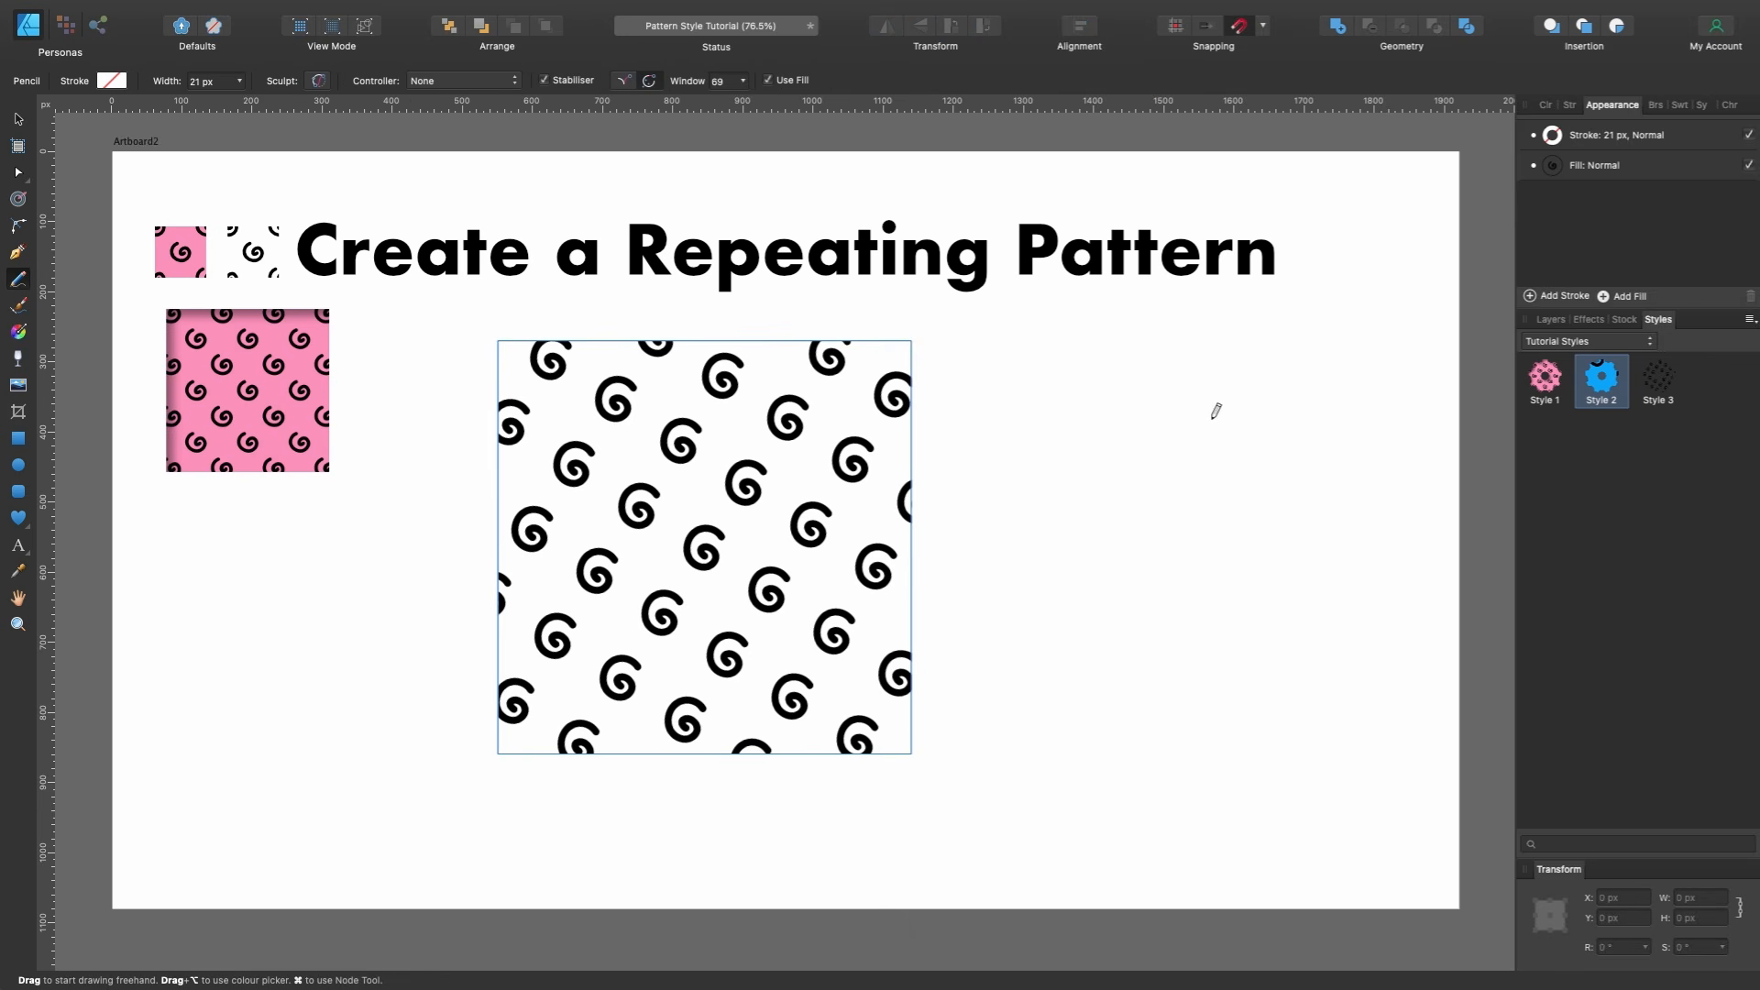
pyautogui.moveTo(1036, 435)
pyautogui.mouseDown()
pyautogui.moveTo(1014, 553)
pyautogui.moveTo(1081, 626)
pyautogui.moveTo(1240, 633)
pyautogui.moveTo(1286, 579)
pyautogui.moveTo(1293, 449)
pyautogui.mouseUp()
pyautogui.moveTo(1296, 511); pyautogui.dragTo(1296, 513)
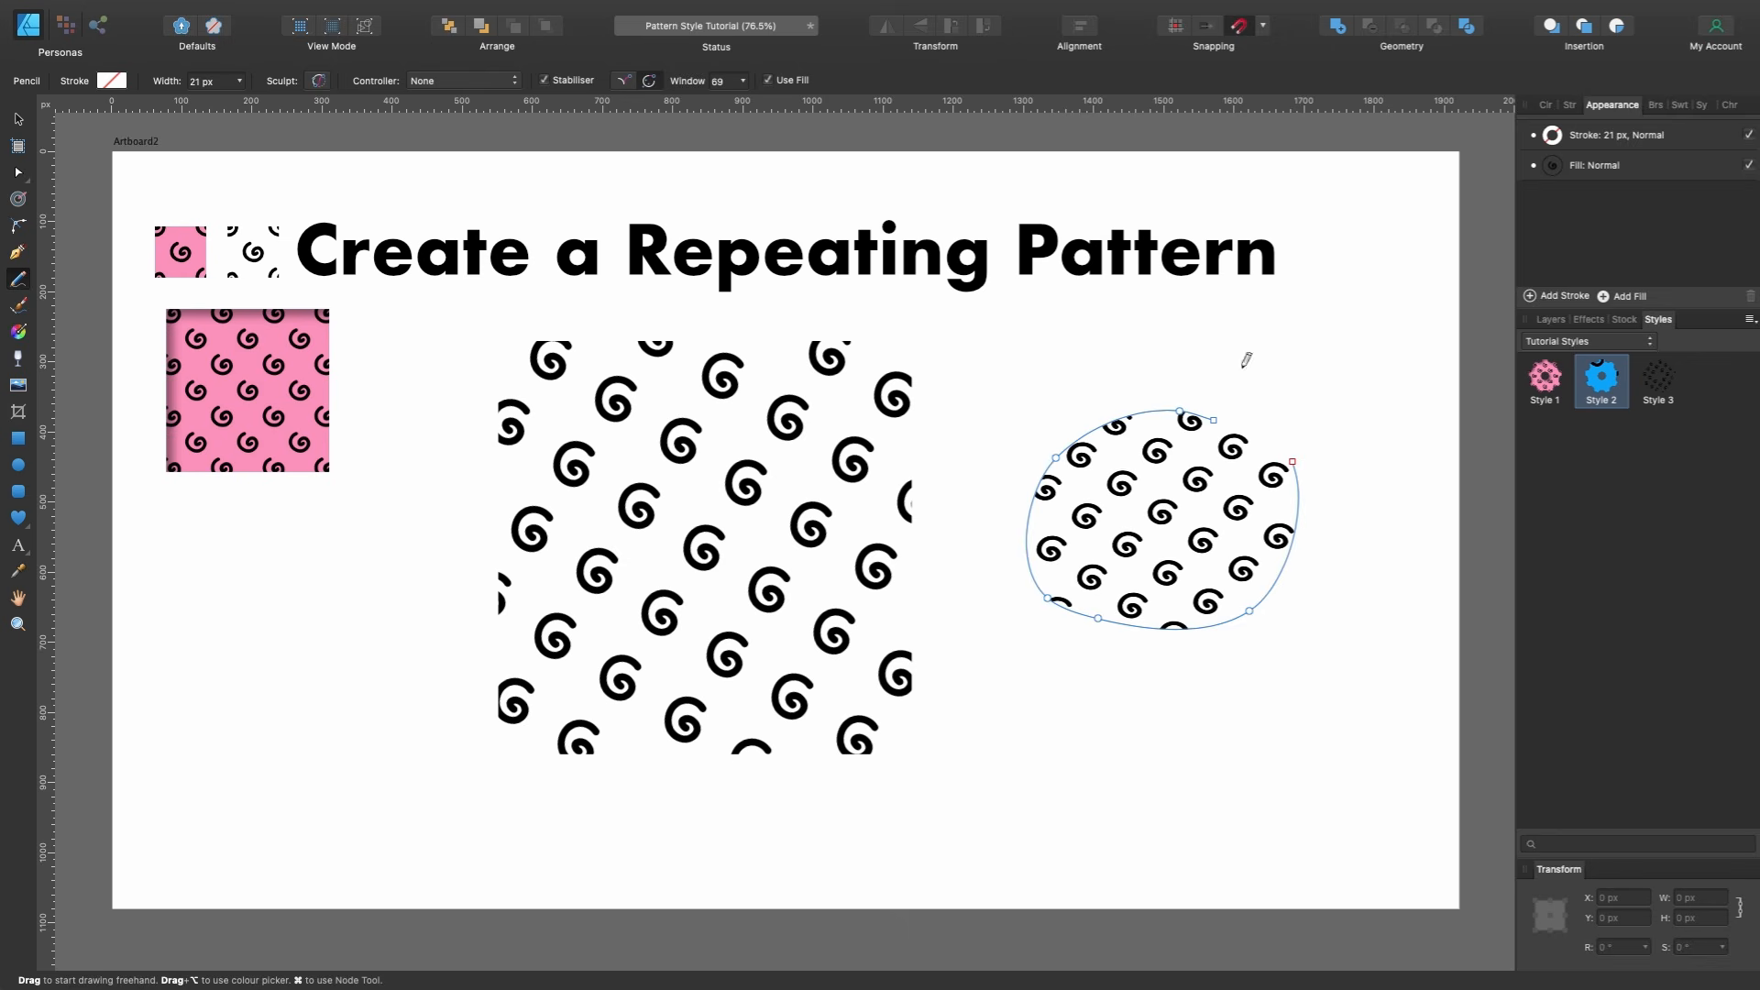
# Draw a closed triangle with the Pen tool above the freehand shape and apply the saved black spiral style to it.
pyautogui.scroll(1, 1246, 360)
pyautogui.press('p')
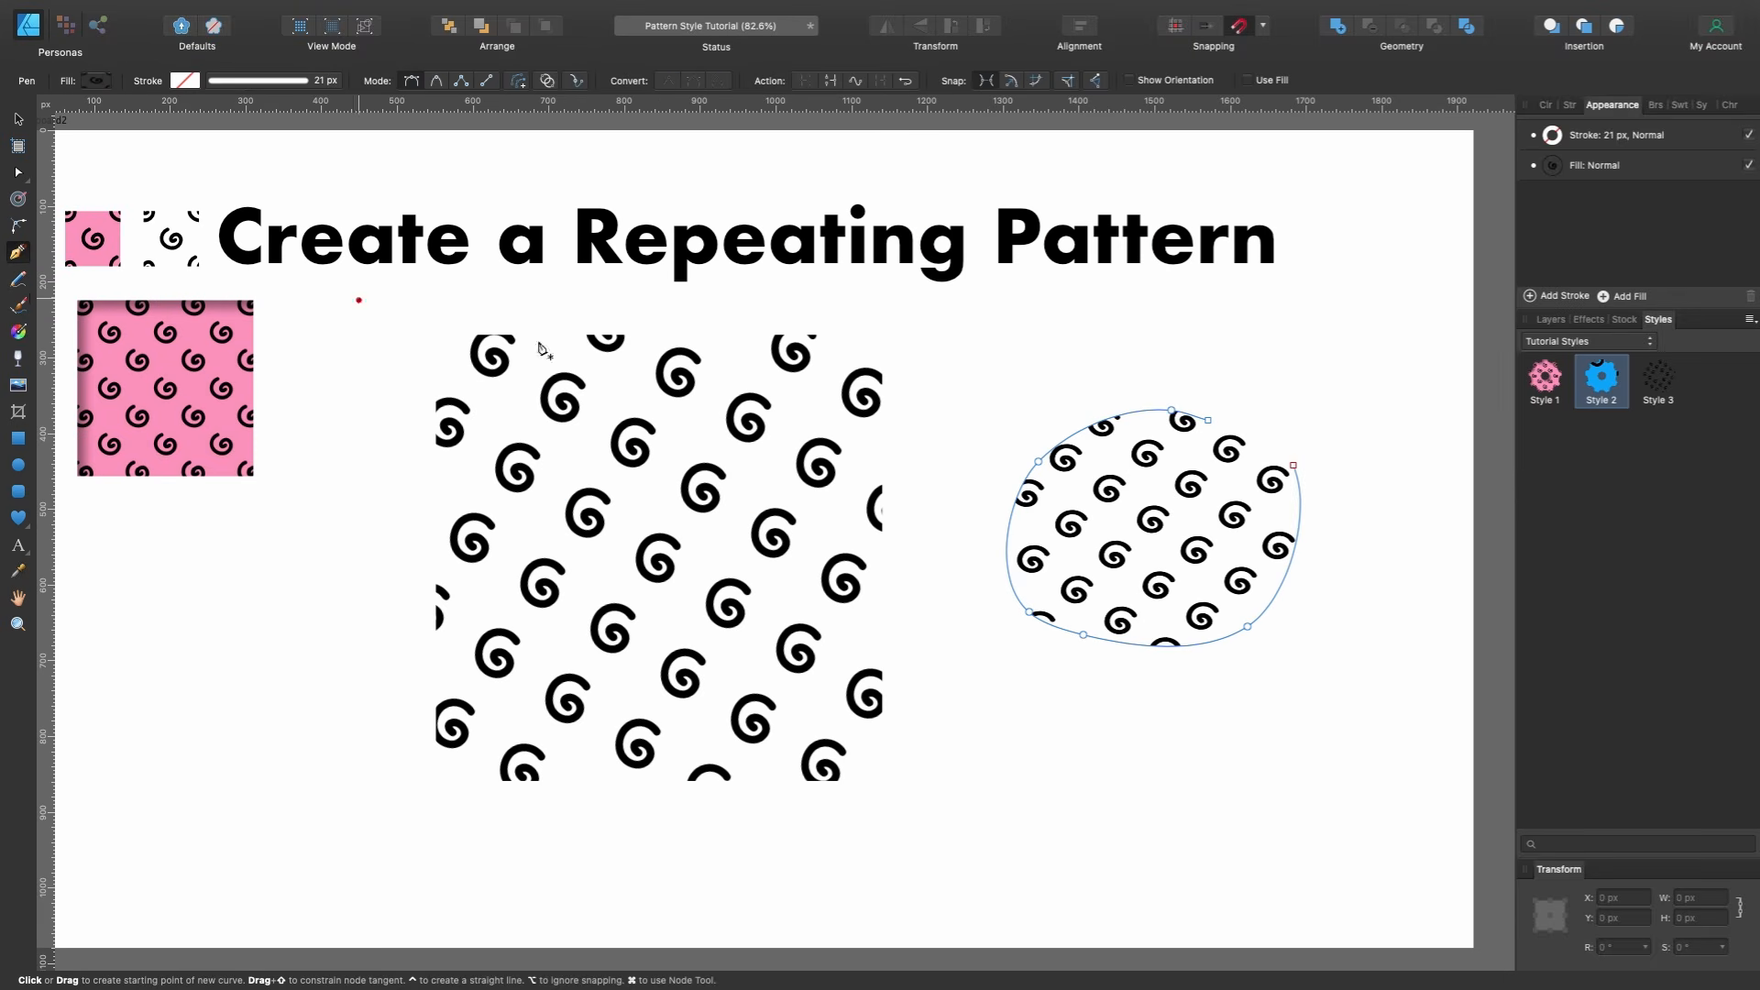
pyautogui.click(1046, 307)
pyautogui.click(924, 443)
pyautogui.click(1144, 379)
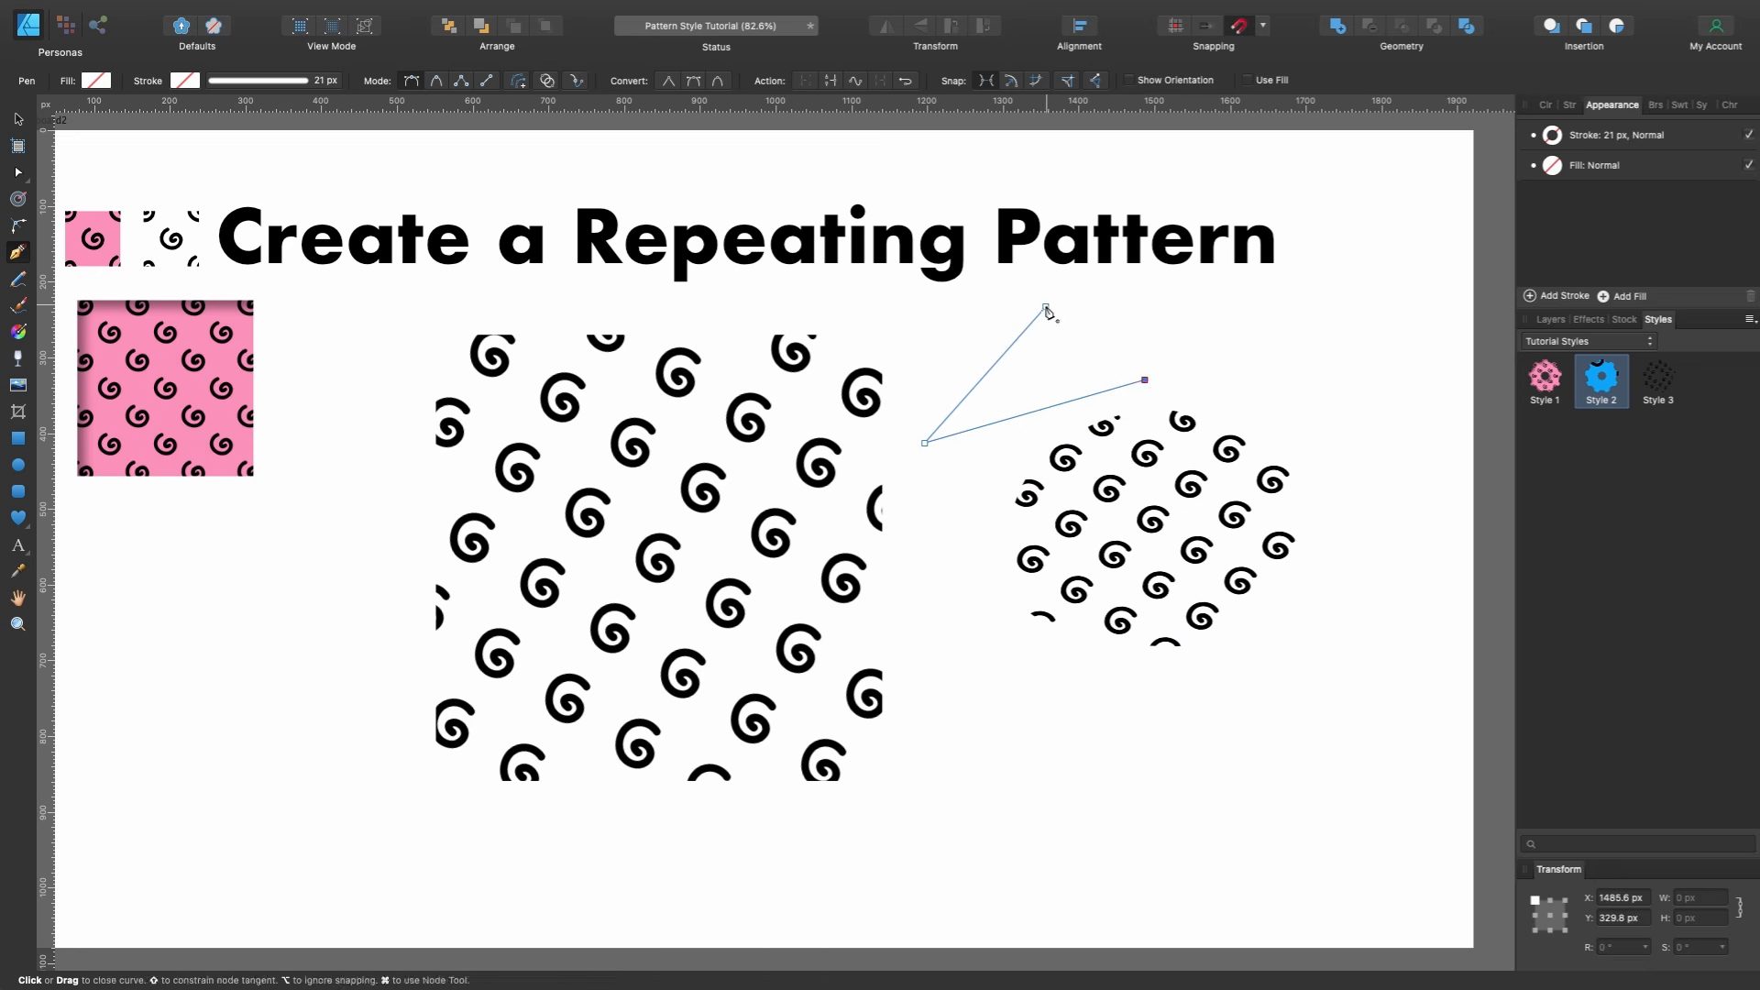
pyautogui.click(1046, 307)
pyautogui.click(1657, 376)
# Enlarge the triangle's spiral bitmap fill until a single motif spans it, and shrink the pattern back to a small repeat.
pyautogui.scroll(5, 1156, 336)
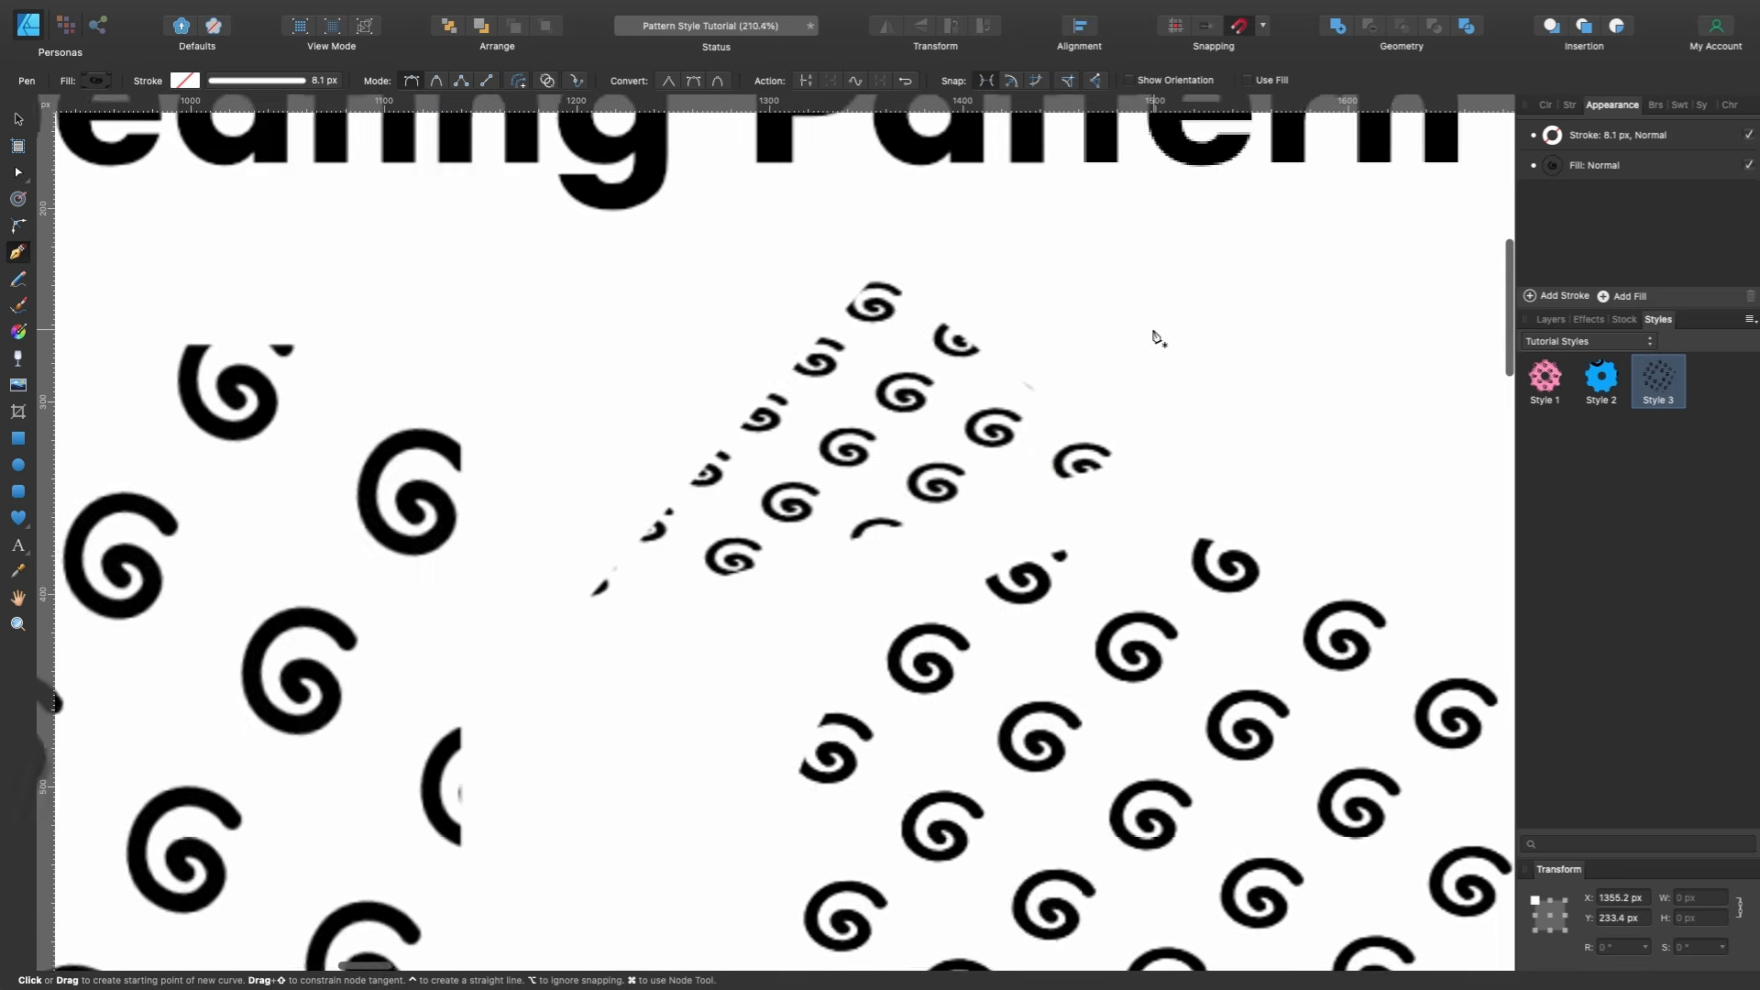
pyautogui.scroll(-4, 1156, 336)
pyautogui.press('g')
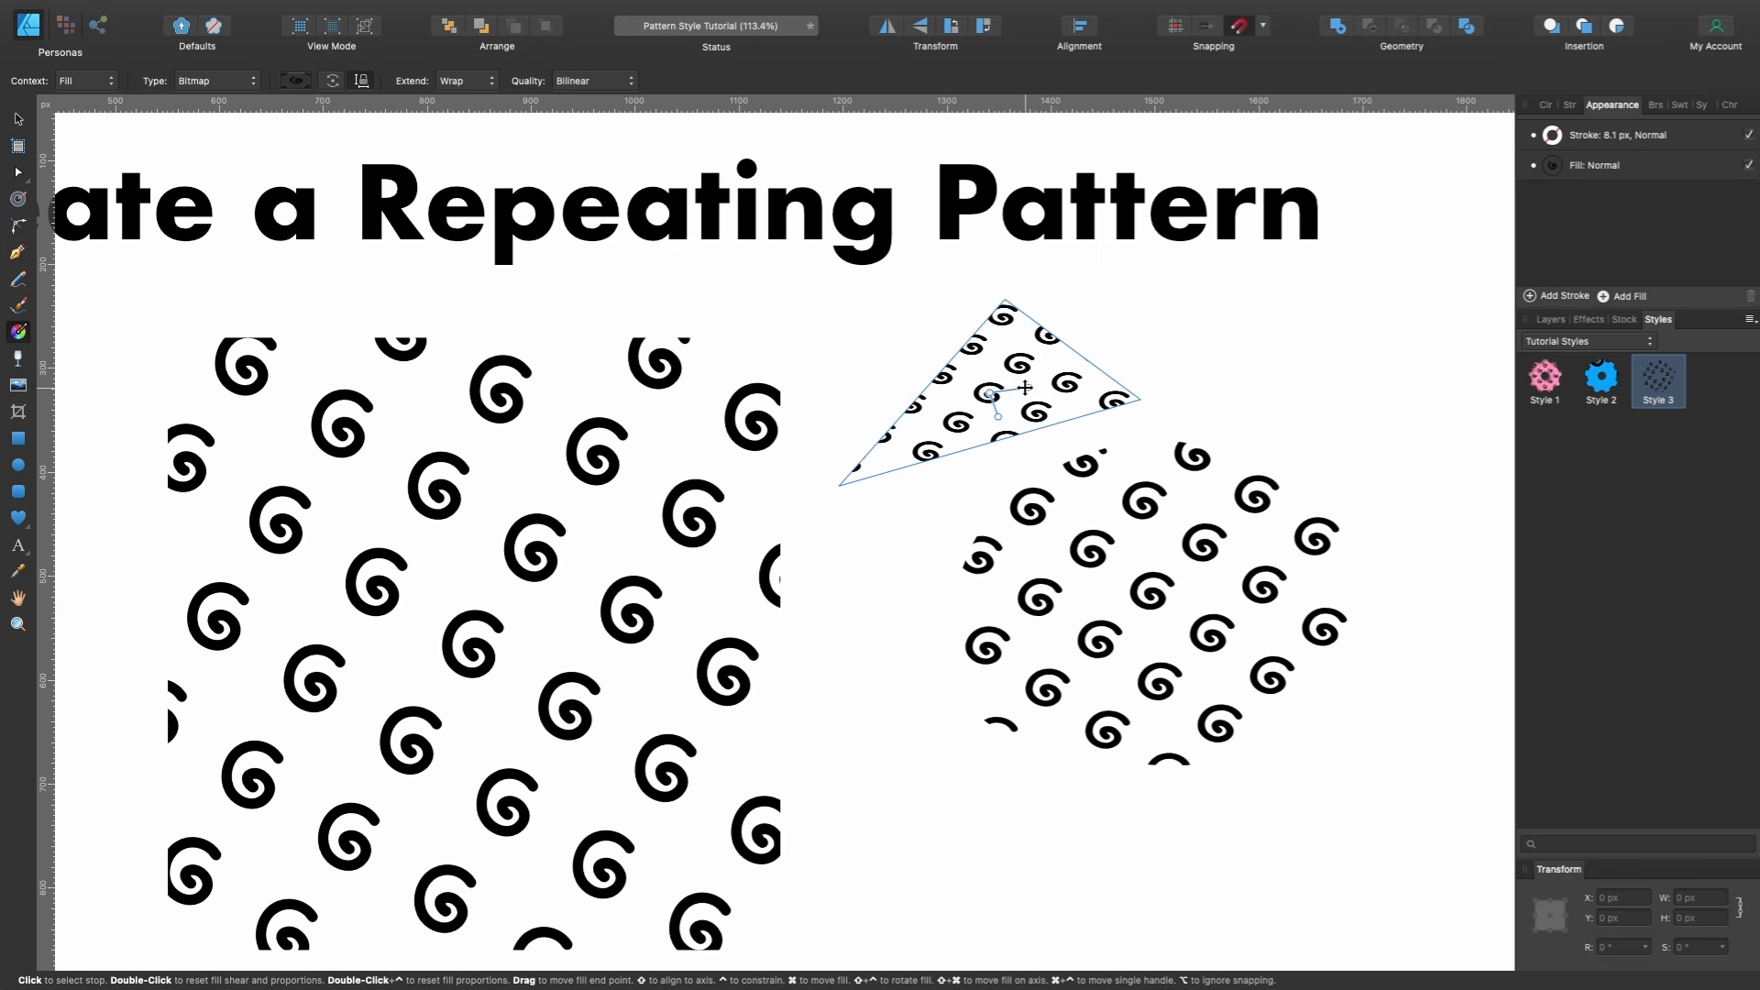
pyautogui.moveTo(1029, 388); pyautogui.dragTo(1579, 261)
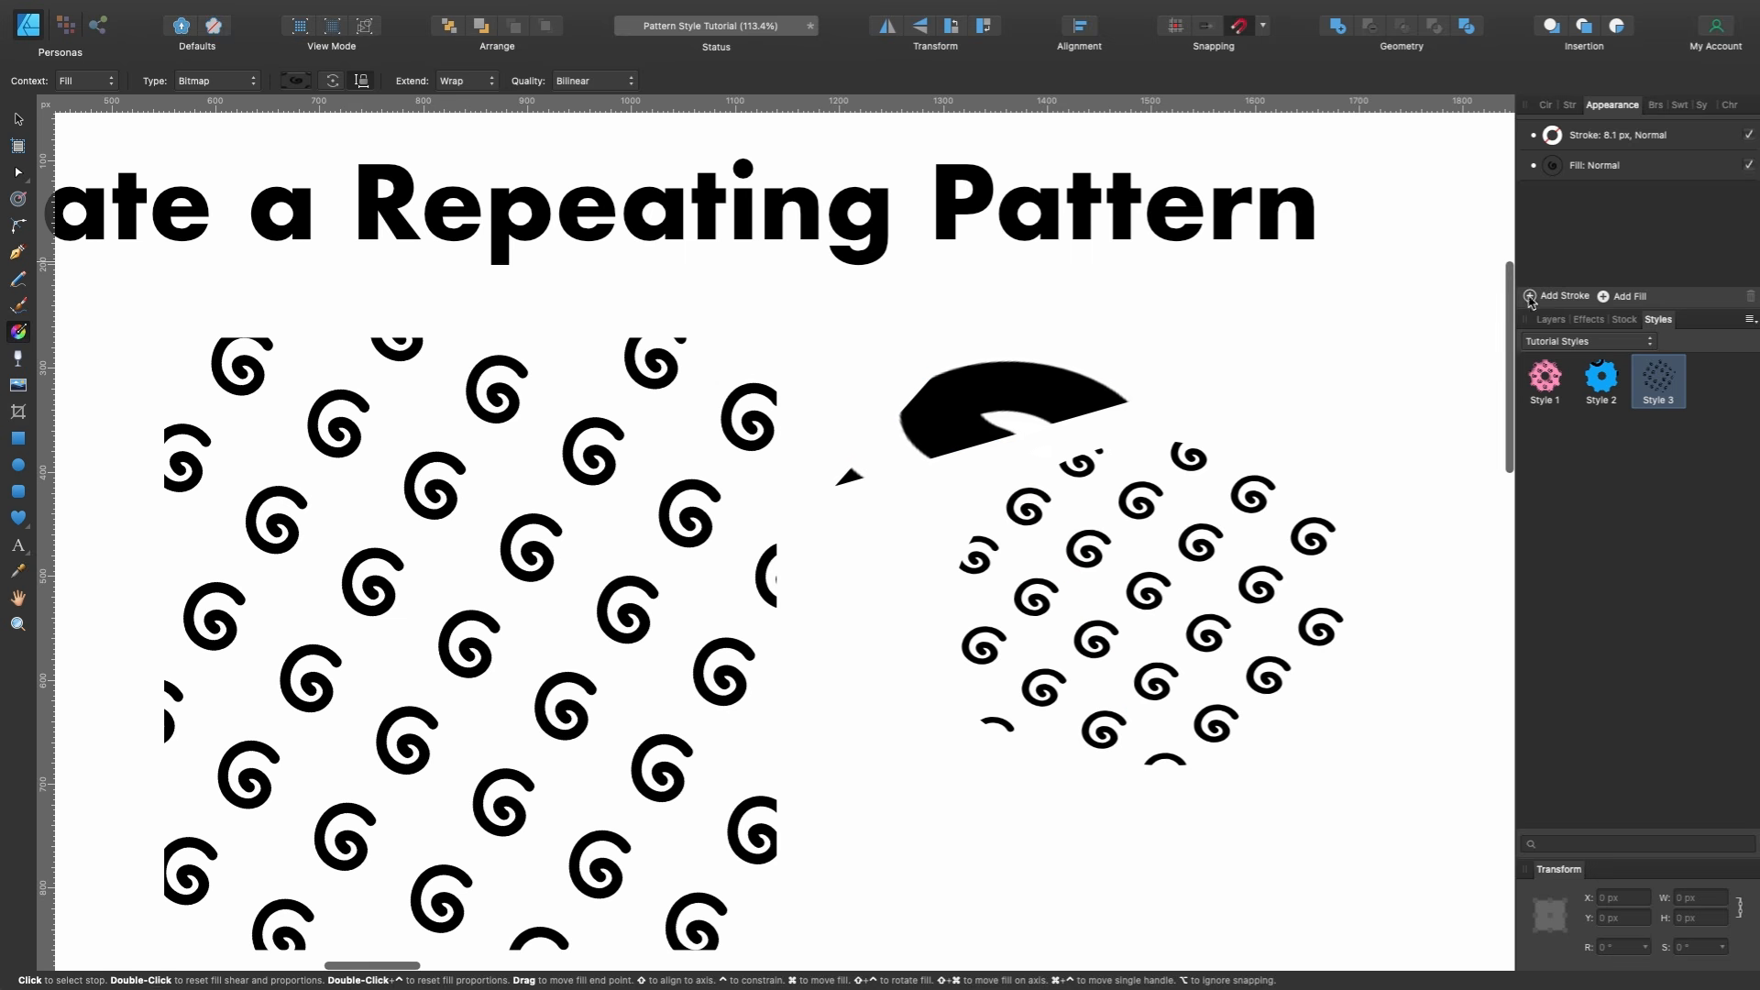
pyautogui.scroll(5, 1051, 405)
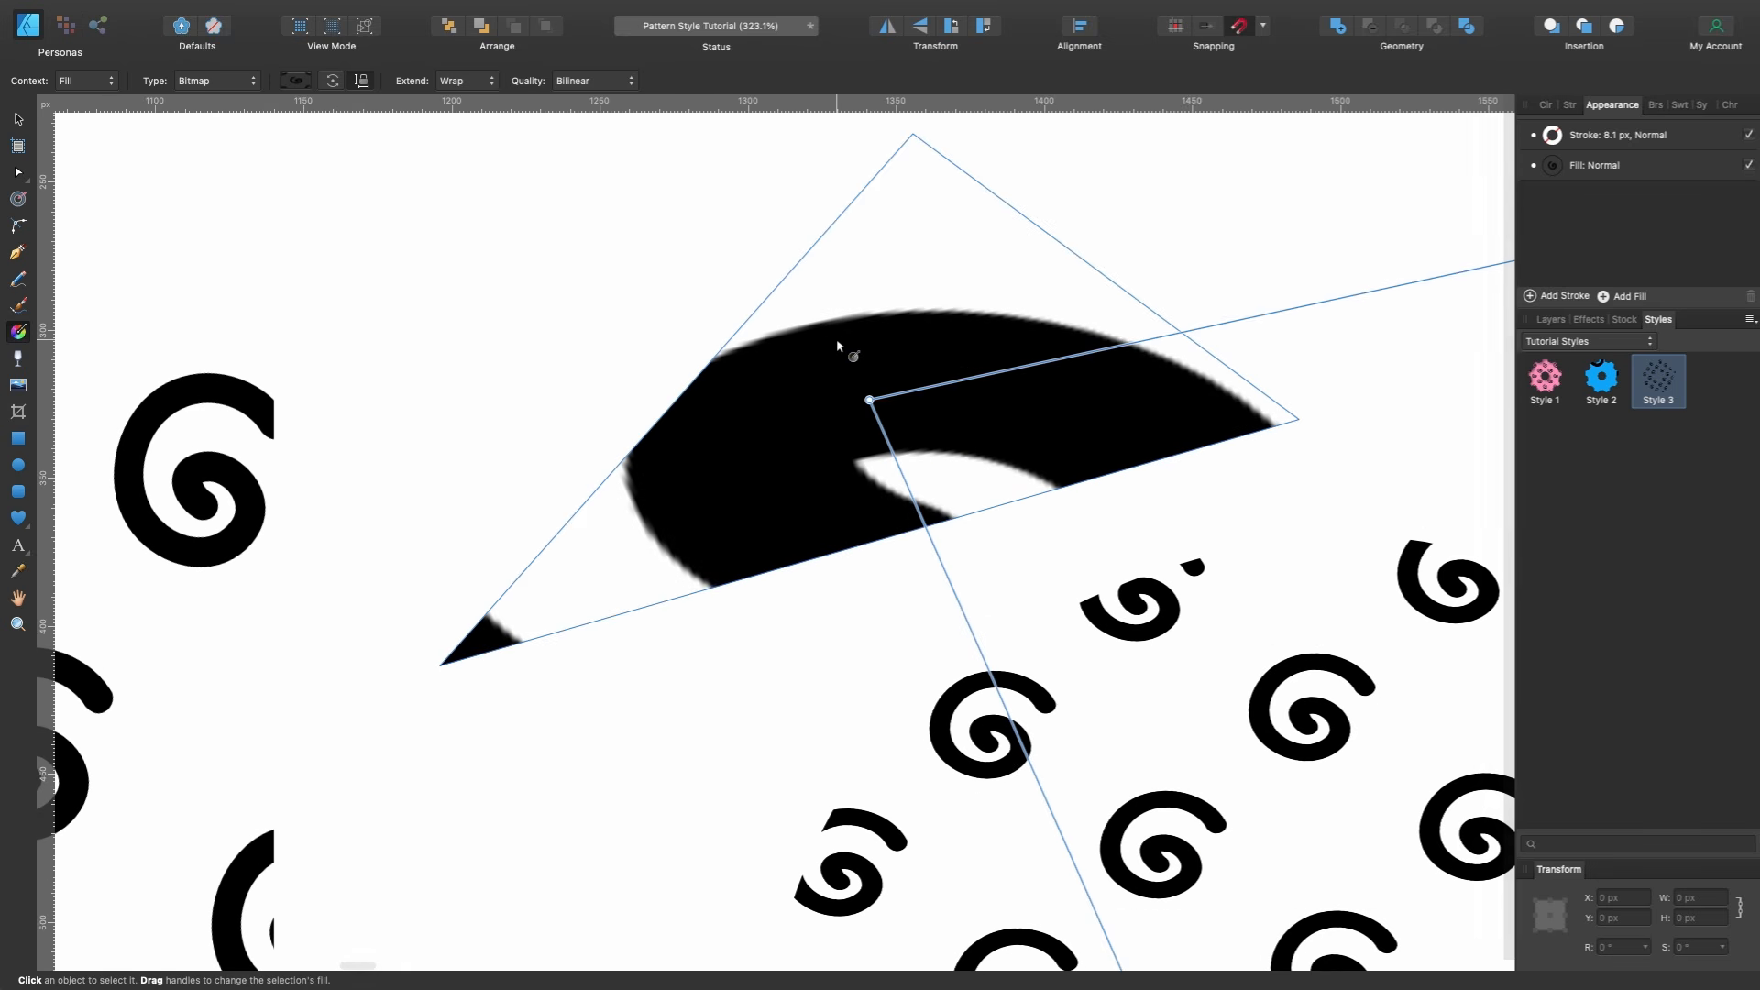
pyautogui.scroll(-7, 848, 339)
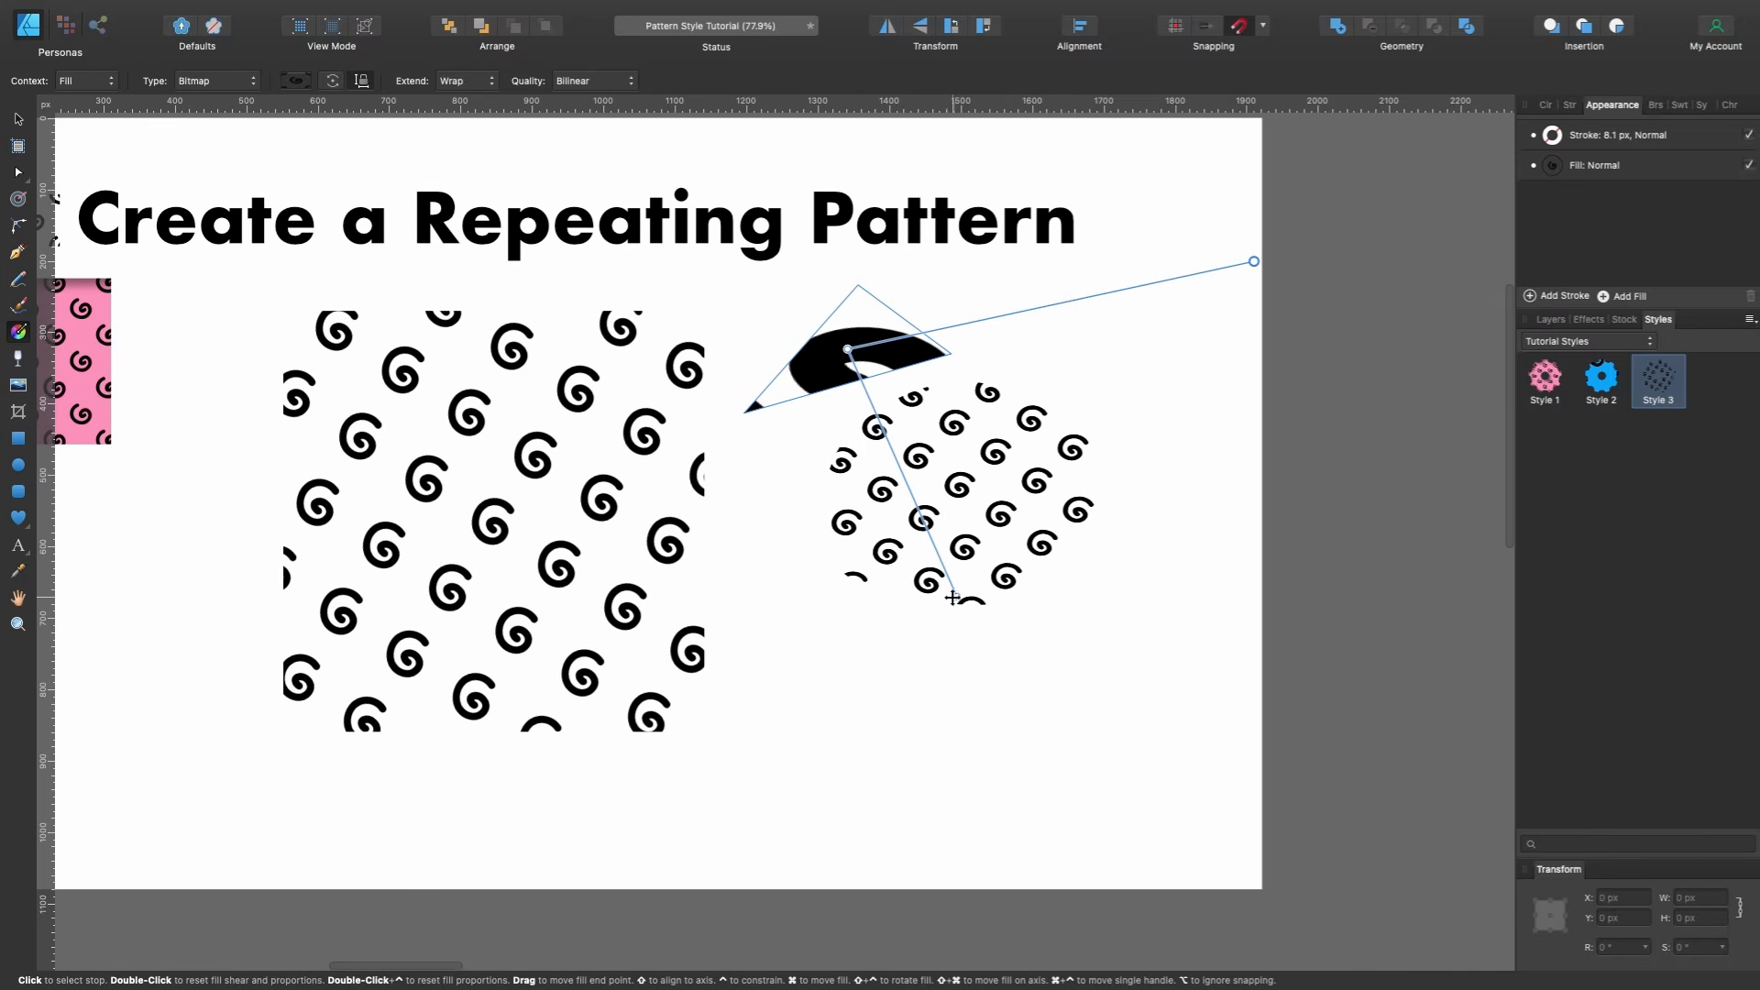
pyautogui.moveTo(953, 599); pyautogui.dragTo(843, 375)
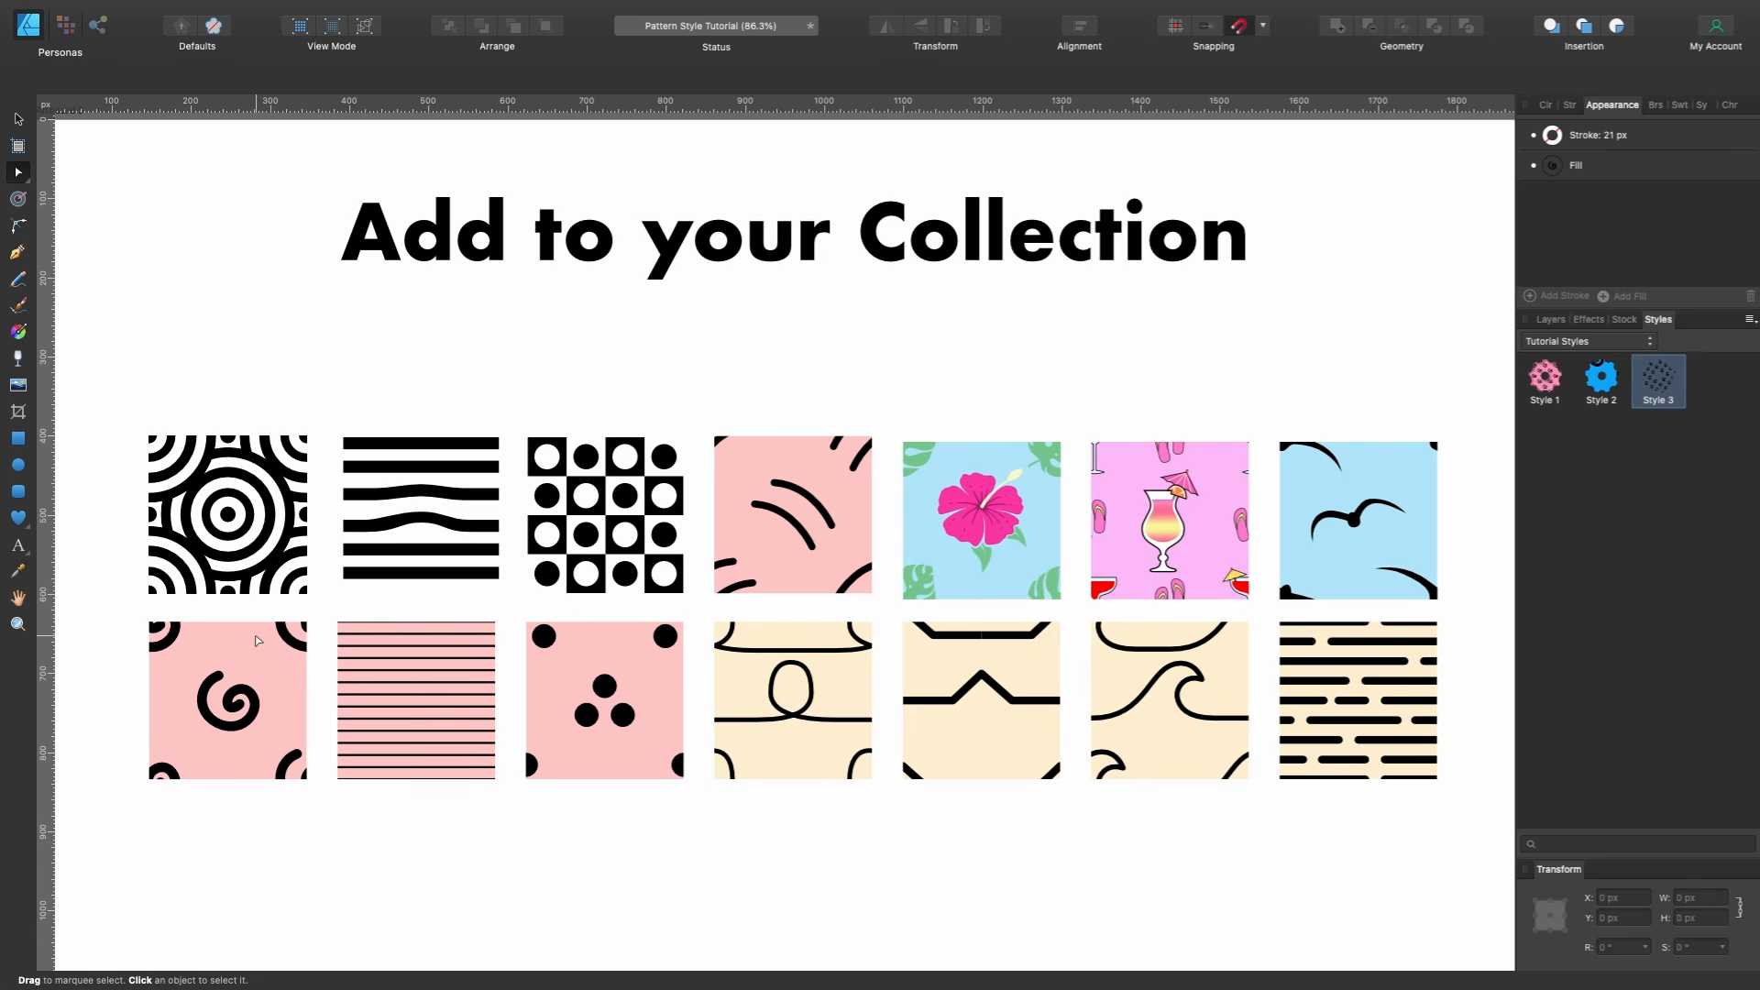
# Examine the sample pattern tiles under the "Add to your Collection" title, including the hibiscus and cocktail tiles up close.
pyautogui.click(260, 651)
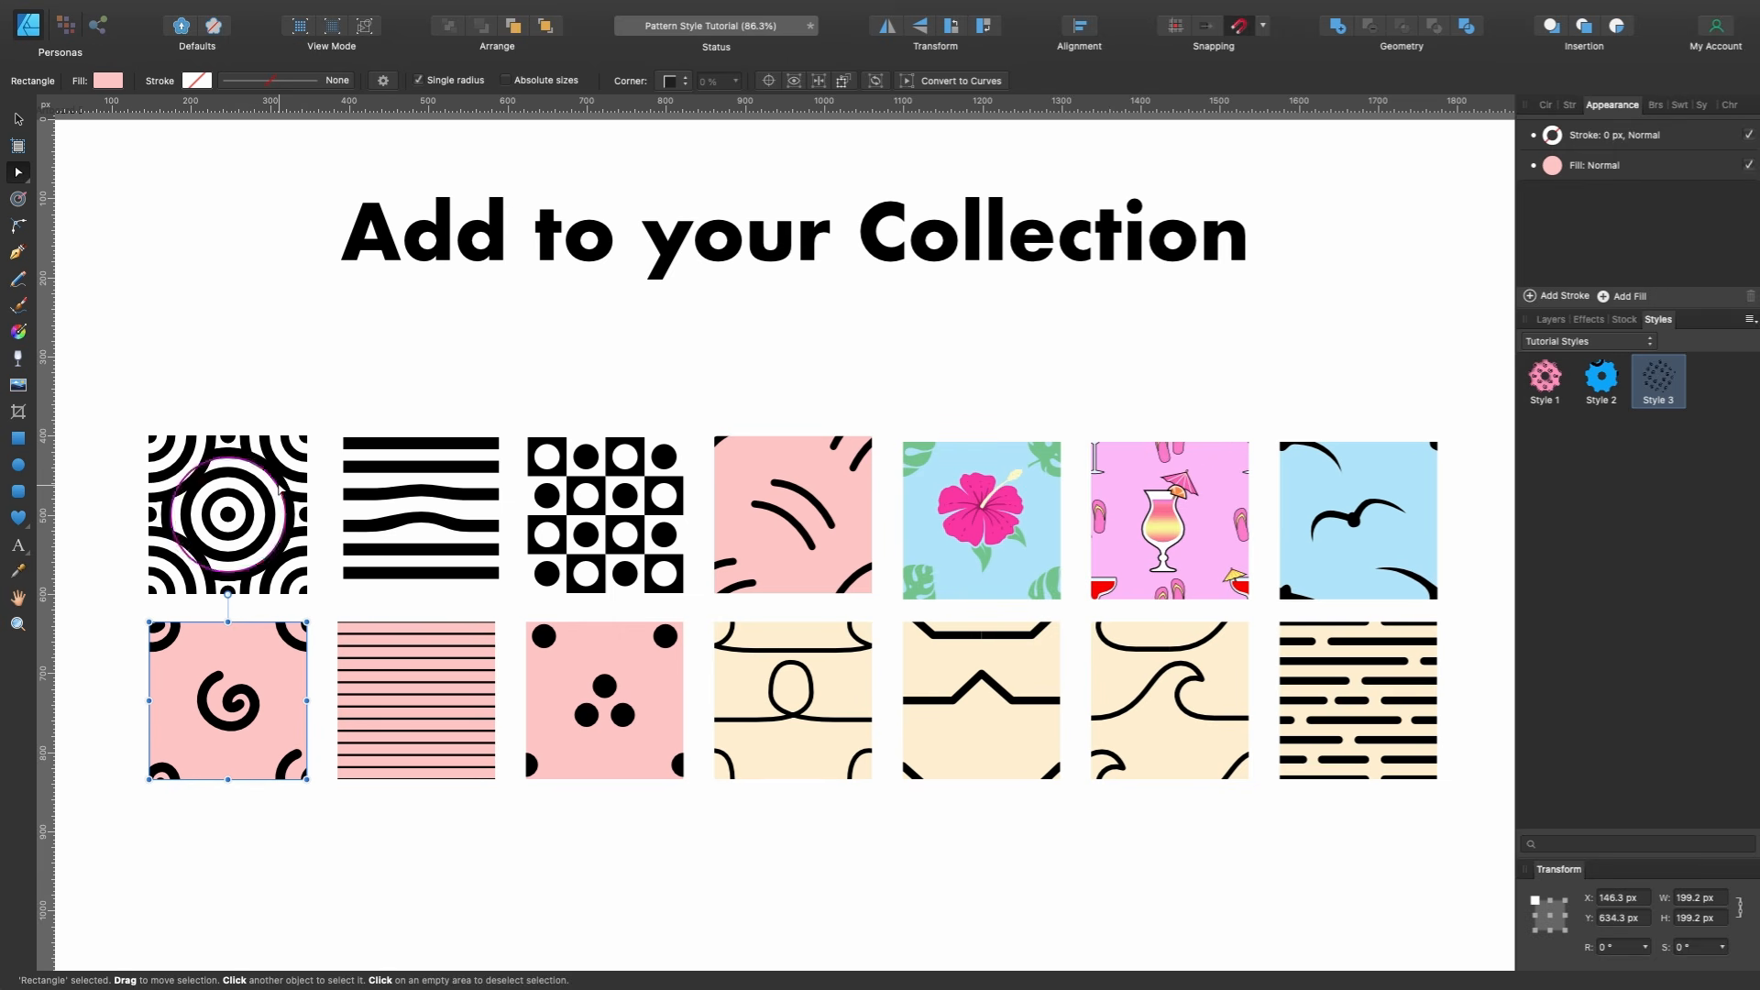
pyautogui.click(279, 488)
pyautogui.click(777, 539)
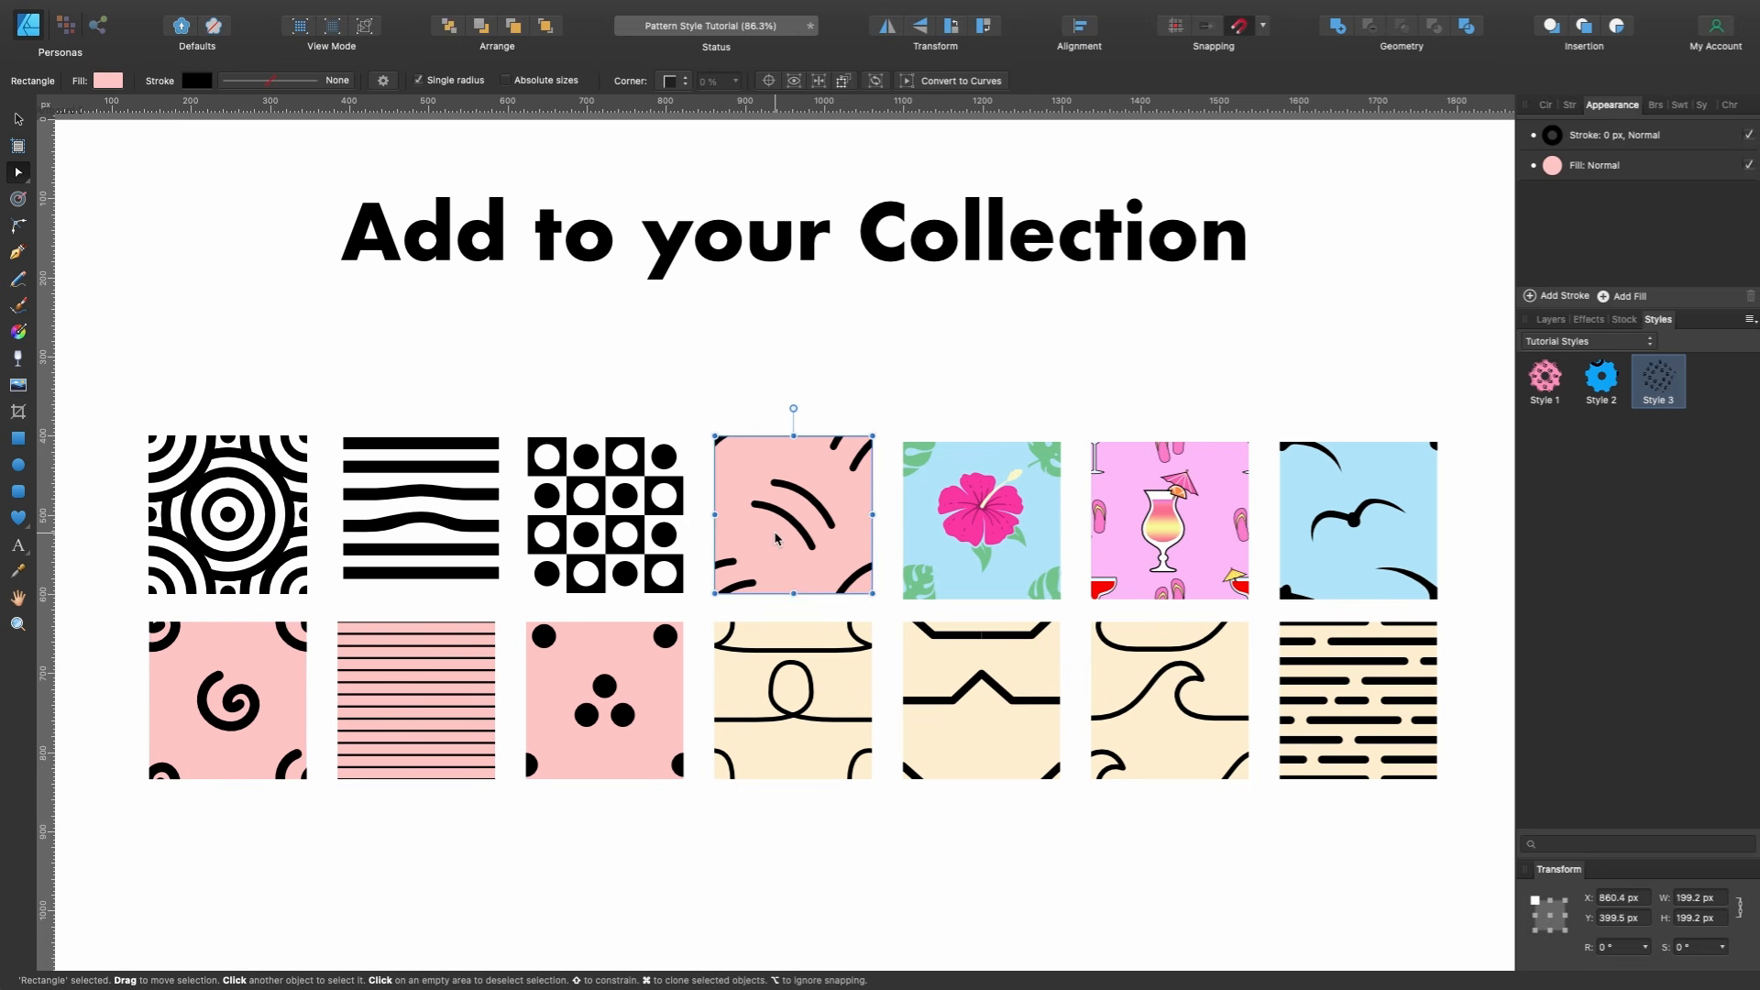
pyautogui.scroll(5, 1157, 514)
pyautogui.scroll(3, 1141, 530)
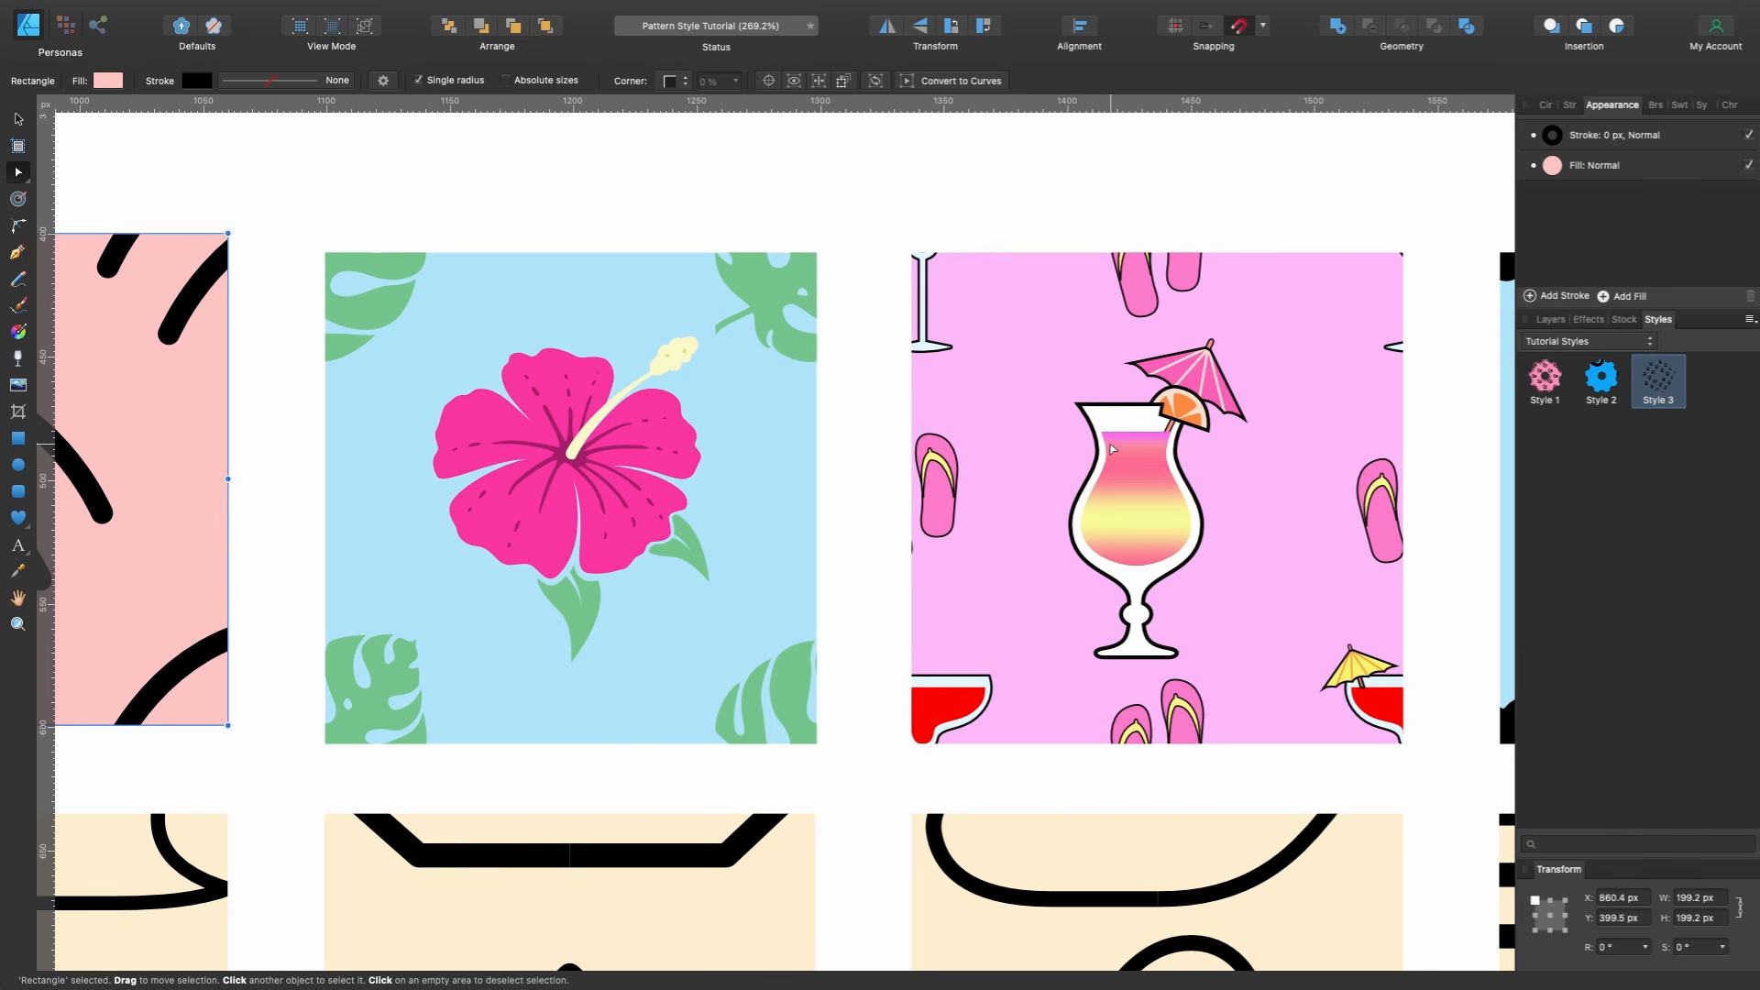
pyautogui.scroll(-8, 1113, 449)
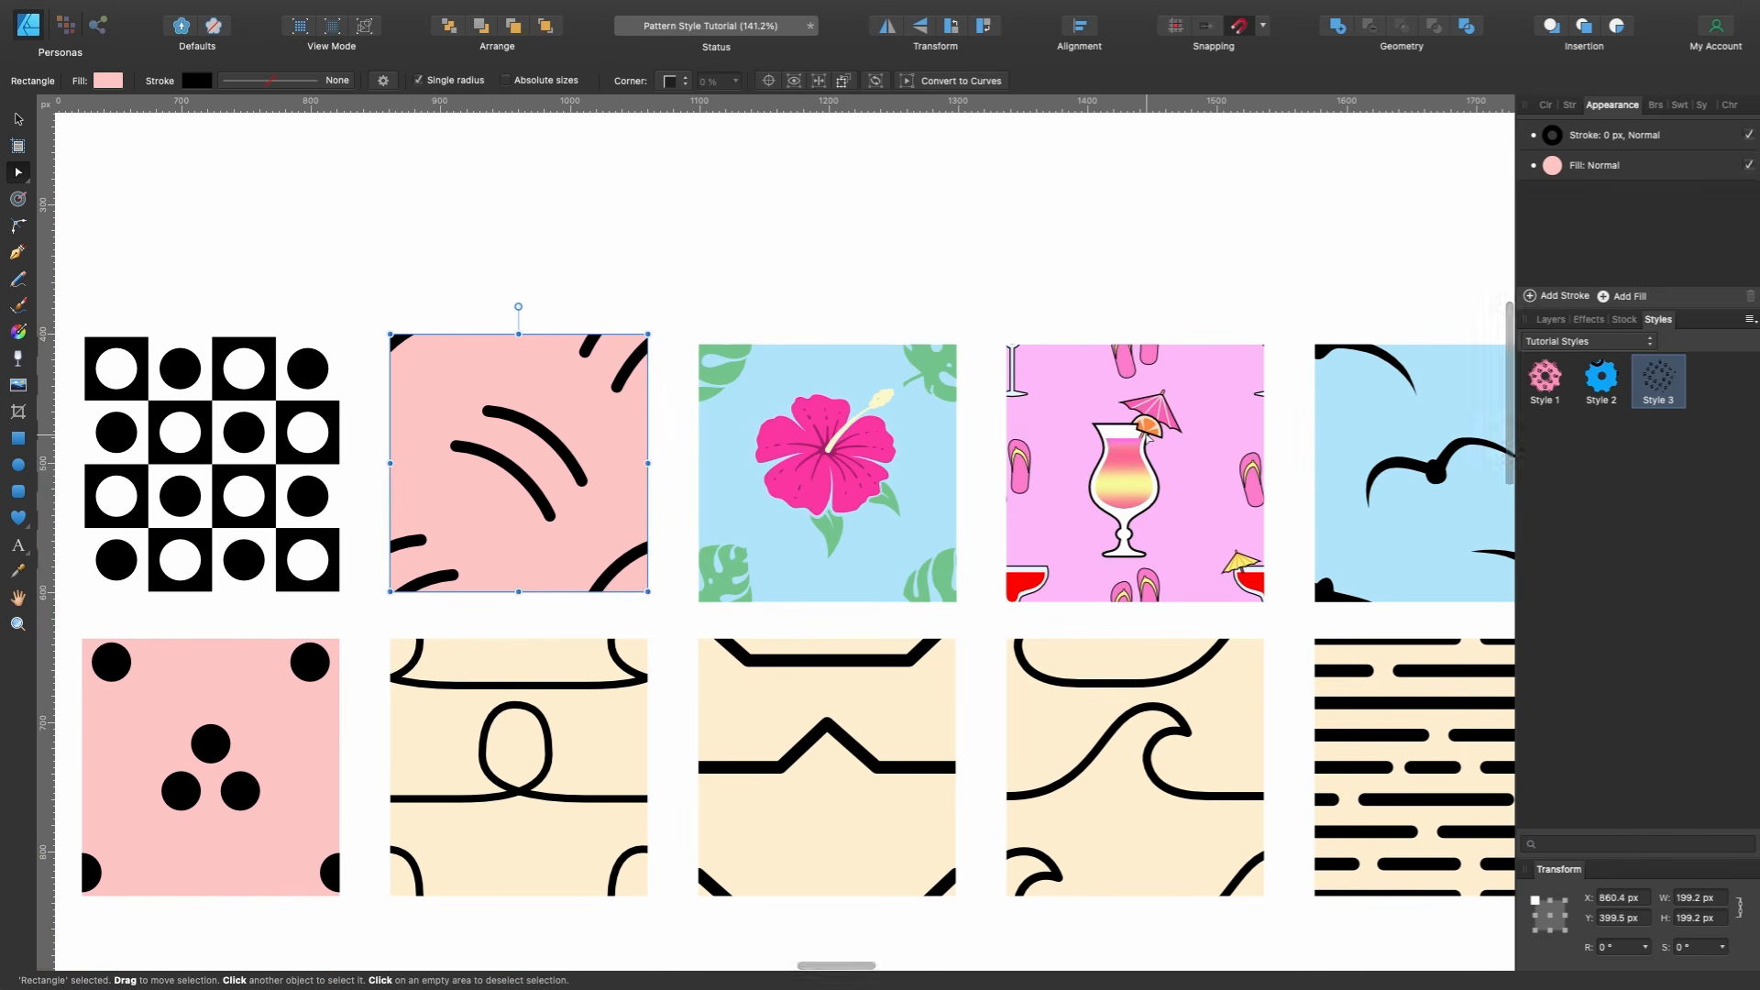
pyautogui.scroll(8, 1147, 438)
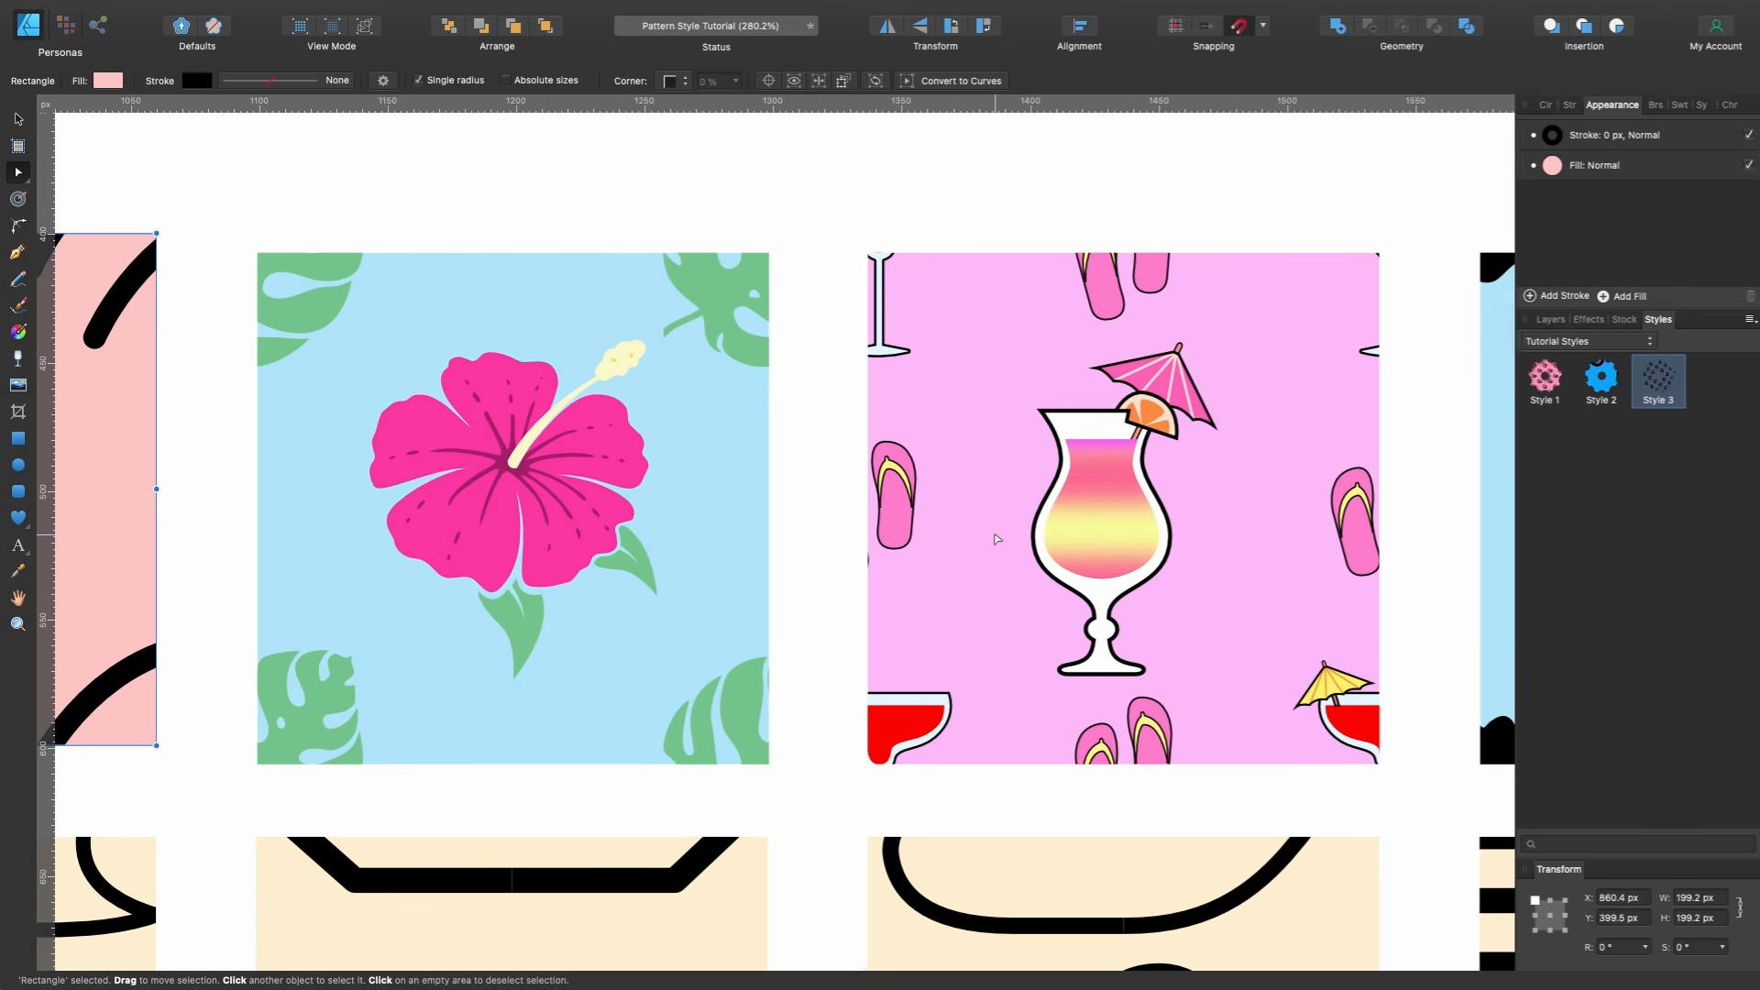
# Examine the remaining sample tiles up close, including the bird tile, and review the whole collection of pattern tiles.
pyautogui.hscroll(2, 997, 539)
pyautogui.scroll(-3, 998, 539)
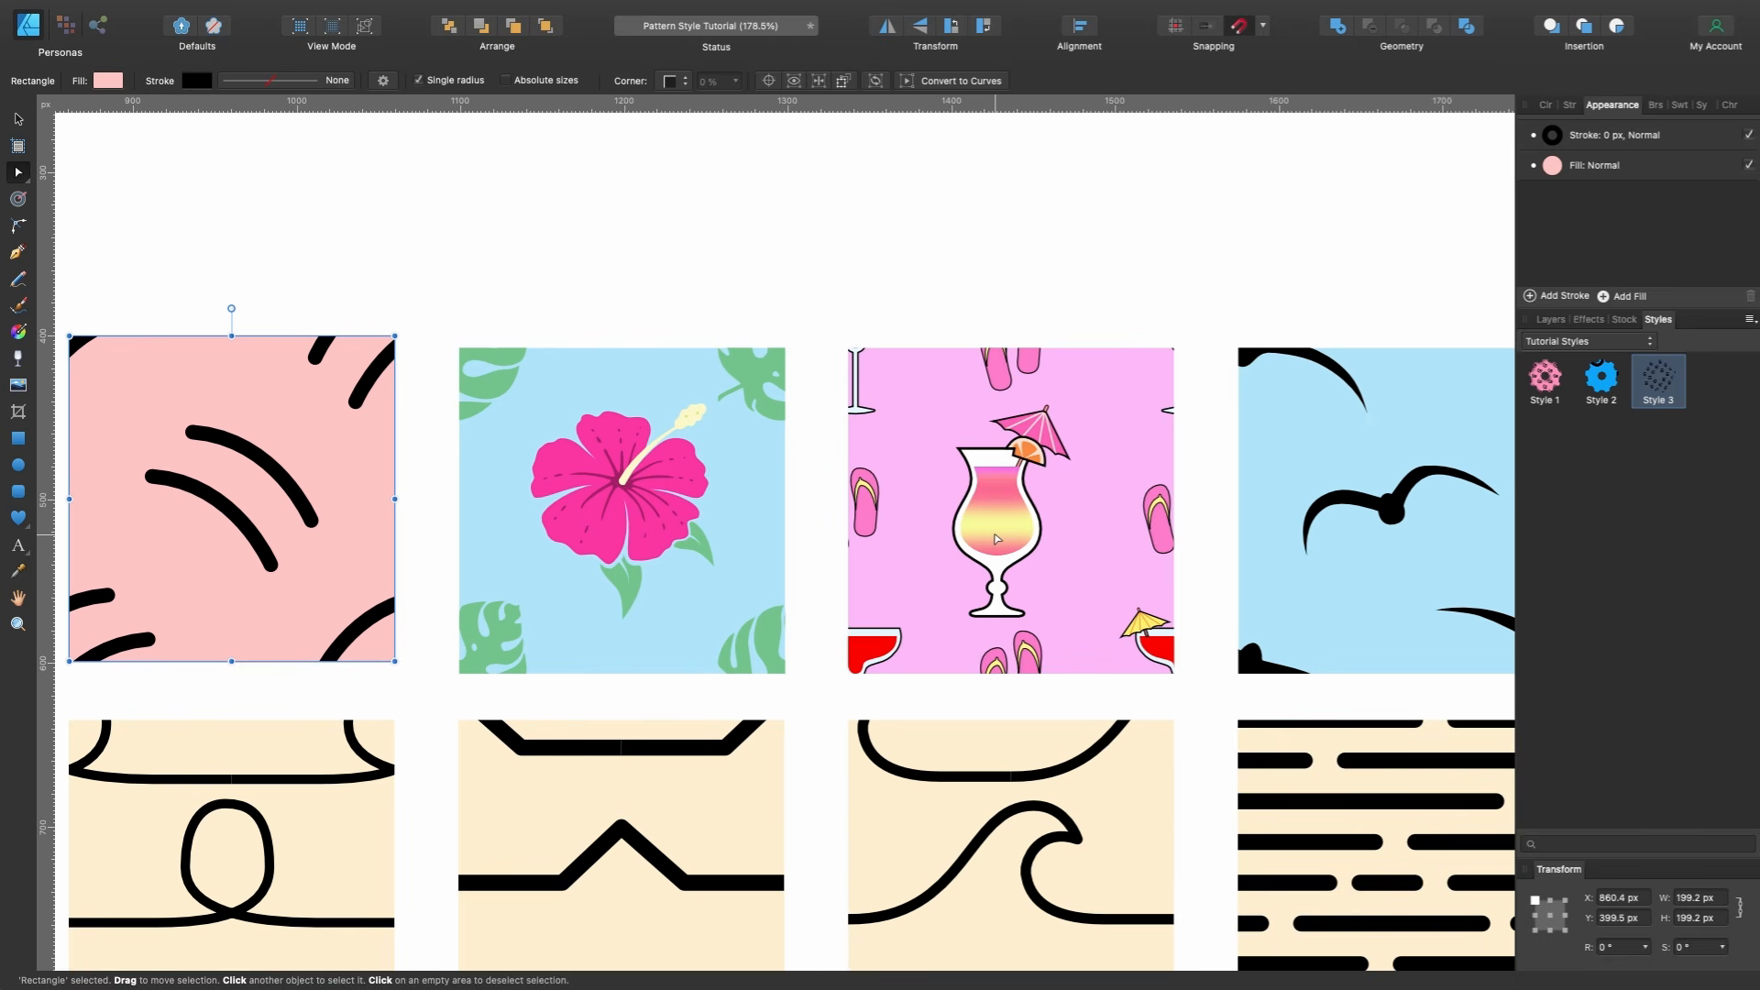
pyautogui.scroll(-2, 997, 539)
pyautogui.scroll(-2, 997, 539)
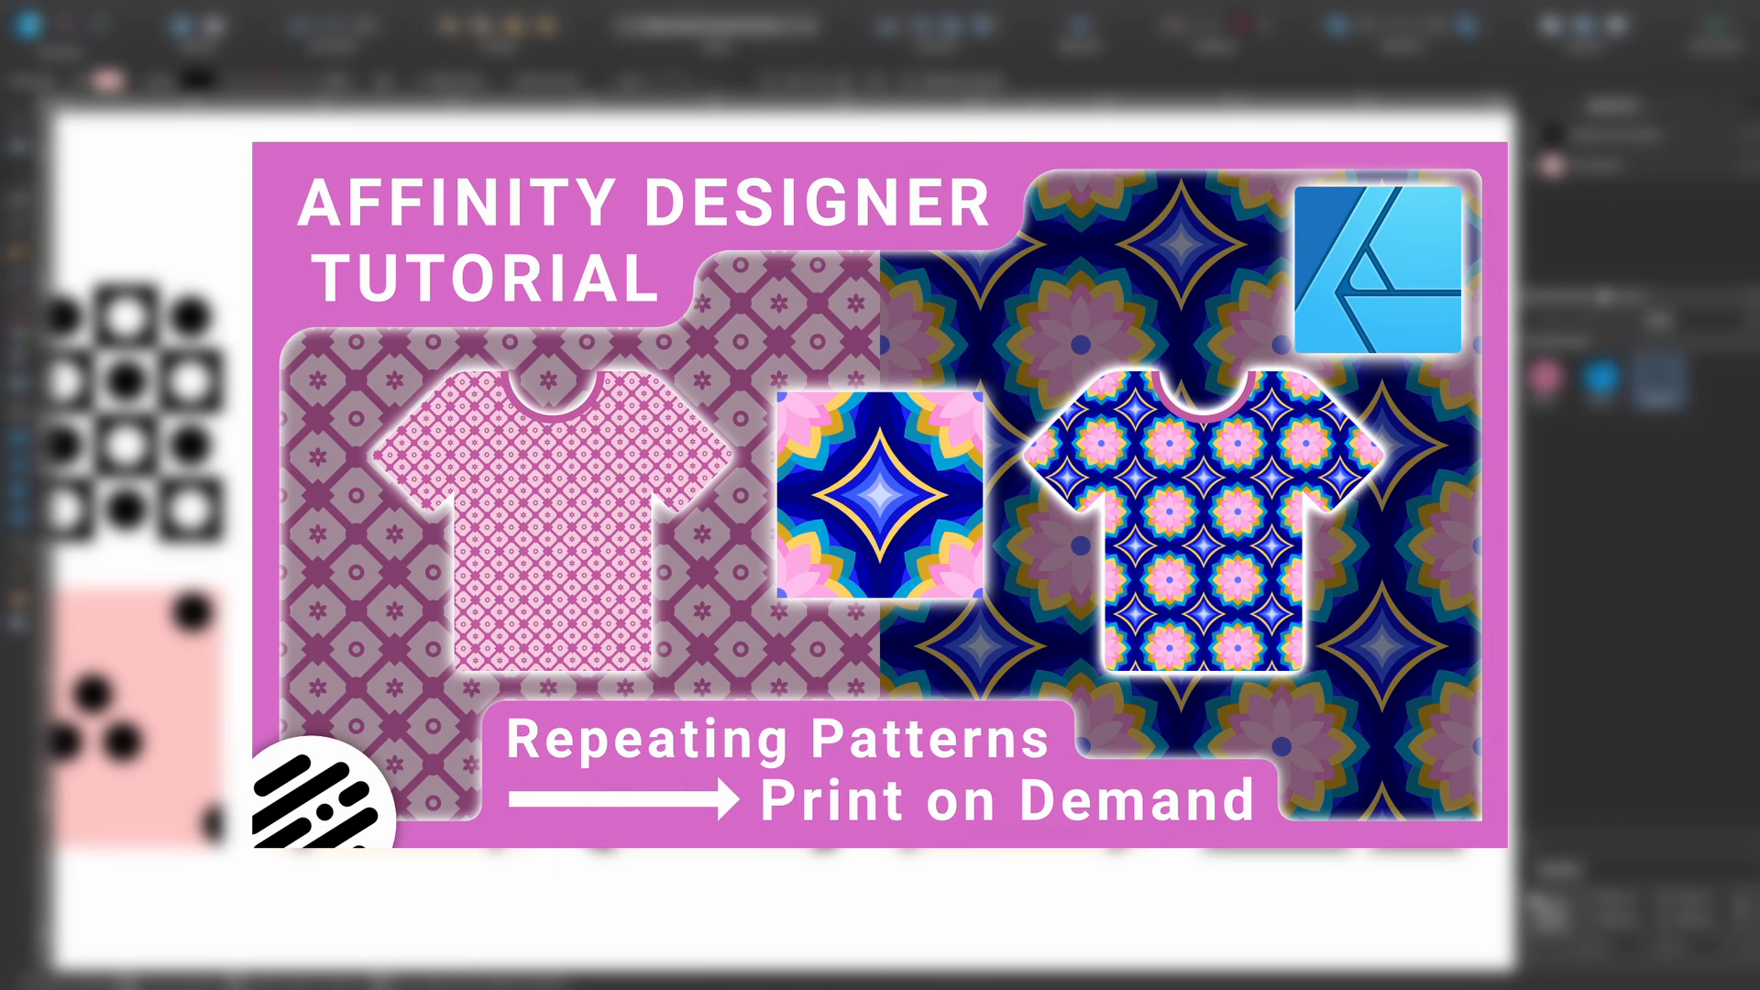
pyautogui.scroll(-3, 1032, 433)
pyautogui.scroll(6, 1032, 430)
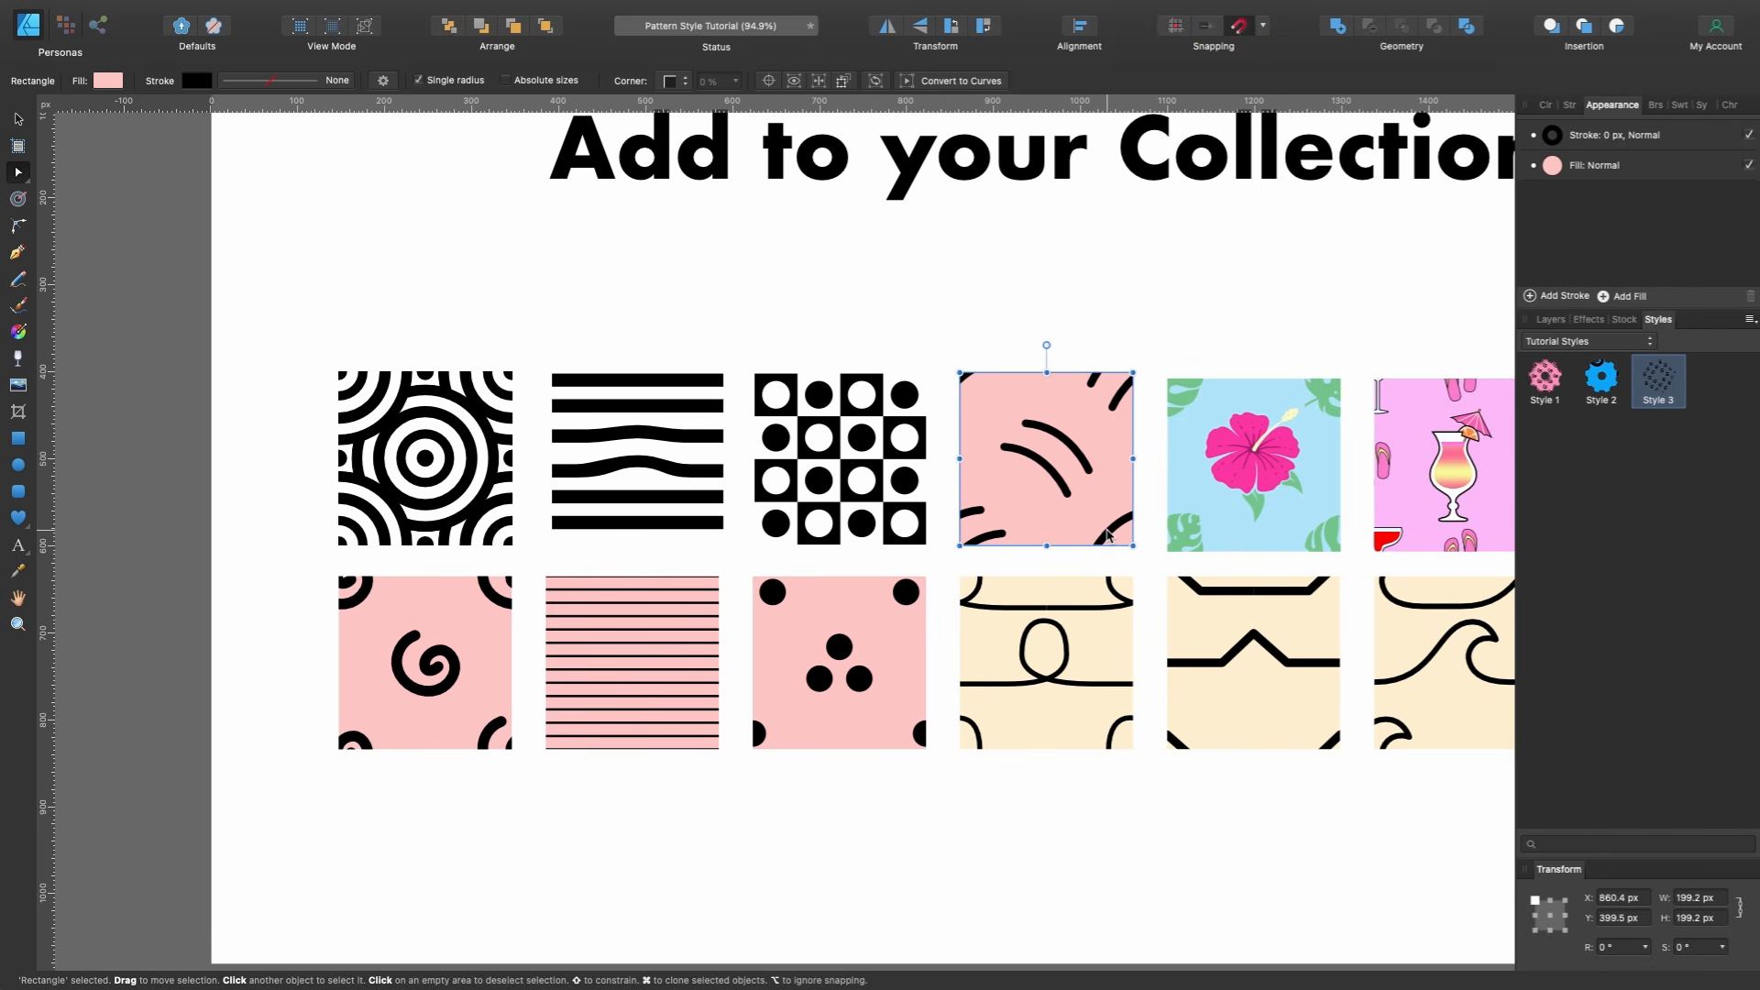
pyautogui.scroll(-2, 1106, 535)
pyautogui.hscroll(4, 1106, 535)
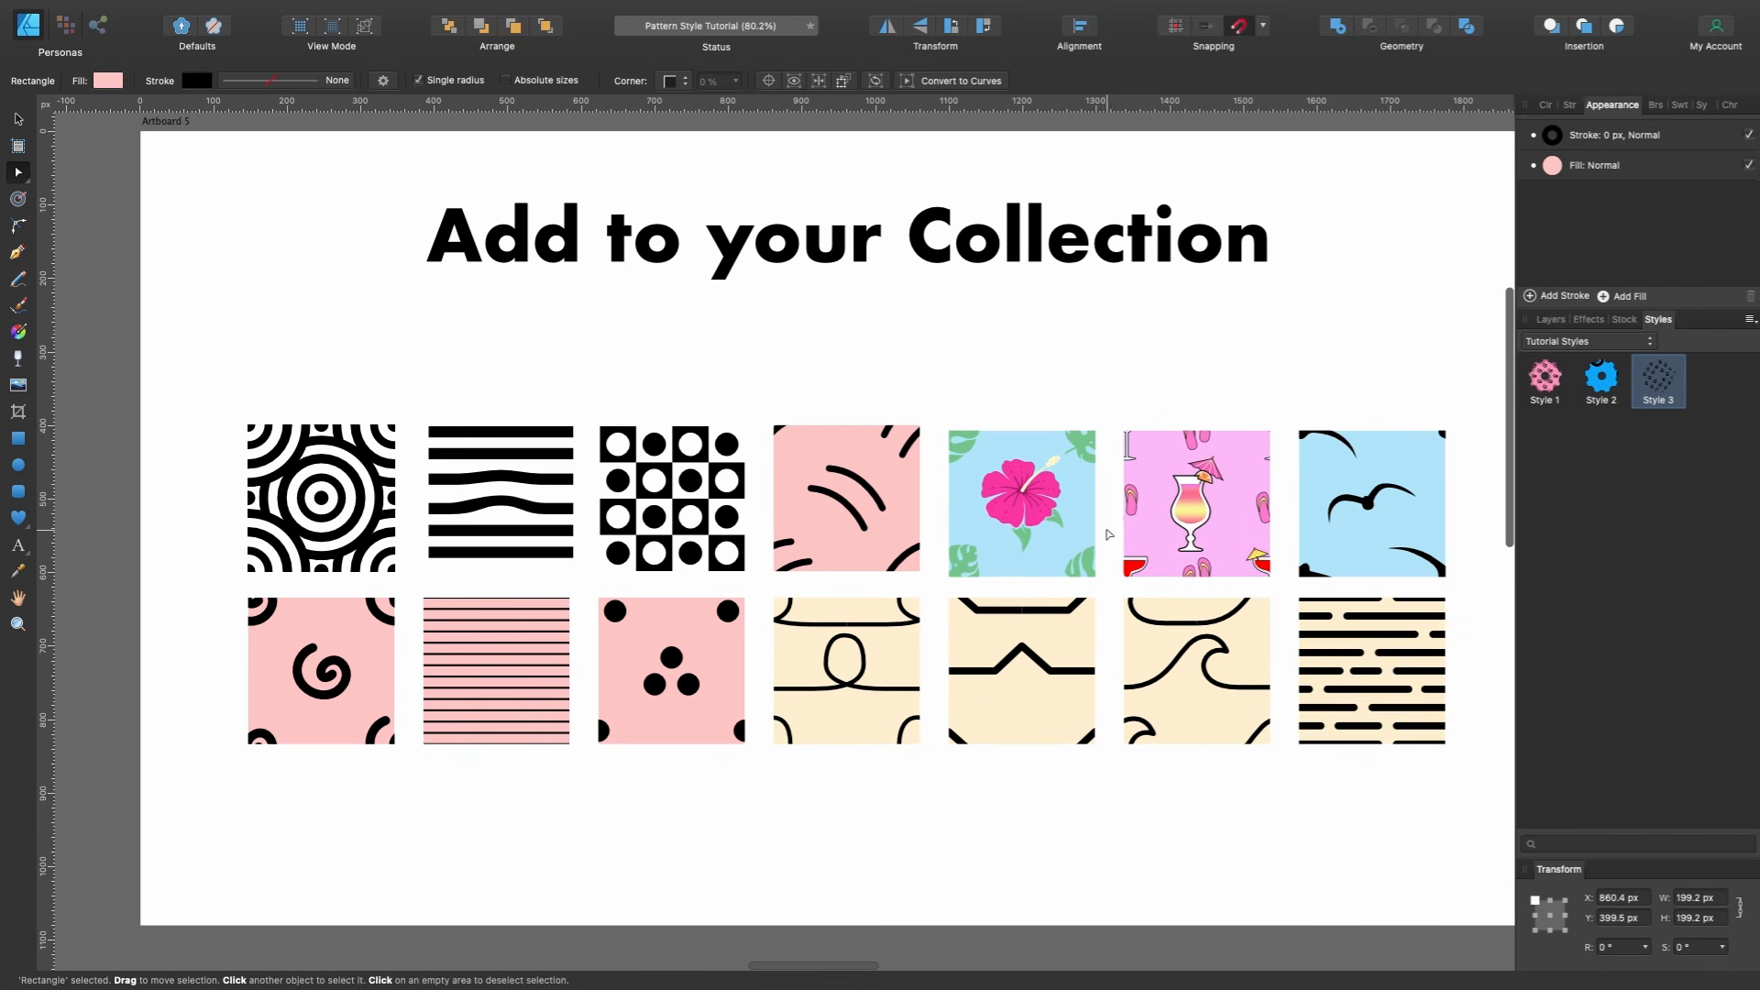
# Examine the desert camouflage tile on Artboard3 and compare it with its repeated version on Artboard4.
pyautogui.hscroll(-20, 1108, 535)
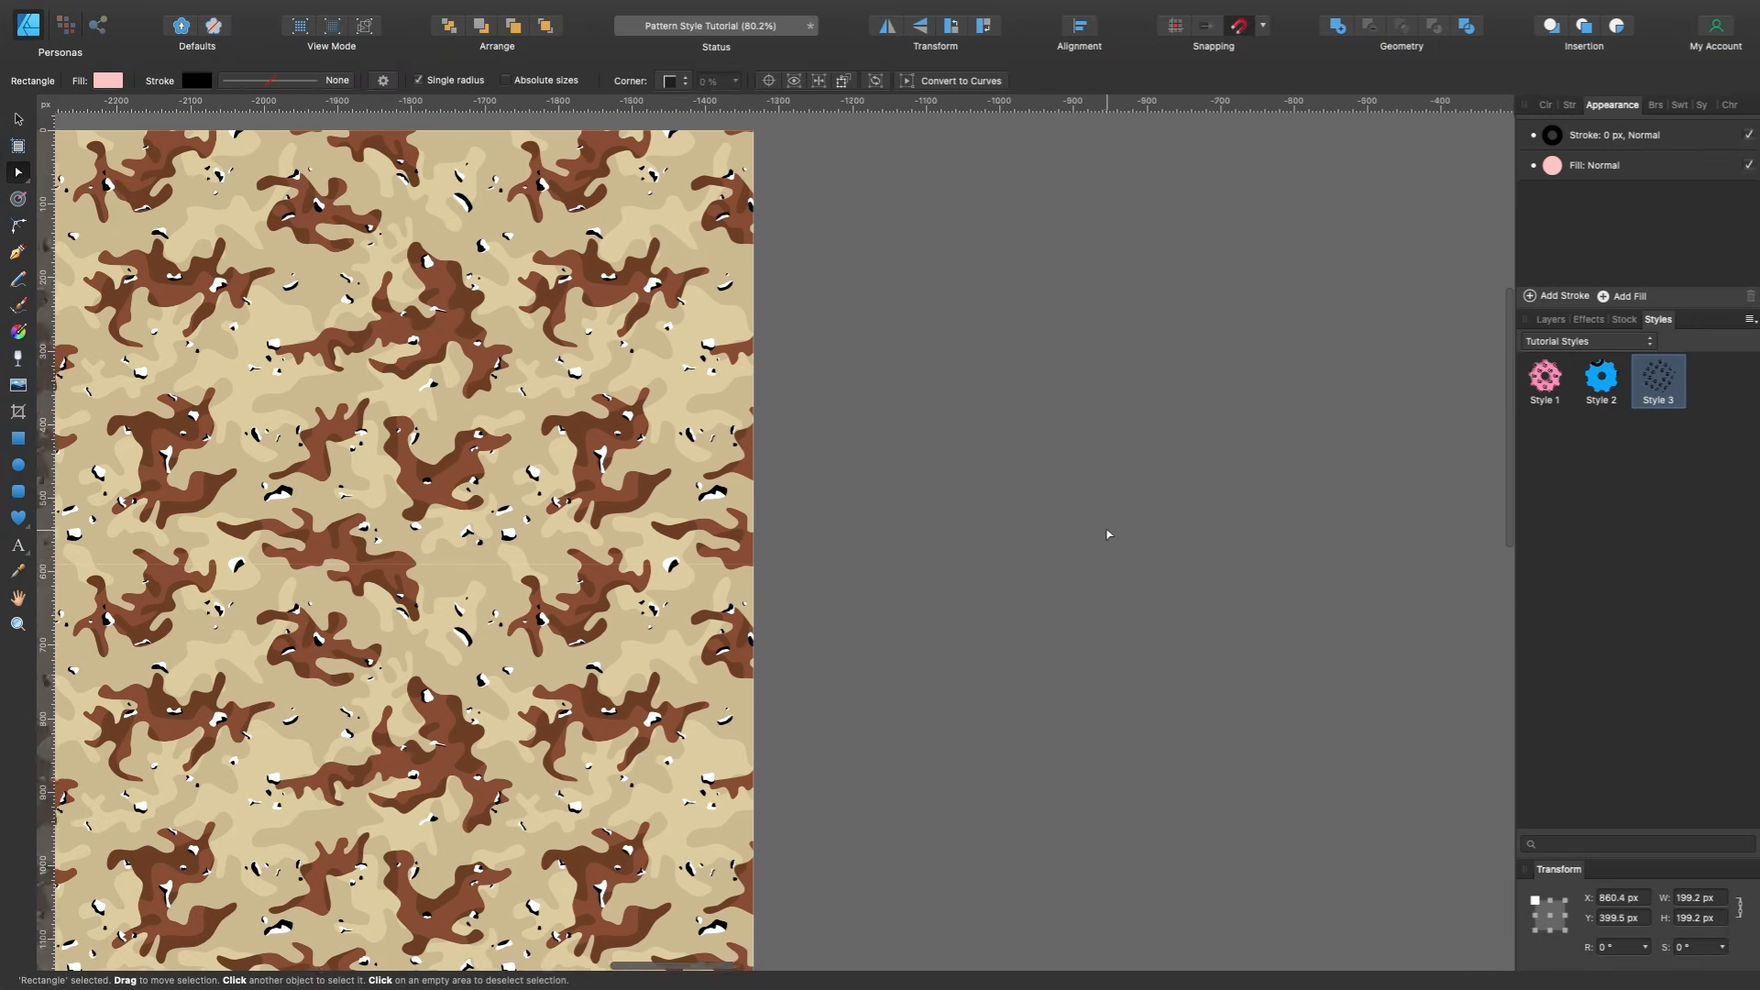
pyautogui.scroll(-3, 1108, 534)
pyautogui.scroll(2, 1108, 534)
pyautogui.hscroll(3, 1107, 534)
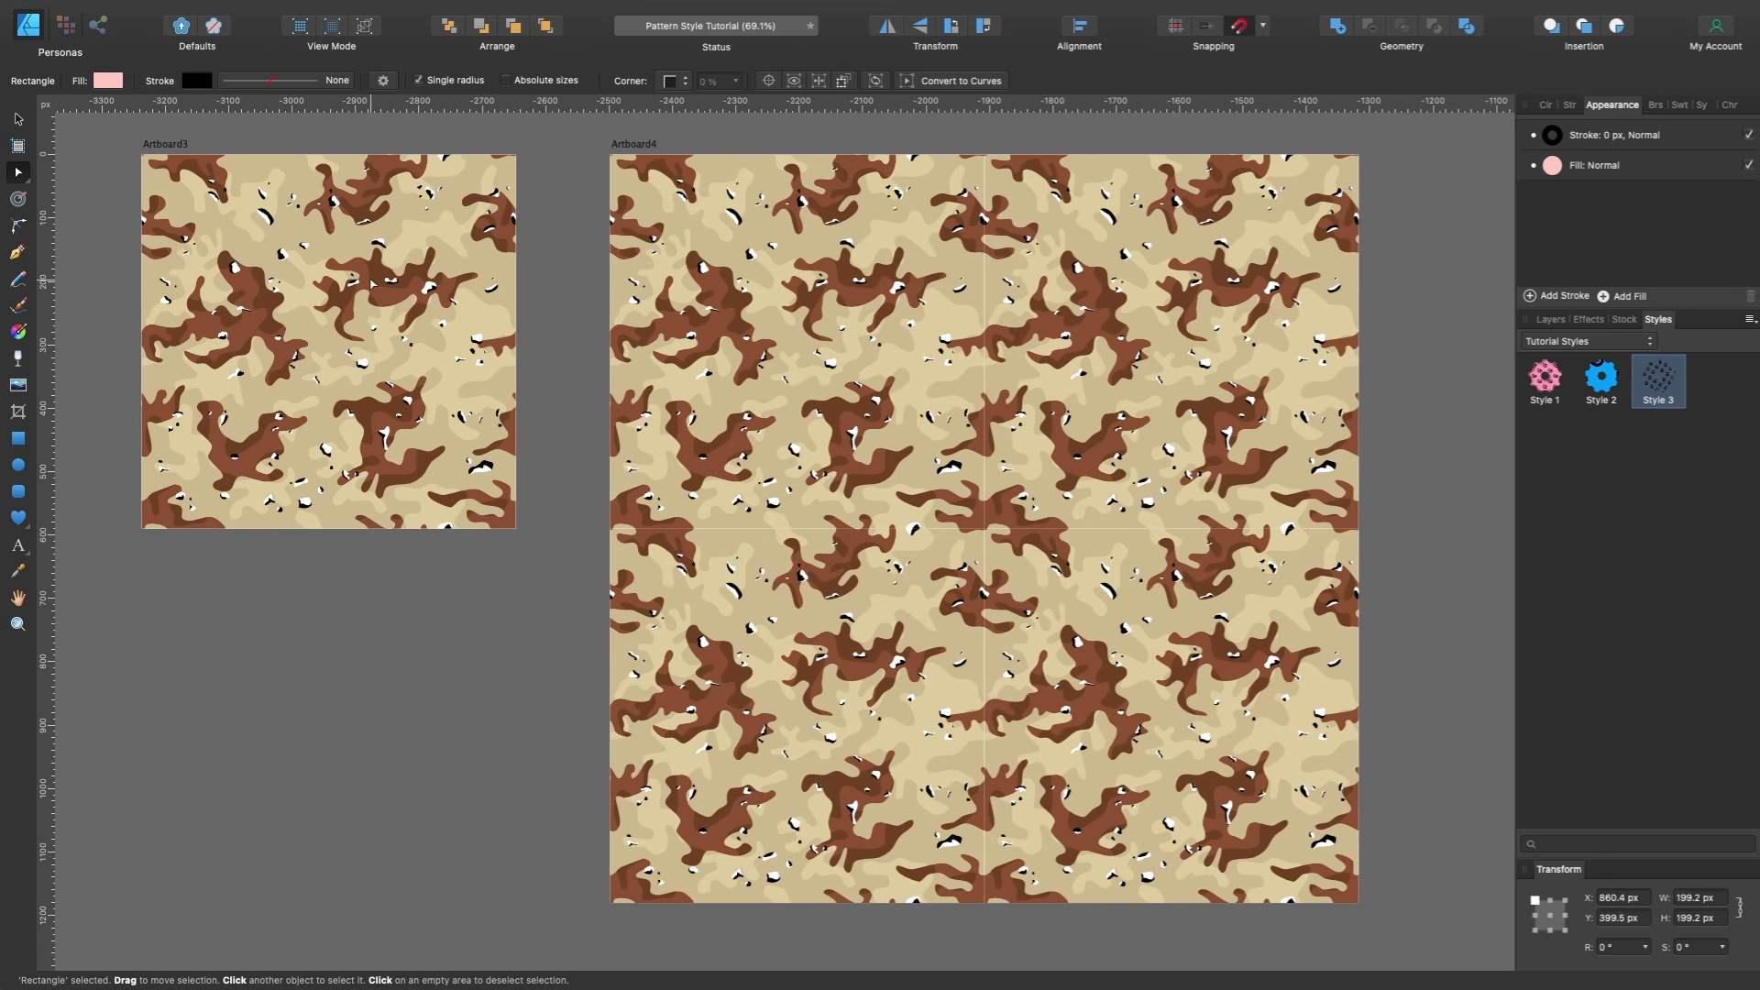
pyautogui.click(370, 284)
pyautogui.scroll(5, 371, 280)
pyautogui.hscroll(-3, 370, 277)
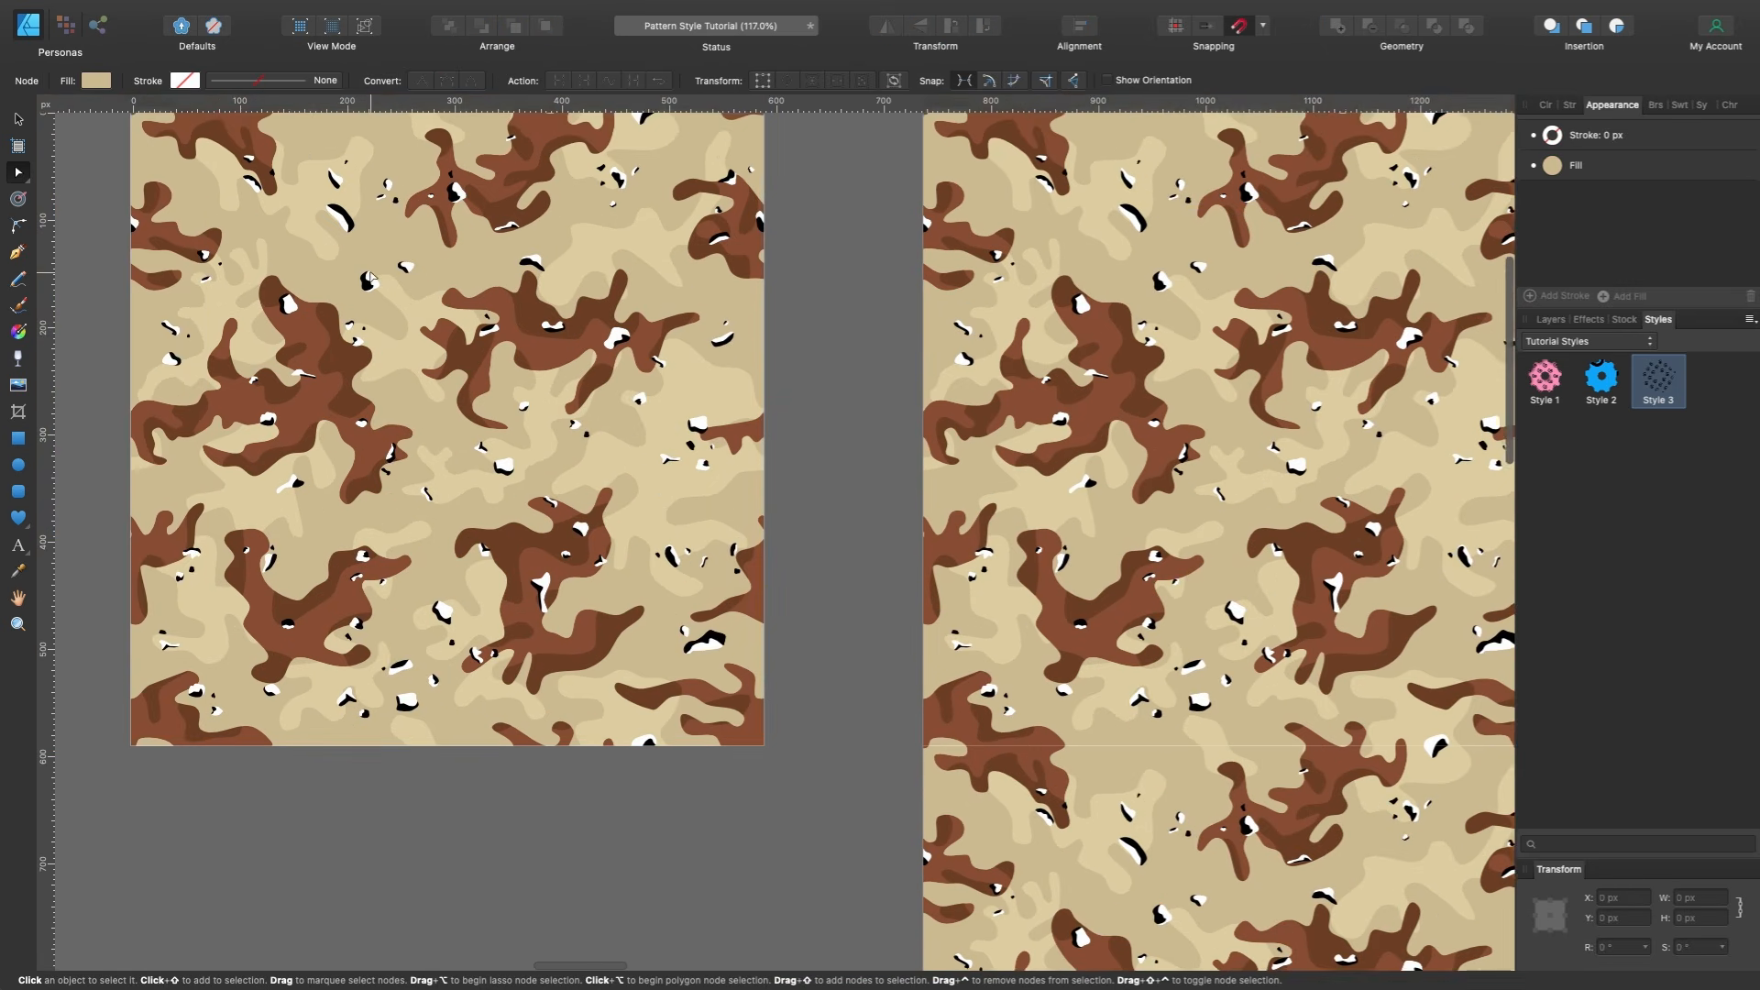
pyautogui.scroll(-3, 370, 277)
pyautogui.hscroll(2, 370, 277)
pyautogui.scroll(-1, 371, 277)
pyautogui.scroll(4, 376, 266)
pyautogui.hscroll(-2, 413, 240)
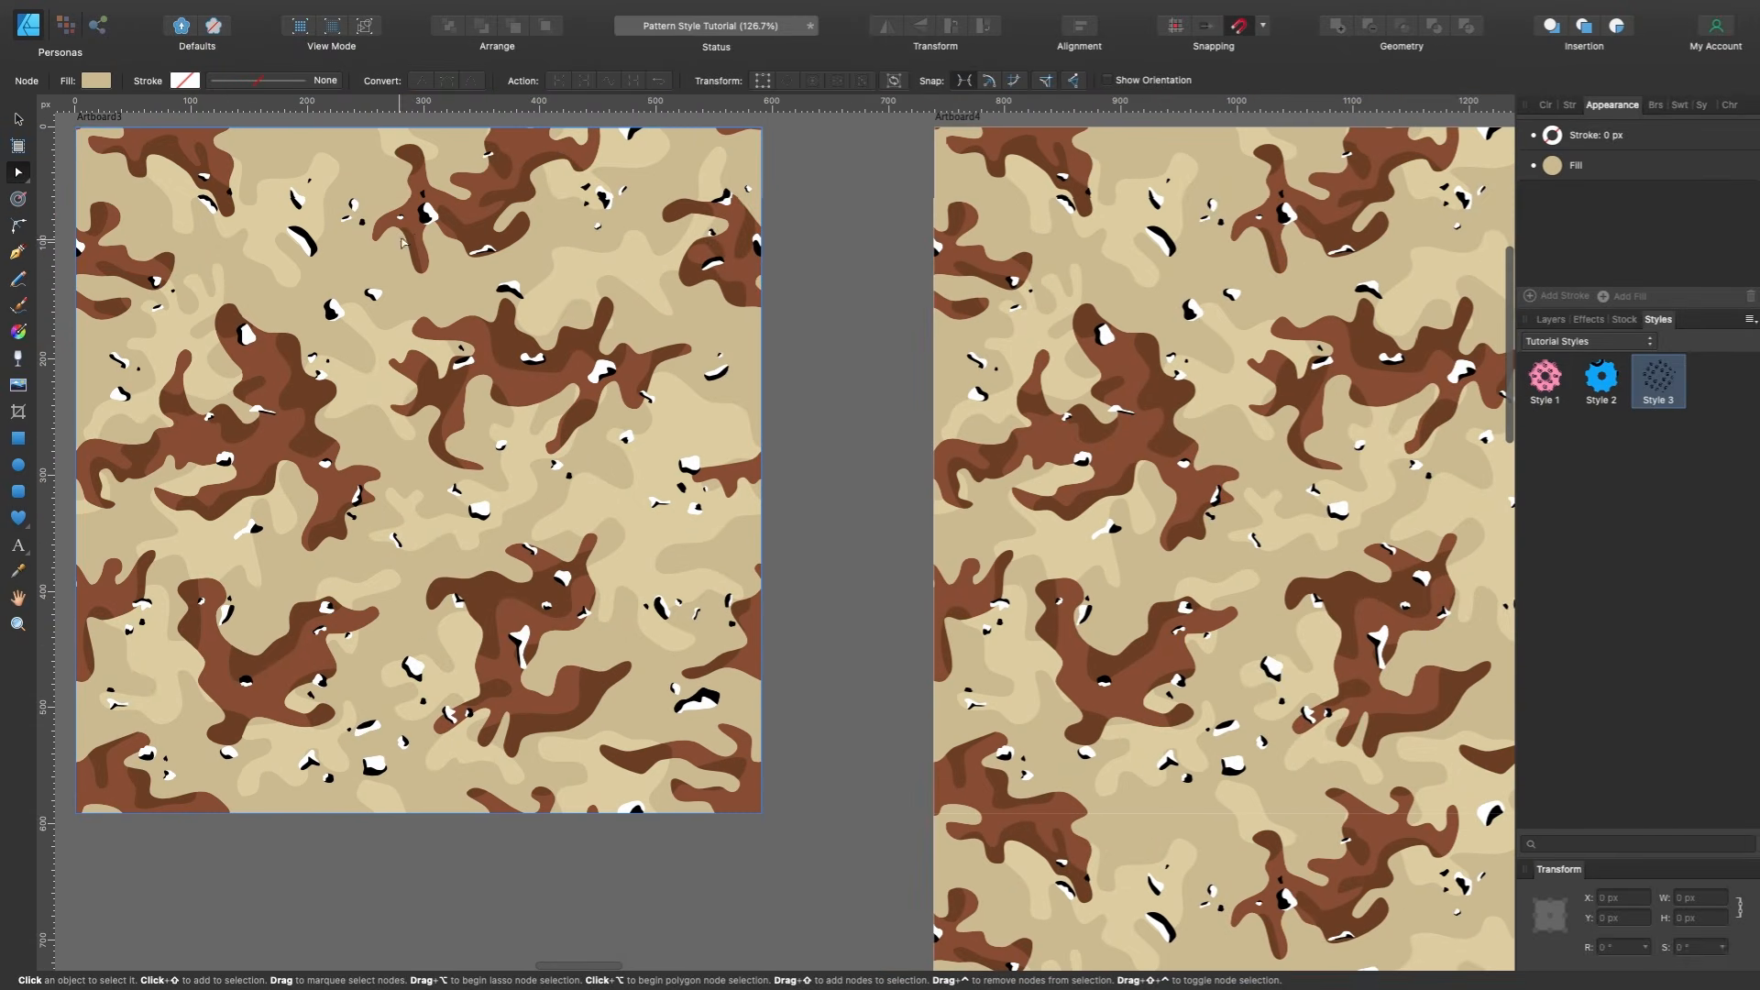
pyautogui.scroll(-3, 414, 239)
pyautogui.scroll(-2, 414, 240)
pyautogui.hscroll(-2, 414, 239)
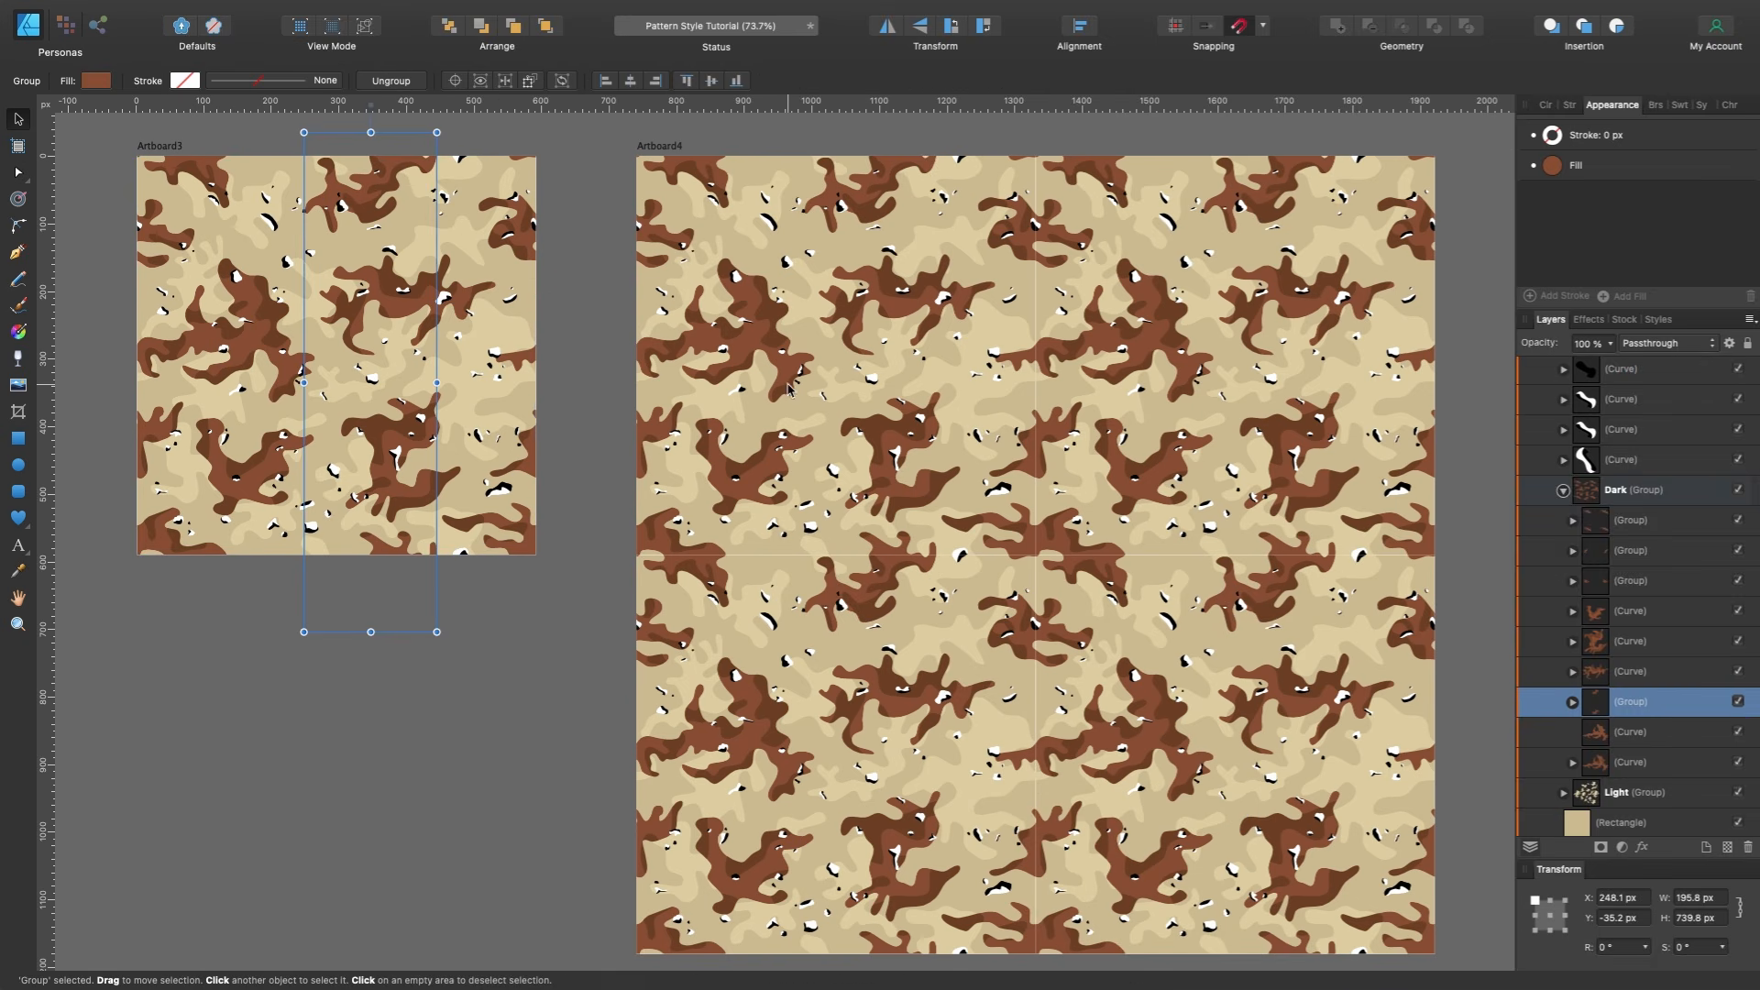
# Shift the brown group that crosses the camouflage tile's upper edge to test the repeat across the symbols, and undo the moves.
pyautogui.click(908, 339)
pyautogui.click(910, 602)
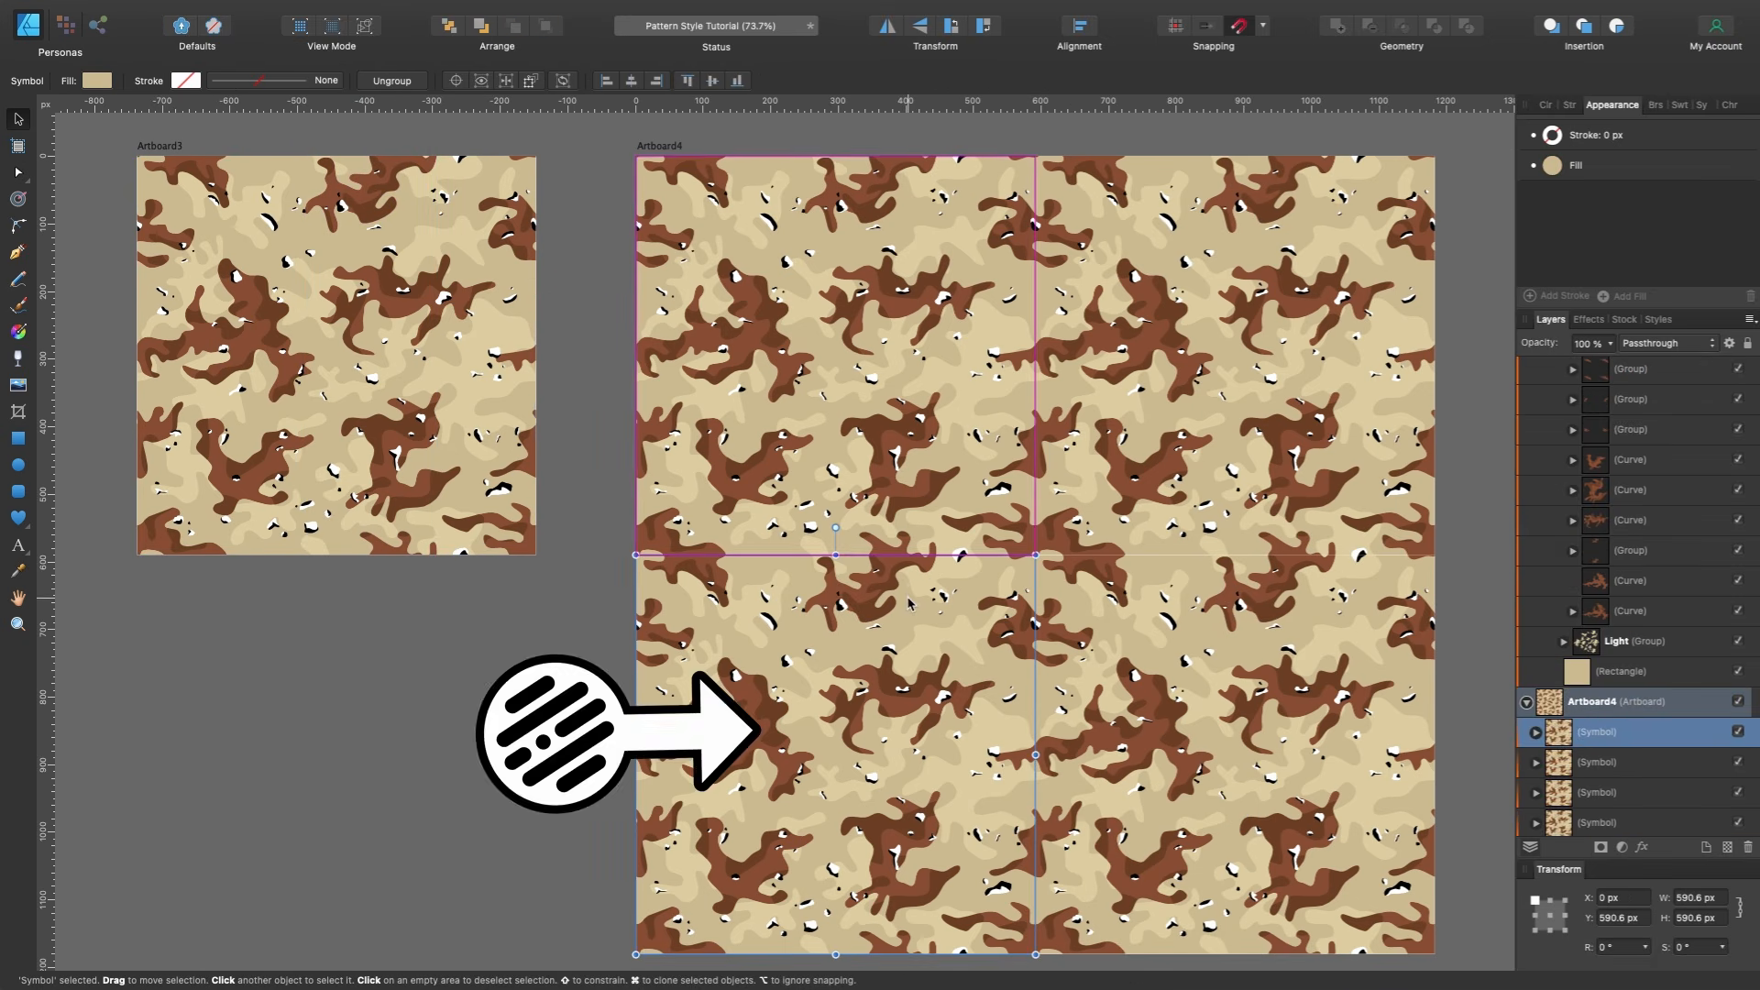
pyautogui.scroll(5, 909, 602)
pyautogui.scroll(-5, 820, 543)
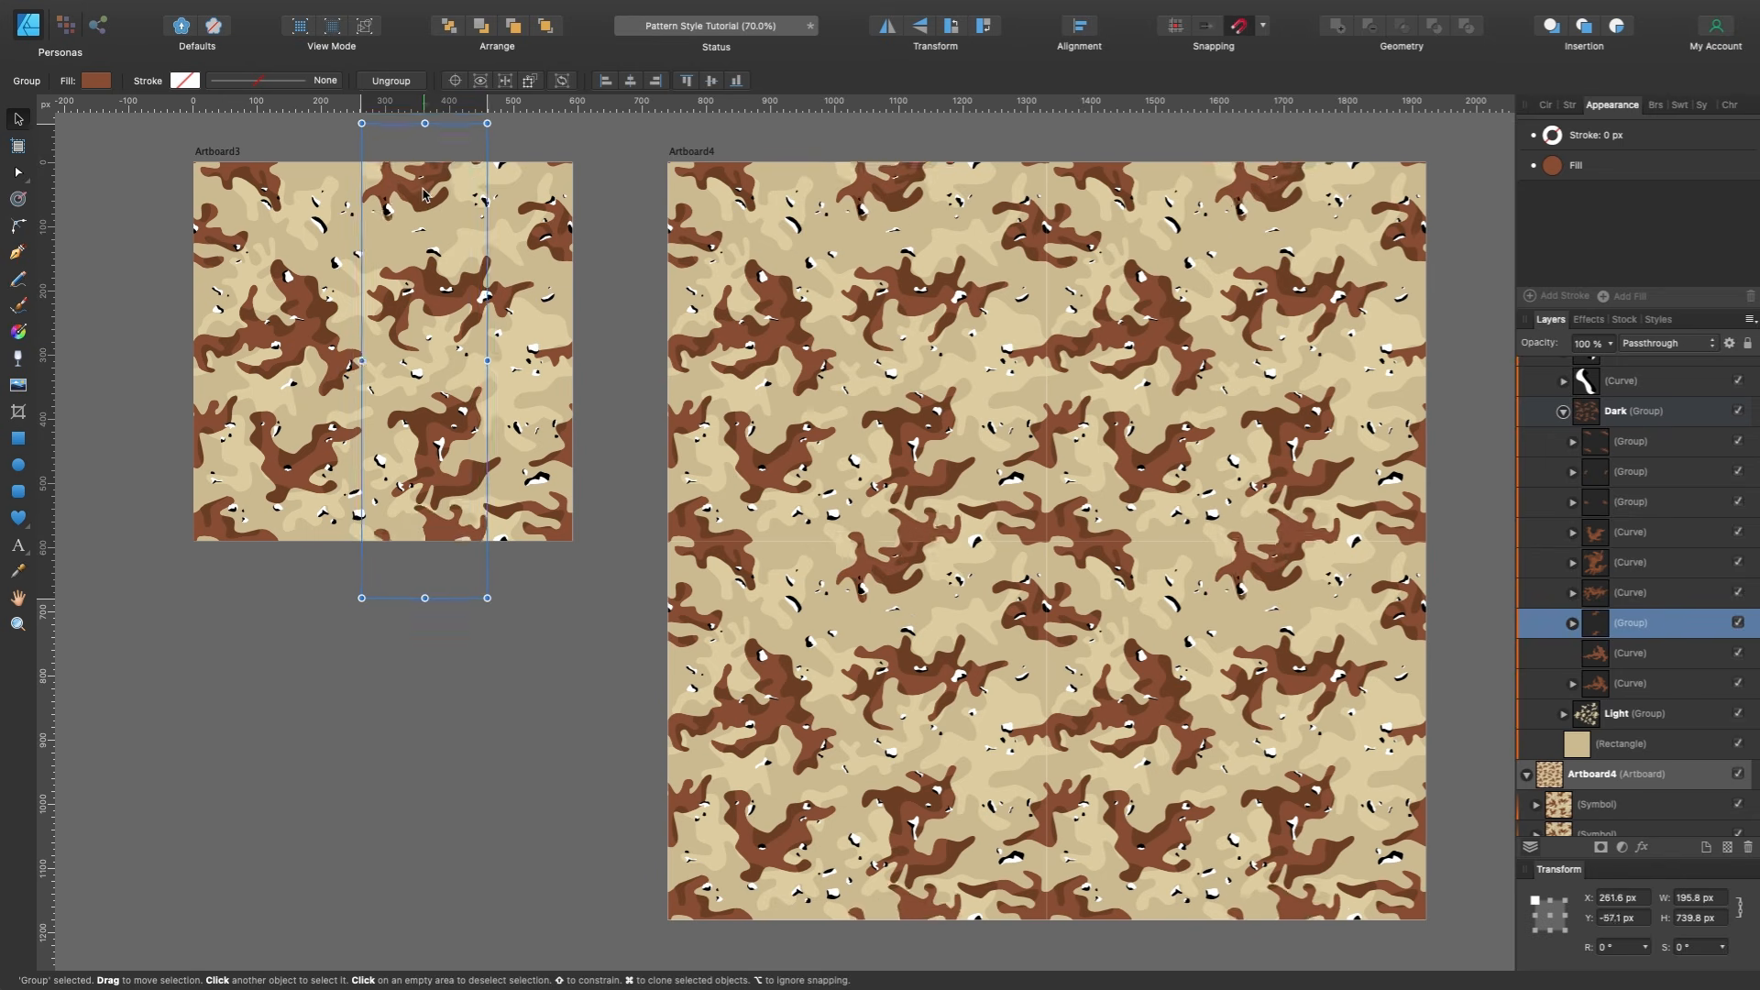
pyautogui.moveTo(389, 212); pyautogui.dragTo(418, 201)
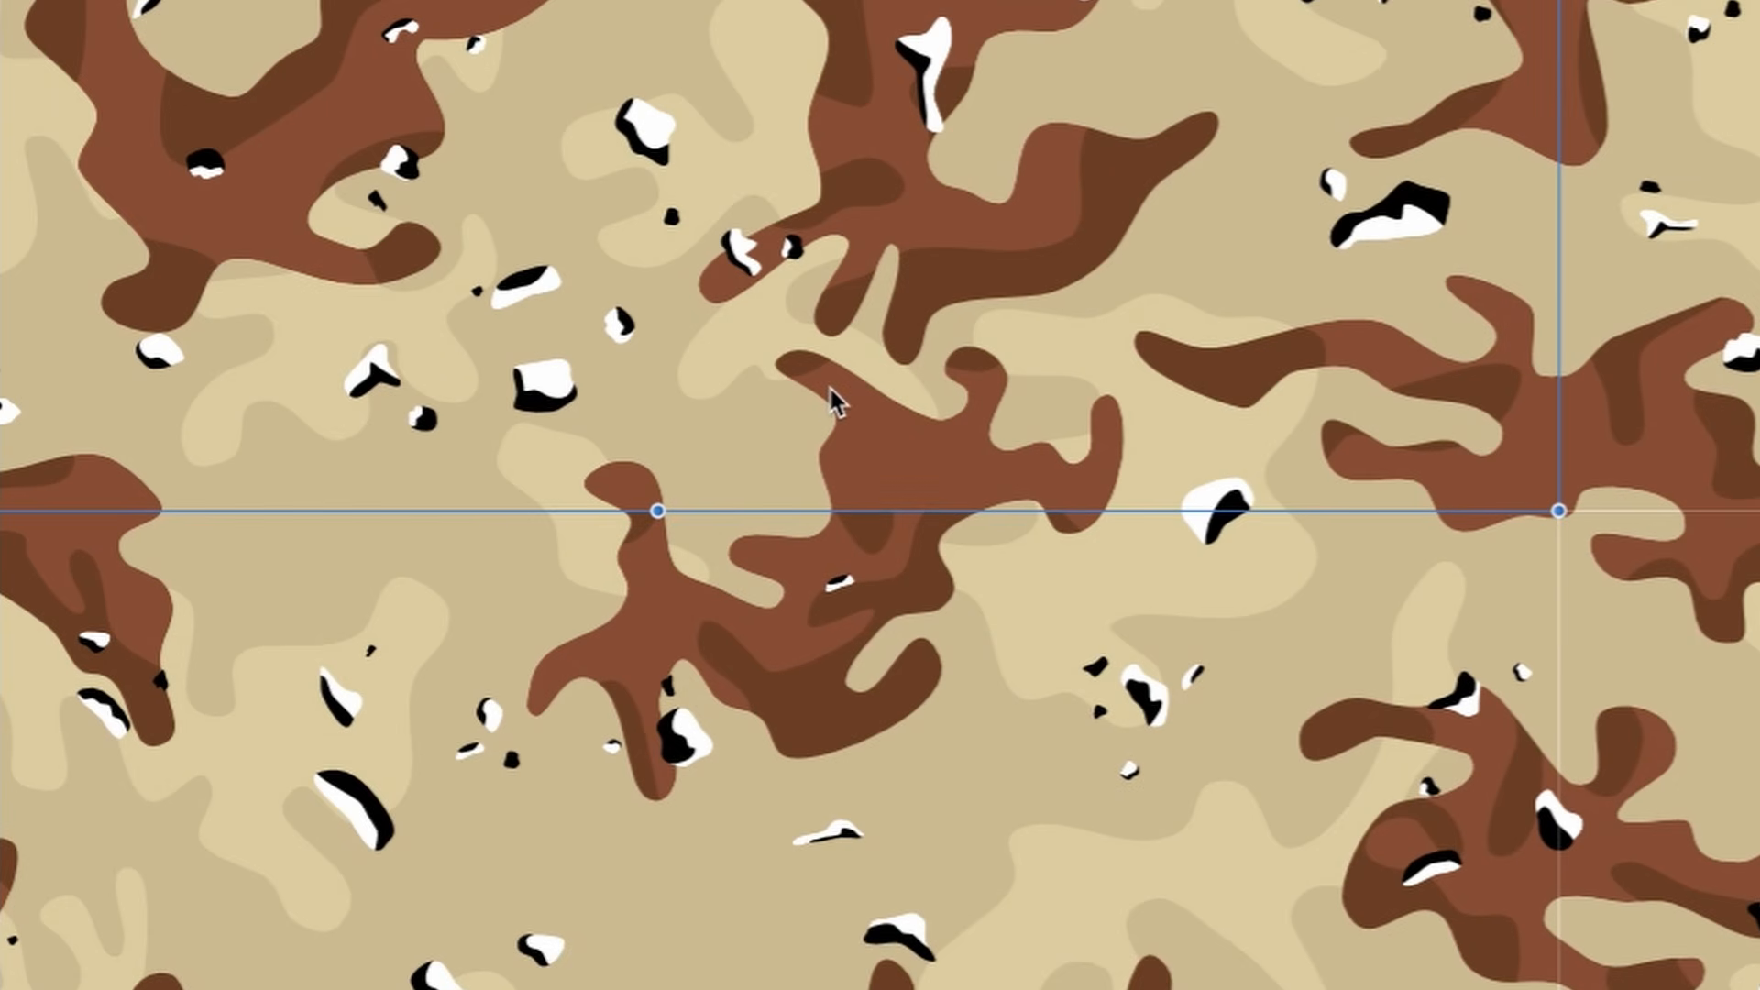
pyautogui.click(871, 665)
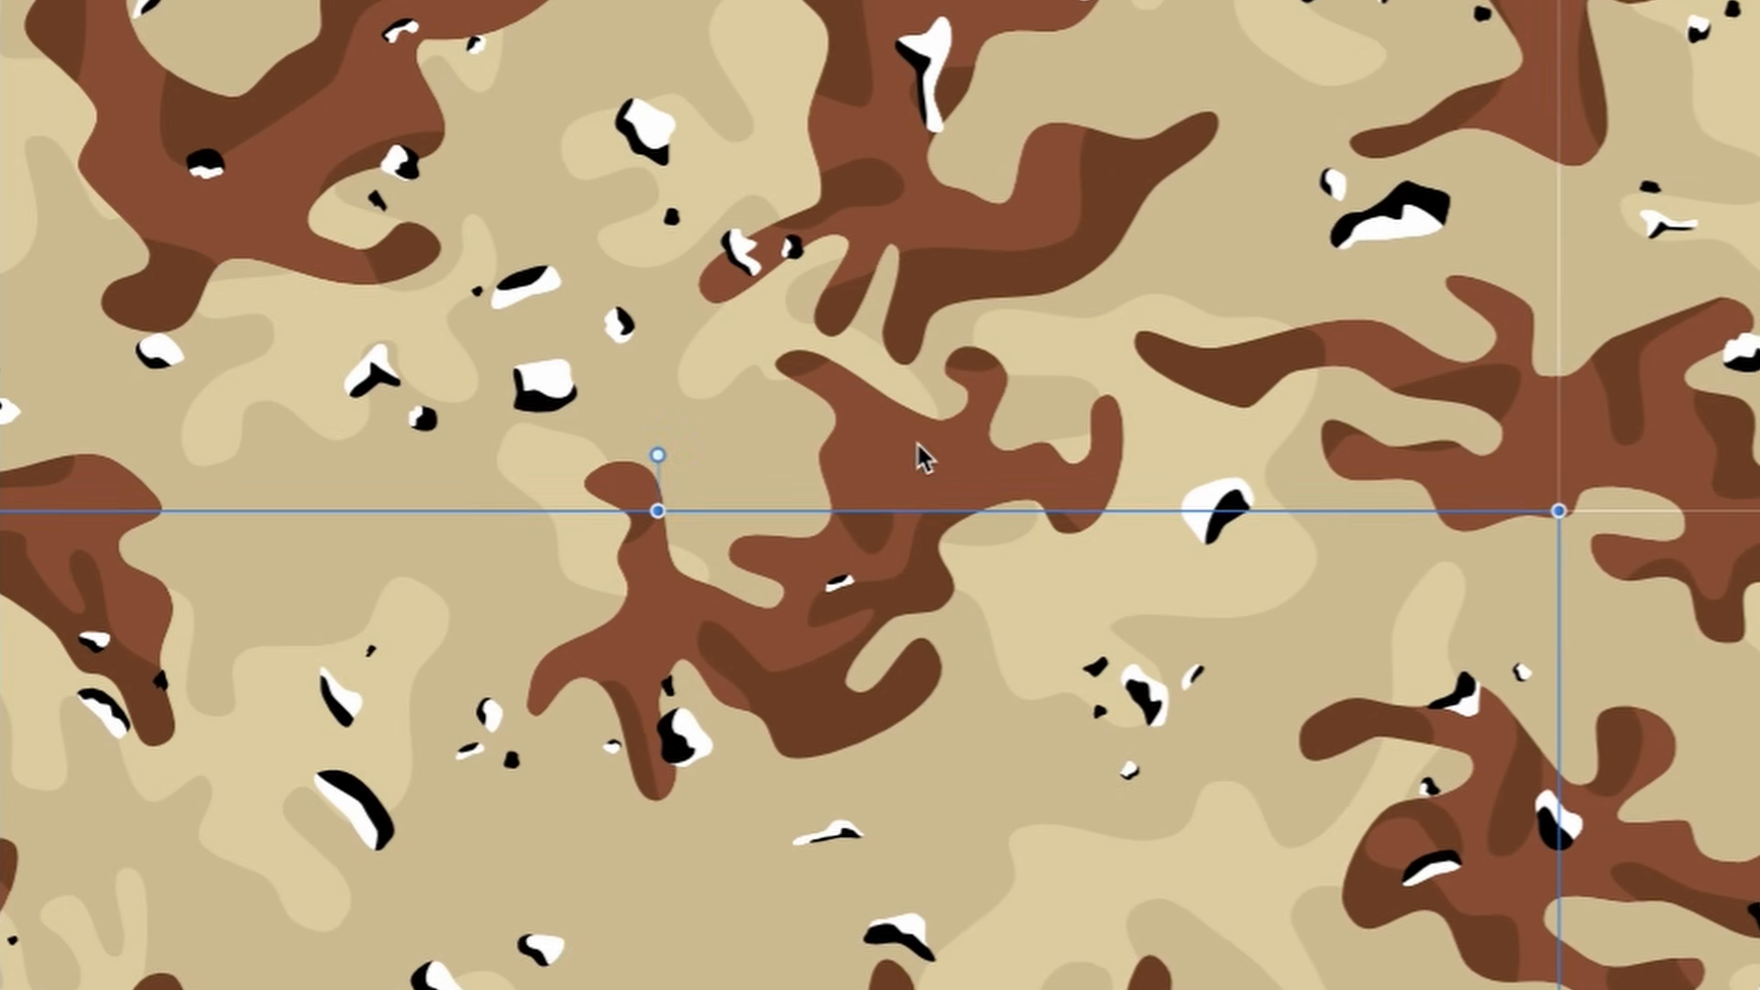
pyautogui.click(917, 444)
pyautogui.scroll(4, 915, 515)
pyautogui.scroll(-8, 915, 515)
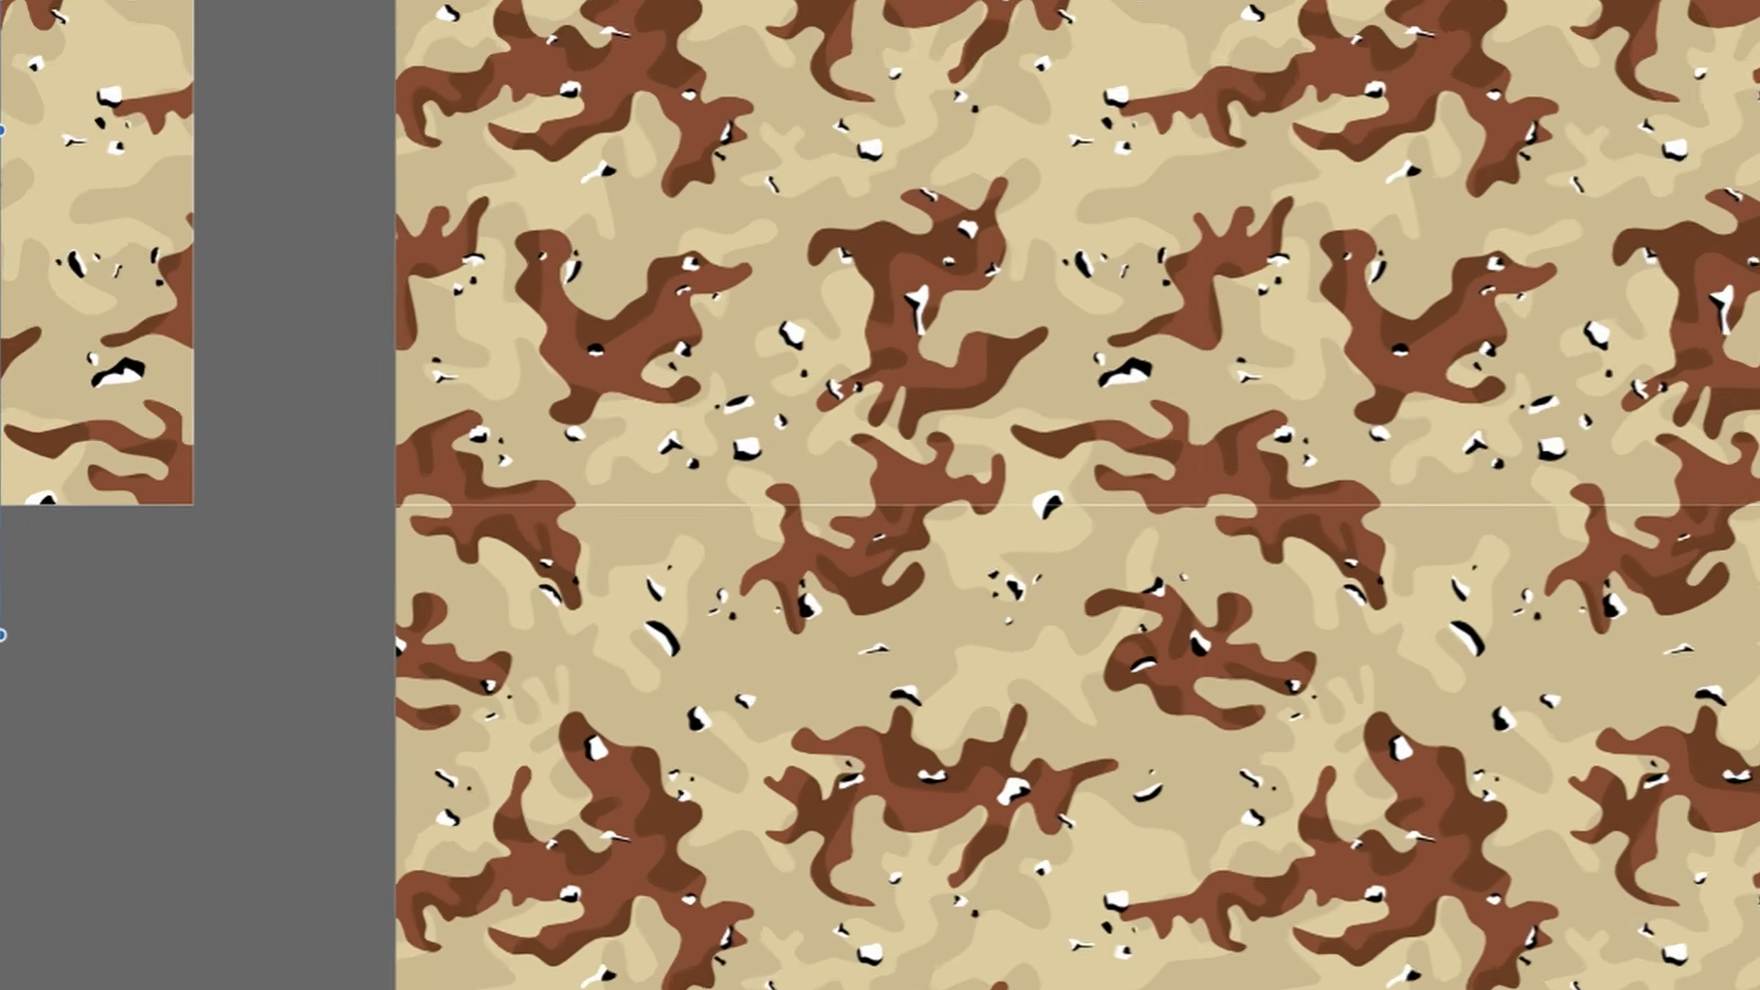
pyautogui.moveTo(825, 568)
pyautogui.mouseDown()
pyautogui.moveTo(794, 664)
pyautogui.moveTo(788, 514)
pyautogui.moveTo(803, 516)
pyautogui.mouseUp()
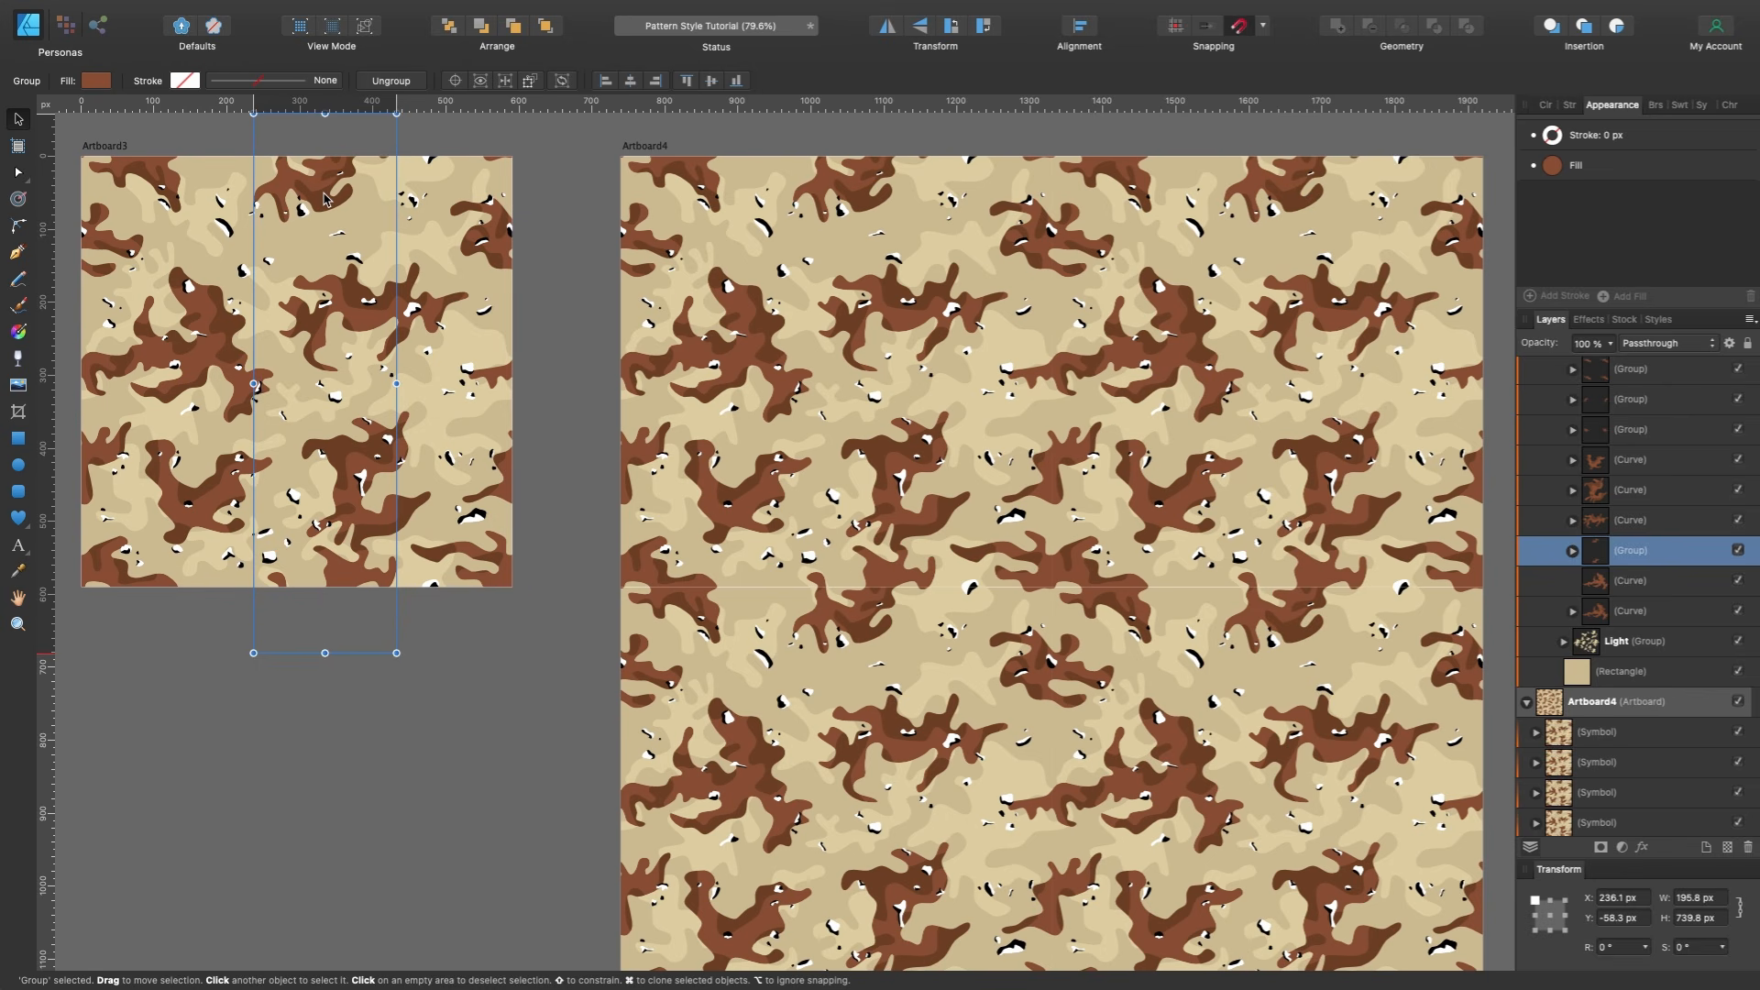
pyautogui.press('super+z')
pyautogui.press('super+z')
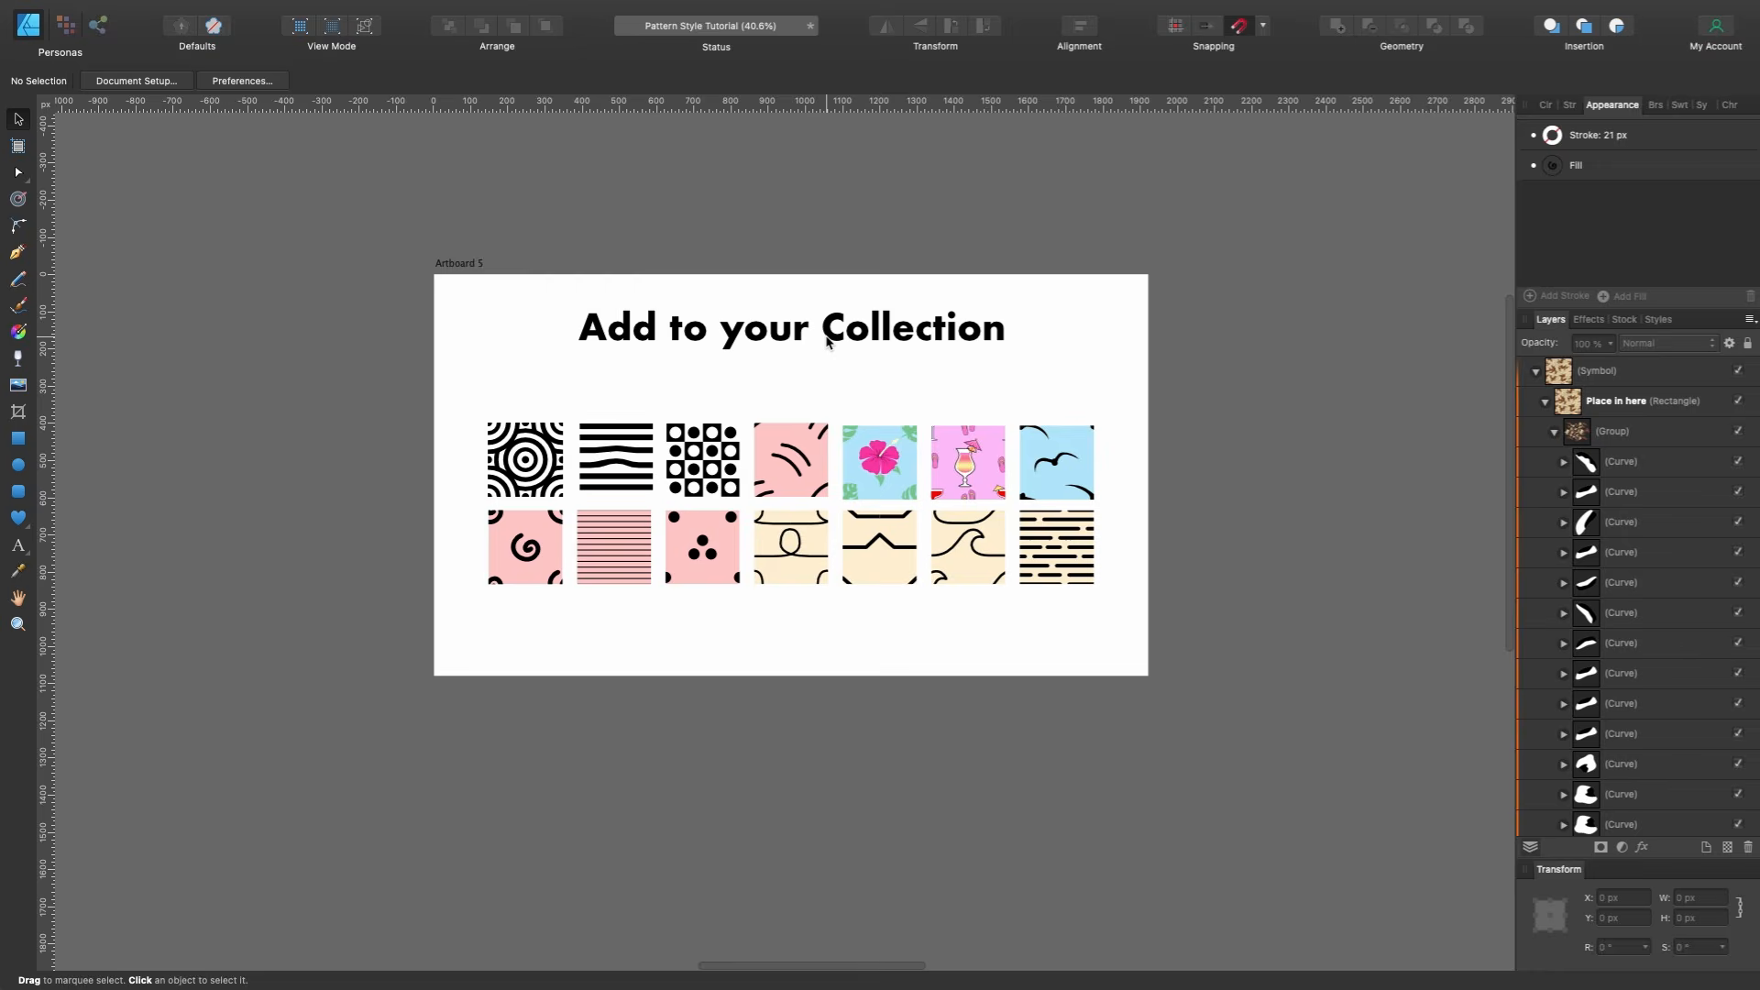
# Examine the sample tile collection and the "PATTERN Styles" artwork, inspecting the letter N and the blue cloud area.
pyautogui.scroll(5, 826, 341)
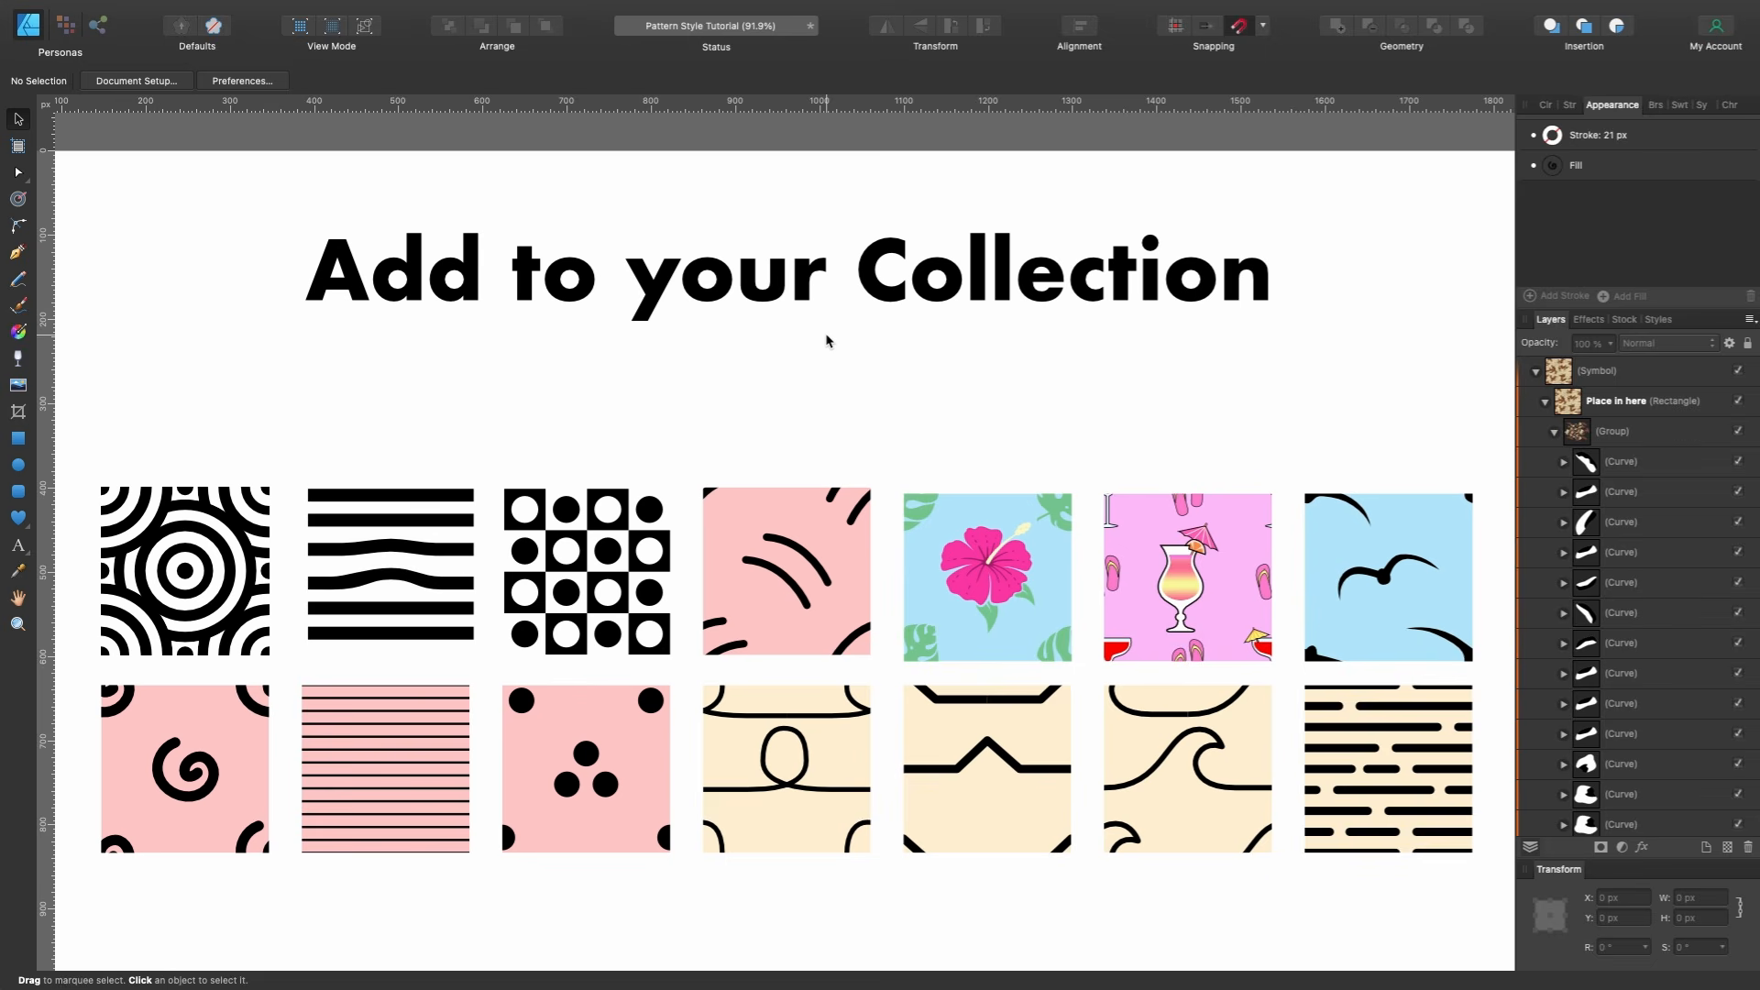
pyautogui.hscroll(15, 825, 341)
pyautogui.scroll(-3, 826, 341)
pyautogui.hscroll(6, 826, 341)
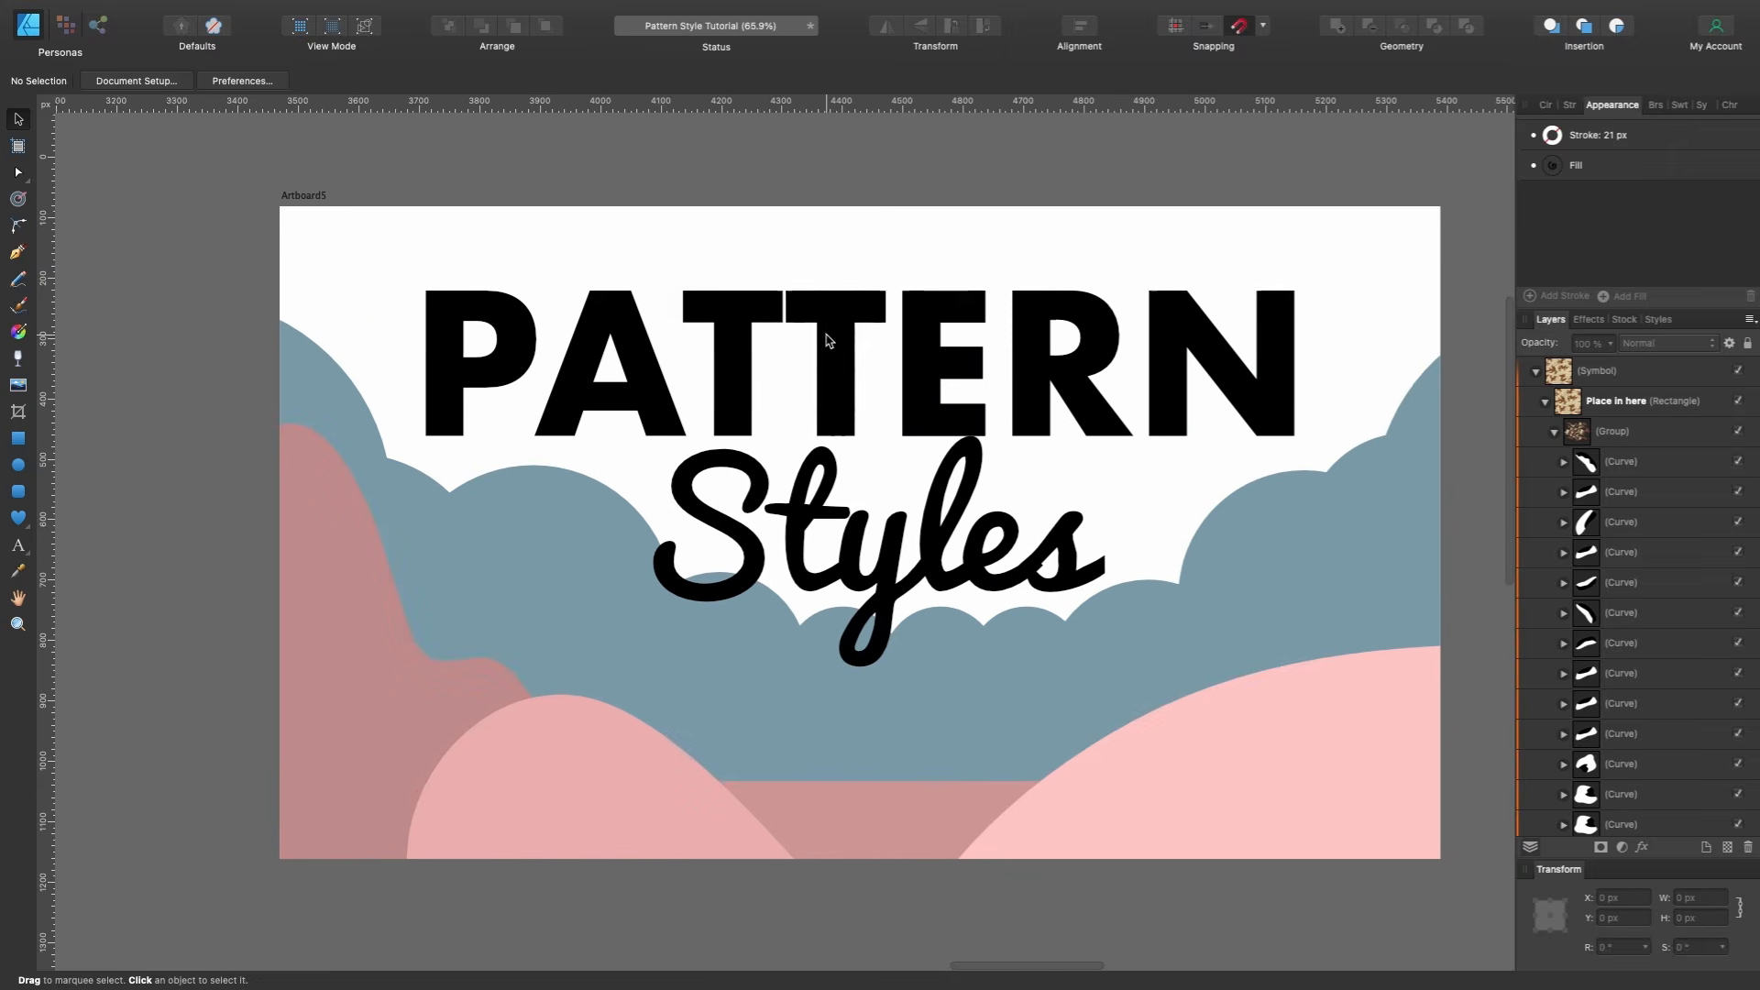
pyautogui.hscroll(2, 825, 341)
pyautogui.scroll(3, 826, 341)
pyautogui.scroll(-4, 826, 340)
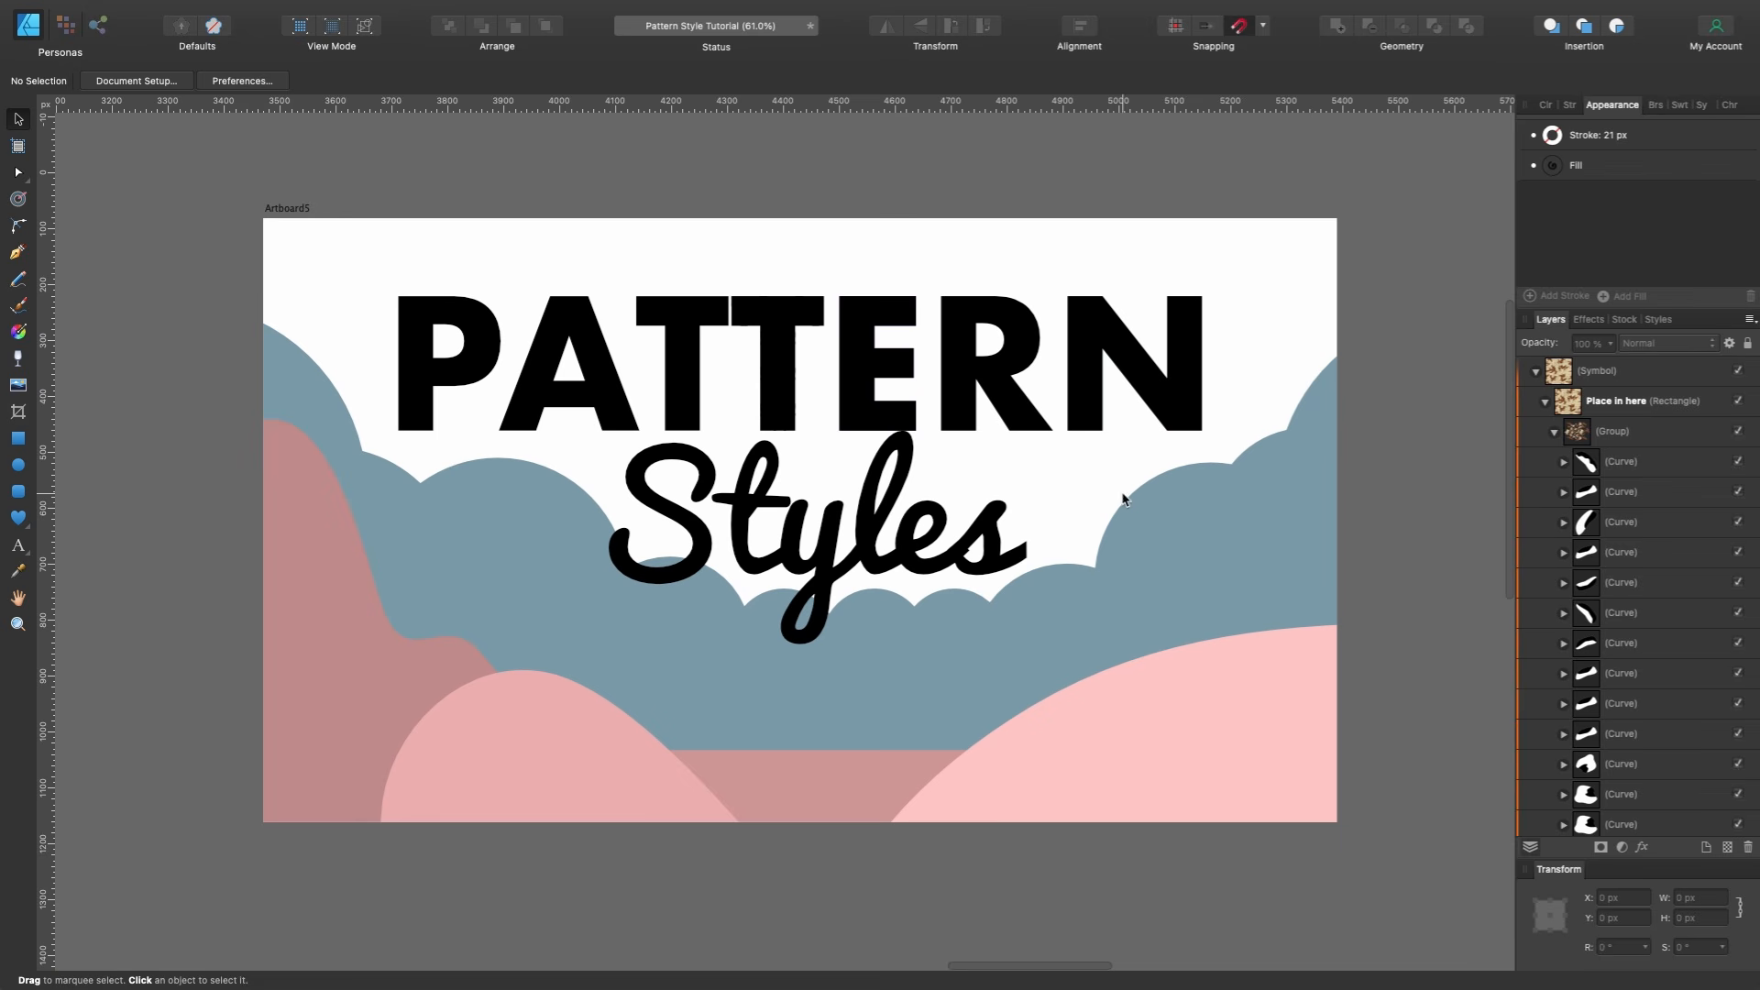
pyautogui.click(1082, 394)
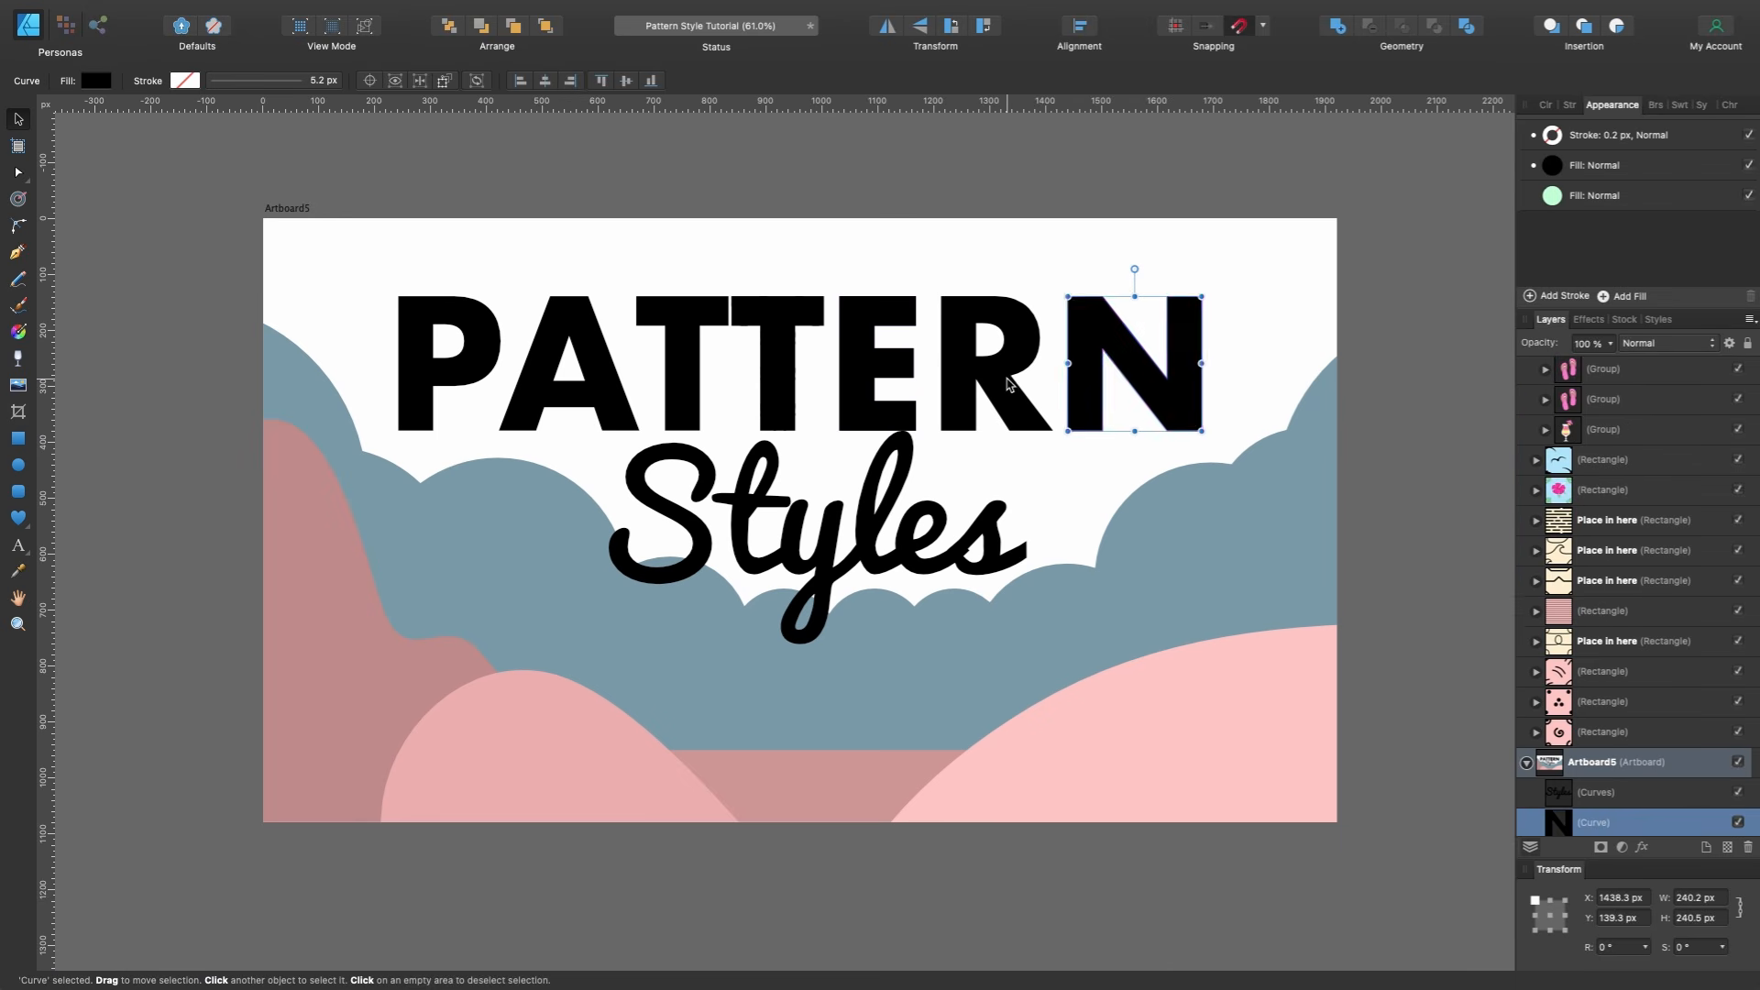
pyautogui.click(1135, 560)
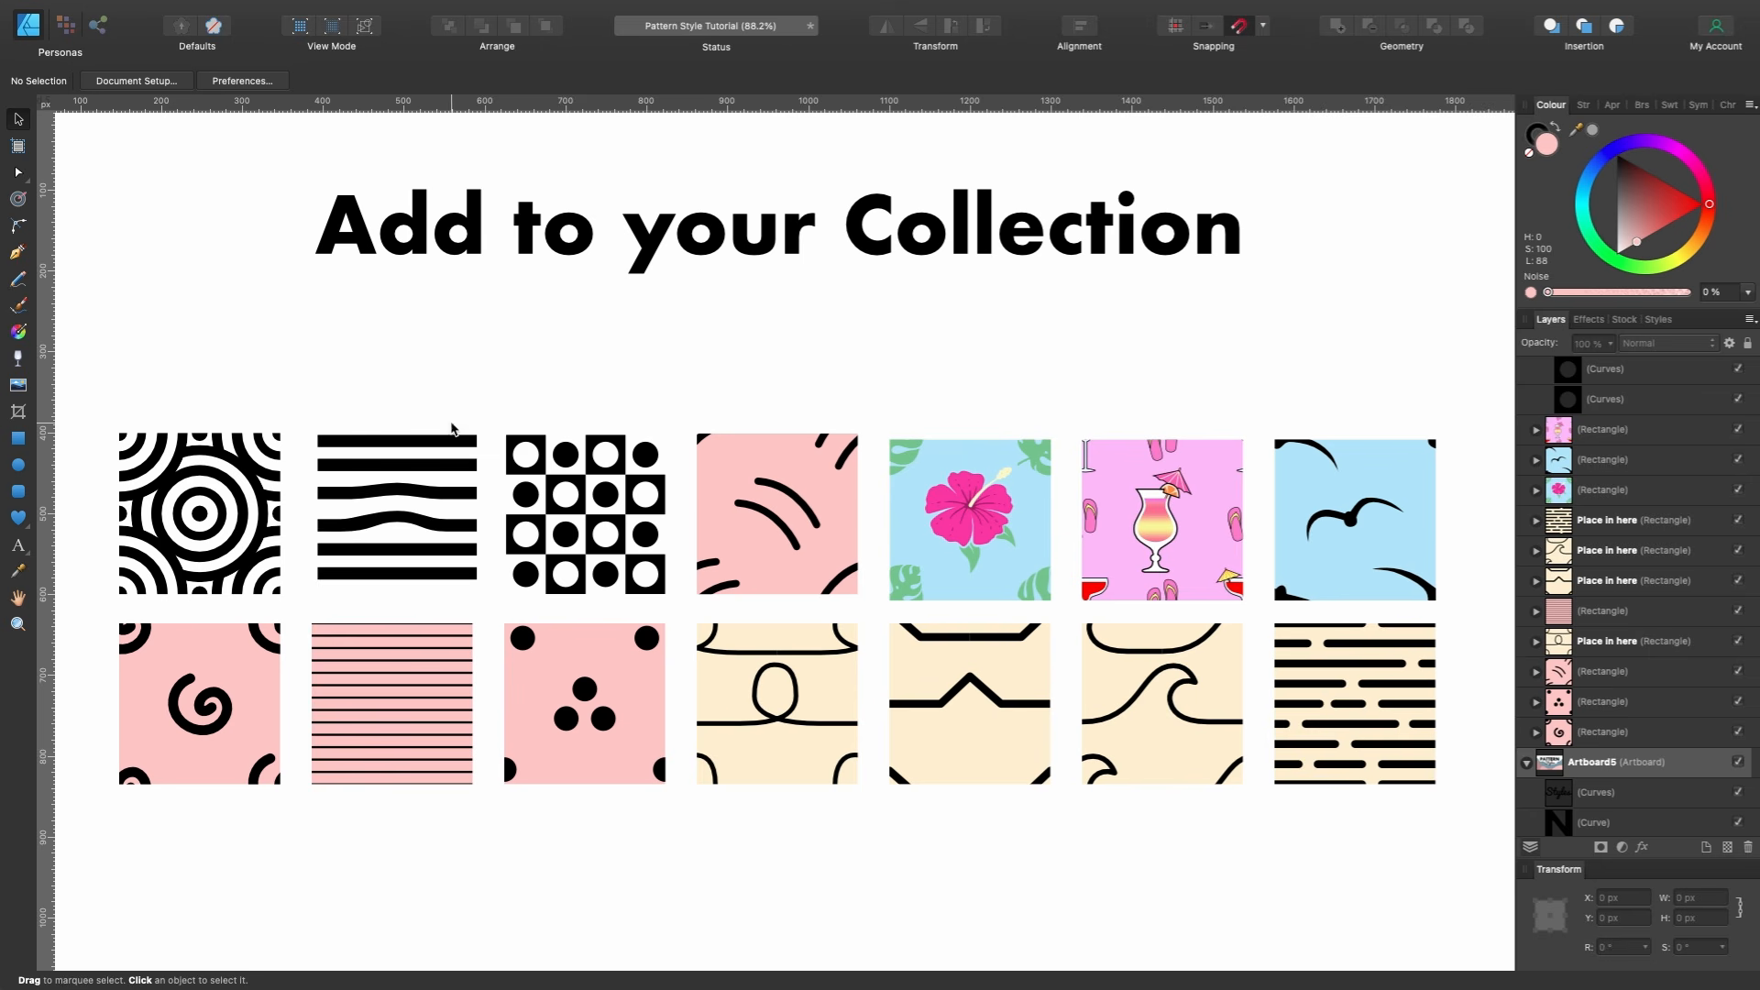
# Remove the background fill colour from all the sample tiles under "Add to your Collection".
pyautogui.moveTo(121, 398); pyautogui.dragTo(1495, 861)
pyautogui.click(1527, 155)
pyautogui.click(1389, 331)
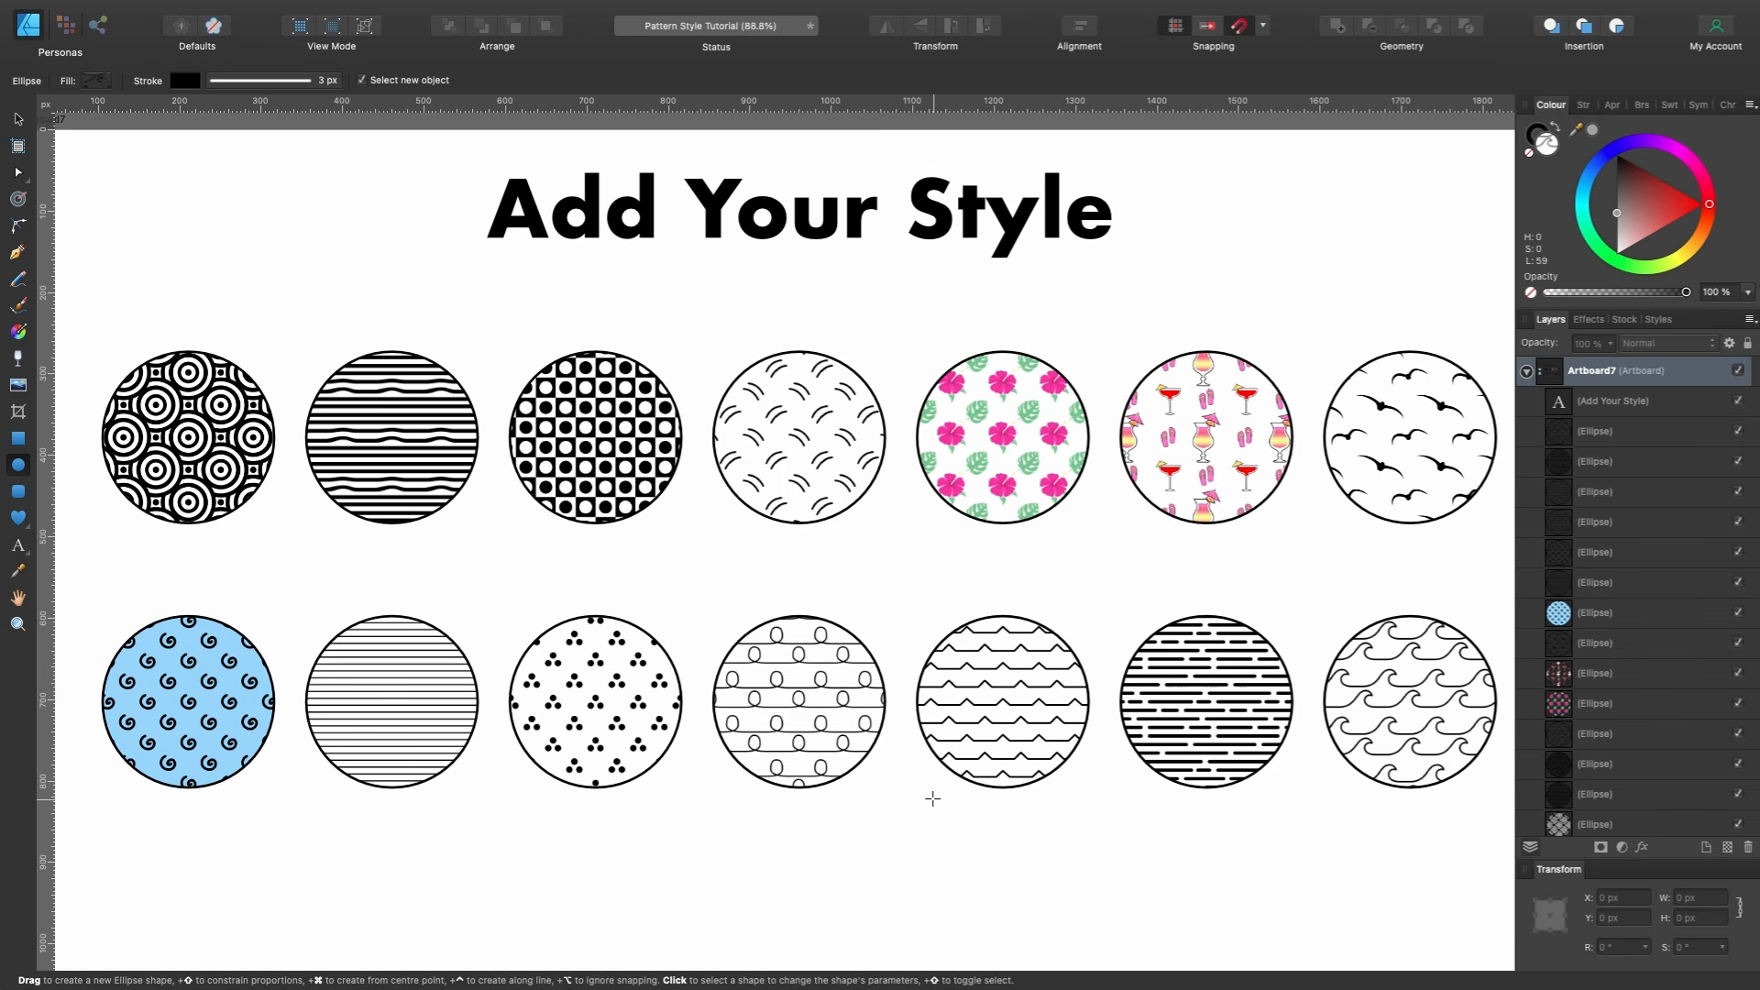
# Draw a circle about 232 px across below the second row, make its fill solid light grey, and open its fill type options.
pyautogui.scroll(-2, 931, 798)
pyautogui.scroll(2, 923, 733)
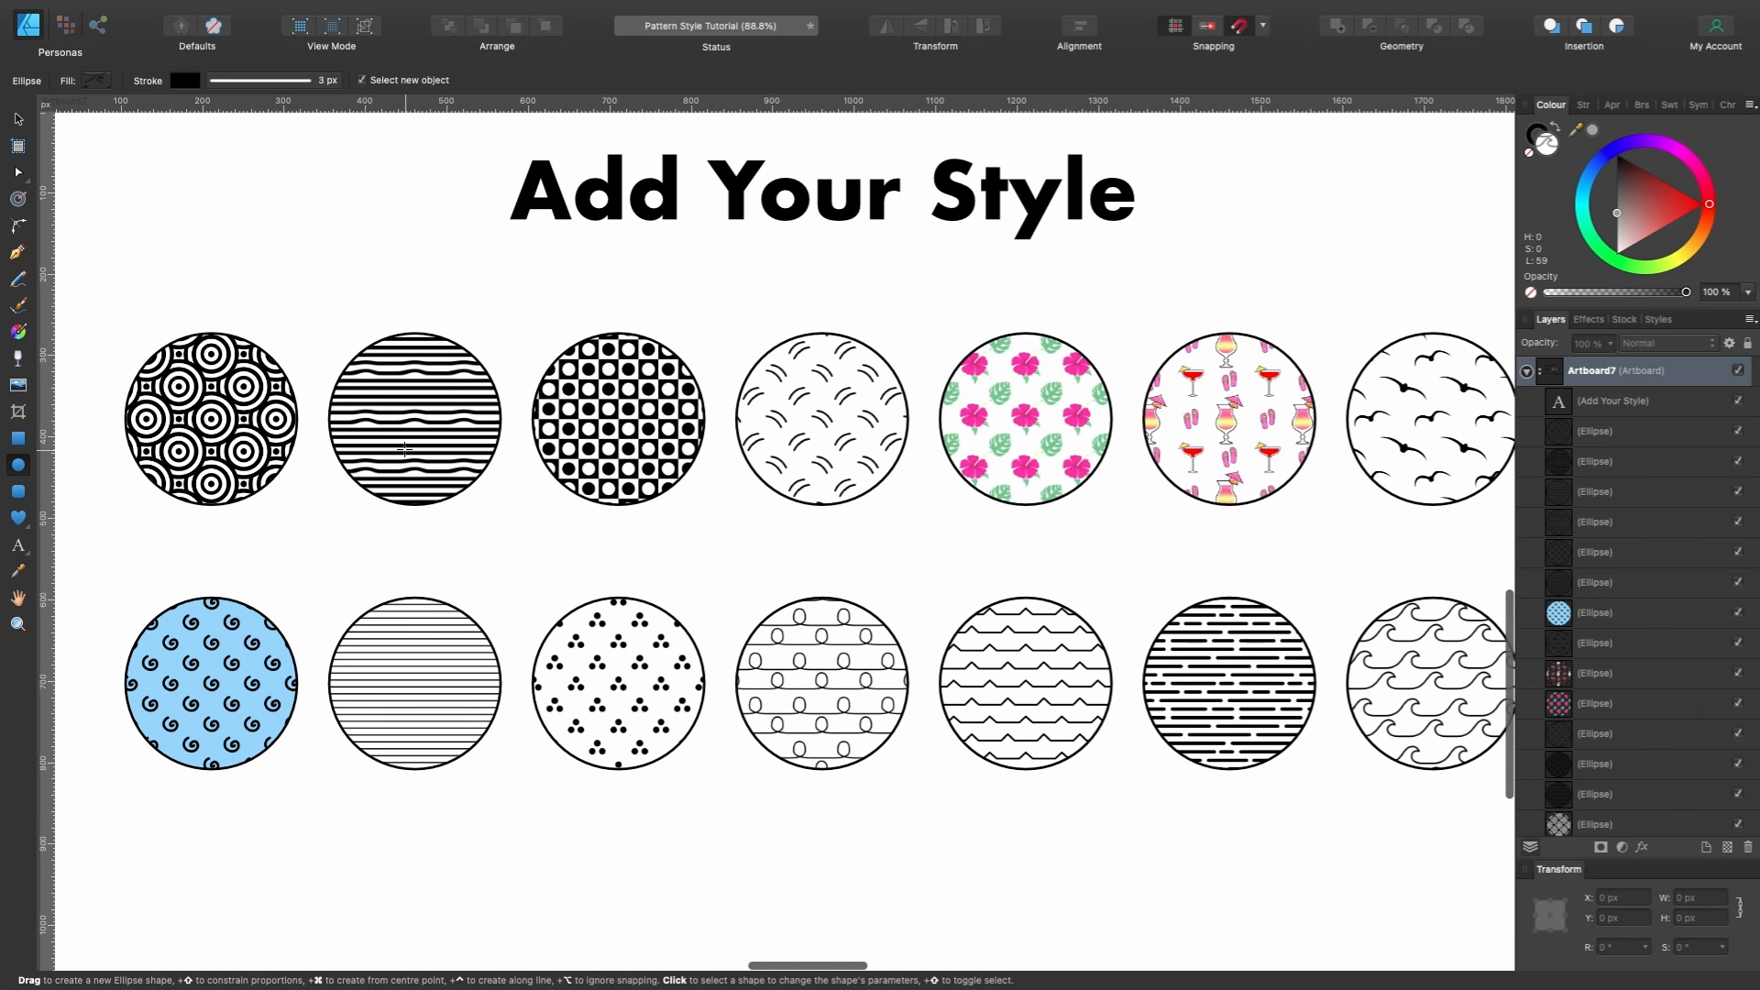
pyautogui.scroll(-2, 613, 798)
pyautogui.hscroll(1, 612, 798)
pyautogui.moveTo(824, 766); pyautogui.dragTo(917, 671)
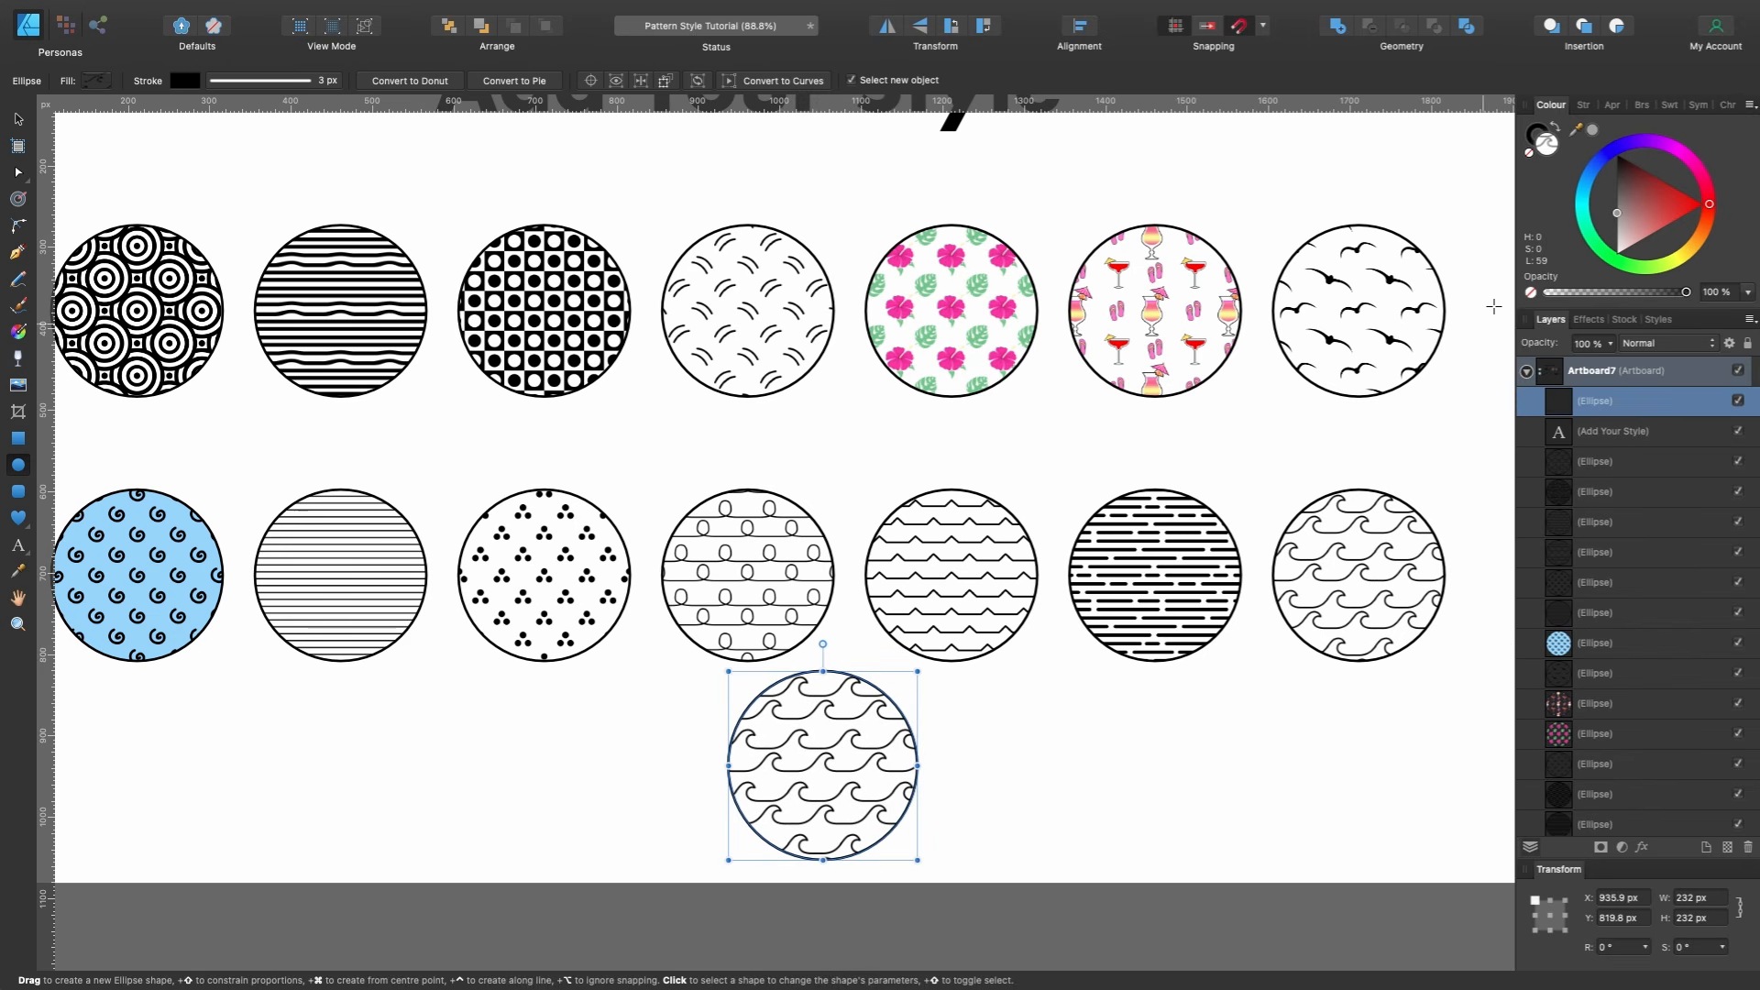
pyautogui.click(1616, 234)
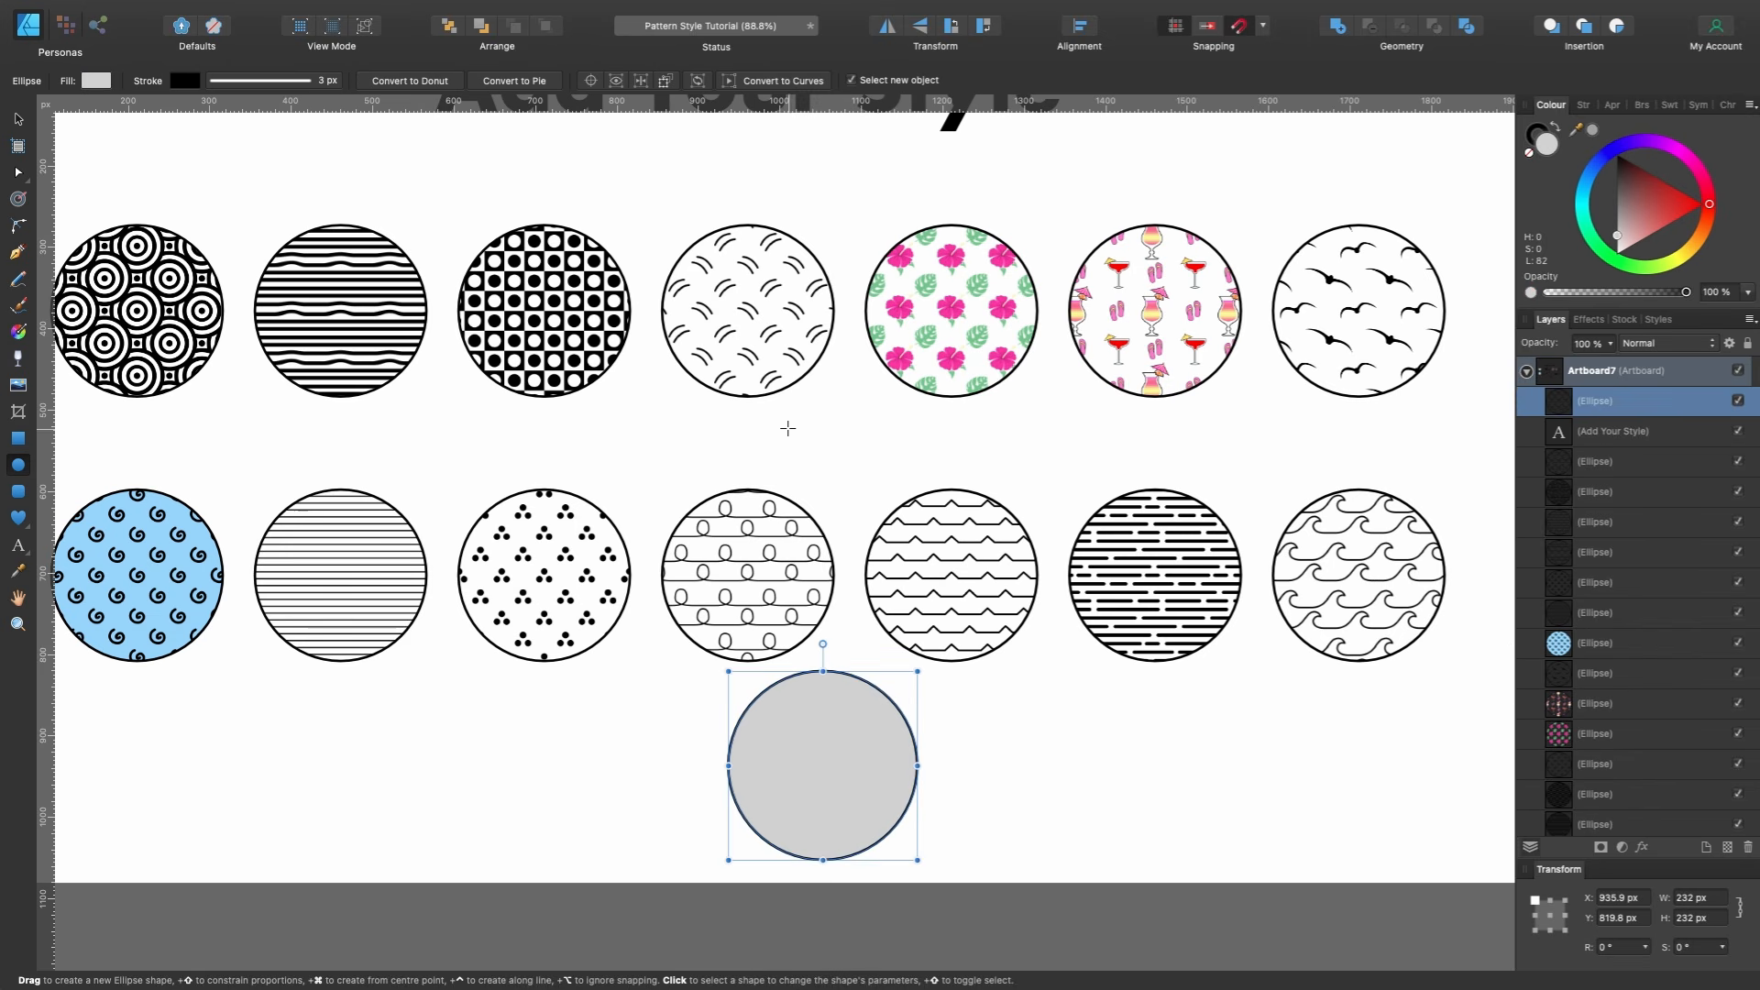
pyautogui.click(17, 331)
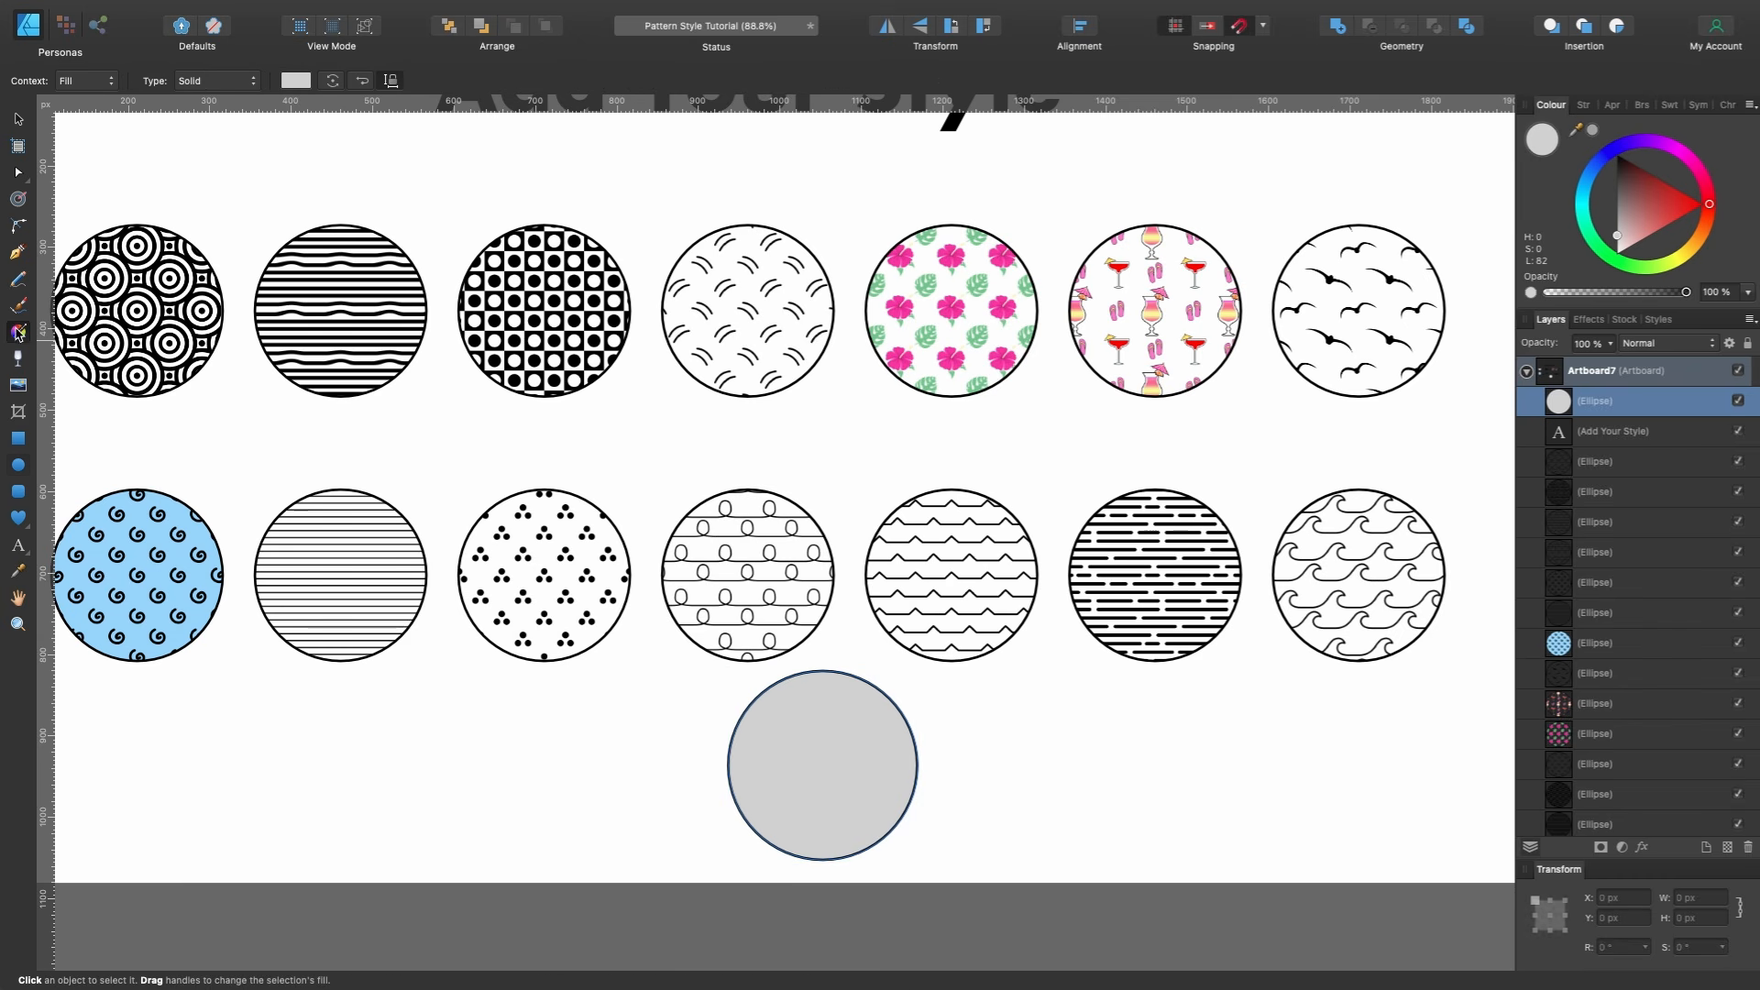
pyautogui.click(184, 81)
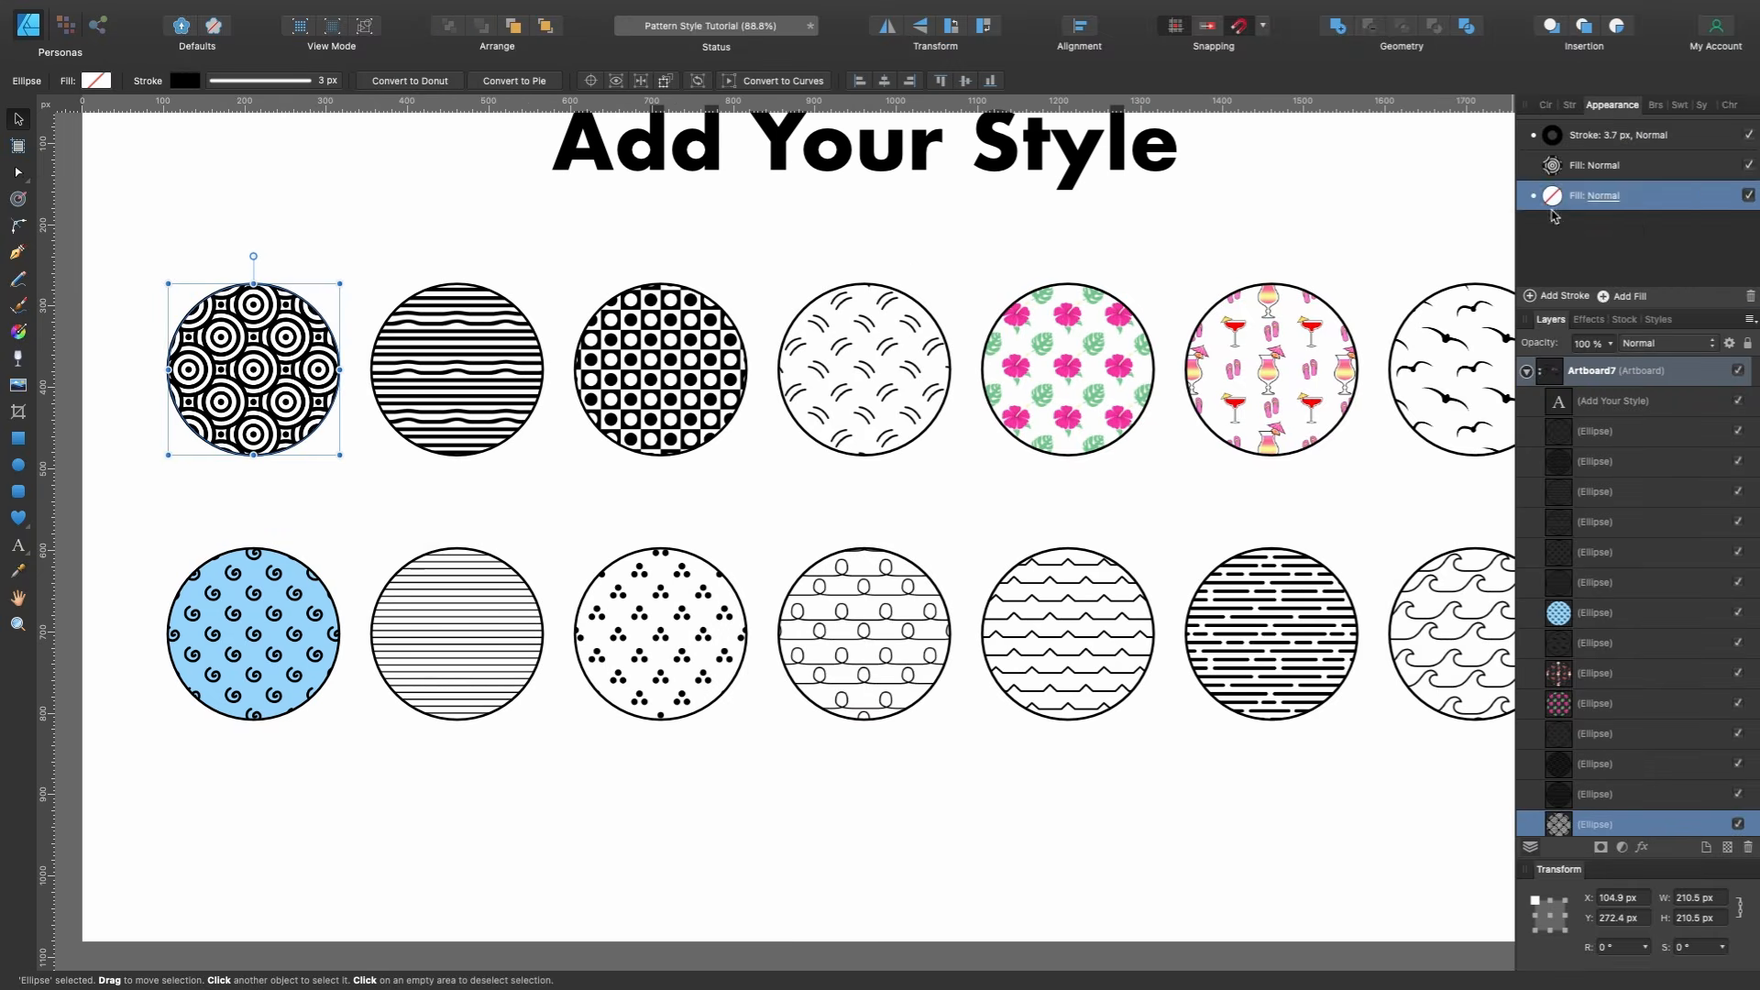
# Add coloured fills beneath the first-row patterns: light purple for concentric rings, pink for wavy stripes, mint for the checkerboard, grey for arcs.
pyautogui.click(1552, 195)
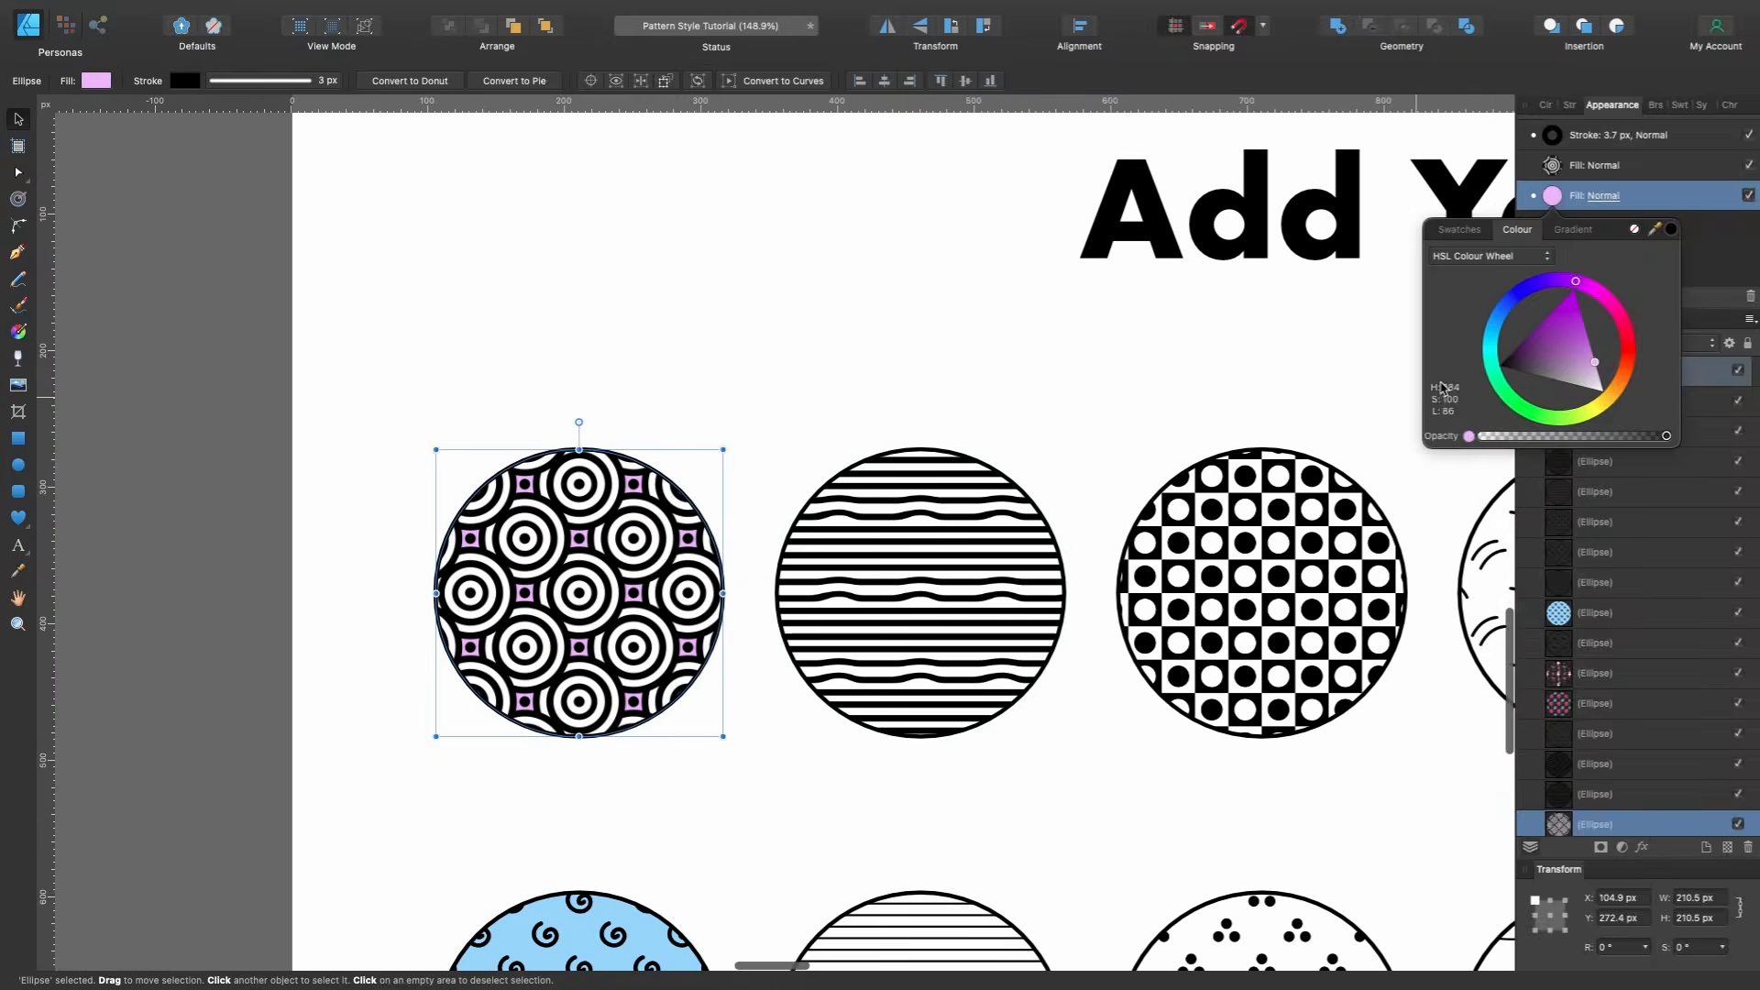
pyautogui.moveTo(1620, 322); pyautogui.dragTo(1649, 316)
pyautogui.click(785, 531)
pyautogui.click(1630, 296)
pyautogui.click(1552, 196)
pyautogui.click(1127, 531)
# Add a pale peach fill beneath the hibiscus pattern and an aqua fill beneath the cocktail pattern.
pyautogui.click(1048, 530)
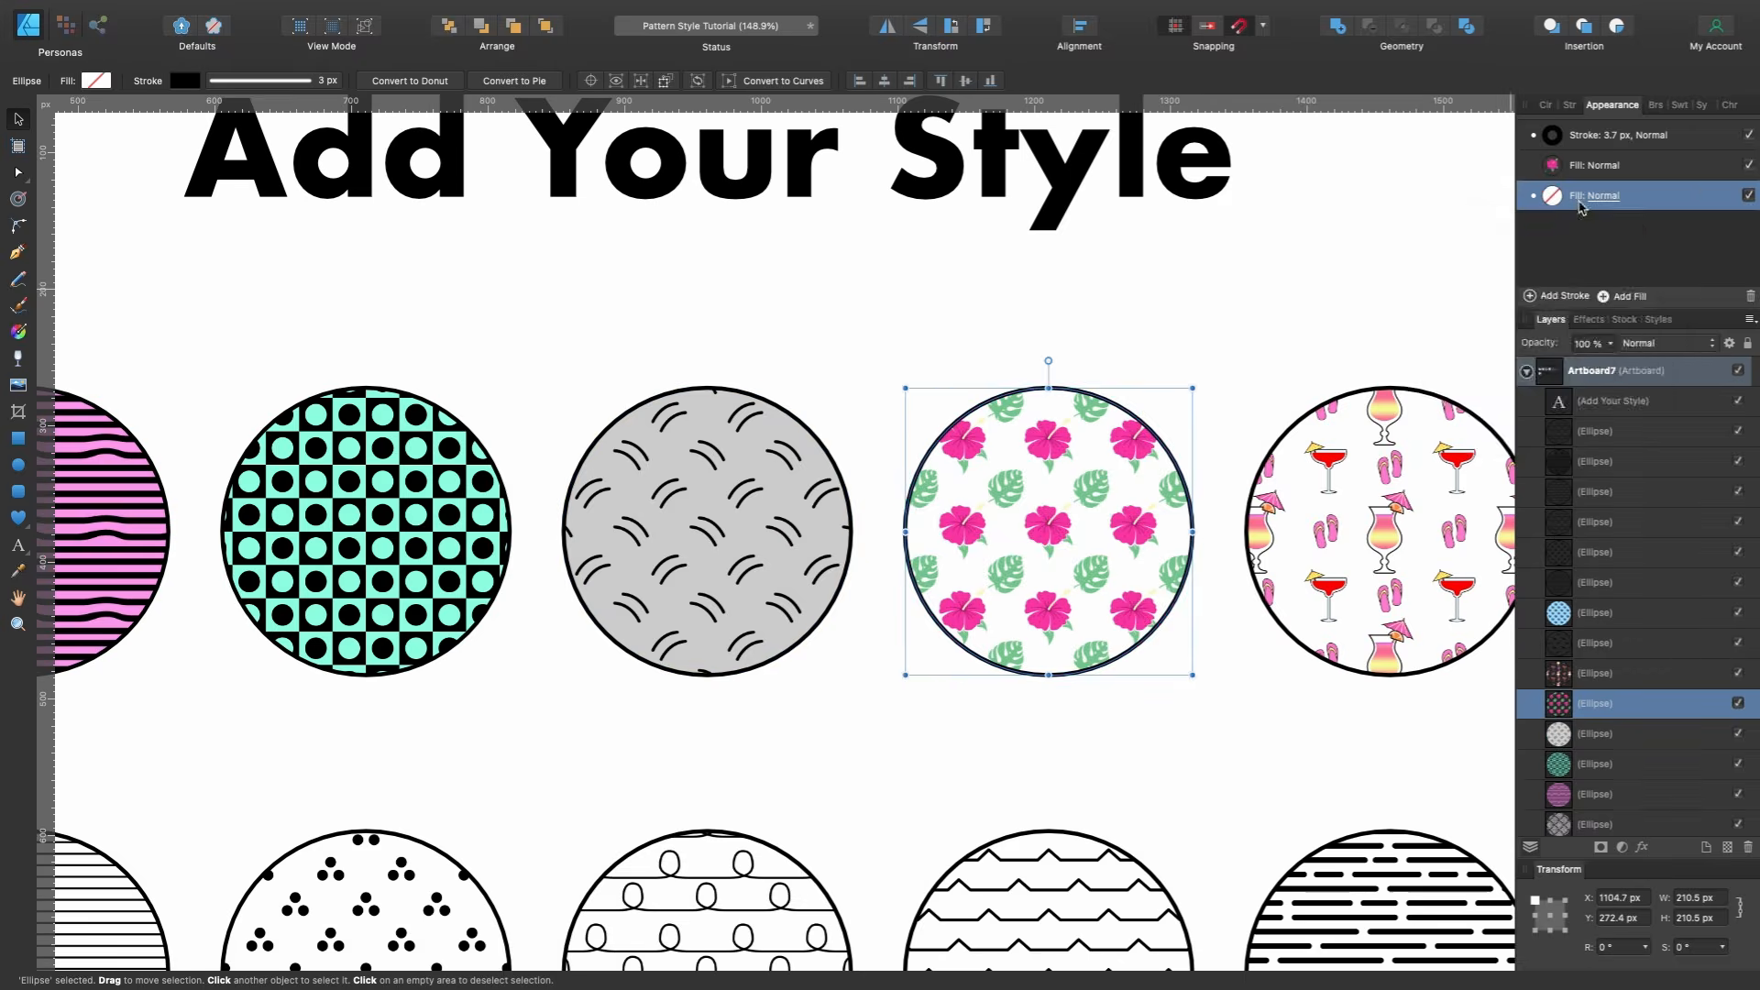
pyautogui.click(1125, 539)
pyautogui.click(1629, 296)
pyautogui.moveTo(1614, 165); pyautogui.dragTo(1569, 223)
pyautogui.click(1552, 195)
pyautogui.moveTo(1612, 395); pyautogui.dragTo(1490, 359)
# Add a fill beneath the bird pattern and colour it light blue.
pyautogui.scroll(-5, 1209, 597)
pyautogui.click(994, 487)
pyautogui.click(1630, 296)
pyautogui.moveTo(1614, 165); pyautogui.dragTo(1569, 223)
pyautogui.click(1552, 195)
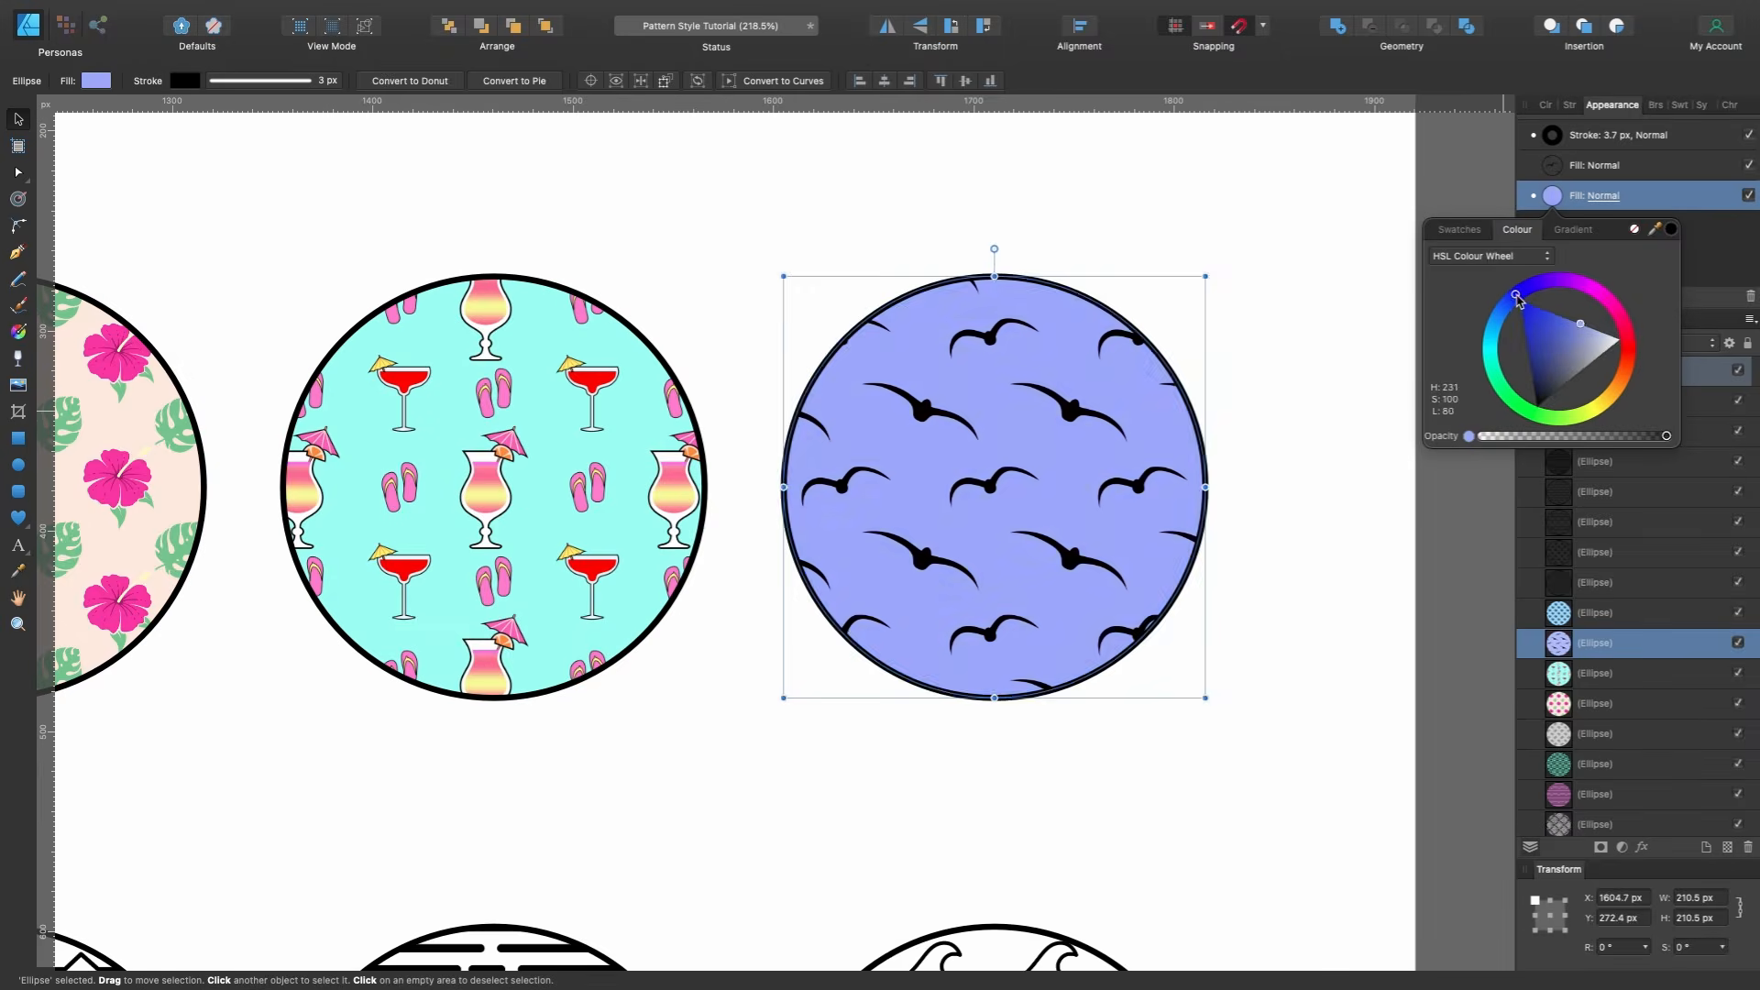
pyautogui.moveTo(1522, 292); pyautogui.dragTo(1498, 316)
# Add a salmon pink fill beneath the thin-line pattern and a light green fill beneath the triple-dot pattern.
pyautogui.scroll(-5, 1165, 389)
pyautogui.click(526, 550)
pyautogui.click(1552, 195)
pyautogui.click(715, 550)
pyautogui.click(1552, 195)
# Add a pale yellow fill beneath the loop pattern and a light purple fill beneath the peaked-line pattern.
pyautogui.click(904, 550)
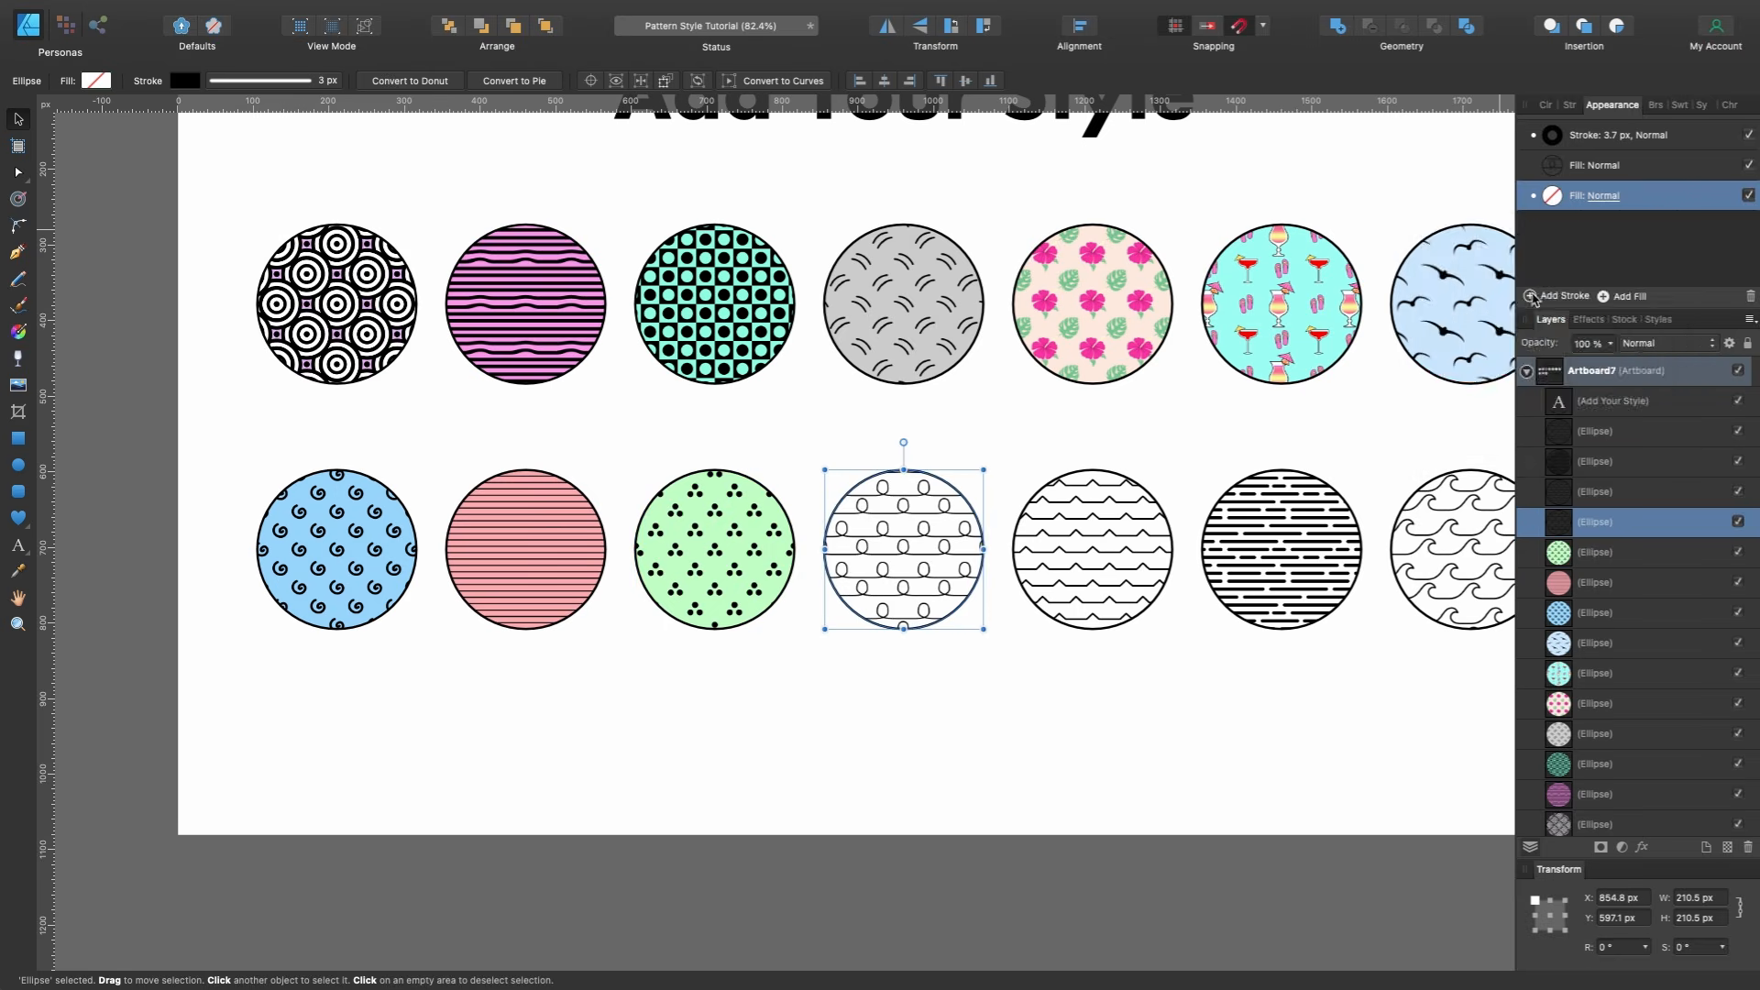
pyautogui.click(840, 551)
pyautogui.click(1558, 201)
pyautogui.moveTo(1628, 348)
pyautogui.mouseDown()
pyautogui.moveTo(1553, 279)
pyautogui.moveTo(1603, 295)
pyautogui.moveTo(1493, 339)
pyautogui.mouseUp()
pyautogui.click(1029, 551)
pyautogui.click(1551, 195)
# Add an orange fill beneath the dashed pattern and teal beneath the wave pattern, and recolour the arc circle's background mauve.
pyautogui.scroll(-5, 1127, 550)
pyautogui.click(1229, 550)
pyautogui.click(1552, 196)
pyautogui.click(785, 408)
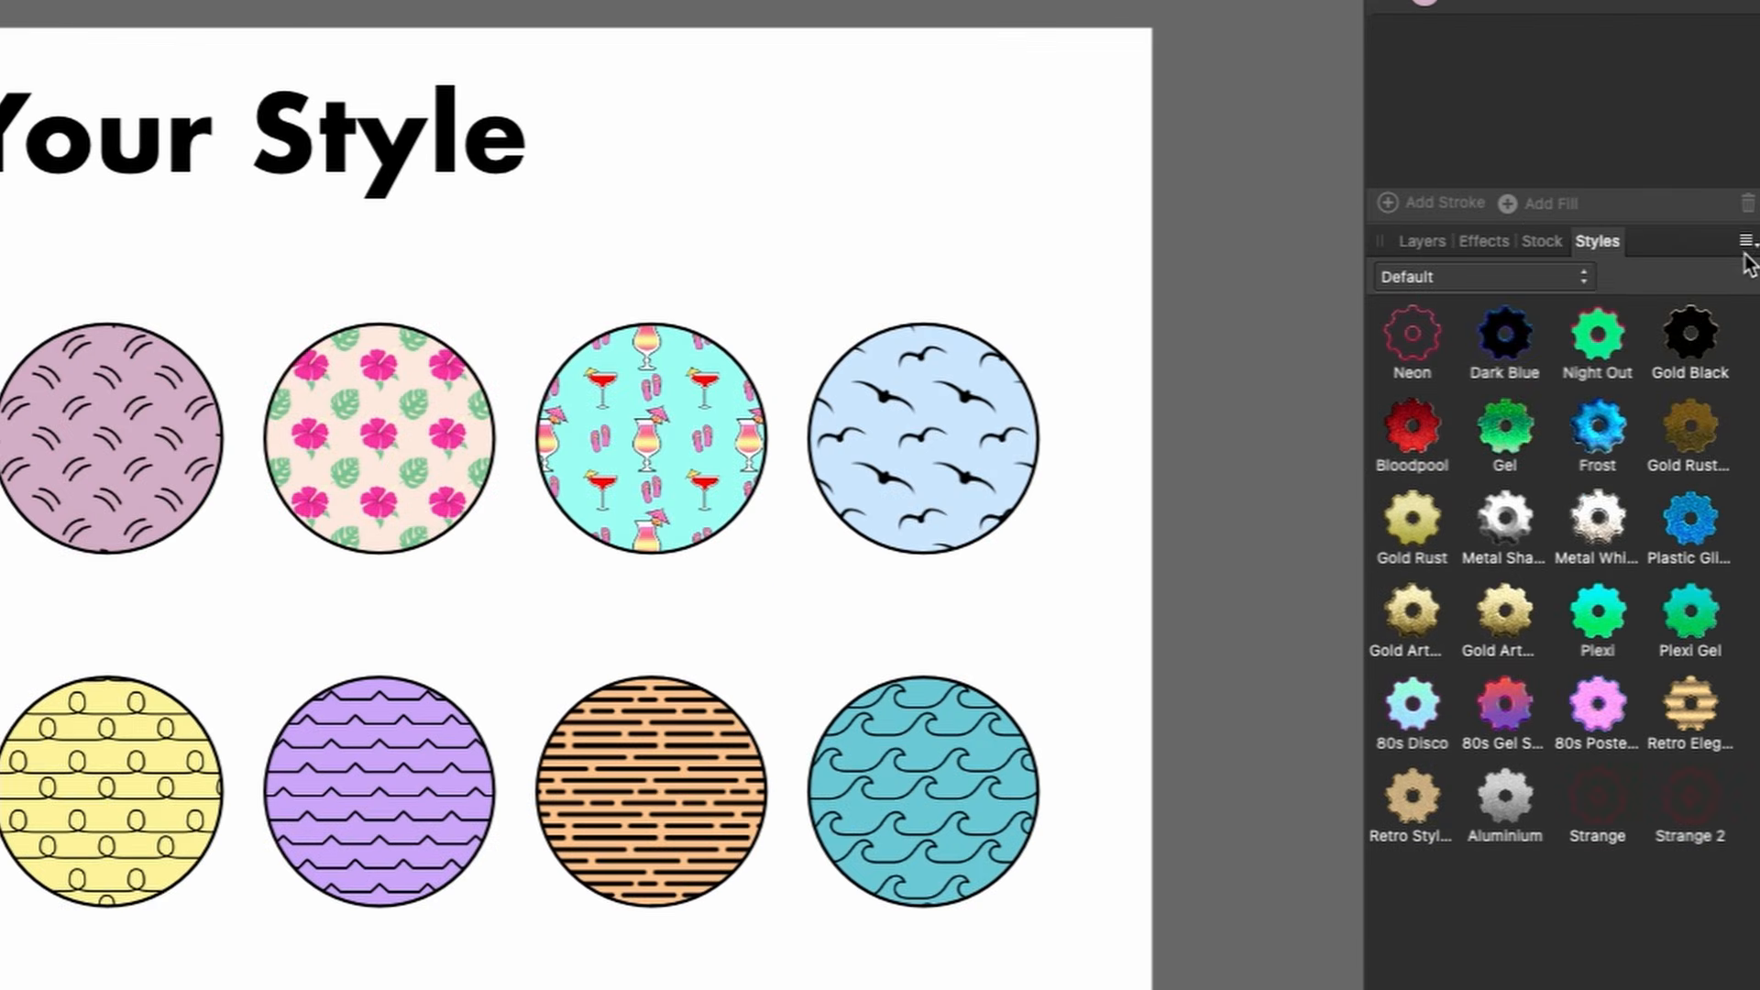
# Create a new style category and rename it "Tutorial All".
pyautogui.click(1746, 242)
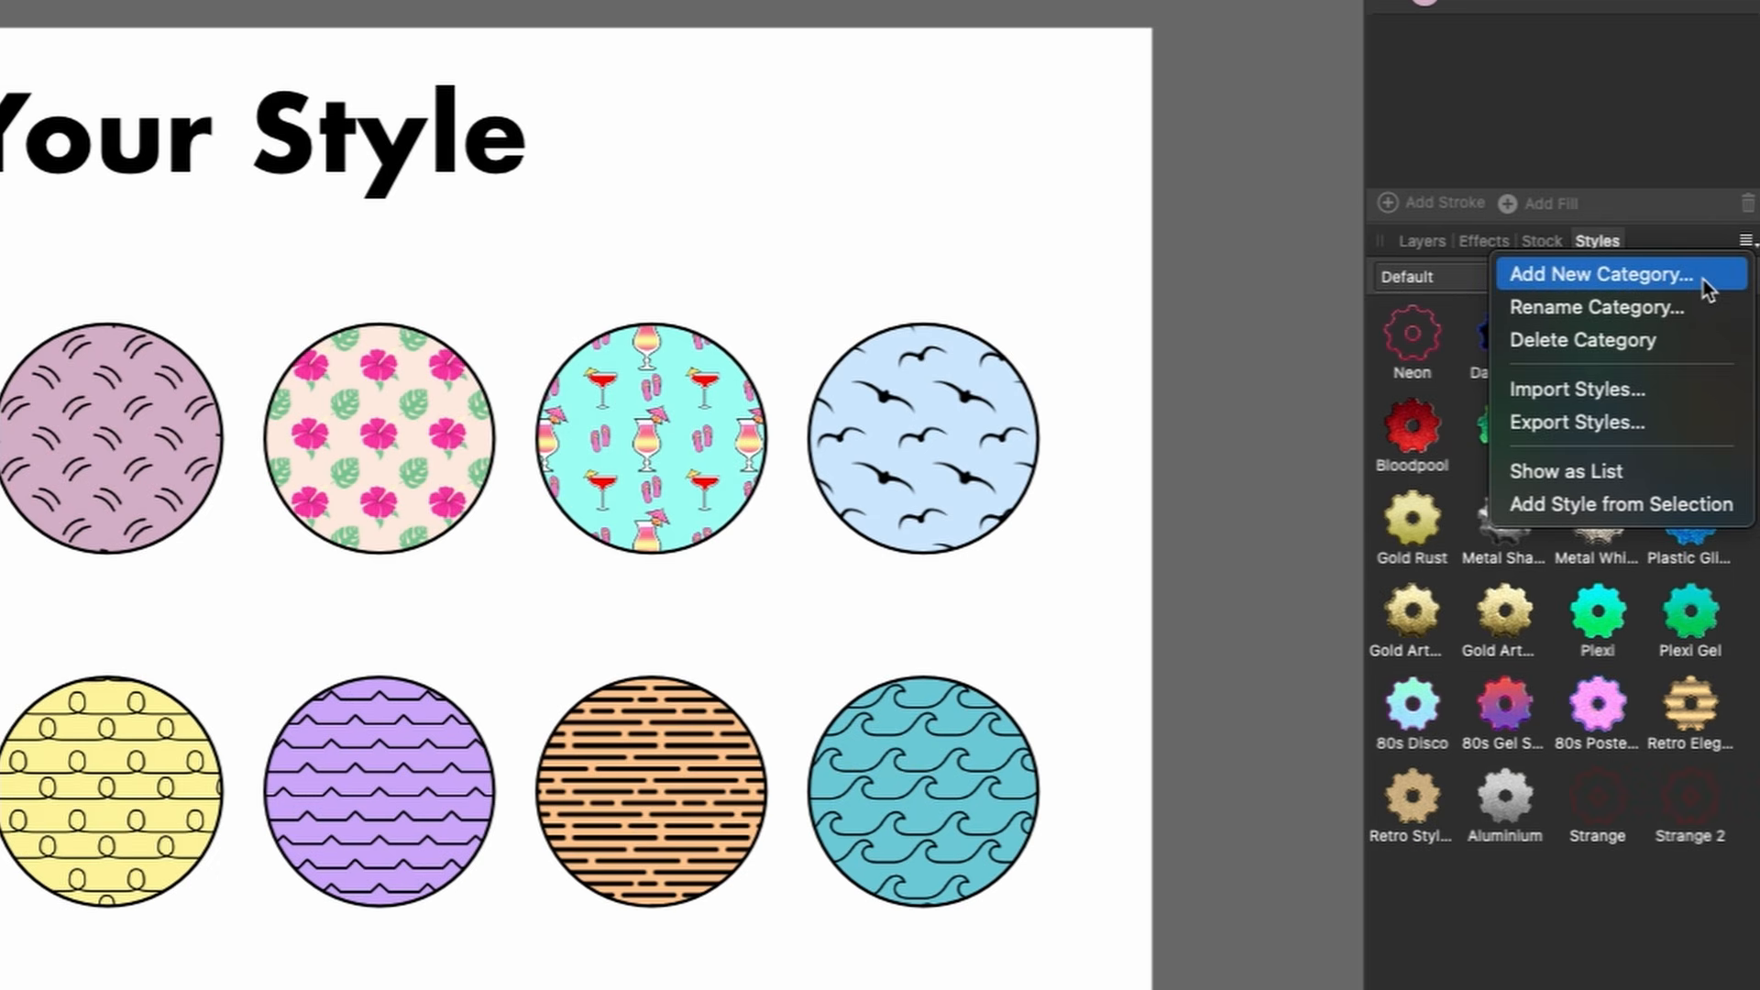
pyautogui.click(1703, 275)
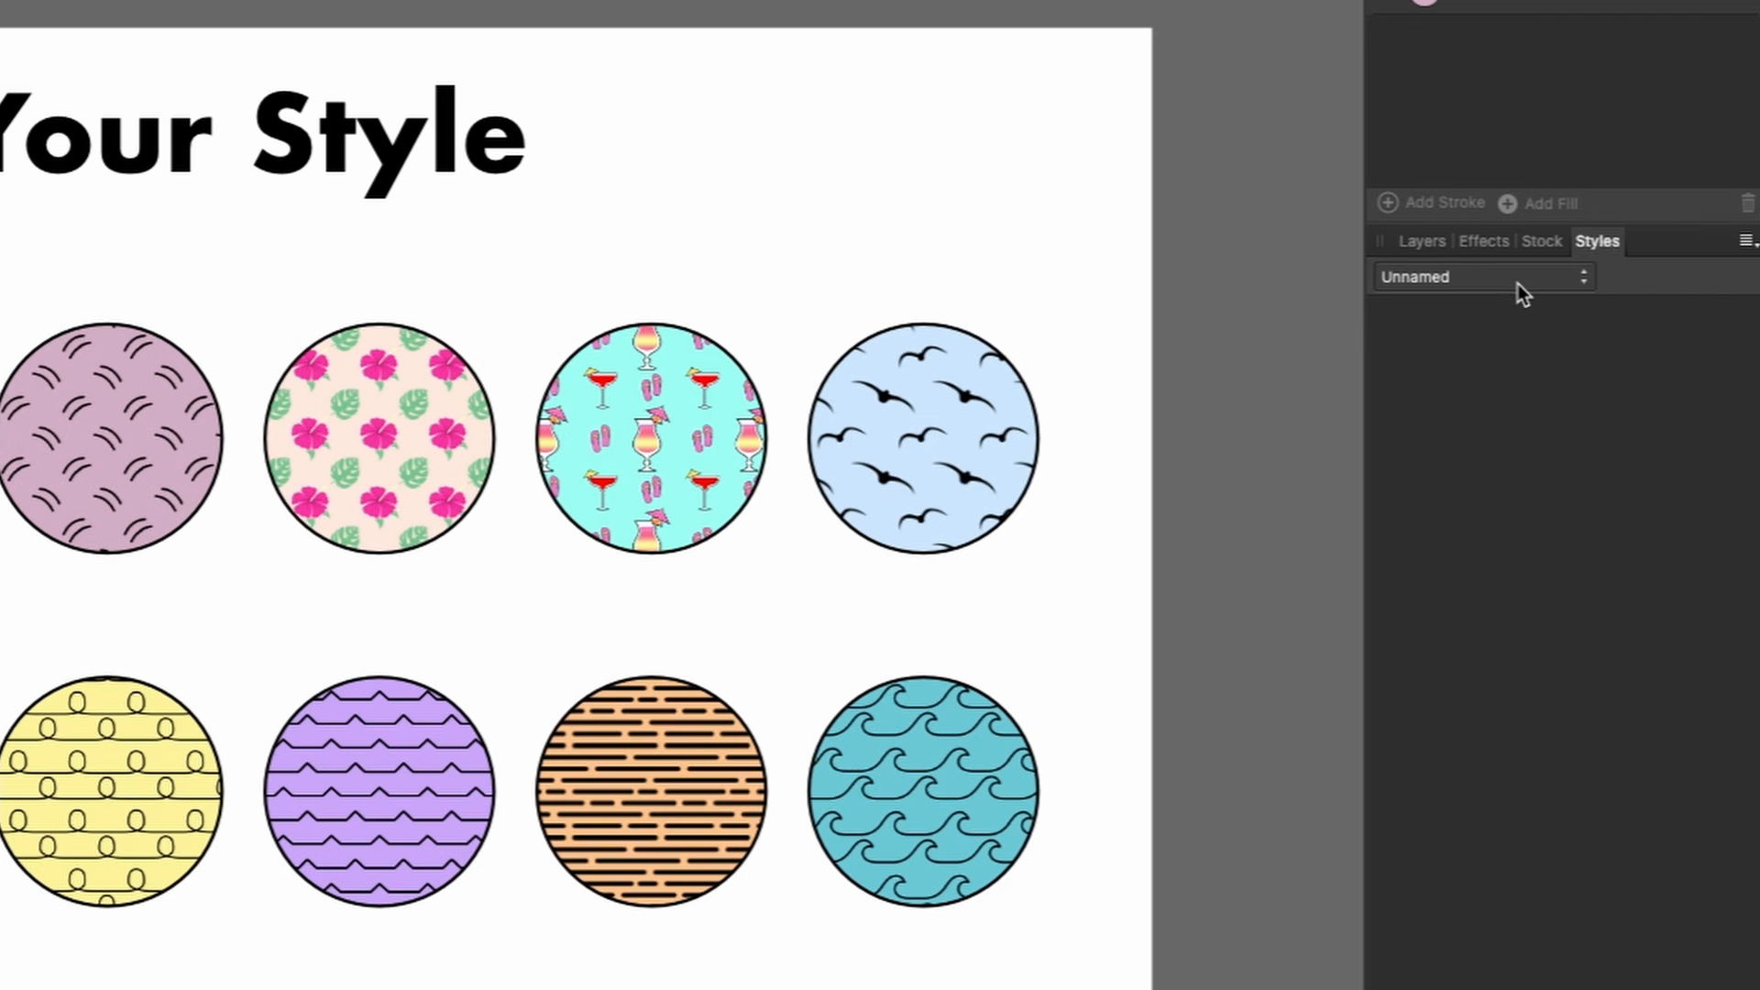
pyautogui.click(1746, 242)
pyautogui.click(1697, 306)
pyautogui.write('Tutorial')
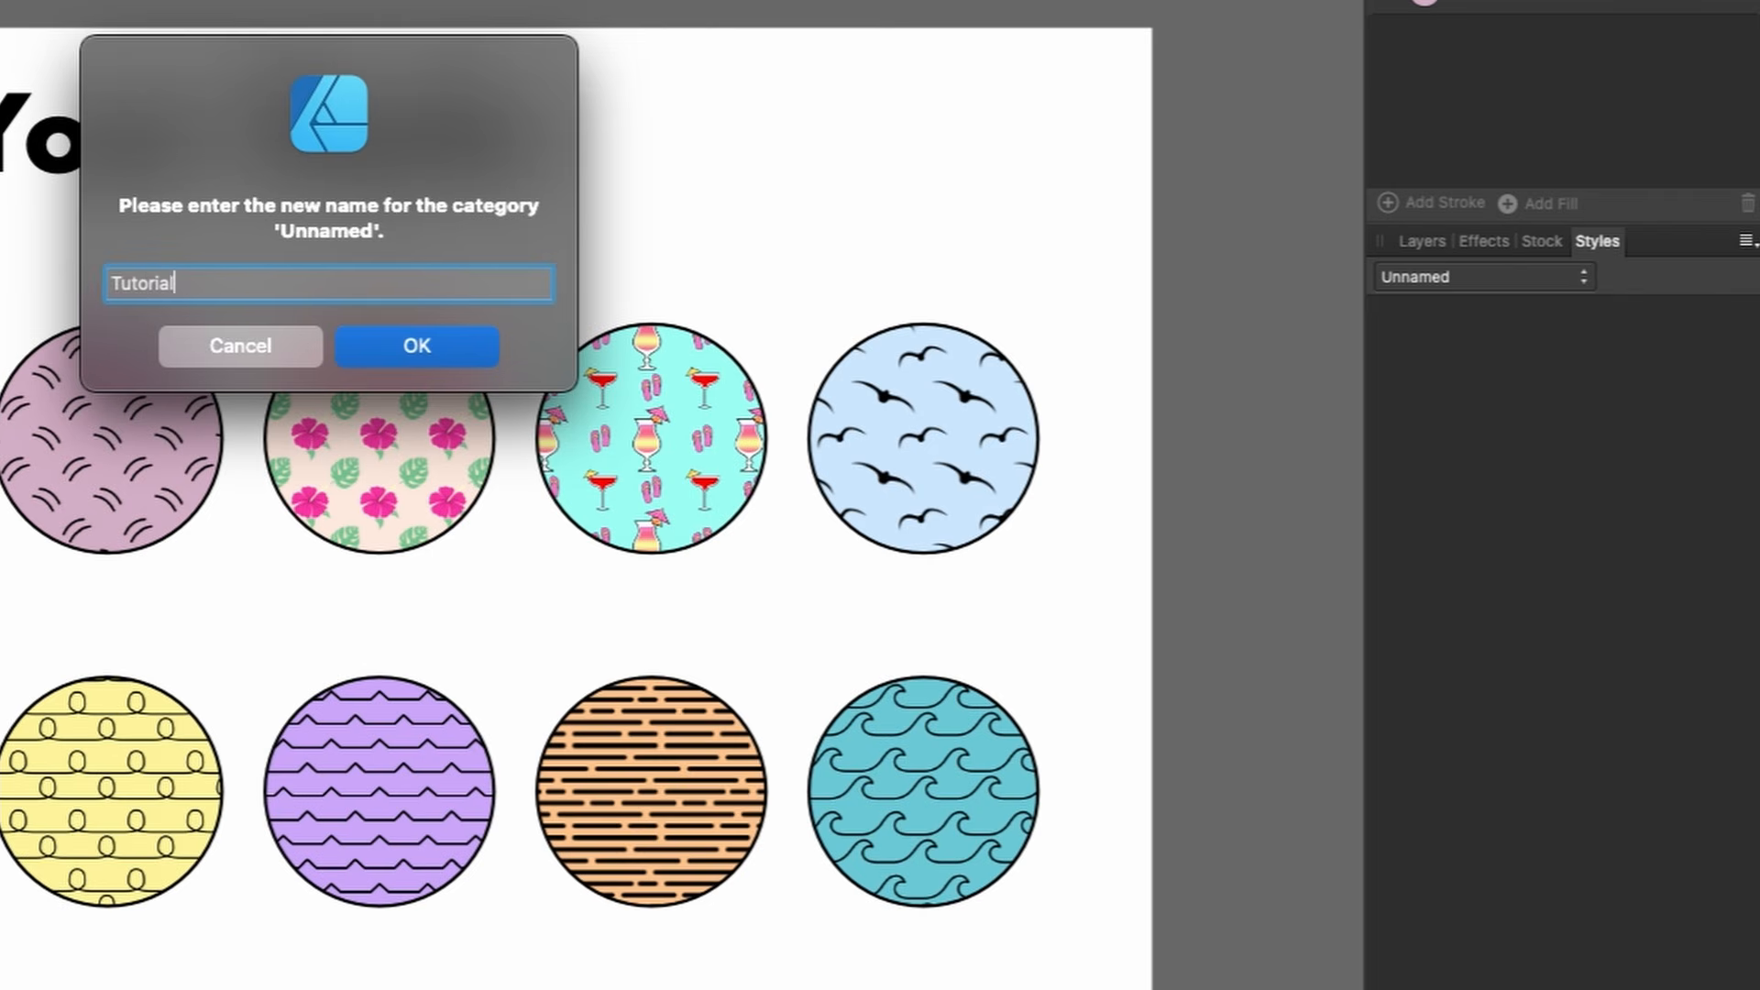
pyautogui.write(' All')
pyautogui.click(425, 344)
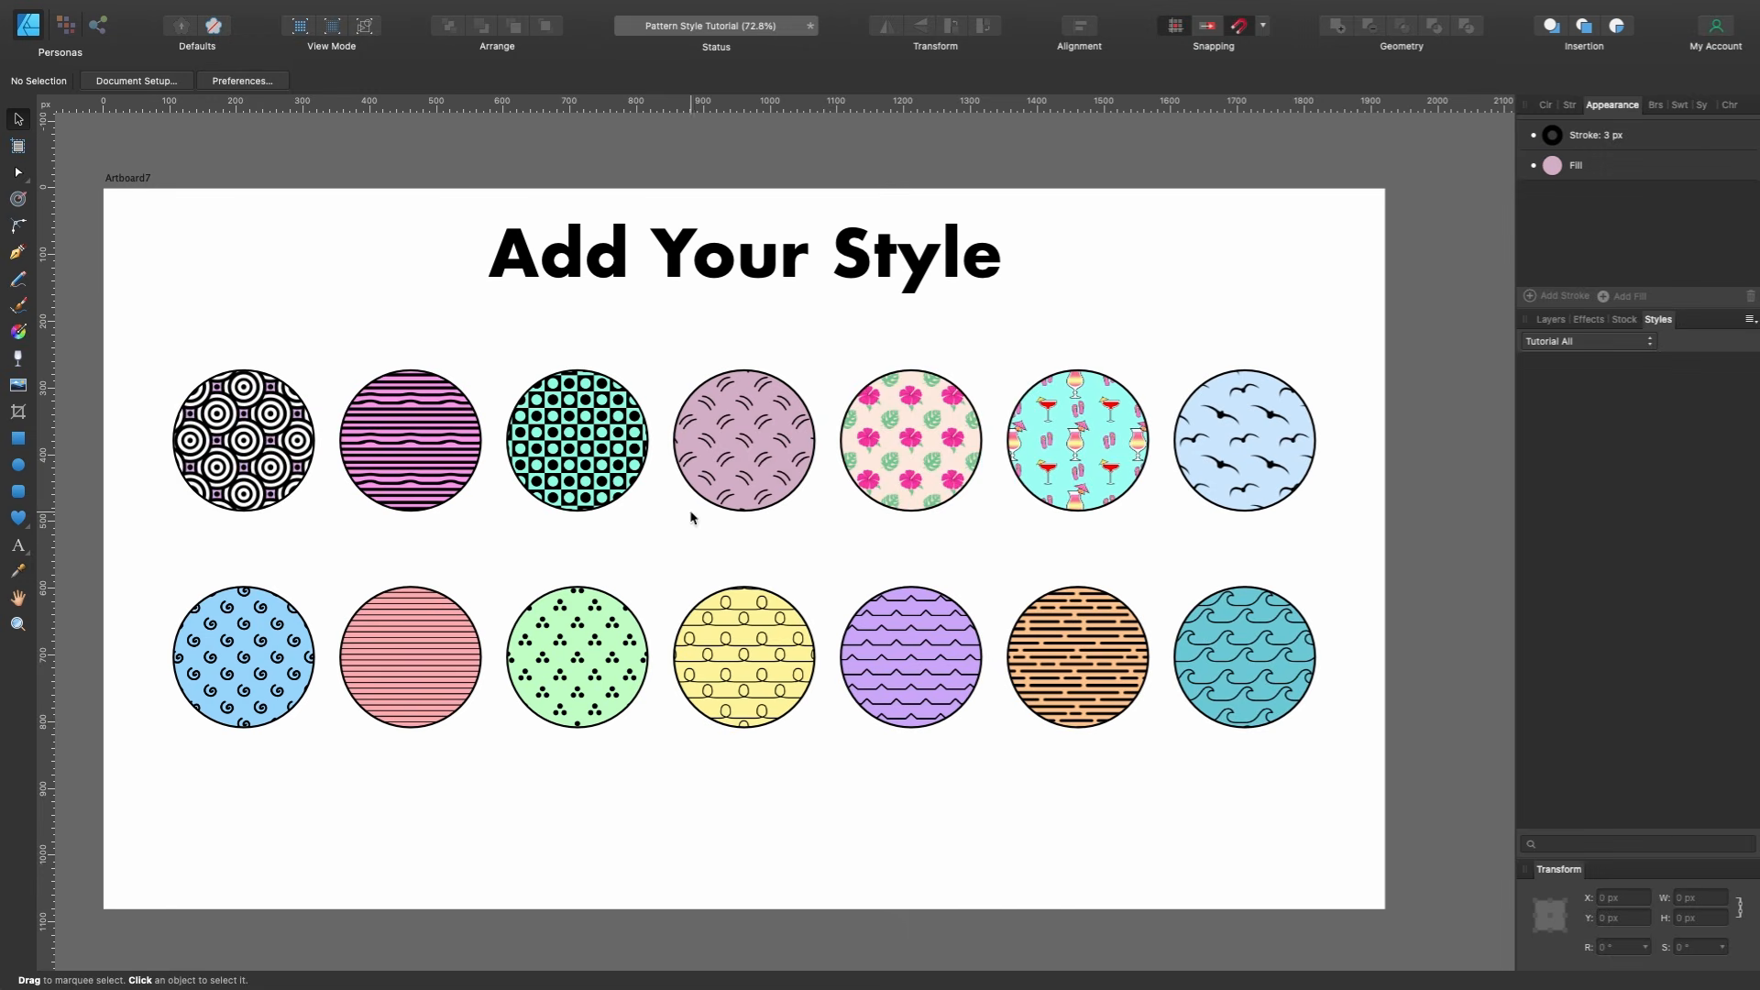
# Add the styles of all fourteen pattern circles on the artboard to the Tutorial All category.
pyautogui.moveTo(145, 331); pyautogui.dragTo(1353, 785)
pyautogui.click(1749, 319)
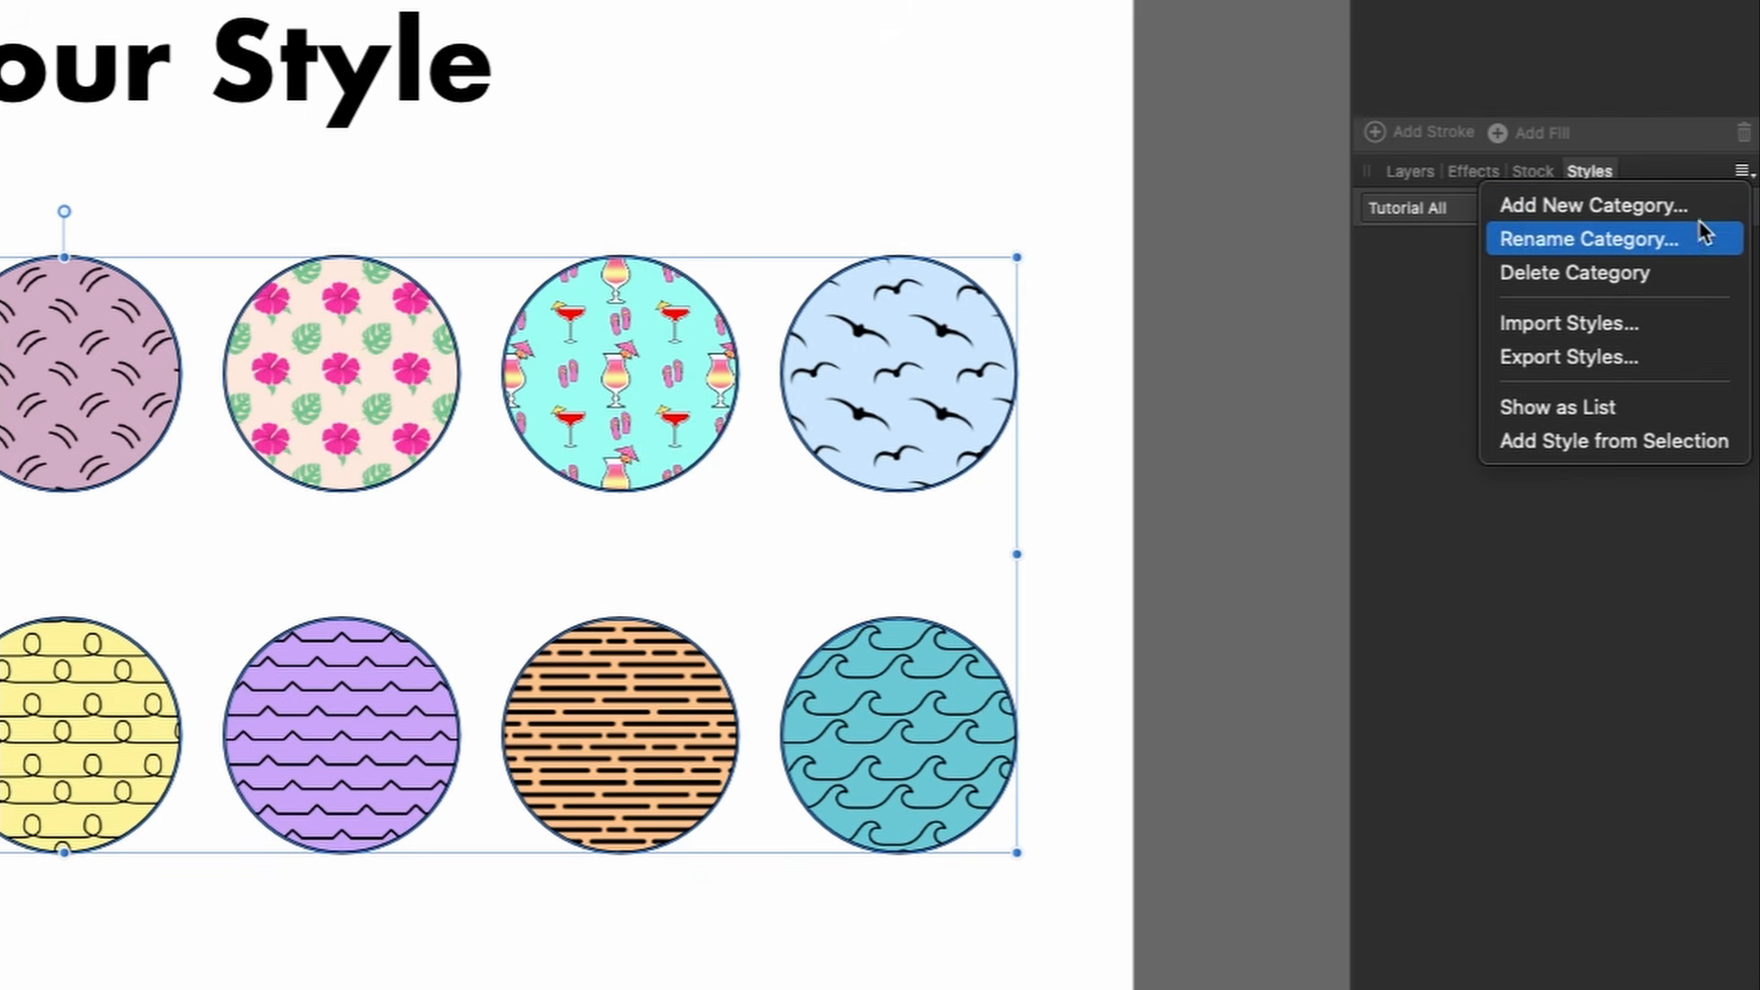
pyautogui.click(1659, 444)
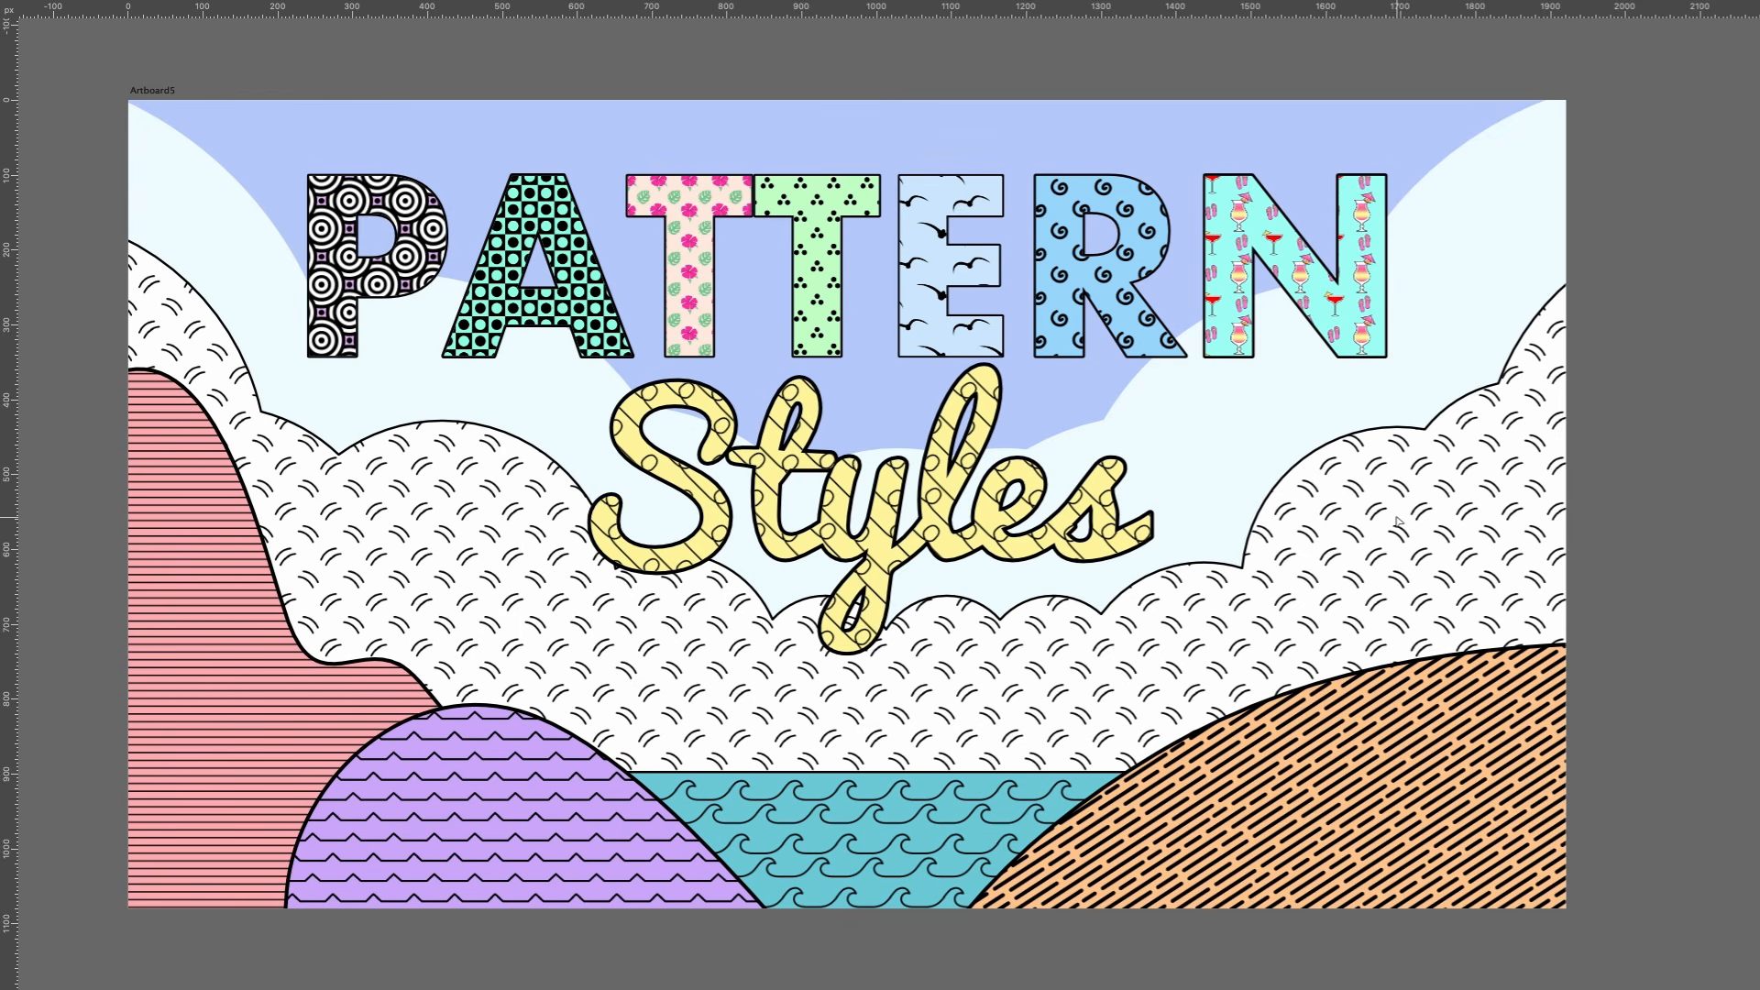
# Recolour the solid fill beneath the bird pattern in the letter E of PATTERN to a deeper blue, HSL 208, 100, 71.
pyautogui.press('Tab')
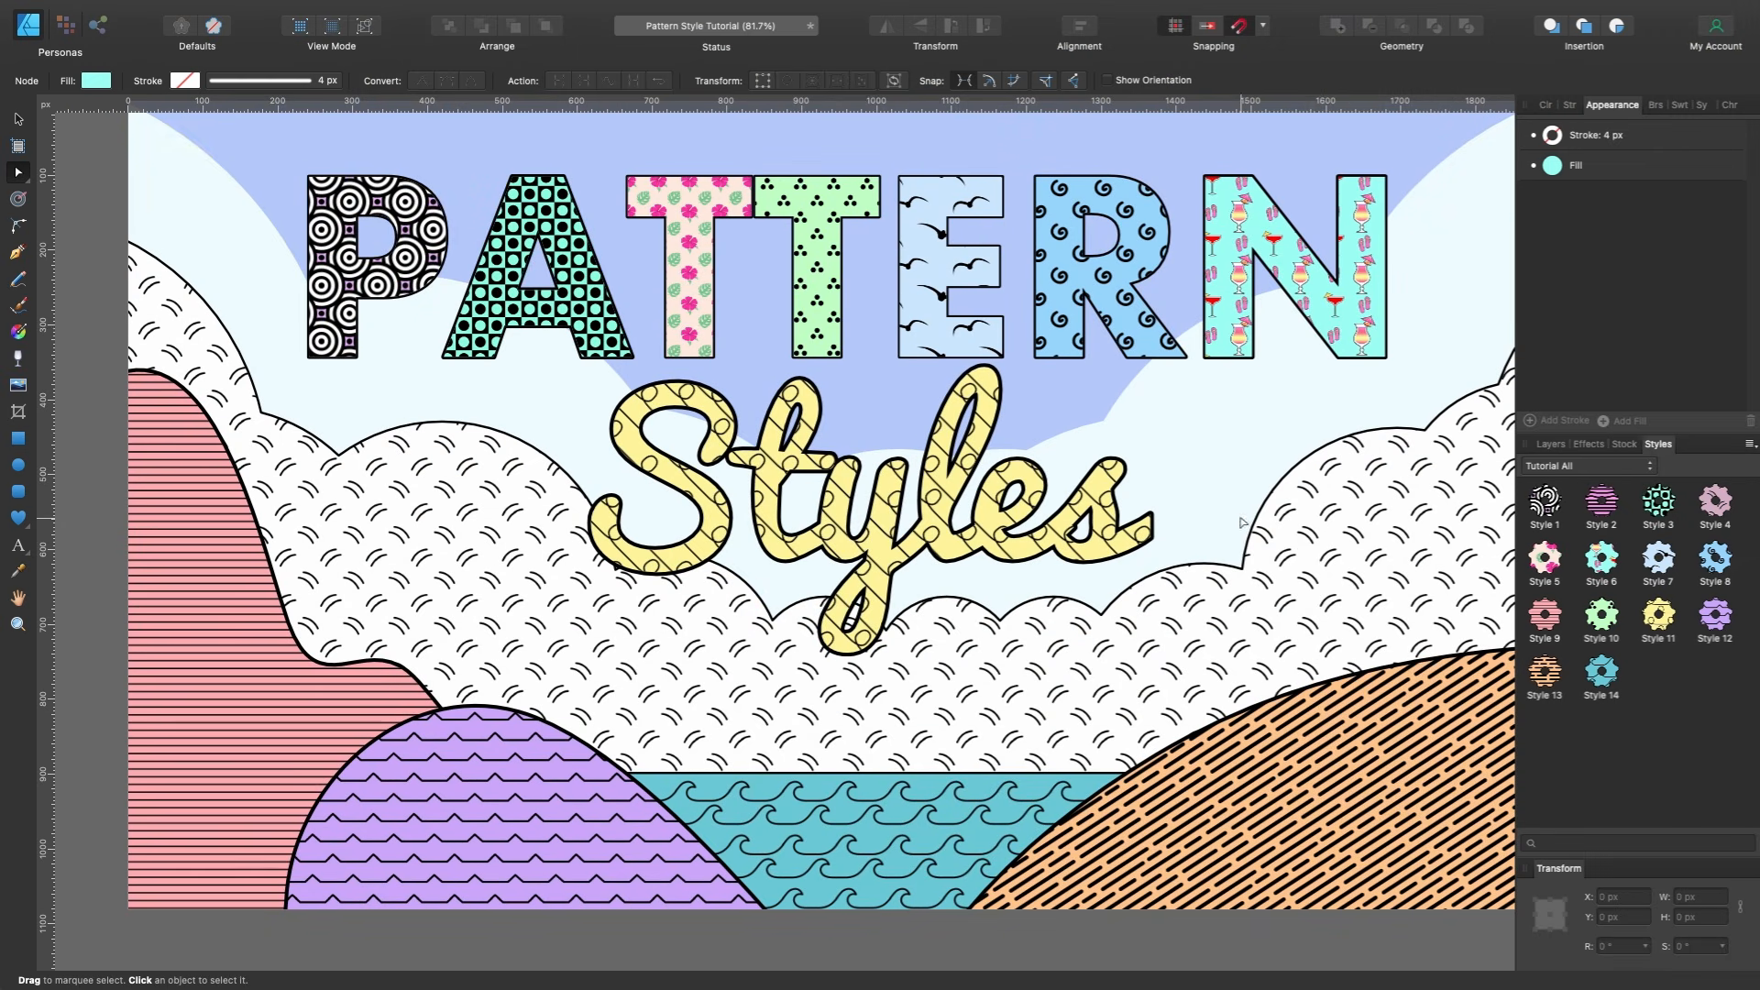
pyautogui.press('v')
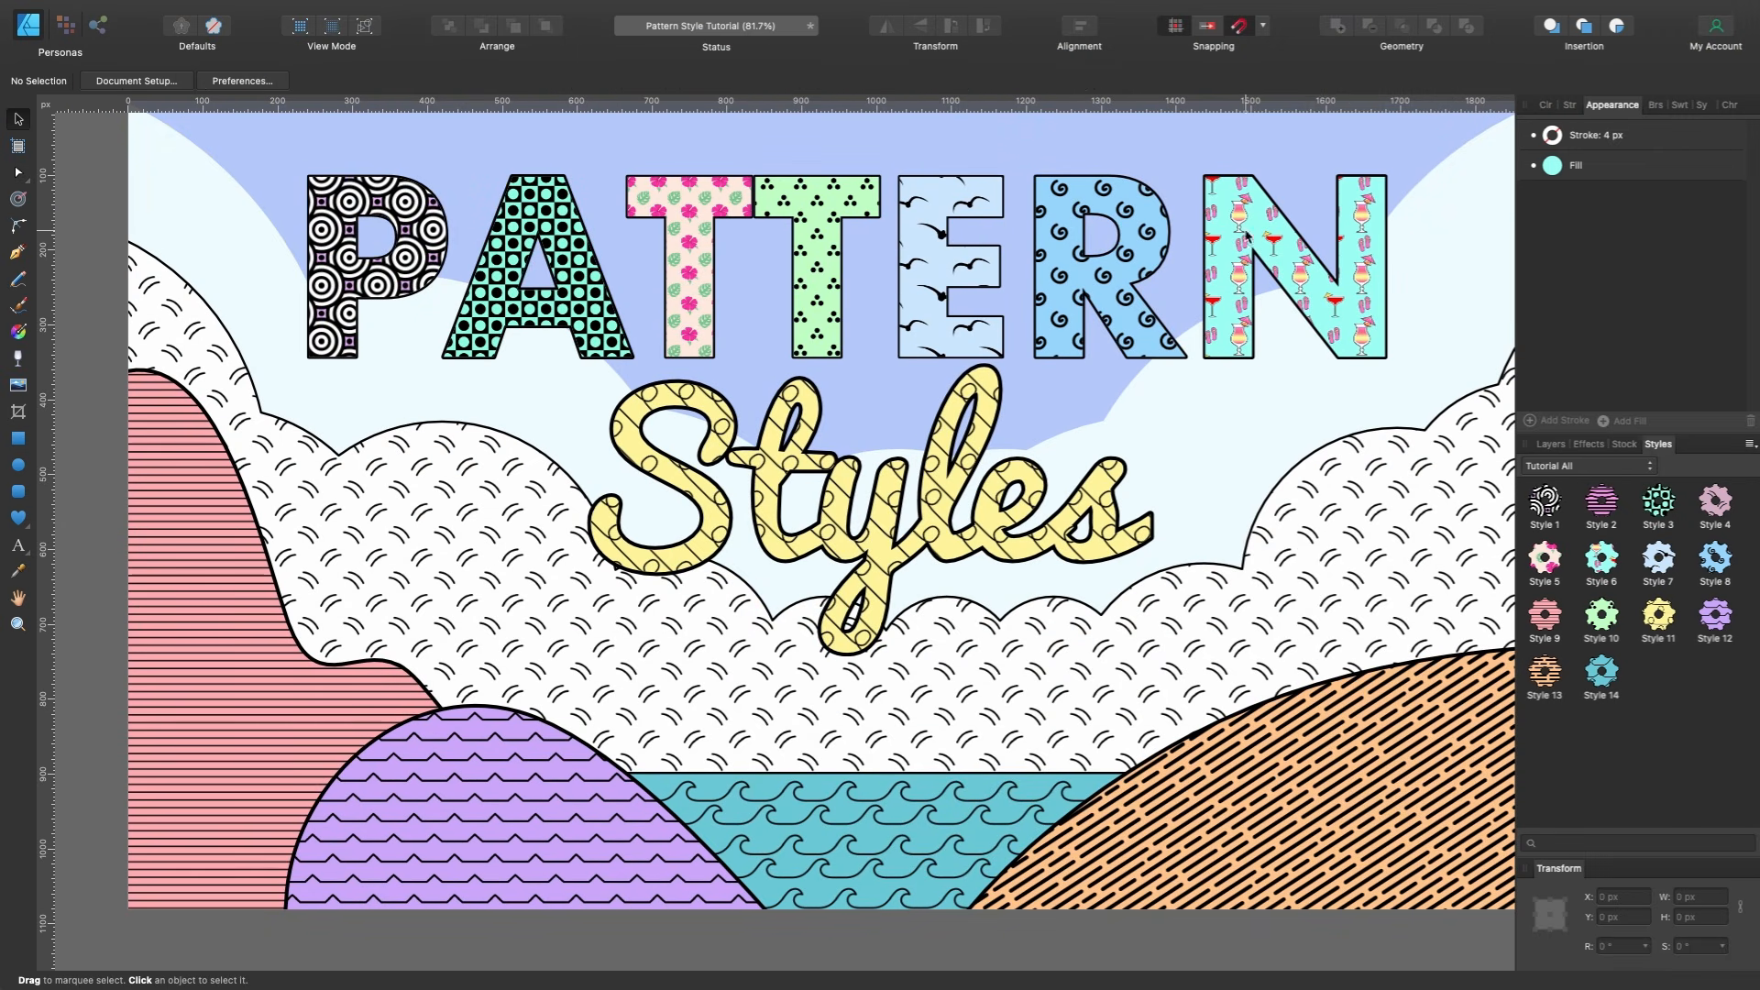
pyautogui.scroll(5, 954, 244)
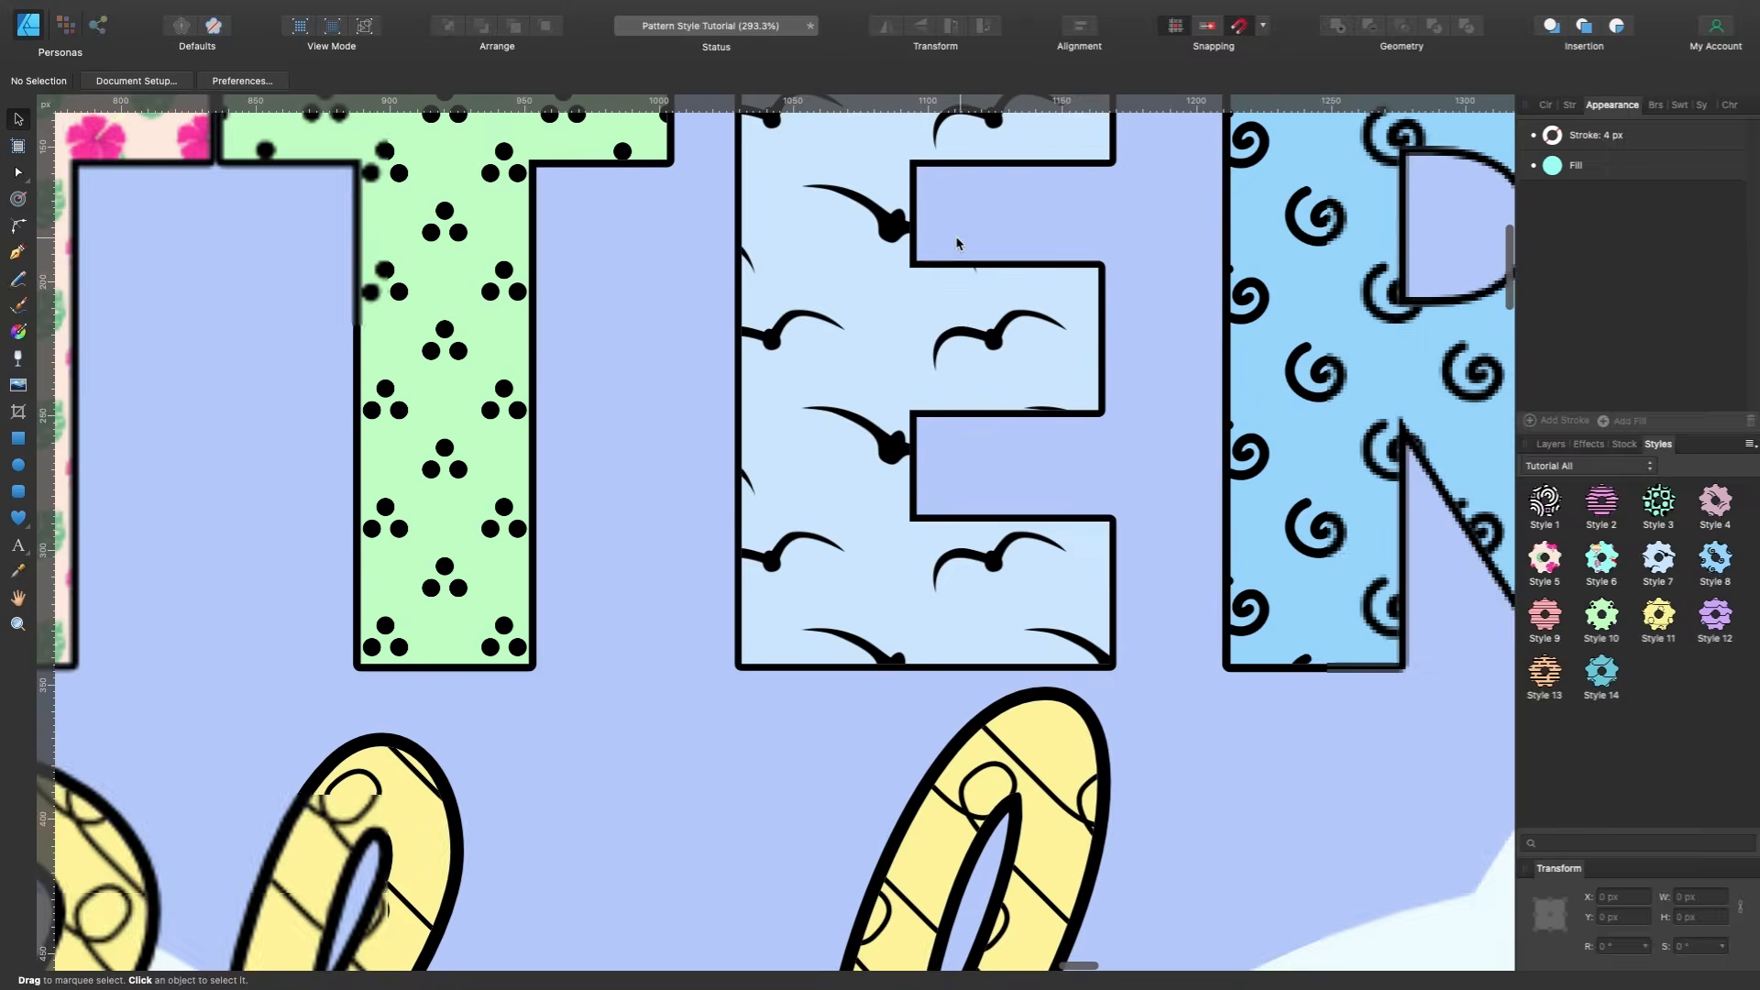
pyautogui.click(858, 305)
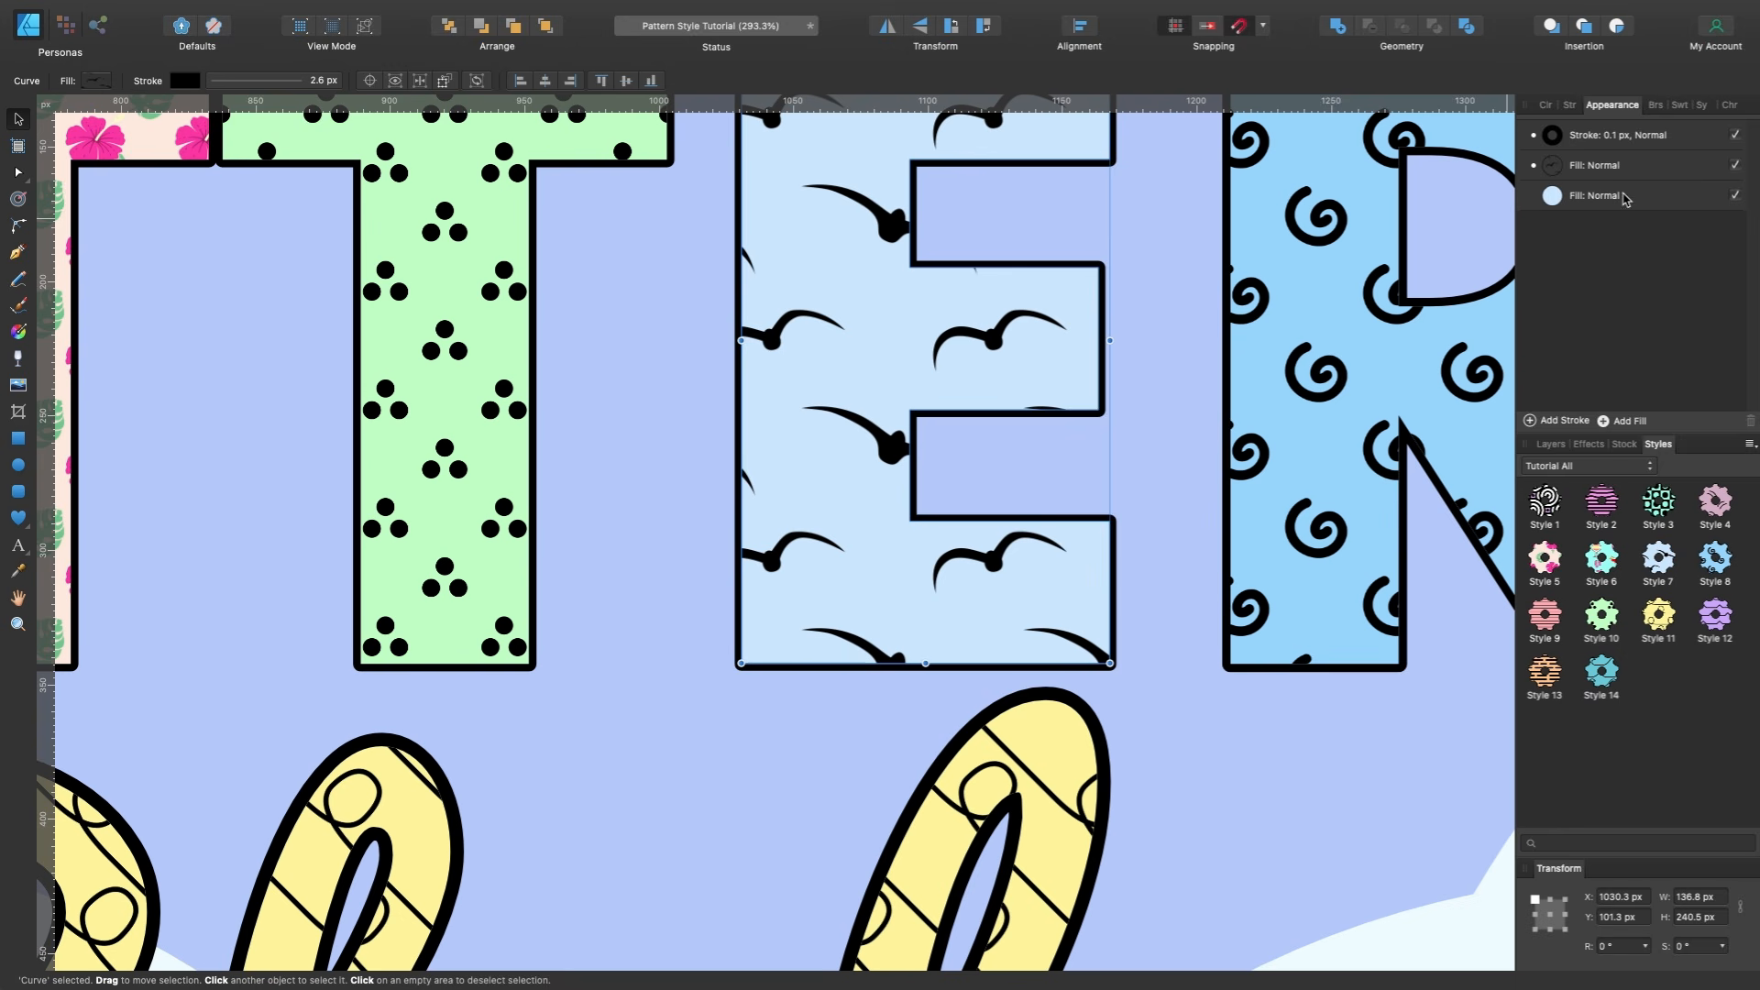
pyautogui.click(1551, 197)
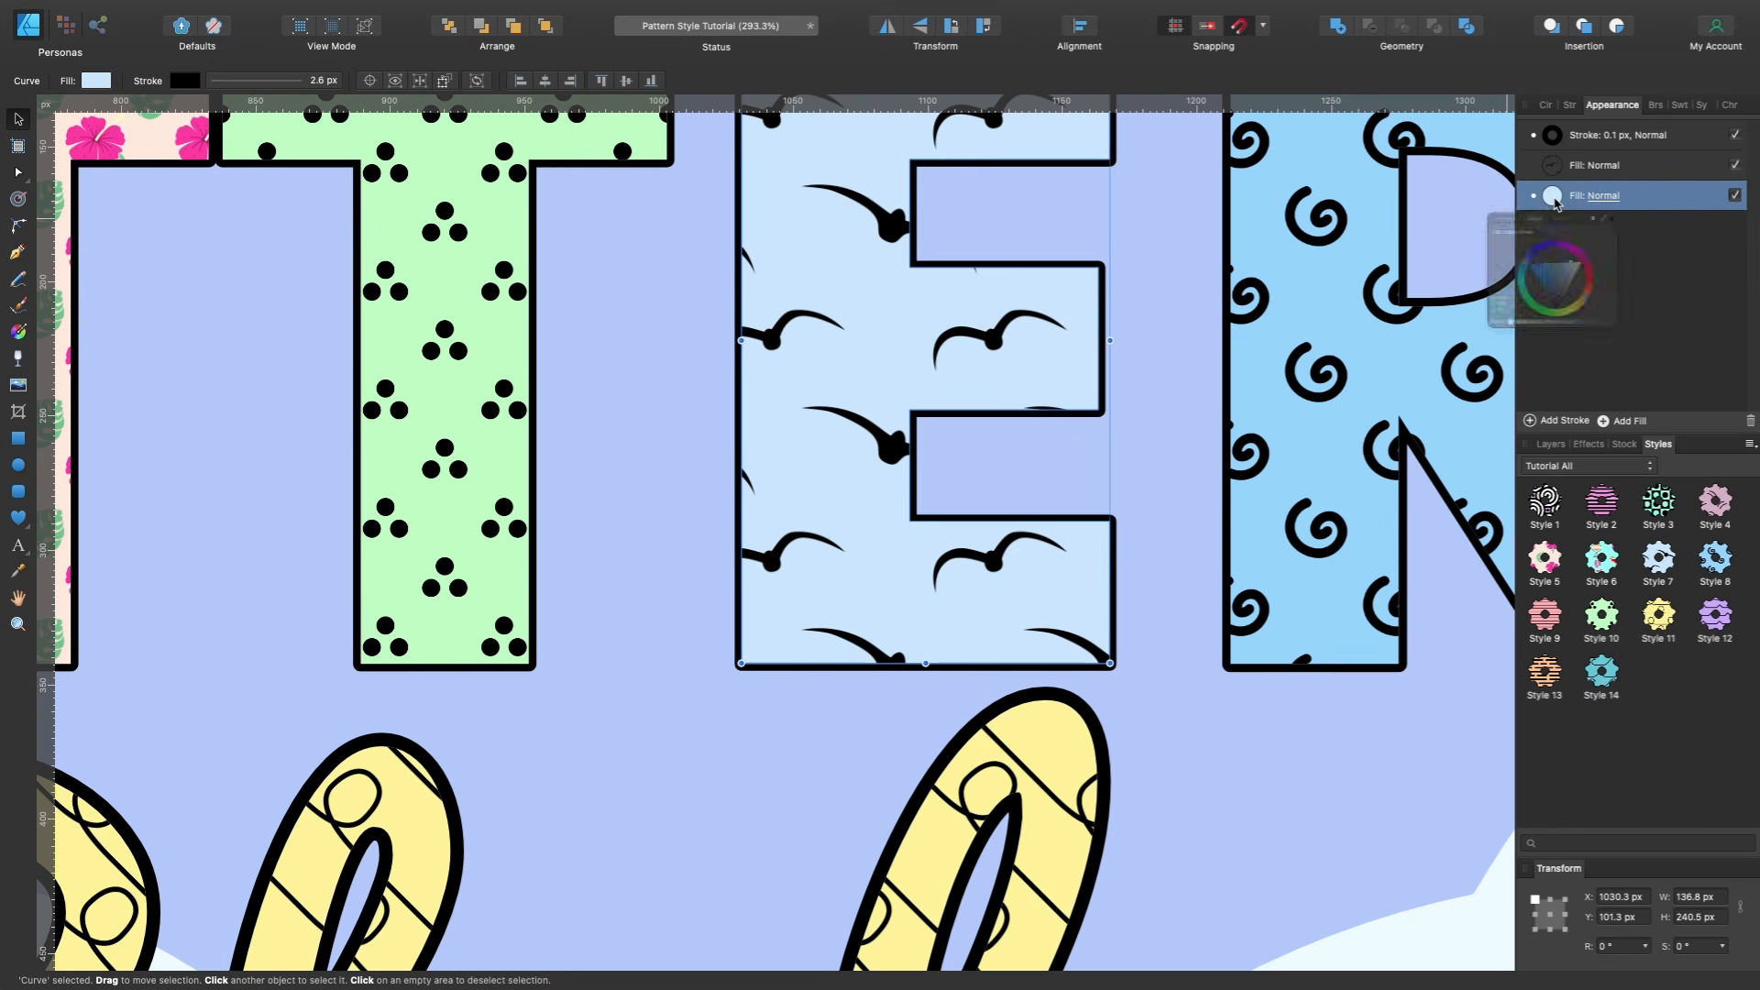
pyautogui.click(1548, 326)
pyautogui.moveTo(1548, 327); pyautogui.dragTo(1549, 318)
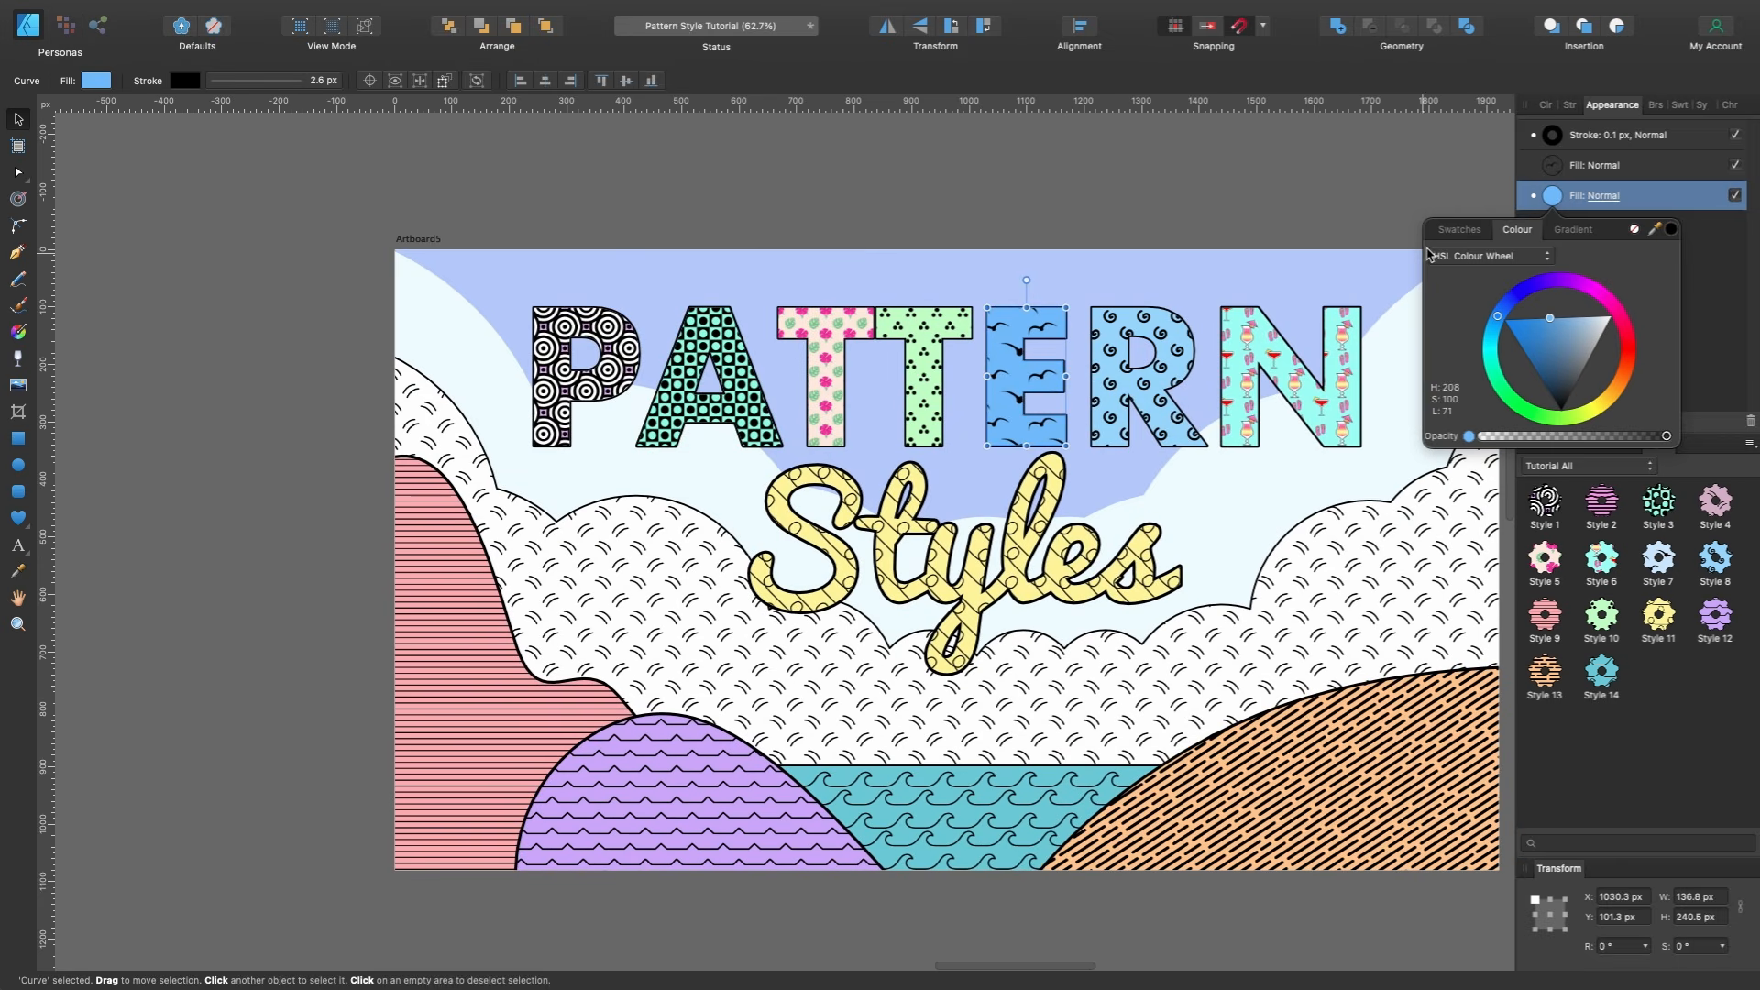
pyautogui.click(1428, 206)
pyautogui.hscroll(2, 1427, 206)
pyautogui.scroll(1, 1427, 207)
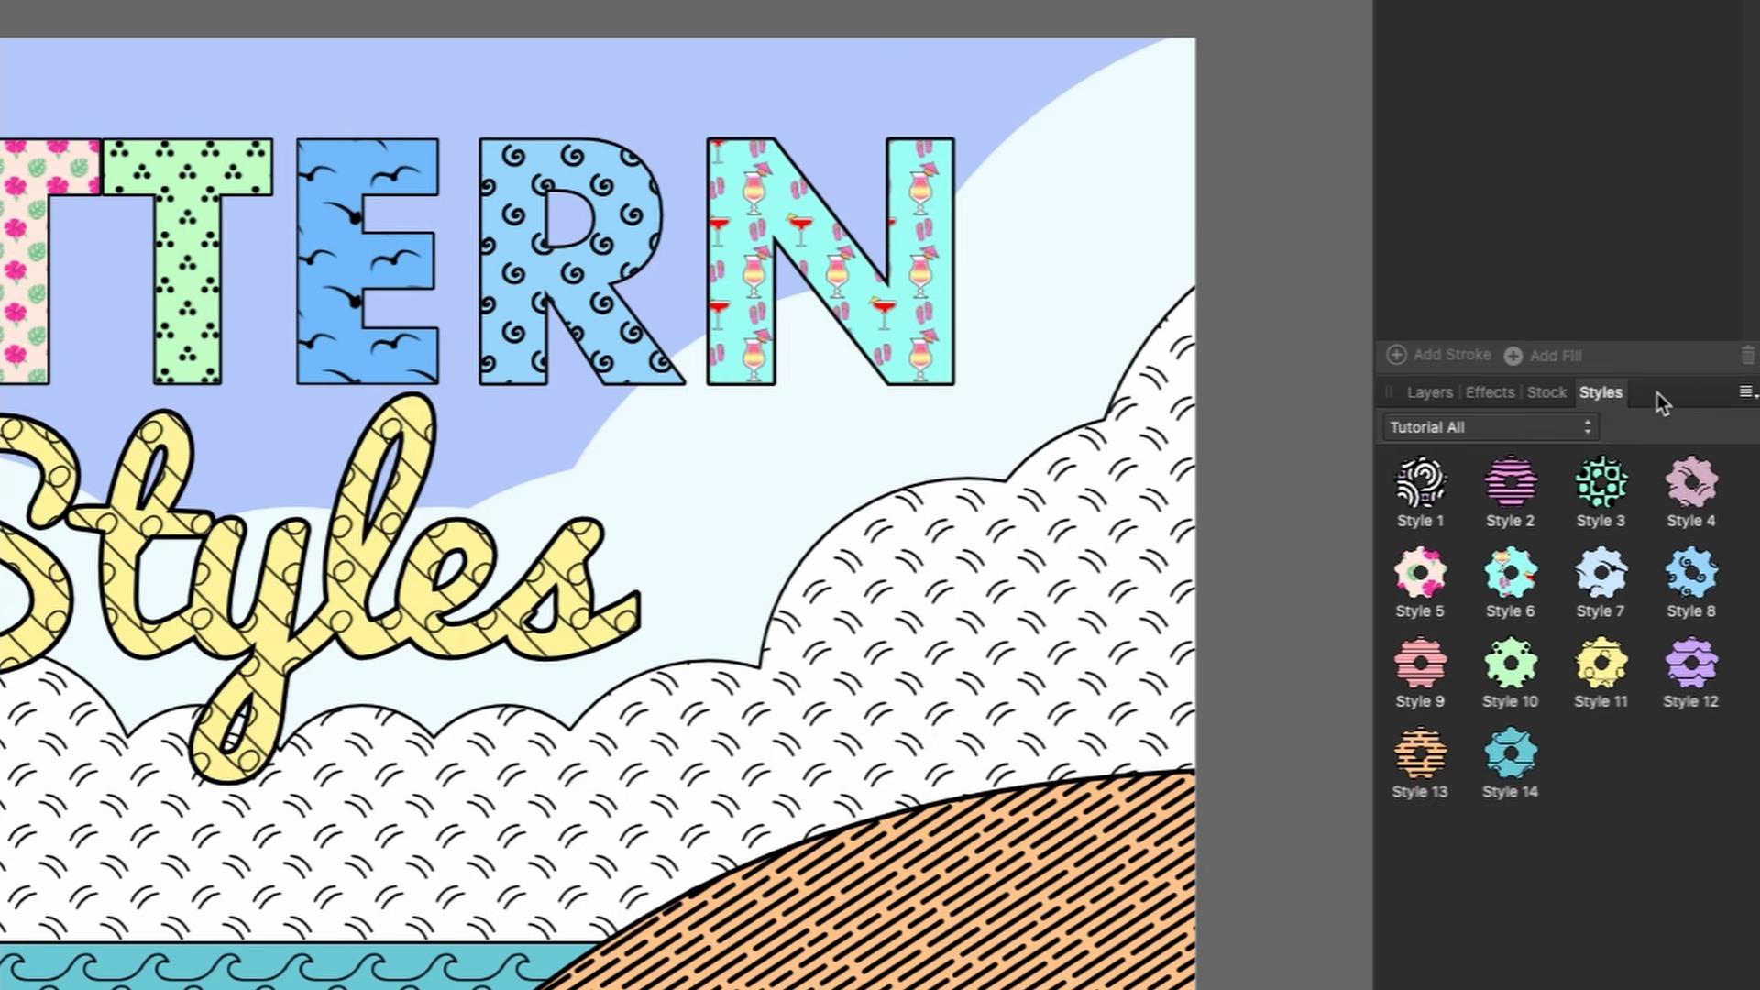
# Export the Tutorial All style category to the Desktop as "Tutorial All.afstyles".
pyautogui.click(1744, 393)
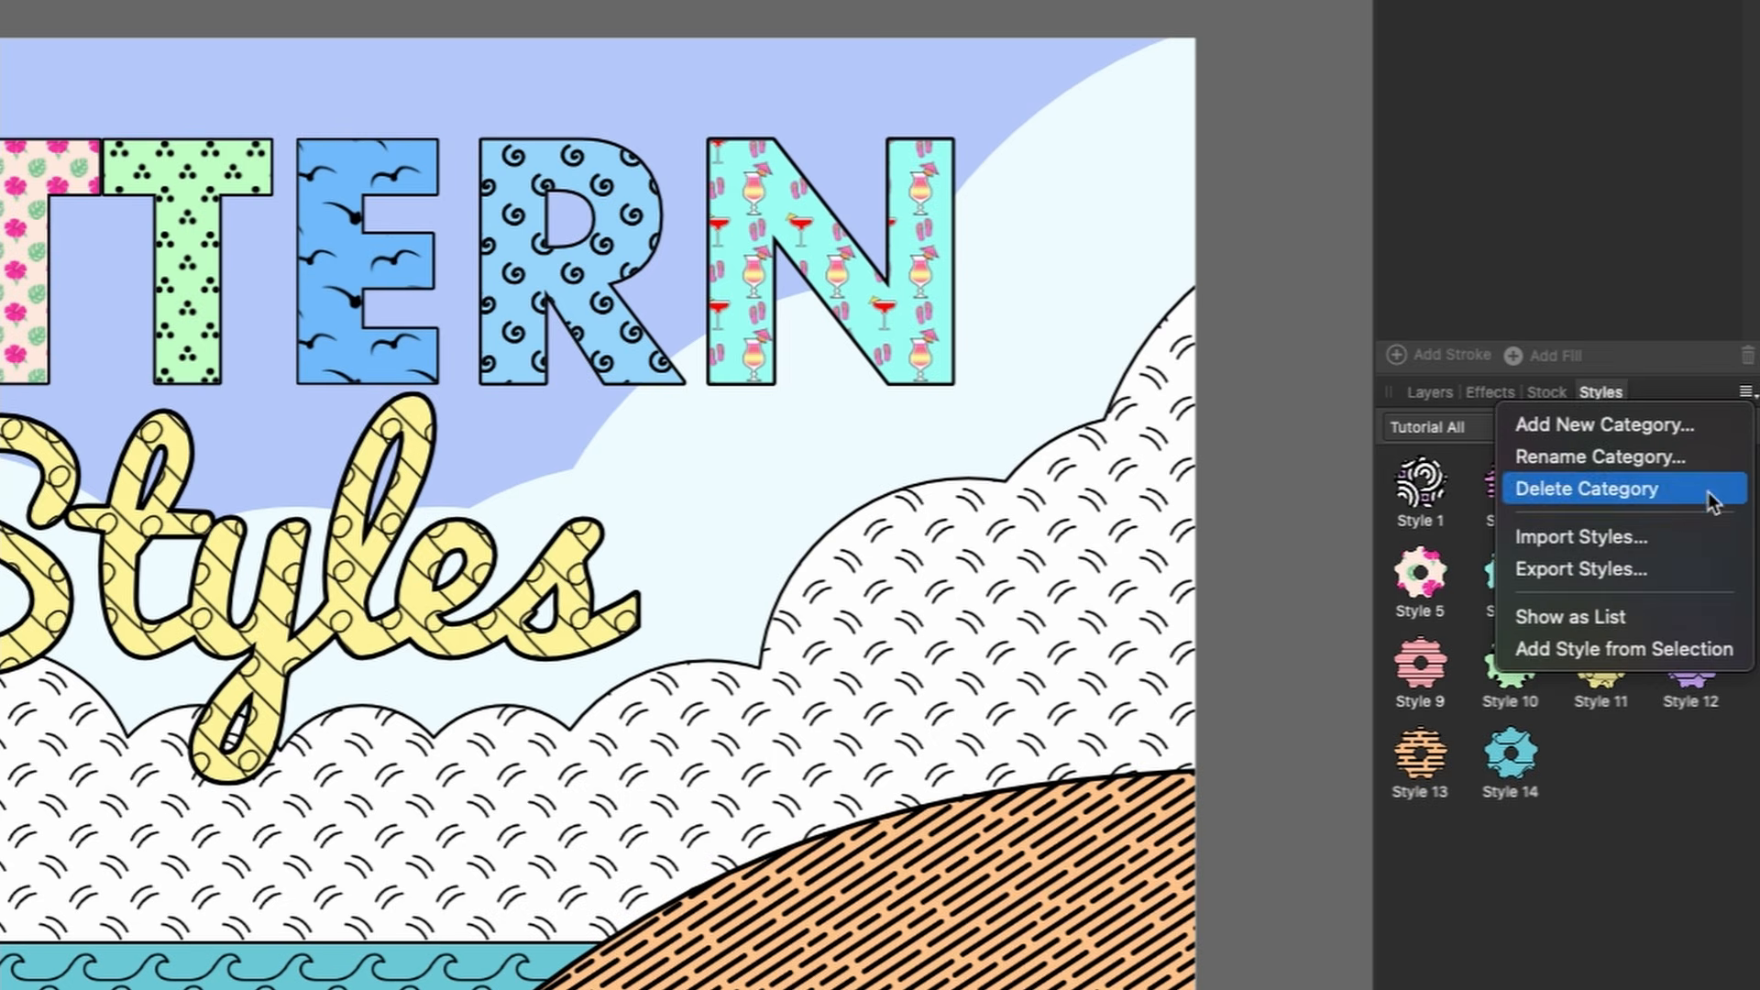
pyautogui.click(1692, 569)
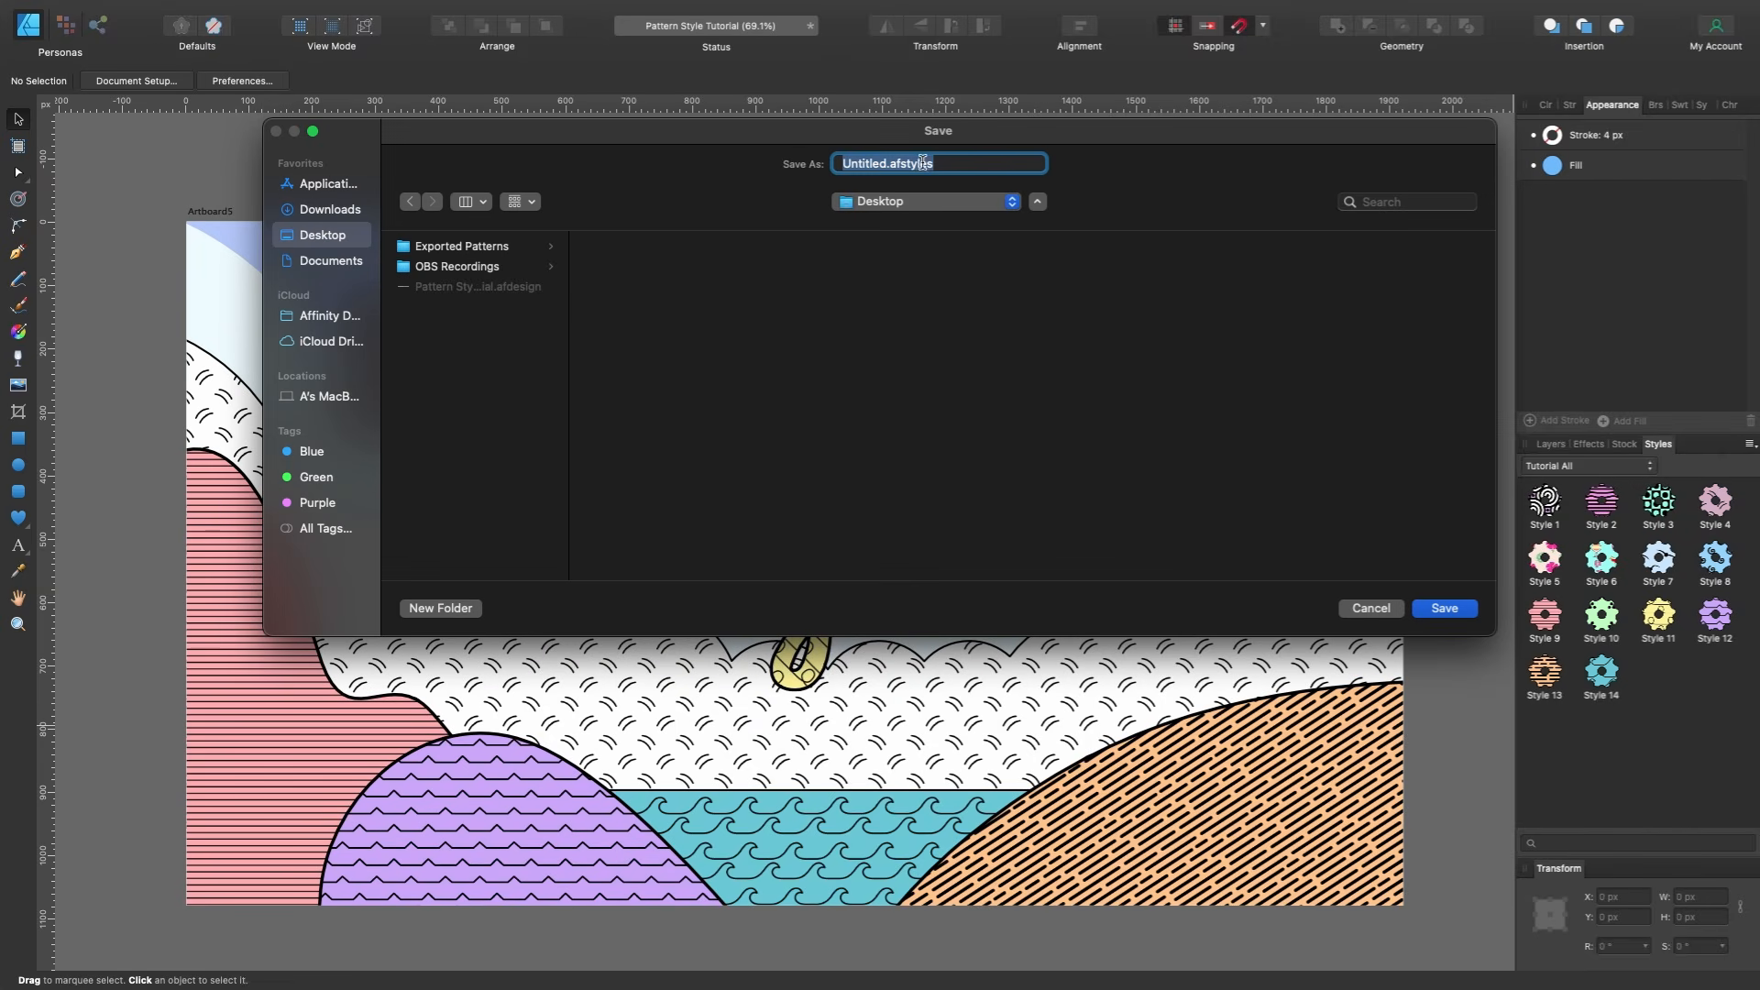
pyautogui.click(923, 164)
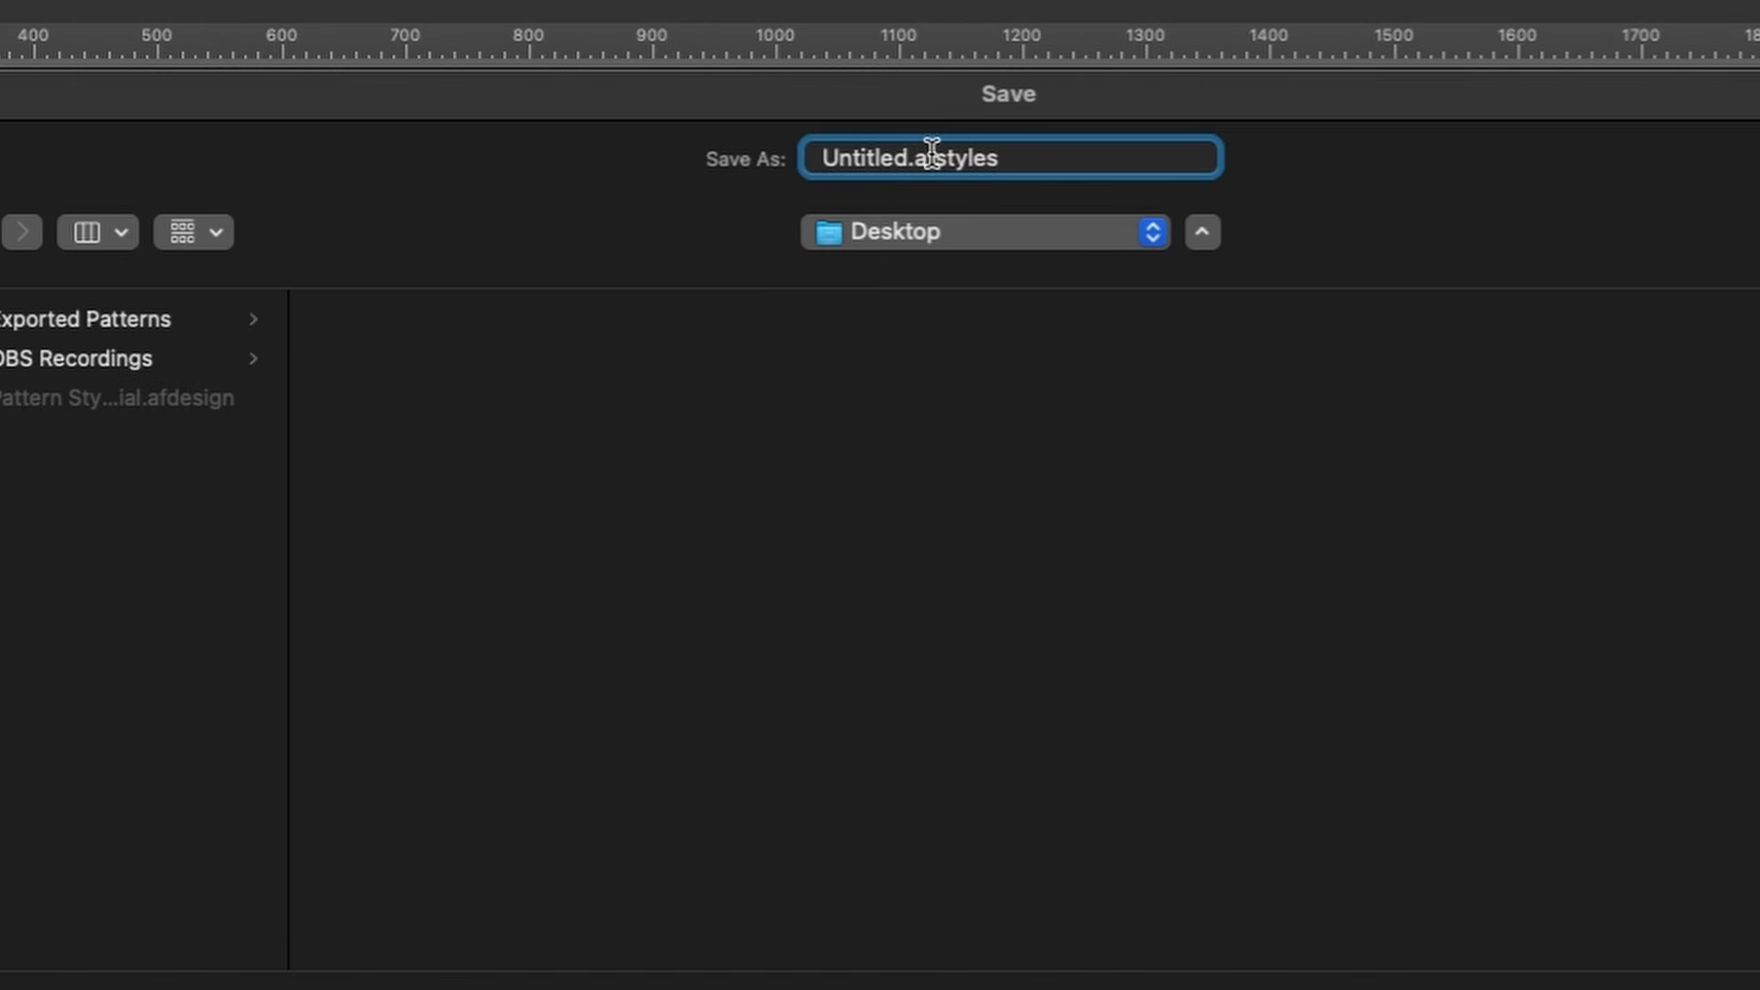
pyautogui.moveTo(899, 153); pyautogui.dragTo(739, 165)
pyautogui.write('Tut')
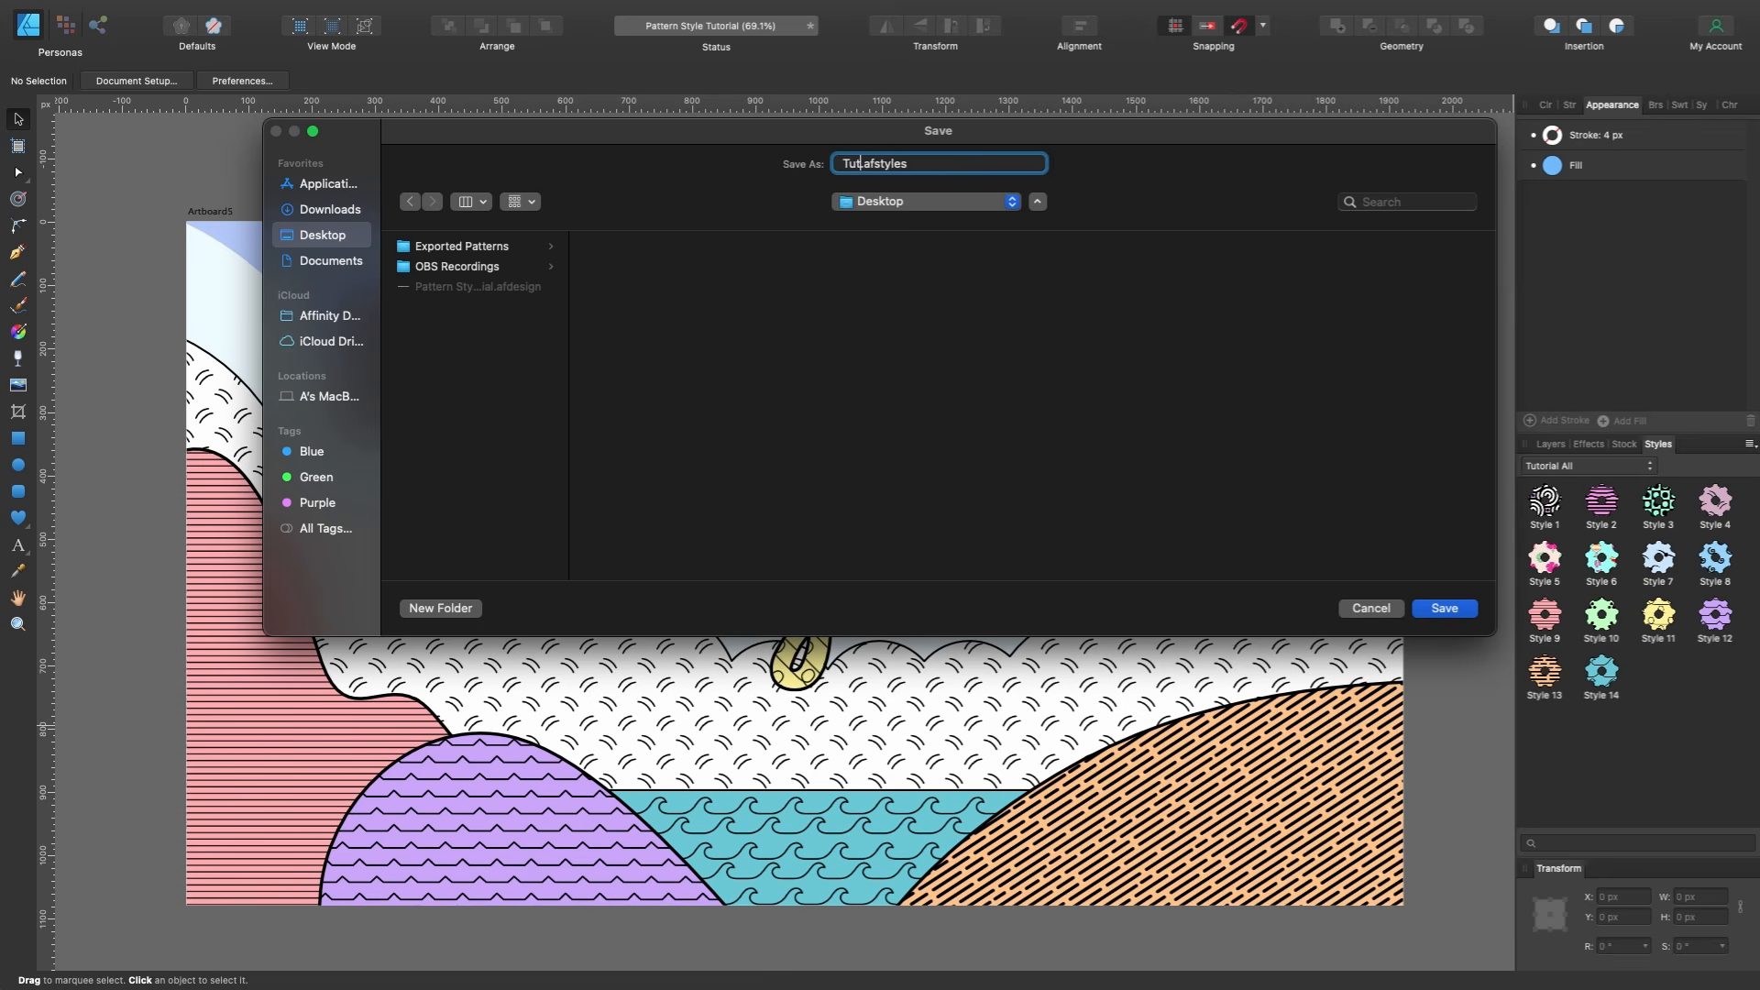
pyautogui.write('orial All')
pyautogui.click(1439, 609)
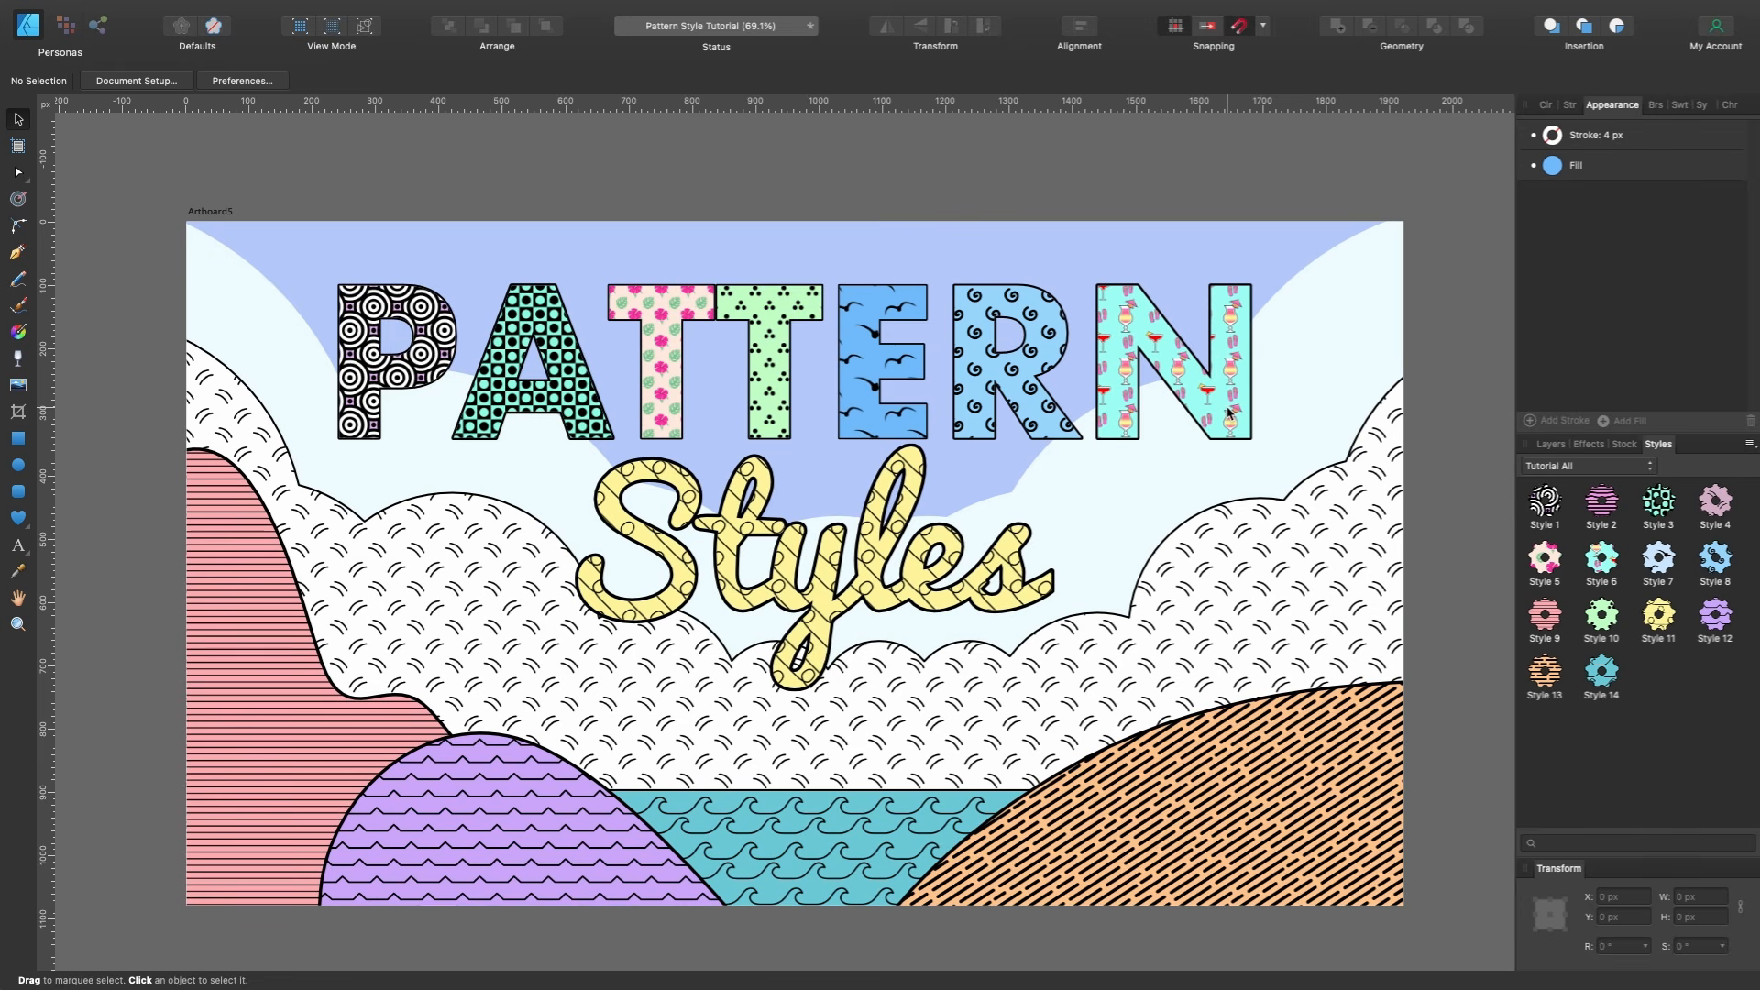